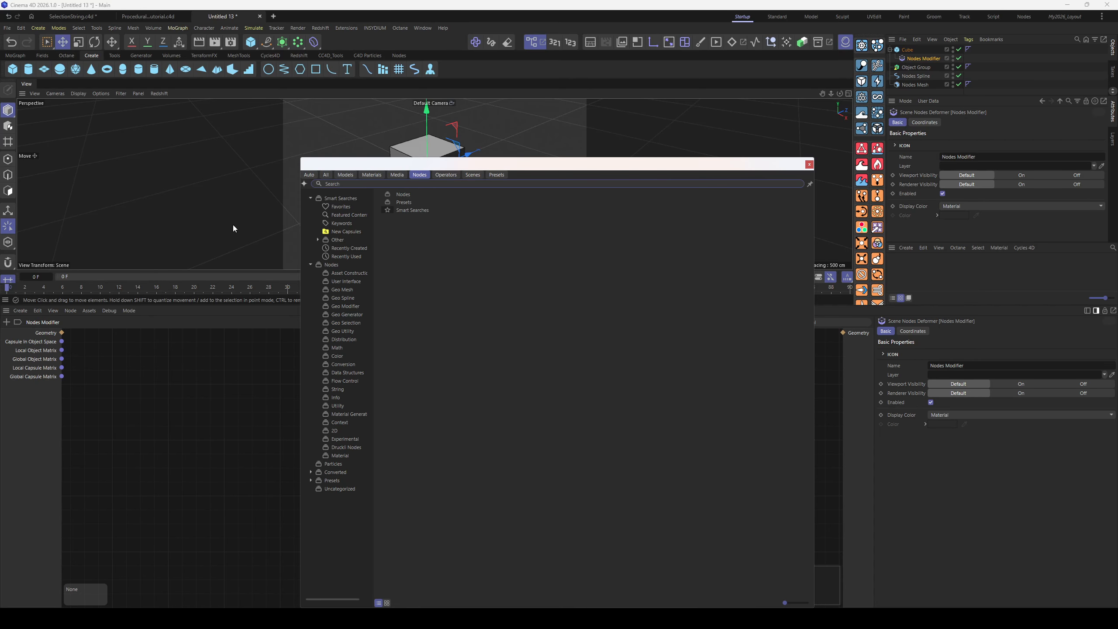
Add a Select node to the Nodes Modifier graph and connect the root Geometry input to it
drag(359, 168, 518, 201)
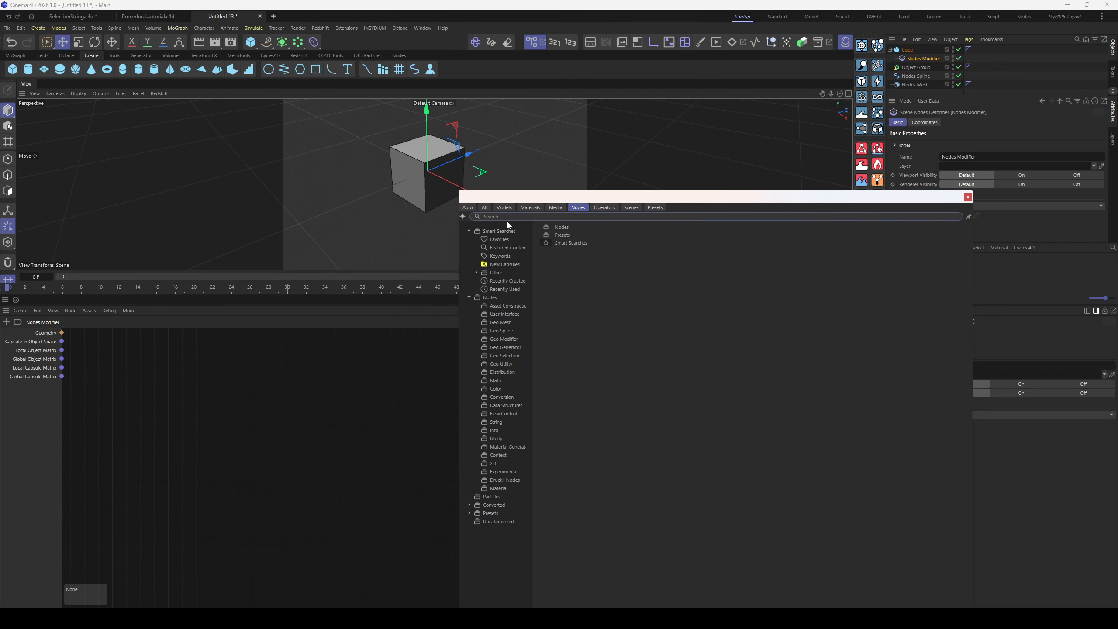
text(select)
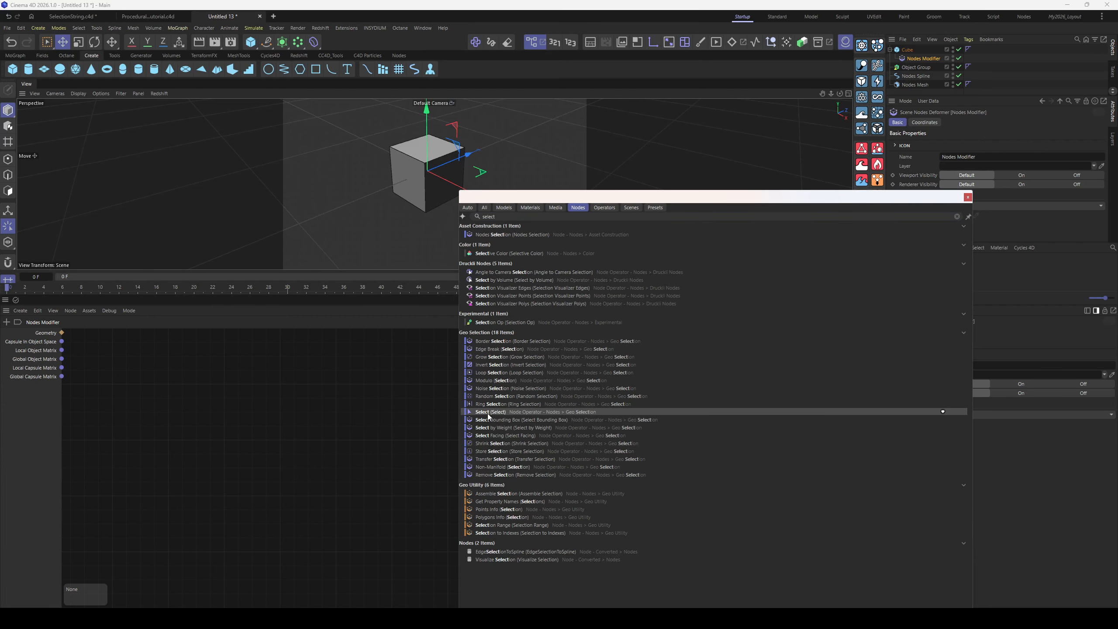
double_click(489, 412)
drag(62, 333, 290, 414)
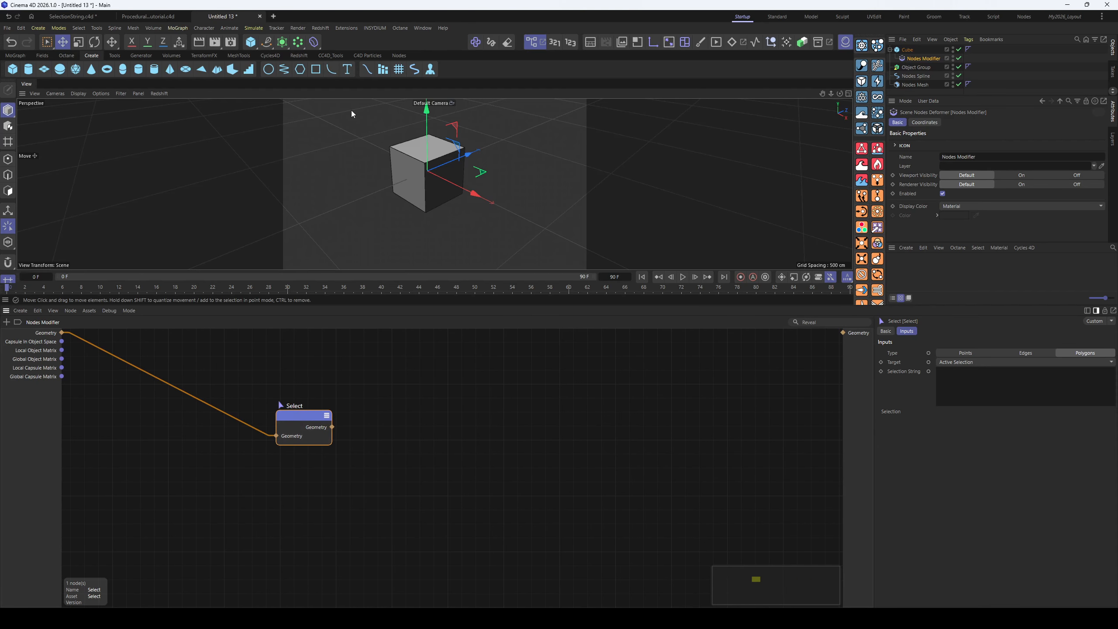
Display point indexes without polygon indexes on the selected Cube in the viewport
click(568, 50)
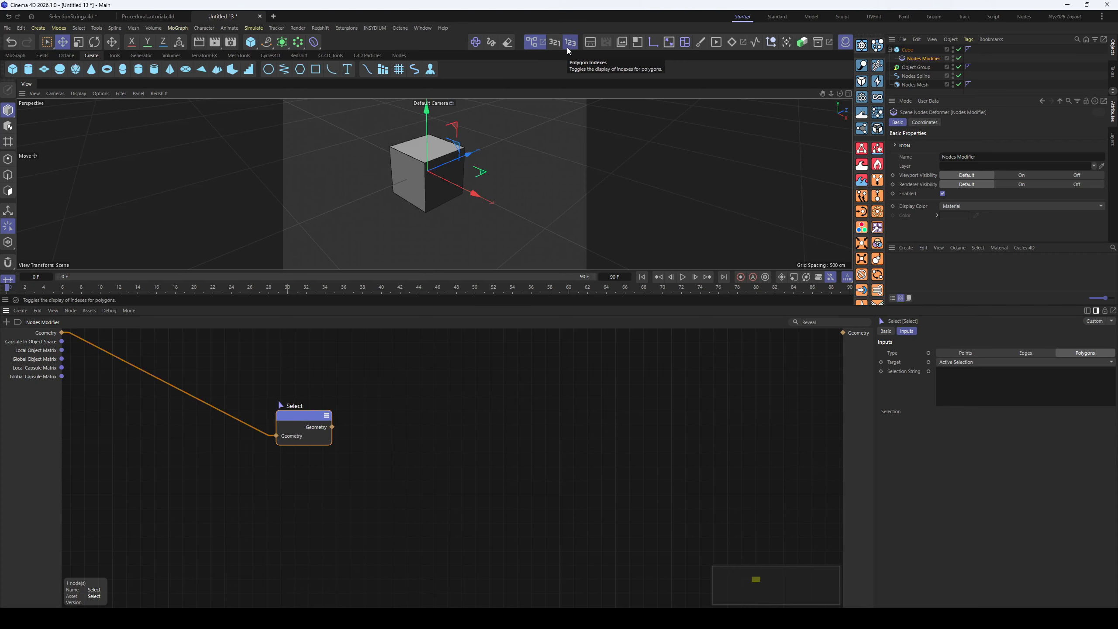
click(557, 44)
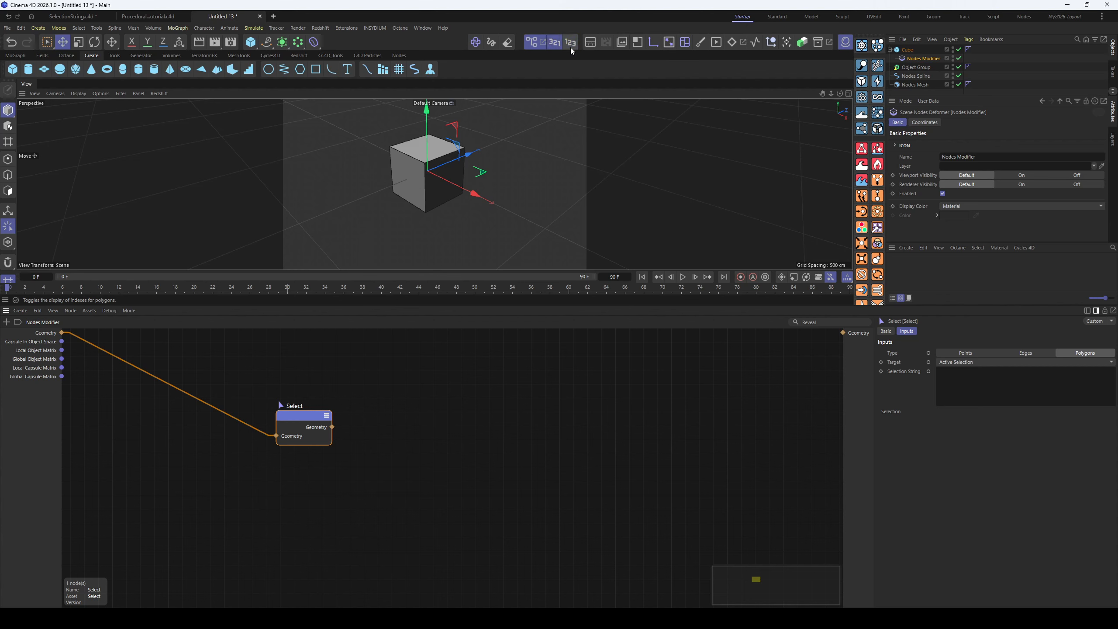
click(903, 50)
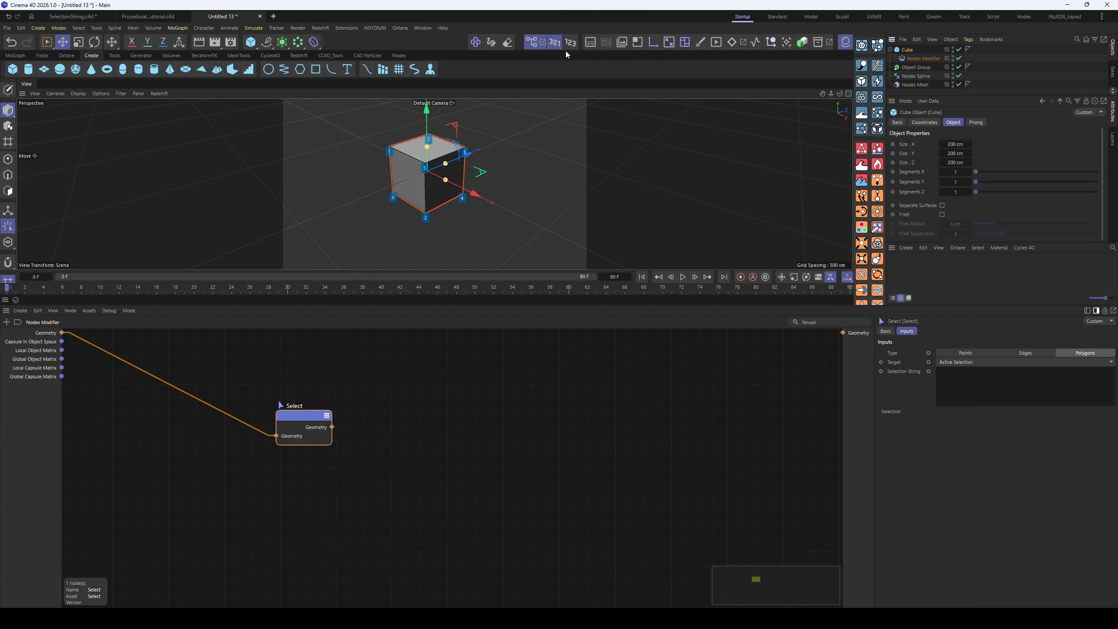
scroll(456, 165, up, 5)
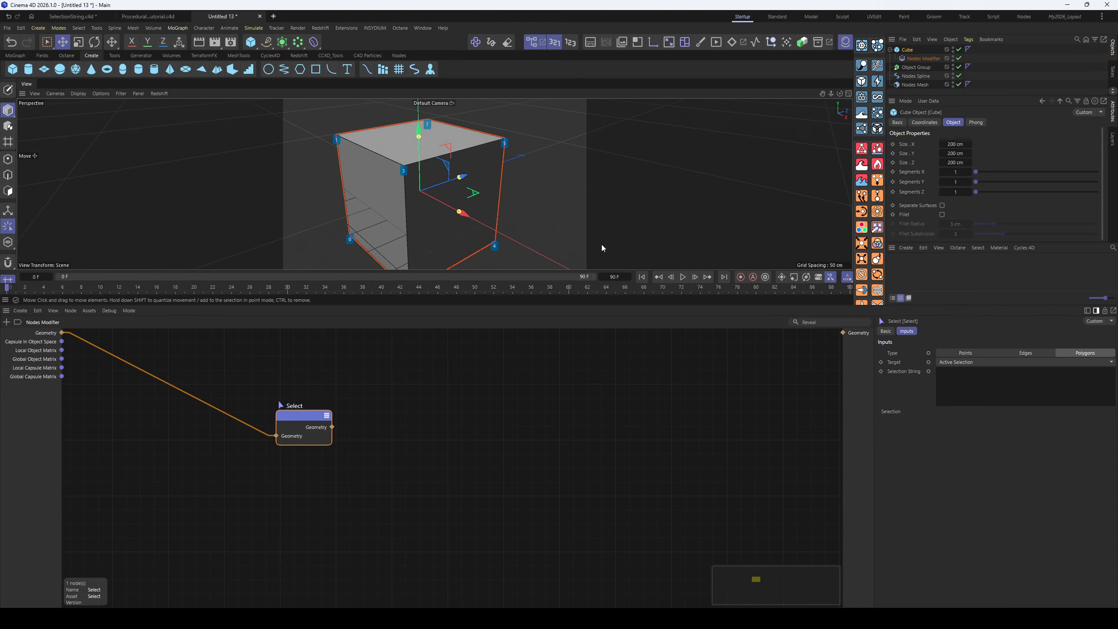
Set the Select node's type to Edges with selection strings 1-7 and 2-4, and hide the point indexes
click(1030, 353)
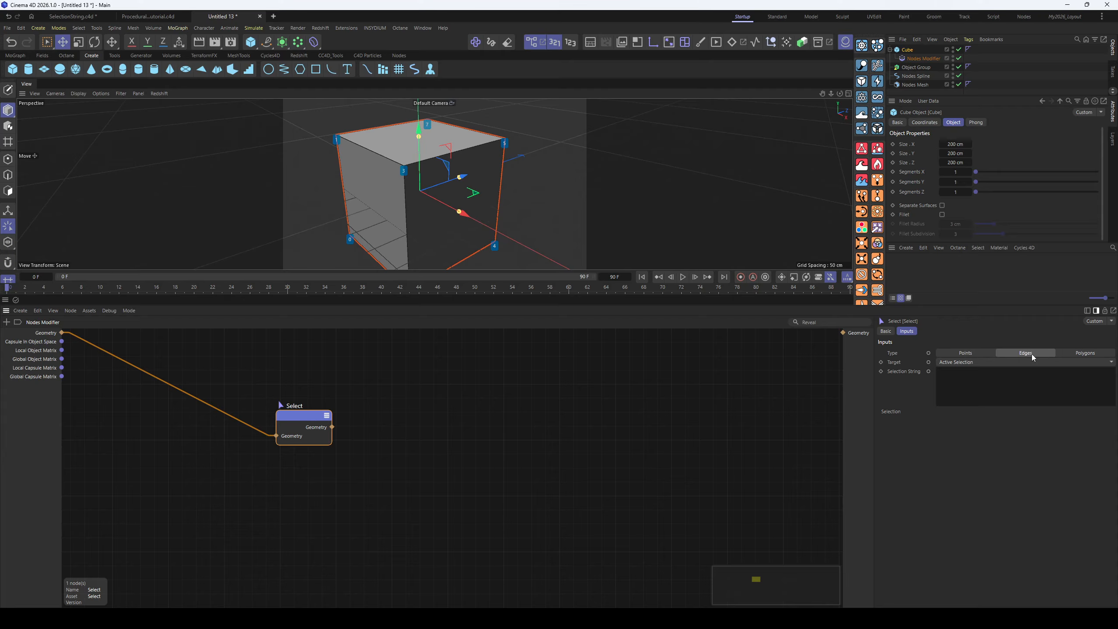
alt+drag(411, 221, 357, 184)
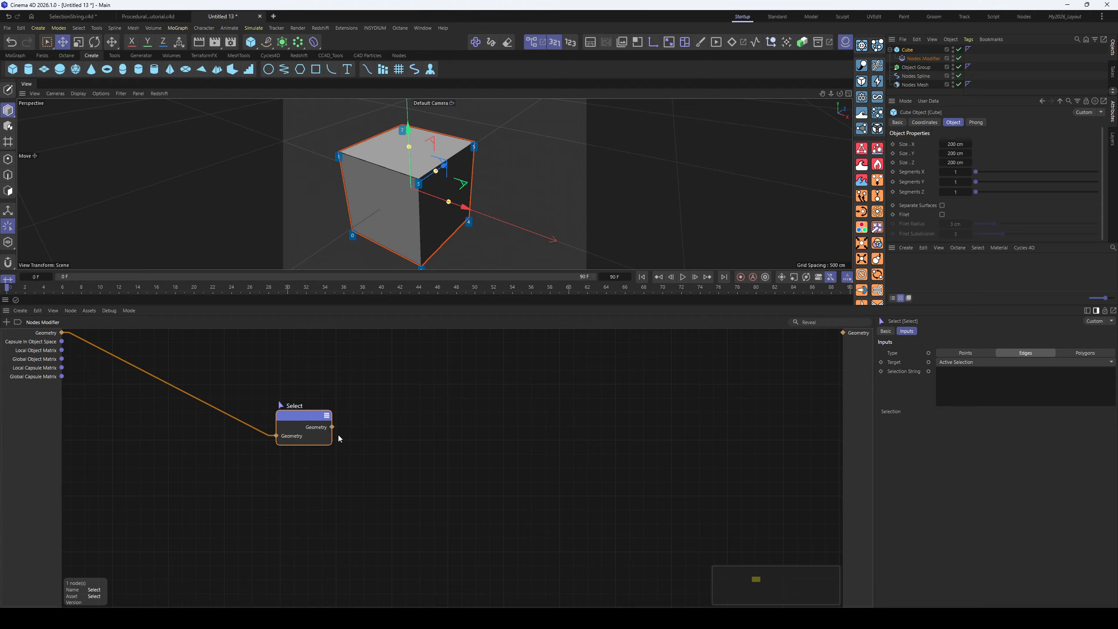
click(944, 383)
text(1-7)
mouse_move(397, 243)
alt+middle_down()
mouse_move(394, 195)
mouse_move(407, 225)
alt+middle_up()
click(969, 377)
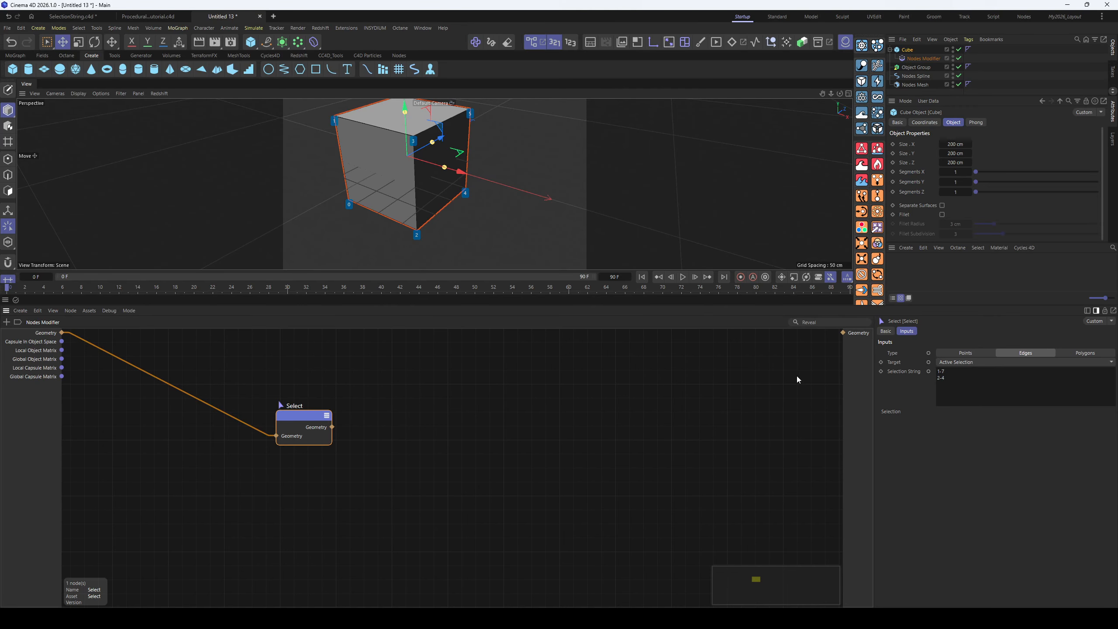
alt+drag(445, 167, 388, 145)
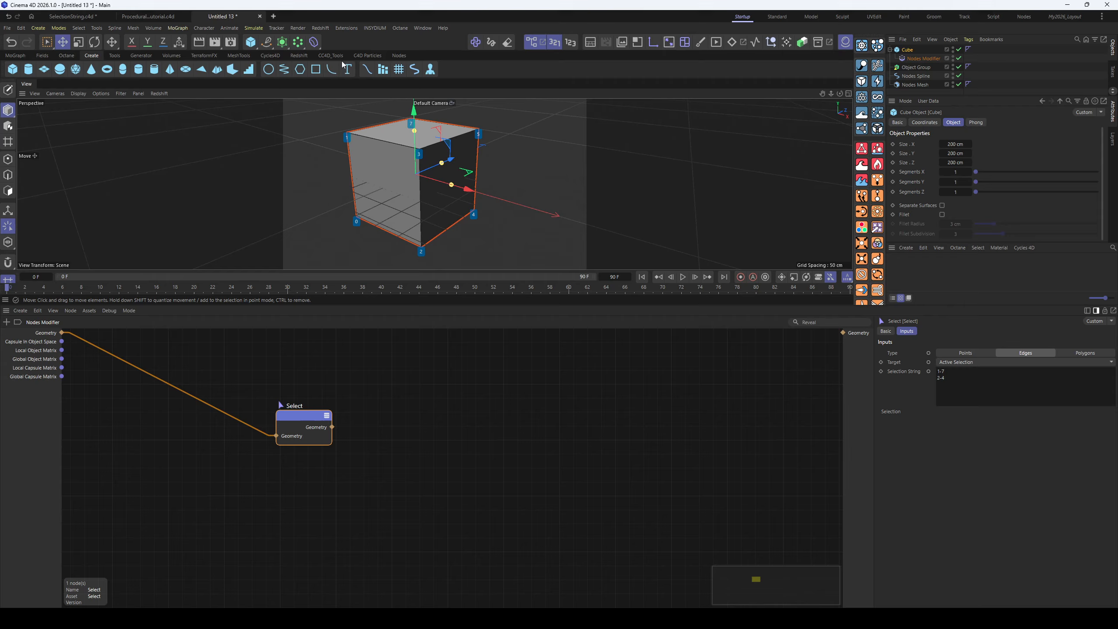
click(555, 42)
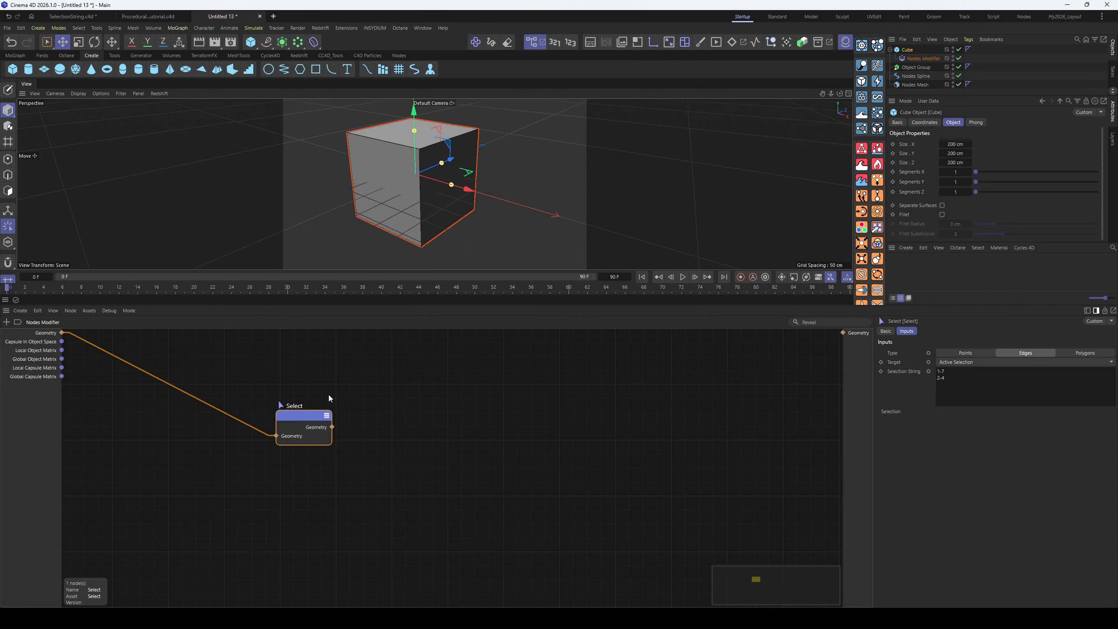
Find the Visualize Selection node in the asset library and place it beside the Select node
drag(304, 416, 292, 416)
key(shift+F8)
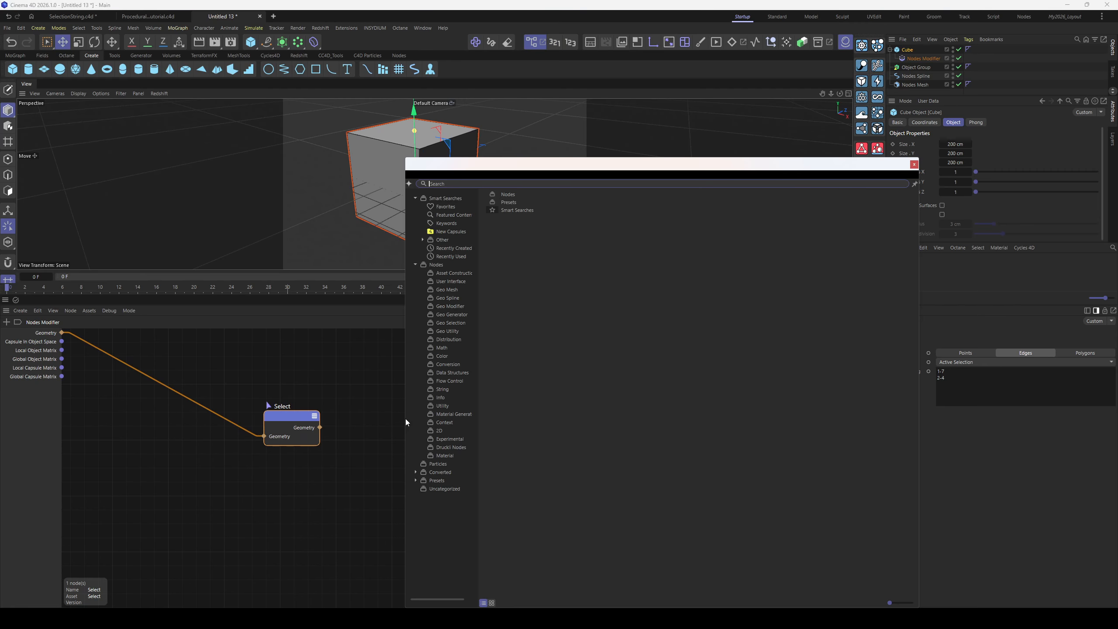
text(visual)
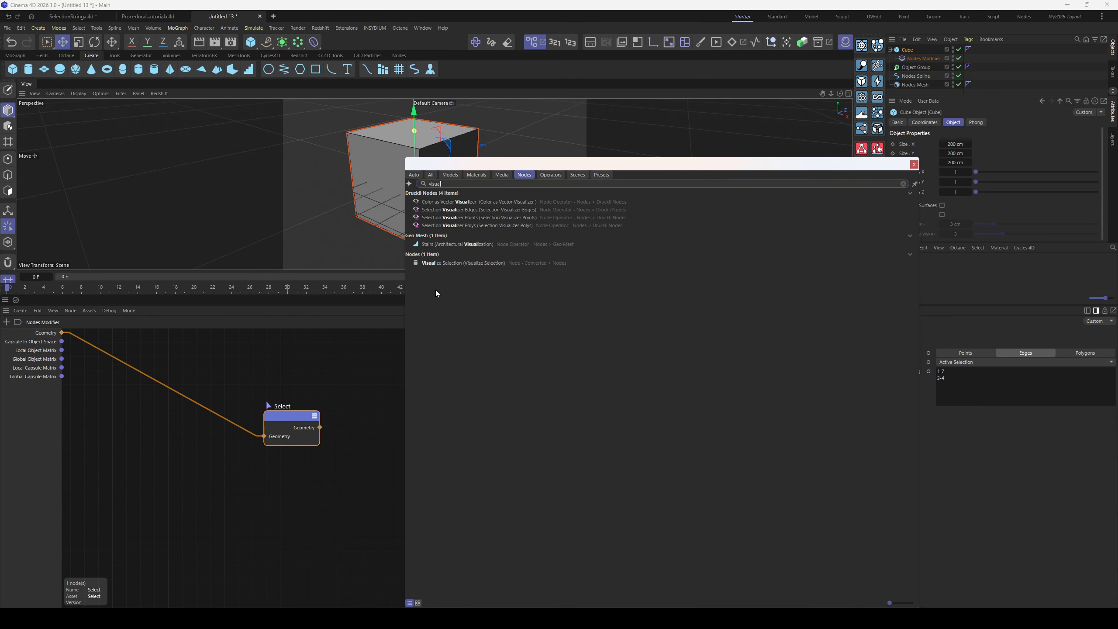
drag(605, 164, 694, 184)
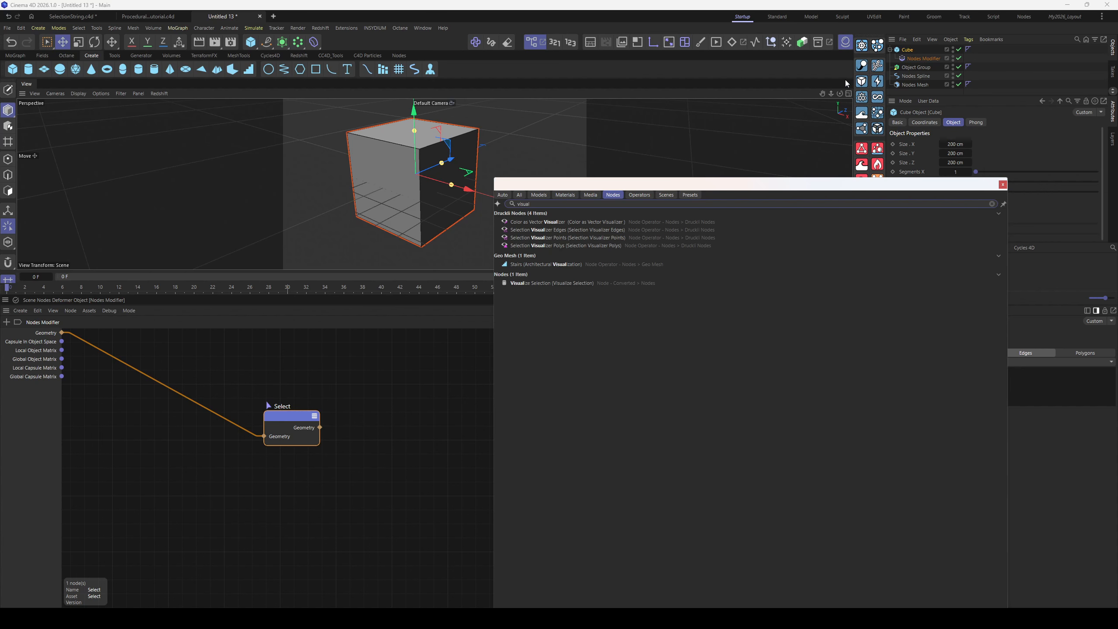
drag(546, 283, 427, 421)
click(1003, 184)
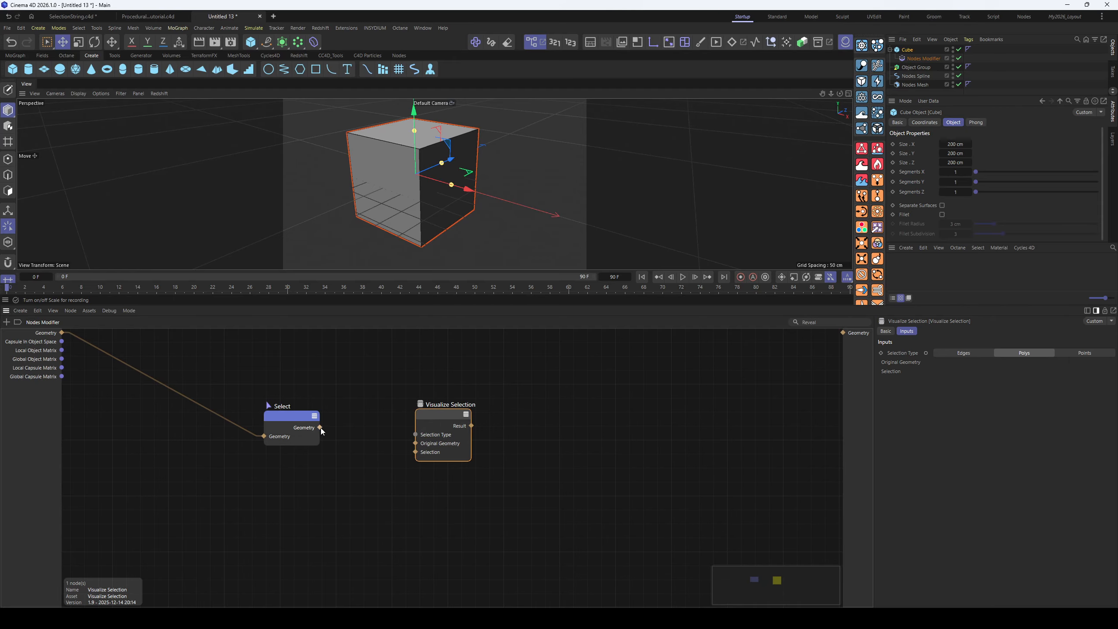
Connect the Select output to Visualize Selection's Selection input and the root Geometry to its Original Geometry input
drag(321, 428, 416, 452)
drag(292, 416, 287, 434)
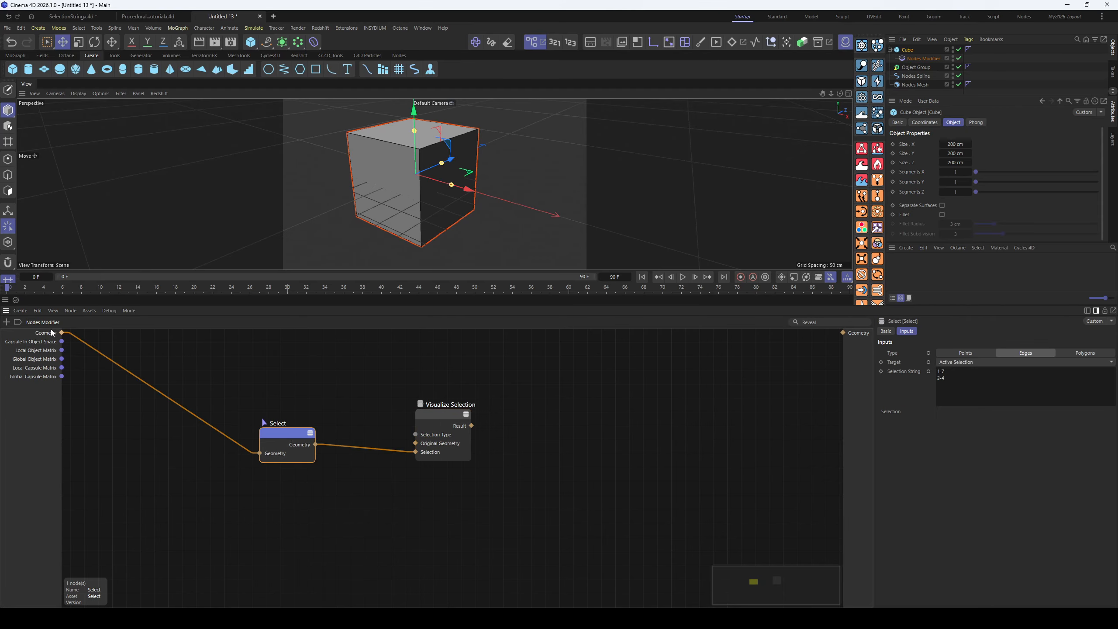
drag(94, 341, 415, 443)
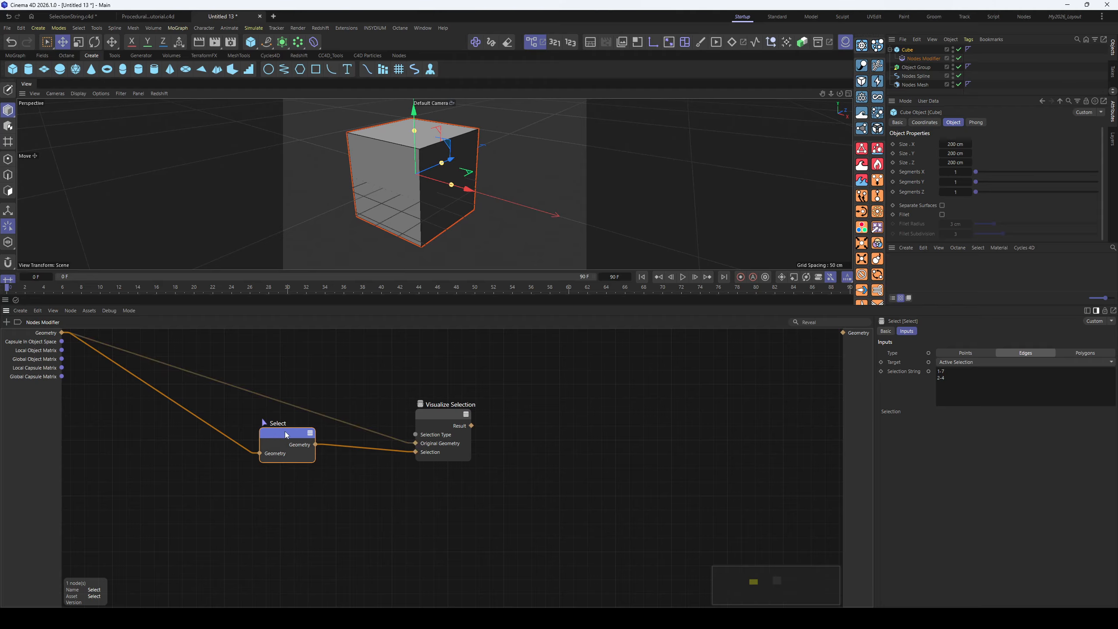
drag(285, 431, 281, 442)
click(449, 415)
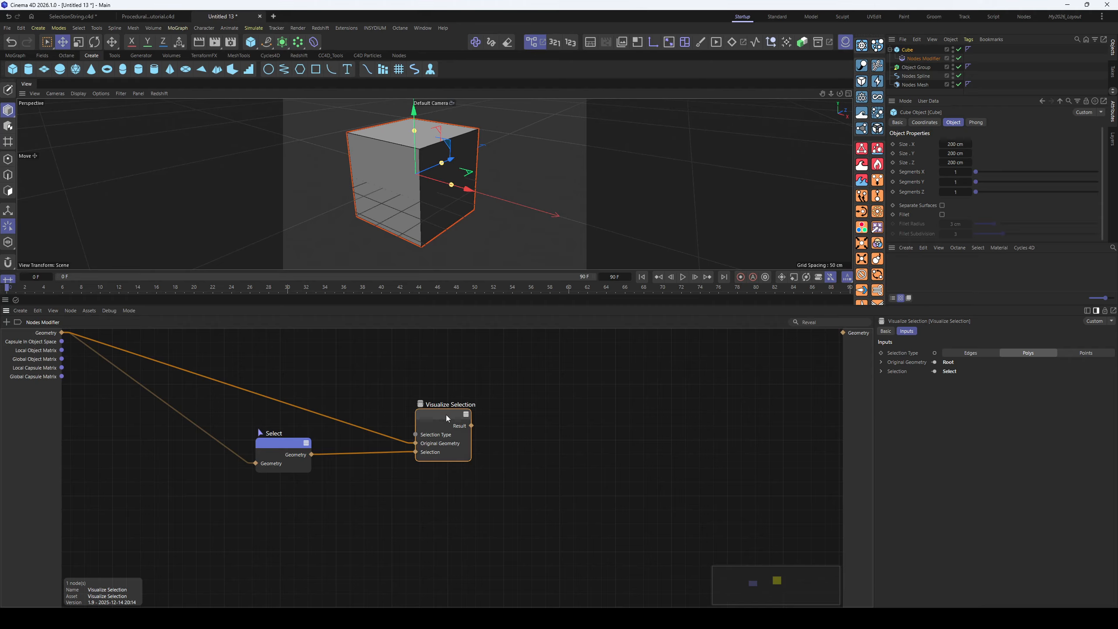
Set Visualize Selection's type to Edges and connect its Result to the modifier's Geometry output
drag(446, 415, 459, 396)
click(969, 353)
alt+shift+click(473, 403)
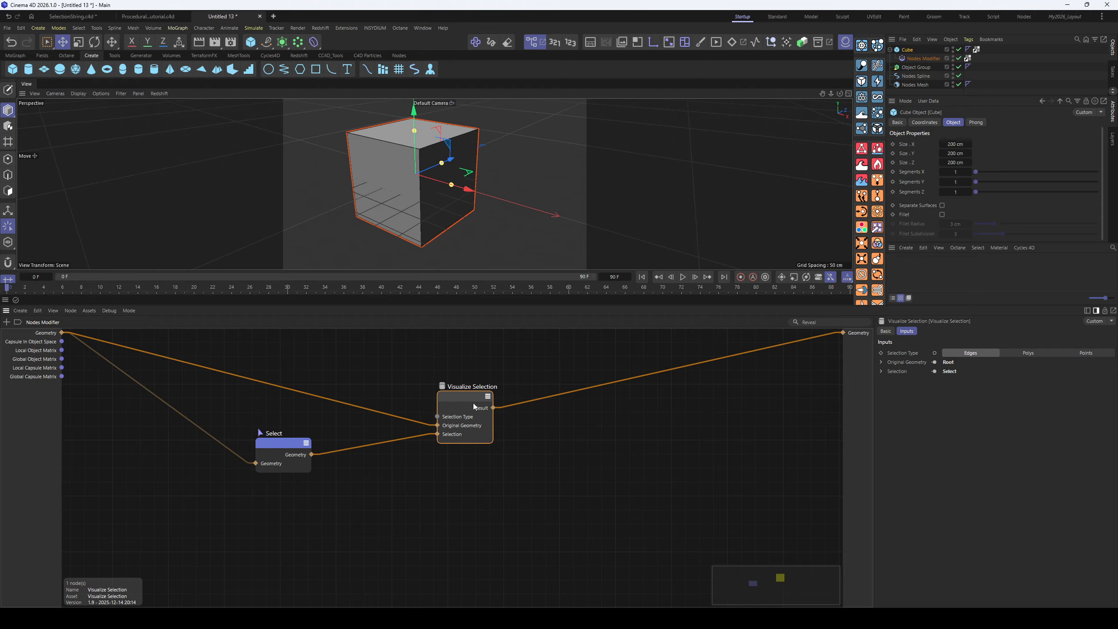
drag(462, 398, 498, 399)
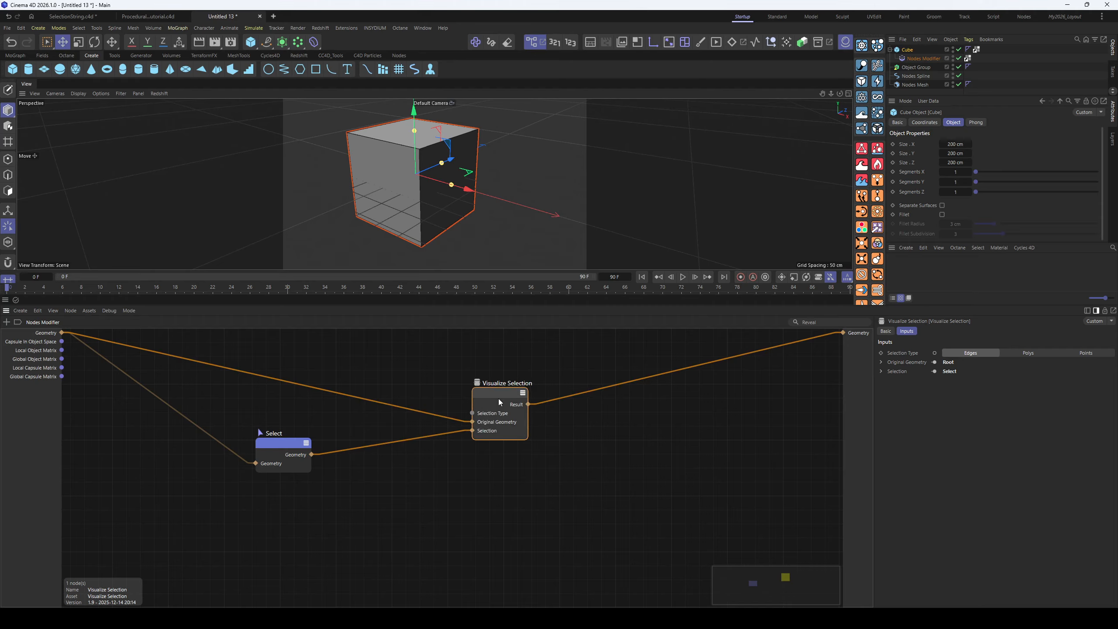
Detach the Visualize Selection node from all its connections and move it aside
click(273, 447)
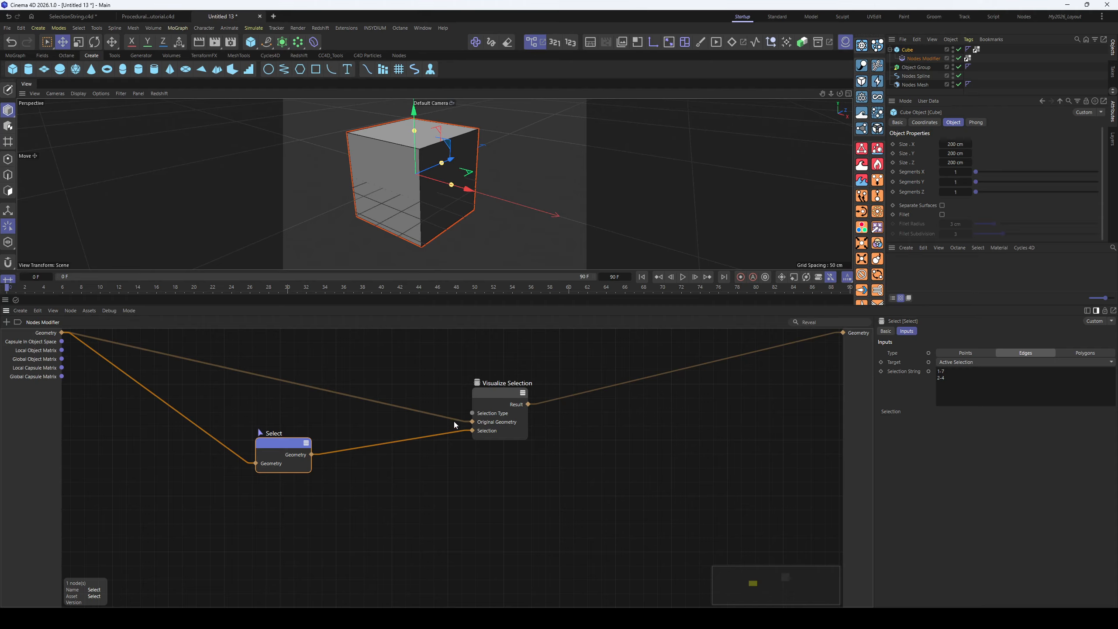
mouse_move(454, 421)
mouse_down()
mouse_move(437, 429)
mouse_move(450, 440)
mouse_up()
drag(543, 403, 644, 456)
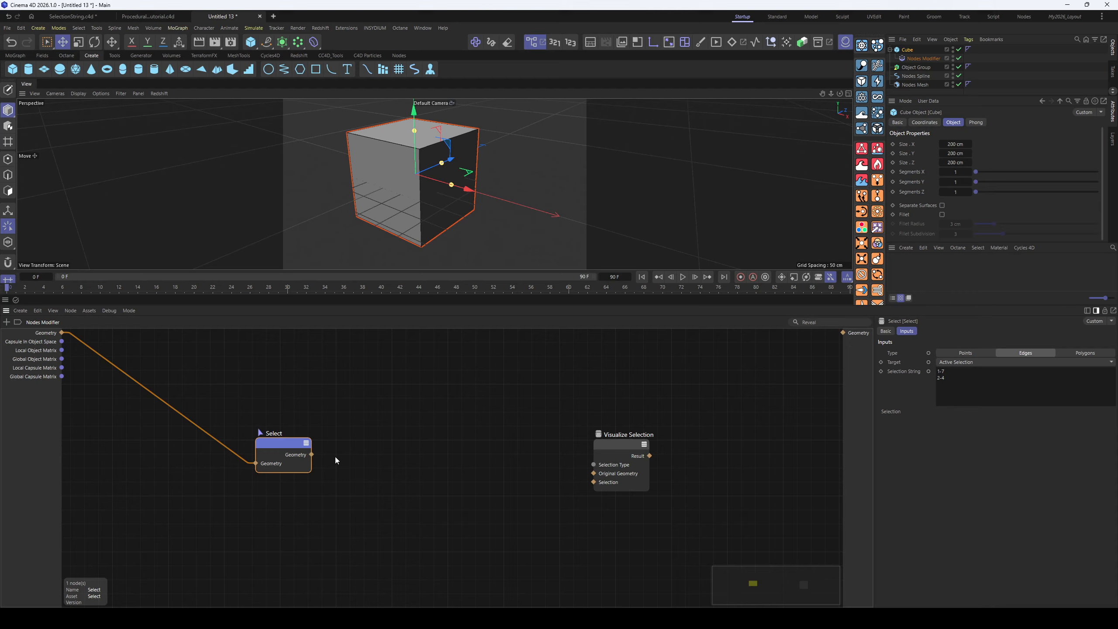
Connect the Select node's geometry directly to the modifier's Geometry output and reposition the node closer to the inputs
double_click(311, 454)
drag(284, 445, 244, 415)
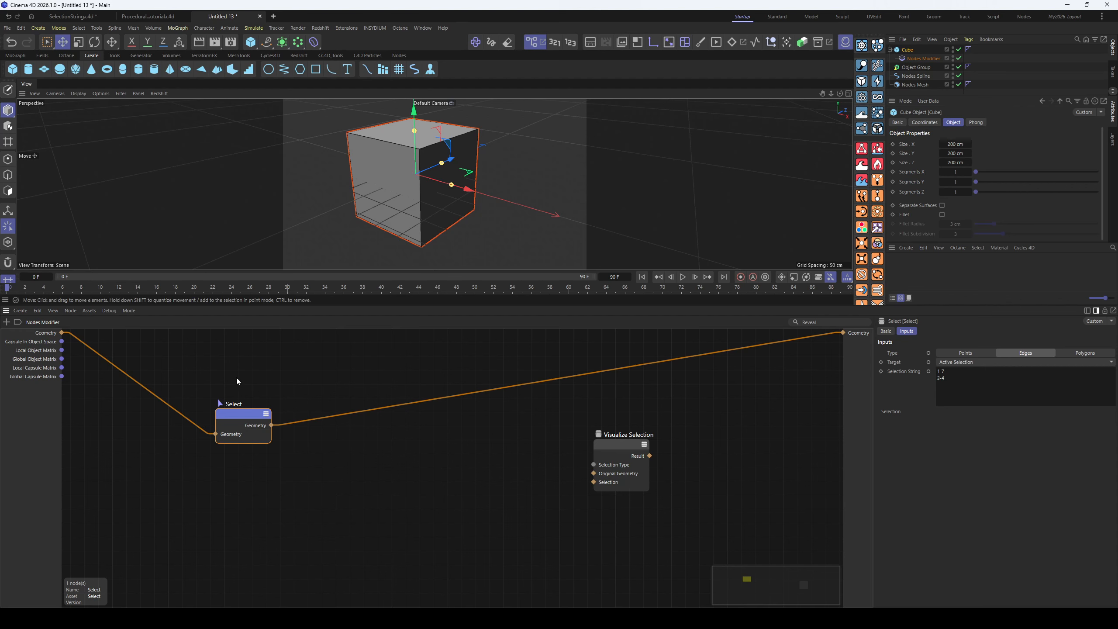
drag(243, 414, 228, 395)
Insert a Chamfer node on the connection between the Select node and the Geometry output
click(331, 357)
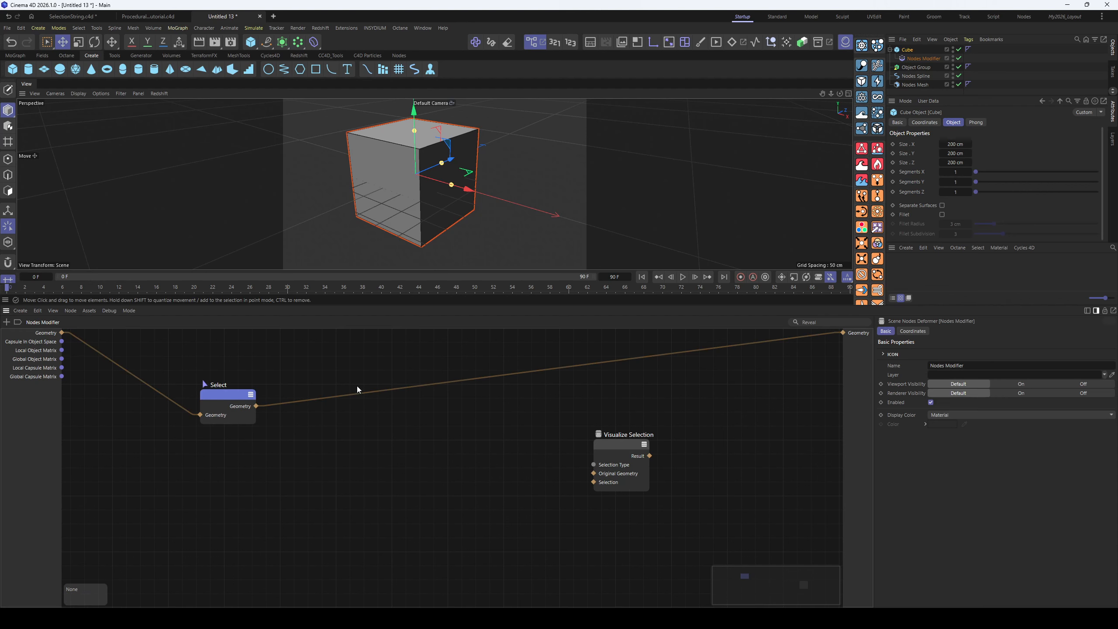
key(shift+c)
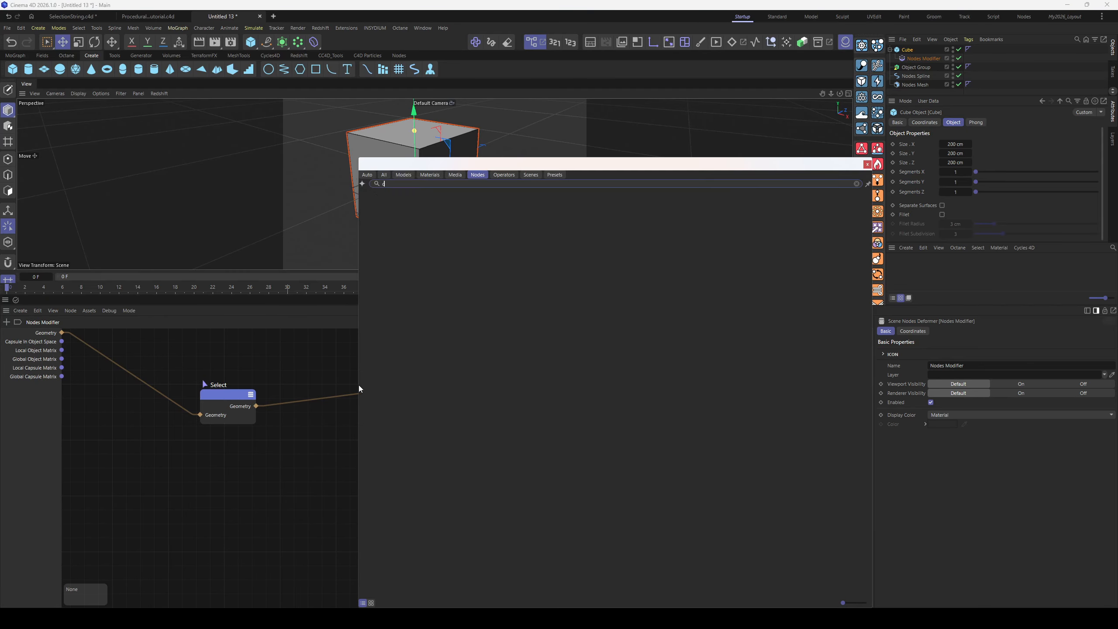
text(cham)
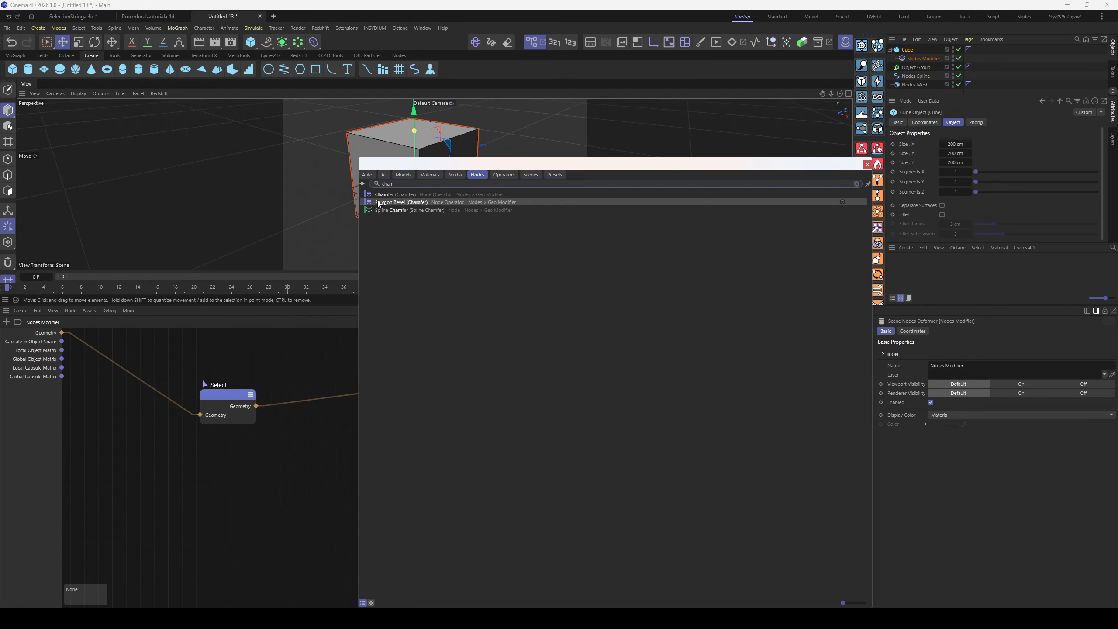
drag(396, 194, 334, 395)
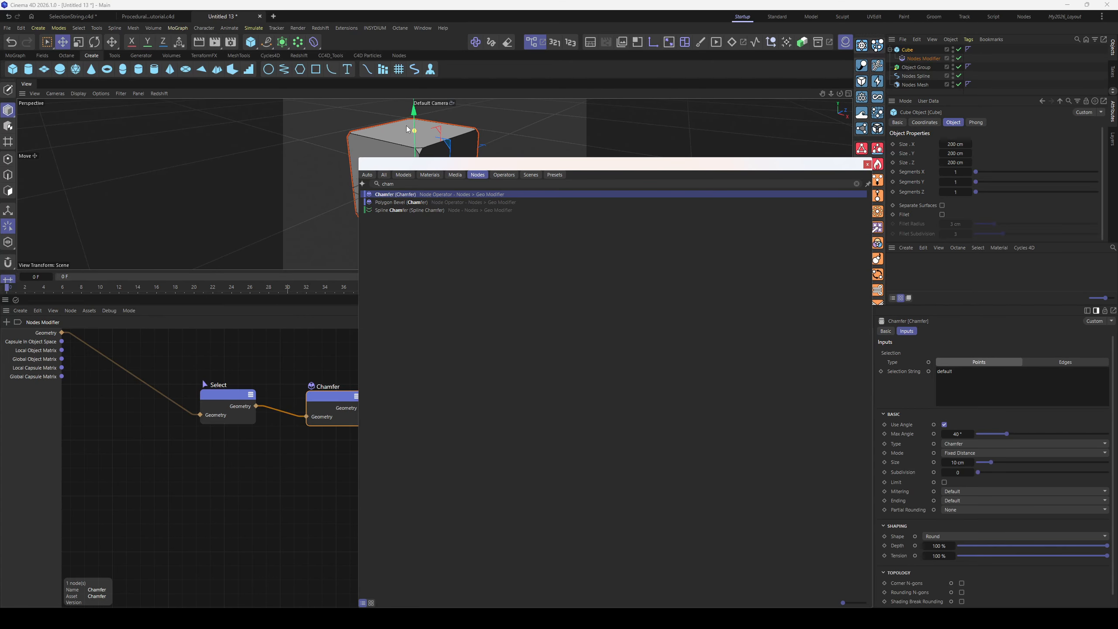
click(868, 164)
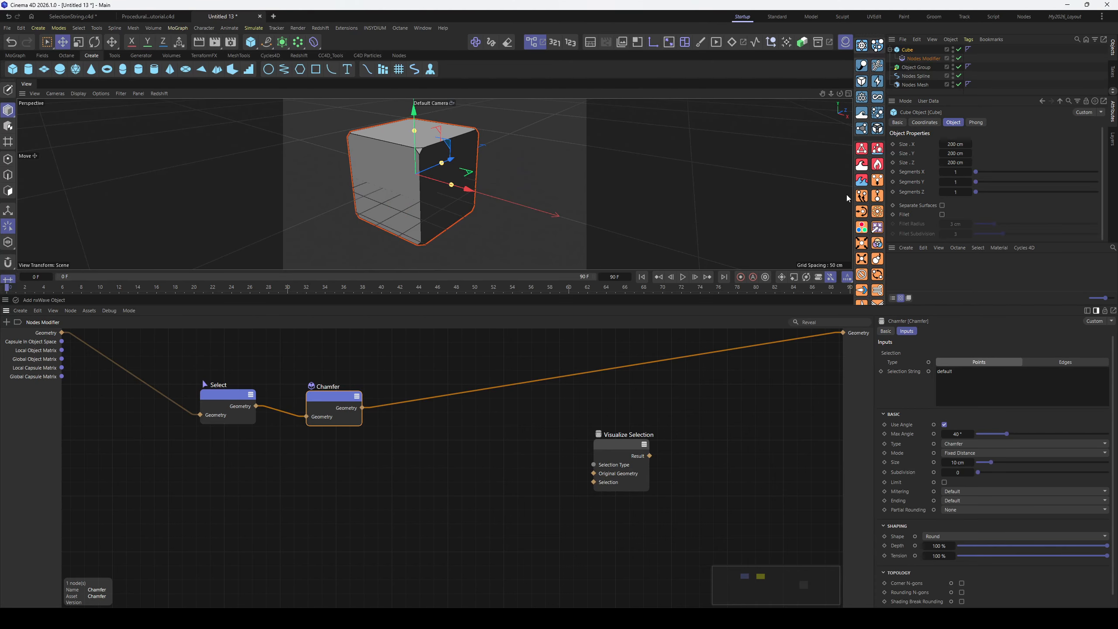
Set the Chamfer node's selection type to Edges and space it further from the Select node
click(1063, 362)
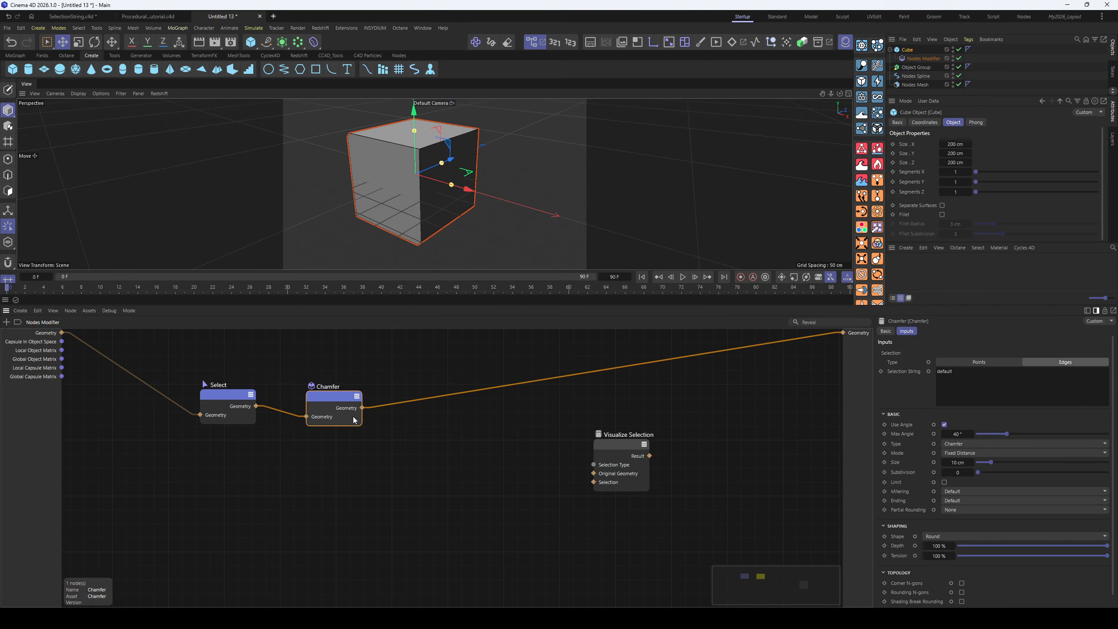
drag(322, 407, 349, 401)
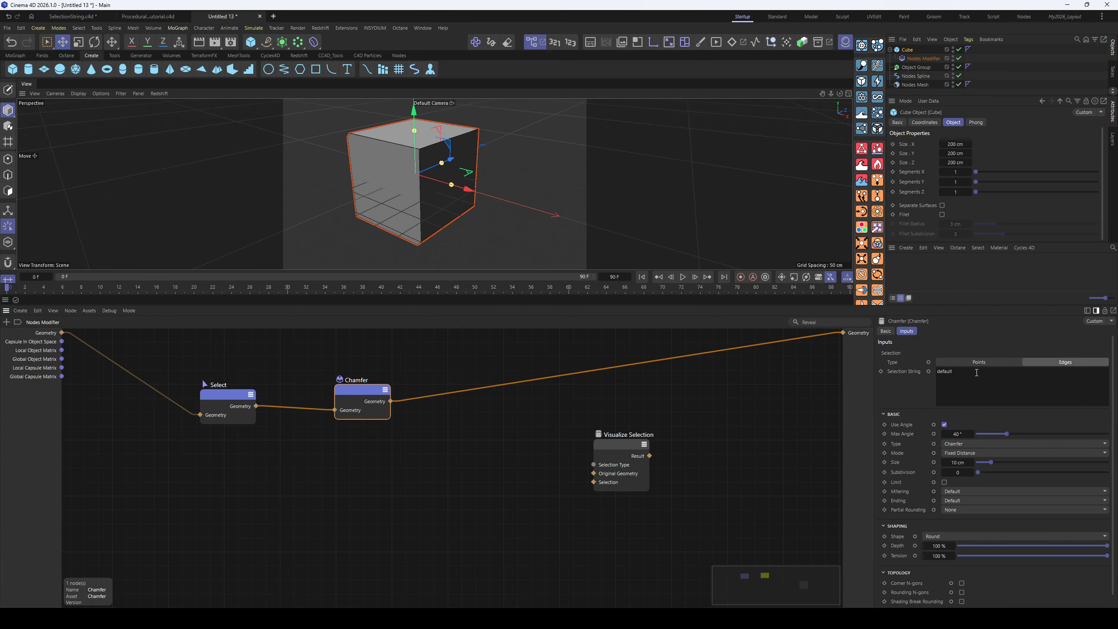
drag(222, 398, 223, 403)
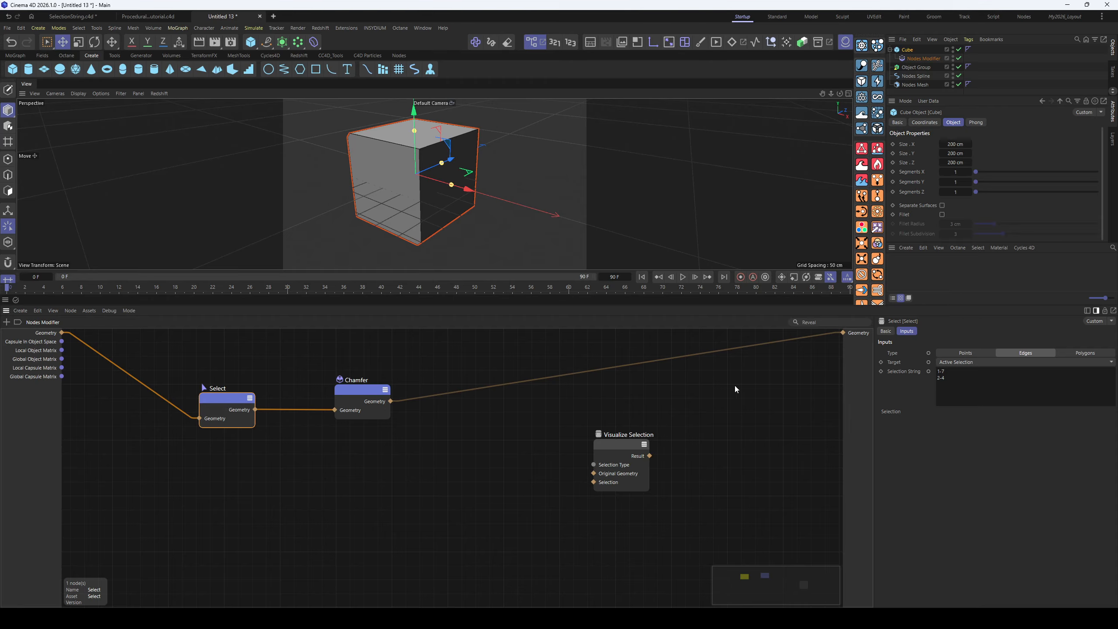
click(362, 390)
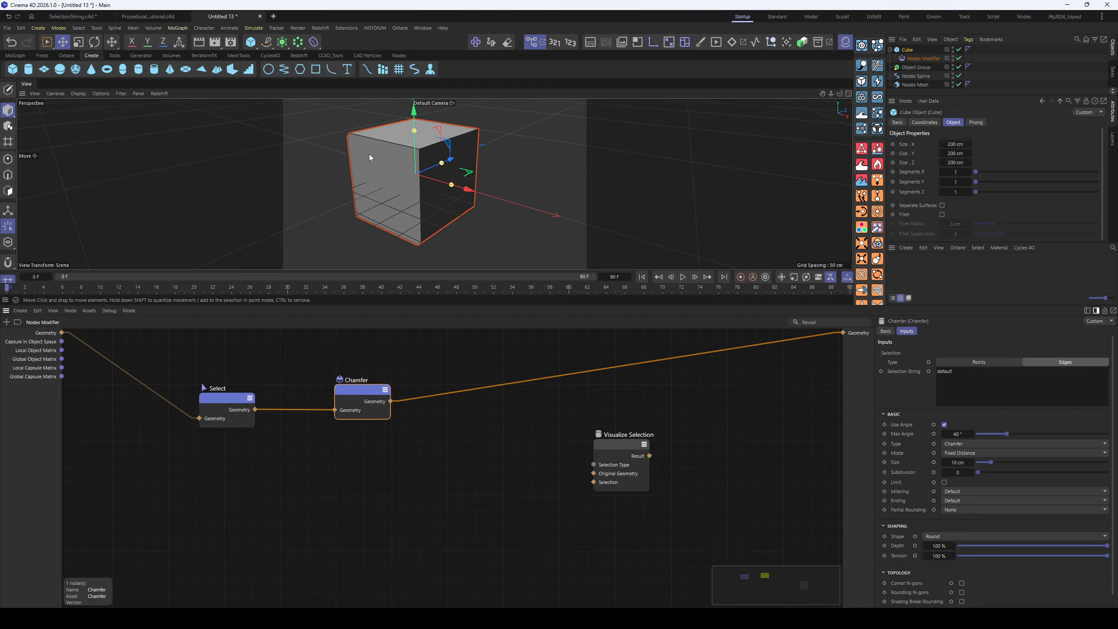
Increase the Chamfer node's size to 81.4 cm
mouse_move(368, 154)
alt+mouse_down()
mouse_move(497, 161)
mouse_move(410, 142)
mouse_move(387, 114)
mouse_move(389, 156)
alt+mouse_up()
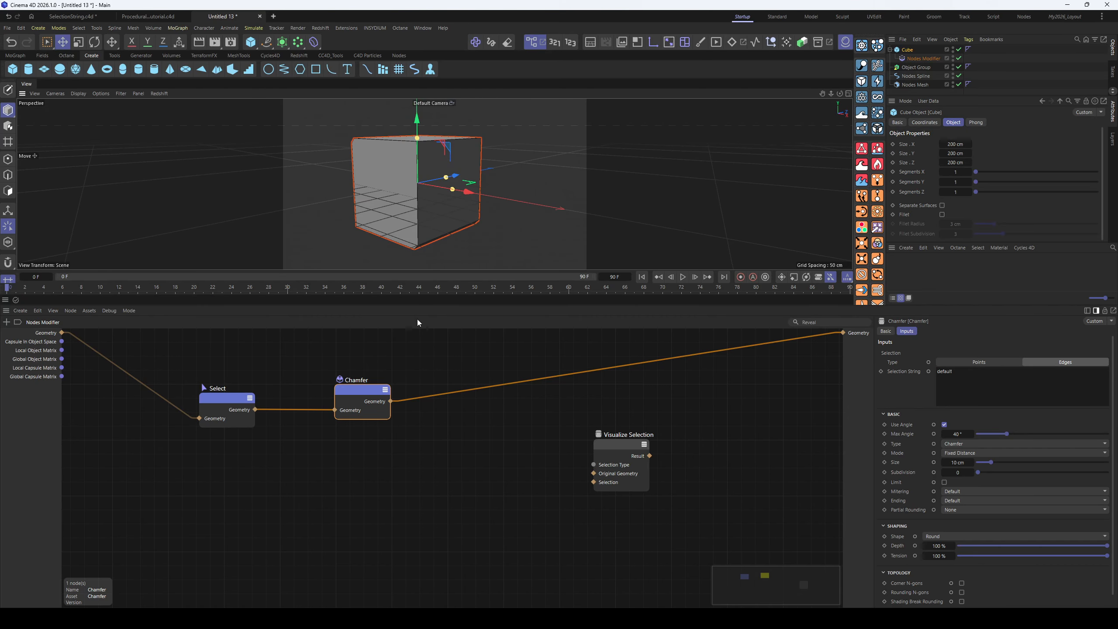
drag(361, 390, 359, 389)
drag(991, 463, 1084, 463)
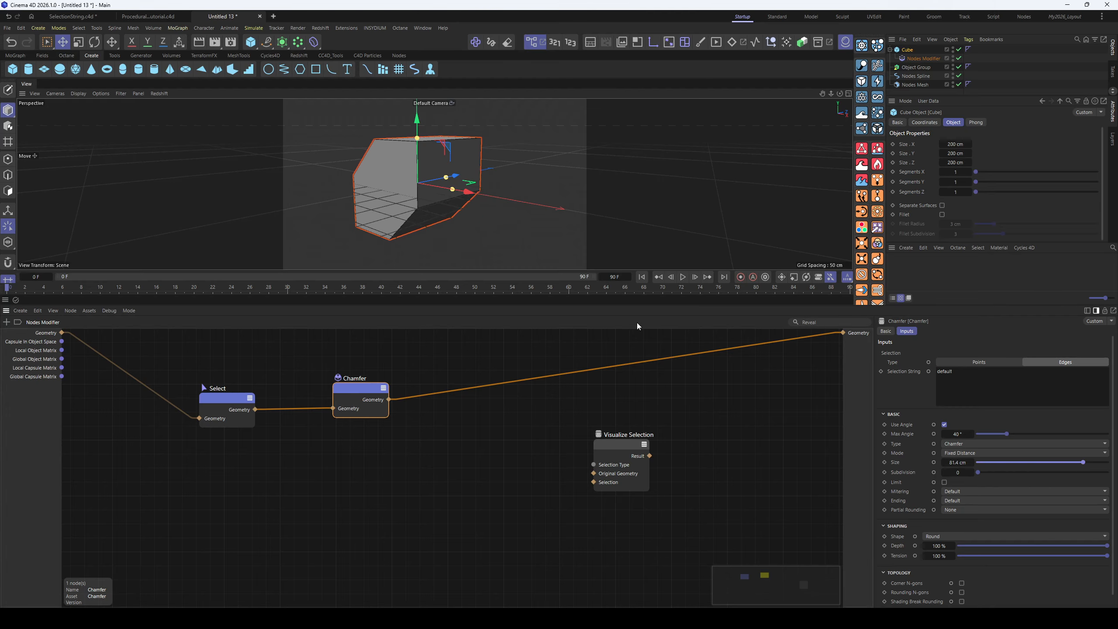
Set the Chamfer node's subdivision to 18 to round the chamfered edges
alt+drag(511, 262, 517, 210)
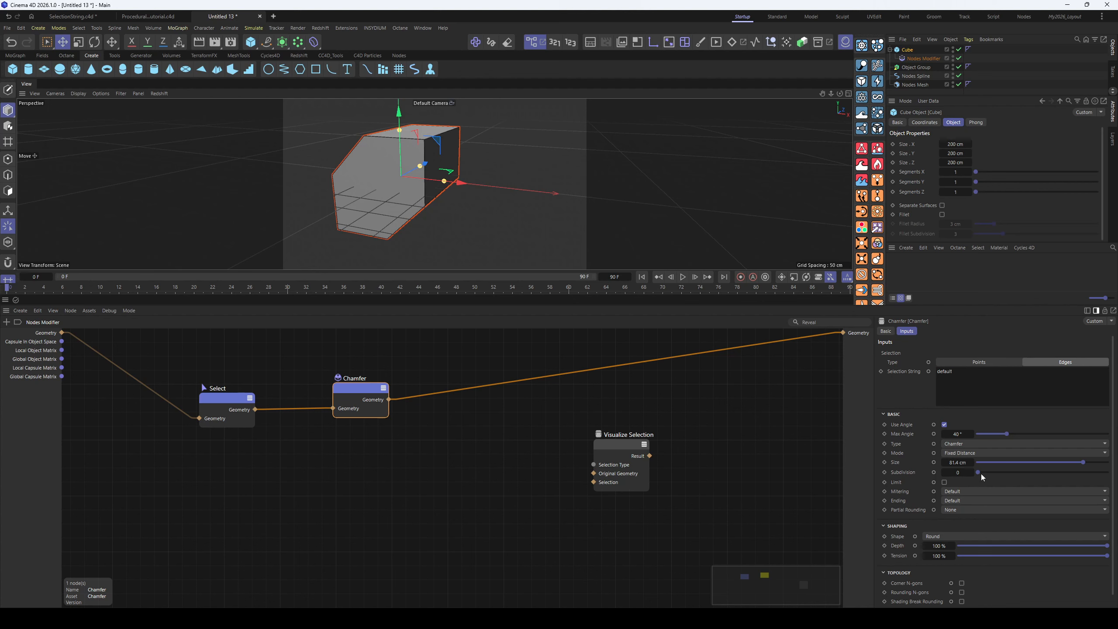
drag(982, 475, 1003, 478)
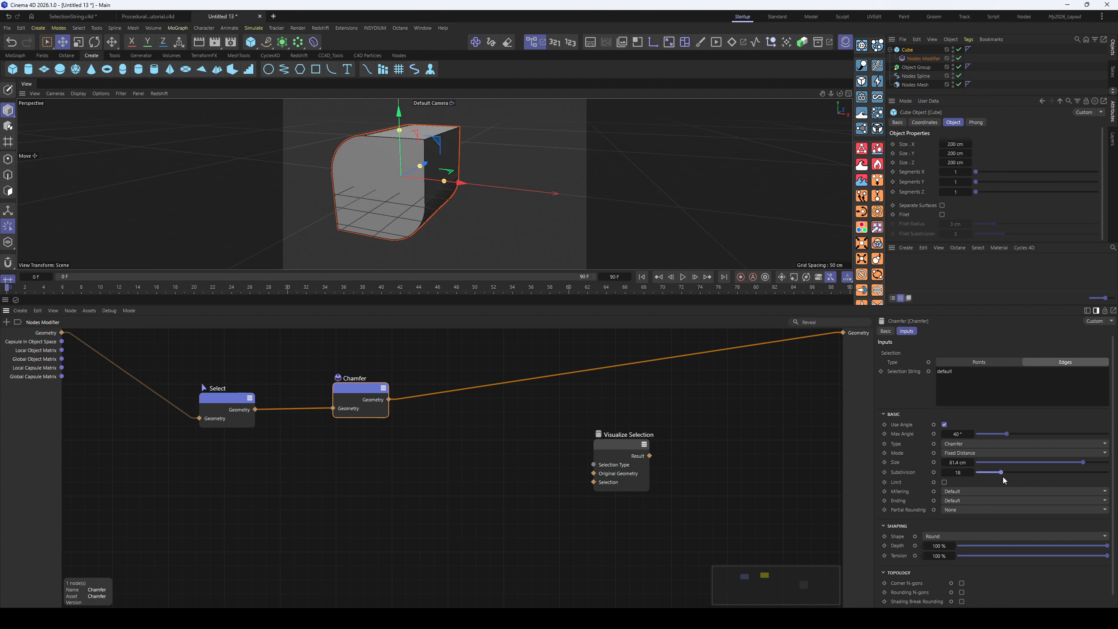
alt+drag(489, 248, 420, 233)
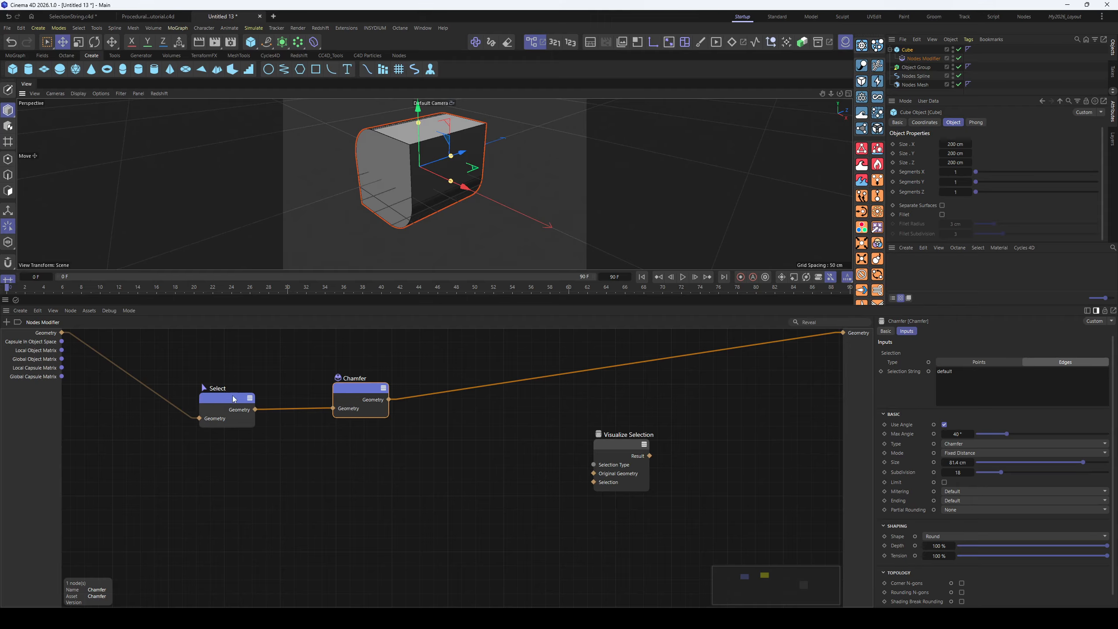
Reduce the cube's Z size to 44 cm
alt+drag(500, 184, 429, 180)
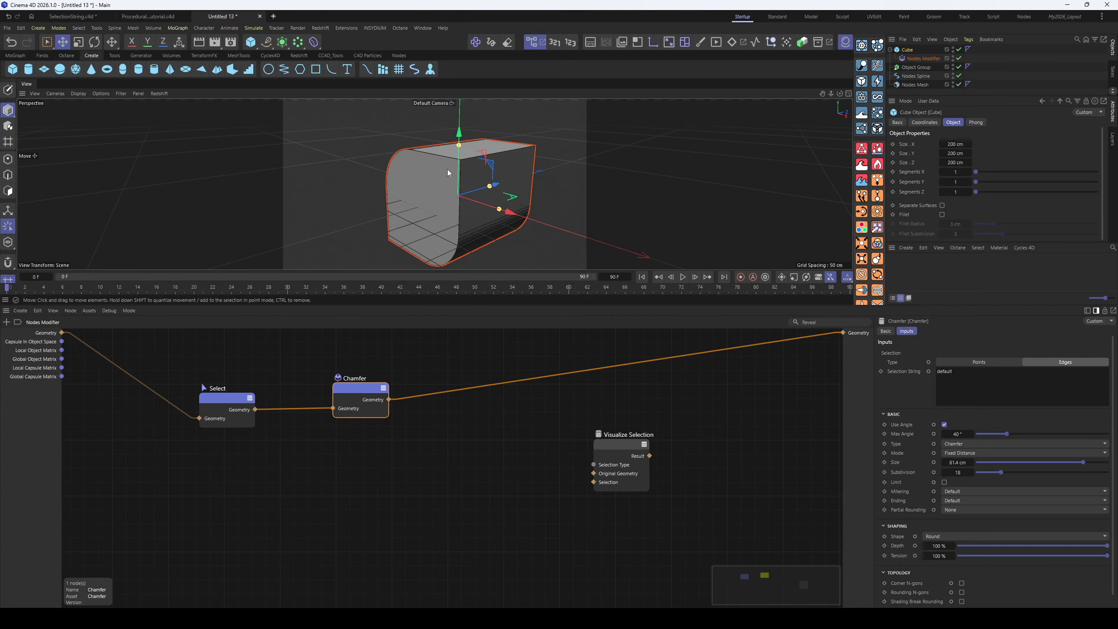
alt+drag(449, 189, 444, 195)
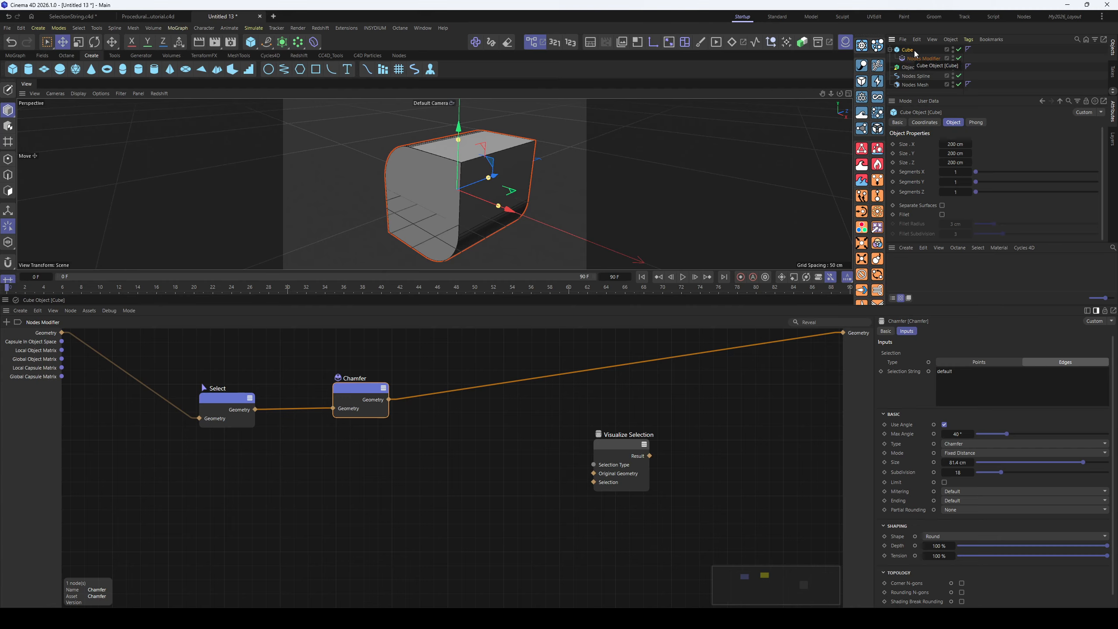
drag(427, 175, 449, 183)
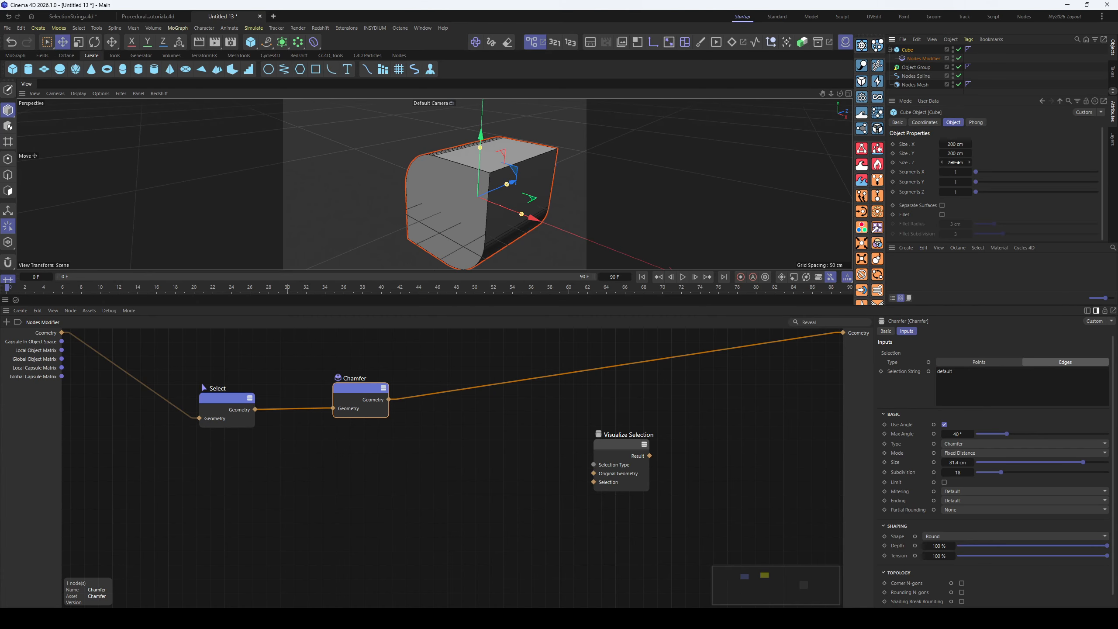
drag(955, 162, 918, 161)
alt+drag(511, 194, 539, 201)
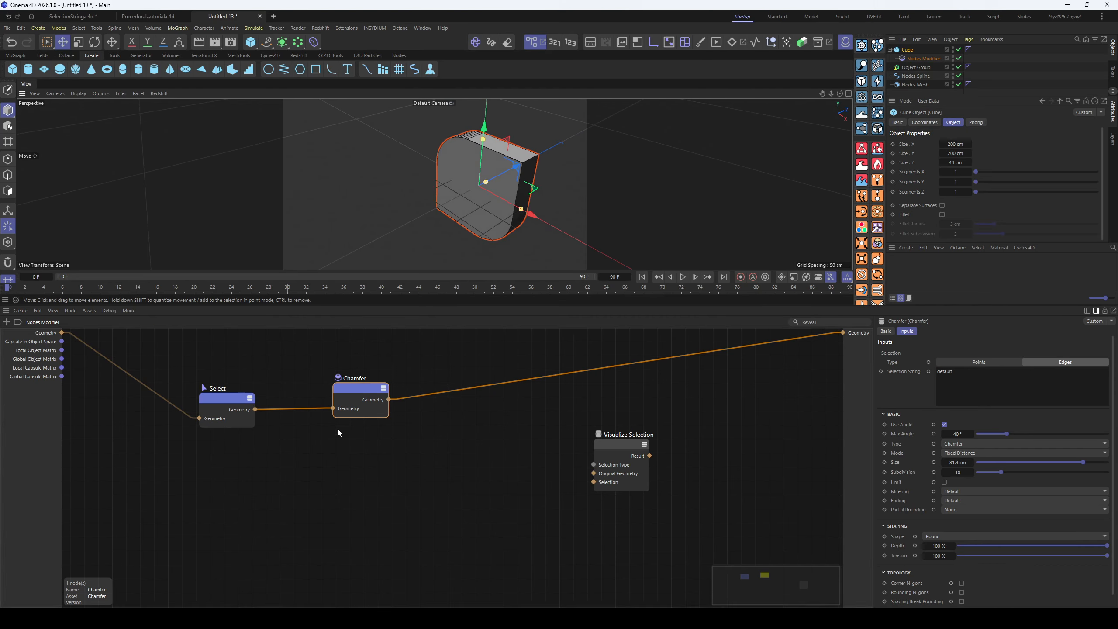
Duplicate the Chamfer node, wire the copy between the first Chamfer and the Geometry output, and align it with the chain
drag(358, 388, 332, 397)
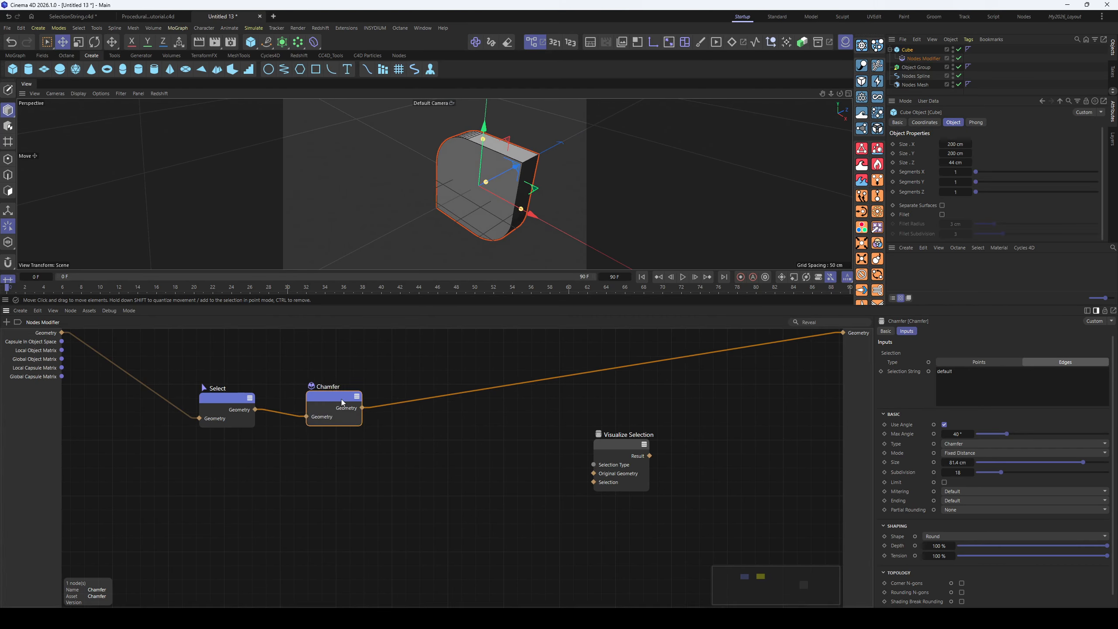
key(ctrl+v)
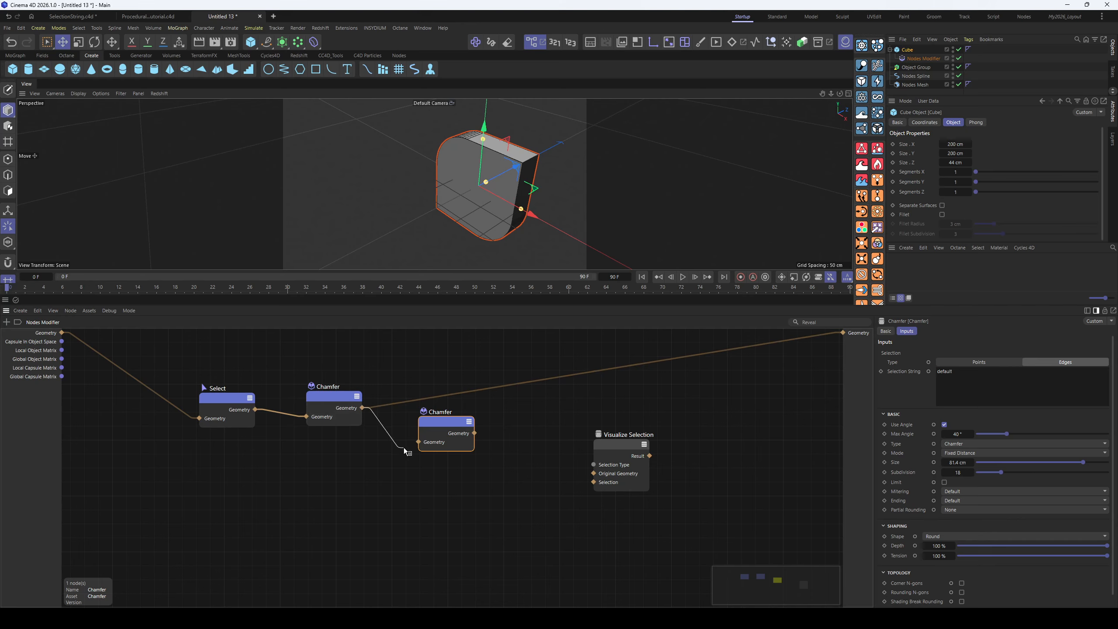
drag(422, 443, 843, 332)
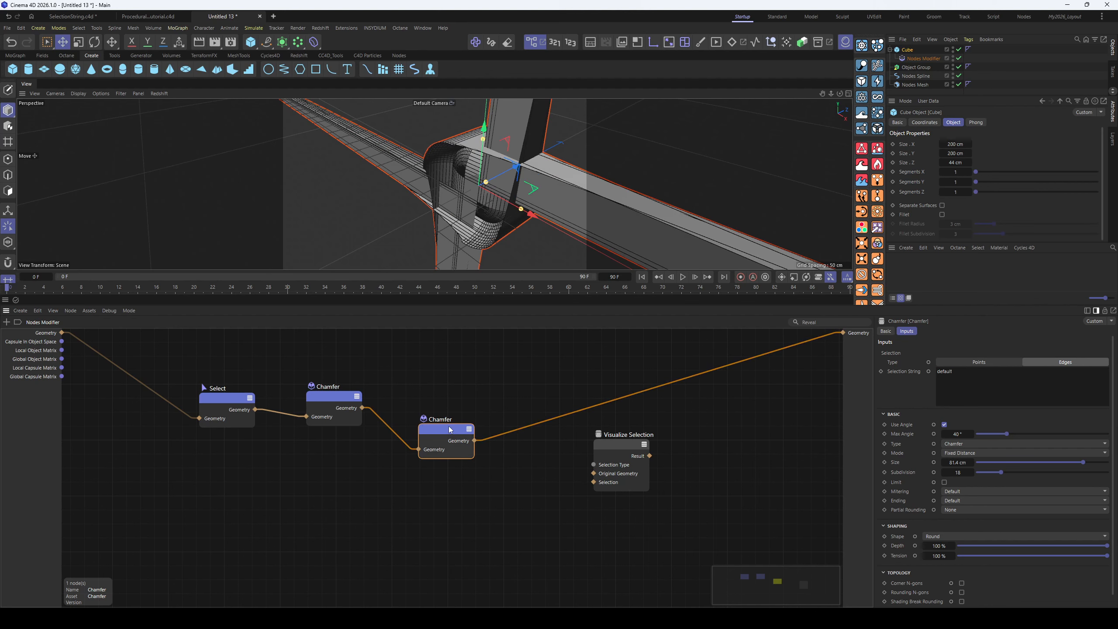
drag(444, 430, 454, 396)
Replace the second Chamfer node's selection string with "all"
drag(980, 374, 853, 381)
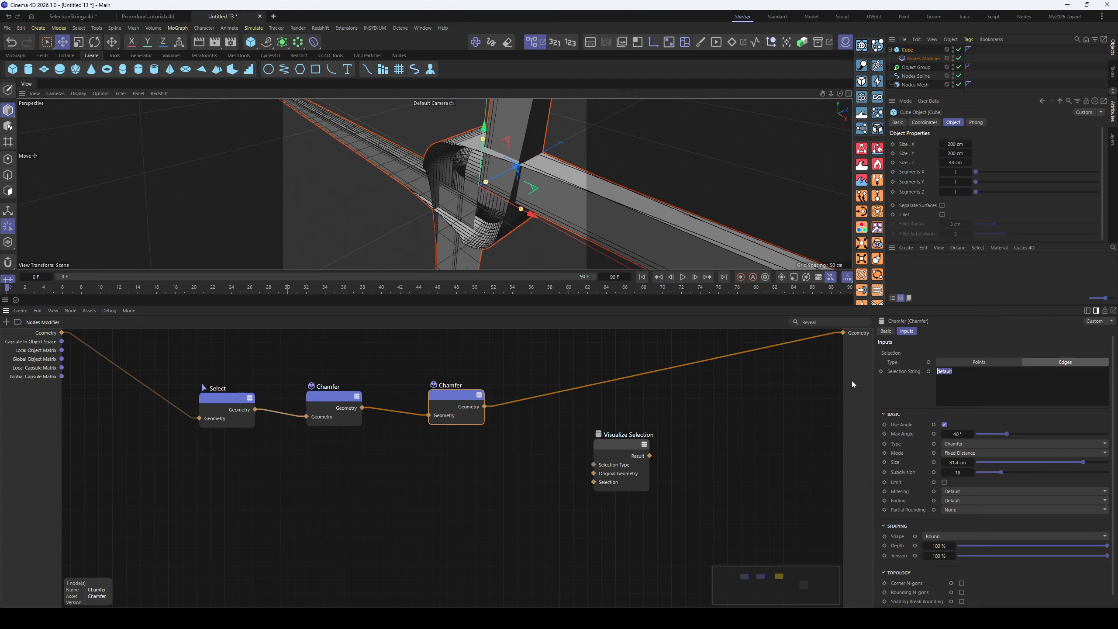
text(all)
click(914, 390)
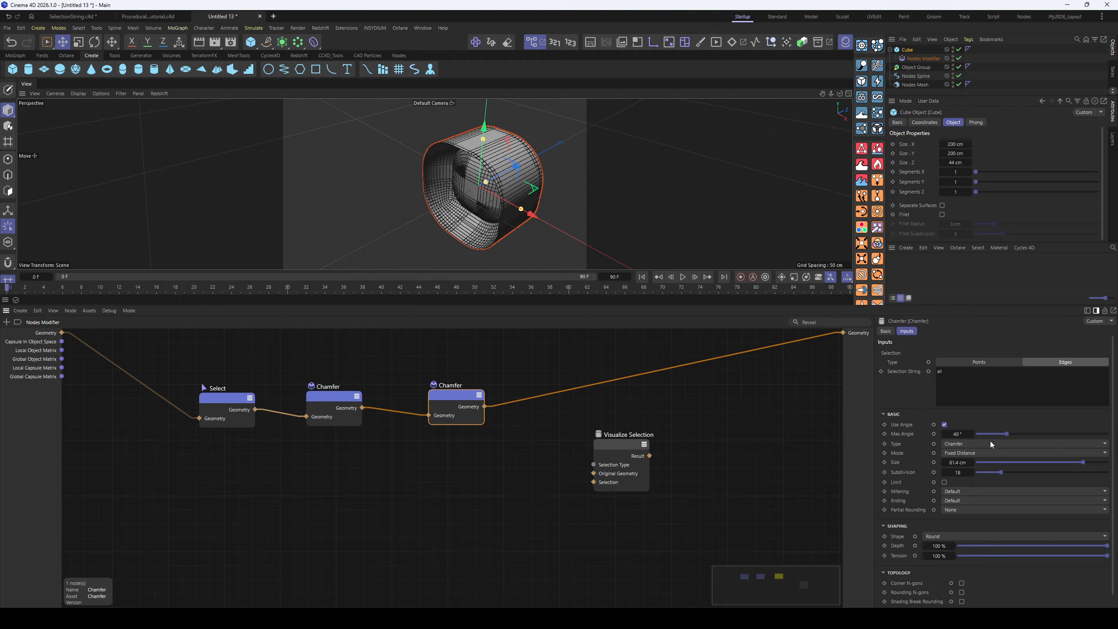
Set the second Chamfer node's size to 3.7 cm and its subdivision to 2
drag(1074, 459, 984, 475)
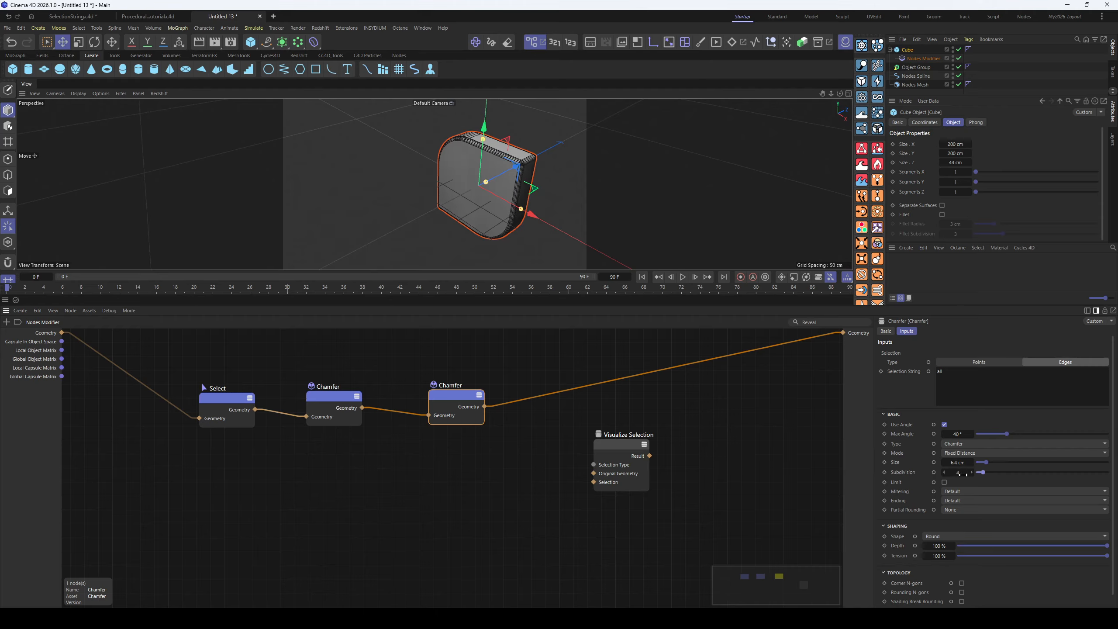
click(944, 474)
scroll(489, 141, up, 4)
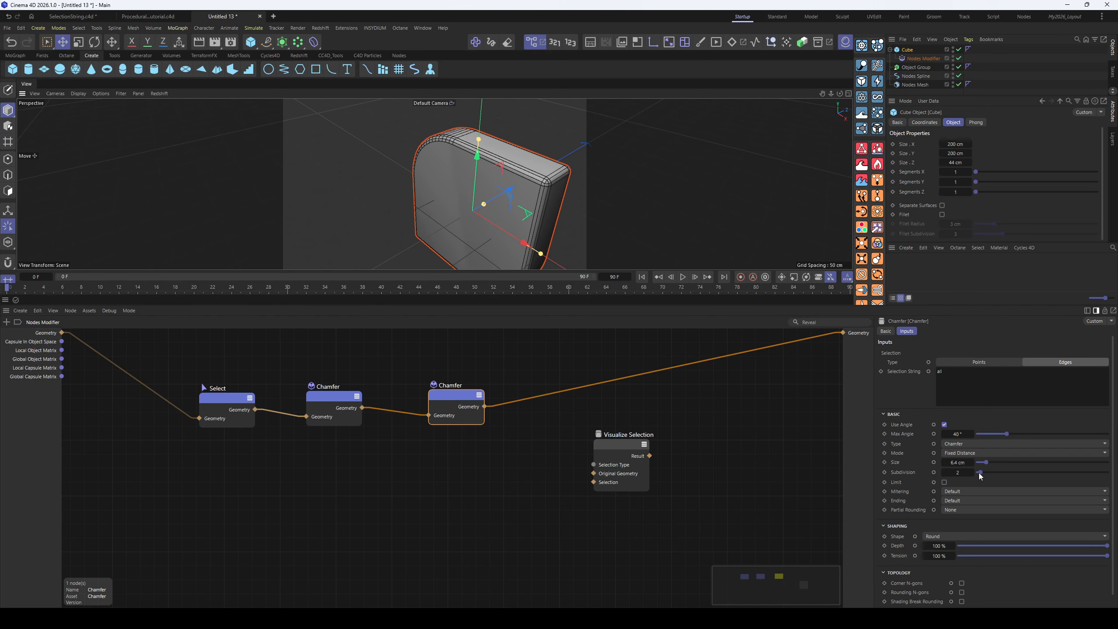
drag(985, 466, 982, 466)
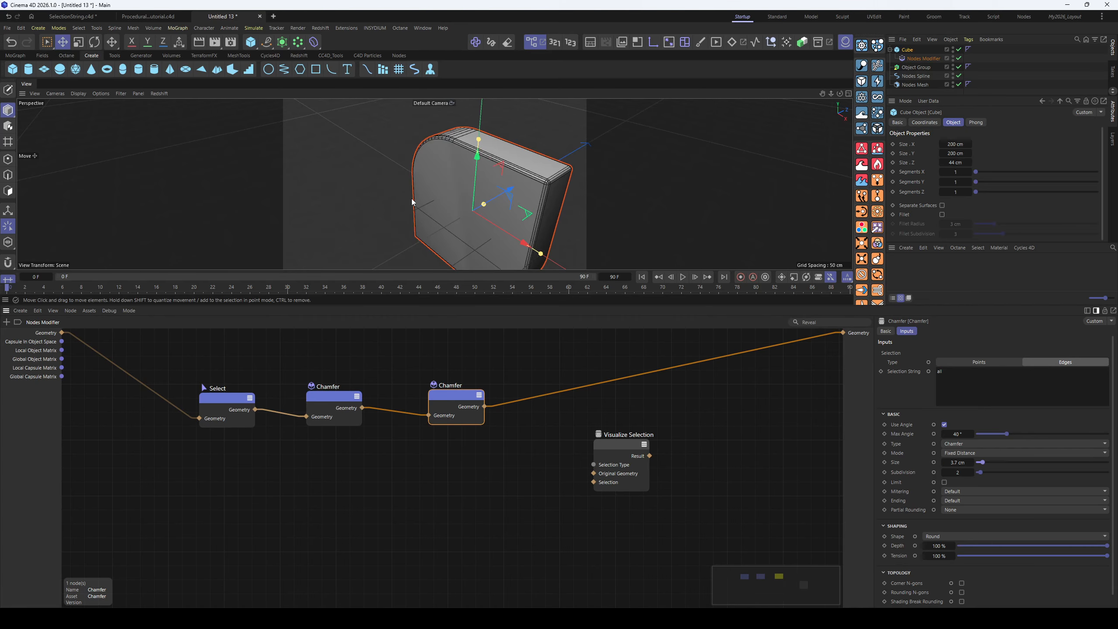
alt+drag(467, 198, 566, 160)
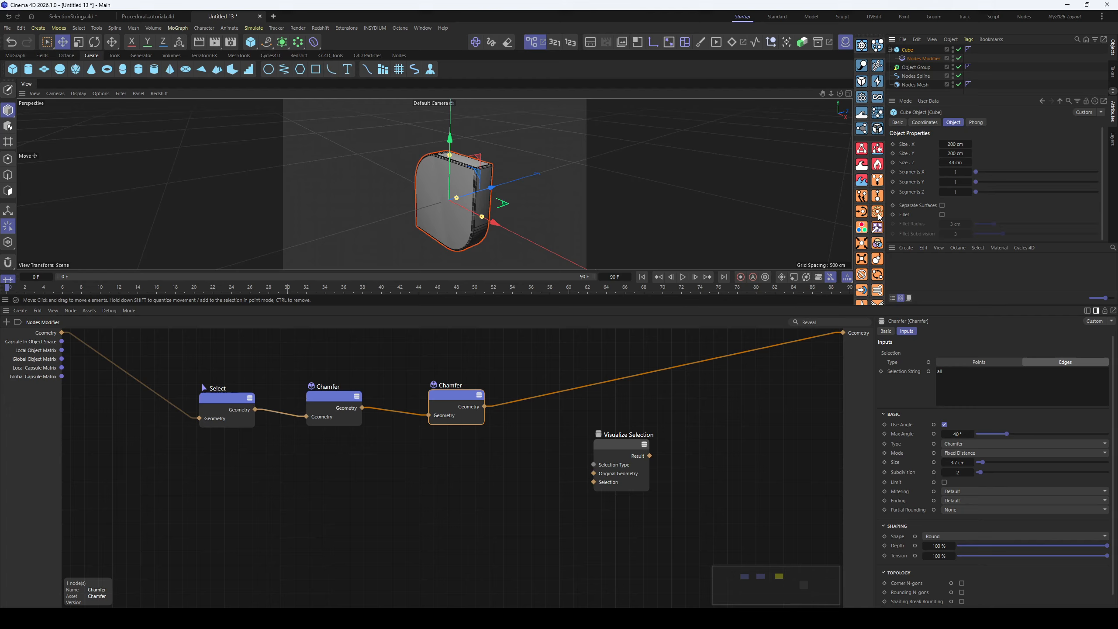
Set the cube's Y size to 191 cm and move the Visualize Selection node closer to the Chamfer nodes
mouse_move(964, 147)
mouse_down()
mouse_move(1008, 152)
mouse_move(970, 164)
mouse_move(970, 154)
mouse_move(998, 153)
mouse_move(950, 152)
mouse_up()
alt+drag(441, 215, 440, 216)
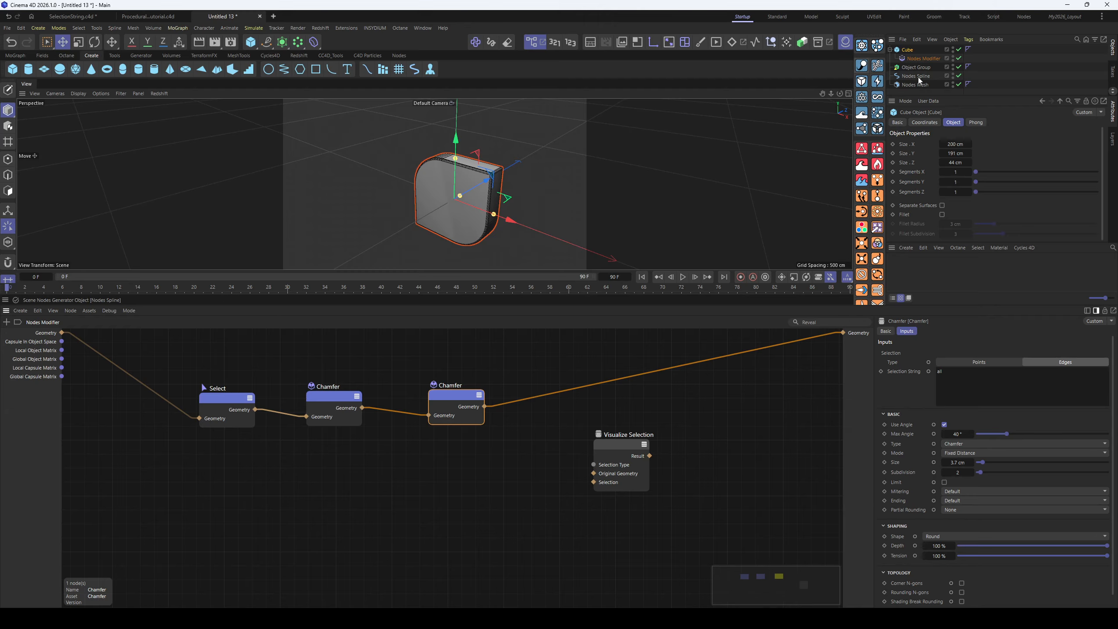
drag(626, 440, 578, 446)
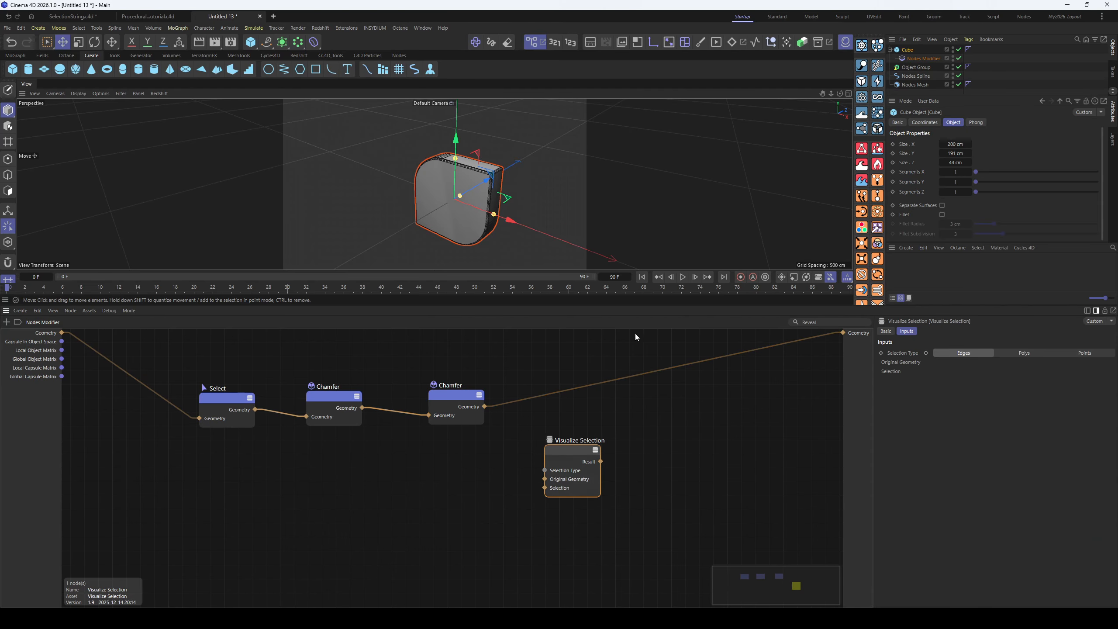
drag(174, 362, 644, 522)
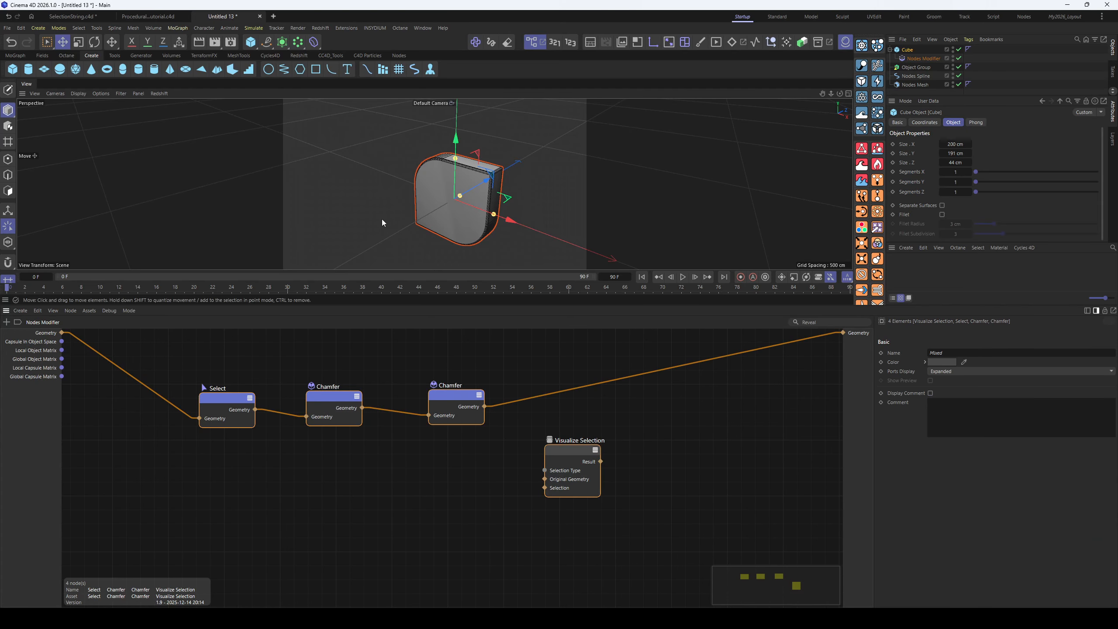
Create a new project without the node editor and load the Elephant Base sculpting mesh from the asset library
click(273, 16)
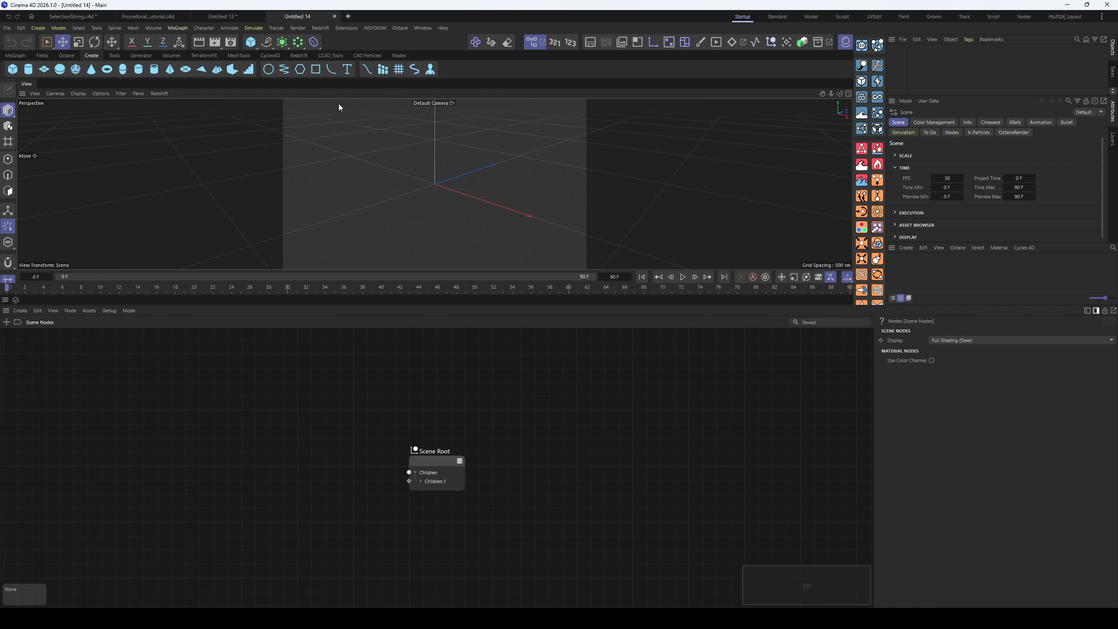
click(530, 42)
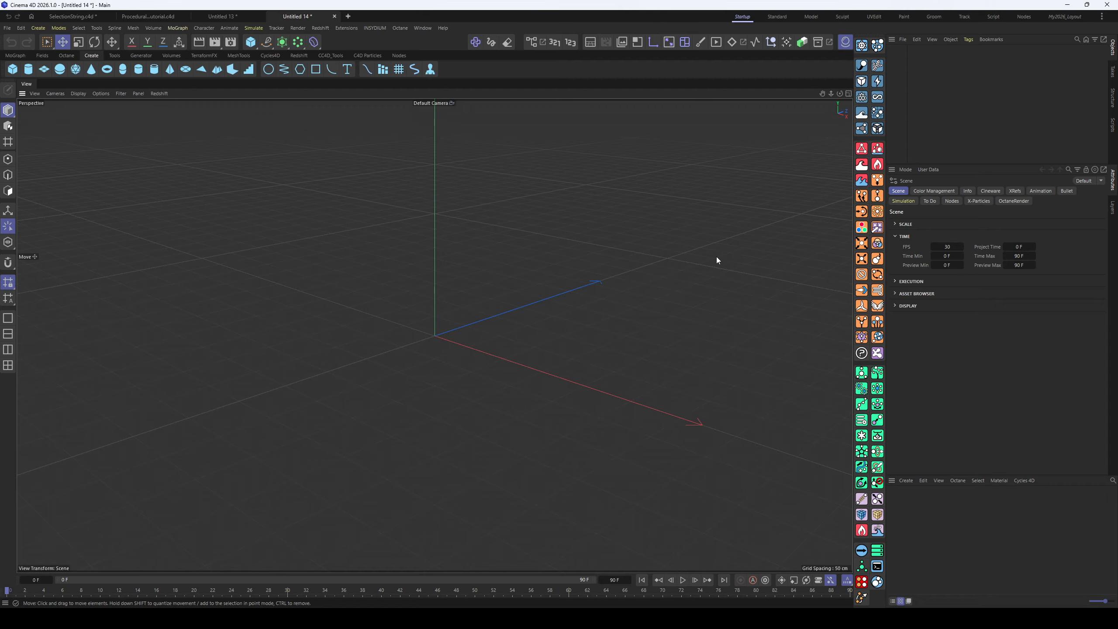
key(shift+c)
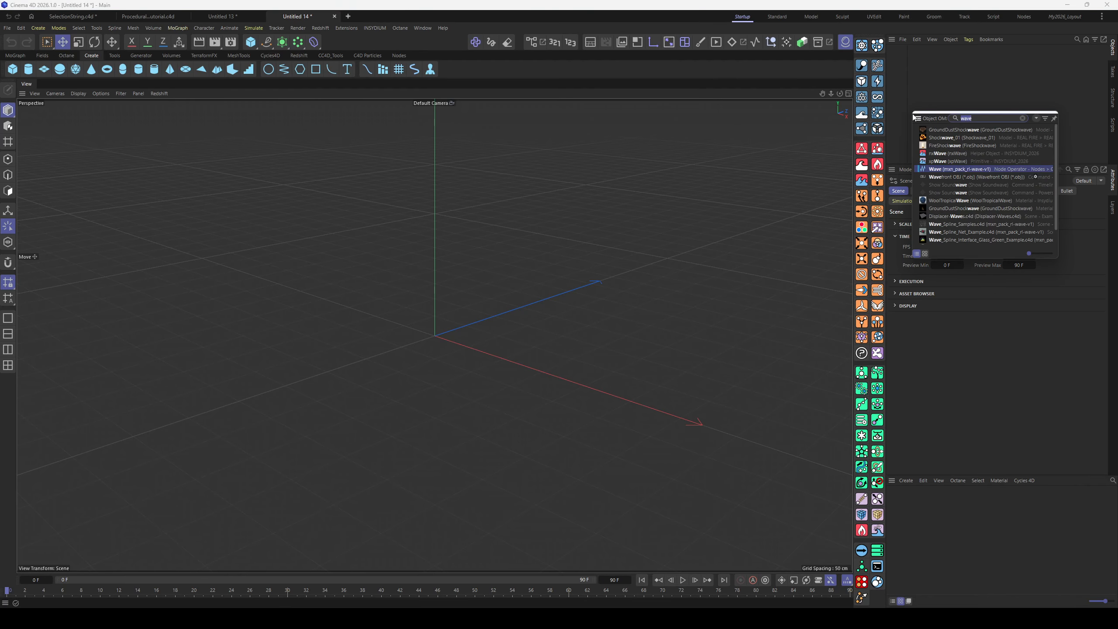
text(ele)
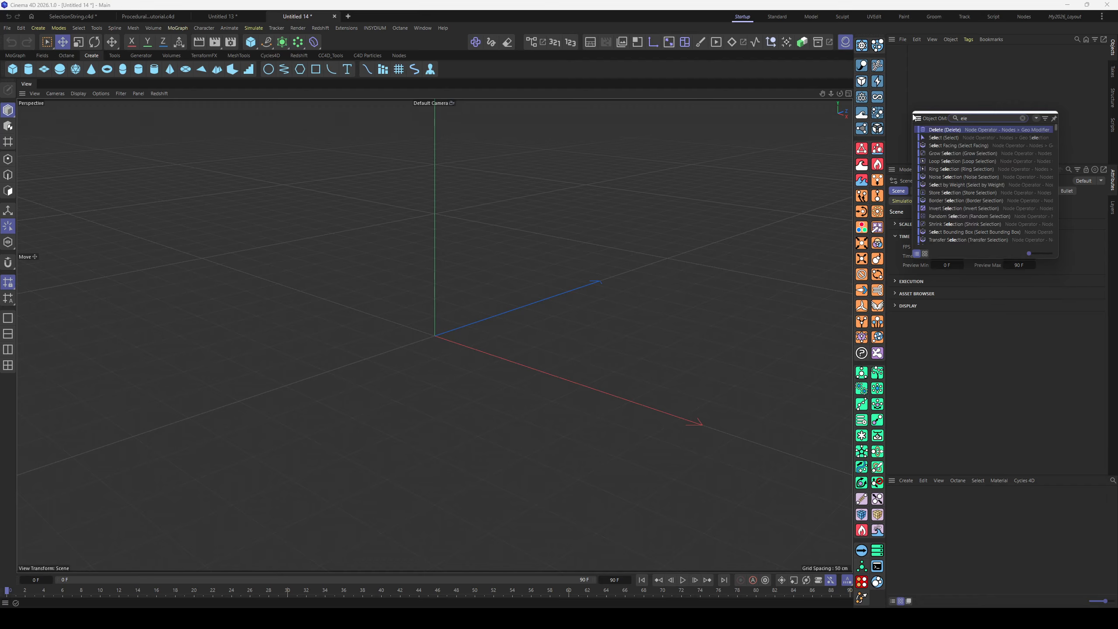
text(ph)
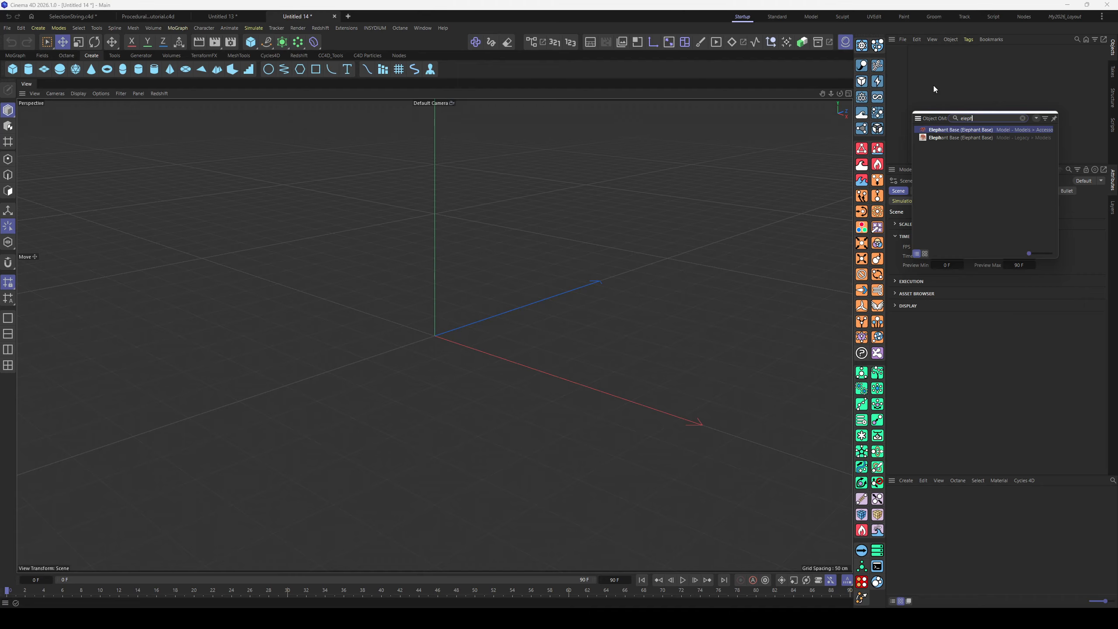
key(Return)
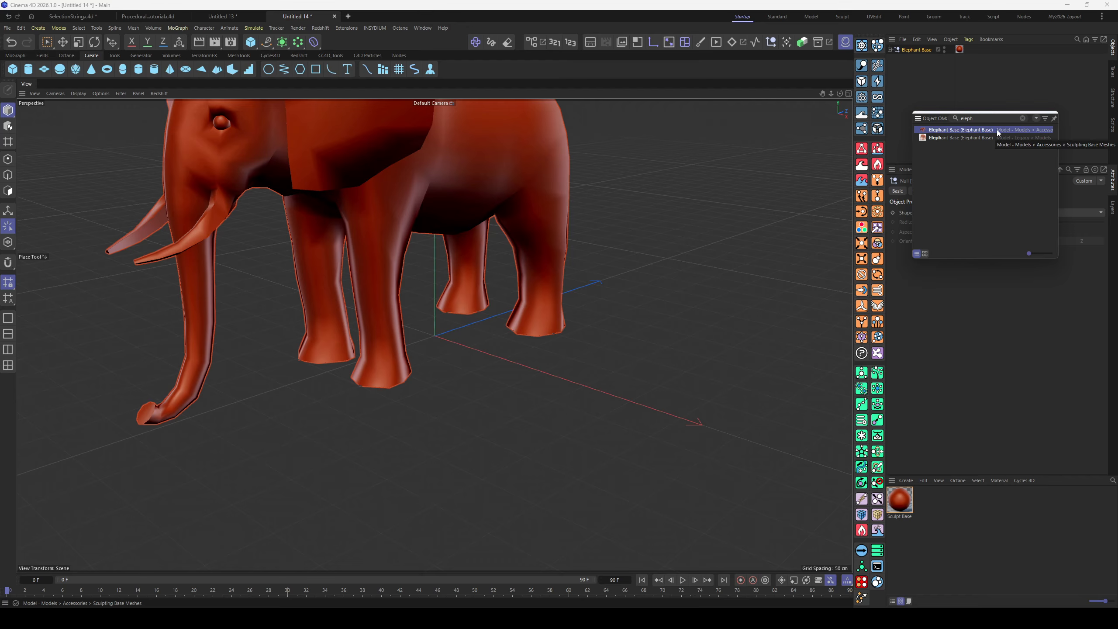
click(920, 77)
Delete the elephant's Eyes object and move Body out of the Elephant Base group
click(890, 50)
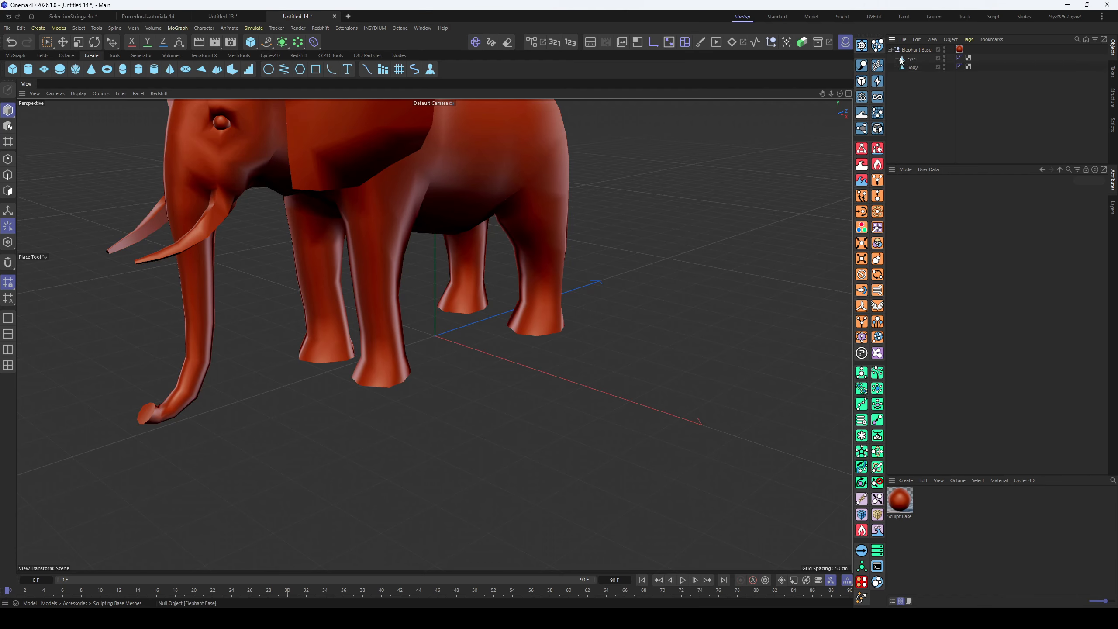
click(912, 58)
key(Delete)
key(h)
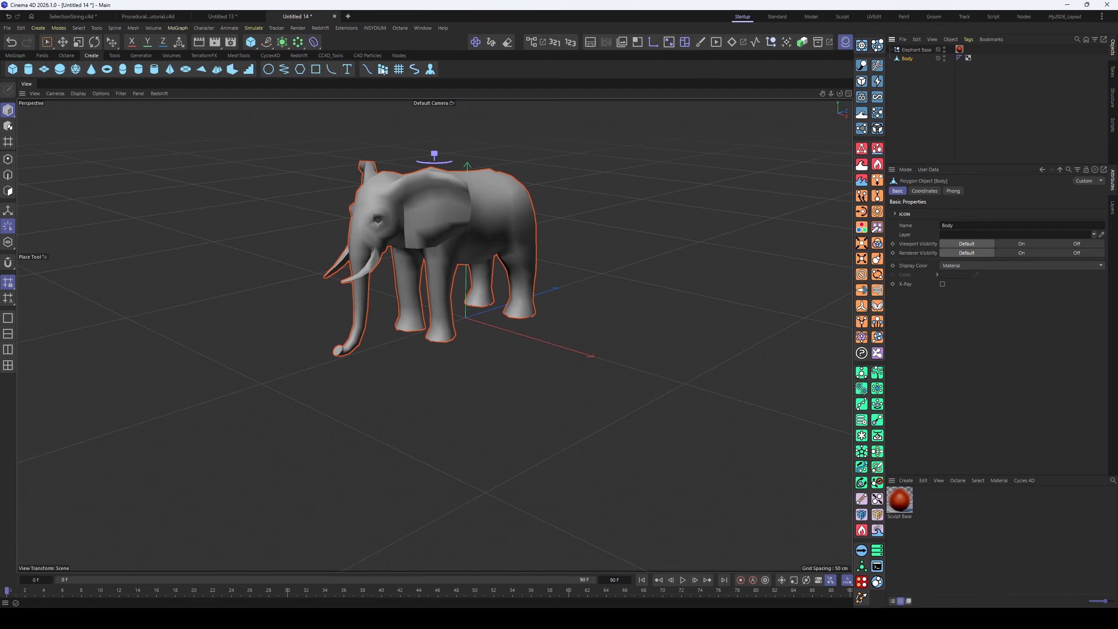
Smooth Body with a Subdivision Surface, make it editable, and move the resulting mesh to the top of the hierarchy
alt+click(283, 43)
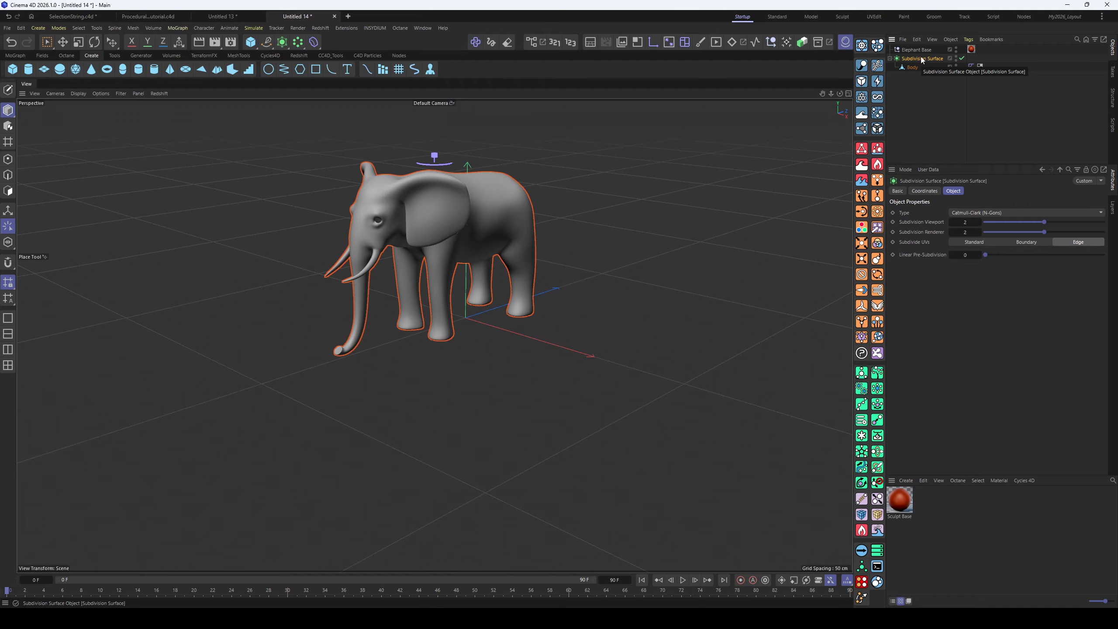
key(c)
click(890, 59)
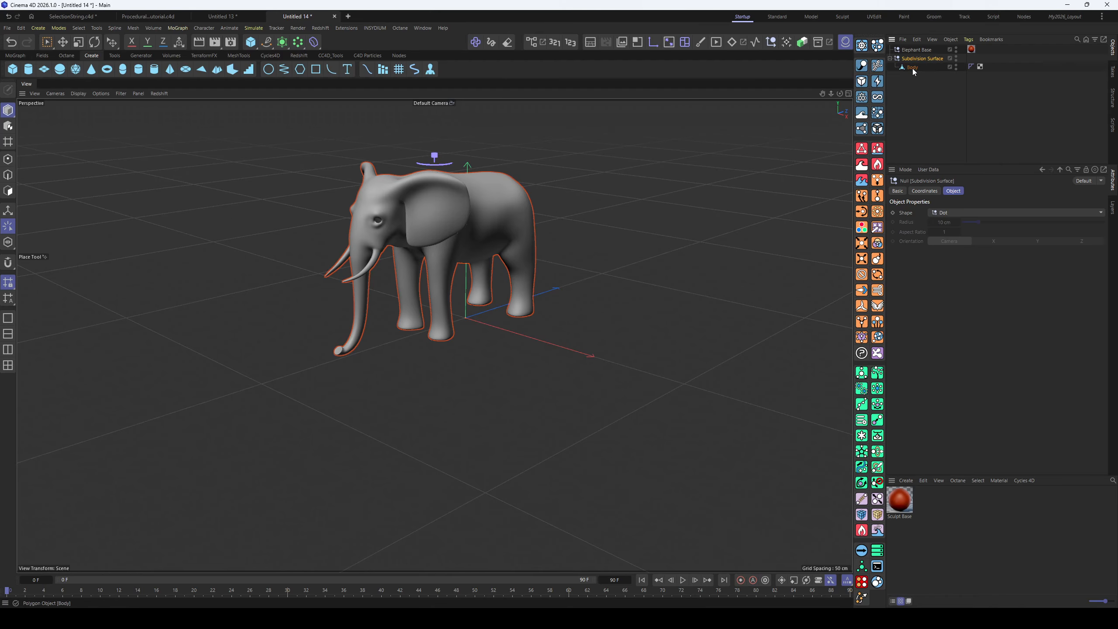
click(907, 67)
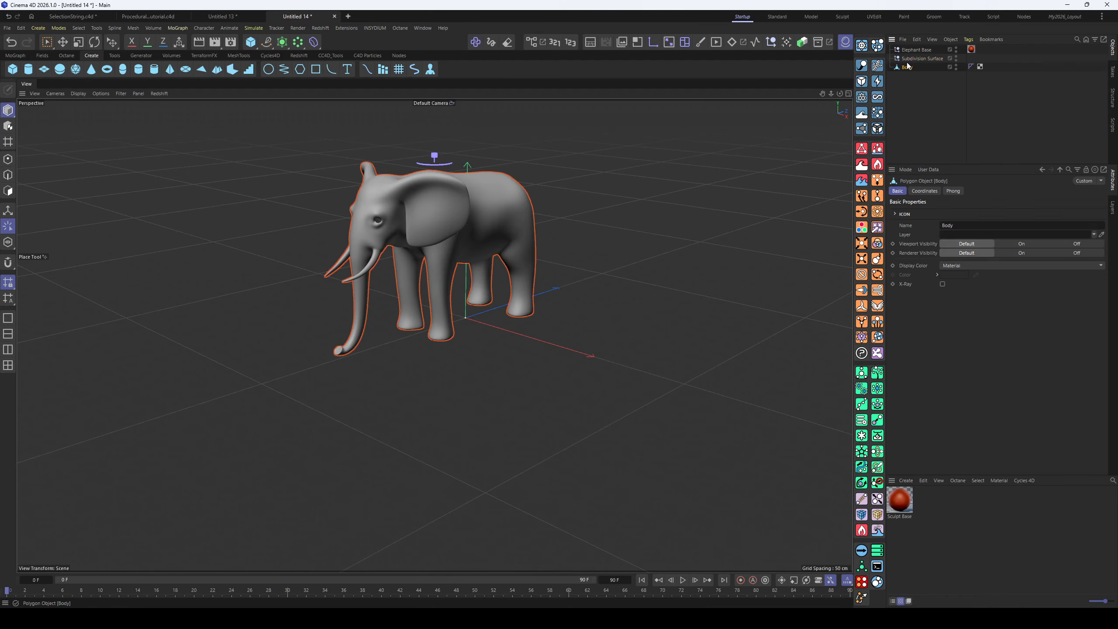
Add a WorldSpace VM deformer as a child of Body and display its WorldPosWM vertex map
click(399, 56)
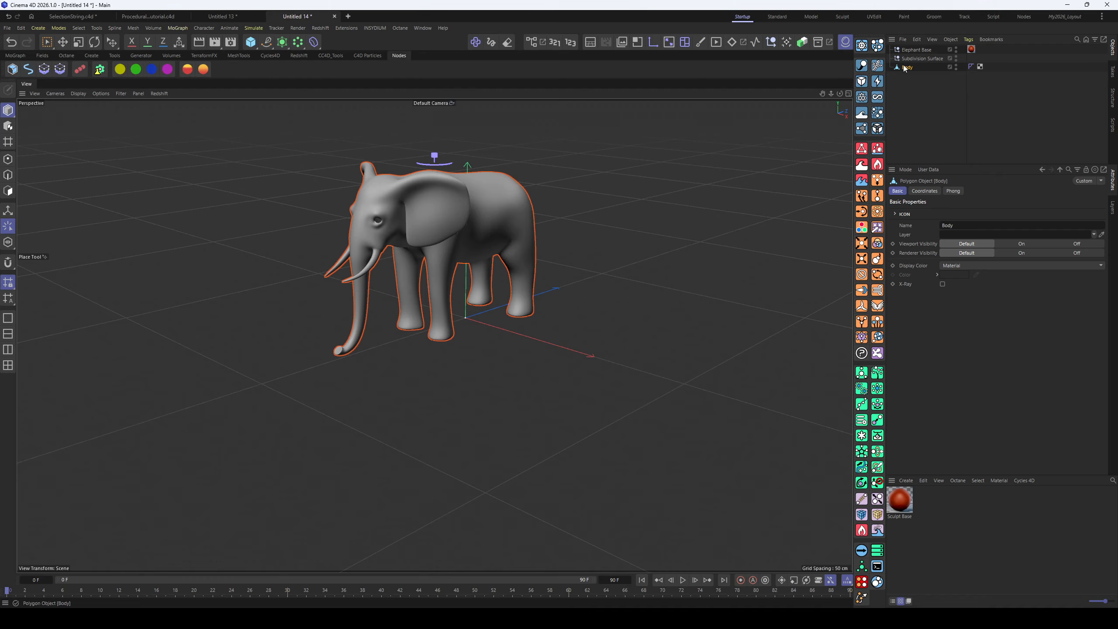
click(203, 71)
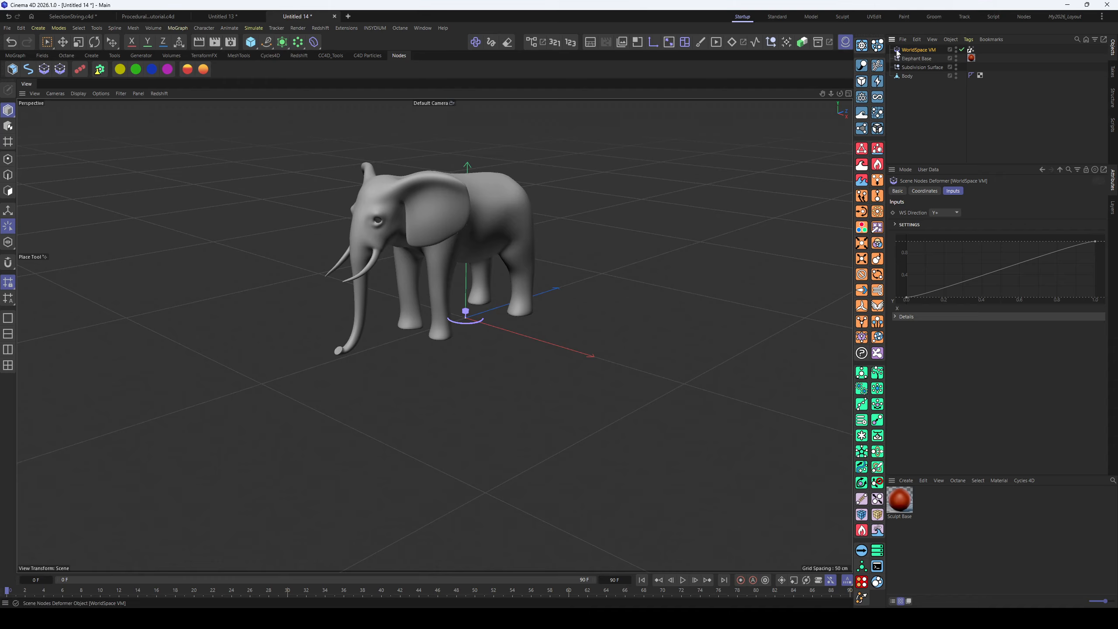
drag(903, 77, 902, 76)
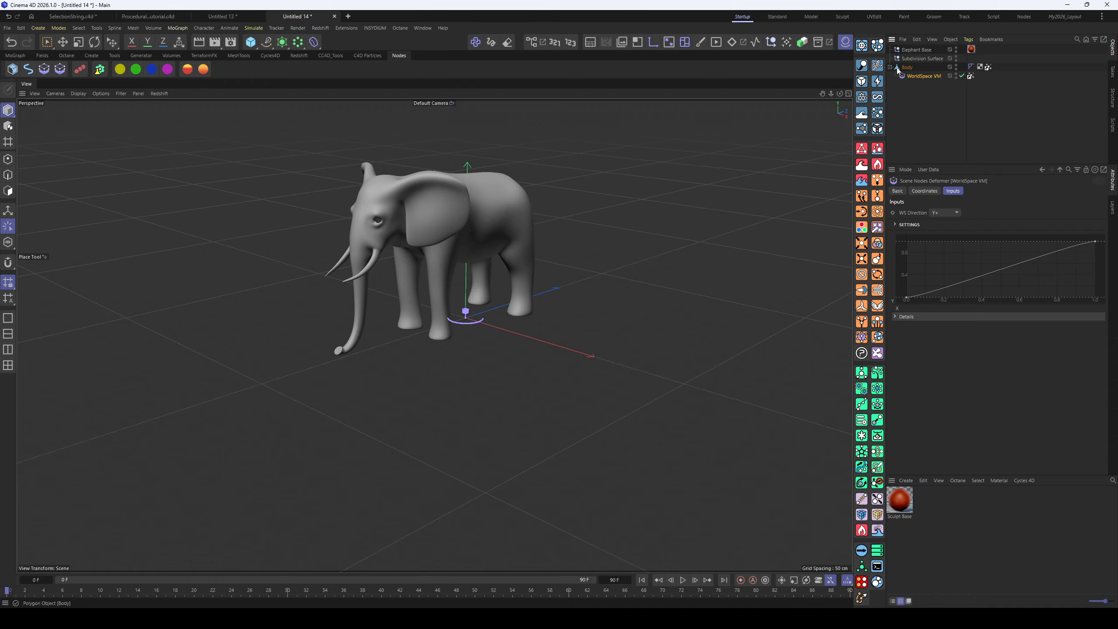
click(989, 66)
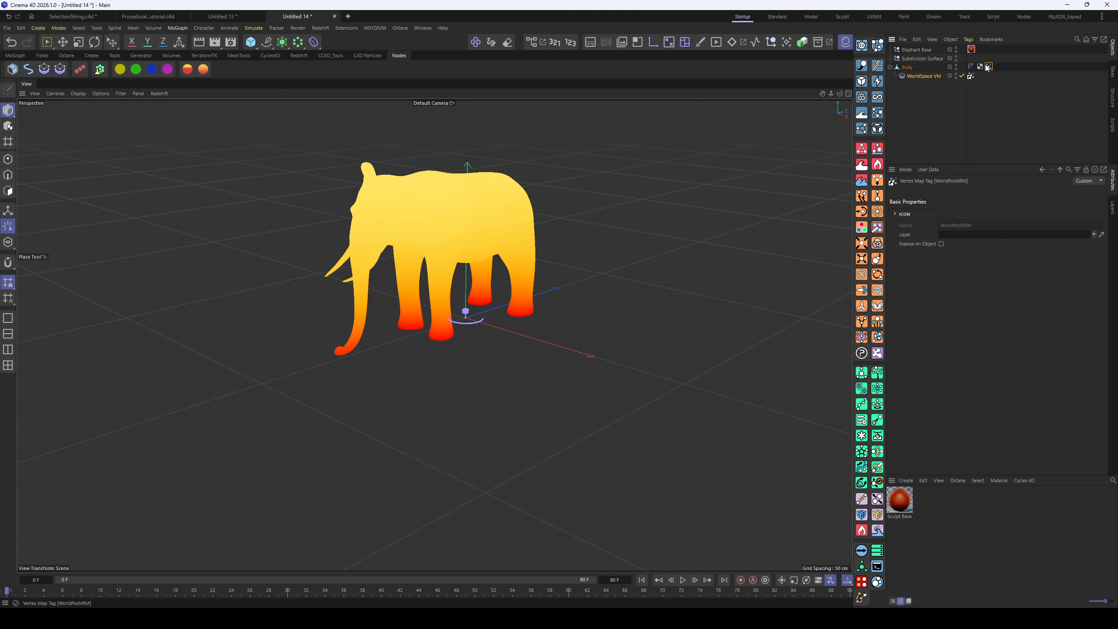
alt+drag(528, 250, 484, 251)
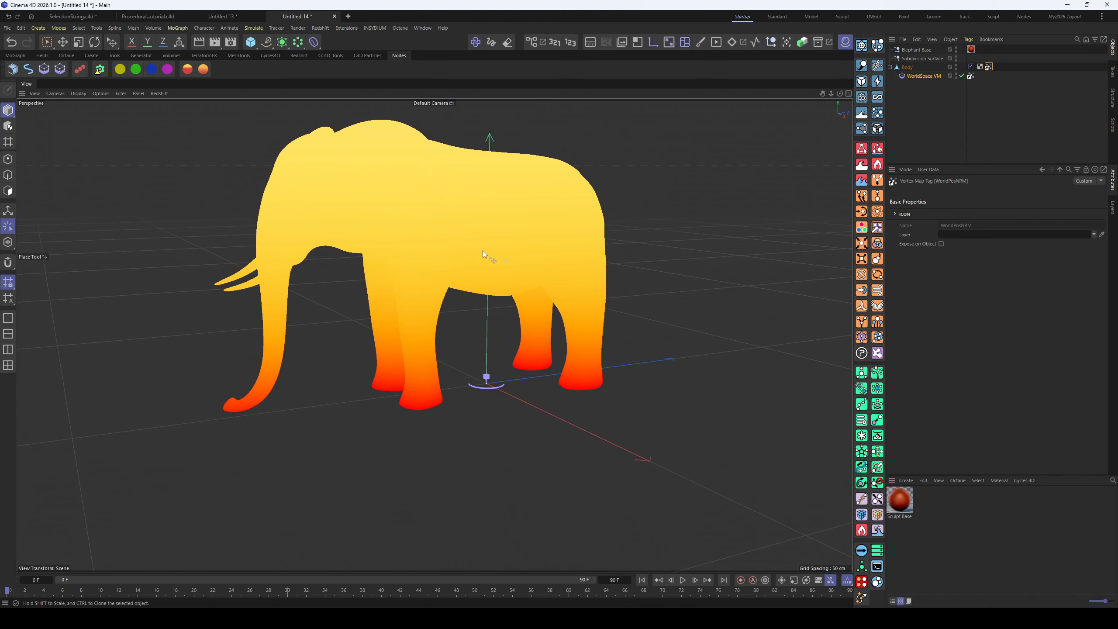
Cycle the WorldSpace VM deformer's WS Direction through Y-, X+ and X-, checking the elephant from the front
click(914, 77)
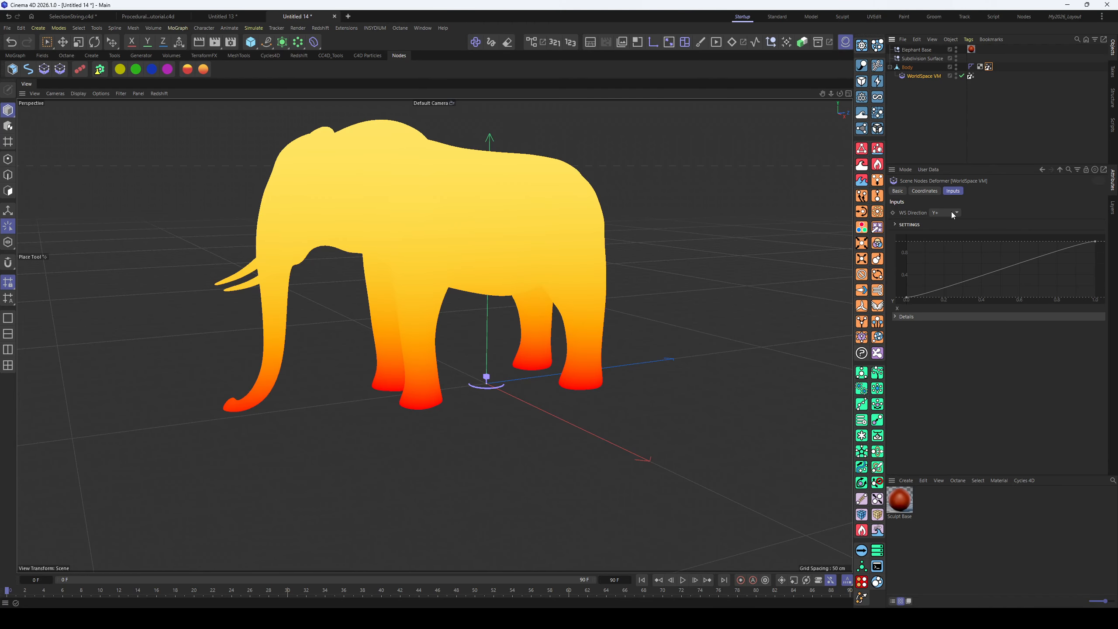
click(953, 215)
click(945, 239)
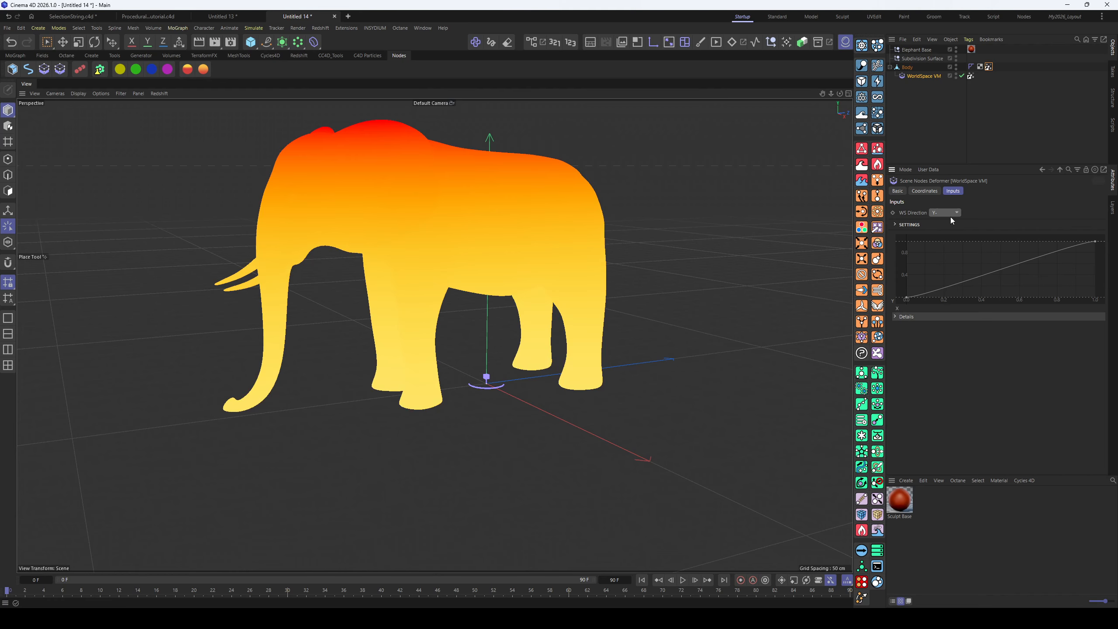
click(947, 212)
click(944, 245)
alt+drag(812, 245, 577, 309)
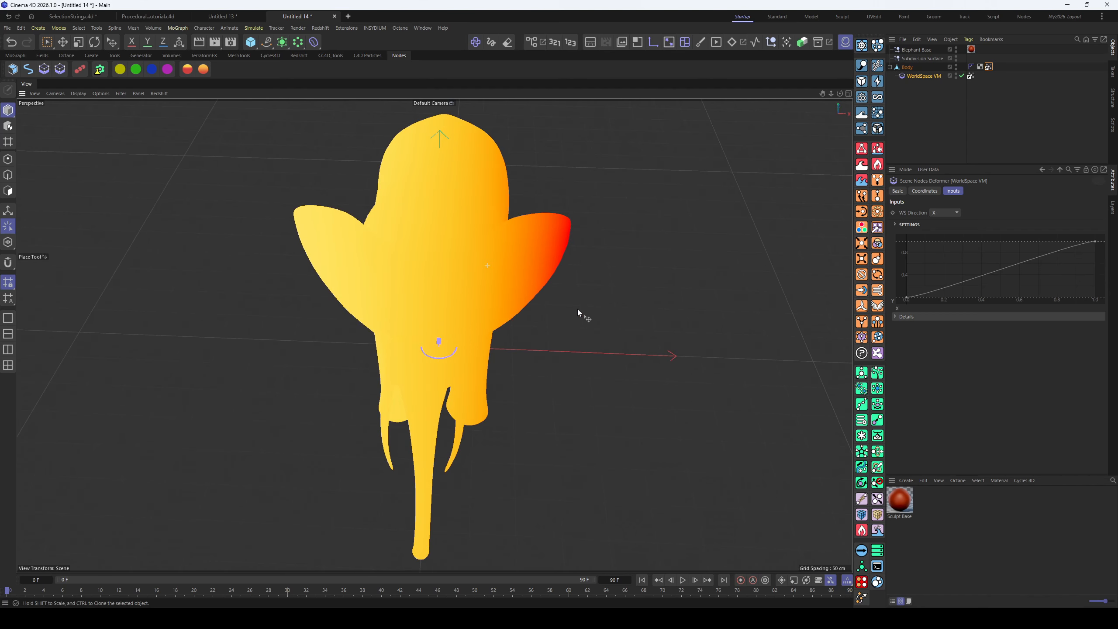
click(956, 212)
click(946, 255)
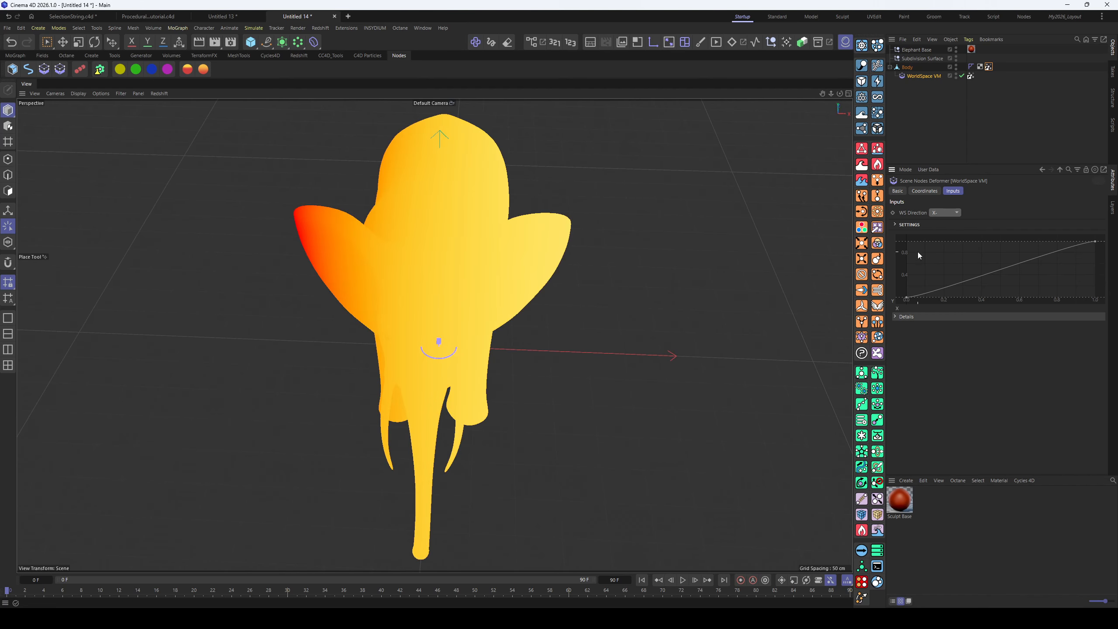
Shift the starting zero point of the WorldSpace VM falloff curve along its baseline to about 0.5
drag(907, 299, 1002, 313)
alt+drag(546, 309, 599, 278)
mouse_move(1001, 299)
mouse_down()
mouse_move(960, 306)
mouse_move(998, 311)
mouse_up()
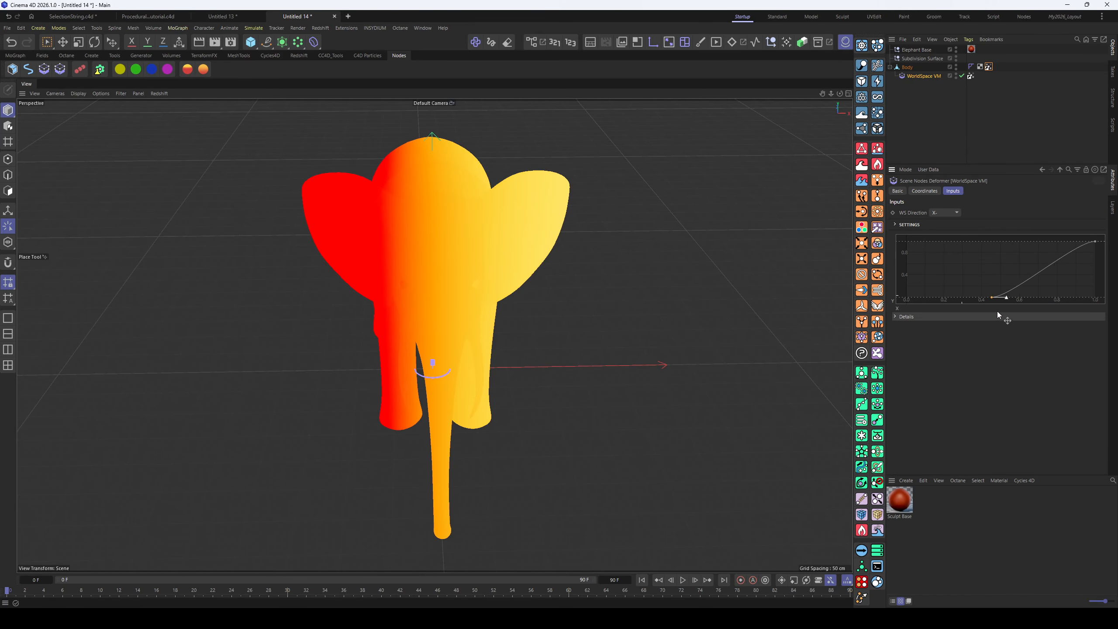
alt+drag(763, 305, 660, 282)
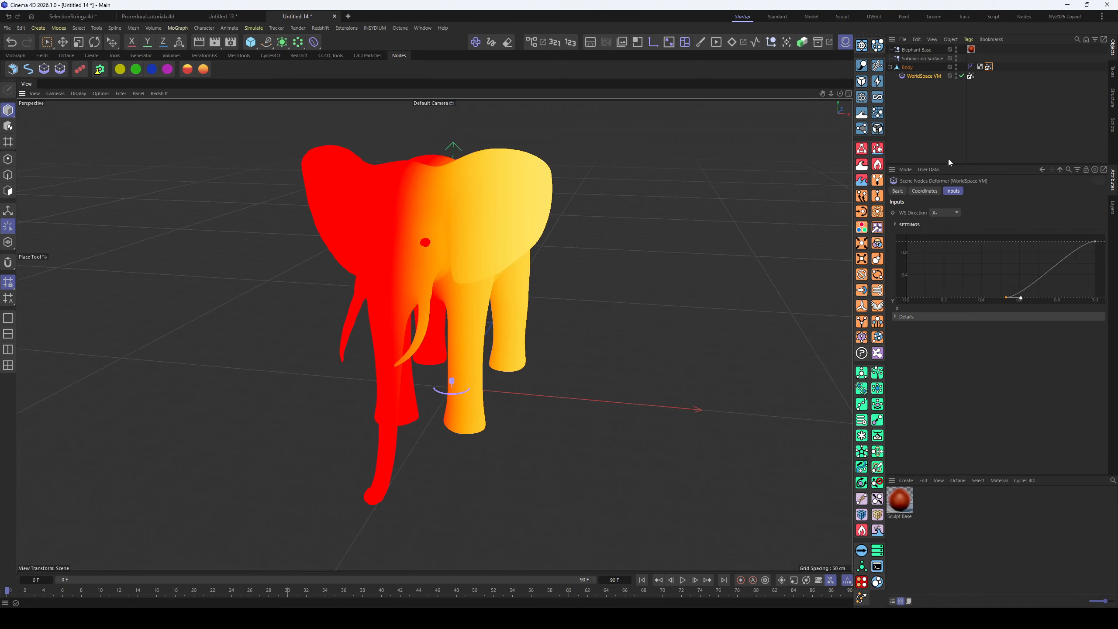
Set WS Direction to Y+ and reposition the falloff curve's start to about 0.3 and its end to just under 0.9
click(954, 214)
click(942, 241)
alt+drag(554, 287, 466, 291)
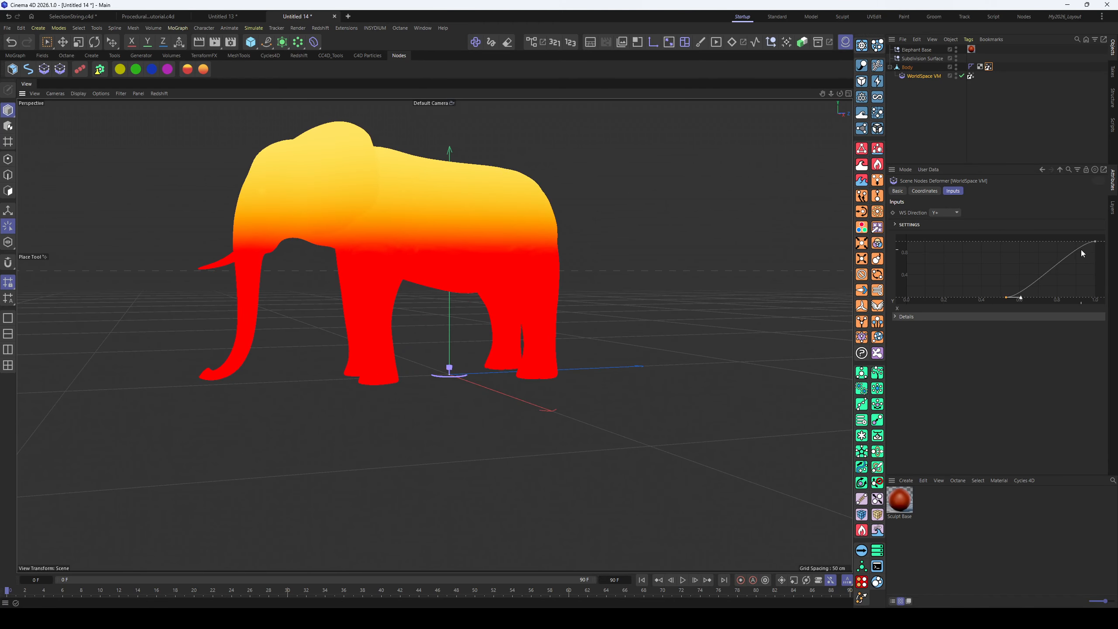
drag(1097, 242, 1071, 242)
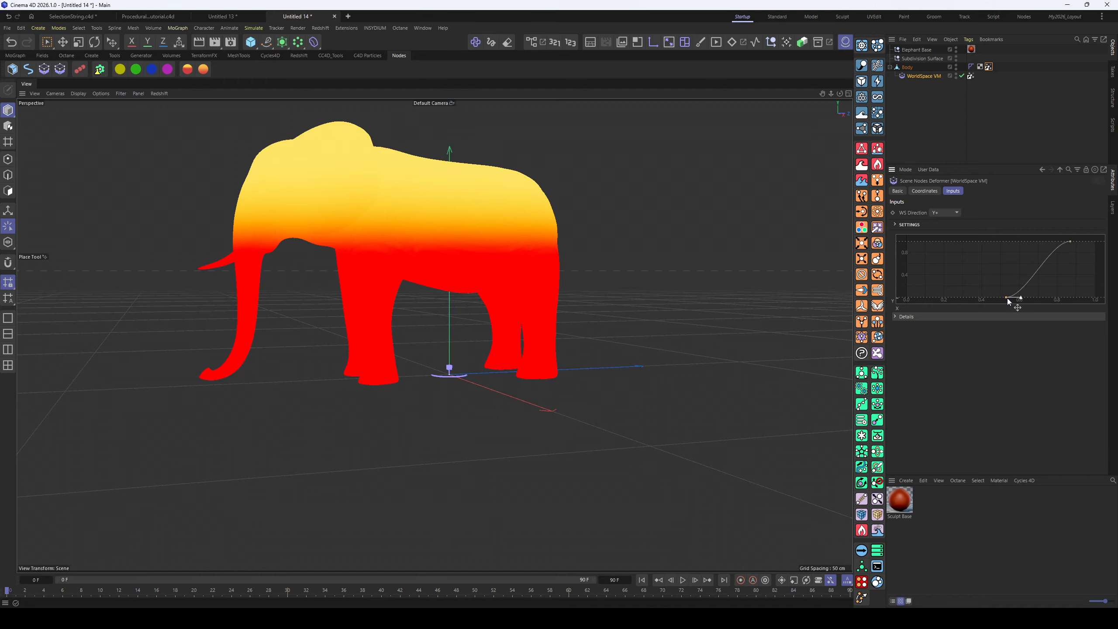
drag(1008, 298, 961, 297)
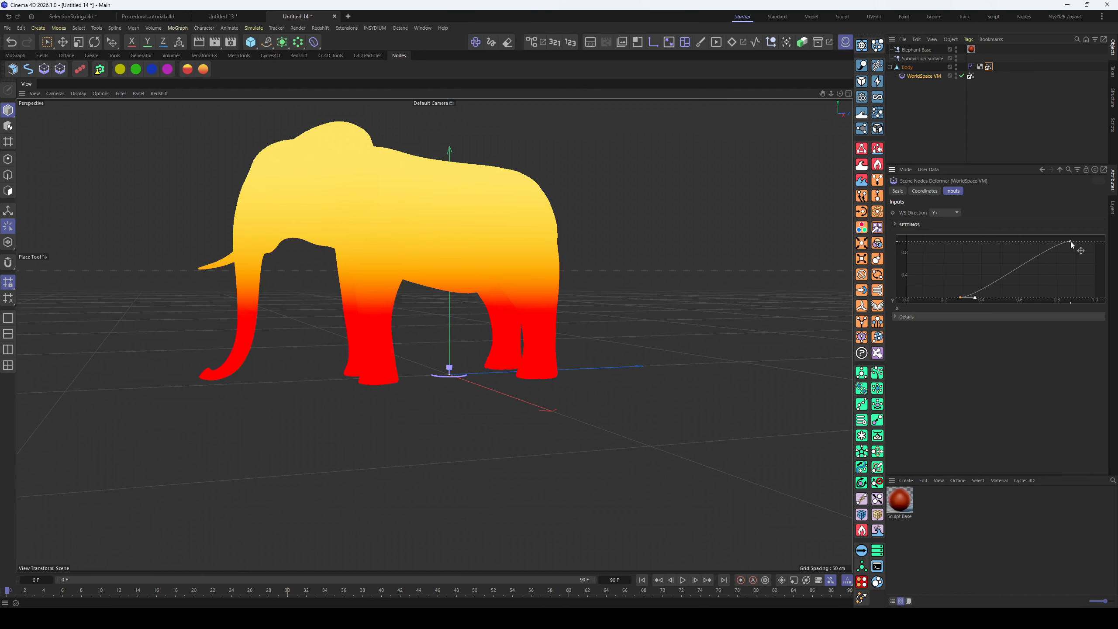
Reshape the falloff curve into a bell with a flattened peak at about 0.5 and zero points at 0 and 1
drag(1071, 241, 1086, 284)
drag(1019, 289, 1005, 244)
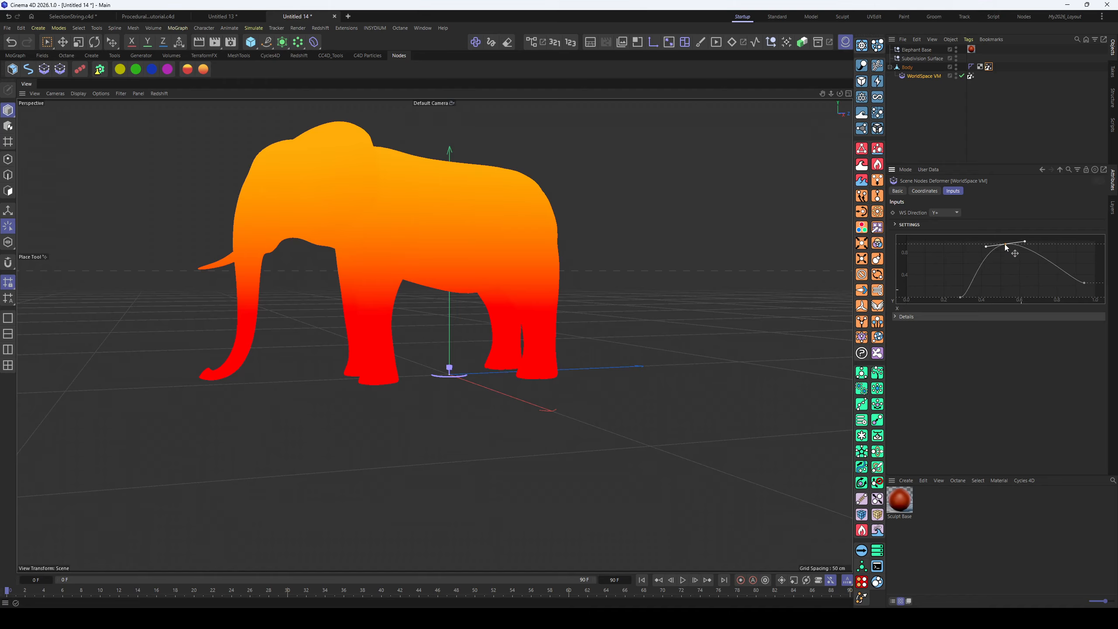
drag(961, 297, 897, 314)
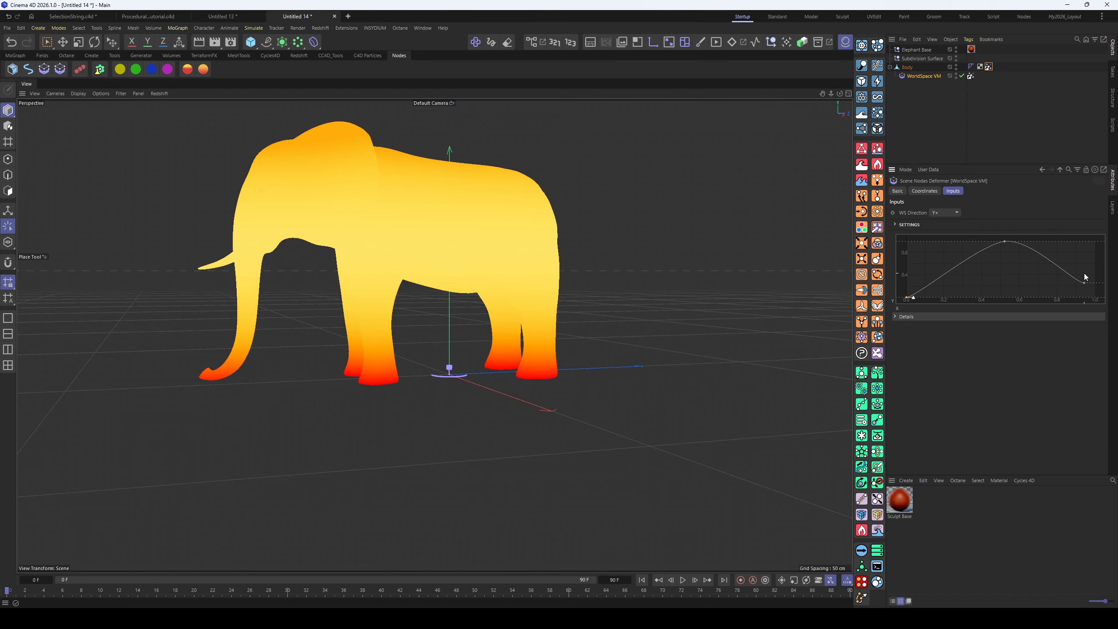
drag(1083, 282, 1096, 298)
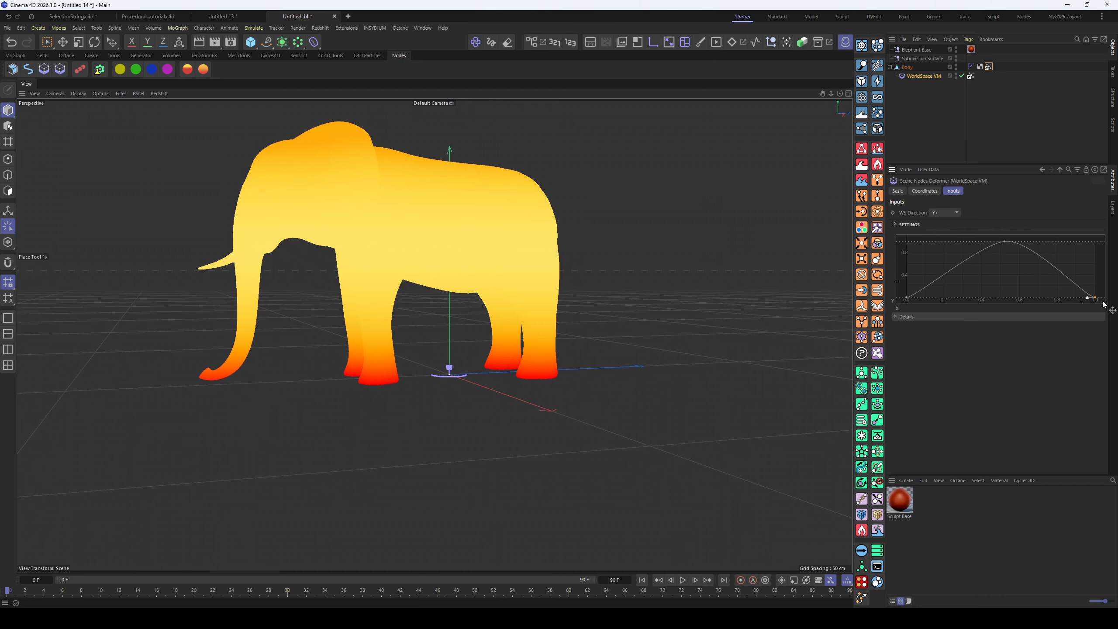
click(1004, 244)
drag(1025, 240, 1027, 244)
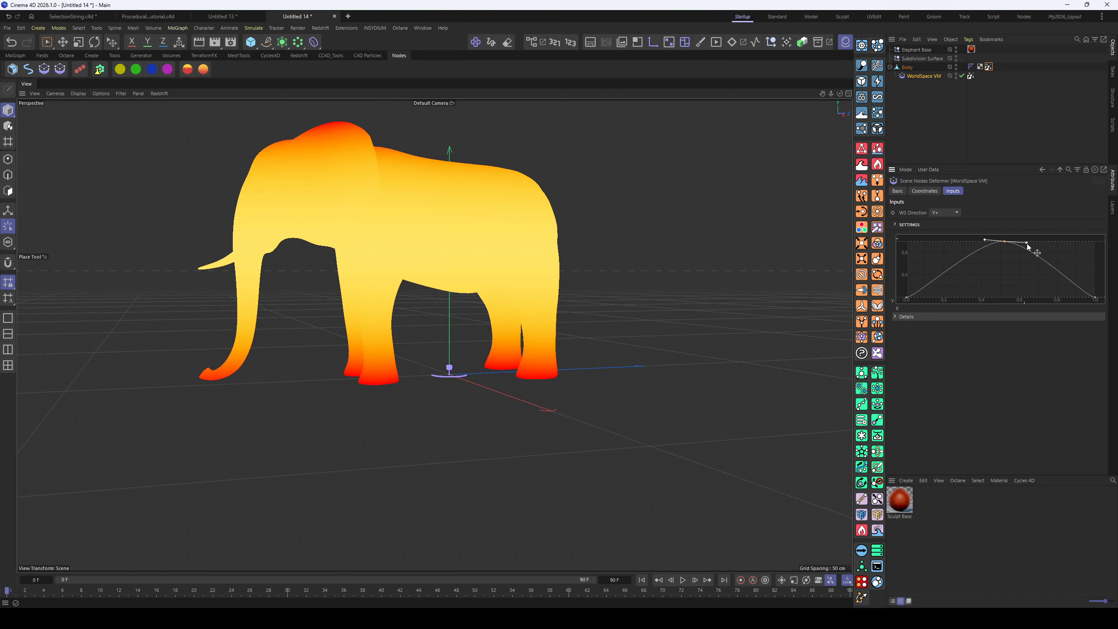
Narrow the bell-shaped falloff curve by moving its zero points inward to about 0.15 and 0.85
drag(909, 300, 940, 299)
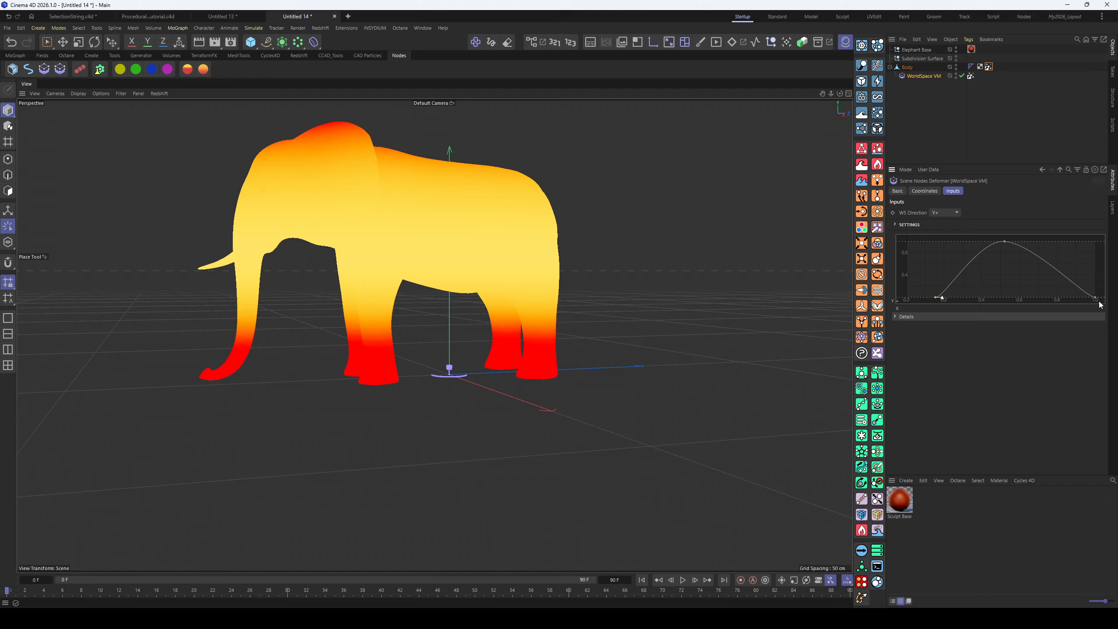
drag(1089, 305, 1062, 312)
alt+drag(320, 300, 451, 308)
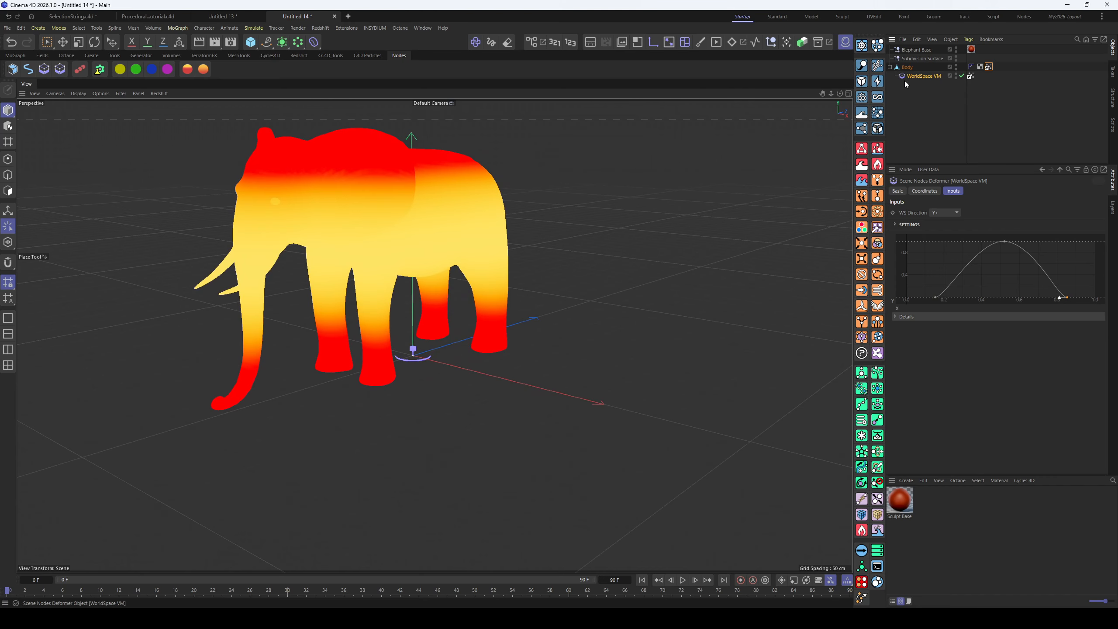
Replace the WorldSpace VM deformer with an NRM Vertex Map deformer under Body and display its NRM_VM vertex map
key(Delete)
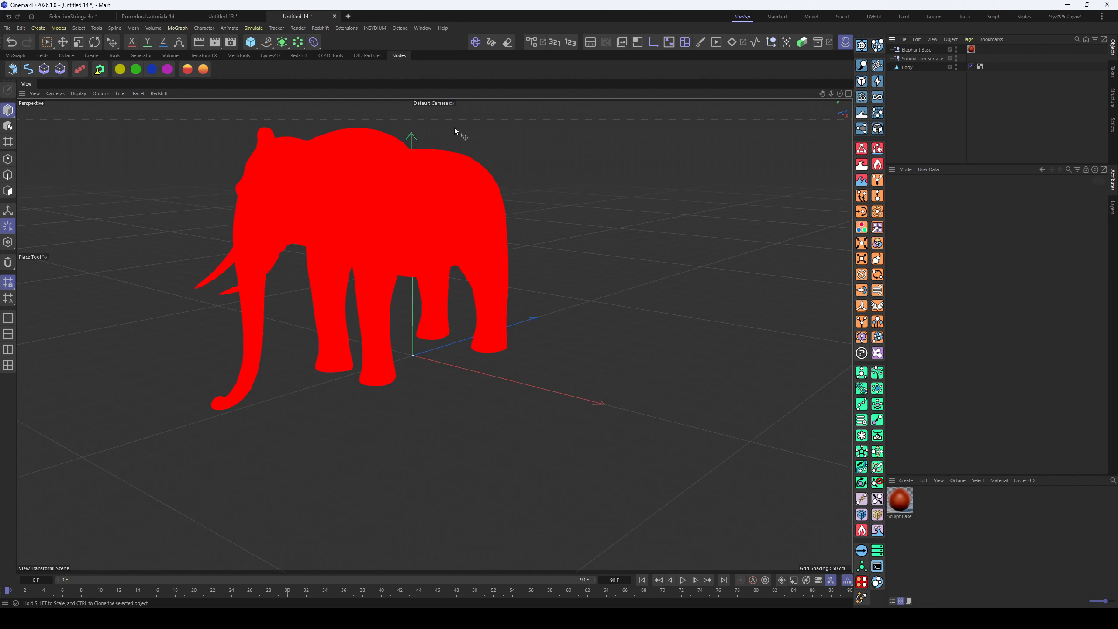
click(191, 73)
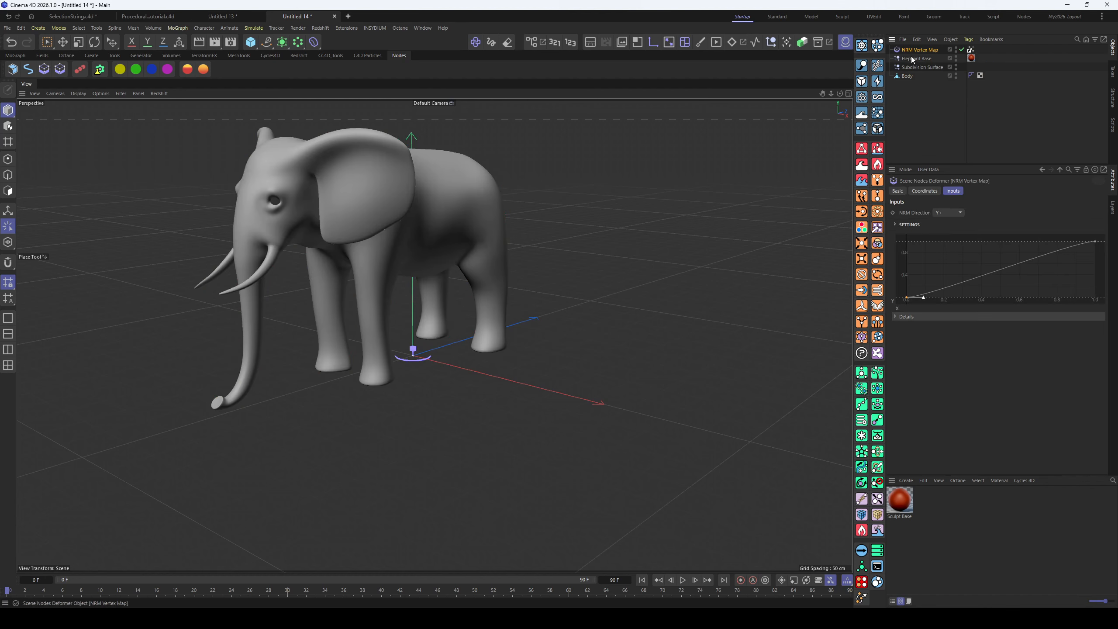
drag(902, 75, 901, 75)
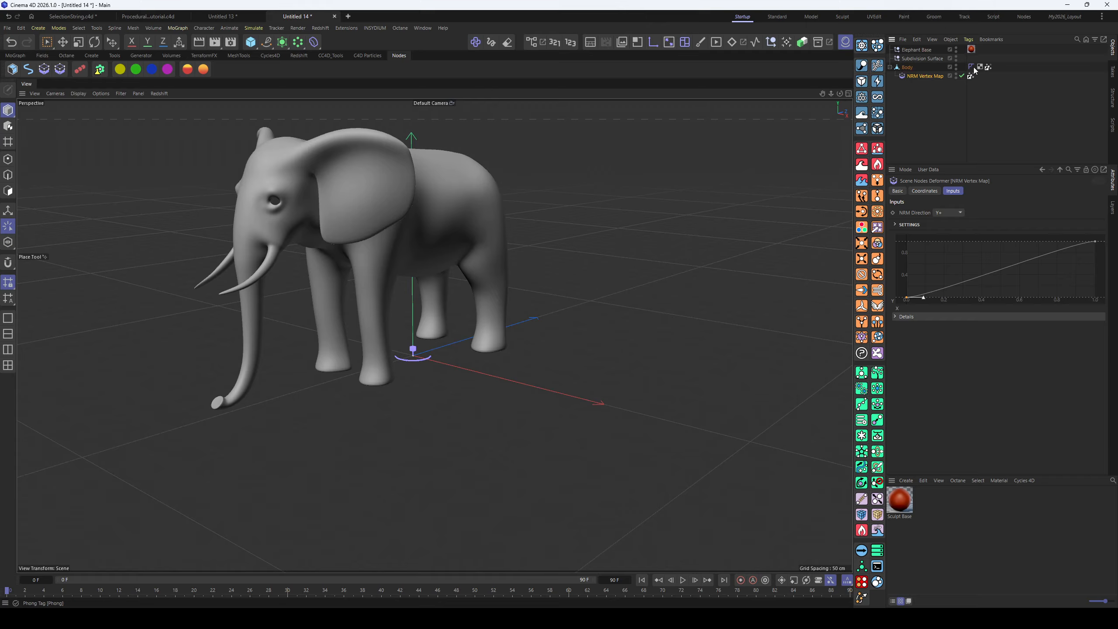
click(954, 99)
click(989, 67)
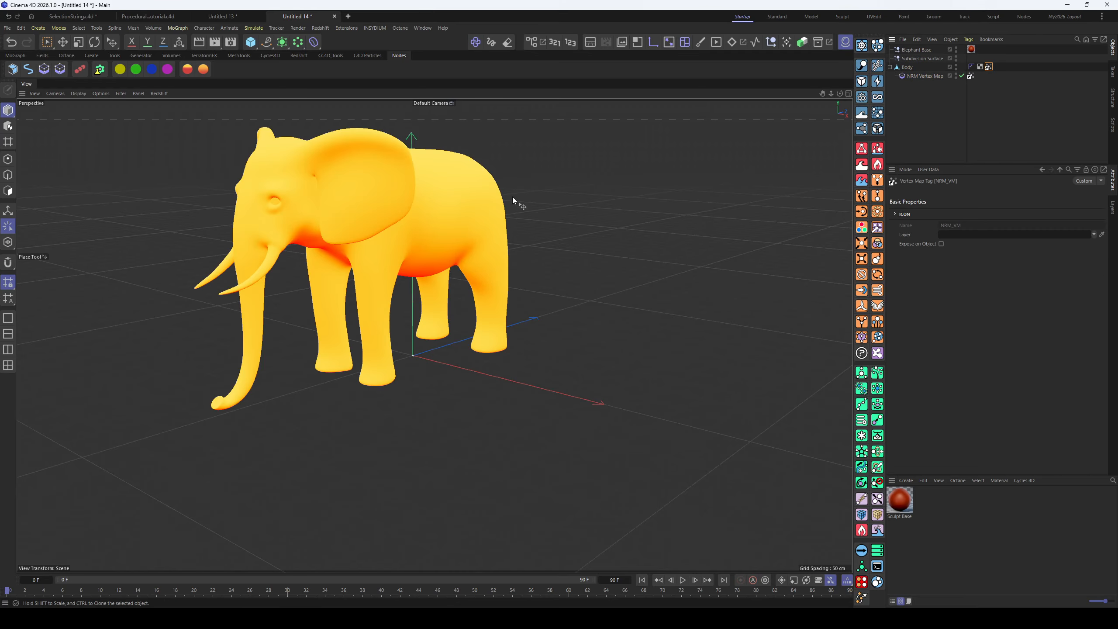
Move the NRM Vertex Map curve's starting zero point to about 0.4 and set NRM Direction to Y-
alt+drag(512, 198, 489, 300)
click(926, 76)
click(945, 212)
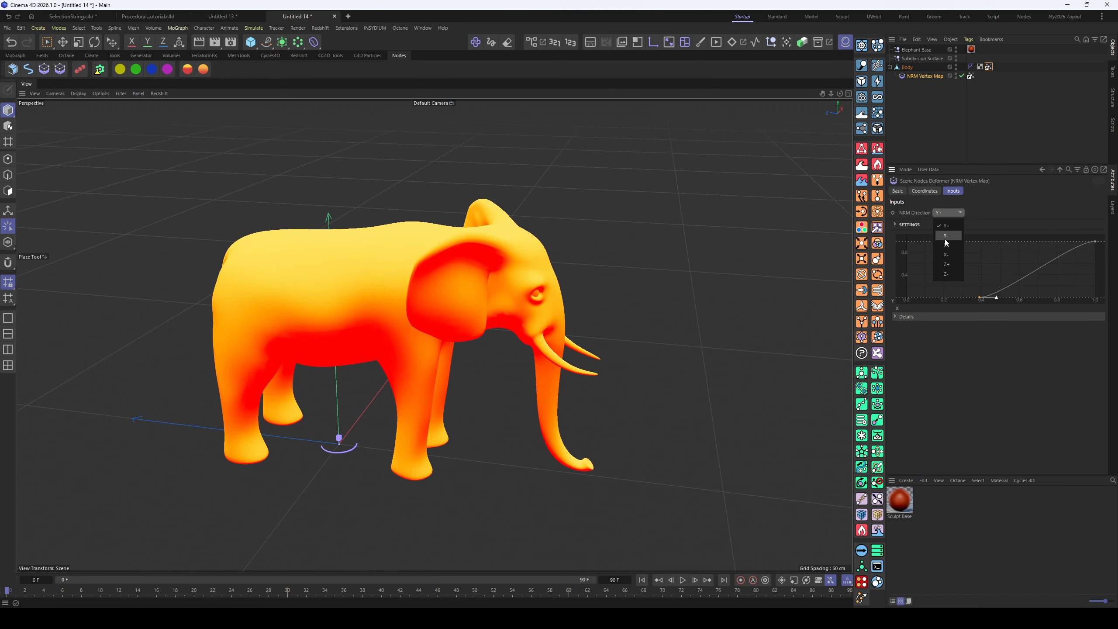
click(947, 235)
alt+drag(507, 264, 516, 317)
Cycle NRM Direction through X+, X- and Z+, inspecting the normal-based vertex map on the elephant from several angles
click(949, 212)
click(947, 246)
click(947, 212)
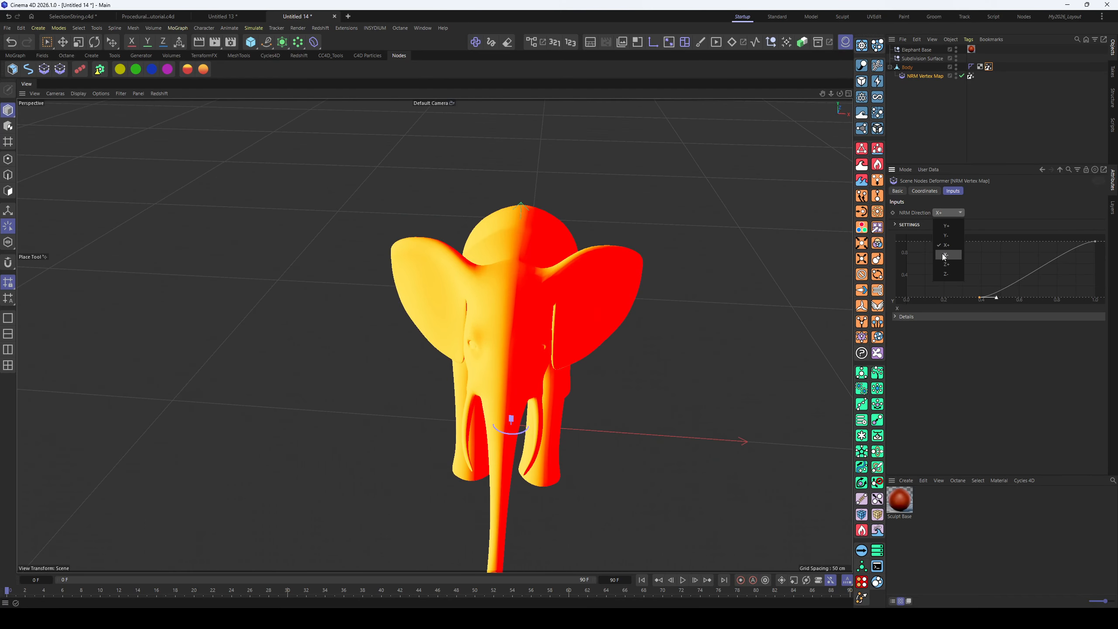
click(944, 255)
click(950, 214)
click(956, 266)
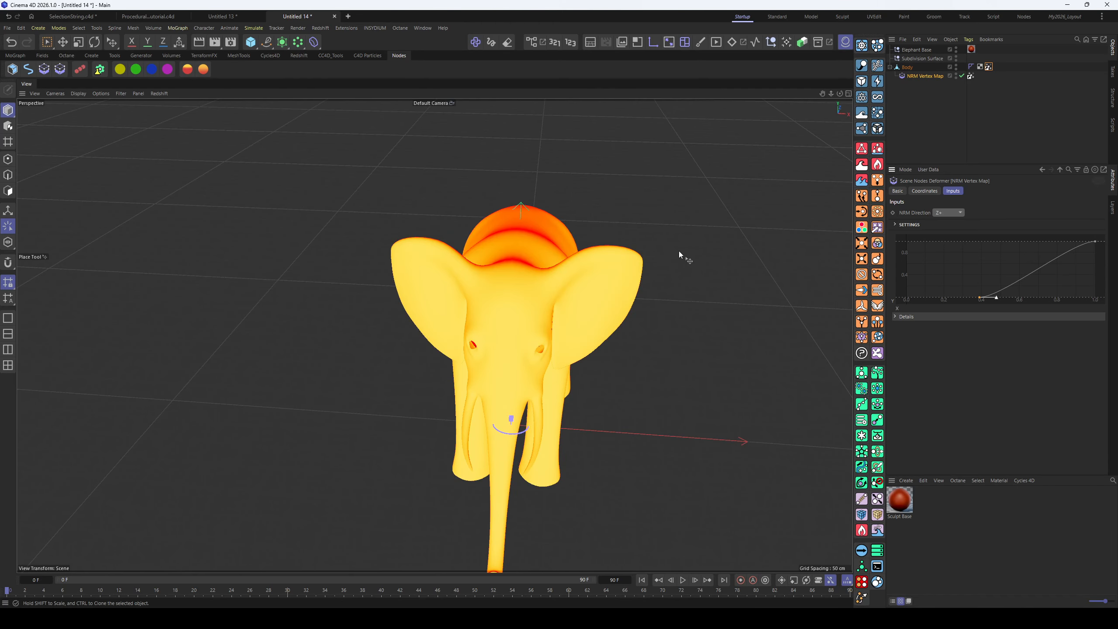
alt+drag(506, 282, 624, 250)
alt+middle_drag(324, 331, 520, 244)
alt+drag(520, 244, 412, 237)
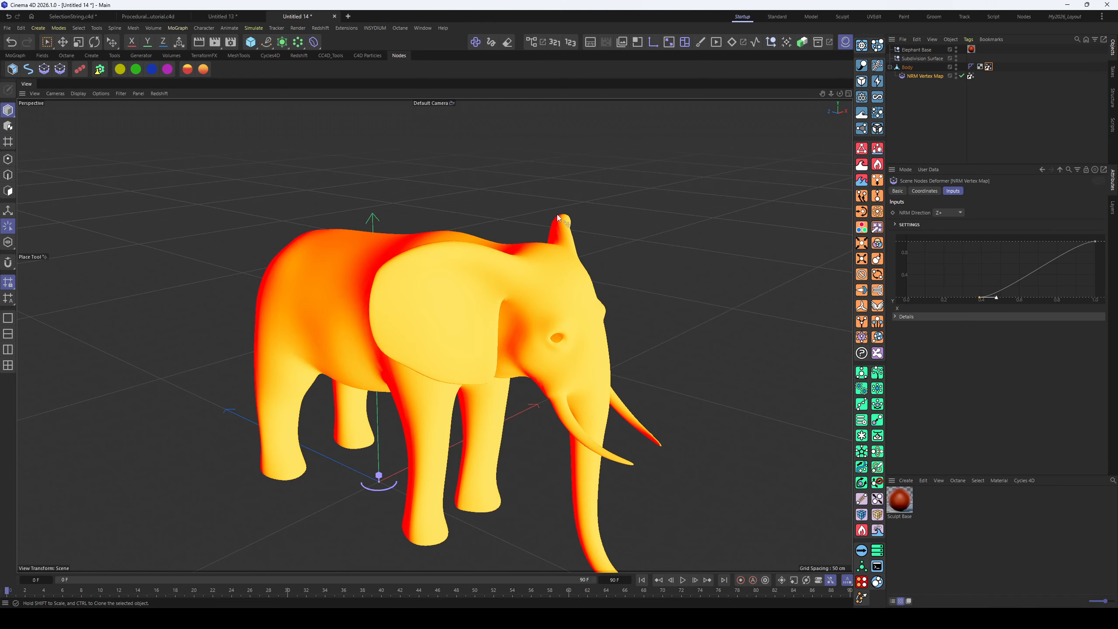
alt+drag(468, 283, 550, 258)
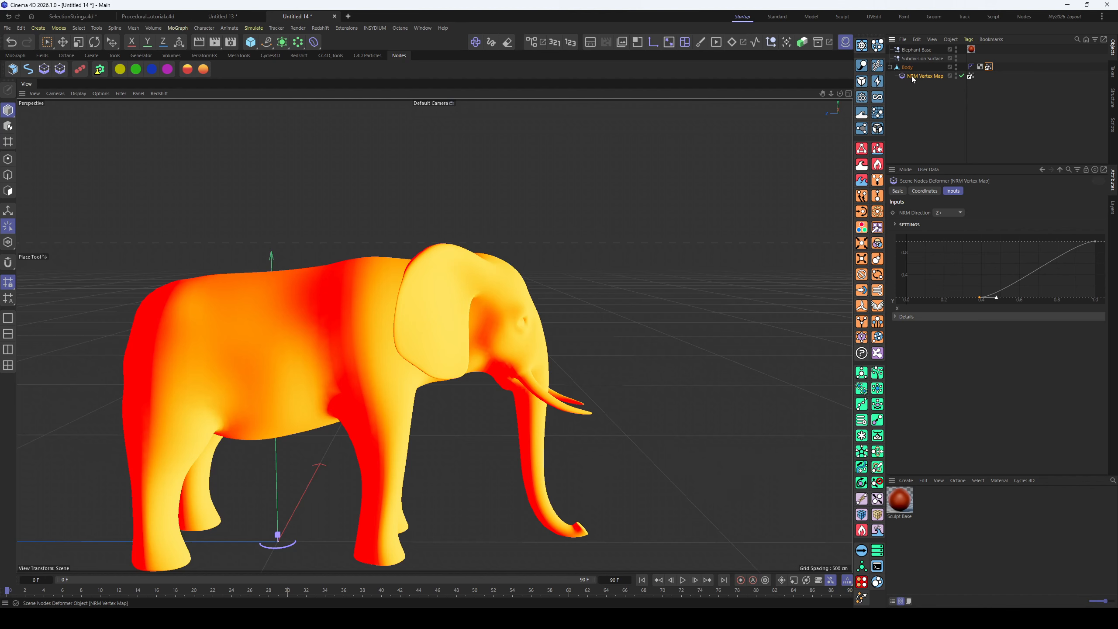
Delete the NRM Vertex Map deformer and return the elephant to plain shading in the viewport
key(Delete)
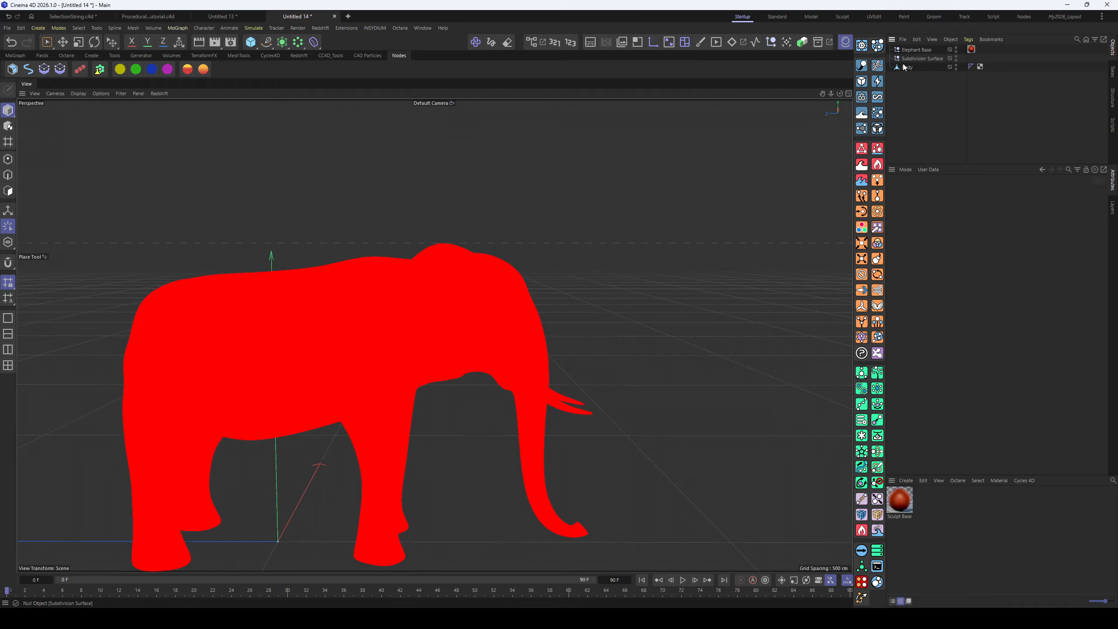
alt+drag(508, 283, 487, 298)
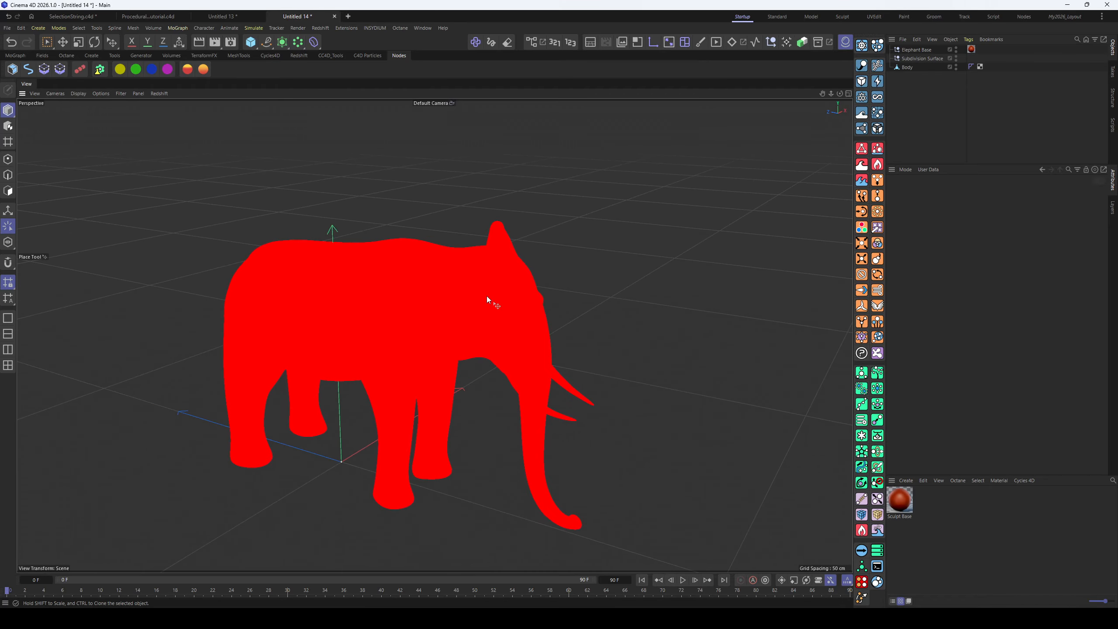
click(908, 68)
click(537, 222)
mouse_move(537, 221)
alt+mouse_down()
mouse_move(474, 300)
mouse_move(592, 303)
alt+mouse_up()
alt+middle_drag(592, 304, 398, 180)
alt+drag(439, 346, 448, 234)
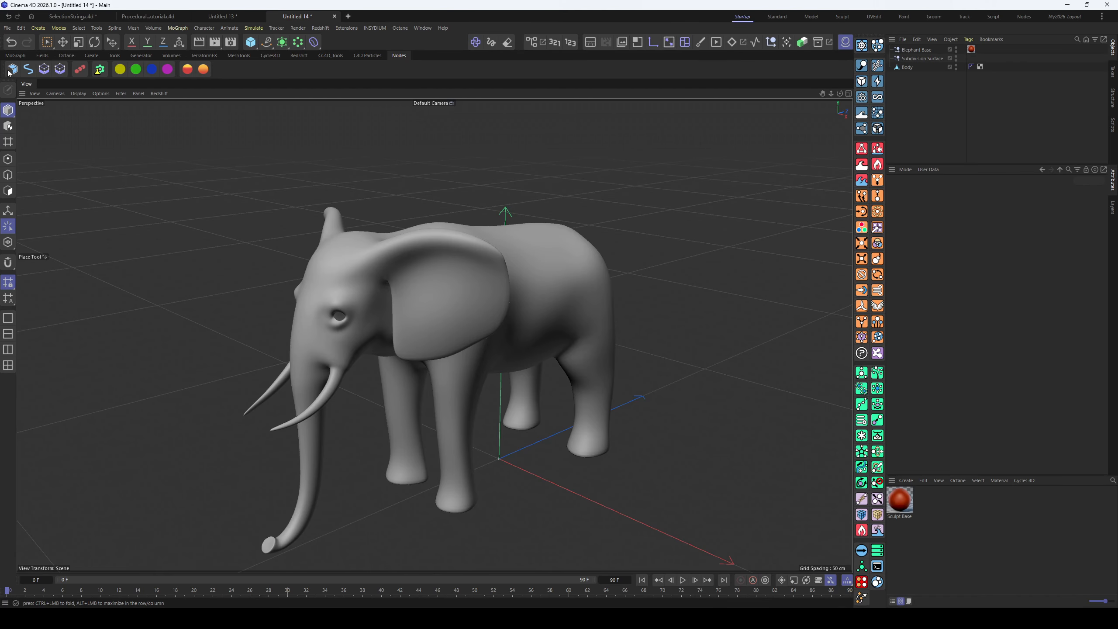
Clear all objects from the scene and add a Nodes Mesh generator listed above a Nodes Spline generator
key(ctrl+a)
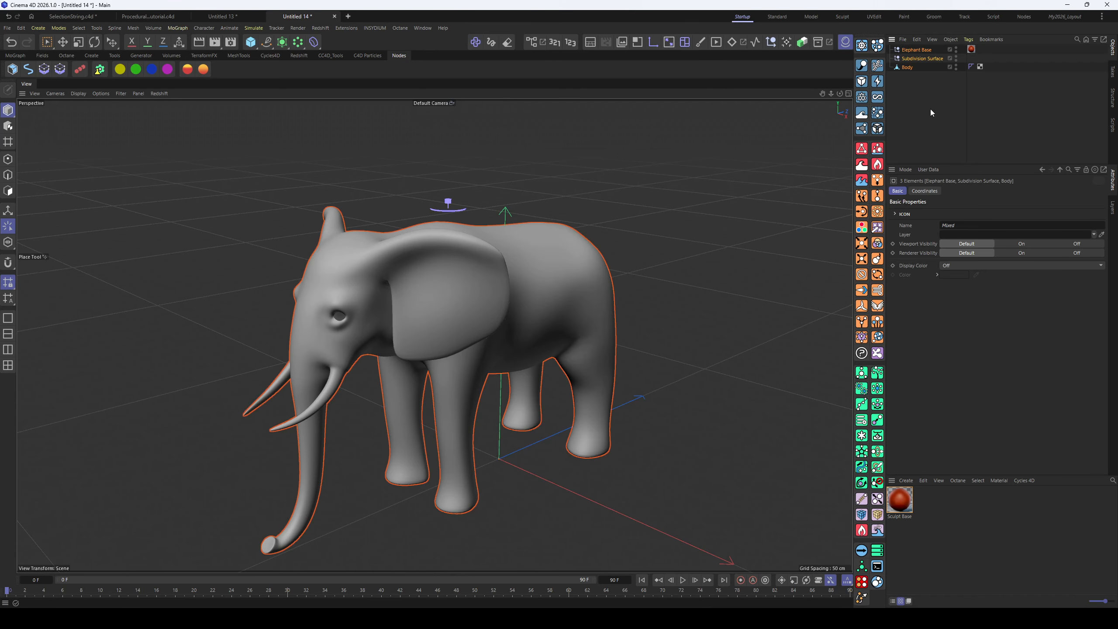
key(Delete)
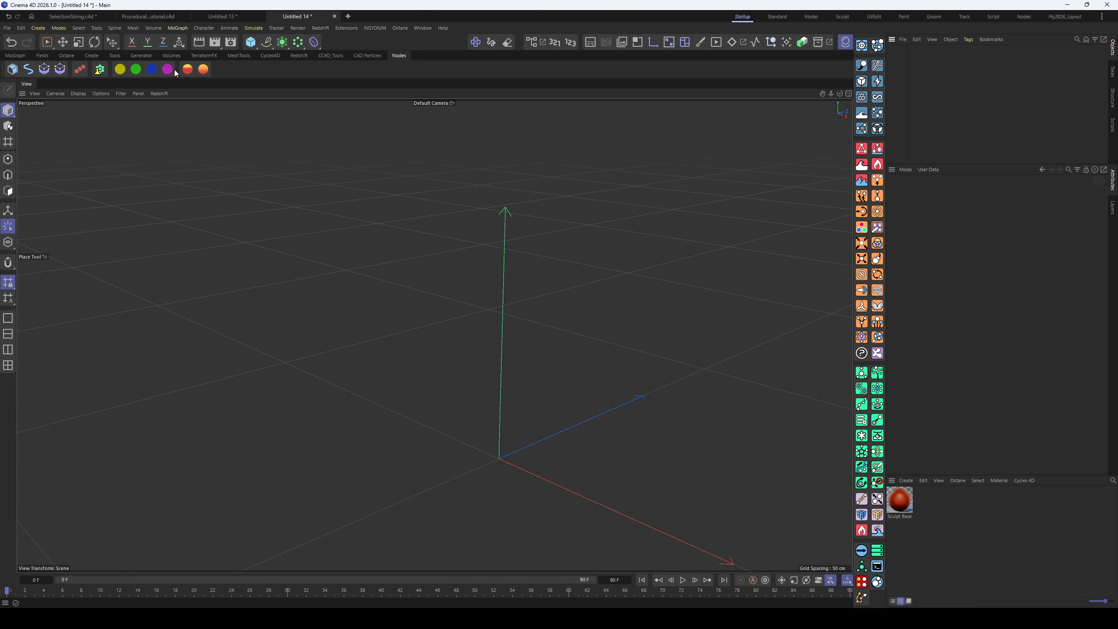
click(11, 70)
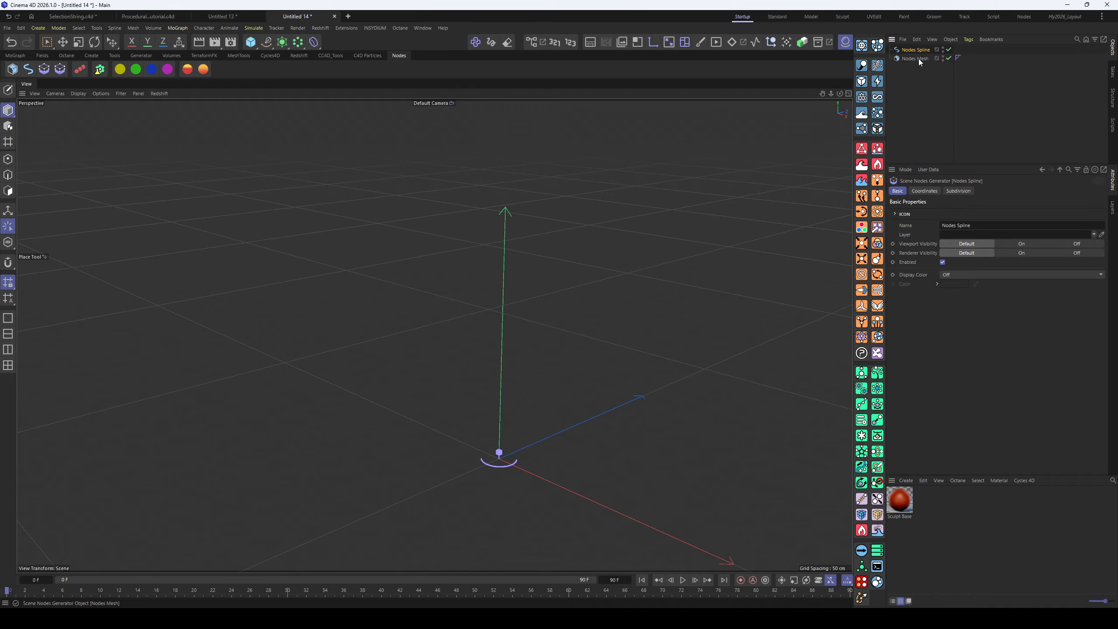
drag(906, 58, 909, 46)
click(907, 59)
Add a Sphere primitive and make it a child of the Nodes Mesh generator
click(99, 55)
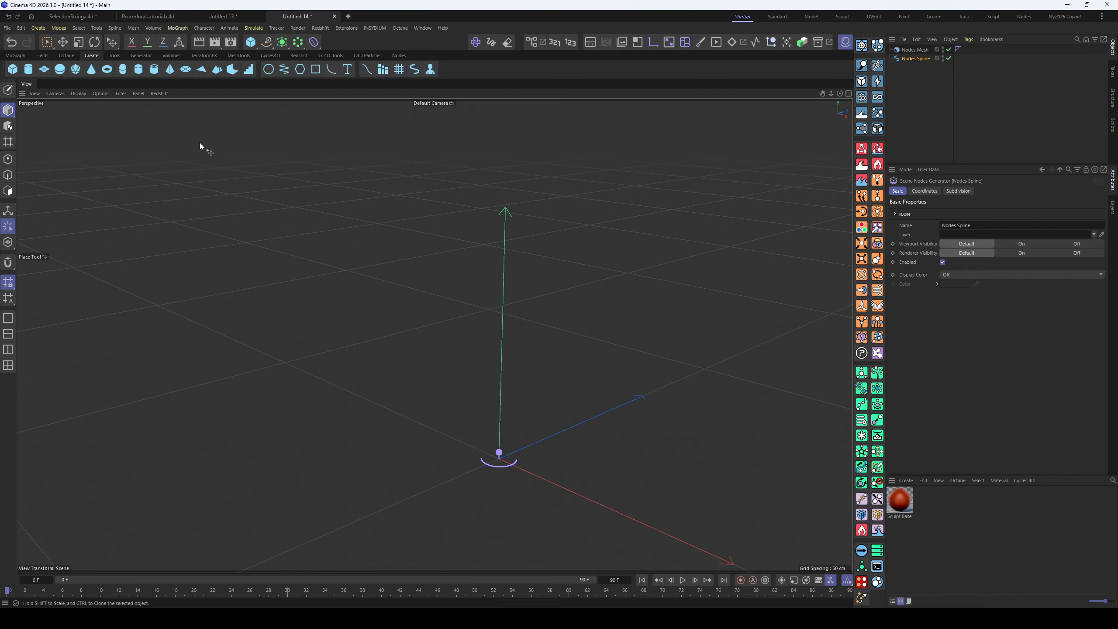
click(60, 71)
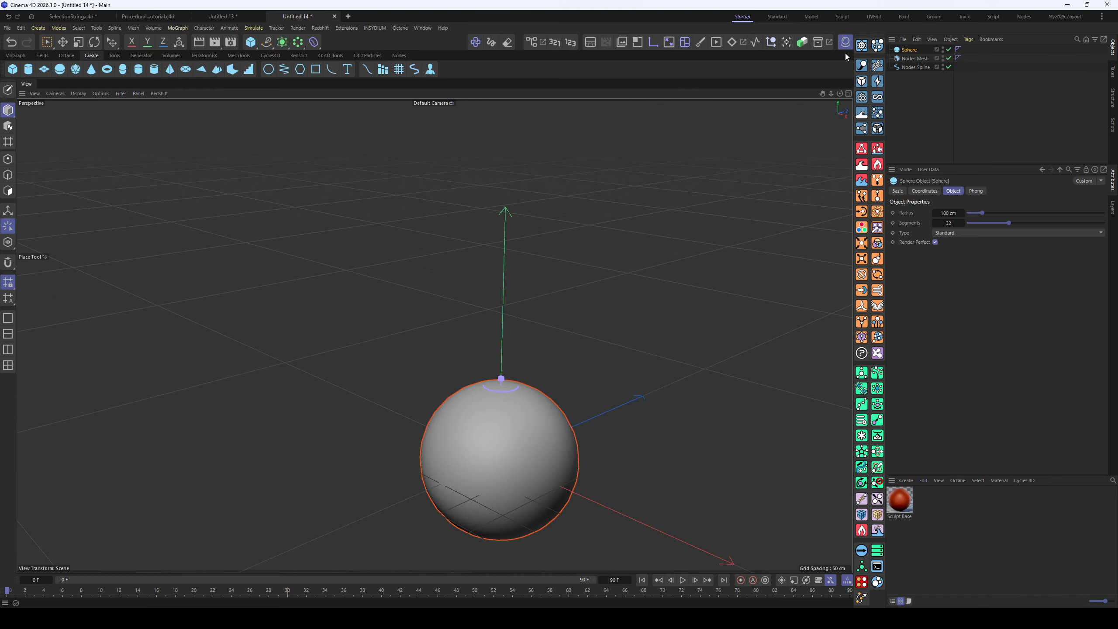
drag(911, 52, 910, 59)
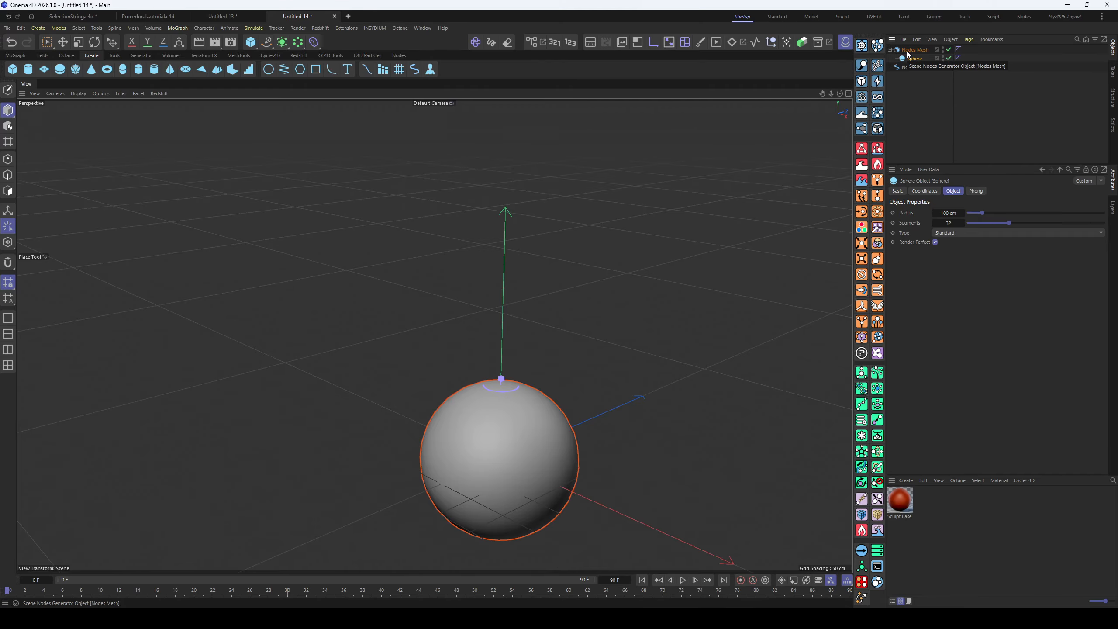
Show the mesh lines in the viewport and set the sphere's type to Icosahedron
drag(593, 361, 428, 347)
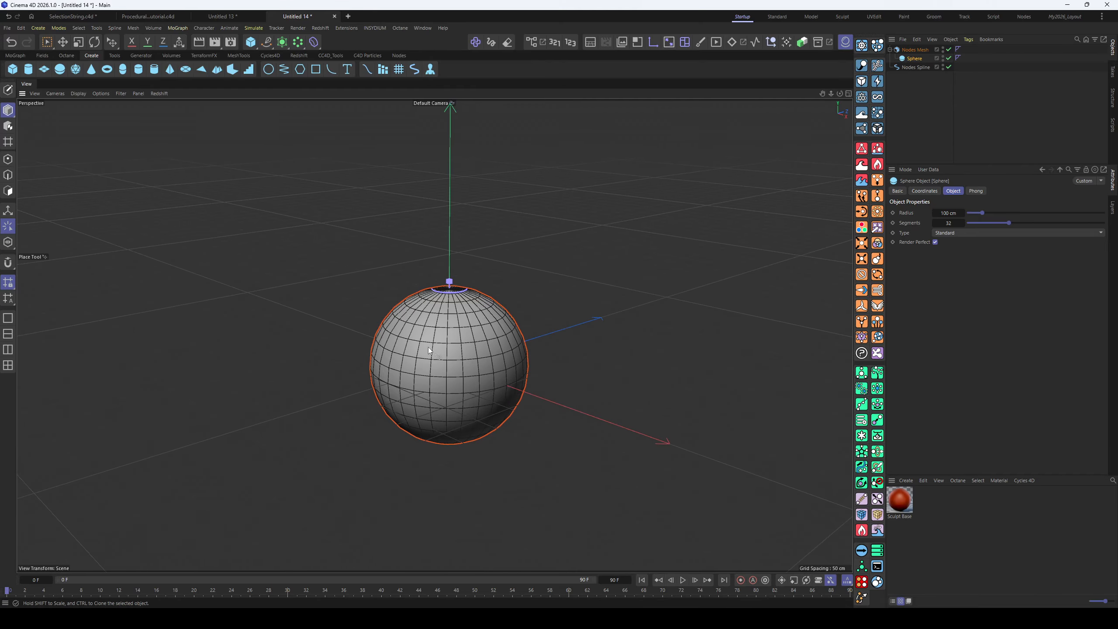
click(995, 233)
click(978, 295)
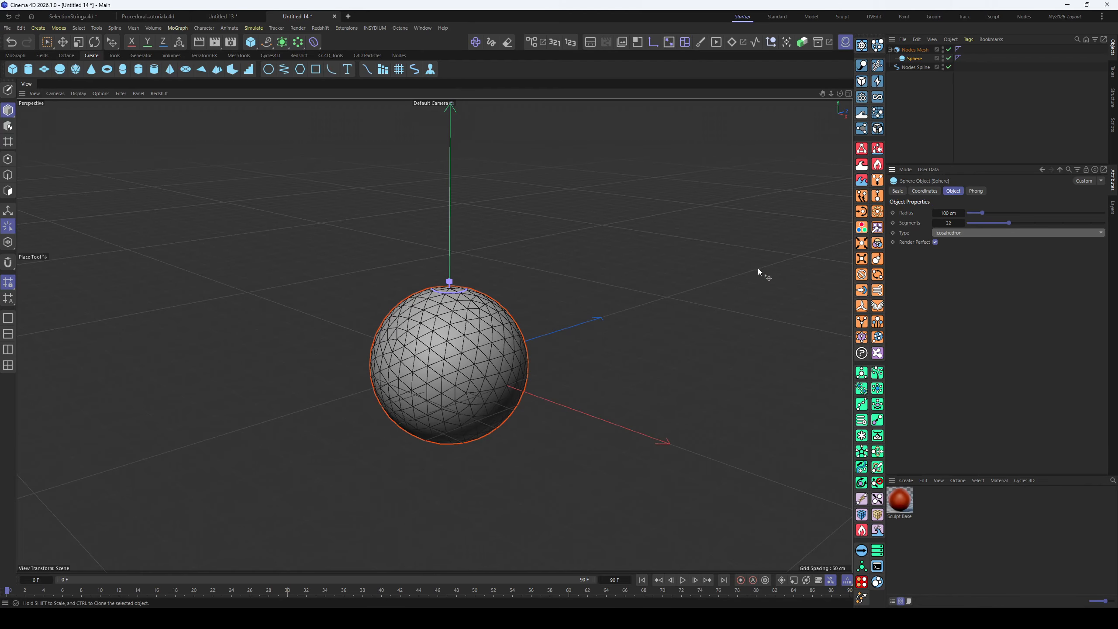
Open the Nodes Mesh generator's node graph and add an Object - Child input and an Object - Link input
mouse_move(494, 247)
alt+mouse_down()
mouse_move(522, 207)
mouse_move(502, 242)
alt+mouse_up()
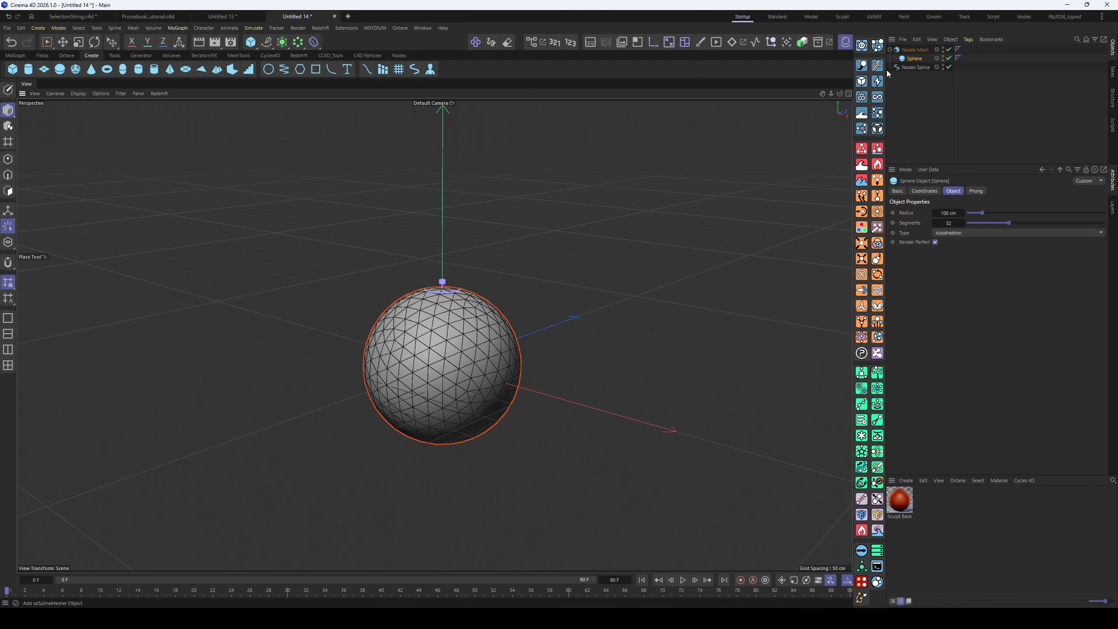
click(898, 51)
click(530, 42)
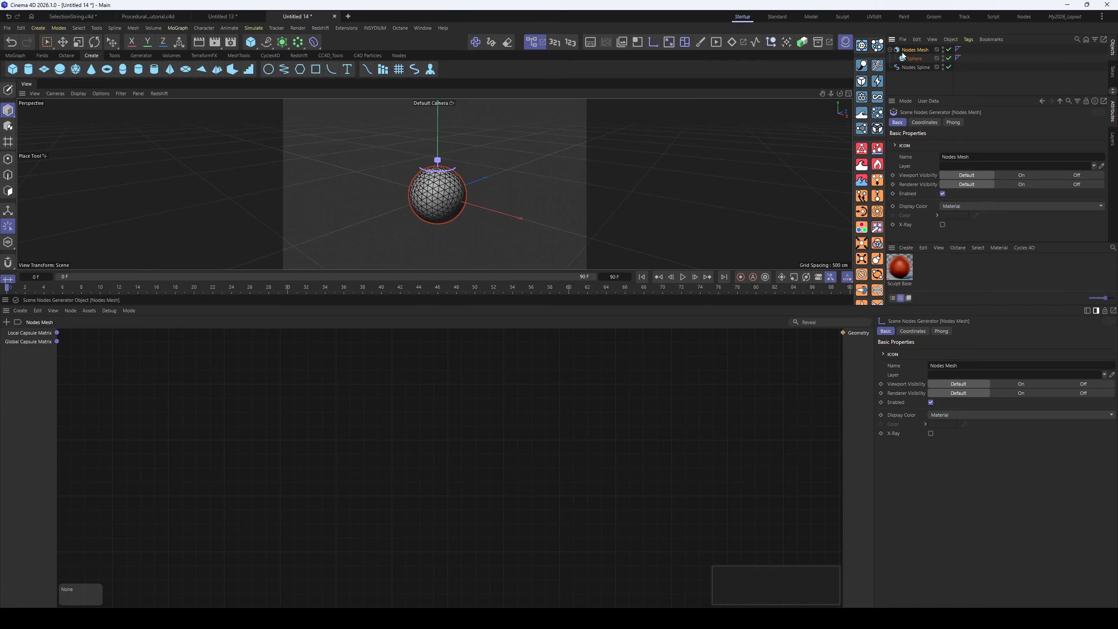
right_click(25, 380)
mouse_move(43, 398)
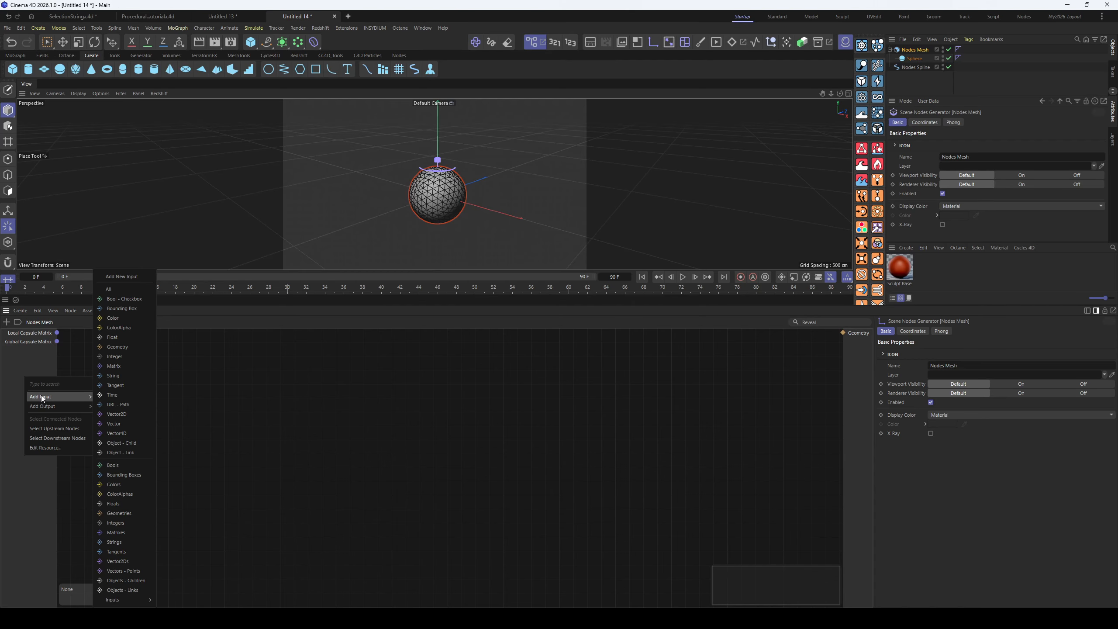
click(127, 442)
right_click(46, 371)
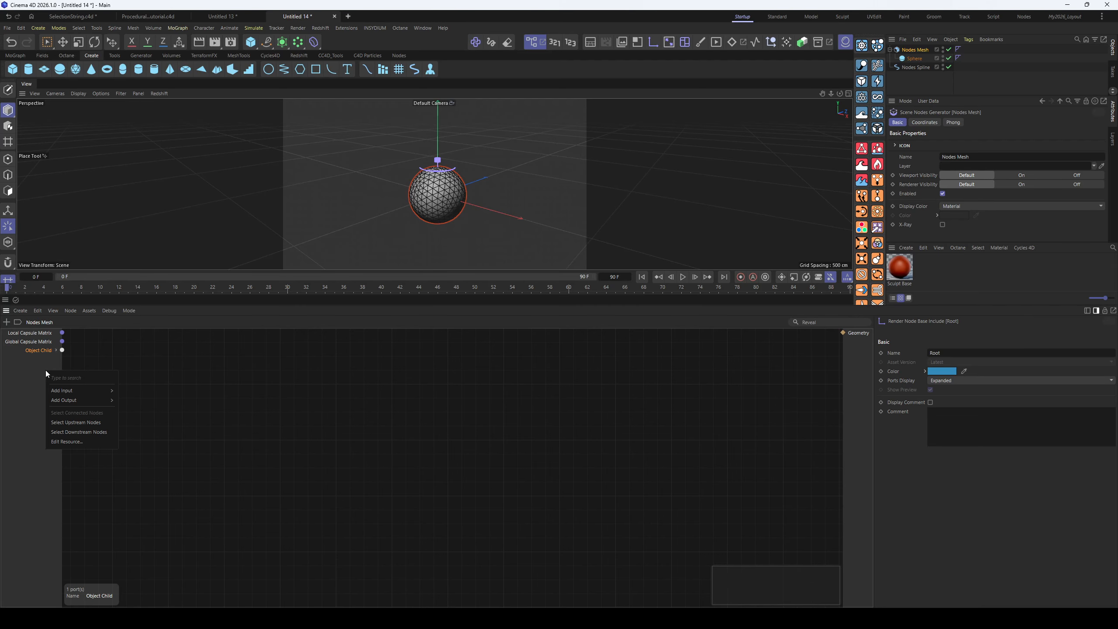
mouse_move(88, 390)
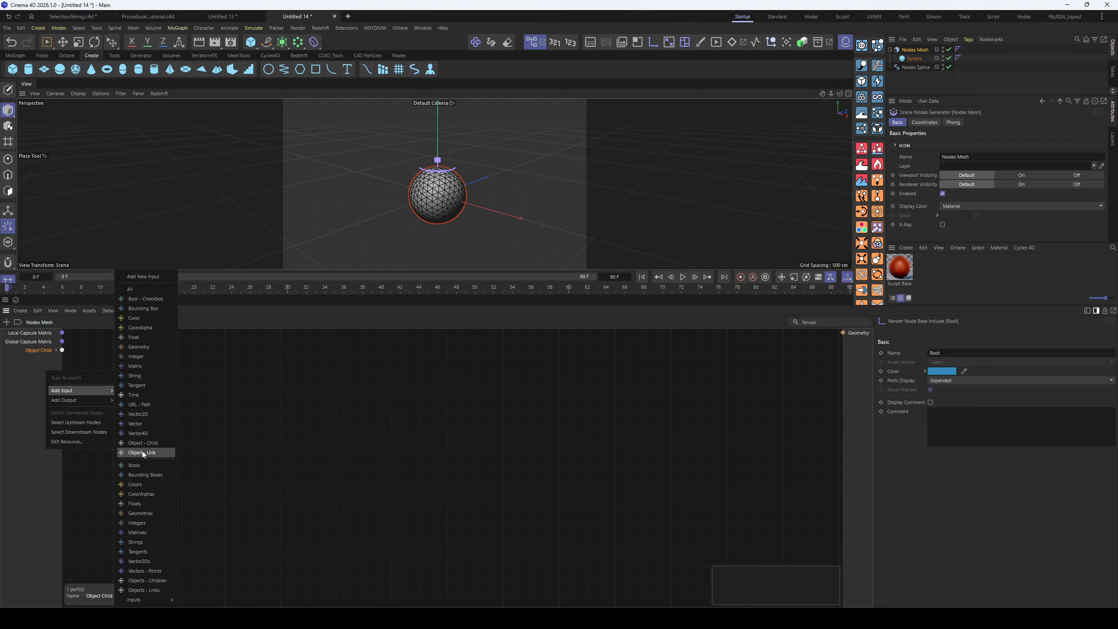
click(141, 451)
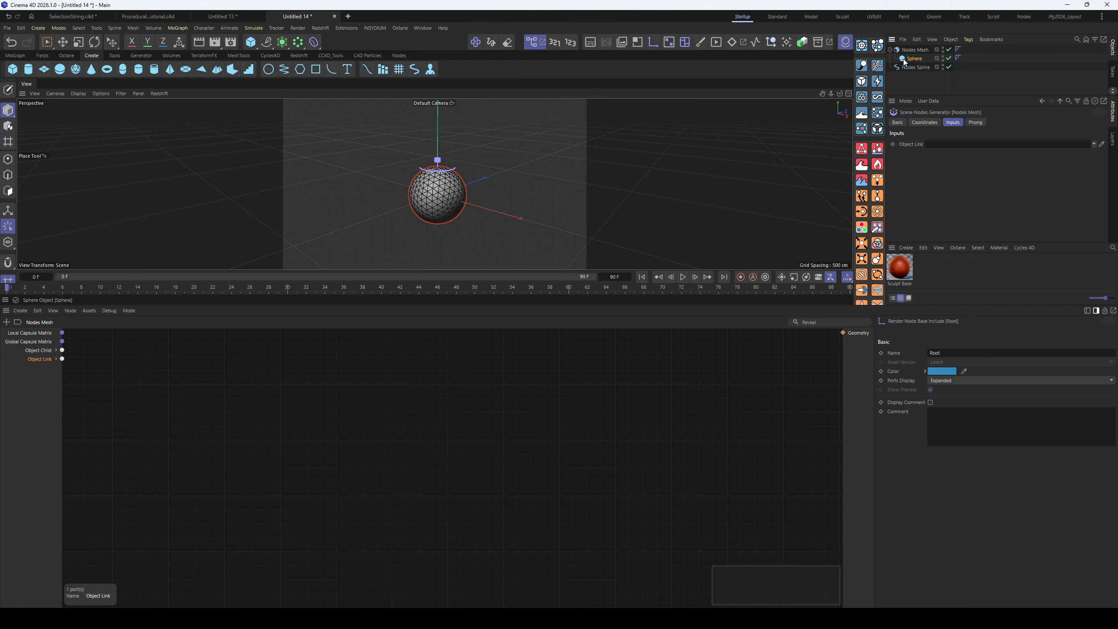
Unparent the sphere, assign it to the generator's Object Link, and wire the link's Geometry to the graph's Geometry output
drag(904, 47, 904, 47)
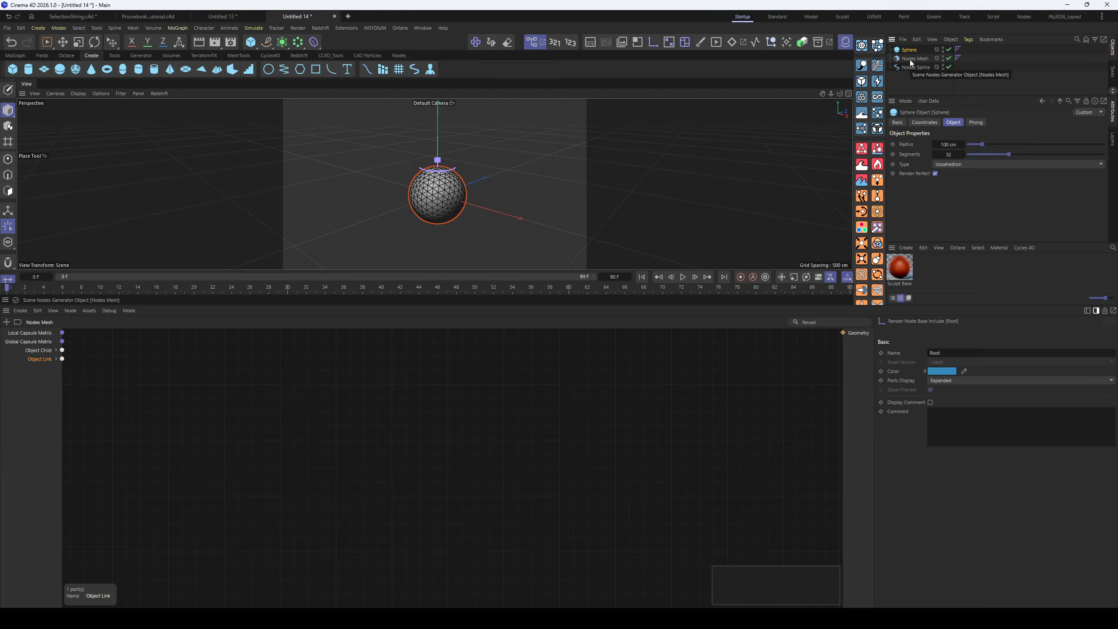
drag(907, 50, 939, 145)
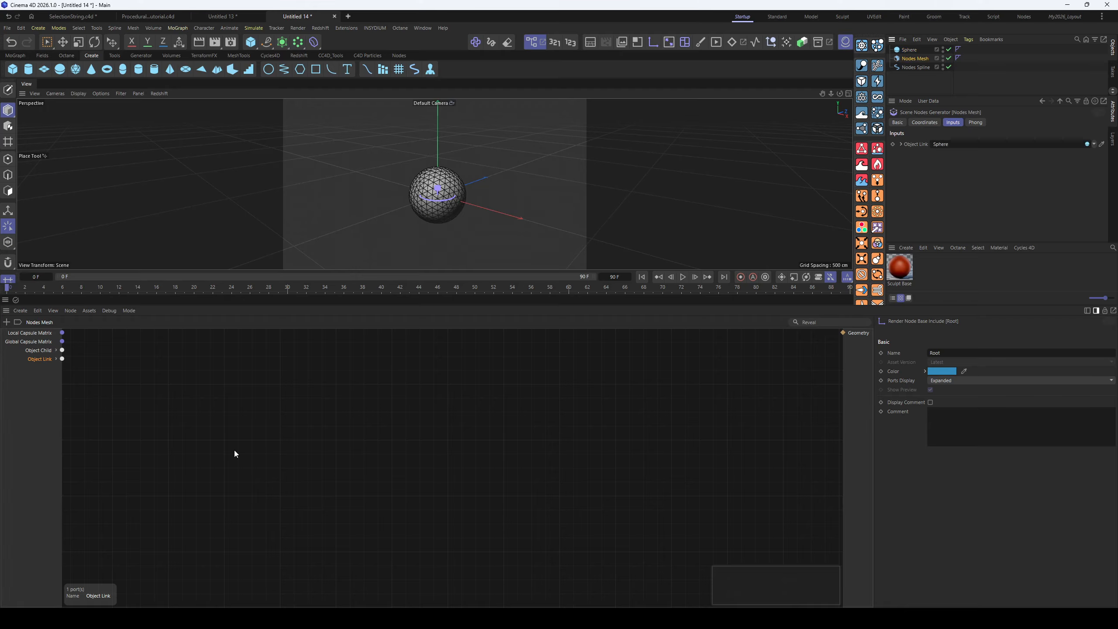
click(56, 359)
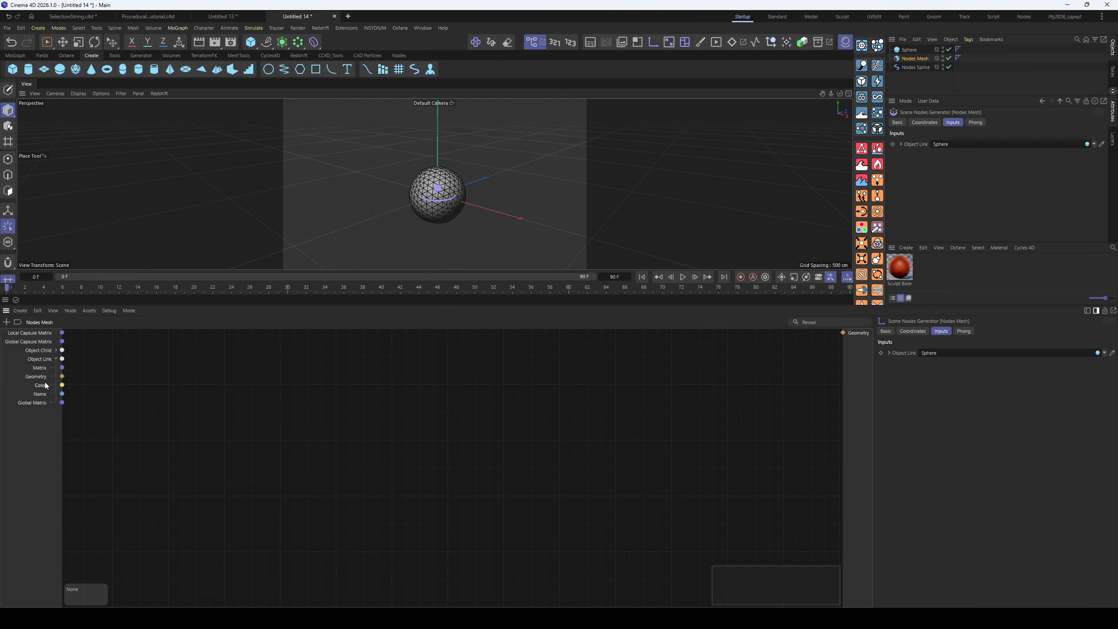
drag(62, 376, 843, 333)
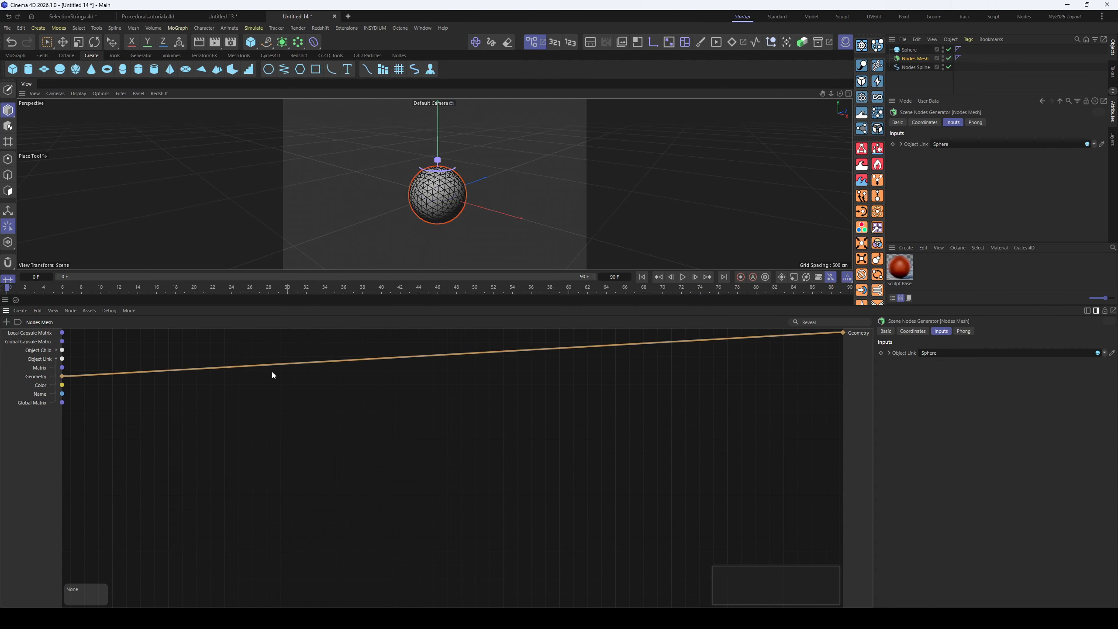
Insert a Random Selection node into the geometry connection and set its mode to Edges
double_click(516, 447)
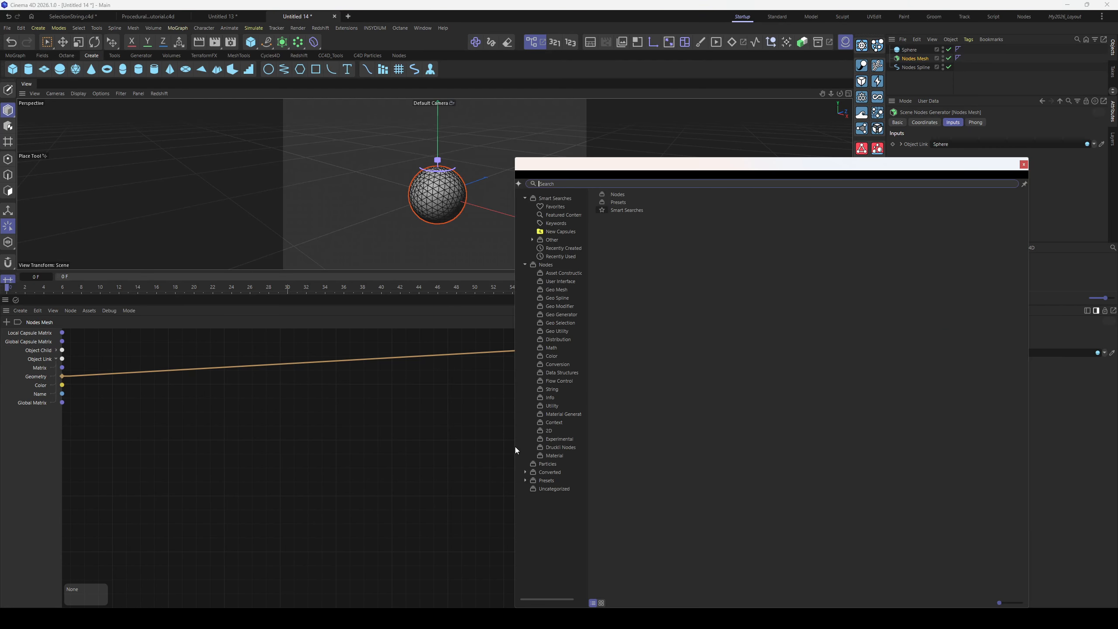
text(rand)
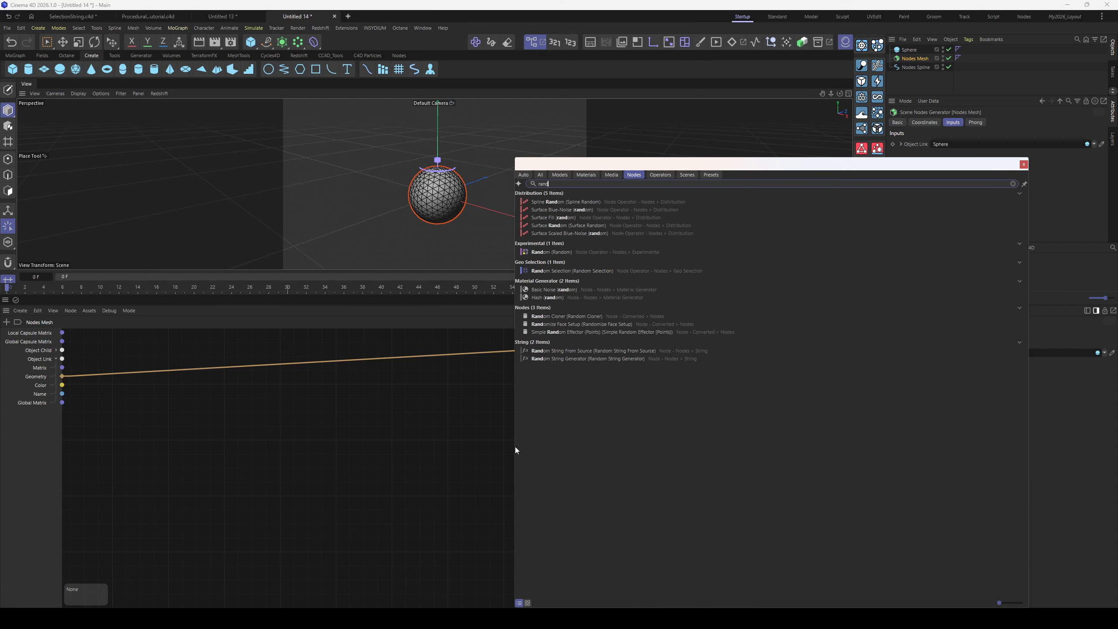
drag(572, 270, 233, 371)
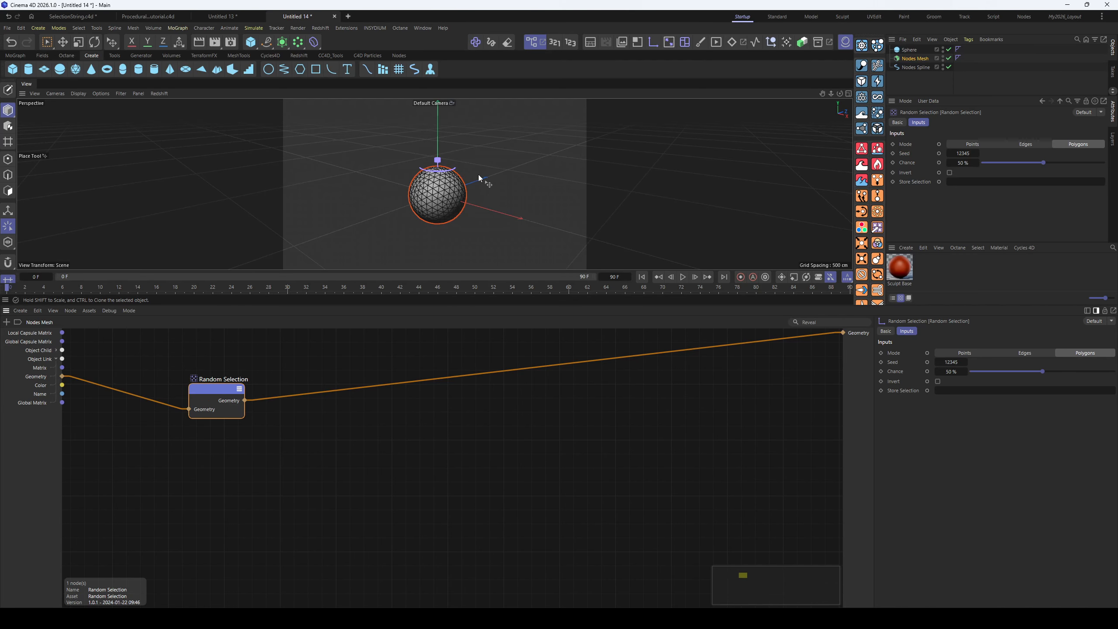
scroll(480, 187, up, 3)
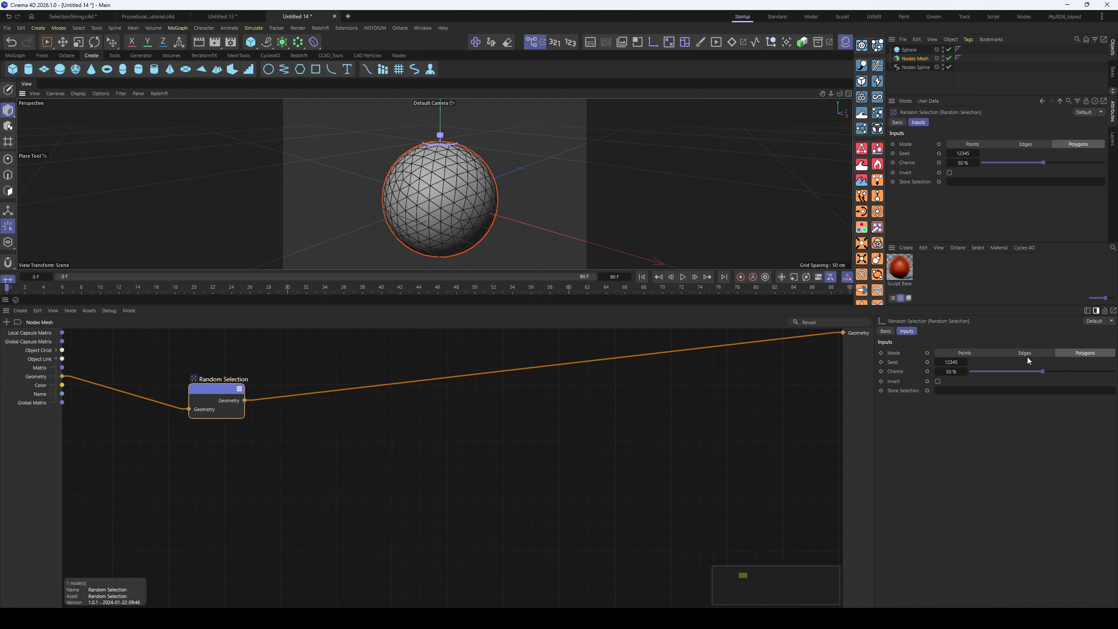
drag(220, 390, 217, 398)
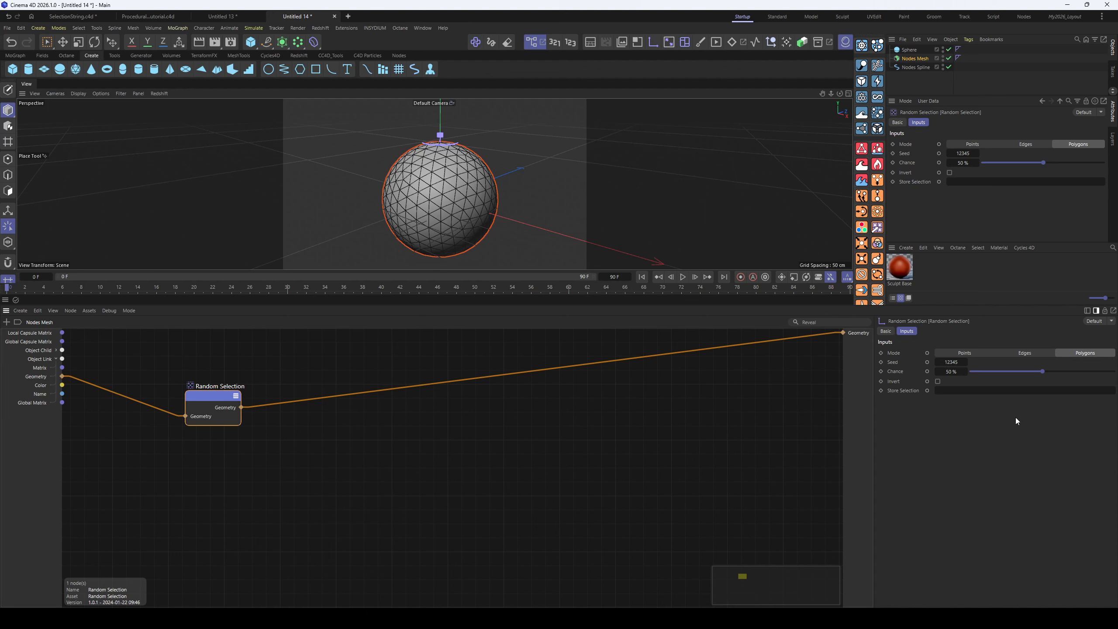
click(1025, 353)
drag(460, 192, 441, 237)
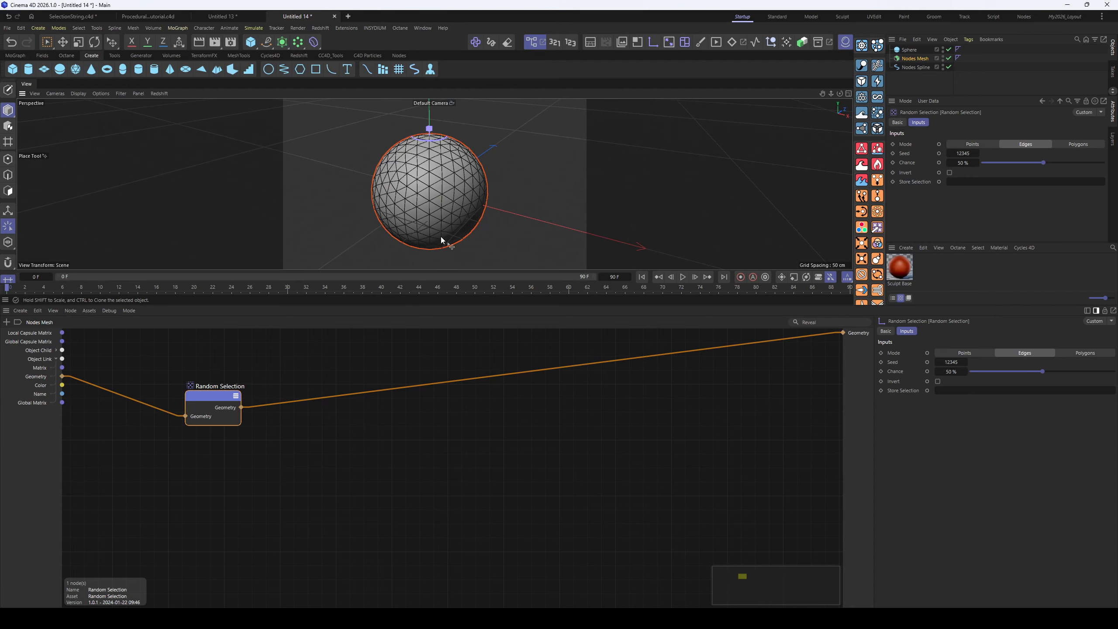
Add an EdgeSelectionToSpline node fed by the link's Geometry and the Random Selection, and wire its Curve_OUT to the graph's Geometry output
key(shift+F8)
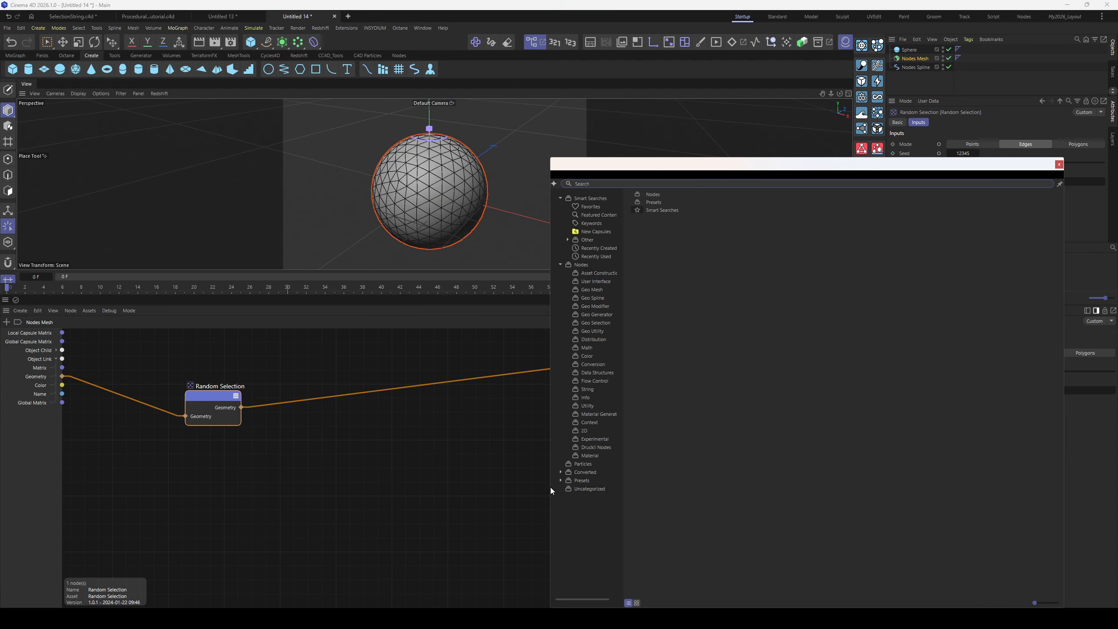
text(edge)
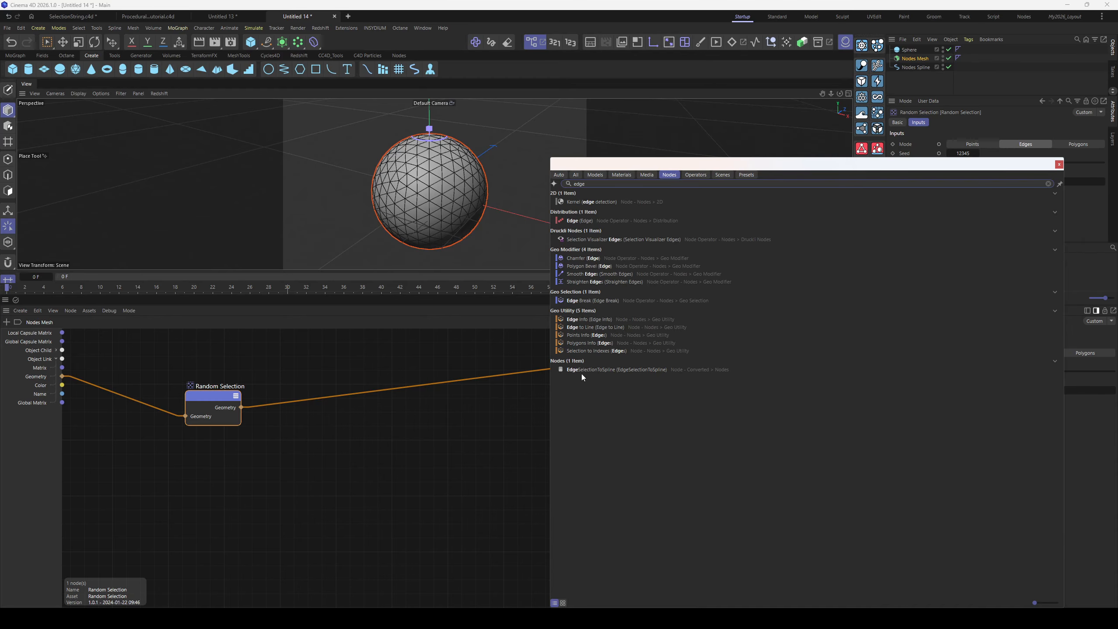
drag(597, 367, 399, 421)
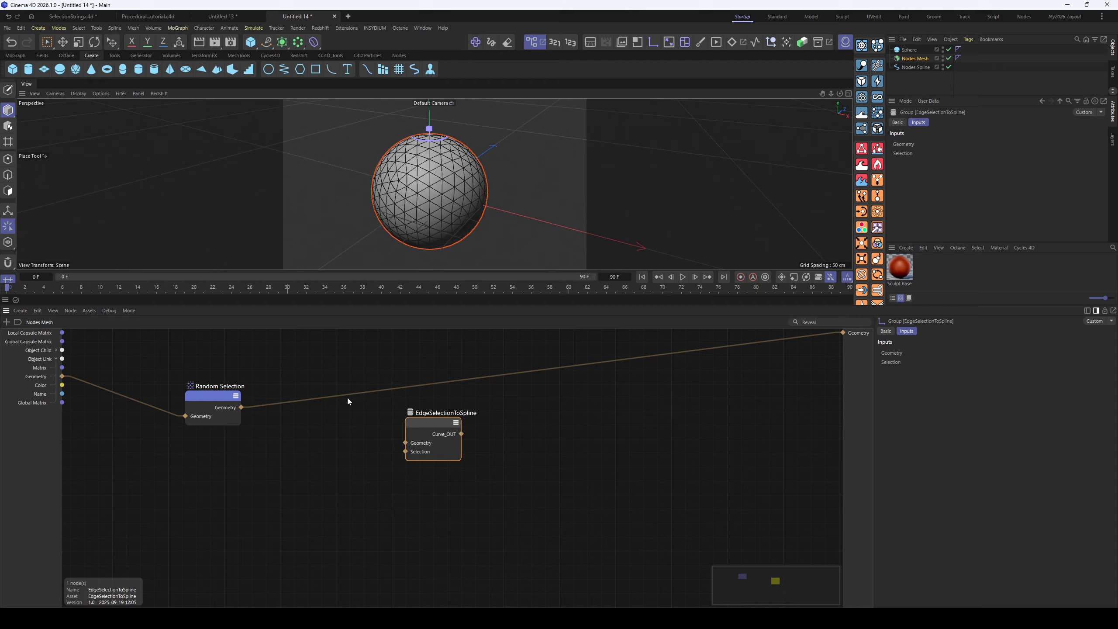
drag(241, 408, 413, 458)
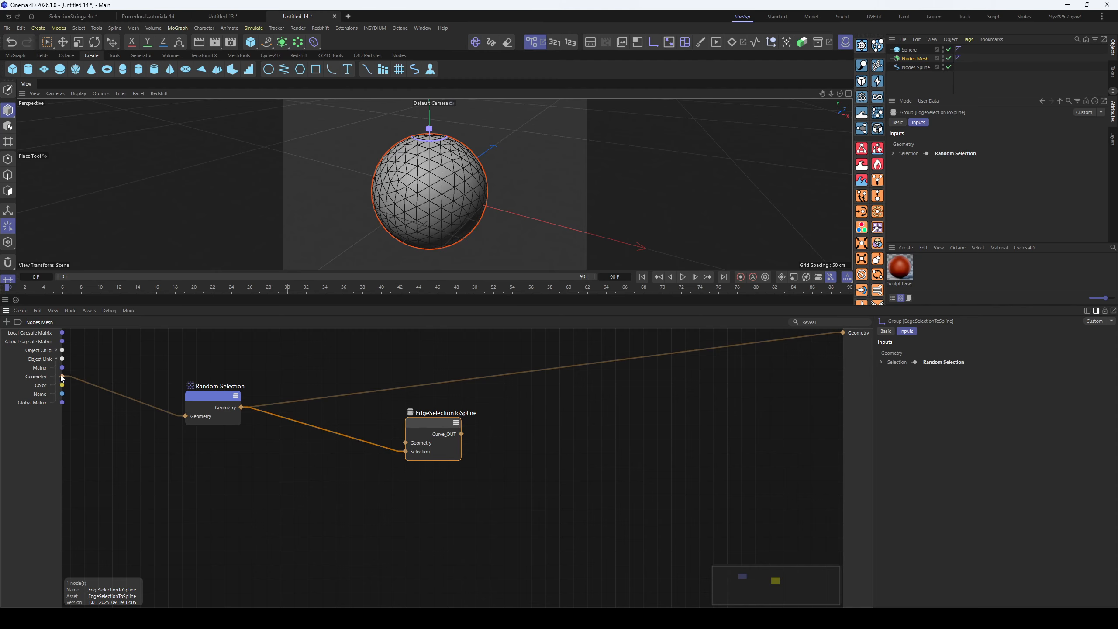
drag(62, 376, 493, 442)
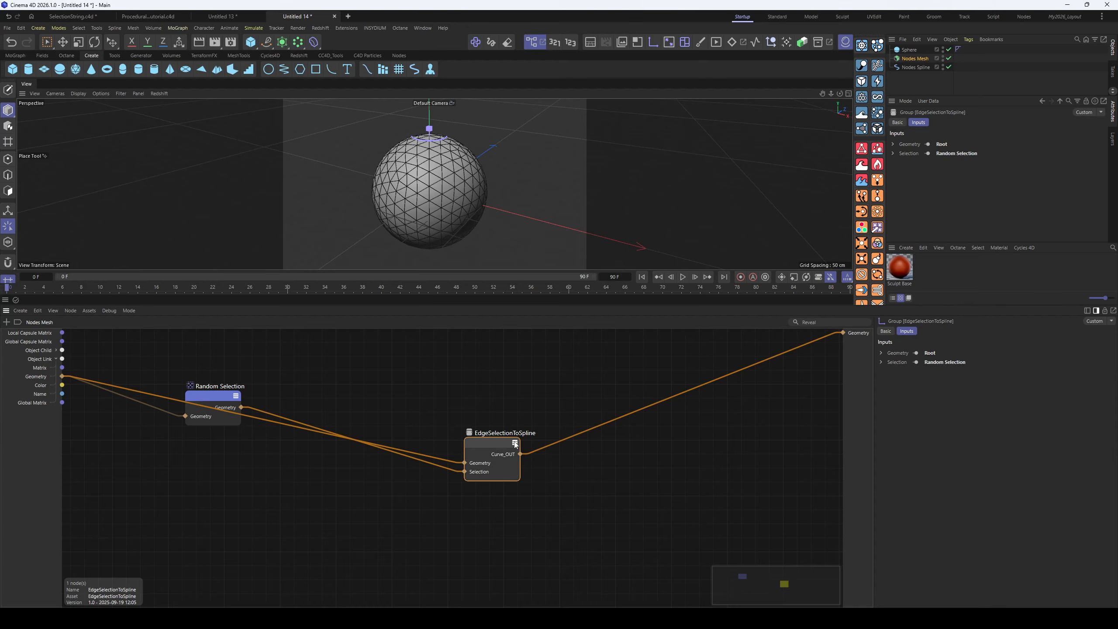
Insert a Transform Geometry node between EdgeSelectionToSpline and the graph output, and set its X position to 235 cm
drag(486, 440, 414, 492)
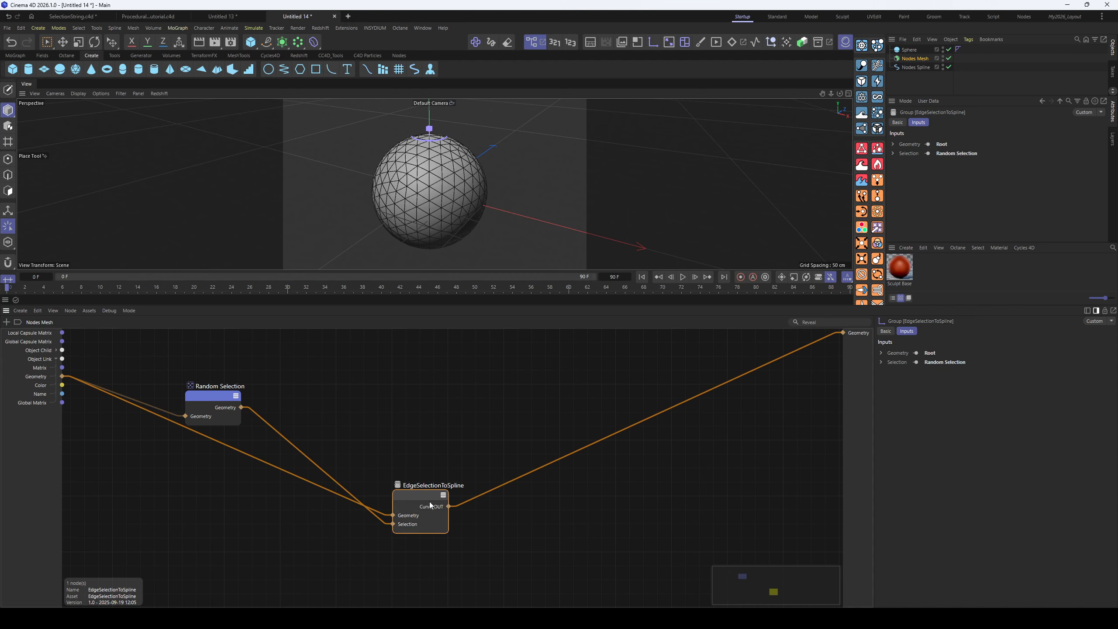
click(539, 509)
key(shift+c)
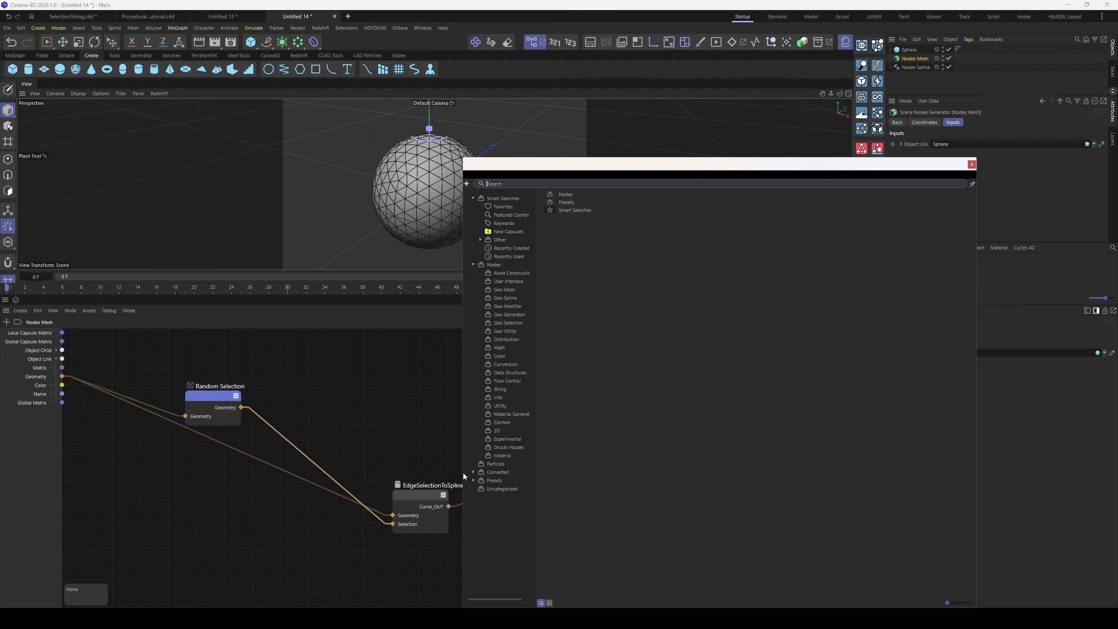
text(trans)
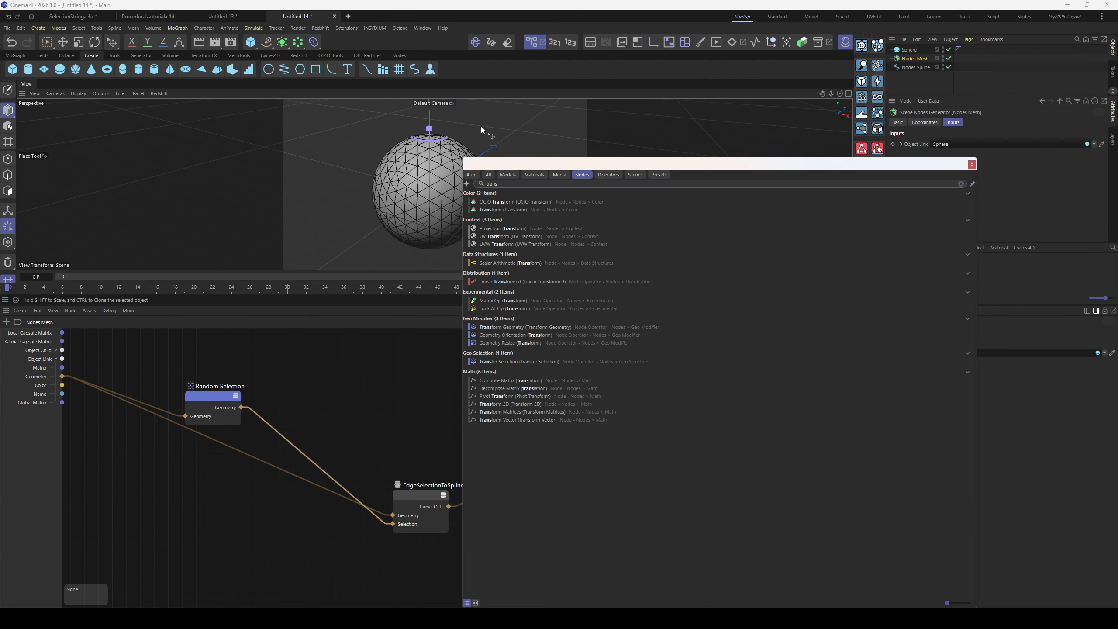
drag(572, 164, 728, 189)
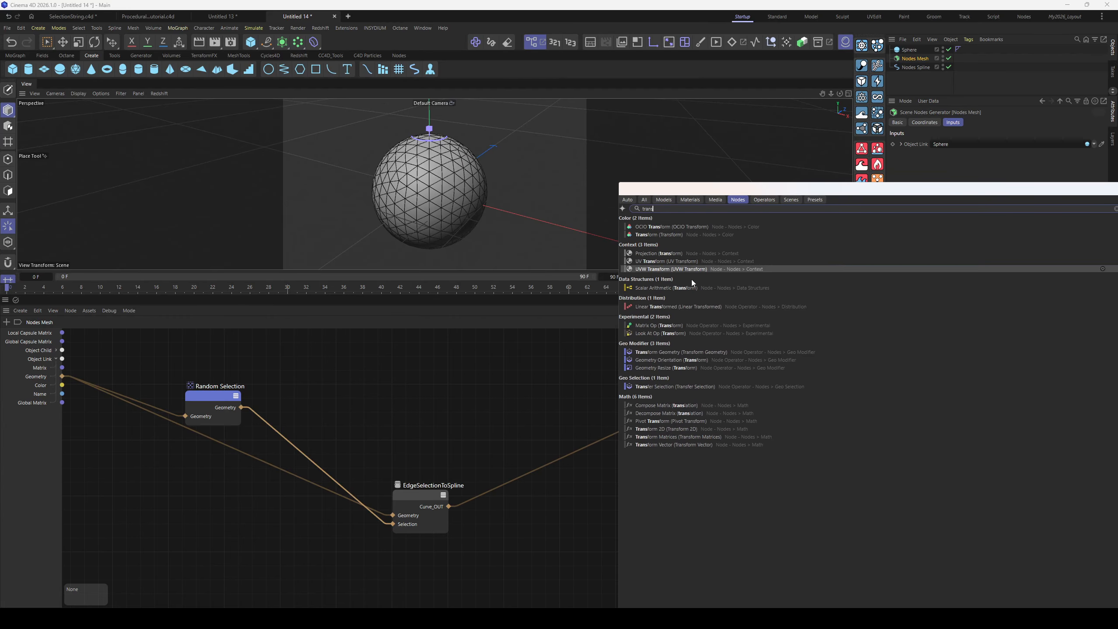
drag(562, 460, 561, 460)
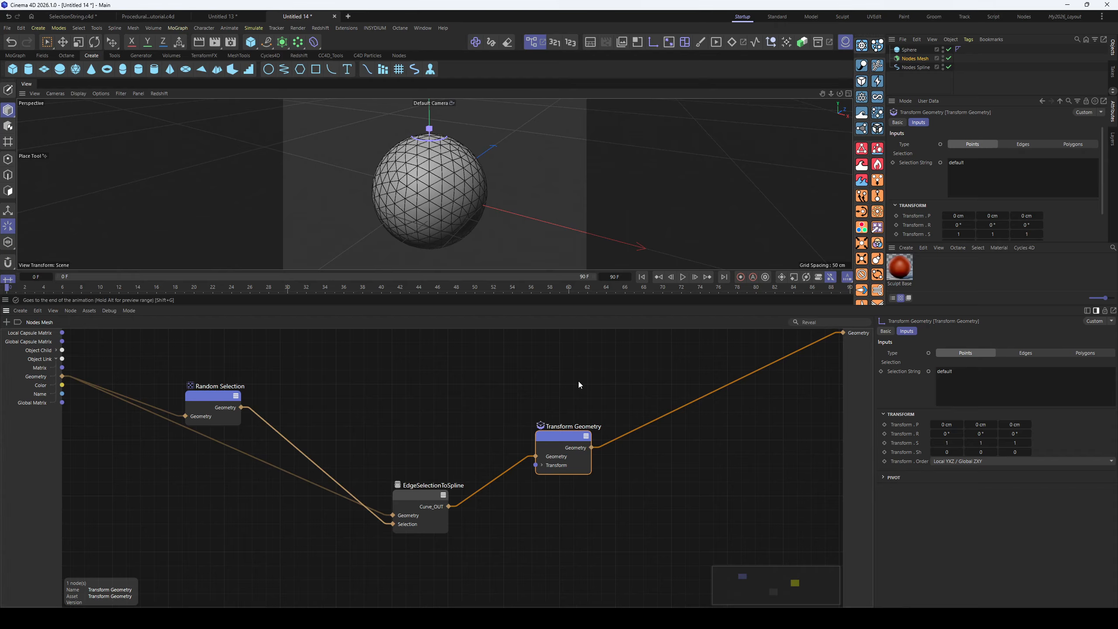
drag(958, 216, 991, 216)
alt+drag(480, 204, 468, 182)
scroll(468, 182, up, 3)
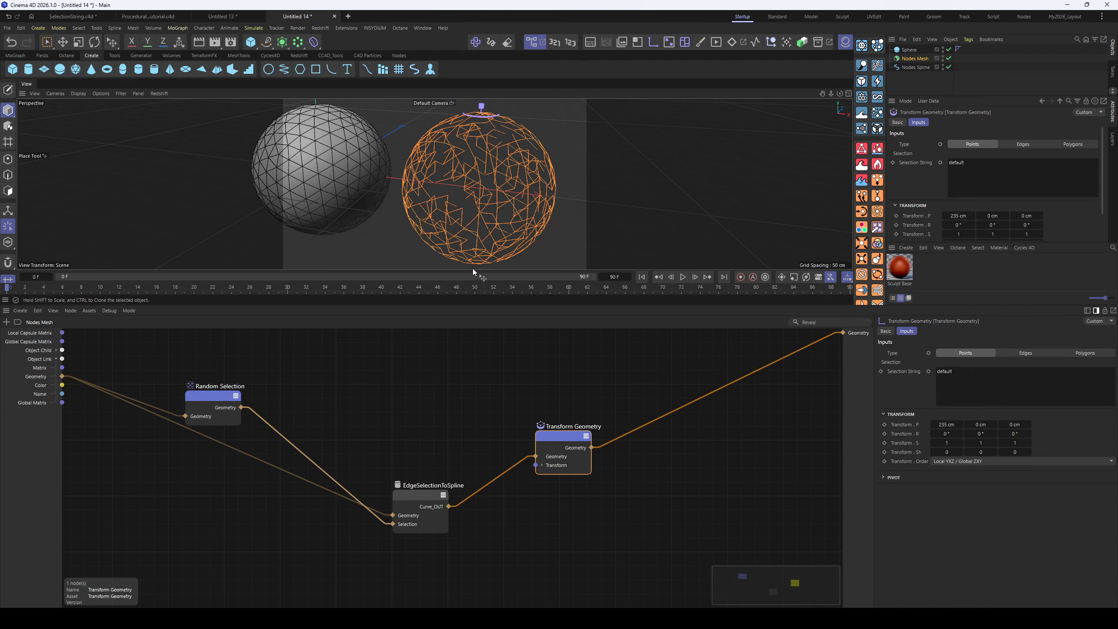
Set the Random Selection node's Chance to 34 % and inspect the resulting edge splines
drag(215, 397, 219, 371)
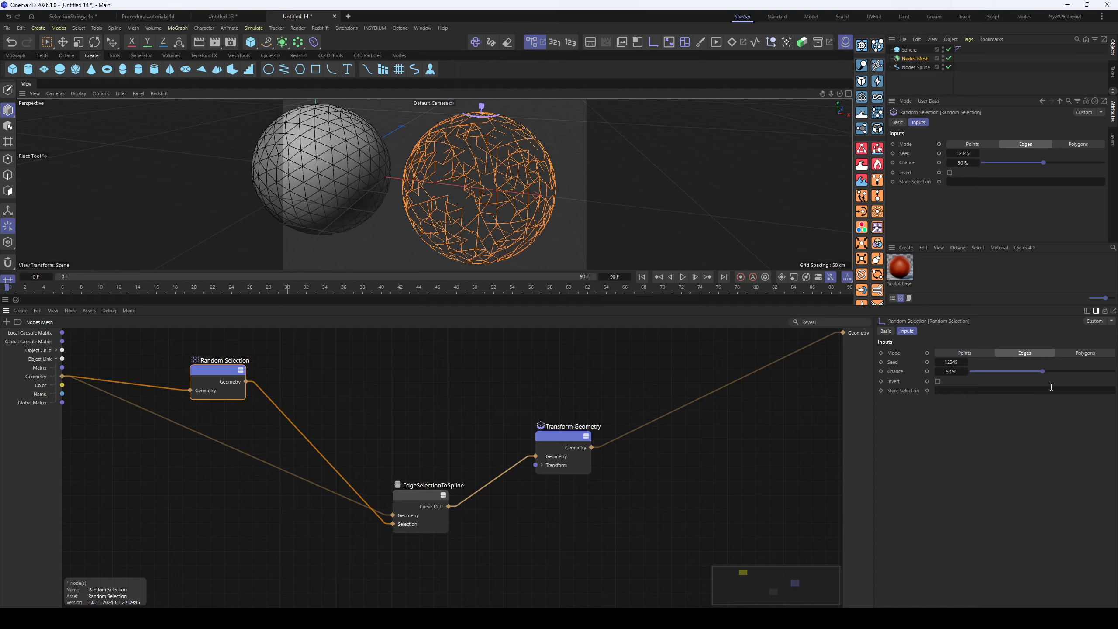
drag(1042, 371, 1019, 385)
alt+drag(451, 201, 498, 209)
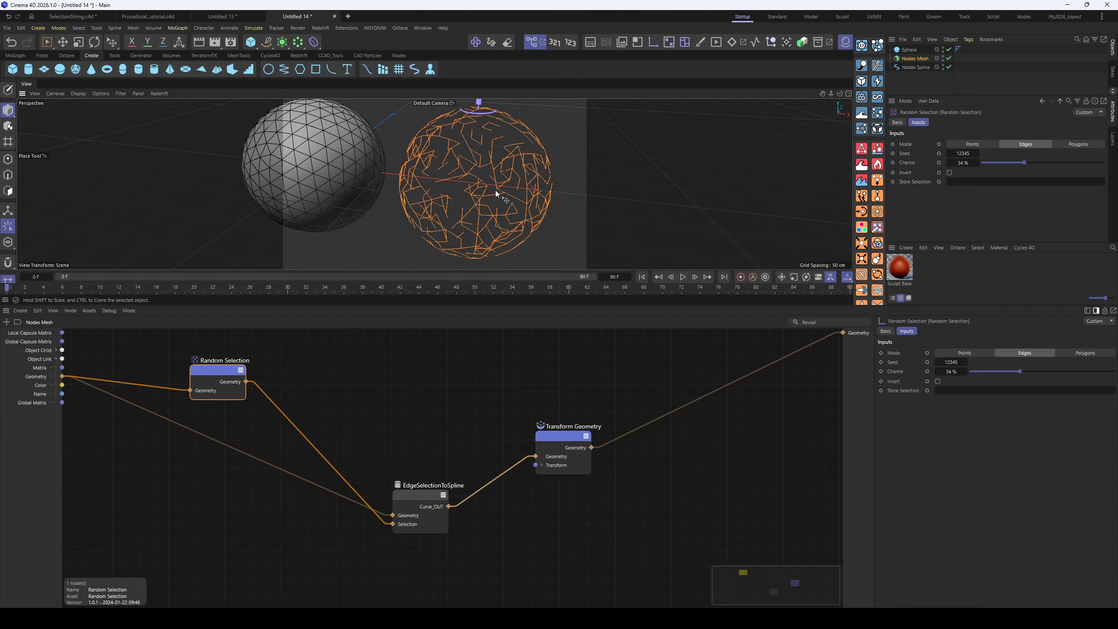
alt+drag(495, 191, 456, 166)
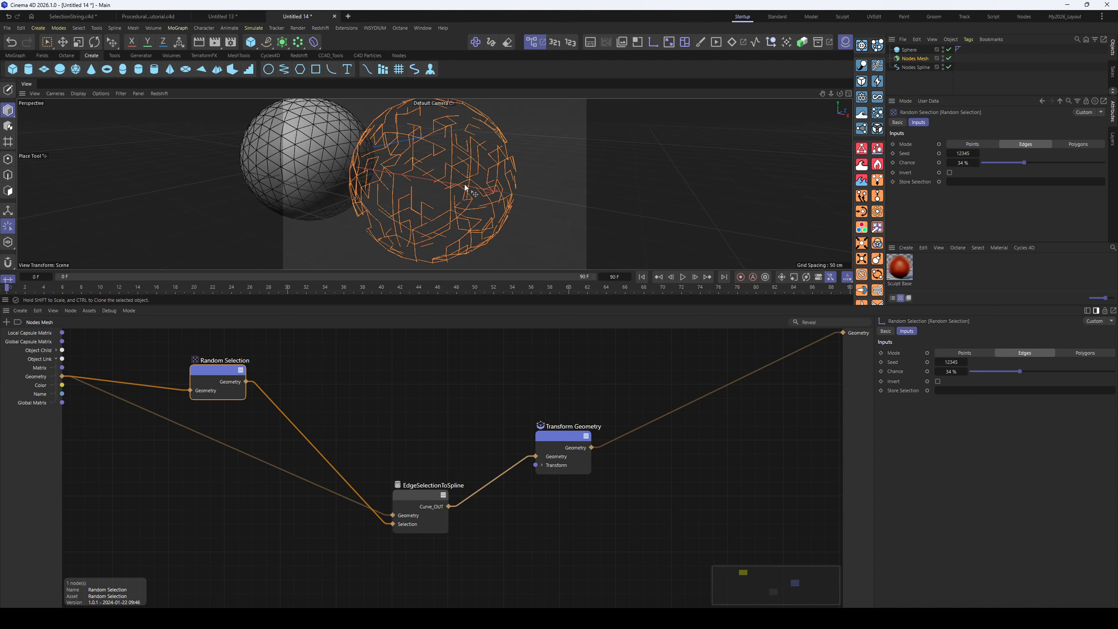
Reposition the Transform Geometry node closer to the EdgeSelectionToSpline node in the graph
drag(561, 436, 546, 460)
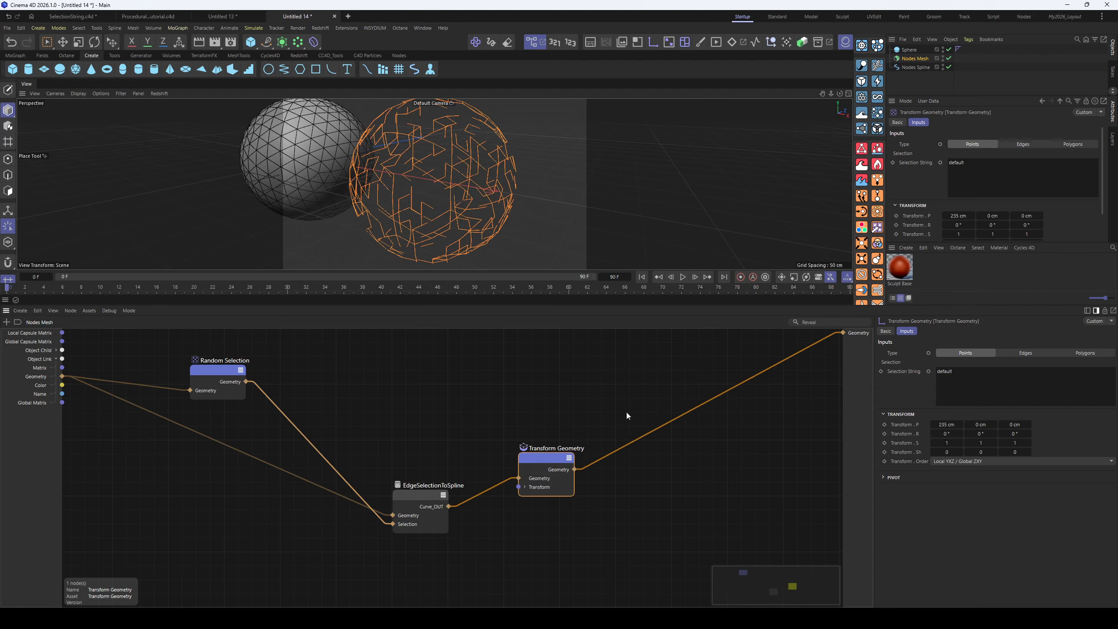
drag(532, 458, 532, 475)
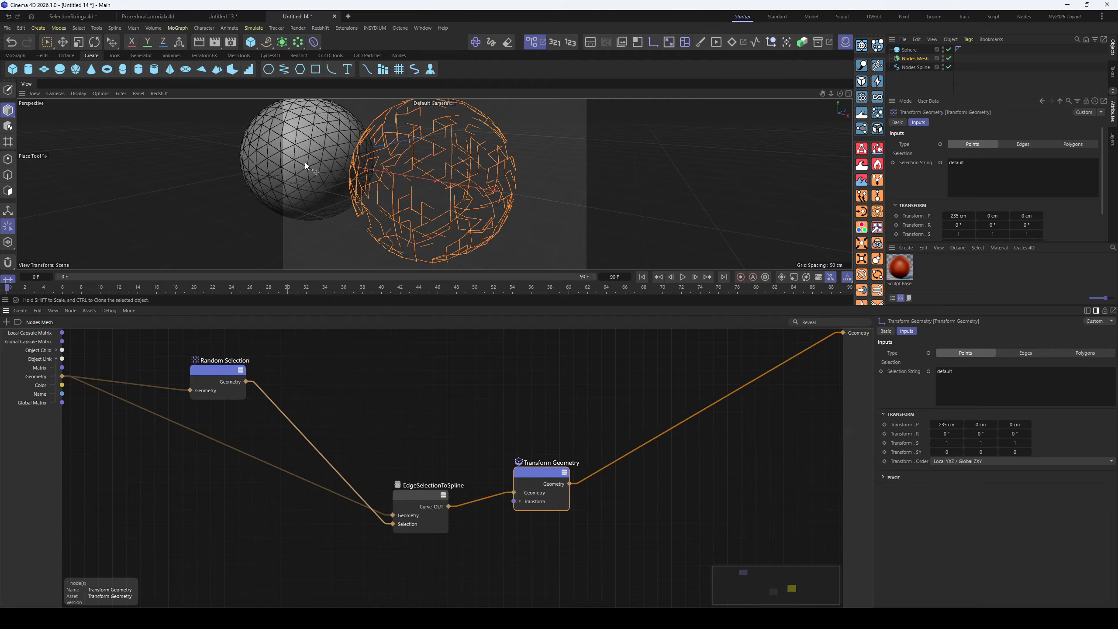
alt+drag(405, 210, 443, 199)
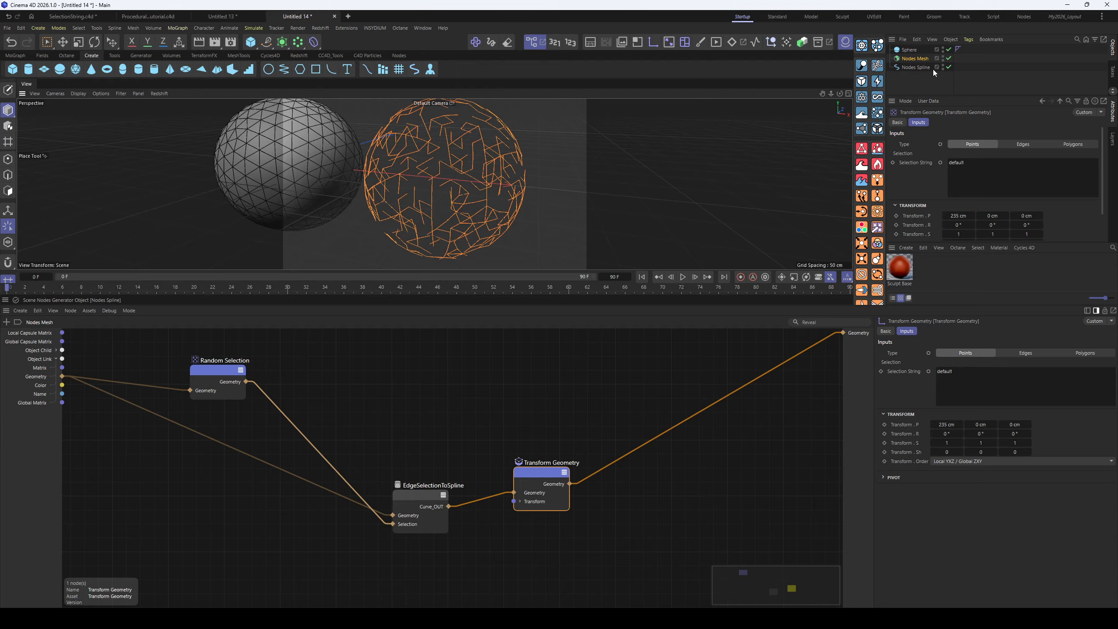
Show the Nodes tool set and delete all objects from the scene
click(405, 56)
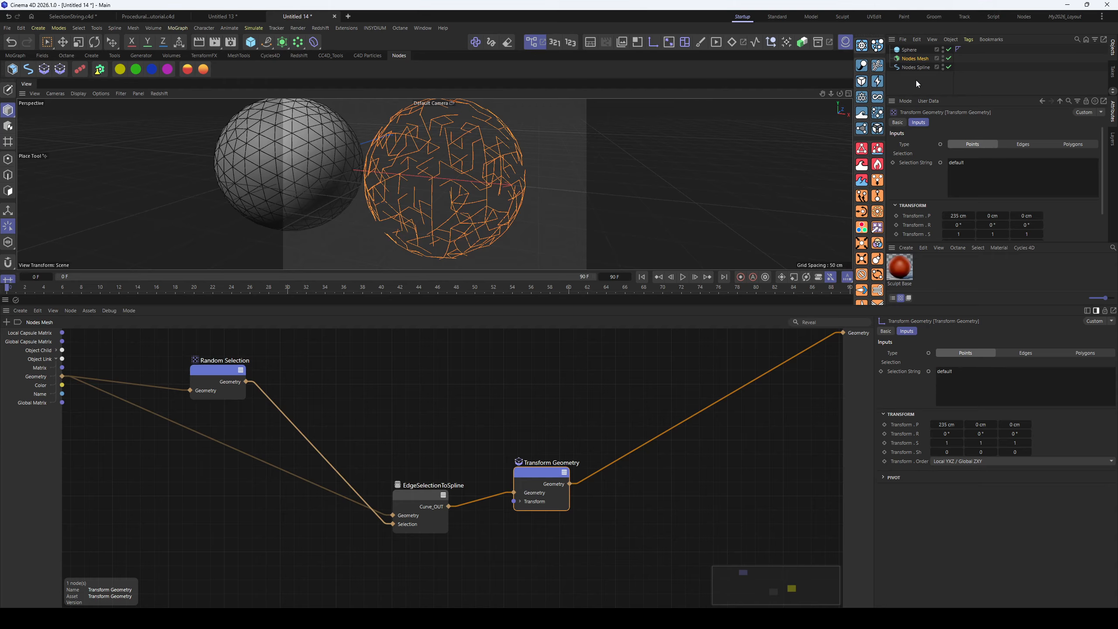
key(ctrl+a)
key(Delete)
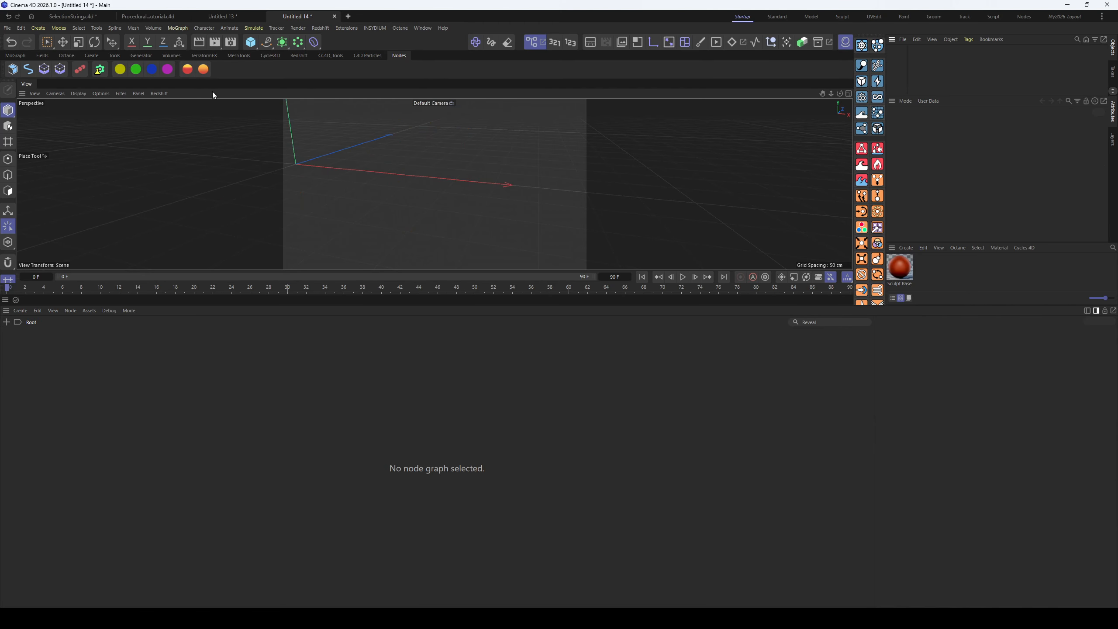
Create a Nodes Mesh generator, add a Cube node to its graph, and connect the cube to the Geometry output
click(21, 69)
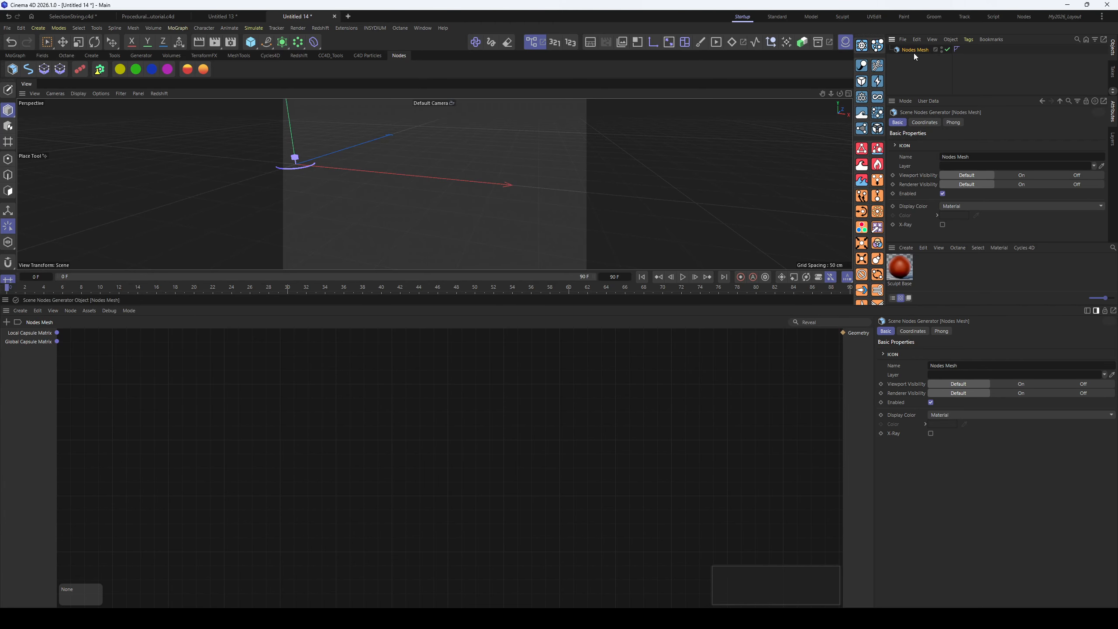
key(shift+c)
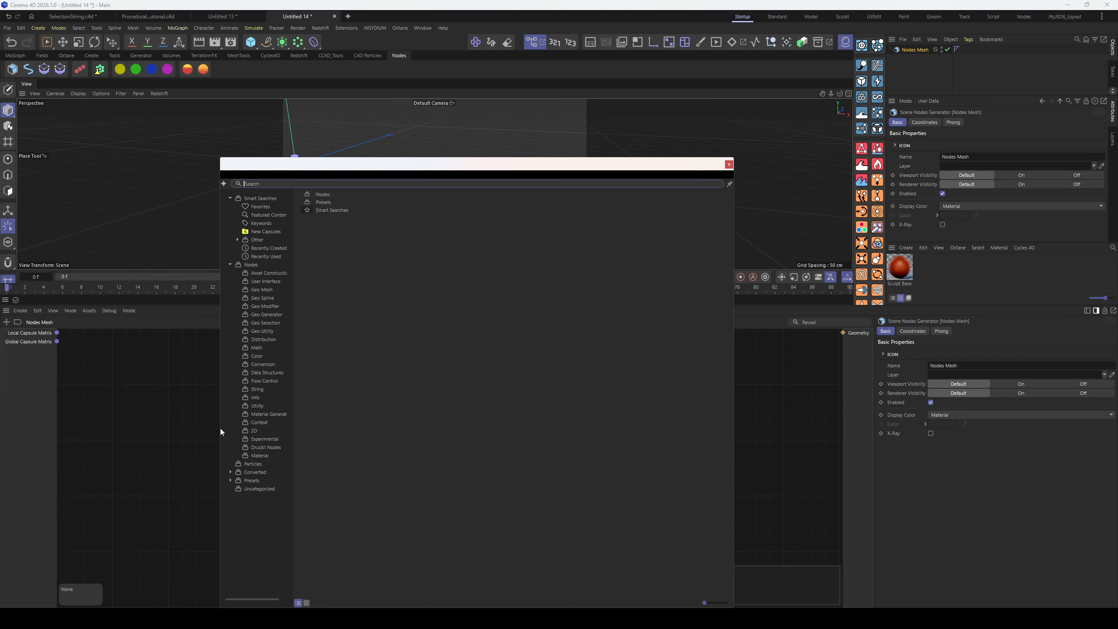
text(cube)
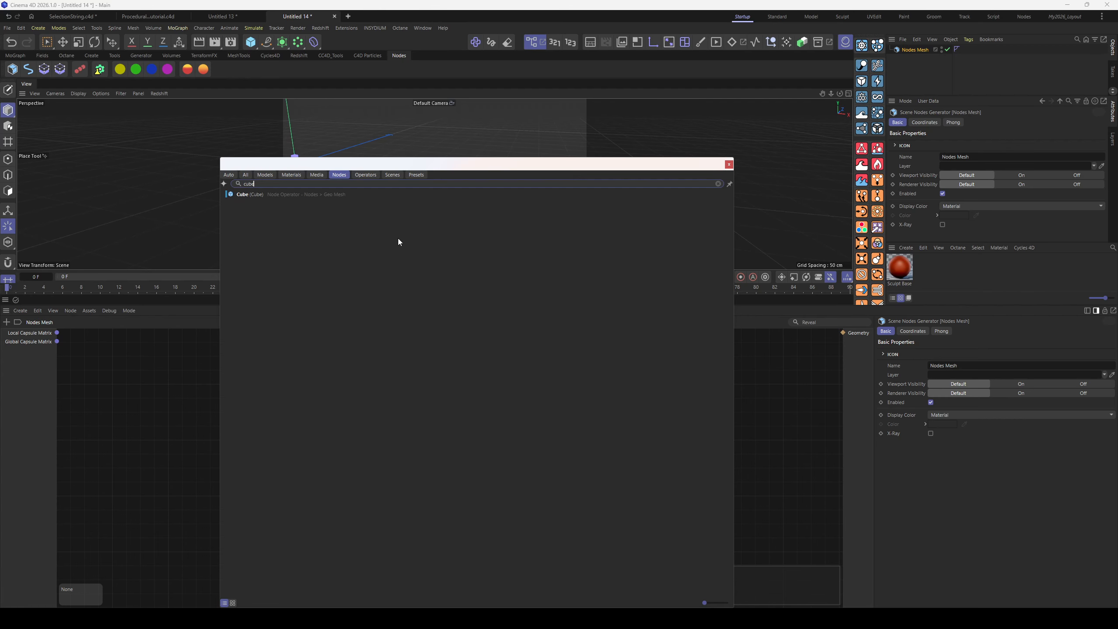
double_click(248, 195)
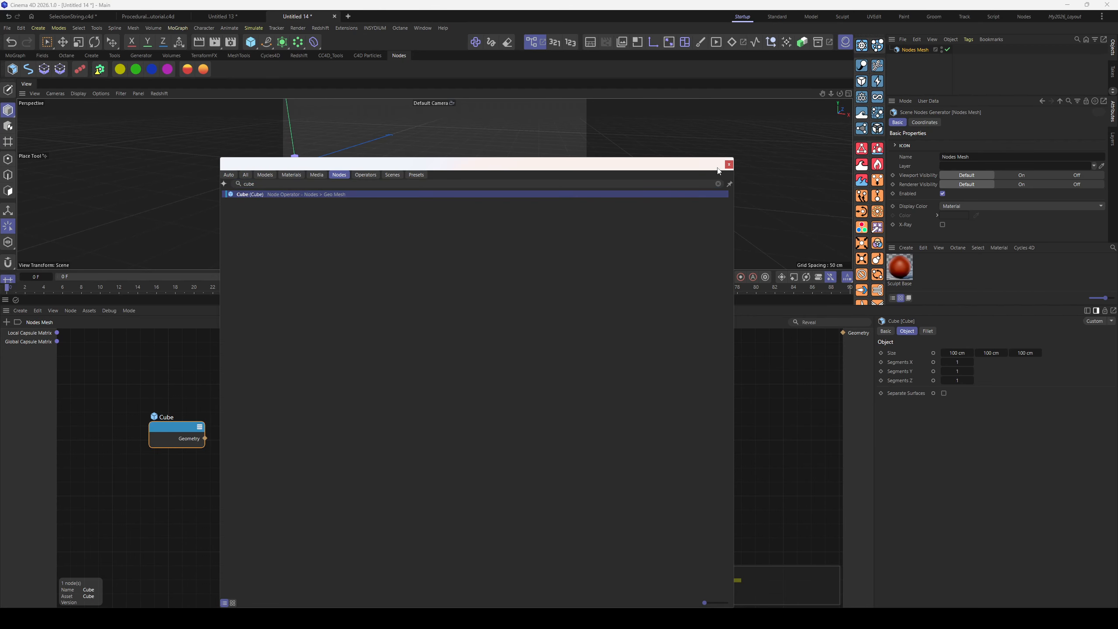
click(729, 164)
drag(162, 433, 842, 333)
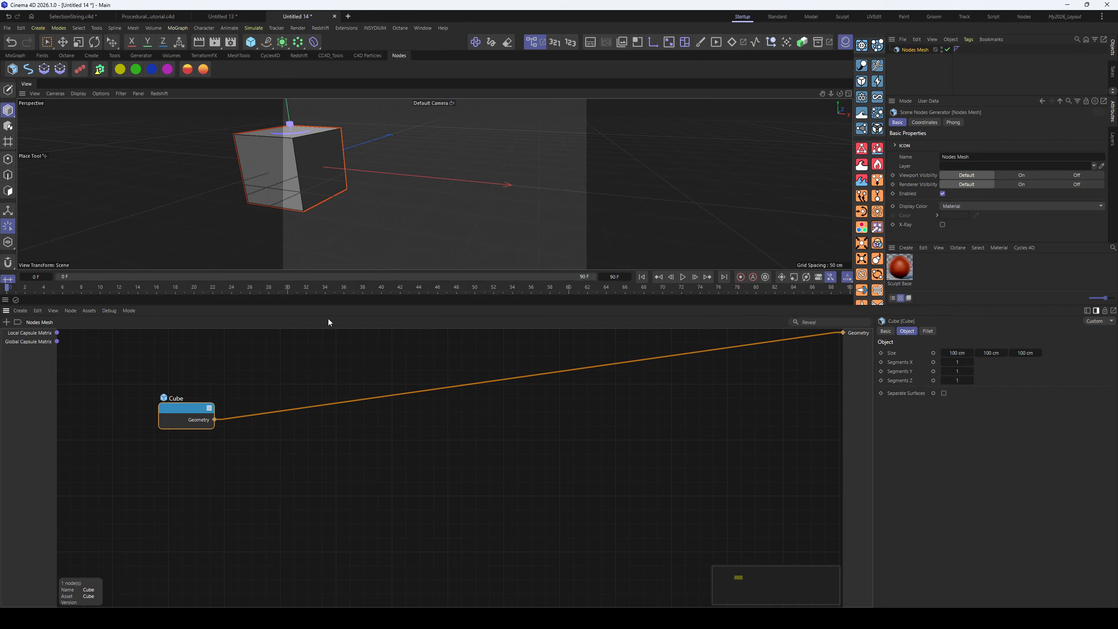
drag(311, 157, 334, 167)
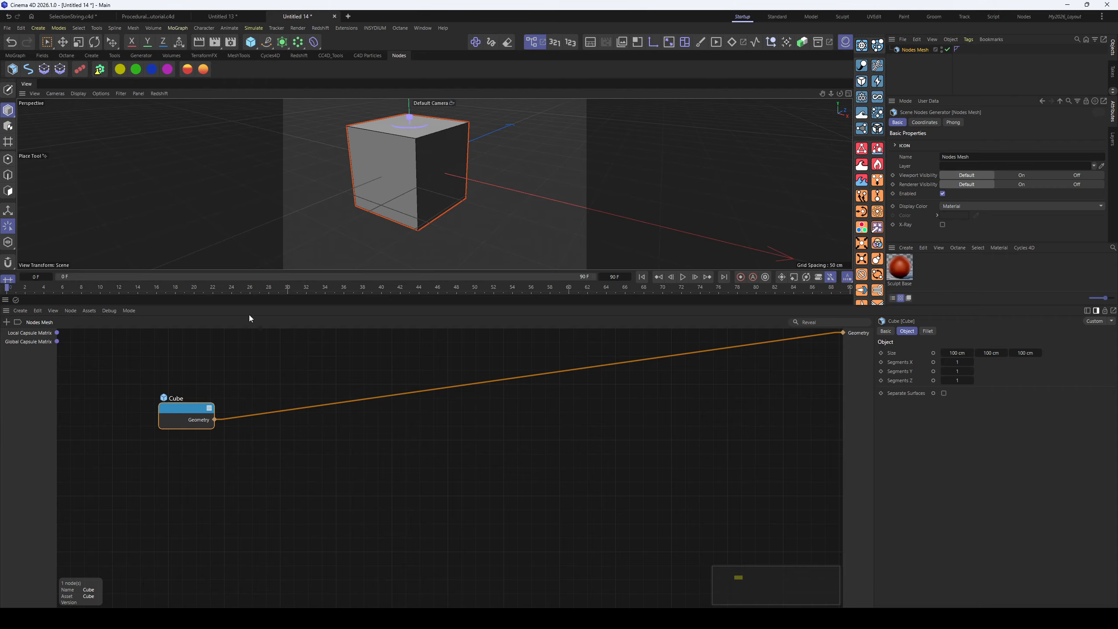
Reposition the Cube node in the Nodes Mesh graph, disconnect it from the Geometry output, and delete it
drag(175, 408, 175, 491)
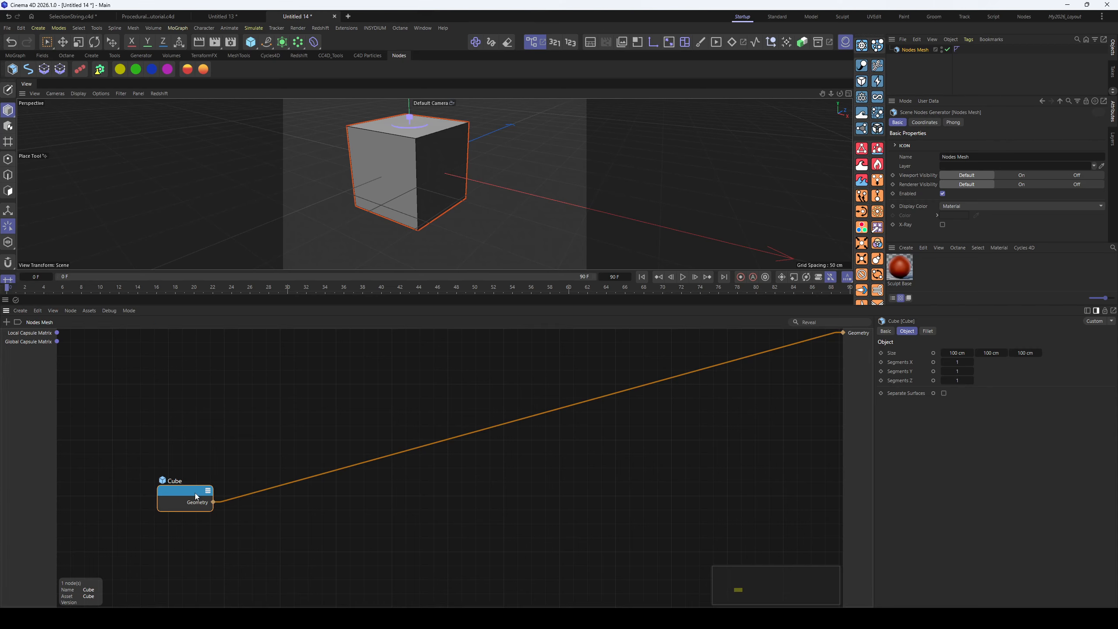
drag(194, 493, 242, 478)
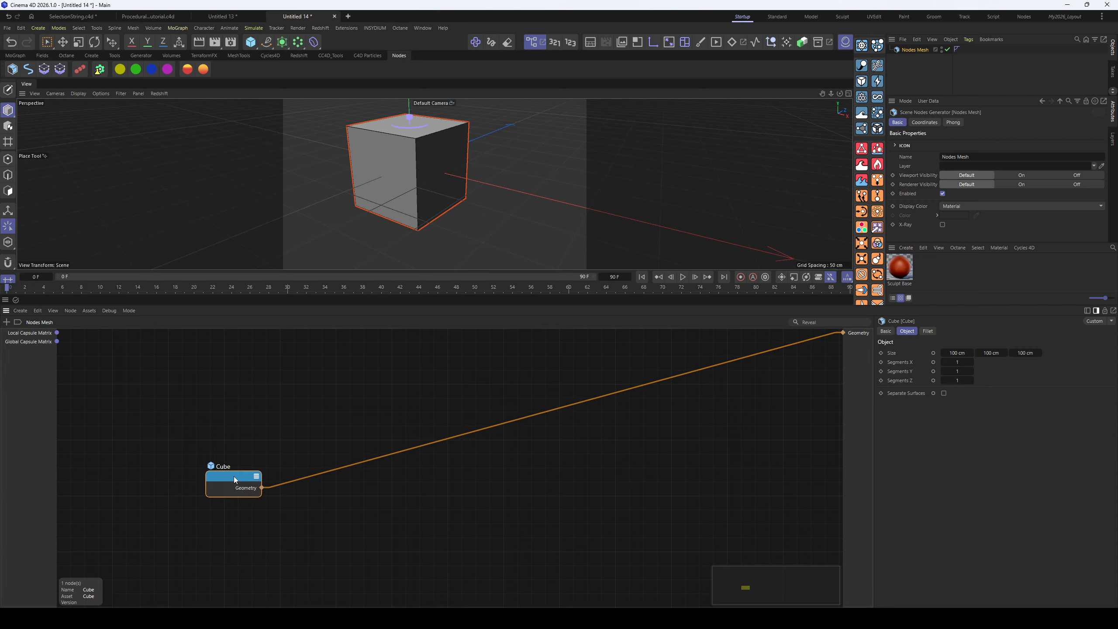
double_click(813, 341)
drag(235, 473, 245, 474)
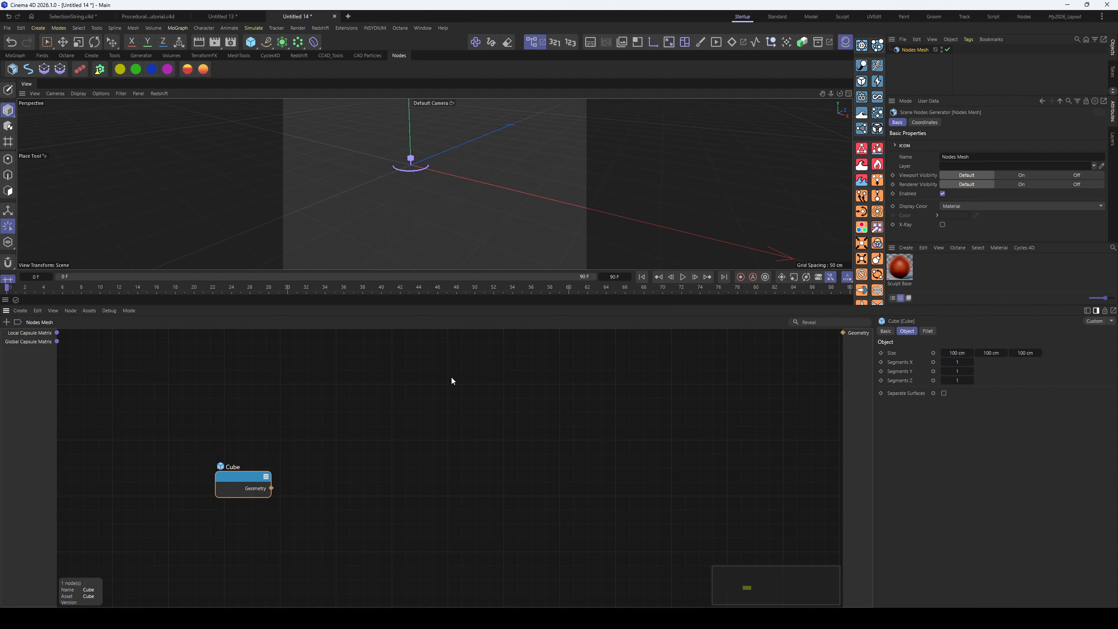
key(Delete)
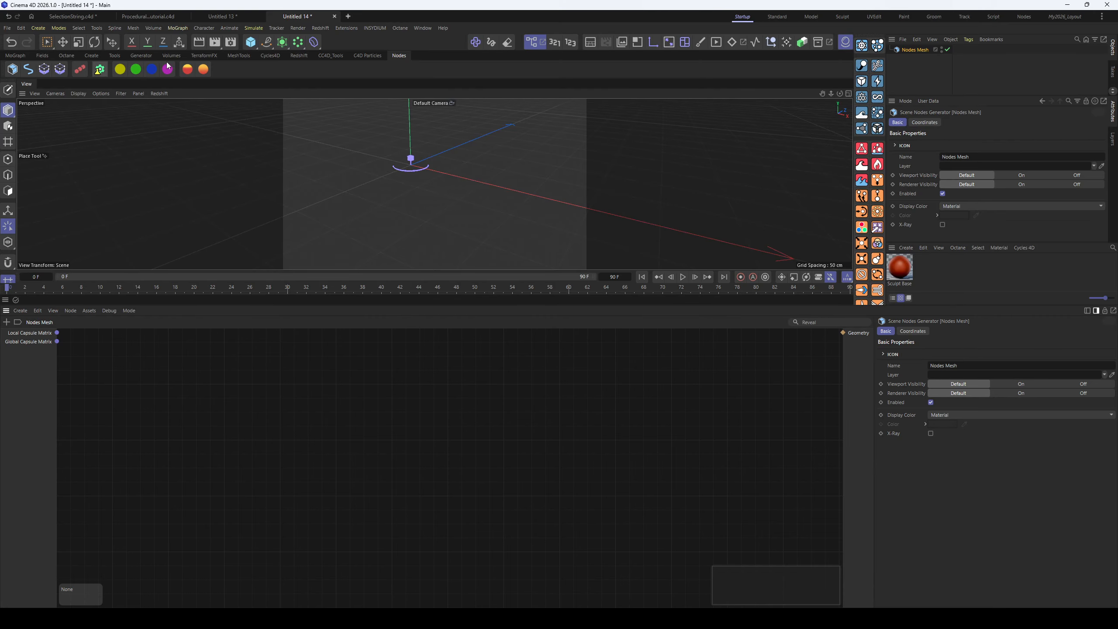
Add an Object Group generator to the scene, deselect it, and hide the node editor
click(102, 72)
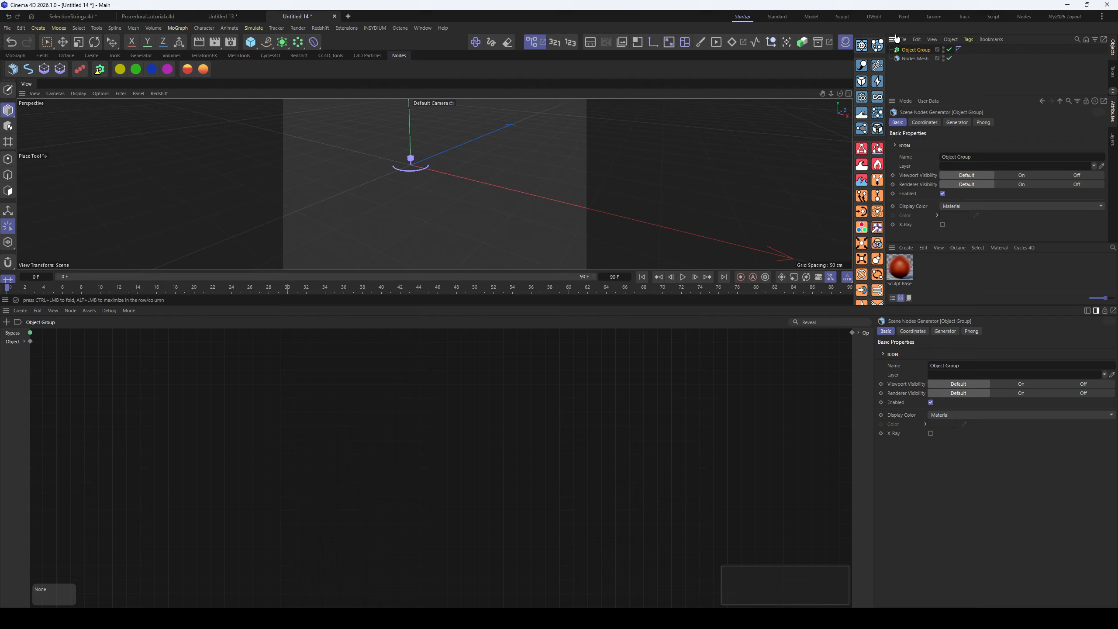
click(908, 83)
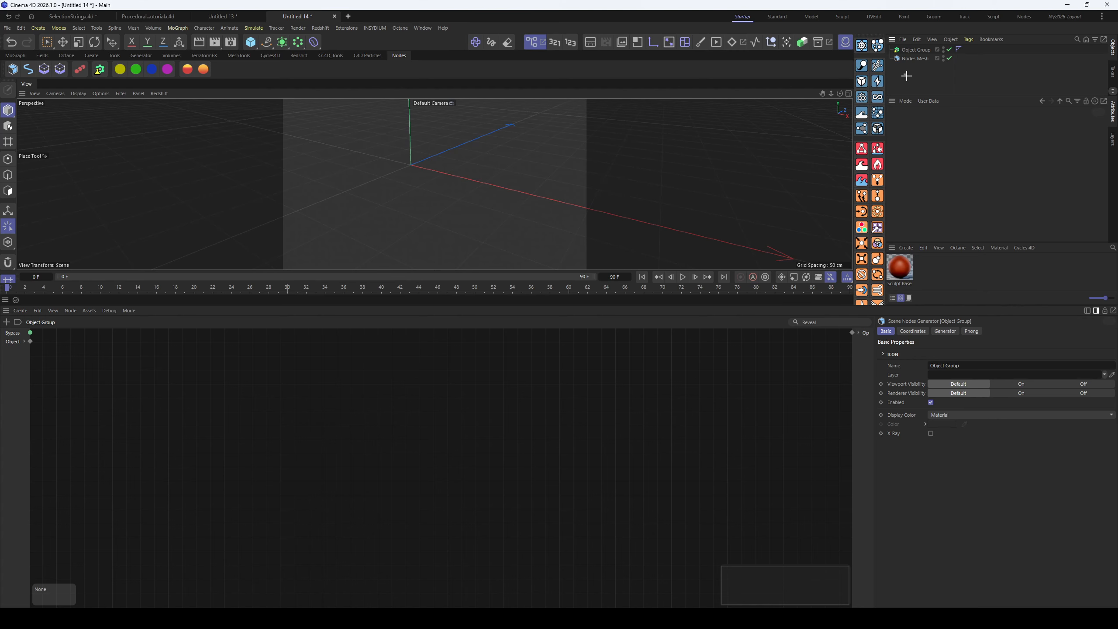
click(532, 44)
click(532, 43)
click(532, 43)
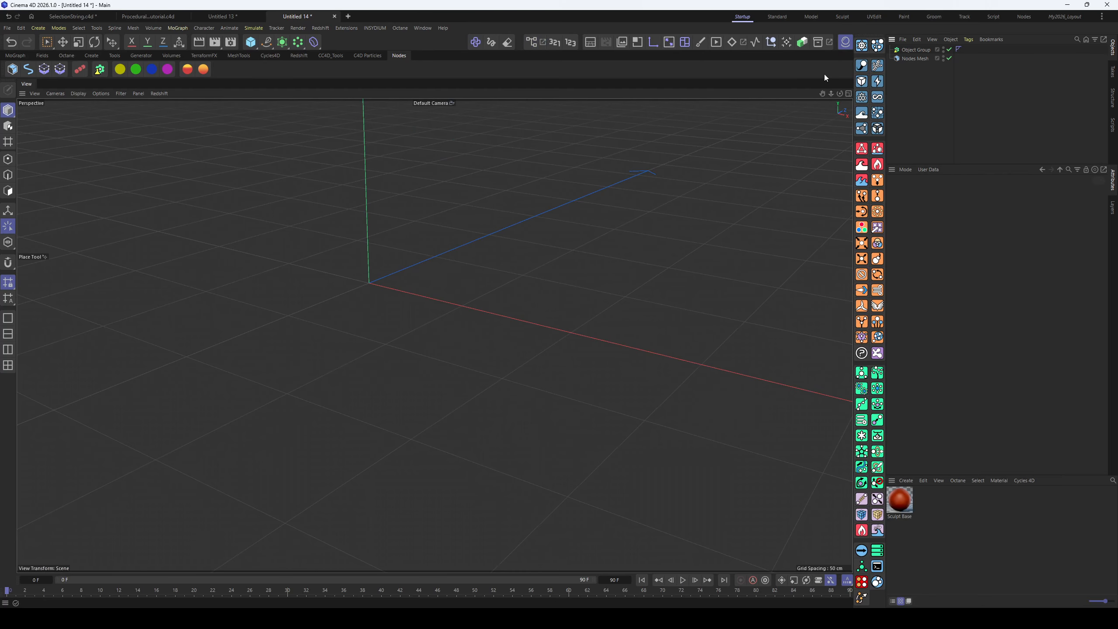
Delete the Object Group and Nodes Mesh from the scene and leave the node editor hidden
click(915, 50)
key(Delete)
click(528, 43)
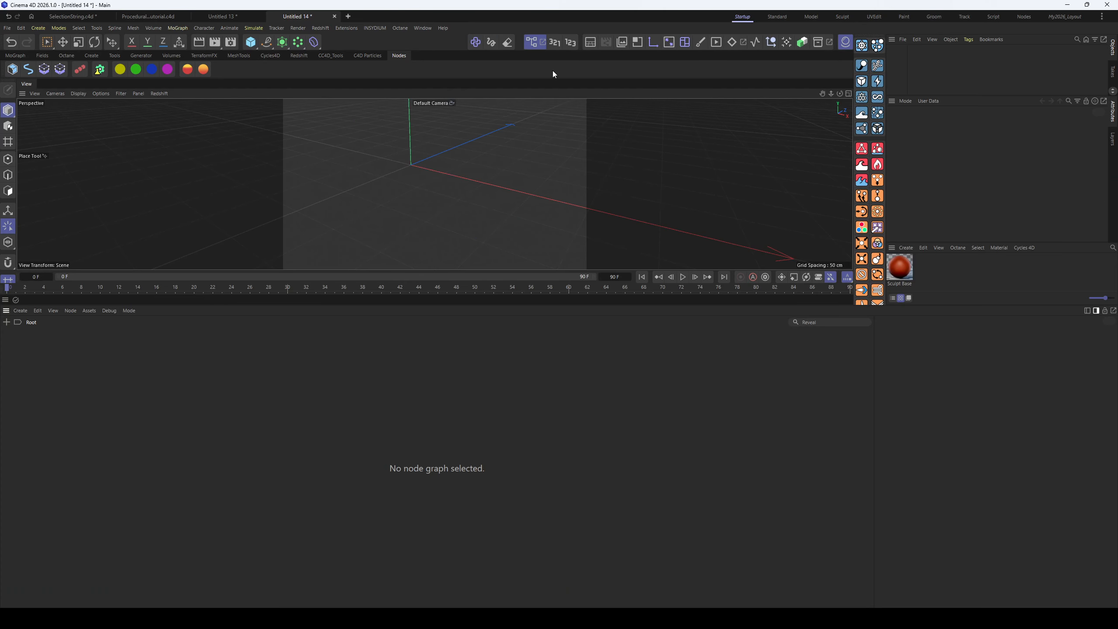
click(534, 44)
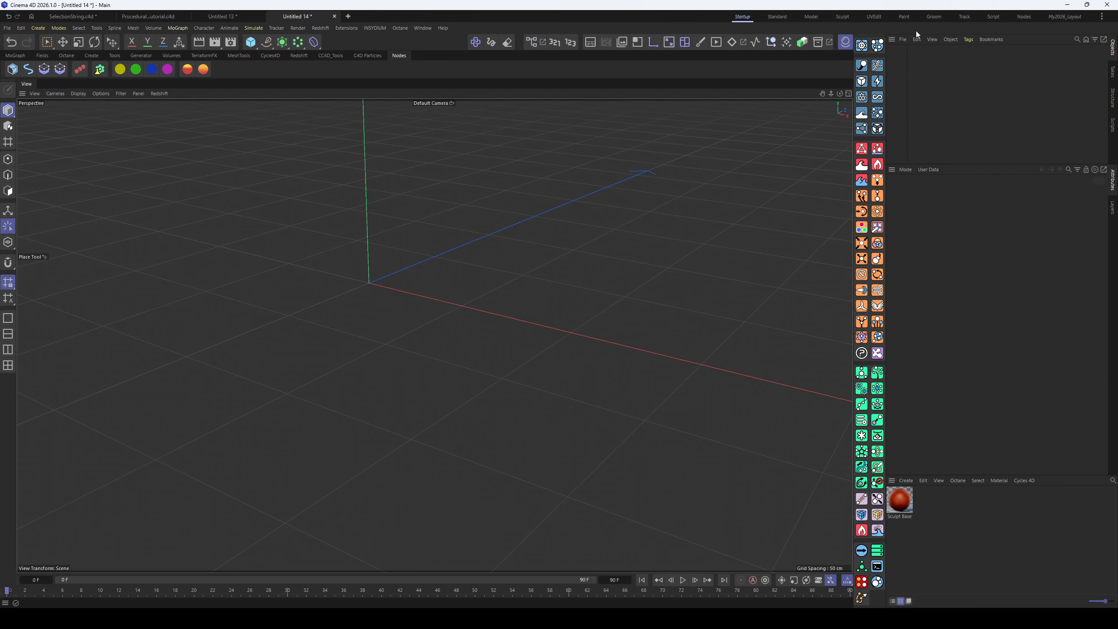
Create a new project and show its Scene Nodes graph in Scene mode, with the Scene Root node moved aside for space
click(348, 17)
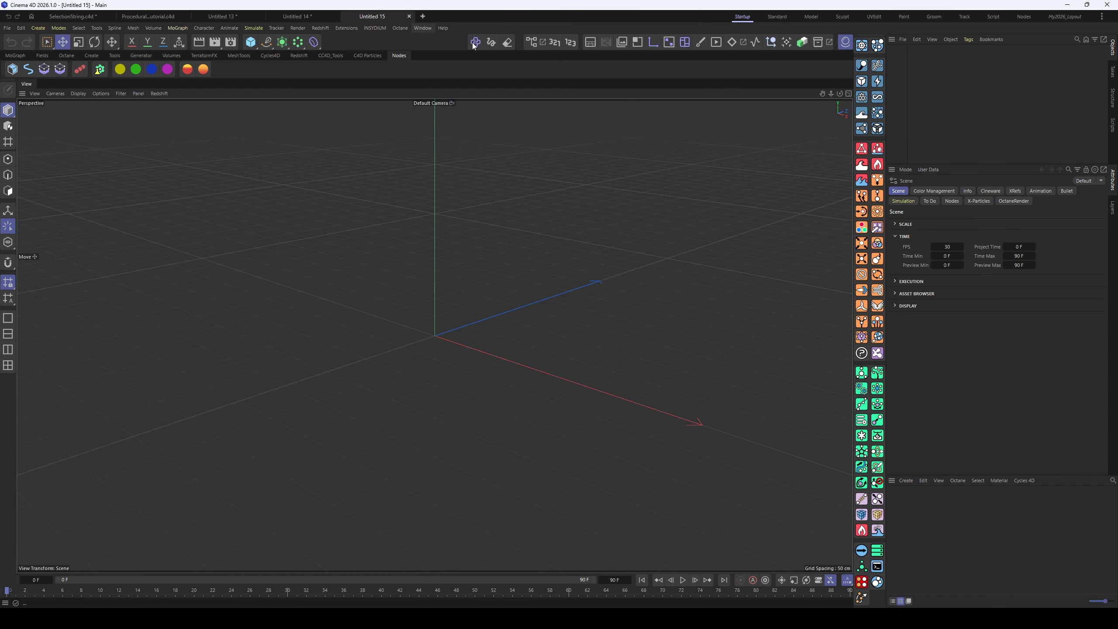
click(533, 43)
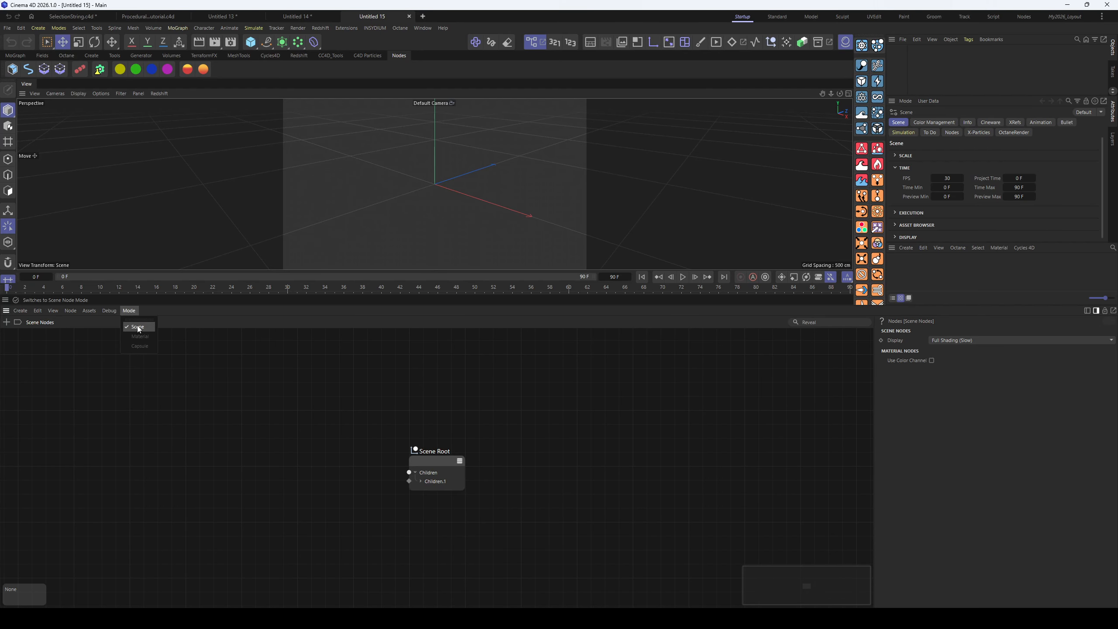
drag(422, 458, 690, 429)
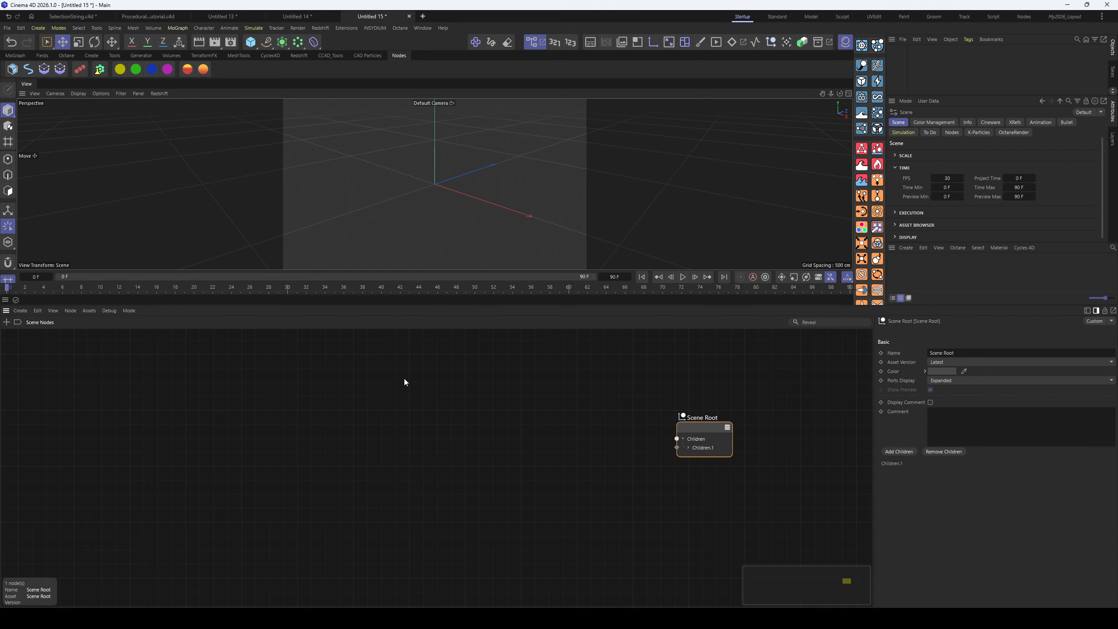
click(129, 311)
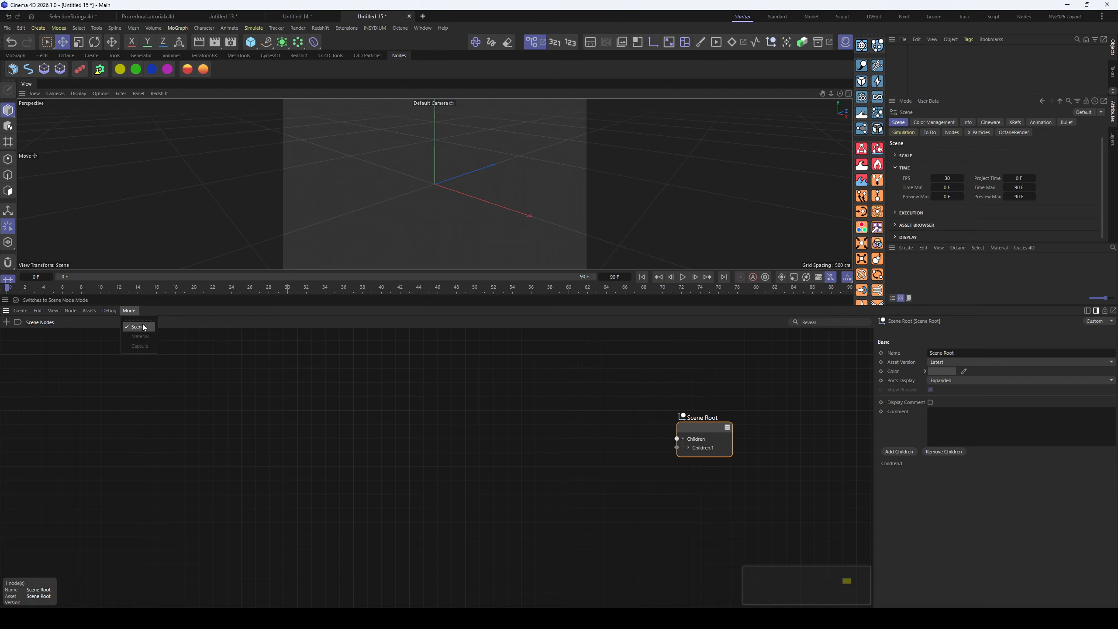
click(144, 328)
click(175, 424)
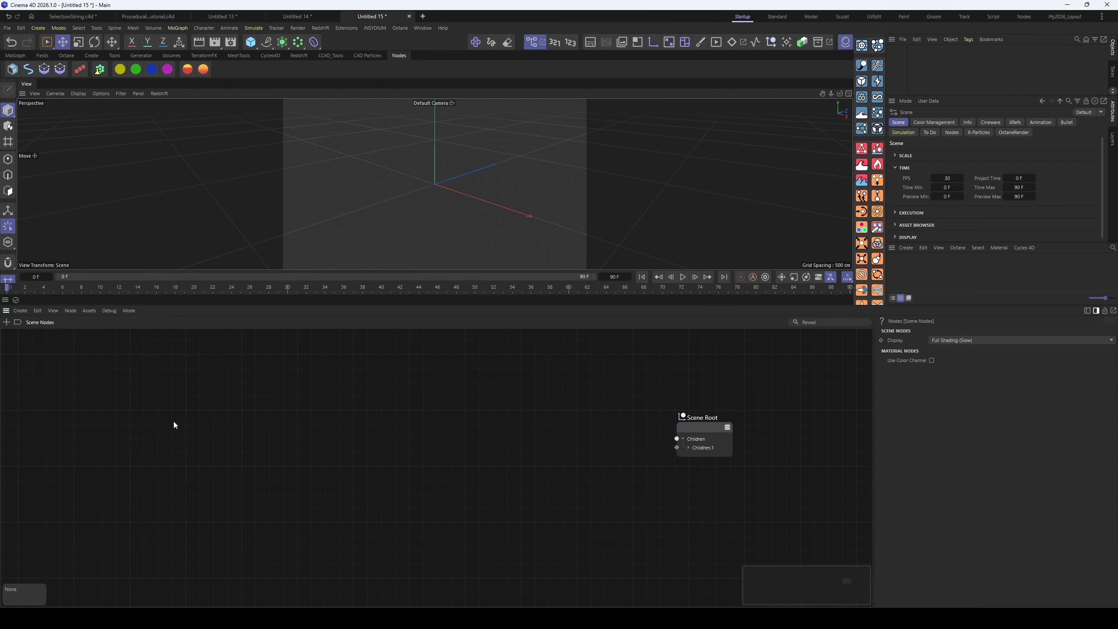
Add a Cube node to the Scene Nodes graph and connect its Geometry output to the Scene Root's child input
key(shift+c)
text(ube)
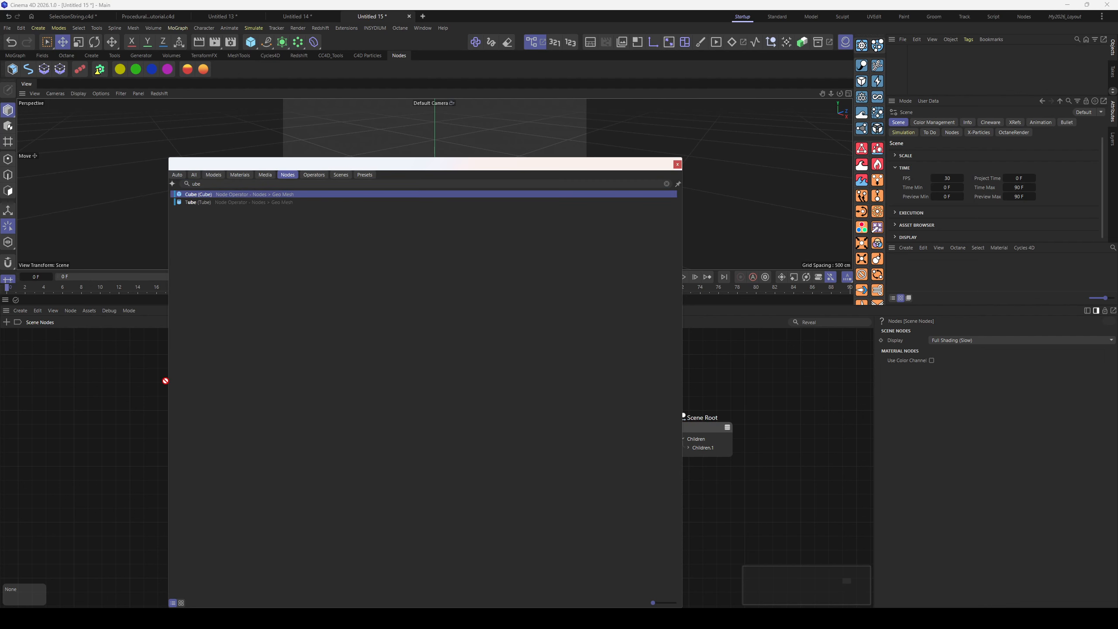
key(Return)
click(678, 164)
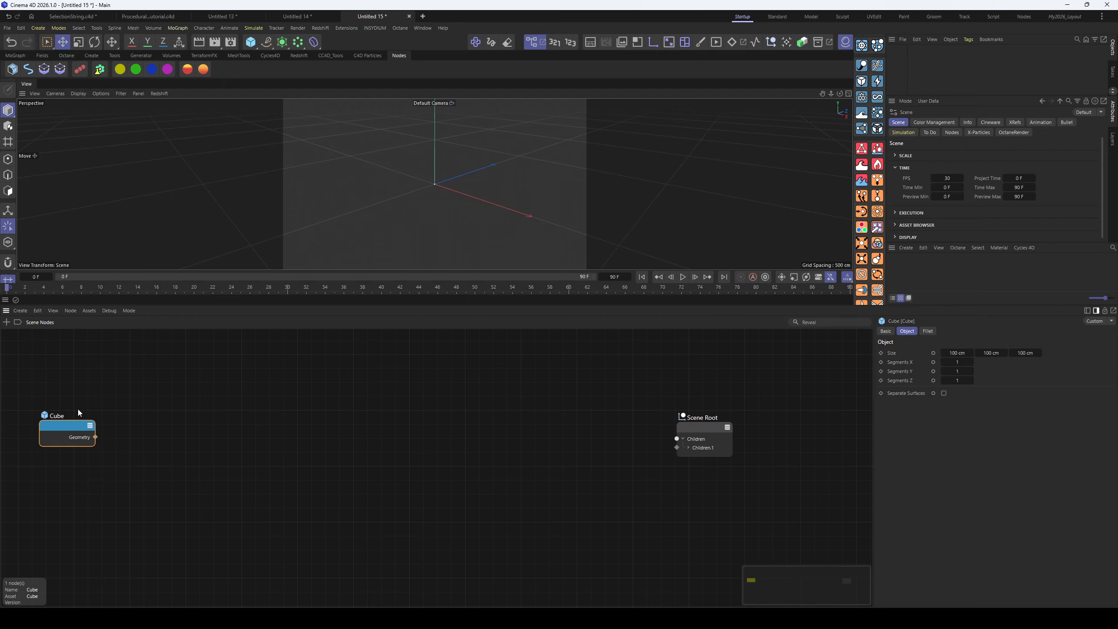
drag(77, 425, 678, 450)
Spread out the Cube and Geometry Op nodes away from the Scene Root and inspect the cube in the viewport
drag(488, 451, 370, 449)
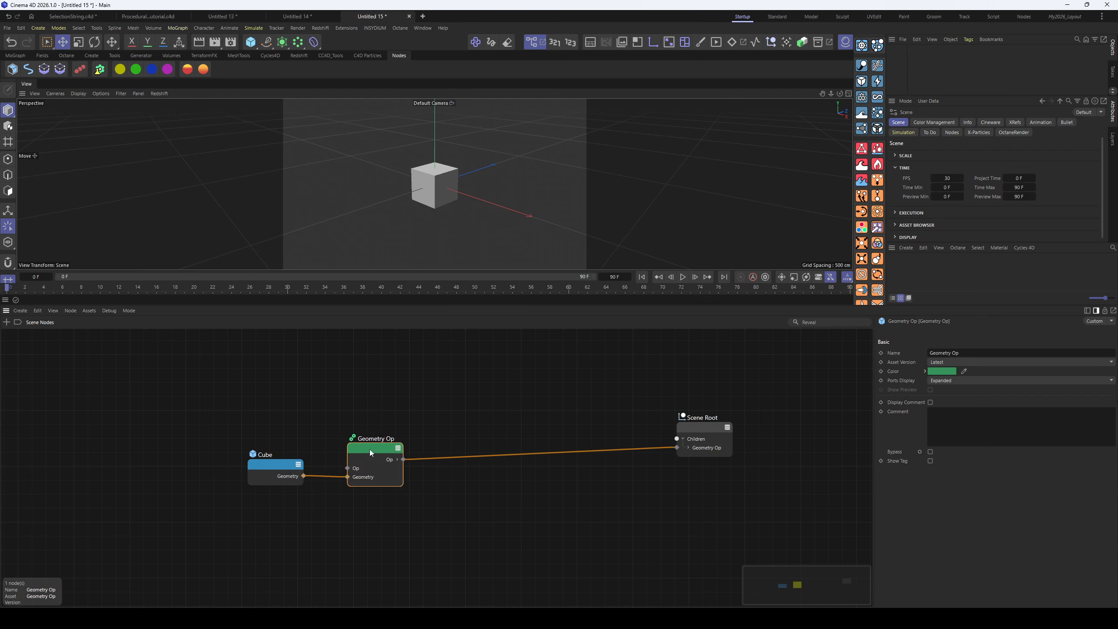
drag(283, 464, 213, 485)
drag(349, 458, 315, 453)
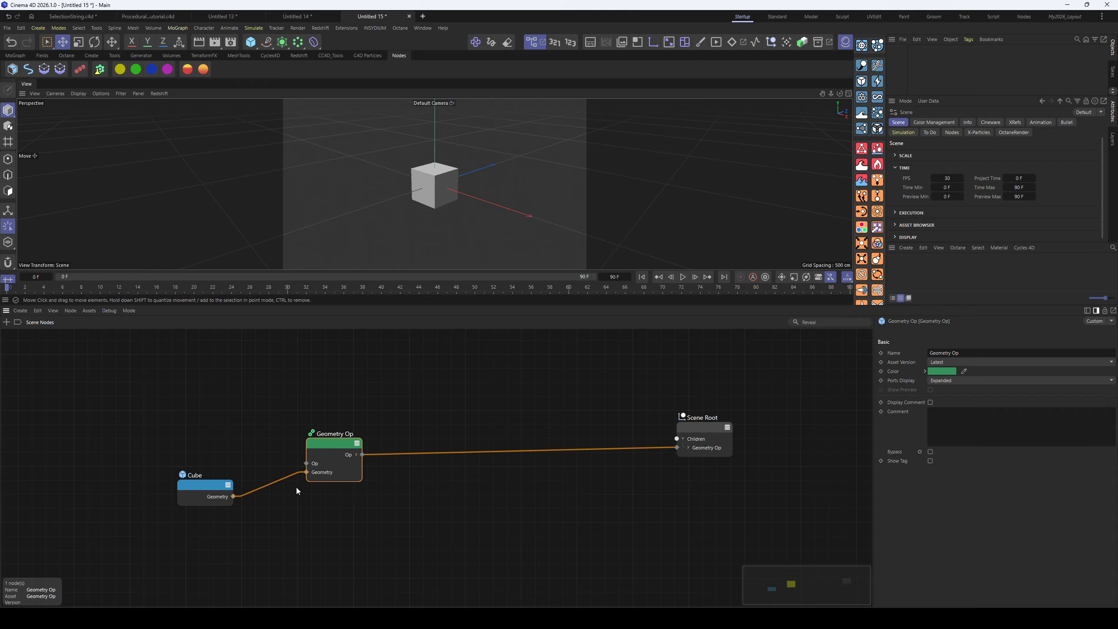
alt+drag(411, 198, 445, 194)
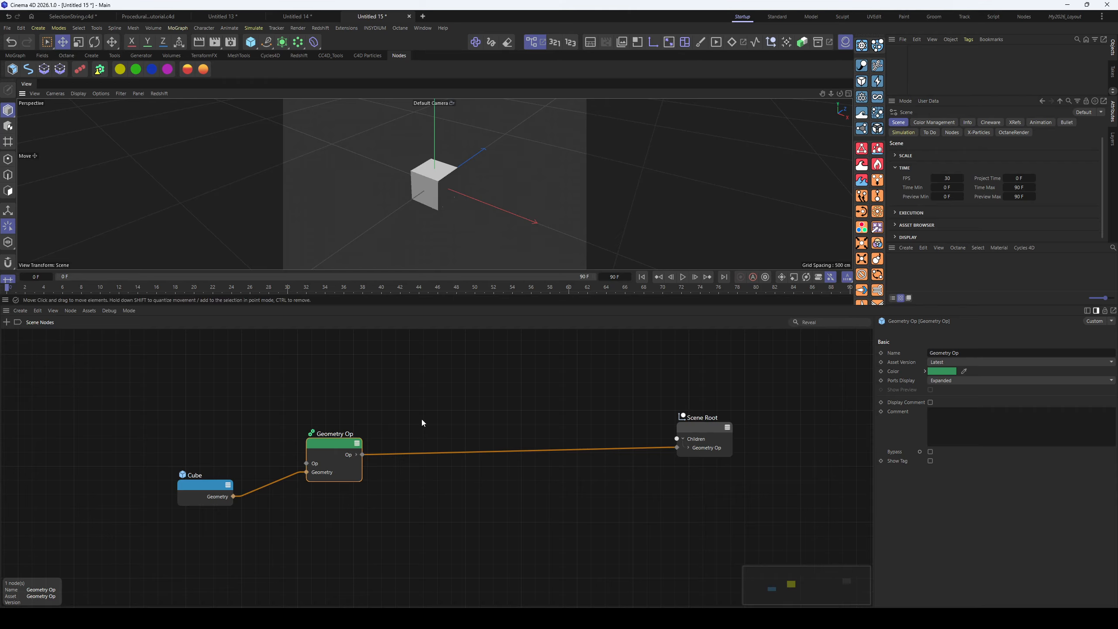
alt+drag(441, 229, 431, 206)
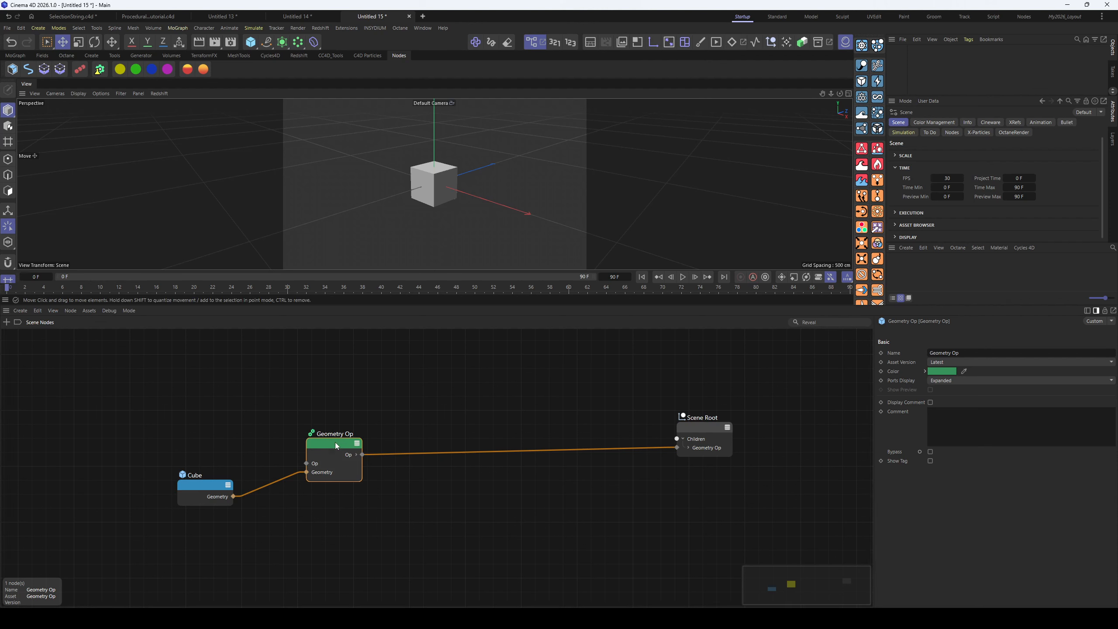
drag(336, 442, 290, 439)
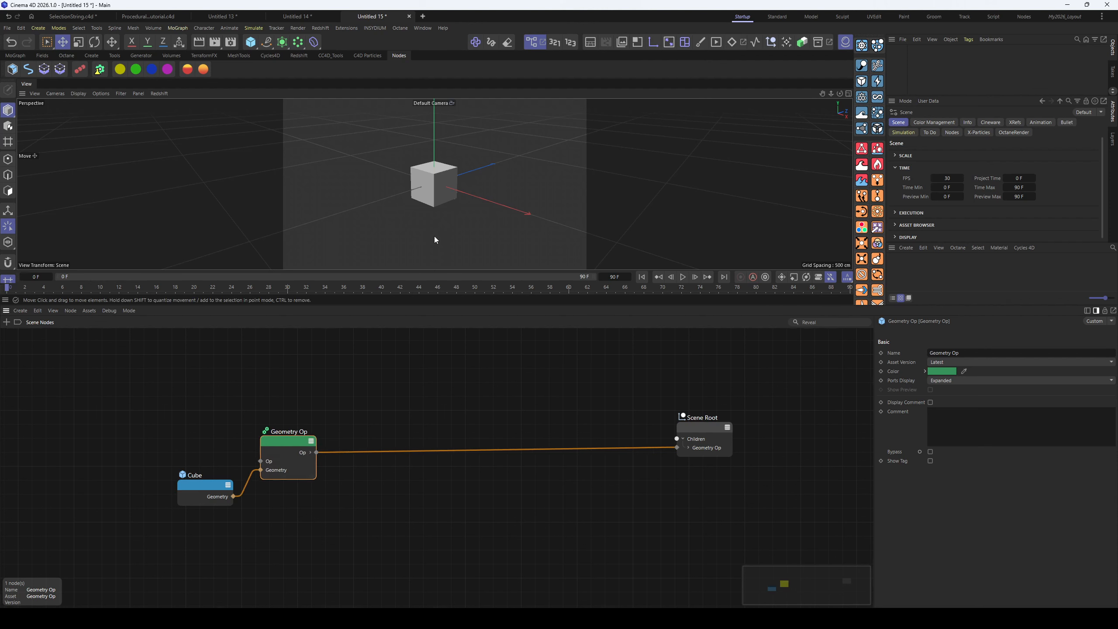
drag(286, 446, 315, 444)
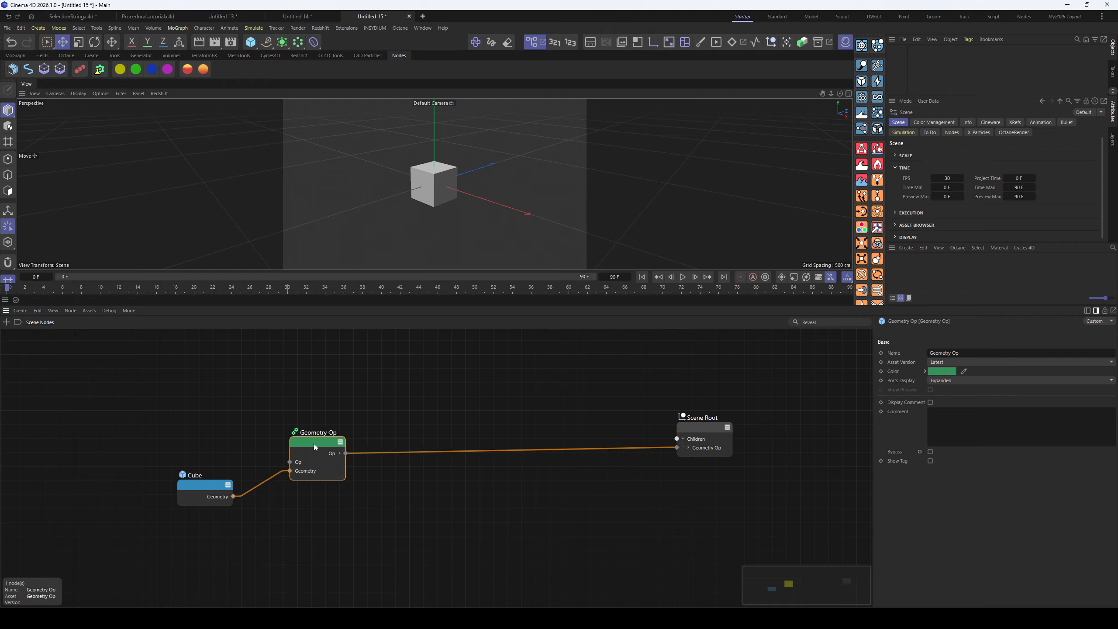
Line up the Cube and Geometry Op nodes so that the geometry connection runs nearly straight
drag(209, 488, 209, 471)
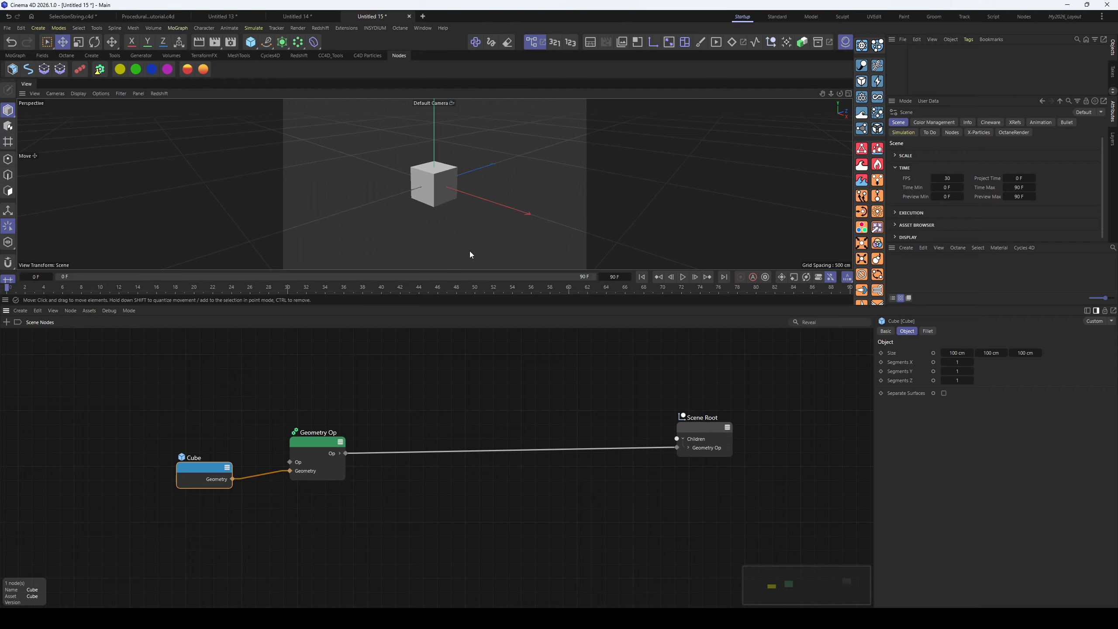
drag(207, 467, 189, 441)
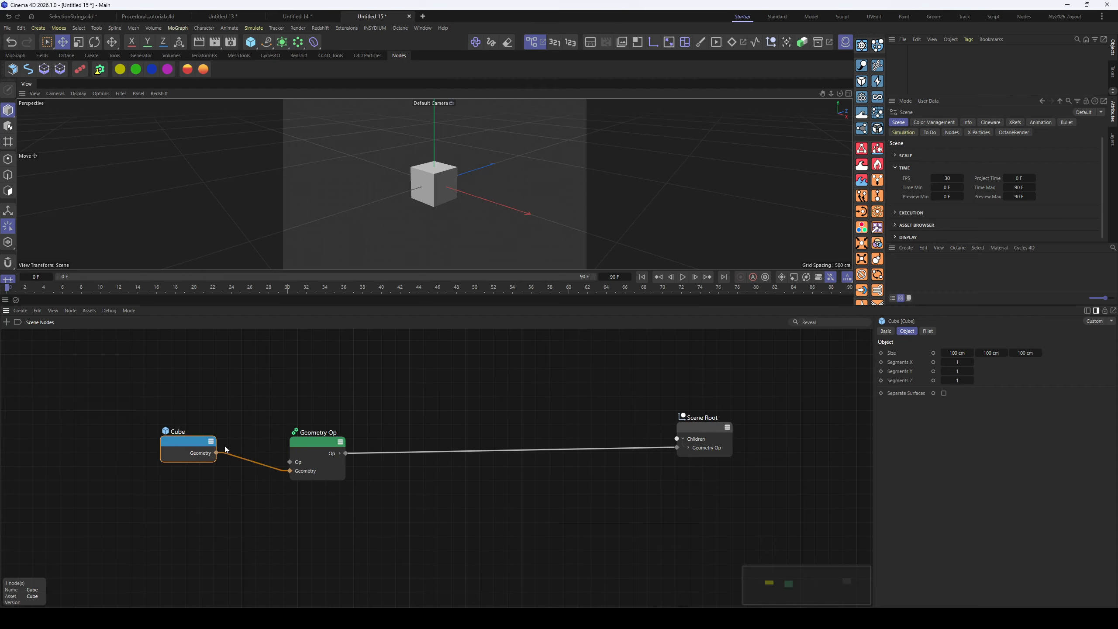
drag(303, 442, 297, 431)
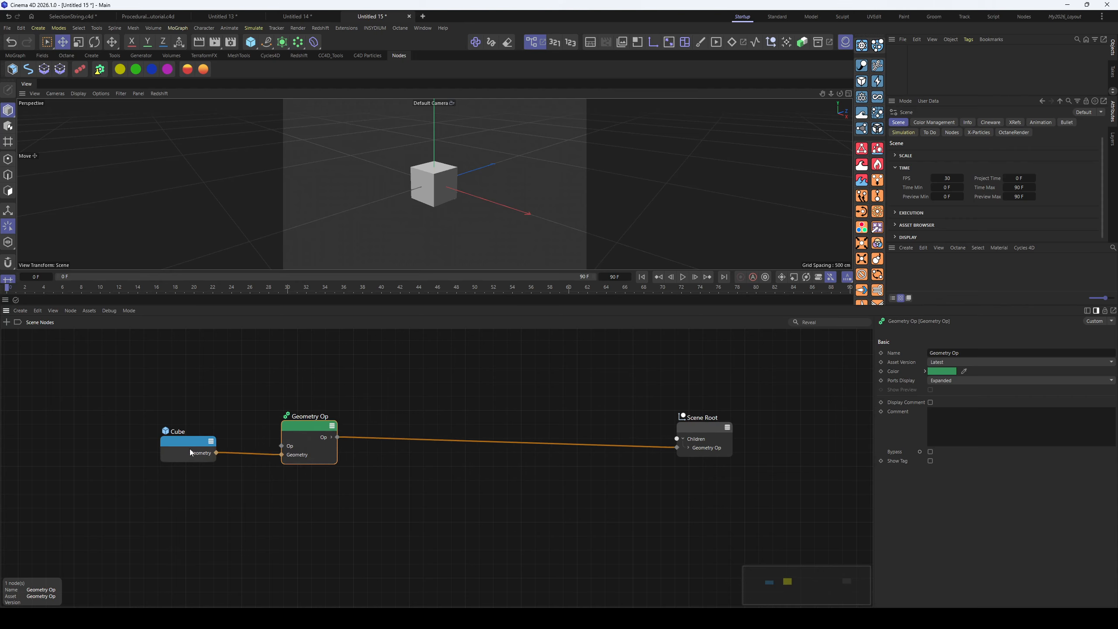
drag(188, 451, 184, 457)
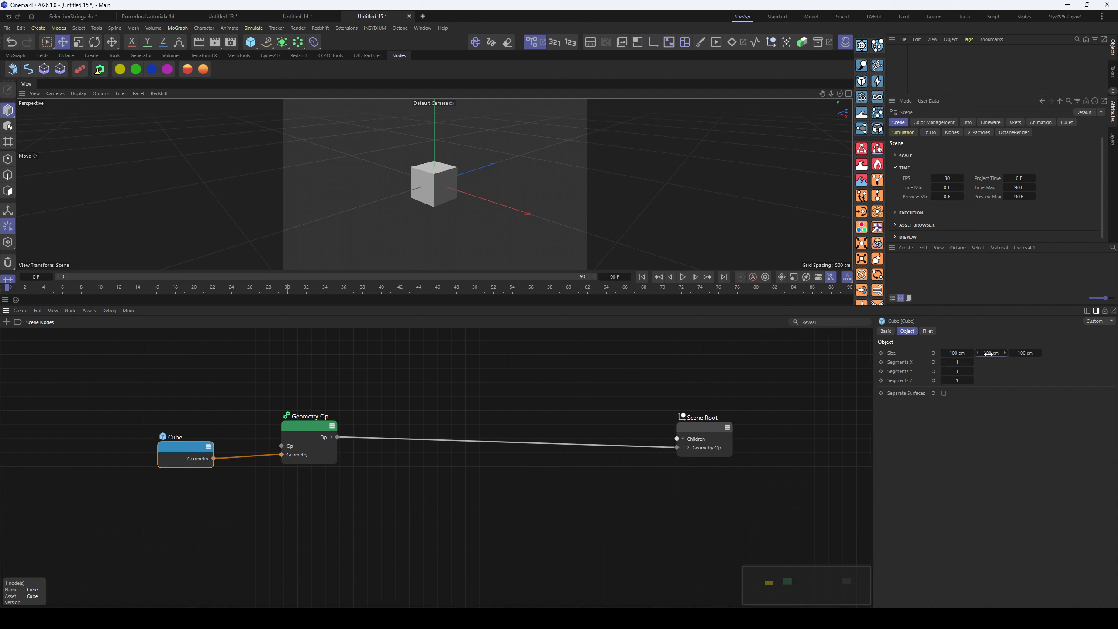
Try changing the Cube node's Y size and undo the change
drag(989, 353, 988, 361)
key(ctrl+z)
Insert a Matrix Op node into the connection between the Geometry Op and the Scene Root, adjusting both nodes' positions to make room
drag(306, 421, 283, 421)
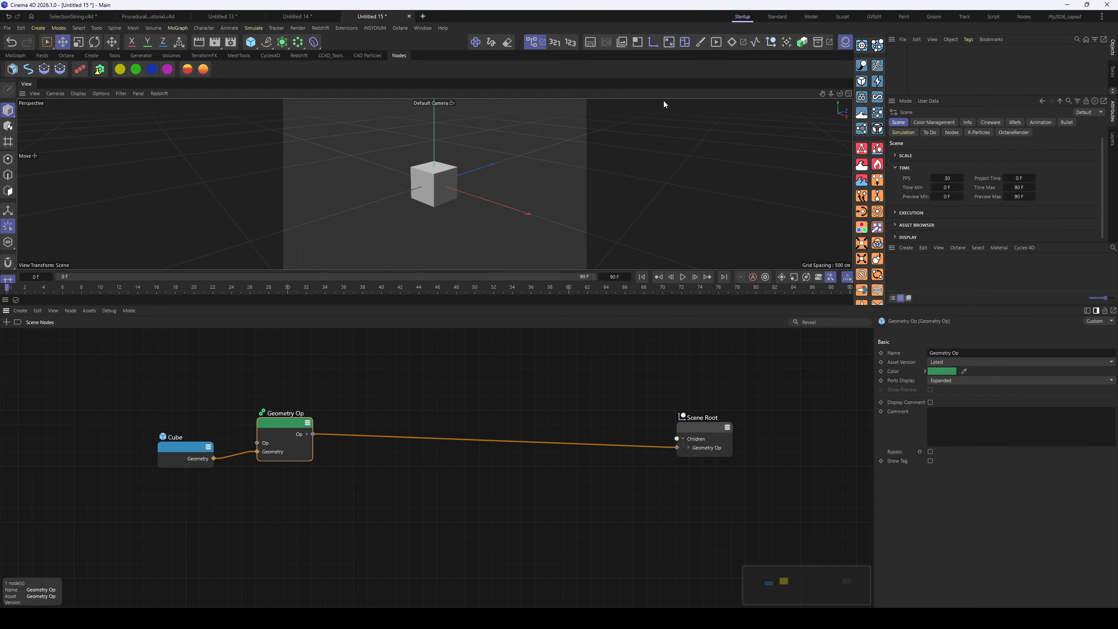
click(325, 419)
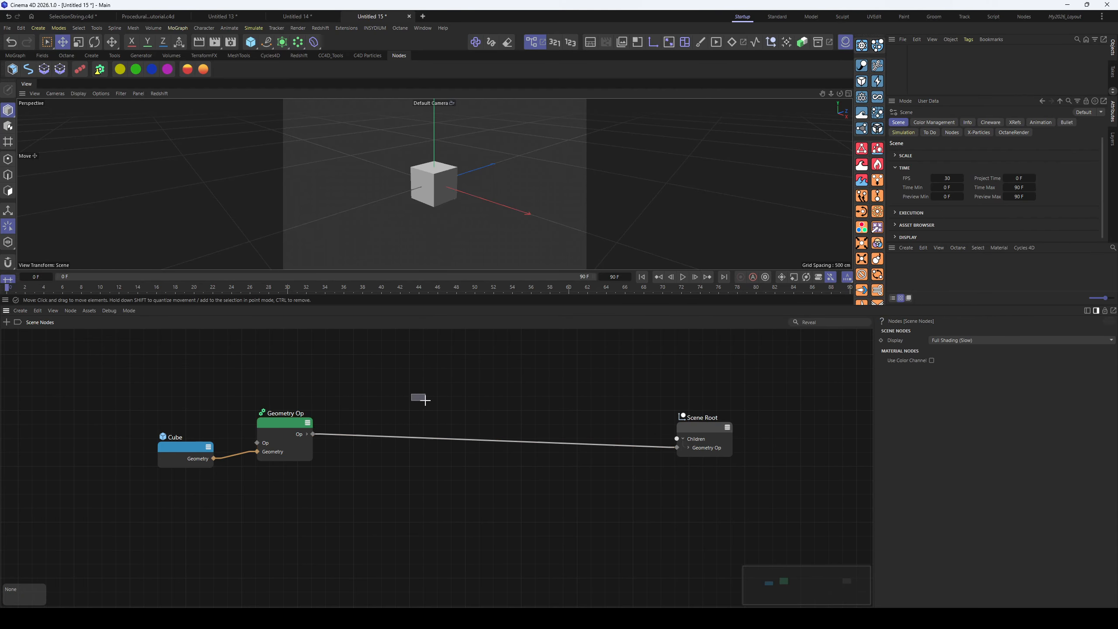
double_click(519, 418)
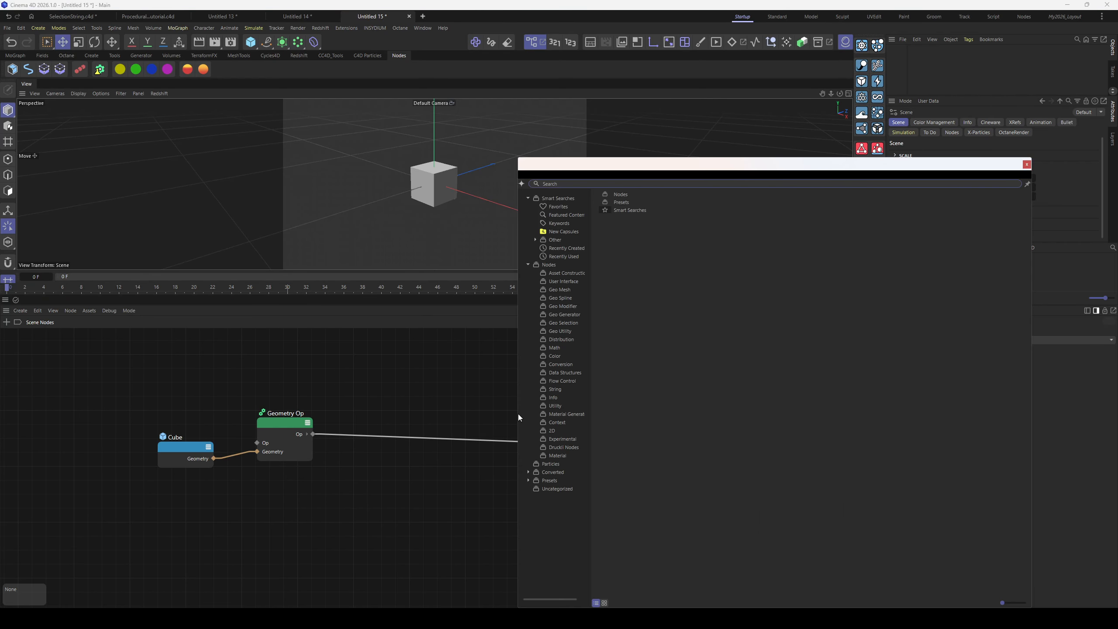
text(matrix)
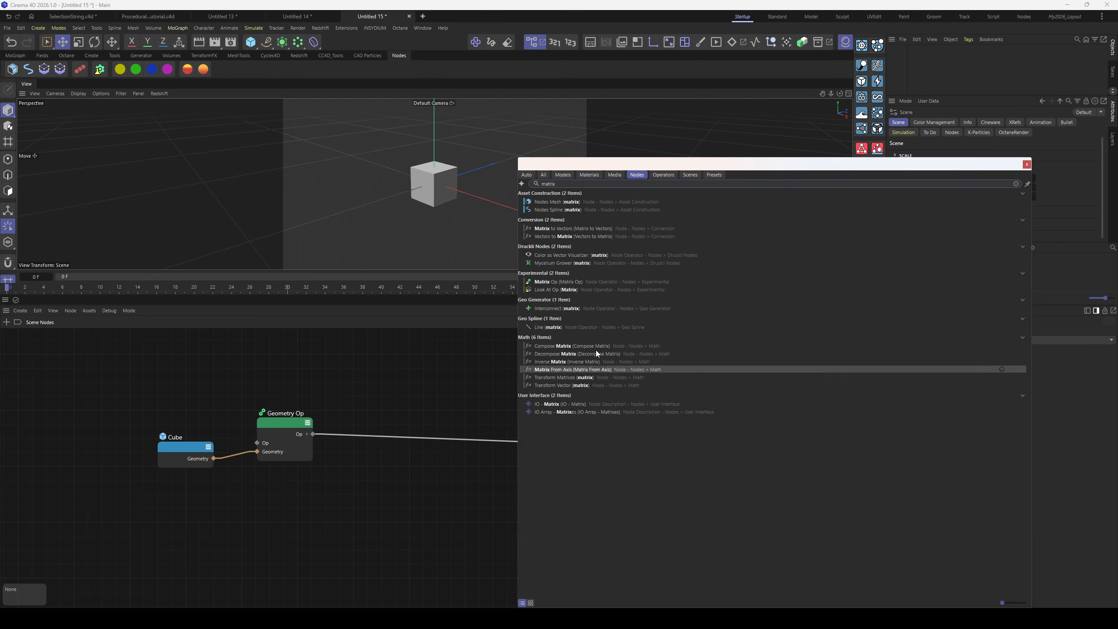
drag(557, 282, 454, 437)
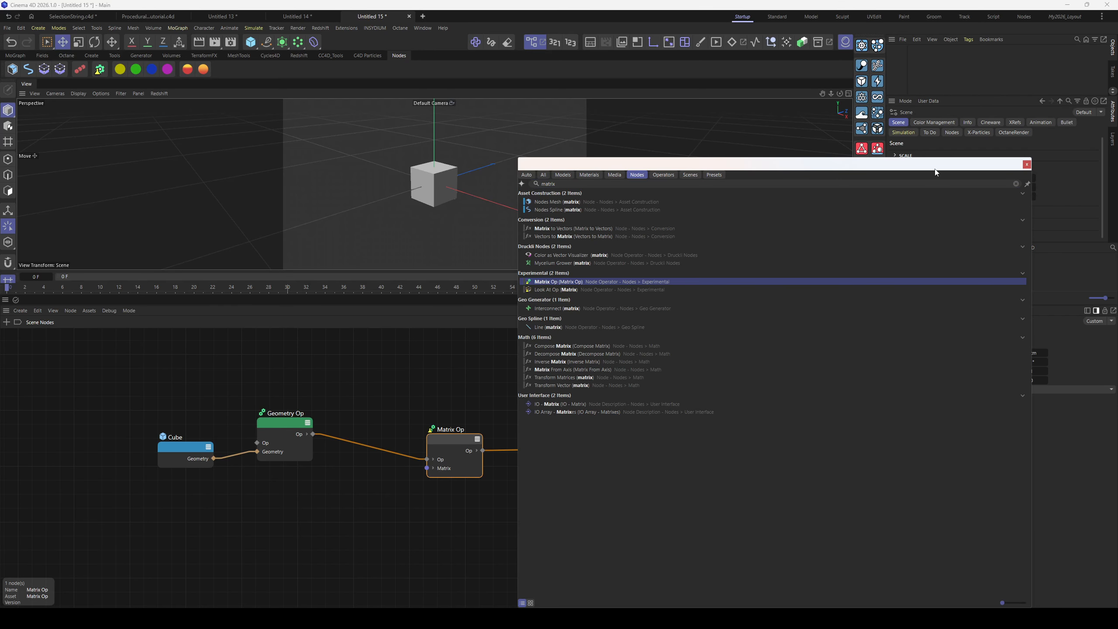
click(1026, 164)
drag(469, 435, 477, 404)
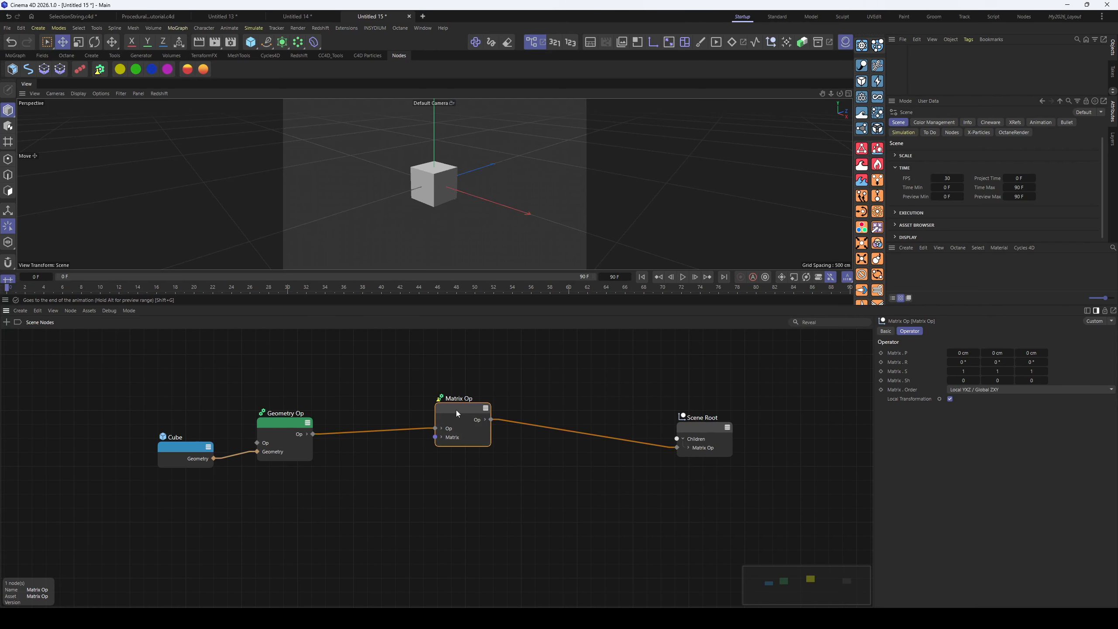
Try changing the Matrix Op's position and scale values and undo the changes
drag(994, 351, 969, 374)
key(ctrl+z)
key(ctrl+z)
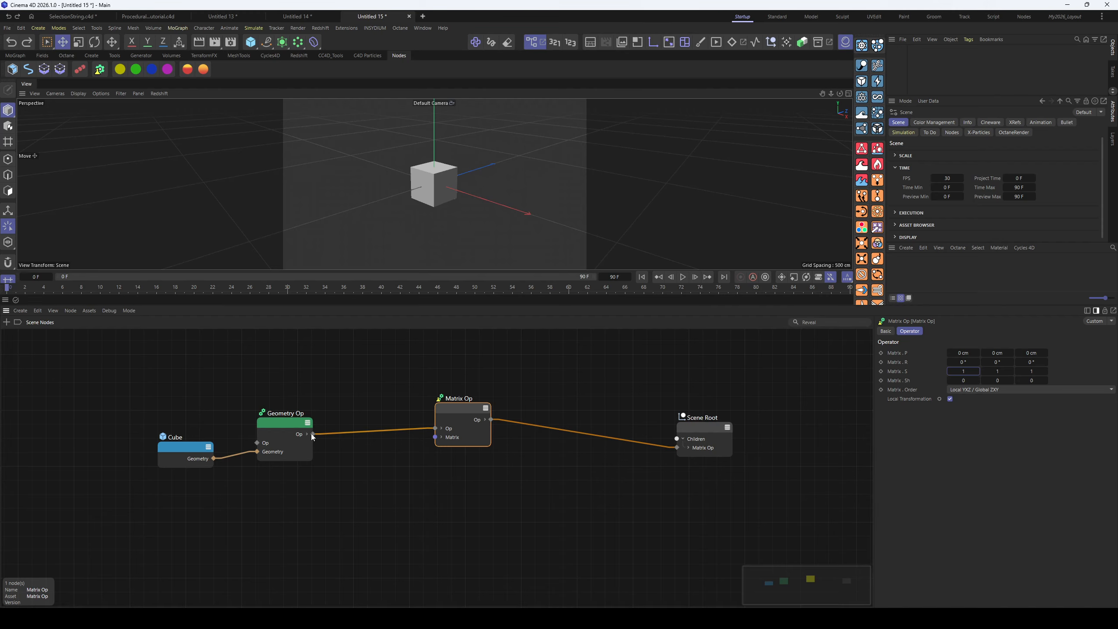
Gather the Matrix Op, Geometry Op and Cube nodes near the Scene Root and delete all three
drag(454, 403, 563, 432)
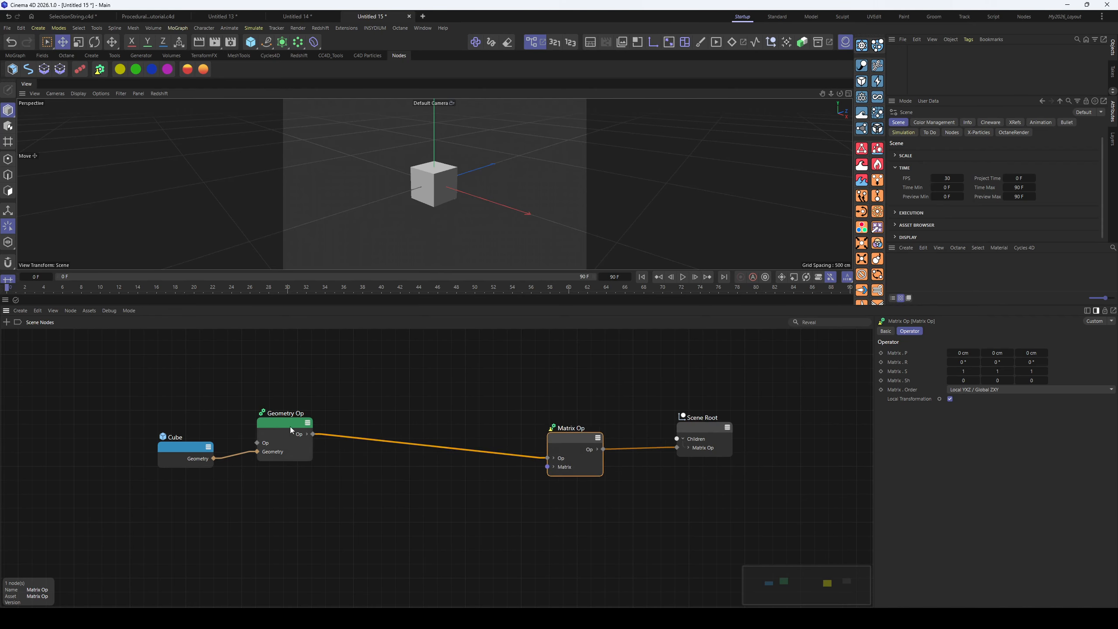
drag(290, 426, 487, 452)
drag(189, 450, 411, 515)
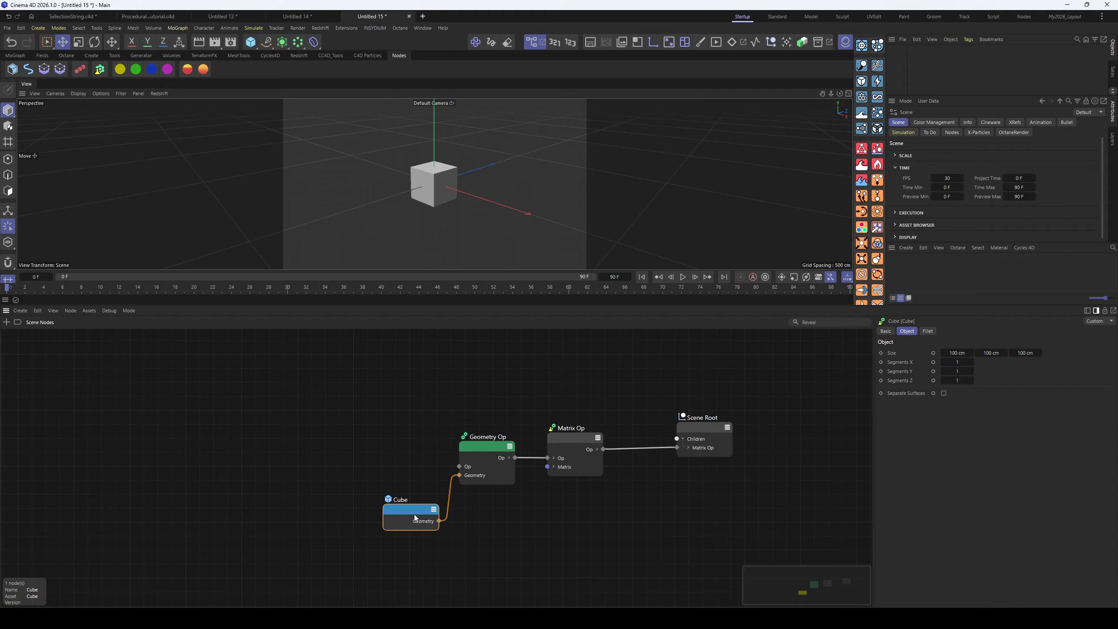
drag(415, 514, 416, 515)
drag(394, 400, 588, 598)
key(Delete)
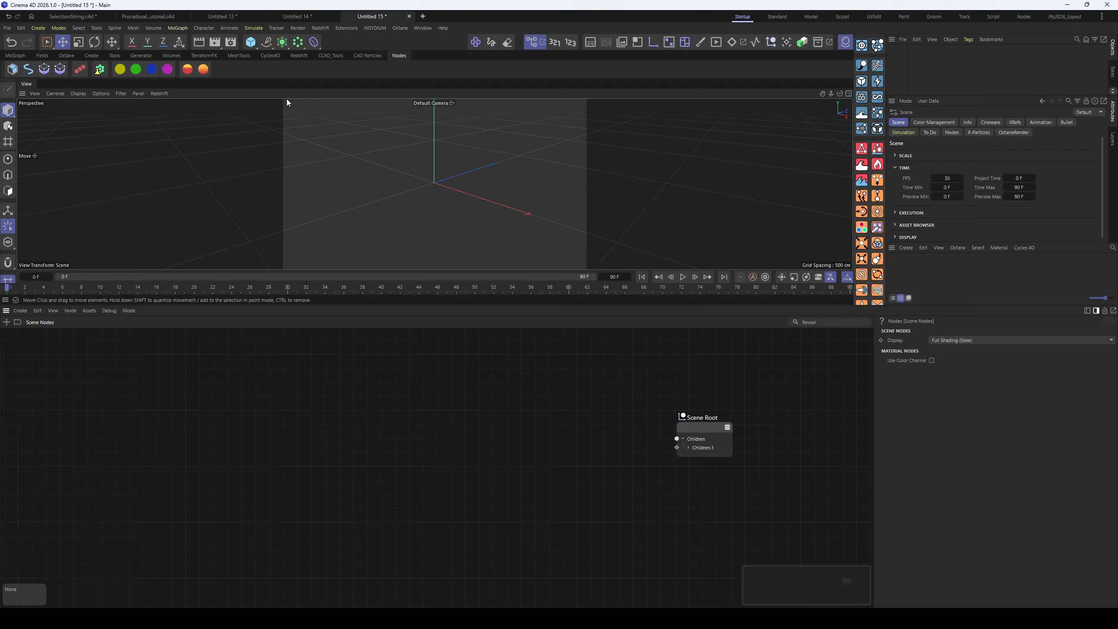
Create an Object Group capsule and add a Cube node to its graph
click(100, 69)
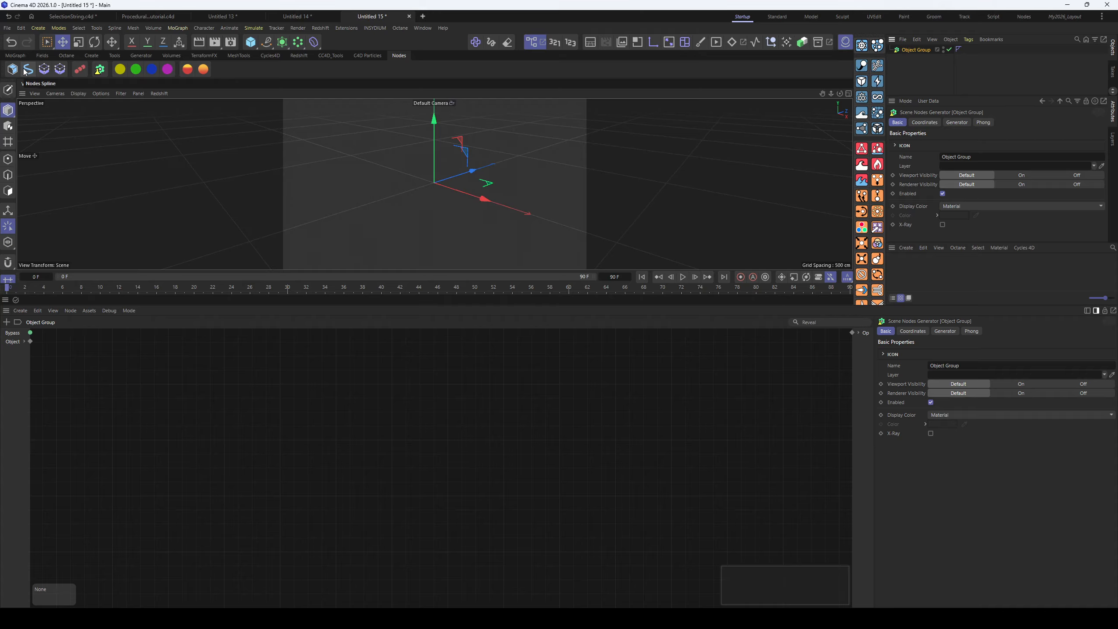
double_click(388, 397)
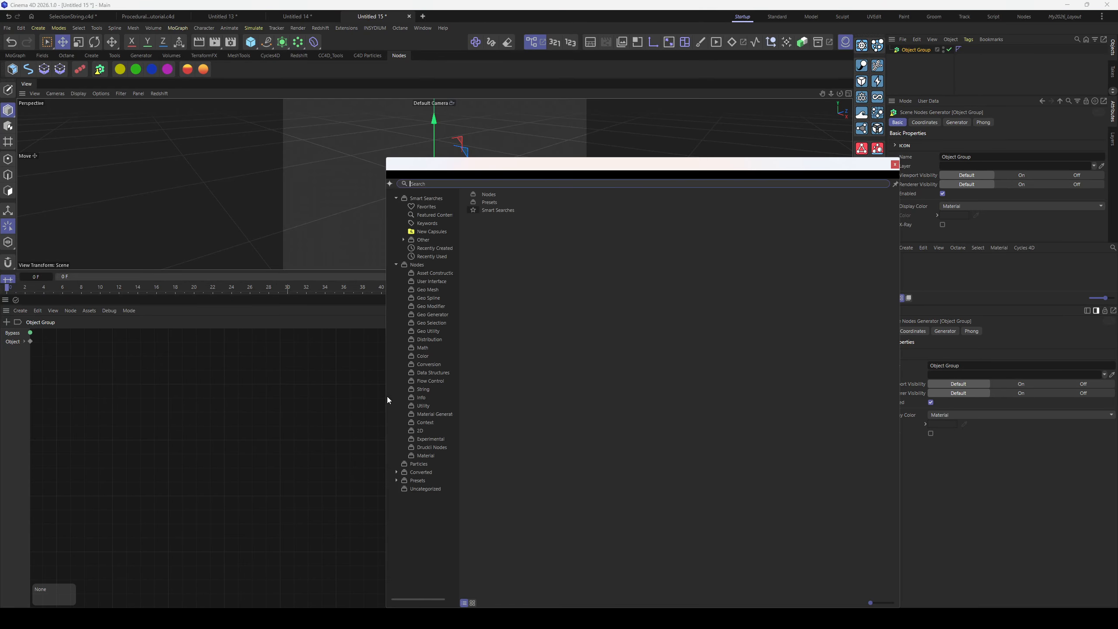
text(cube)
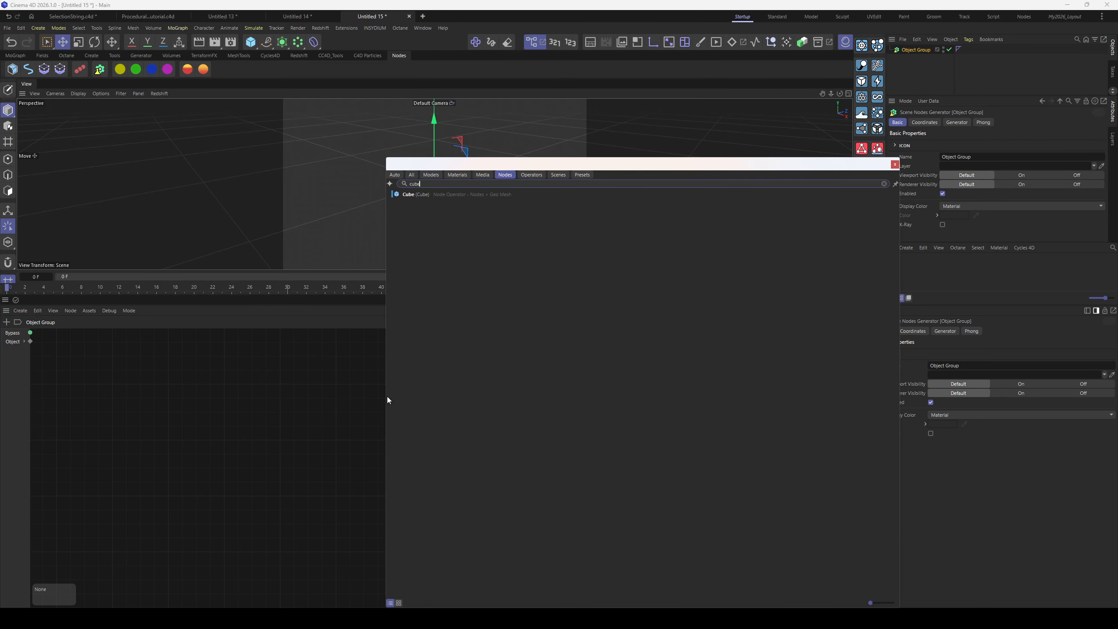
drag(411, 196, 309, 409)
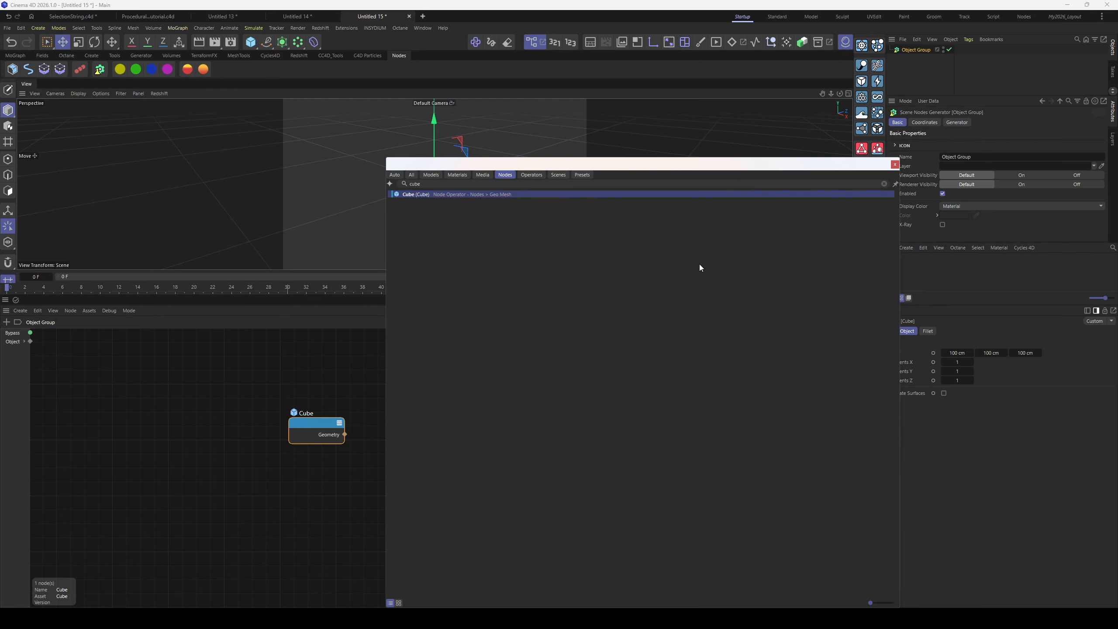
Add a Circle node below the Cube node and shift the Cube up to separate them
click(414, 184)
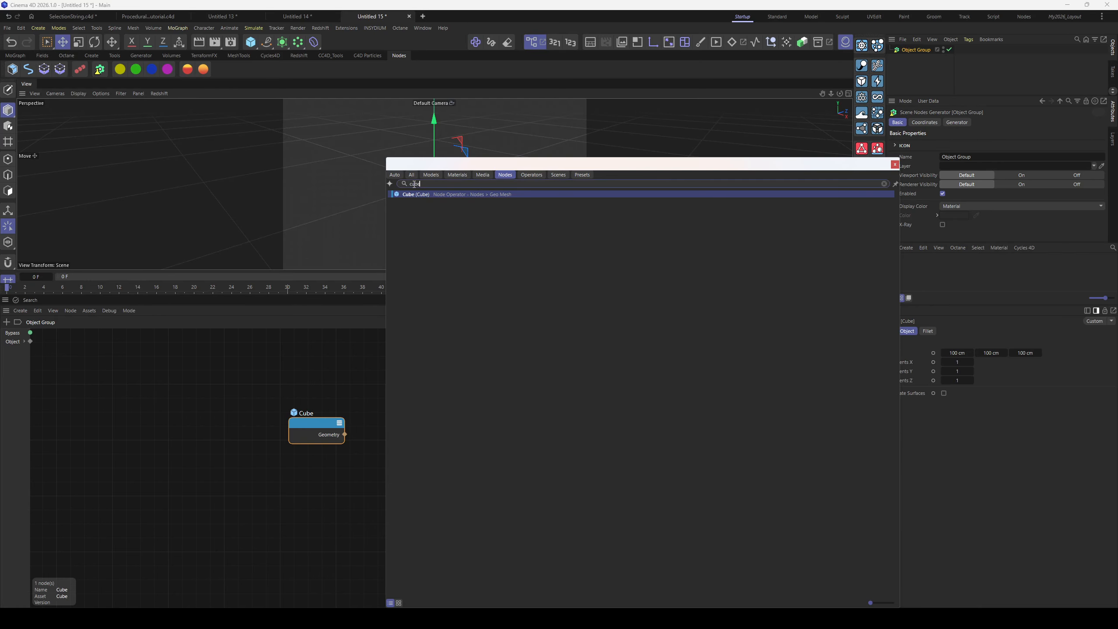
drag(414, 184, 366, 175)
text(c)
text(rcle)
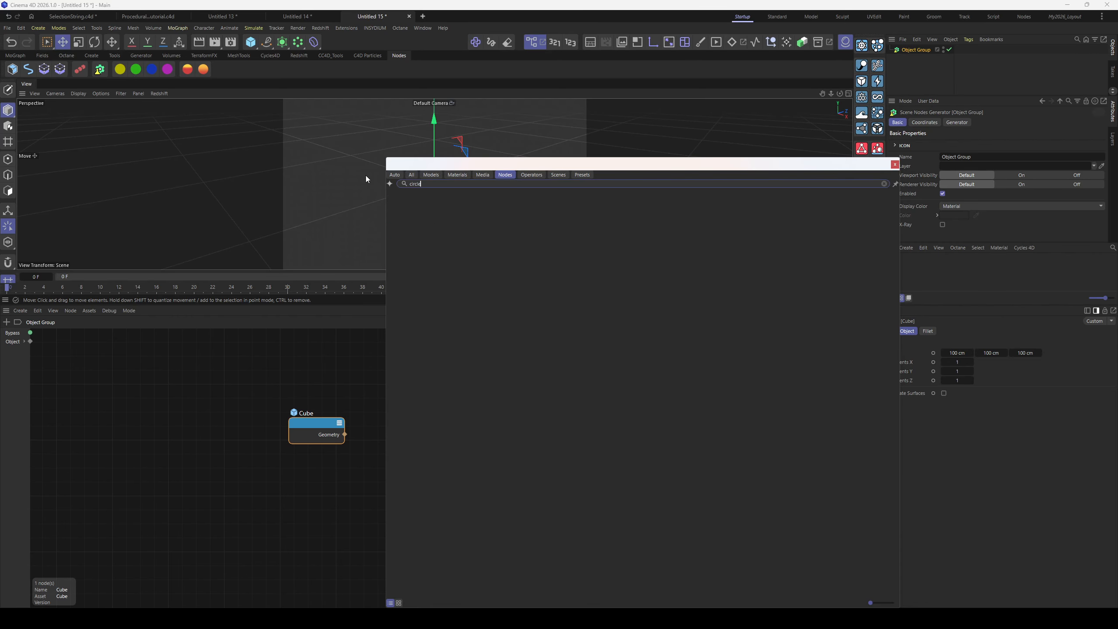
drag(406, 241, 302, 529)
click(895, 164)
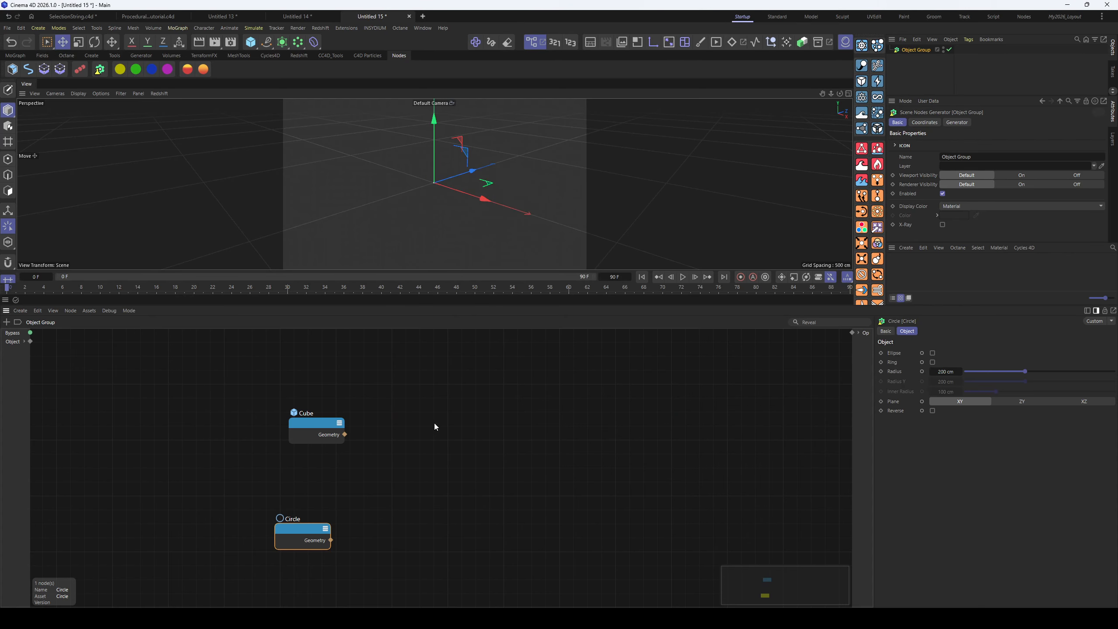
drag(314, 424, 276, 413)
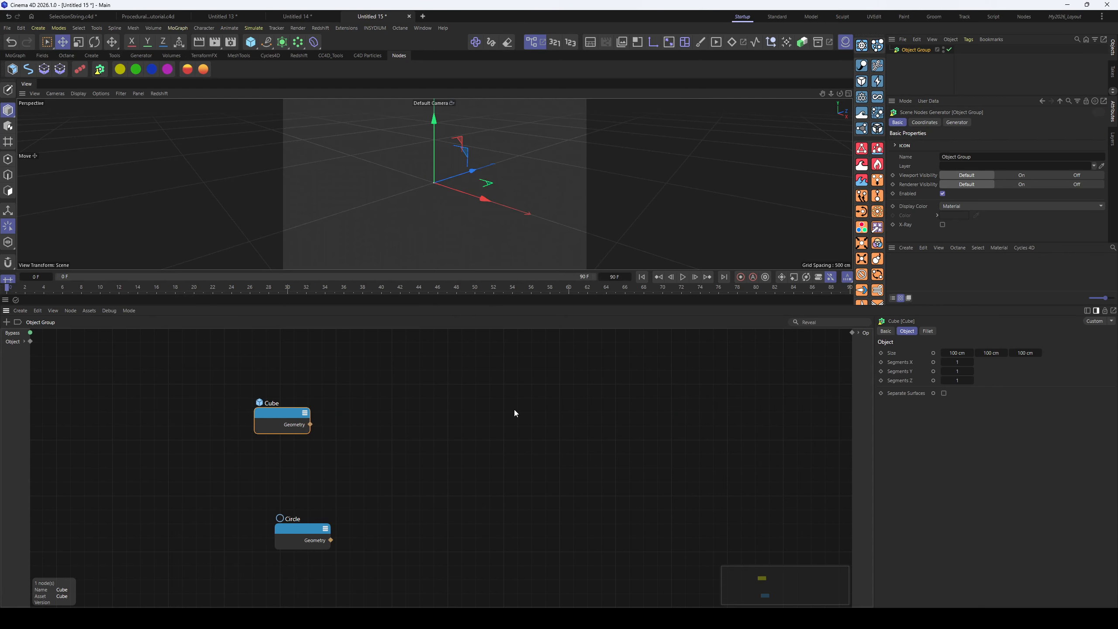
Add two Matrix Op nodes and connect the Cube's and the Circle's Geometry outputs to their Op inputs
drag(454, 411, 480, 438)
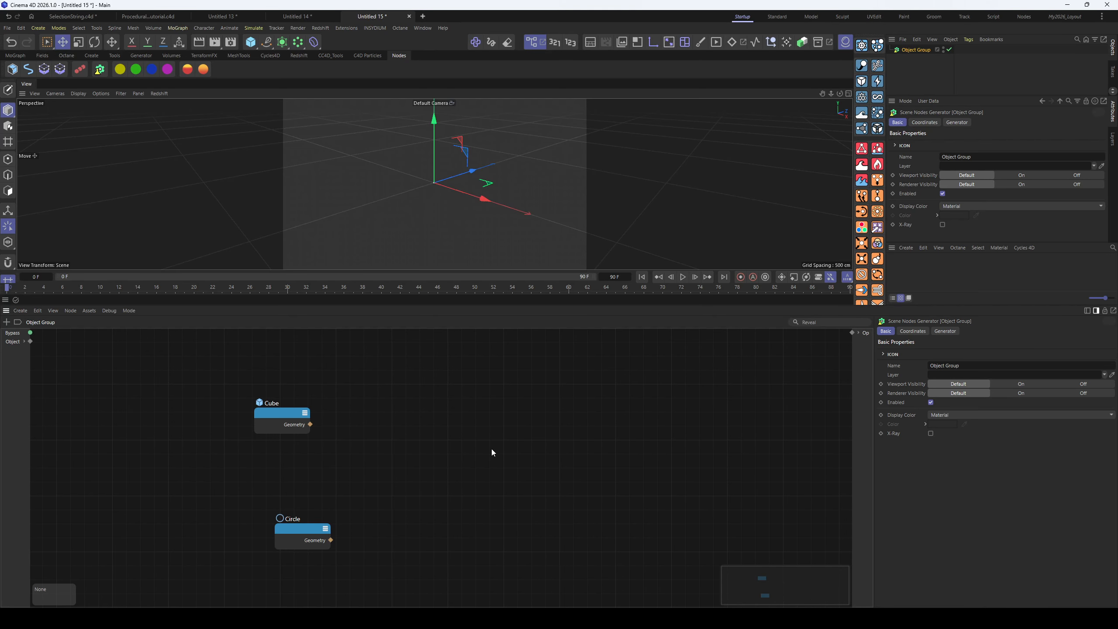
key(Tab)
text(matrix)
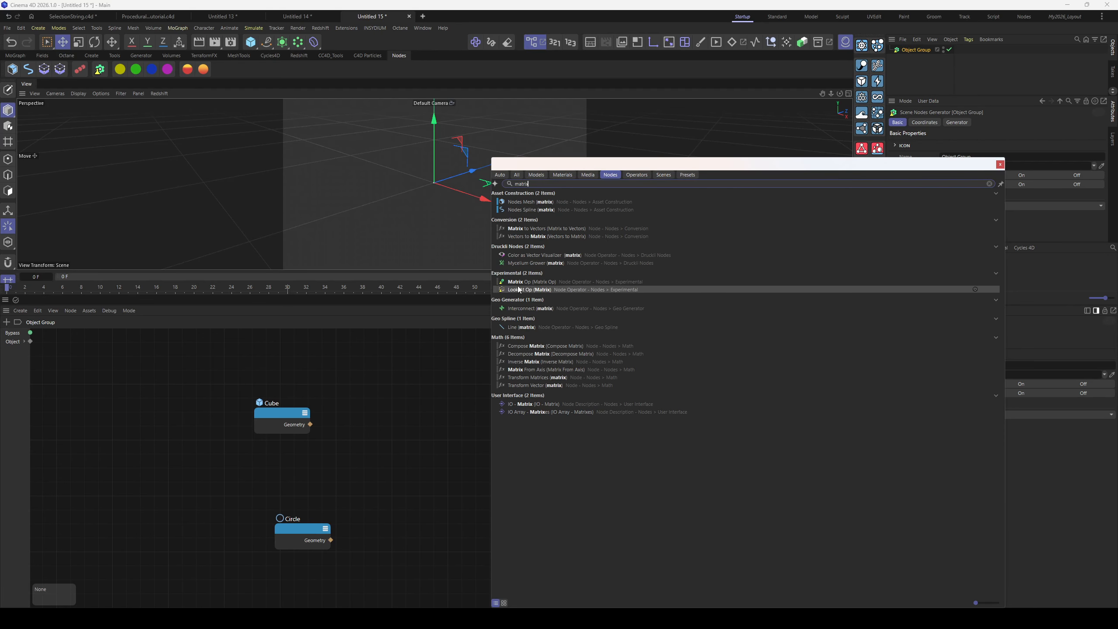
drag(512, 284, 492, 379)
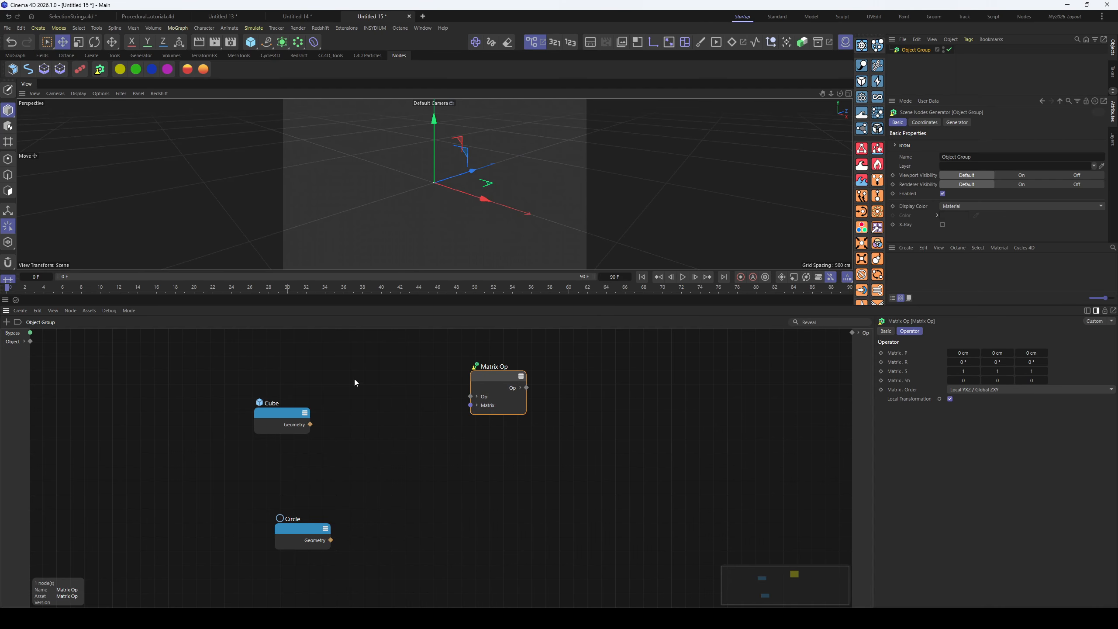
drag(310, 425, 501, 493)
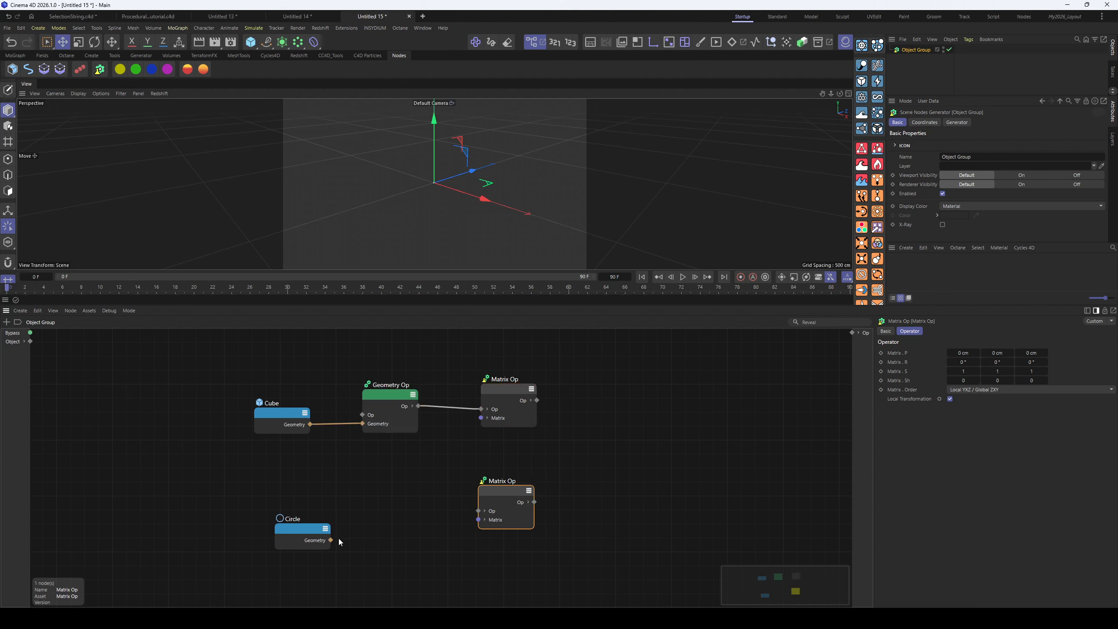
drag(332, 540, 504, 486)
click(682, 435)
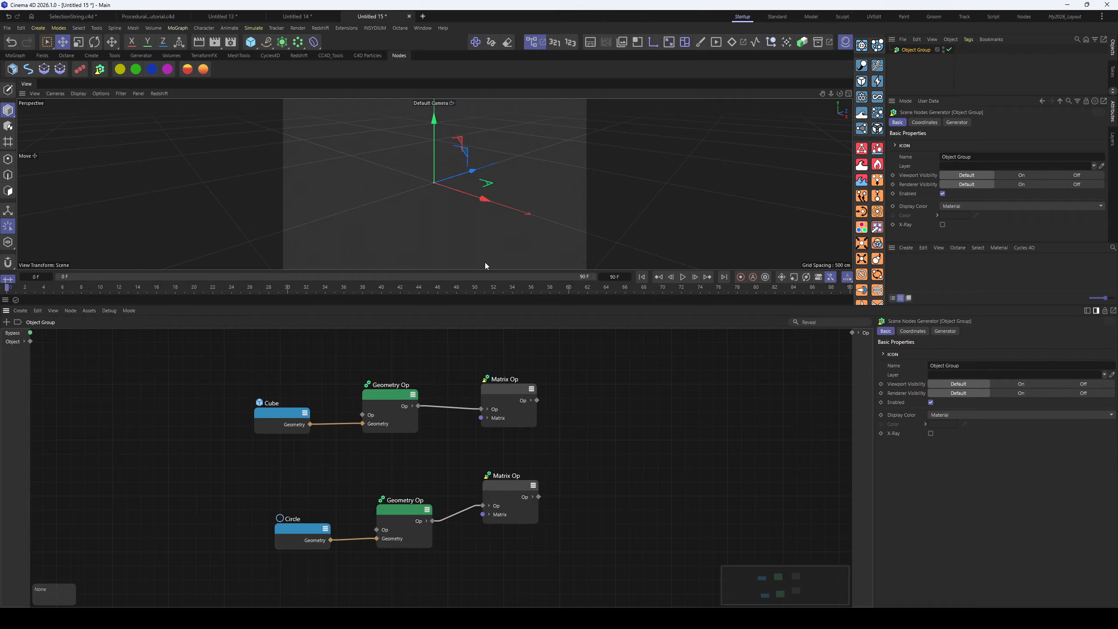
Add a Children Op node beyond the two Matrix Op nodes
double_click(727, 399)
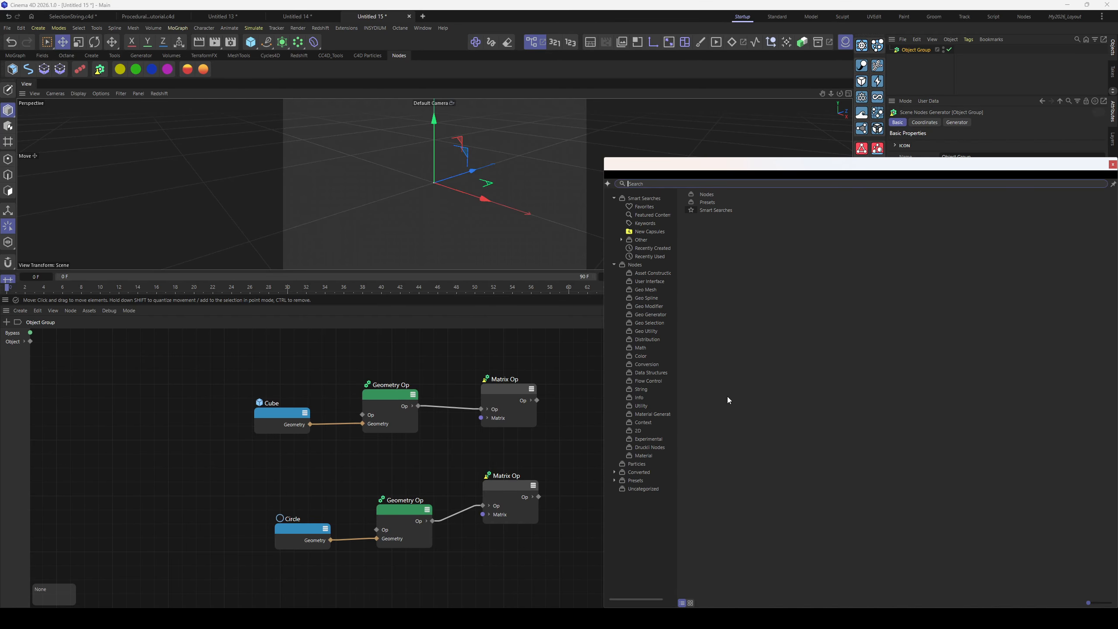
text(childre)
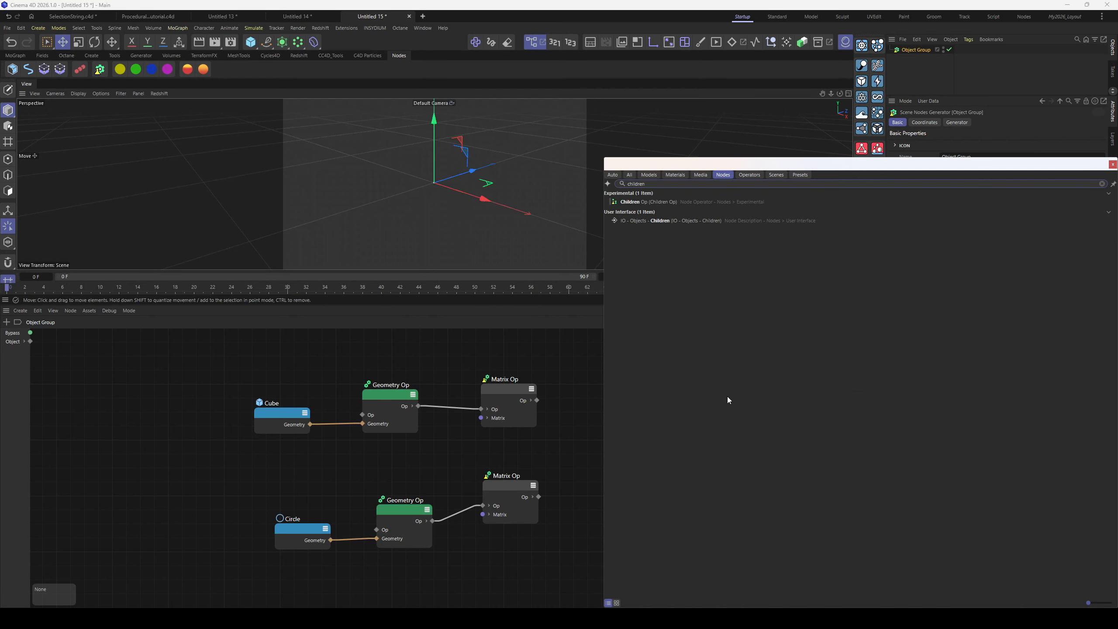
text(n)
drag(648, 201, 658, 406)
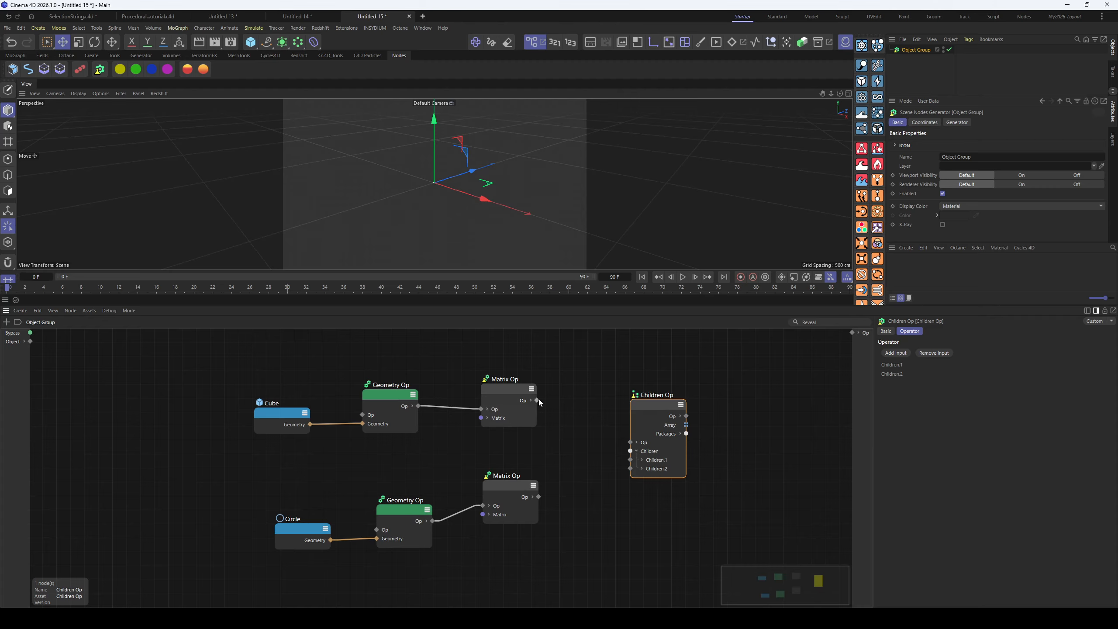
Connect both Matrix Ops to the Children Op's child inputs and its Op output to the Object Group's Op output
drag(625, 456, 630, 460)
drag(538, 497, 630, 468)
drag(686, 416, 853, 332)
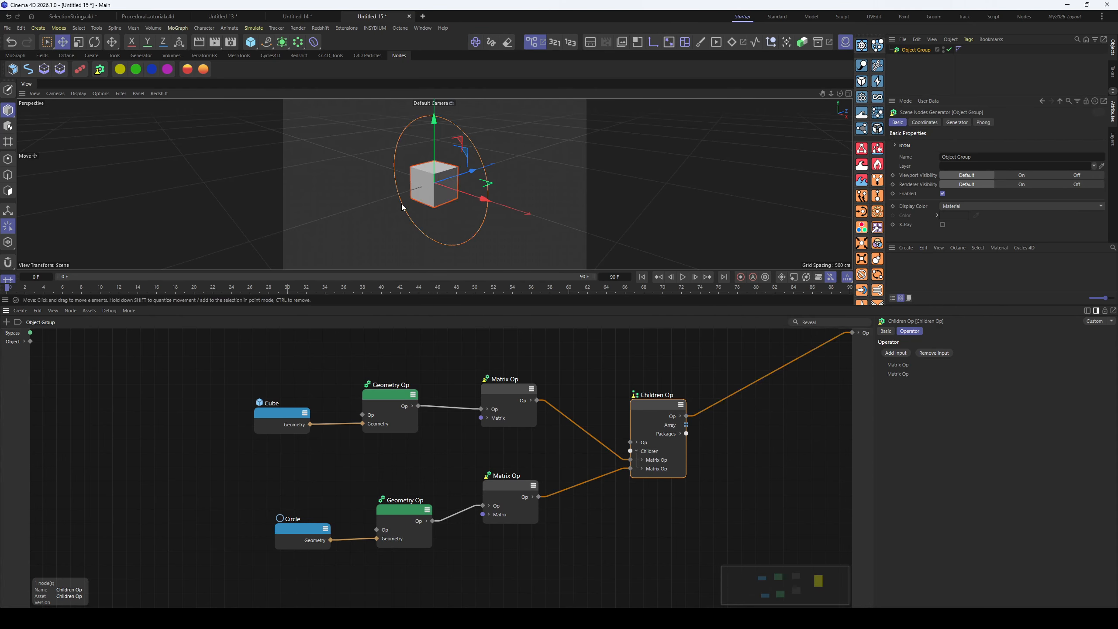
mouse_move(402, 203)
alt+mouse_down()
mouse_move(486, 171)
mouse_move(424, 209)
alt+mouse_up()
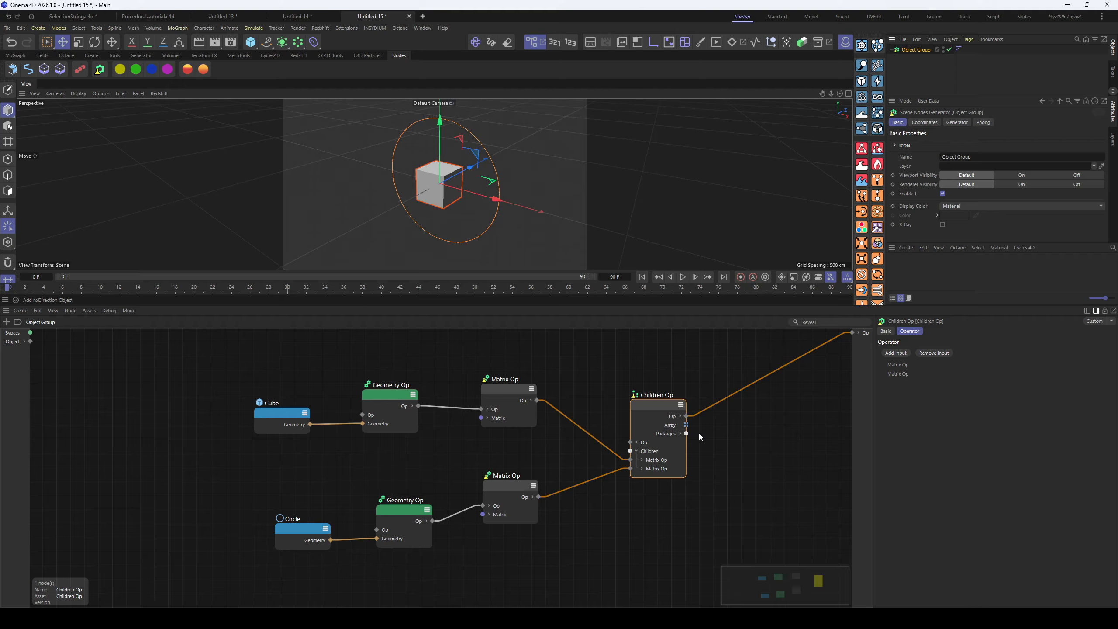
Try changing the Z position in the Cube's Matrix Op and undo the change
click(531, 410)
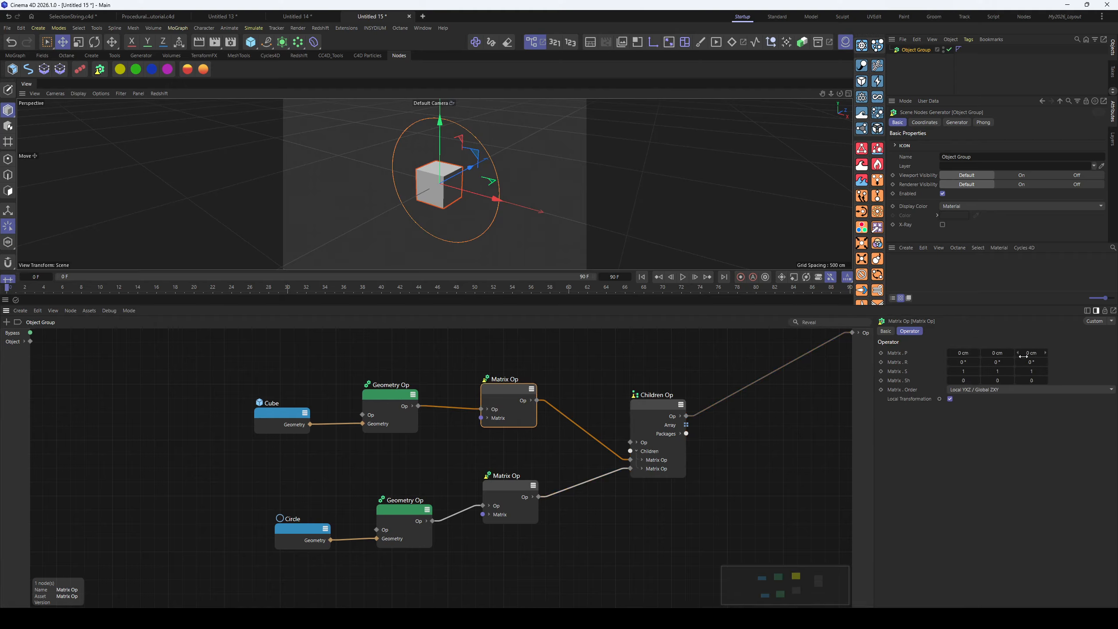
drag(1012, 353, 1070, 353)
click(511, 491)
key(ctrl+z)
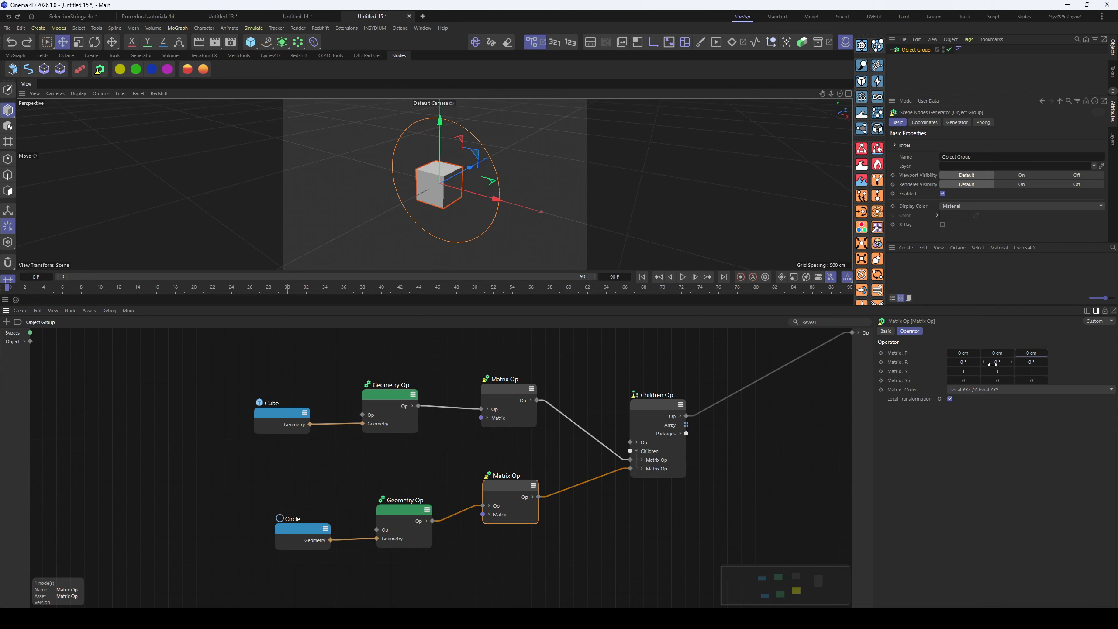
Examine the Object Group's Generator settings and the instance modes it offers
mouse_move(749, 450)
middle_down()
mouse_move(770, 443)
mouse_move(745, 458)
middle_up()
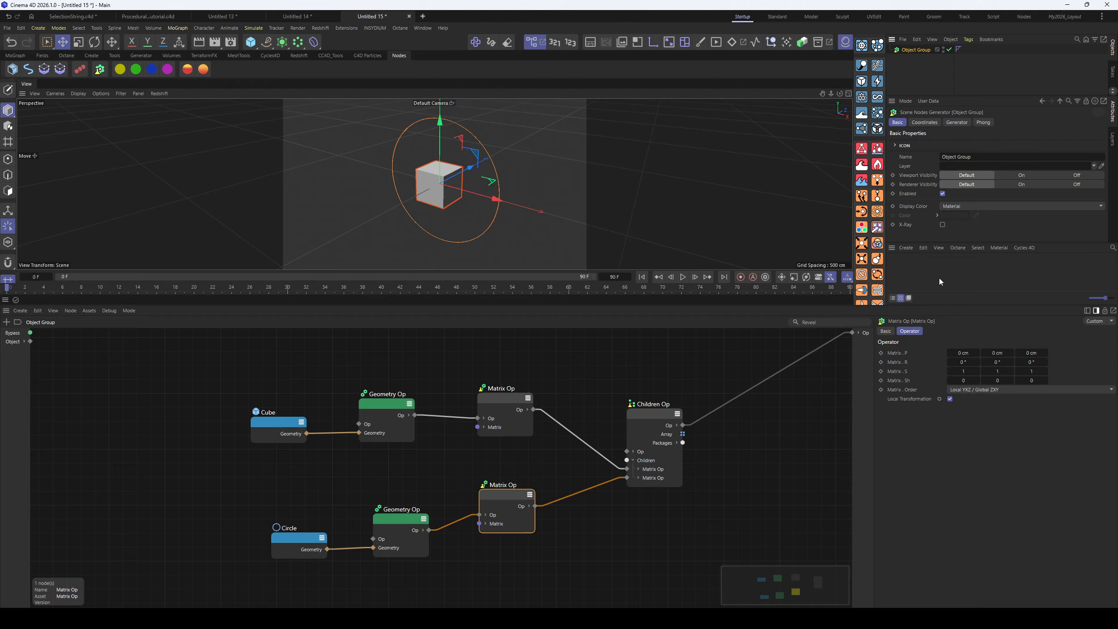
click(726, 387)
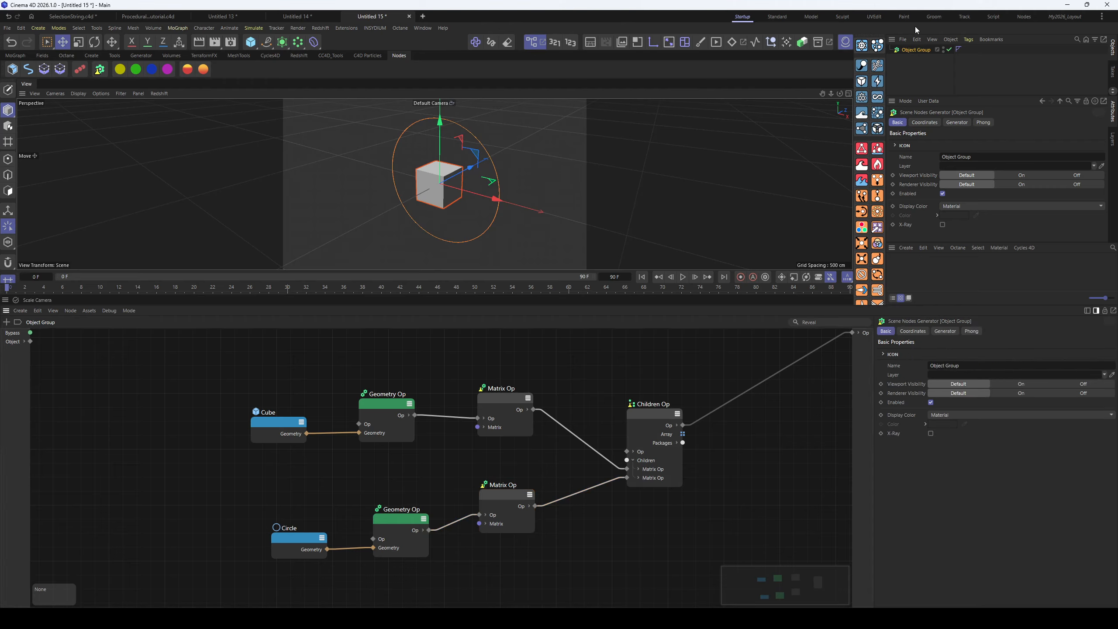
click(959, 123)
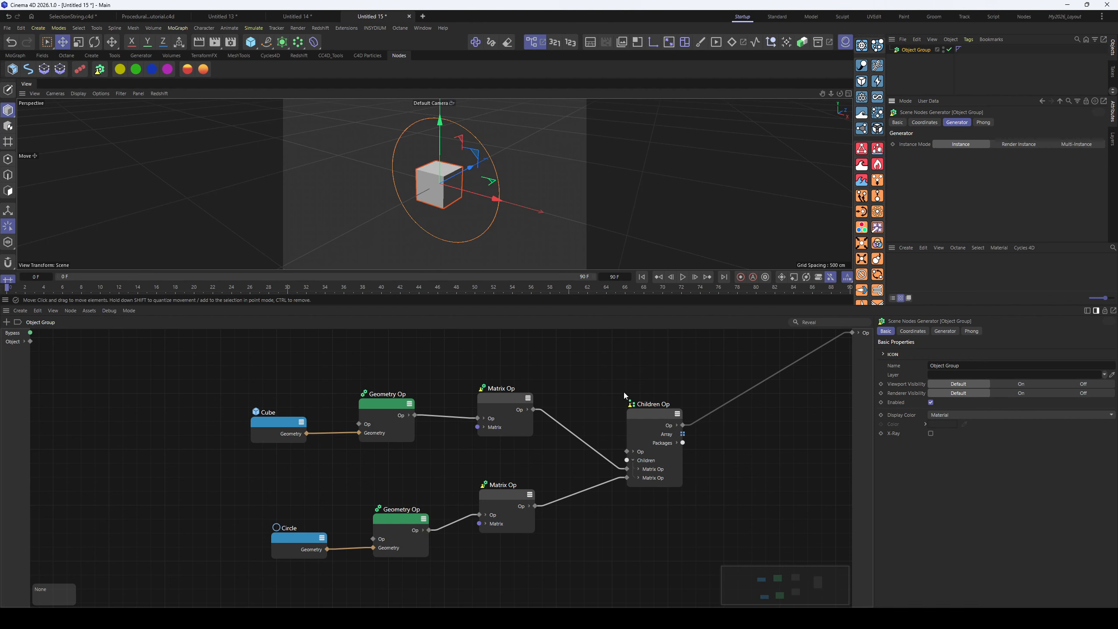
Move the Cube node away from its Geometry Op and add a Grid distribution node above it
scroll(412, 388, down, 3)
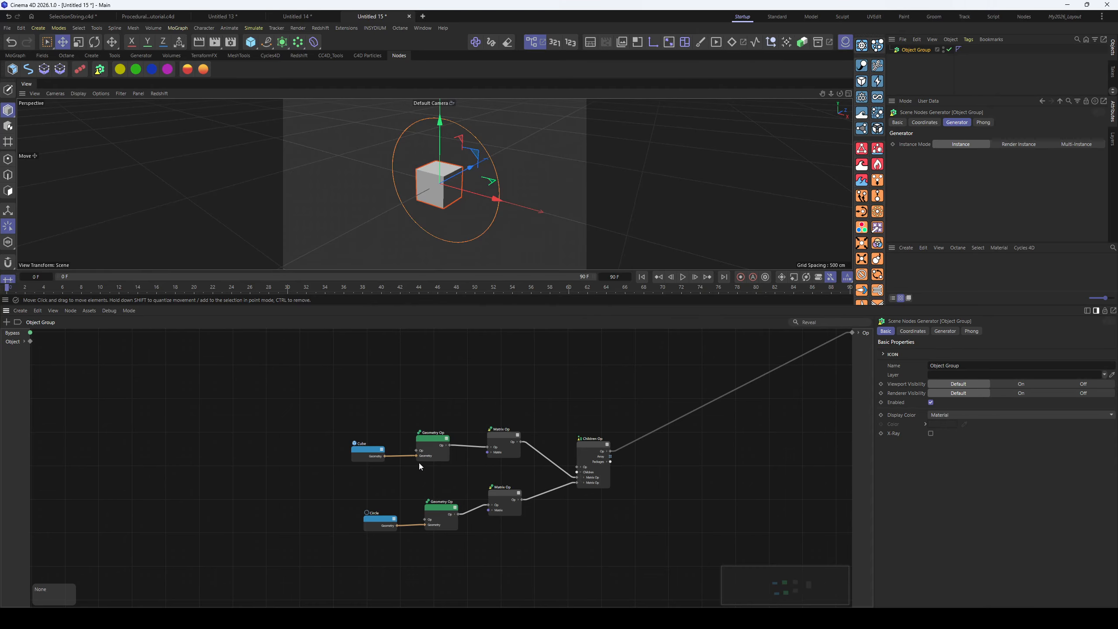
drag(381, 457, 311, 399)
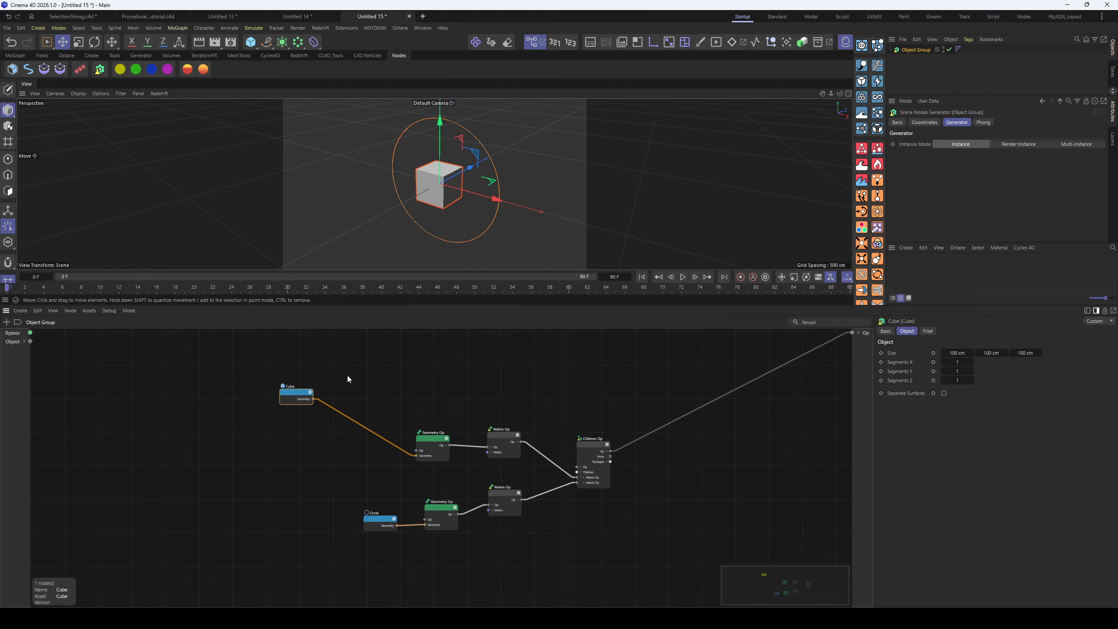
double_click(448, 389)
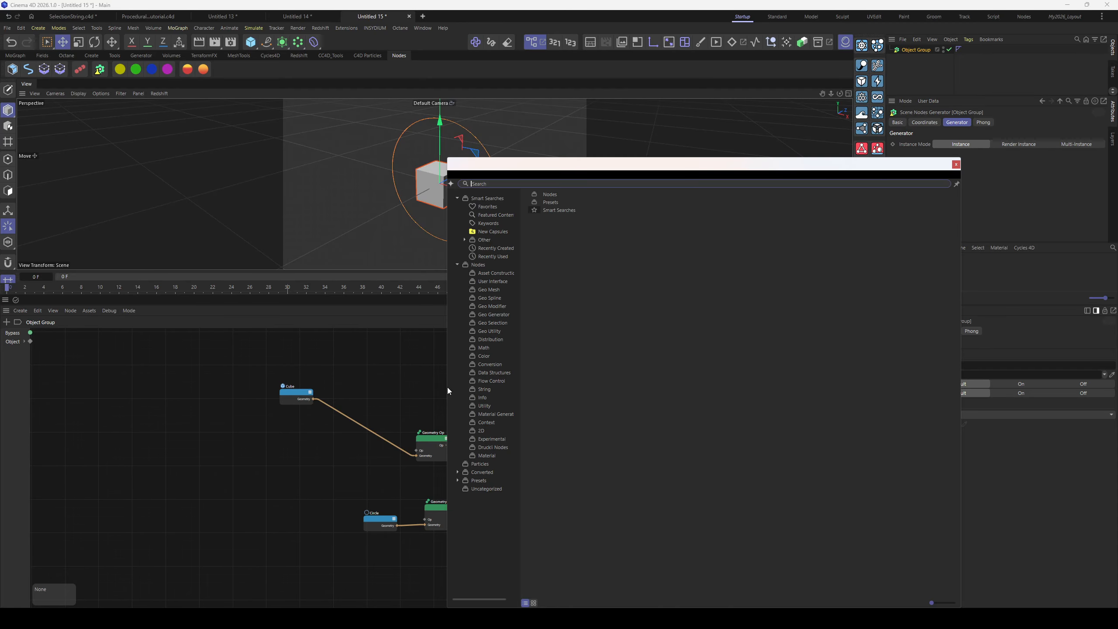
text(distrib)
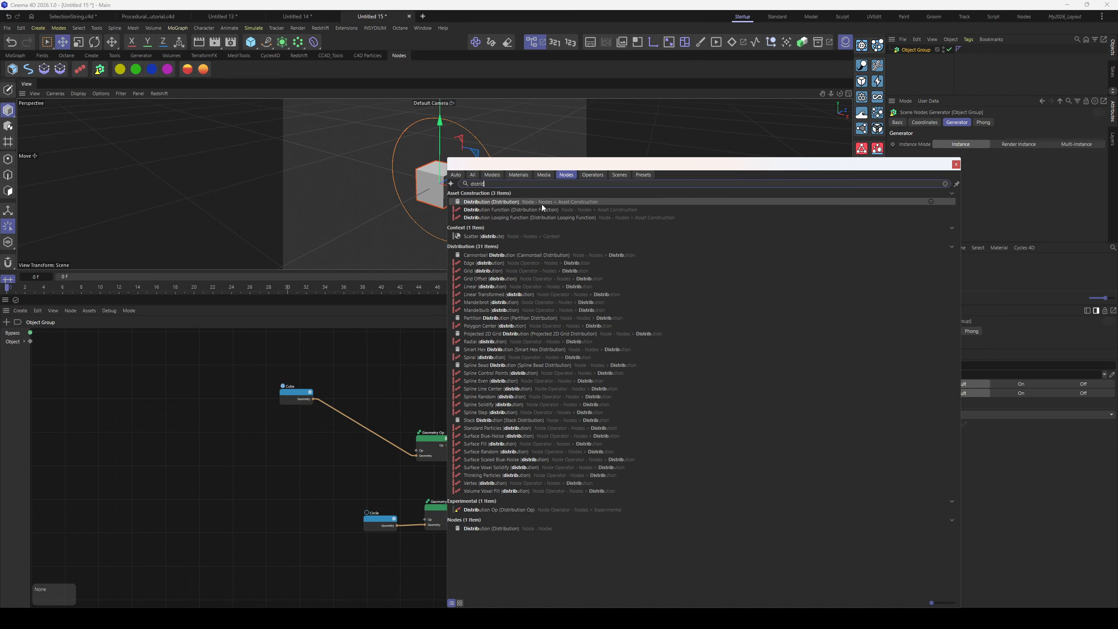
drag(558, 166, 695, 168)
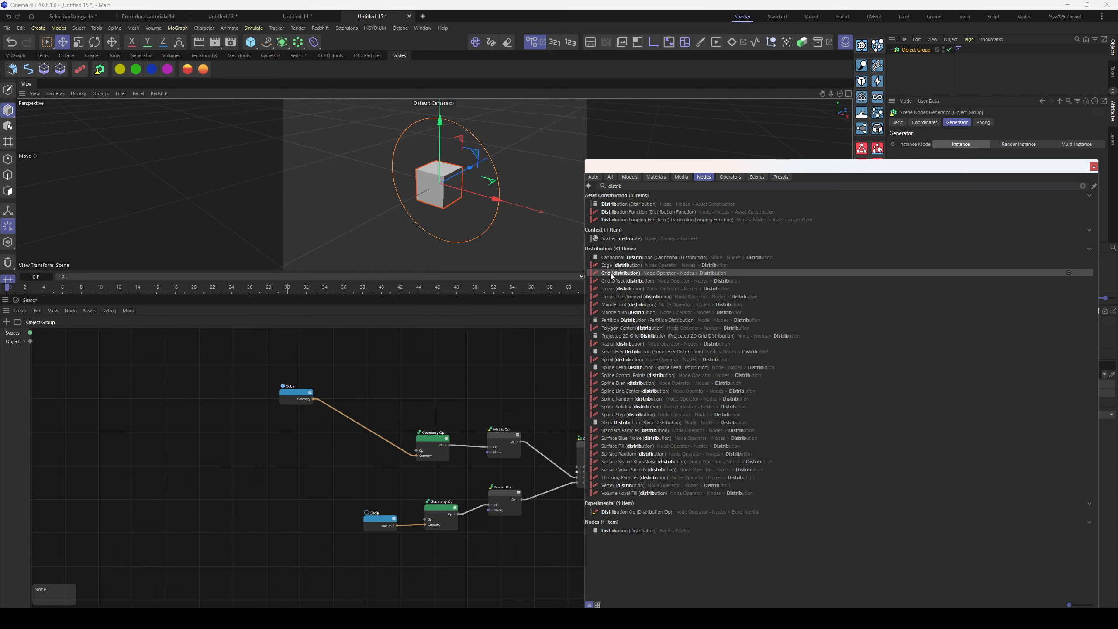
drag(610, 272, 377, 360)
Reposition the Cube's Matrix Op and connect the Grid's Distribution output to its Matrix input
drag(492, 435, 504, 394)
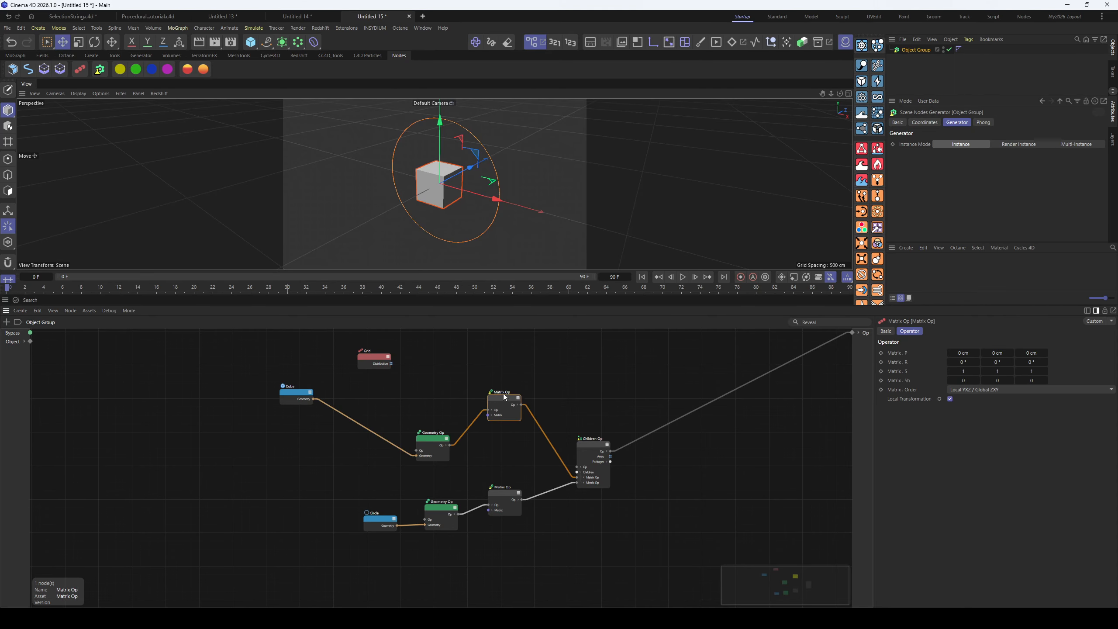
scroll(440, 391, up, 3)
scroll(440, 391, down, 2)
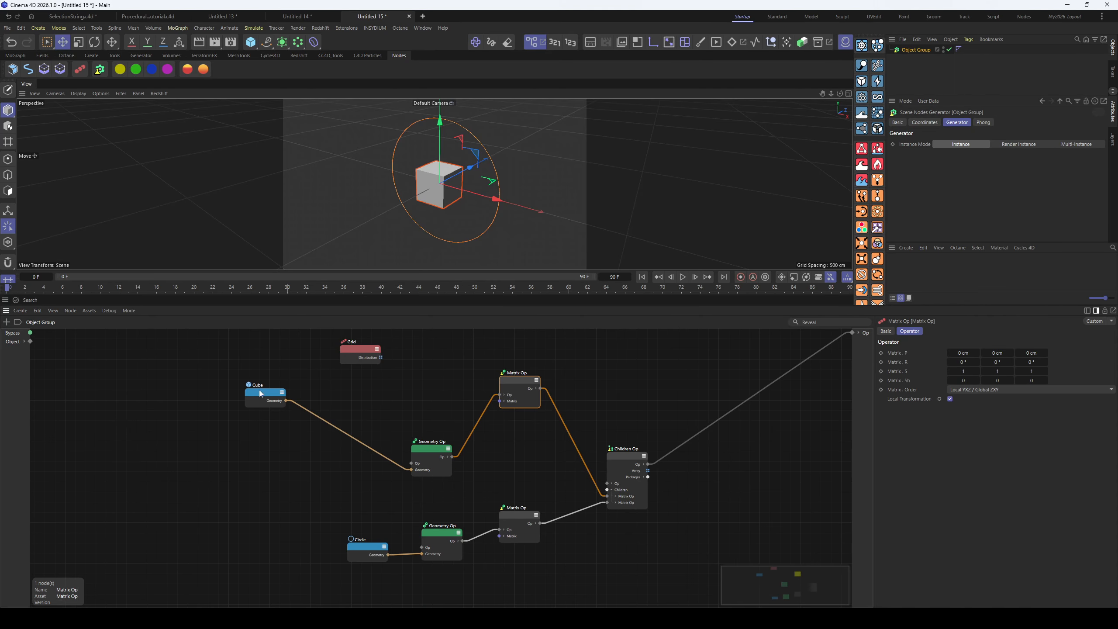
drag(260, 393, 269, 411)
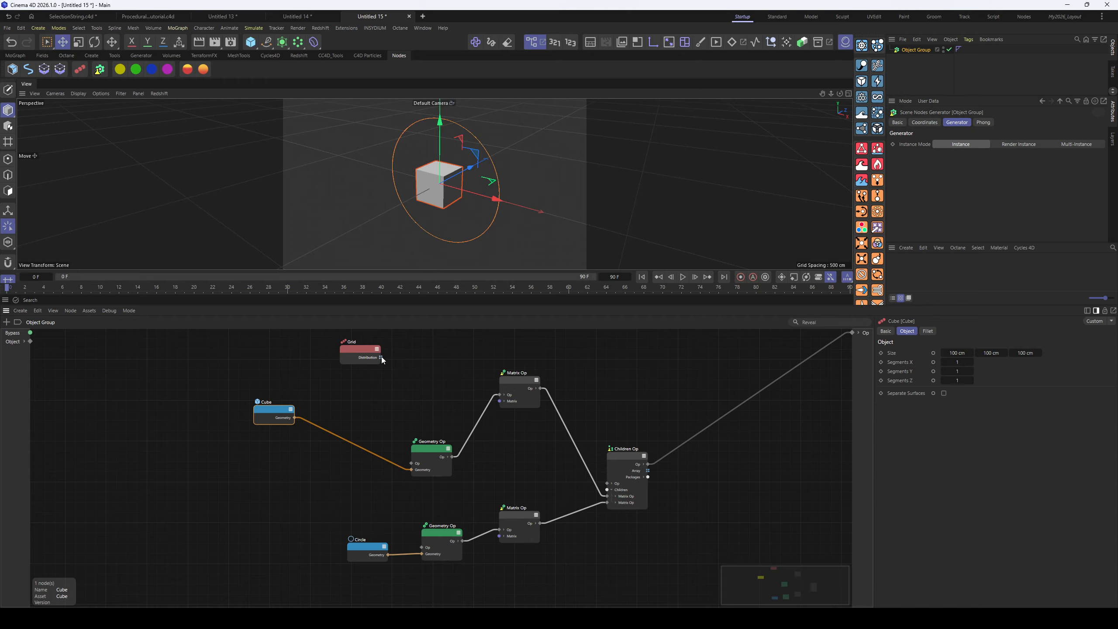
drag(381, 358, 500, 401)
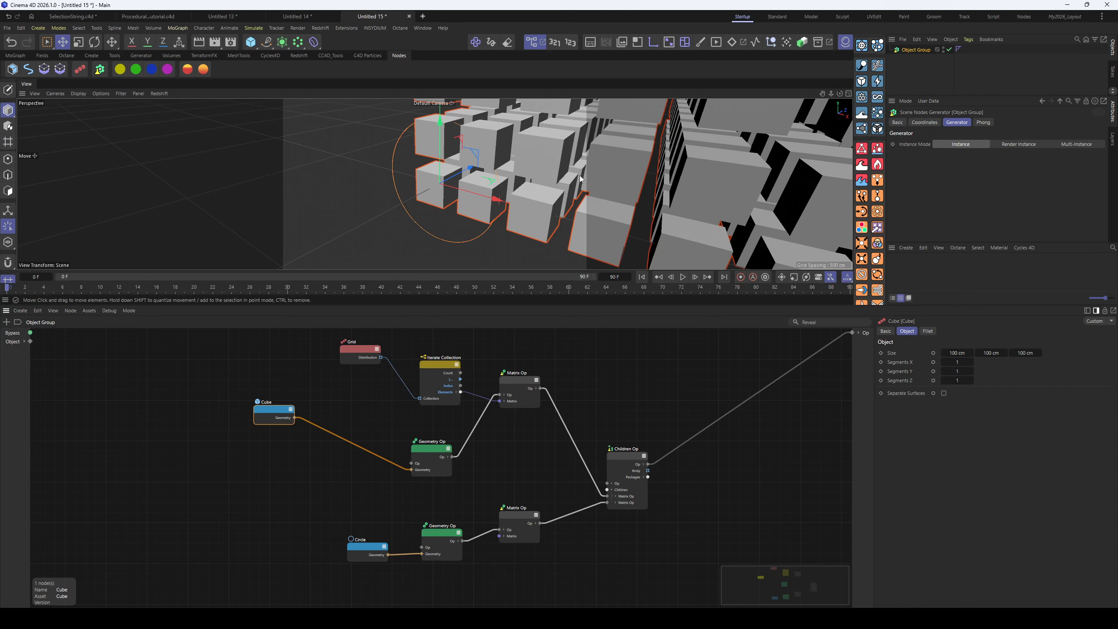
scroll(580, 175, down, 6)
alt+middle_drag(608, 180, 418, 225)
alt+drag(418, 225, 394, 238)
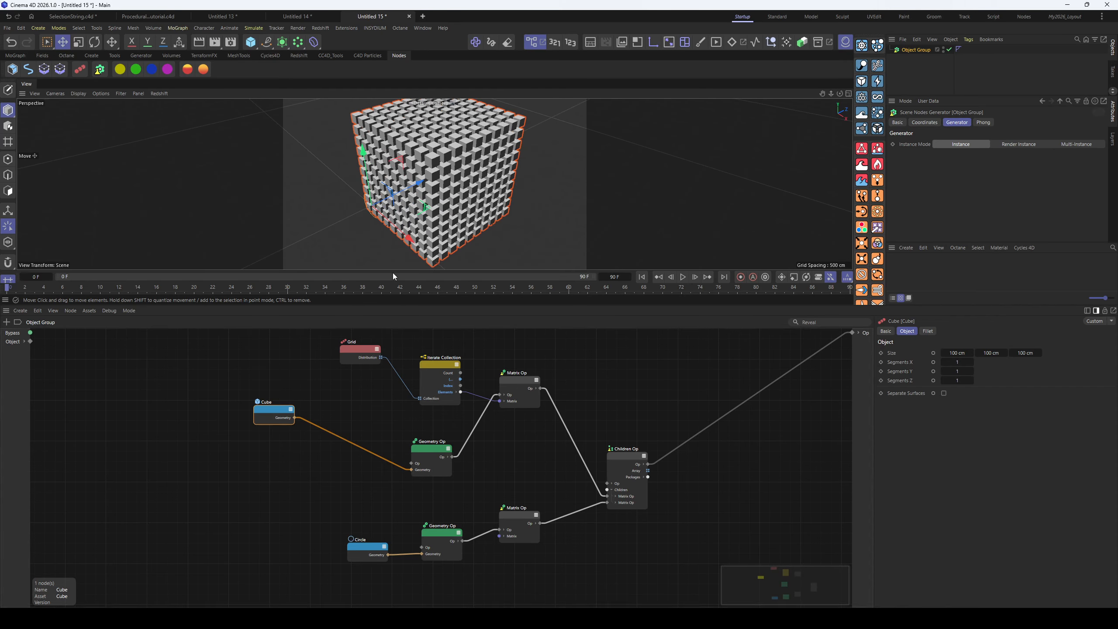
Shift the Grid node away from Iterate Collection and set its count to 62 in X and 66 in Z
drag(351, 351, 328, 354)
alt+drag(409, 154, 440, 176)
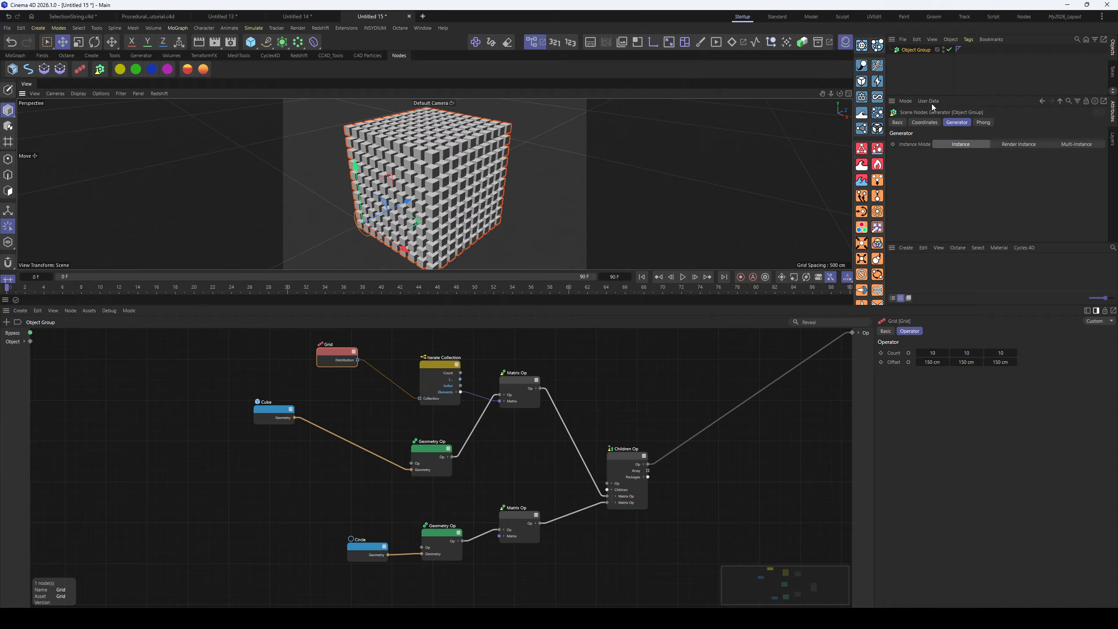
alt+drag(535, 168, 499, 144)
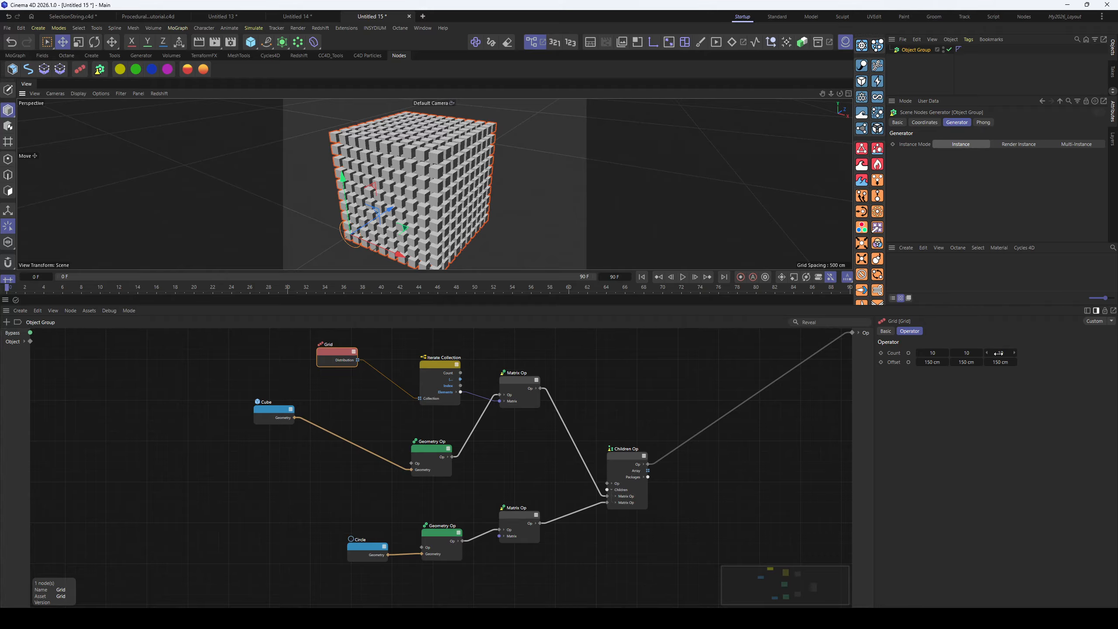
drag(938, 353, 1013, 353)
key(h)
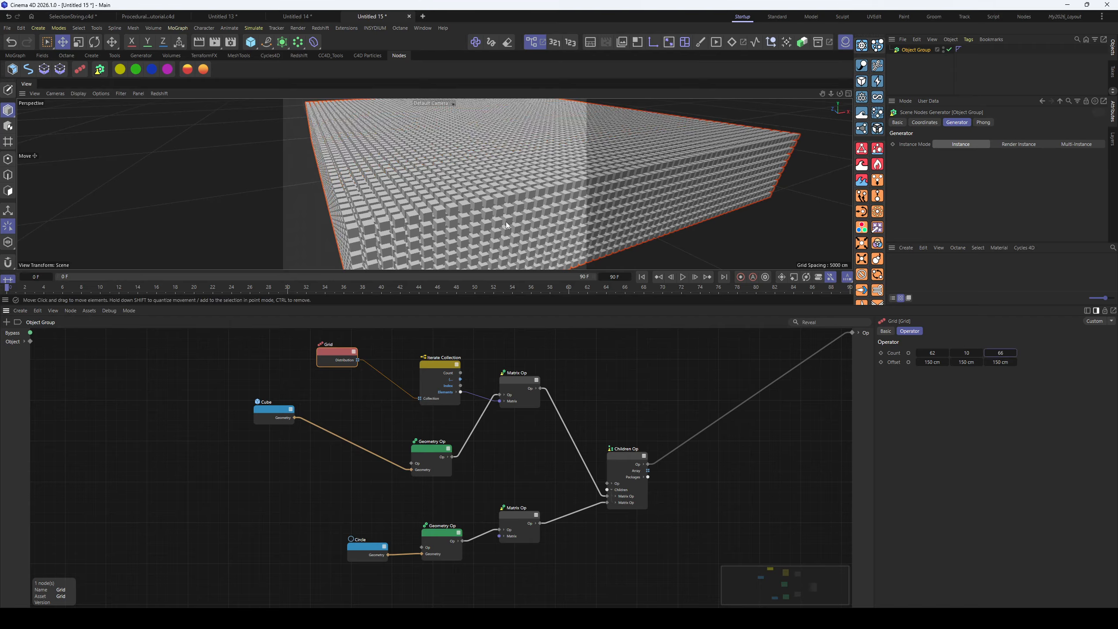
alt+drag(727, 207, 565, 220)
Set the Object Group's instance mode to Multi-Instance and inspect the whole cube grid in the viewport
click(1068, 146)
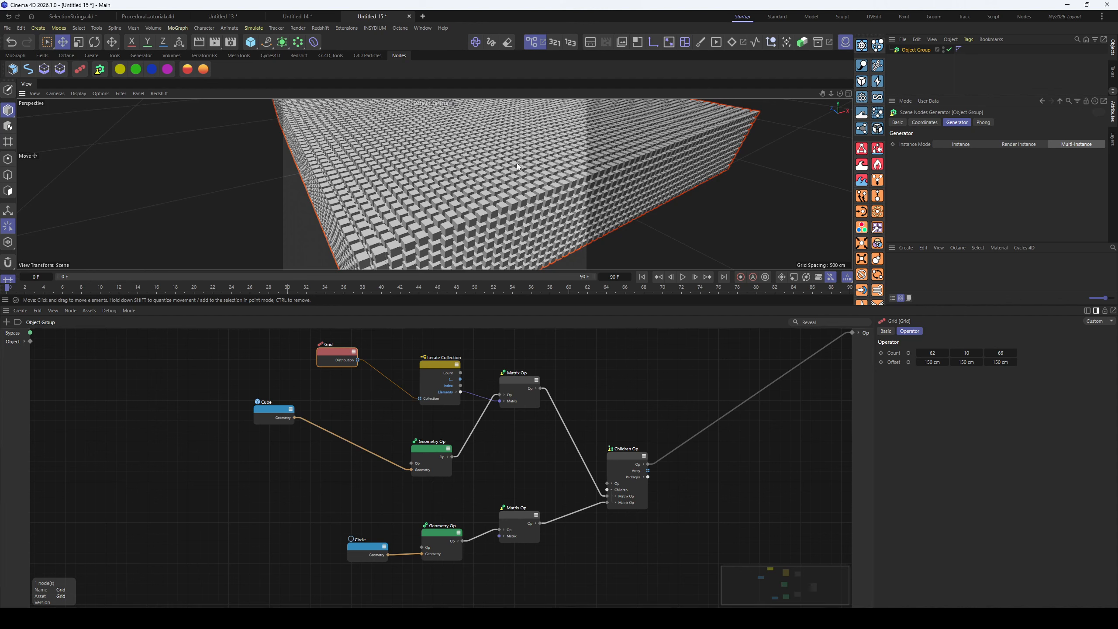
scroll(518, 168, down, 5)
alt+drag(519, 173, 455, 215)
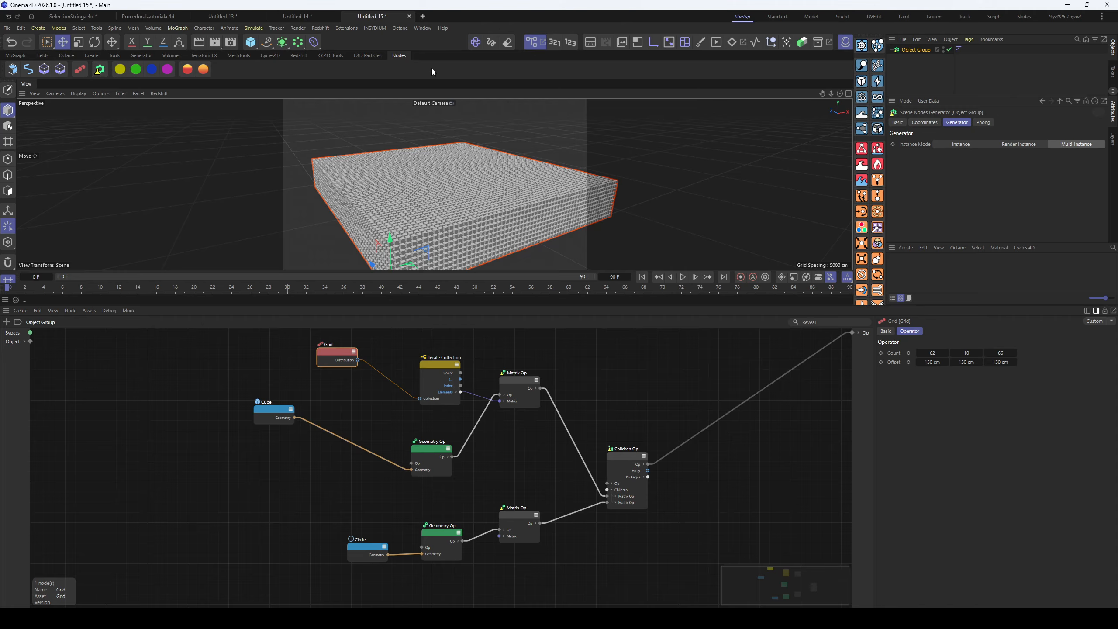
Close the Untitled 15 project without saving its changes
click(409, 16)
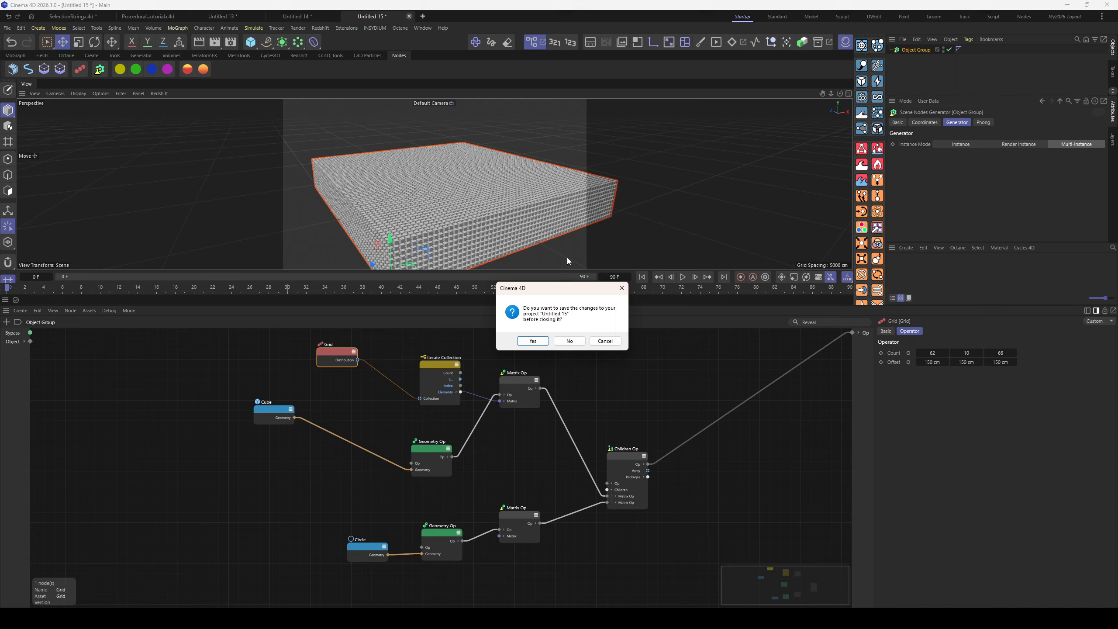
click(579, 343)
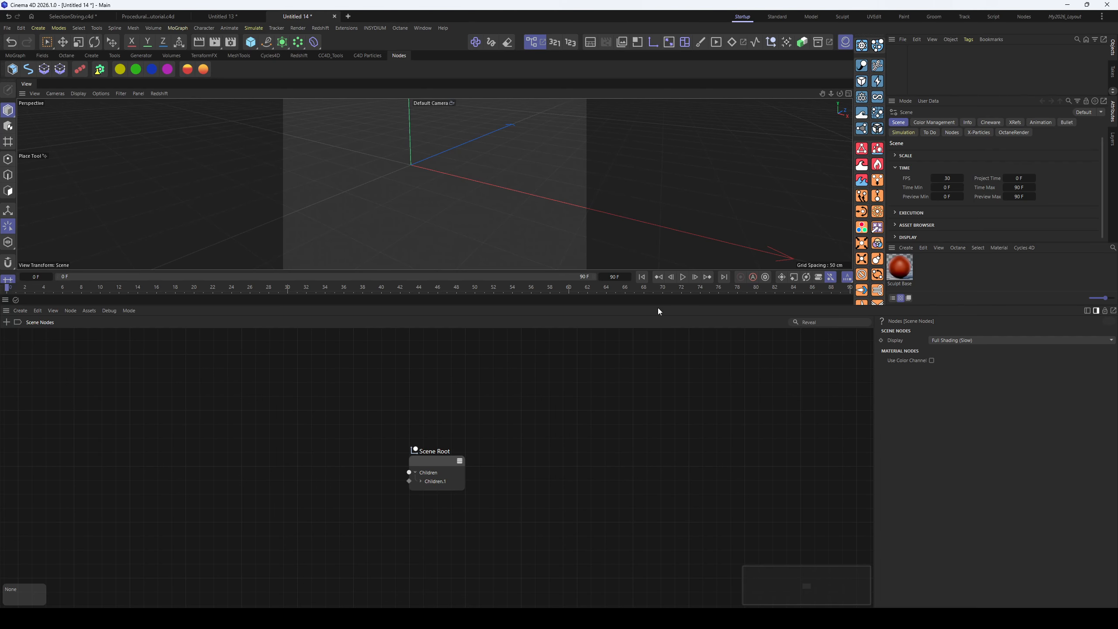
Move the Scene Root node aside, show the Asset Browser with its search cleared, and close the node editor
drag(657, 302, 661, 397)
drag(418, 532, 709, 477)
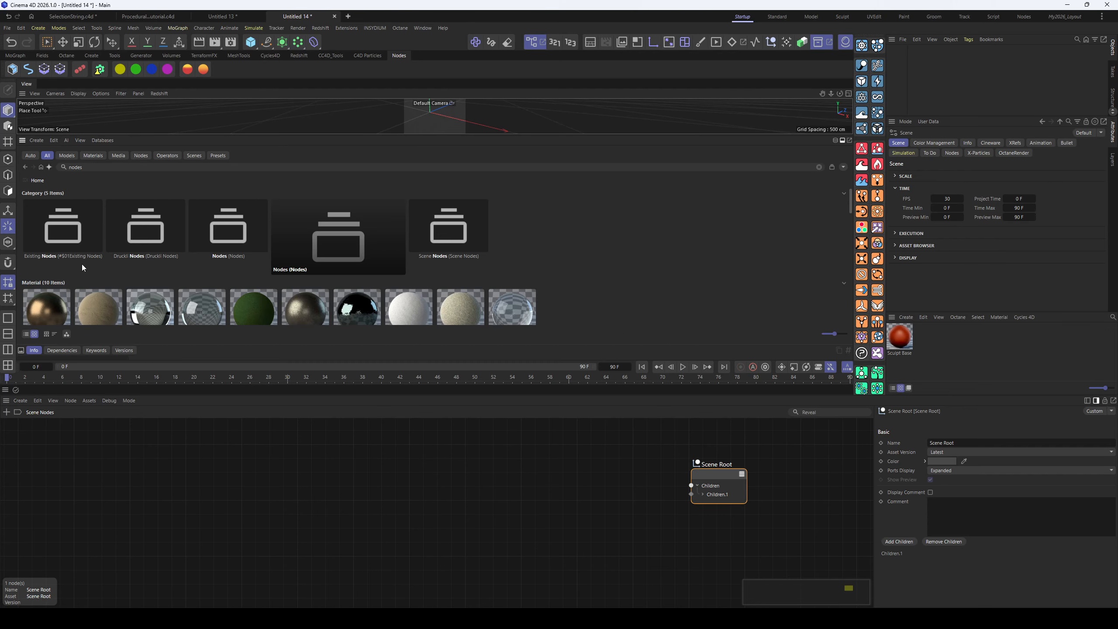
click(819, 167)
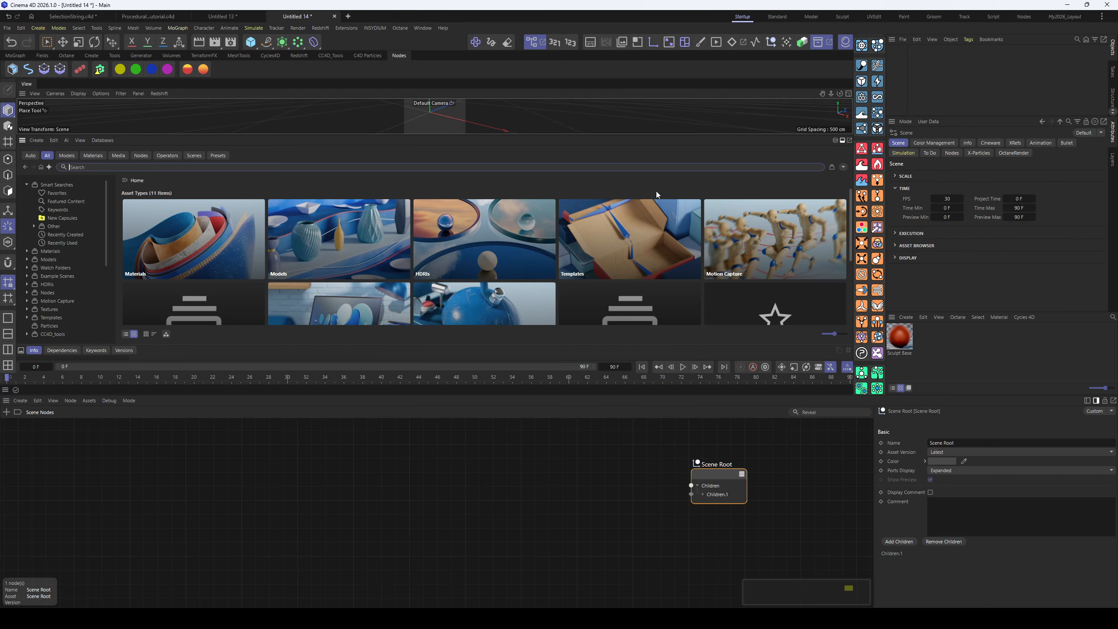
click(532, 42)
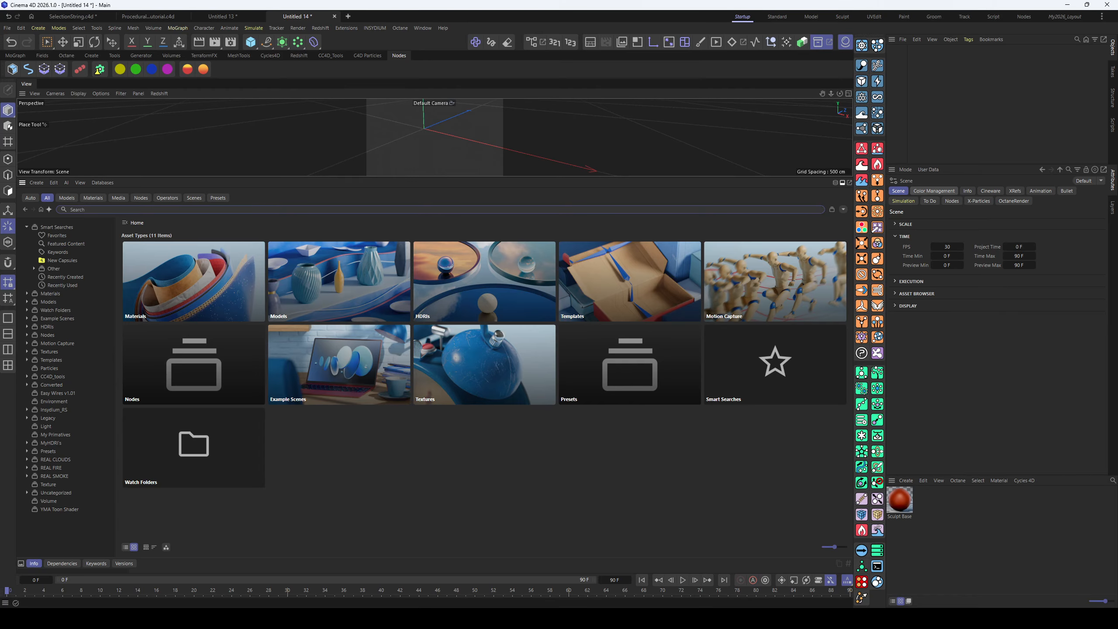
Switch to the web browser and view the Druckli Tools creator's YouTube channel at full size
drag(1117, 128, 741, 137)
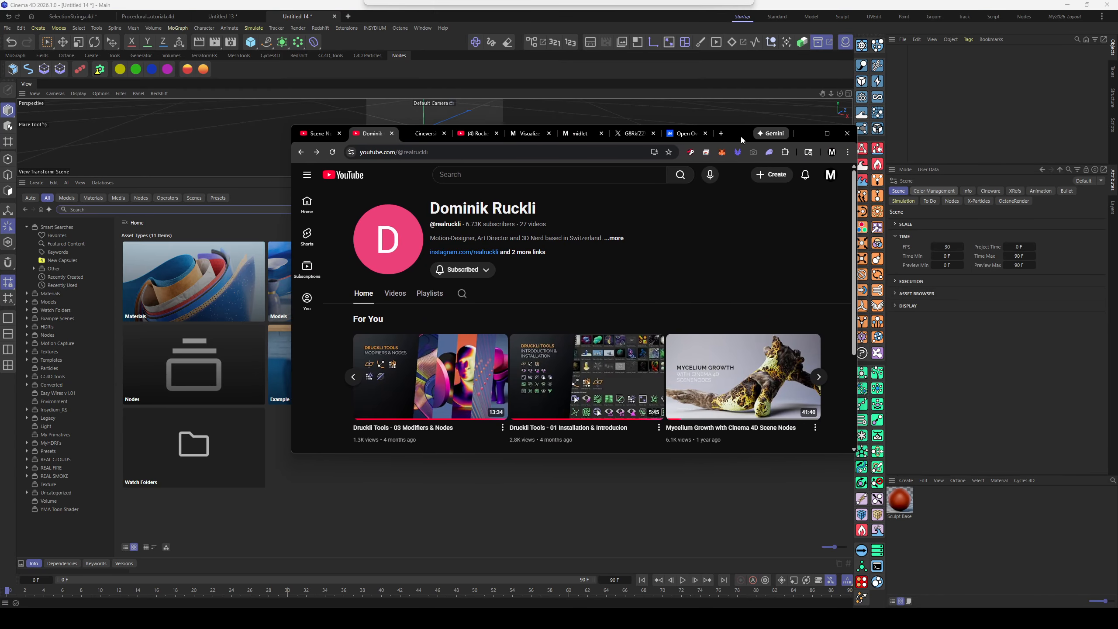
click(831, 133)
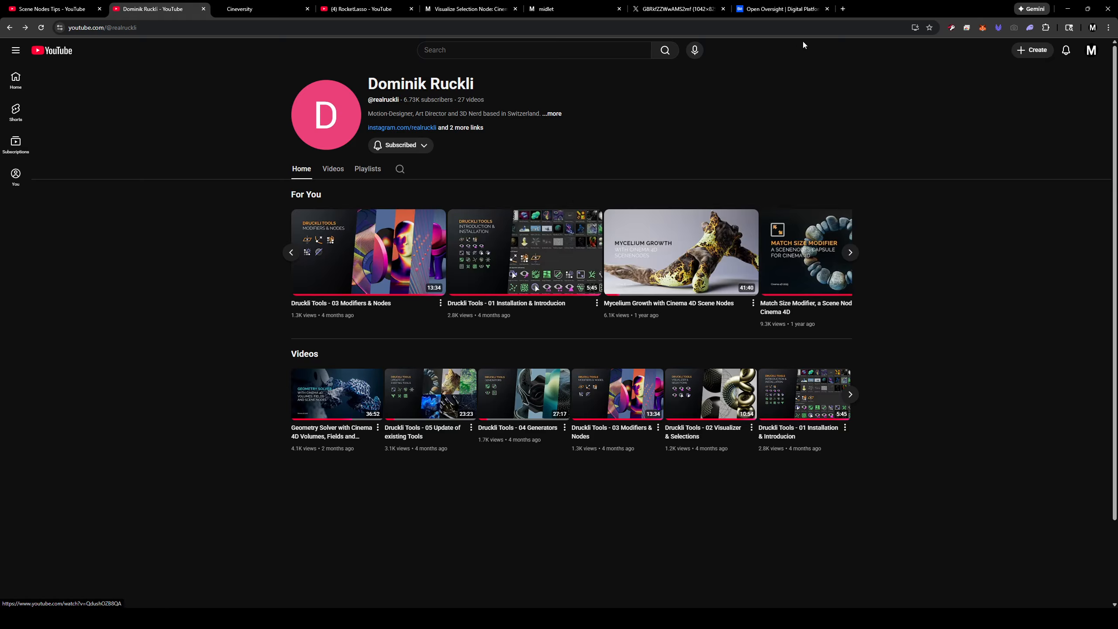
drag(886, 7, 1117, 149)
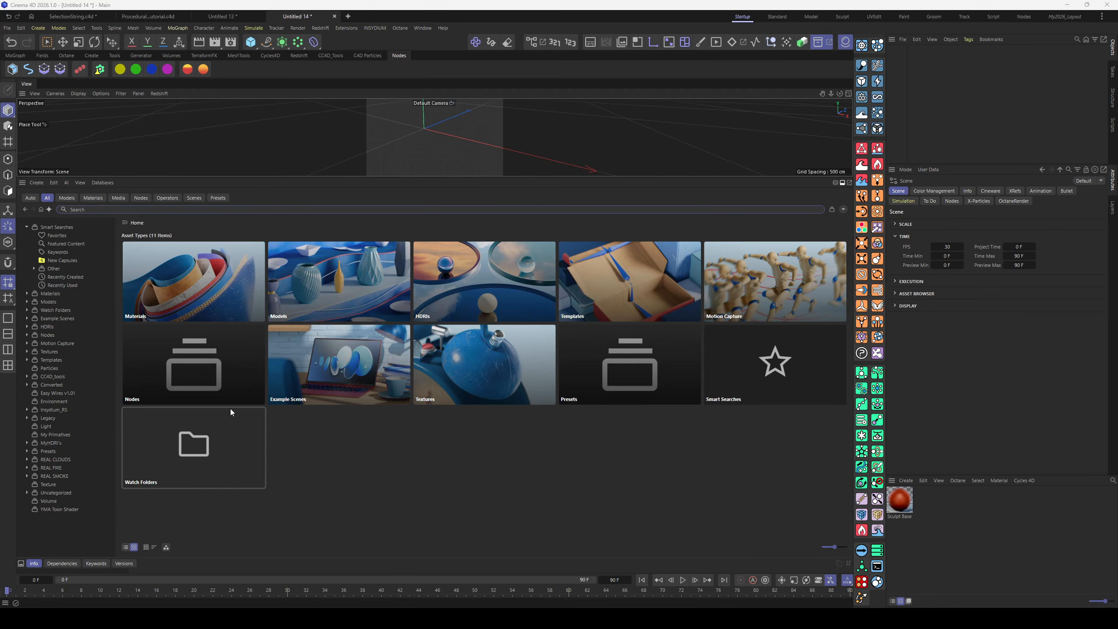
Close the Asset Browser and switch to the ProceduralBox_SceneNodesTutorial.c4d project to view the rounded box
click(818, 43)
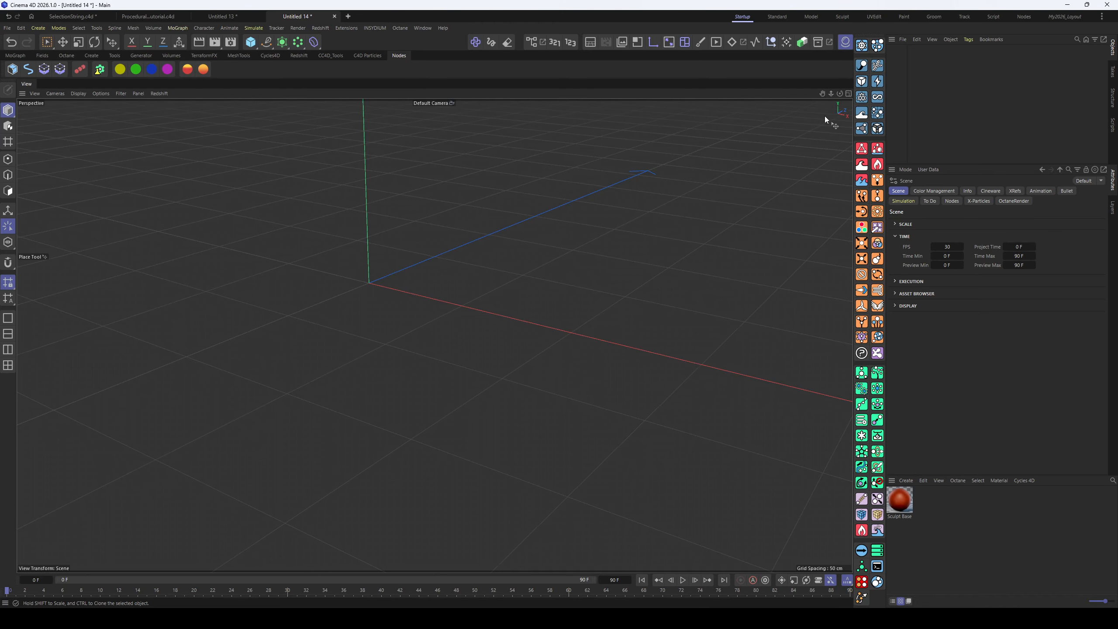
click(148, 16)
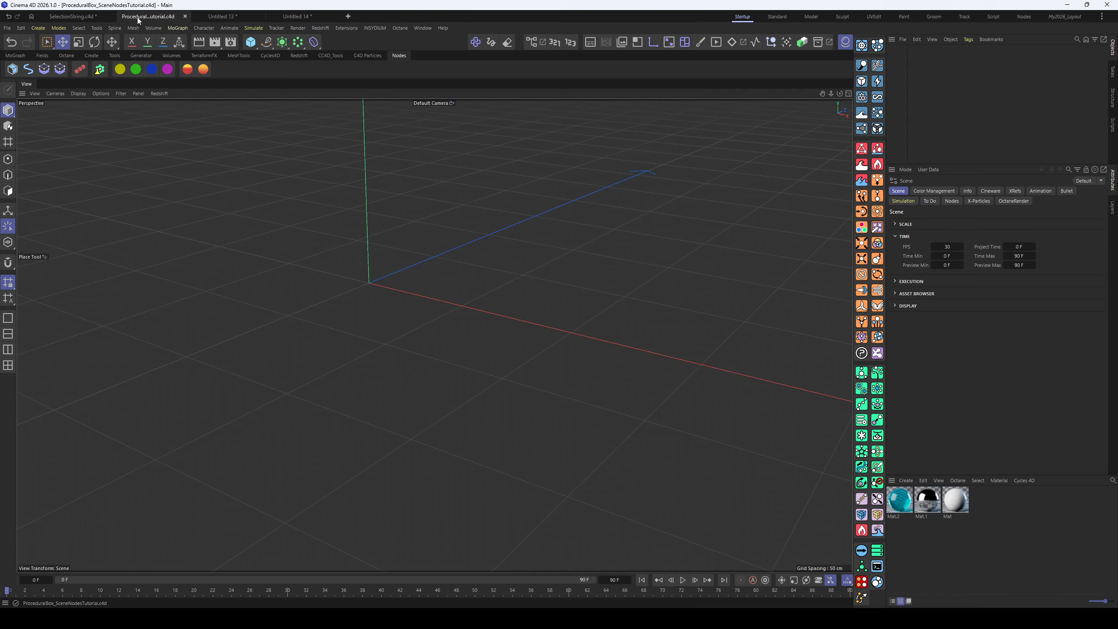
alt+drag(549, 333, 563, 351)
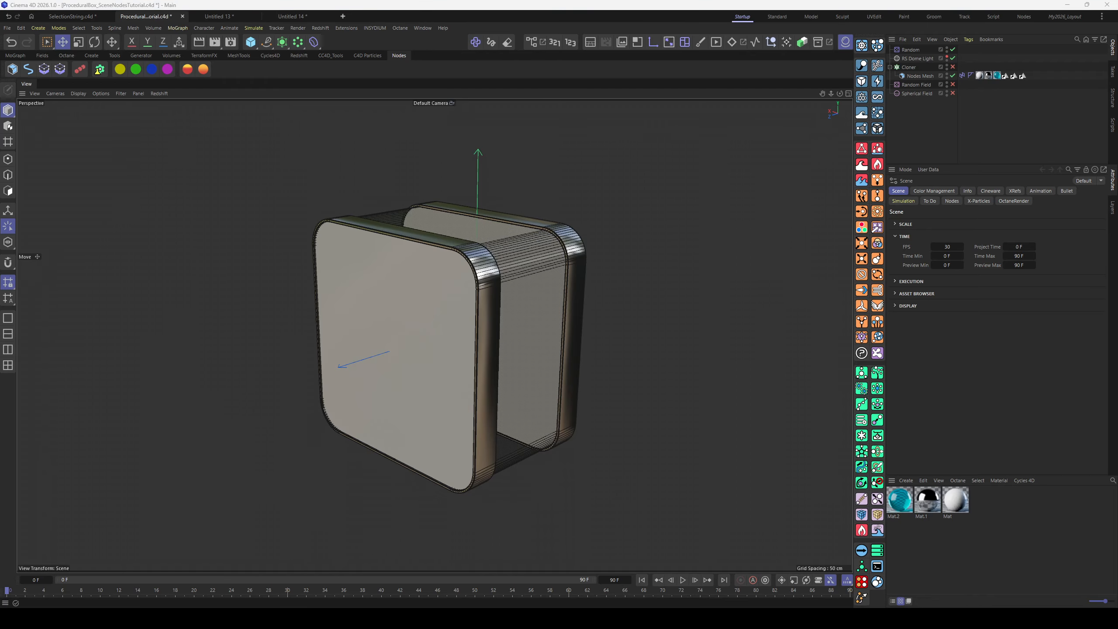
Switch to the web browser and examine the glass box and frame renders in Behance's Open Oversight | Digital Platform project
drag(1117, 216, 628, 152)
click(717, 154)
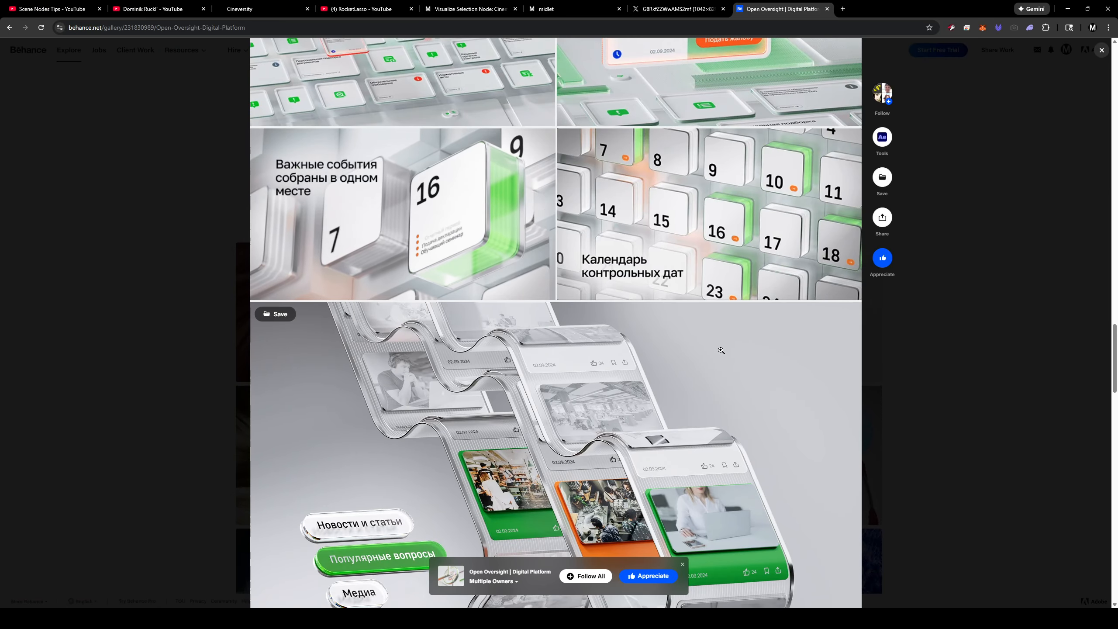
scroll(533, 304, up, 1)
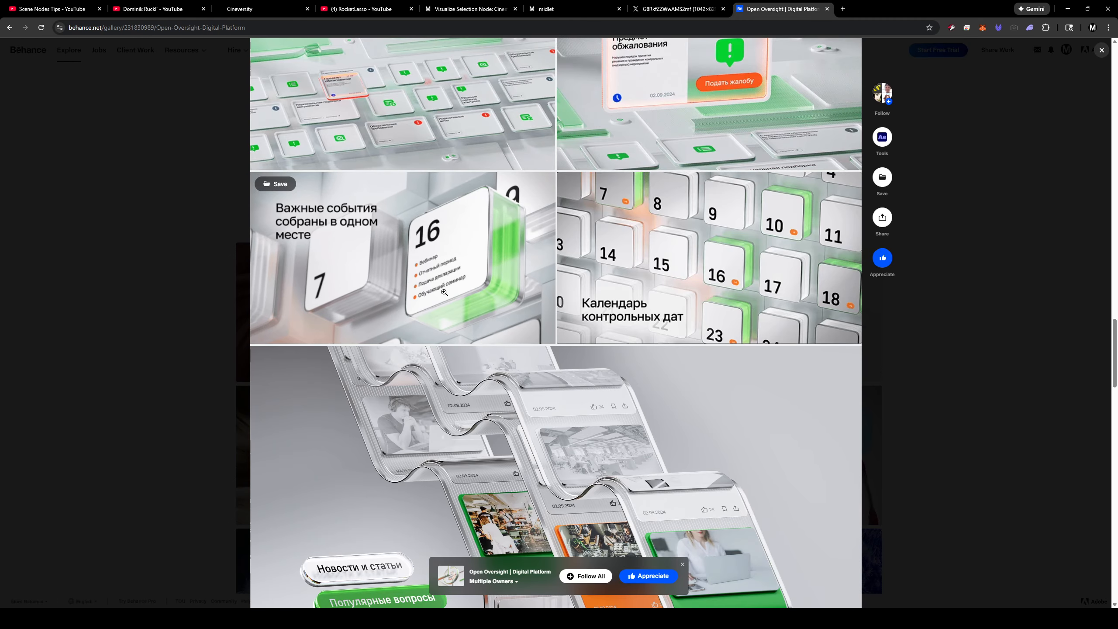
scroll(514, 237, up, 2)
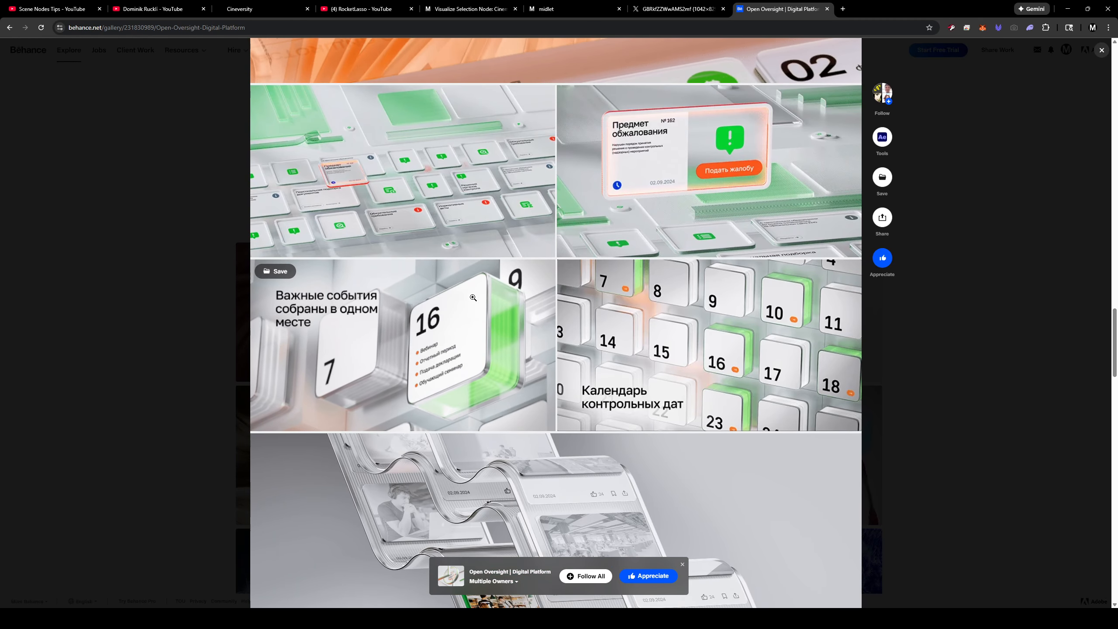
scroll(472, 298, down, 1)
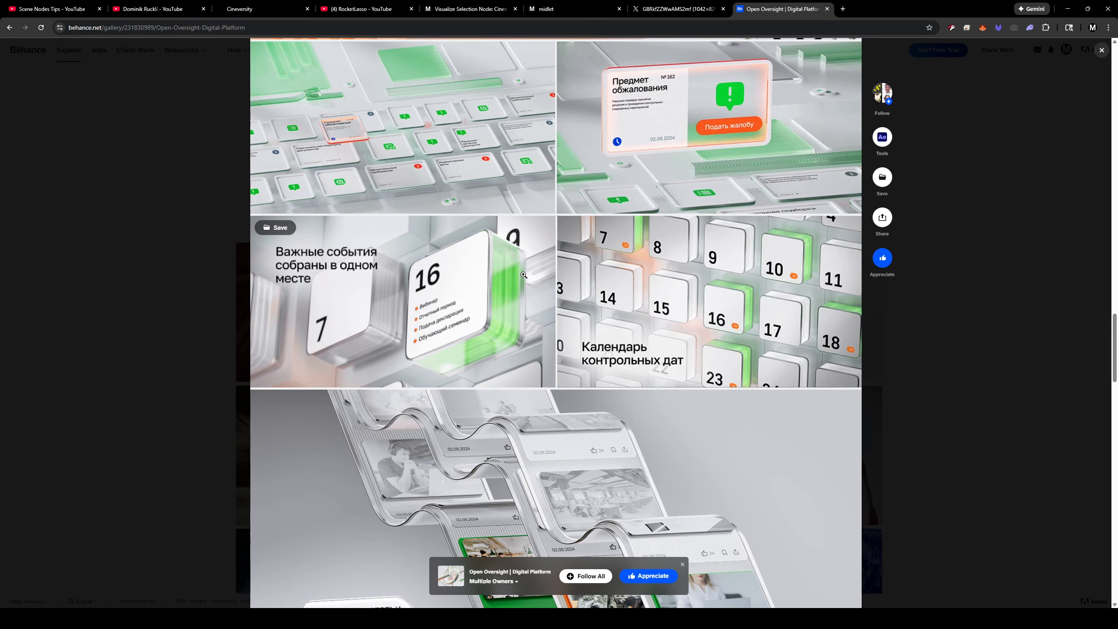
scroll(466, 296, up, 10)
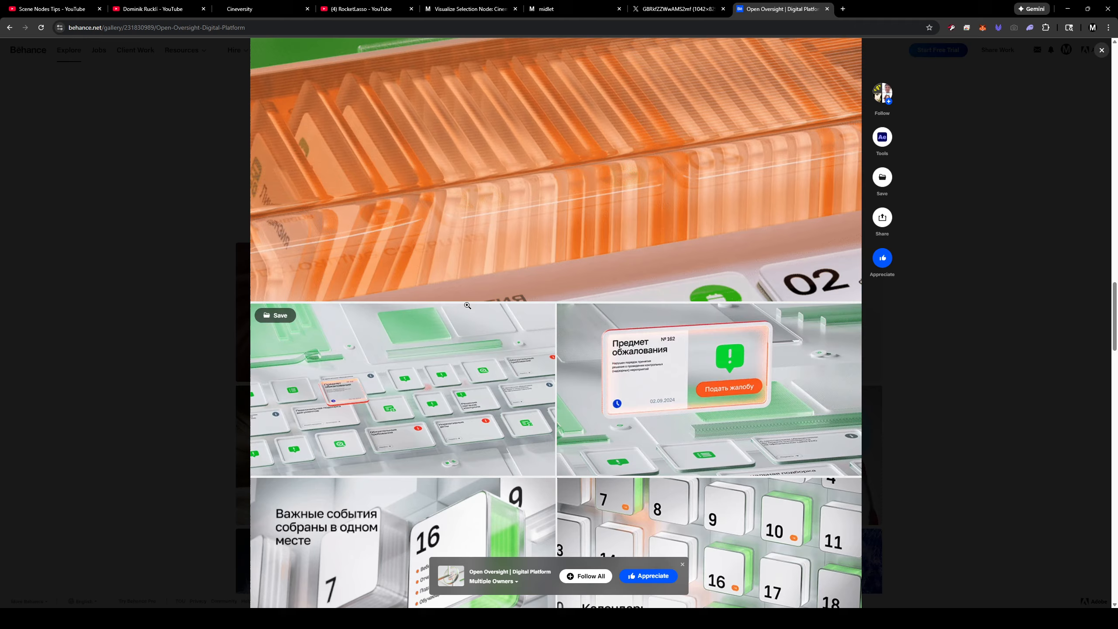
scroll(470, 308, up, 9)
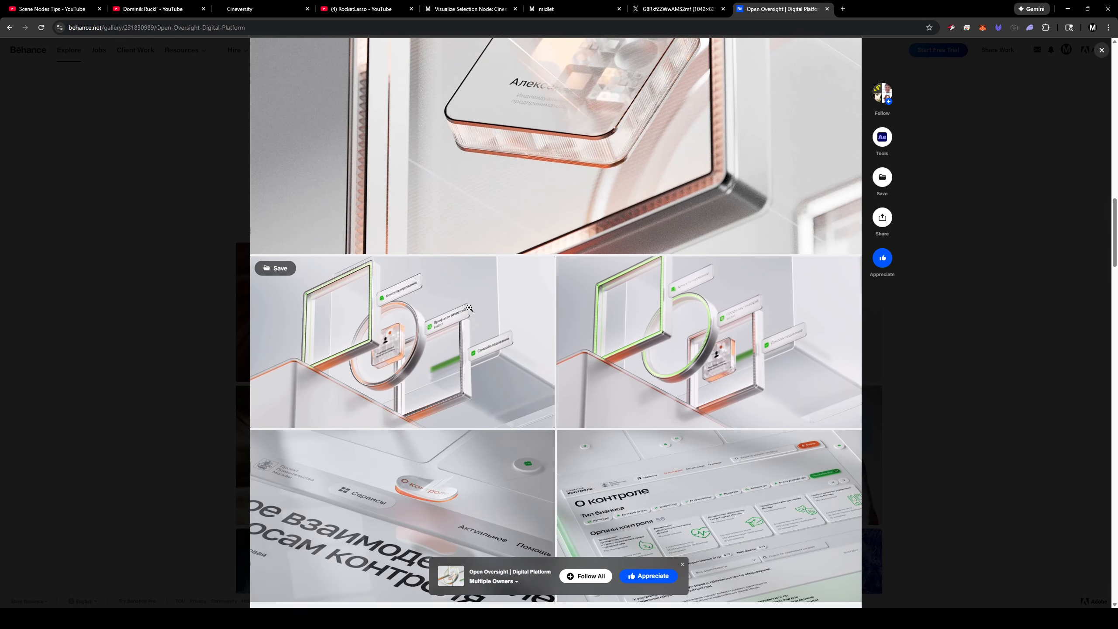
scroll(656, 311, up, 4)
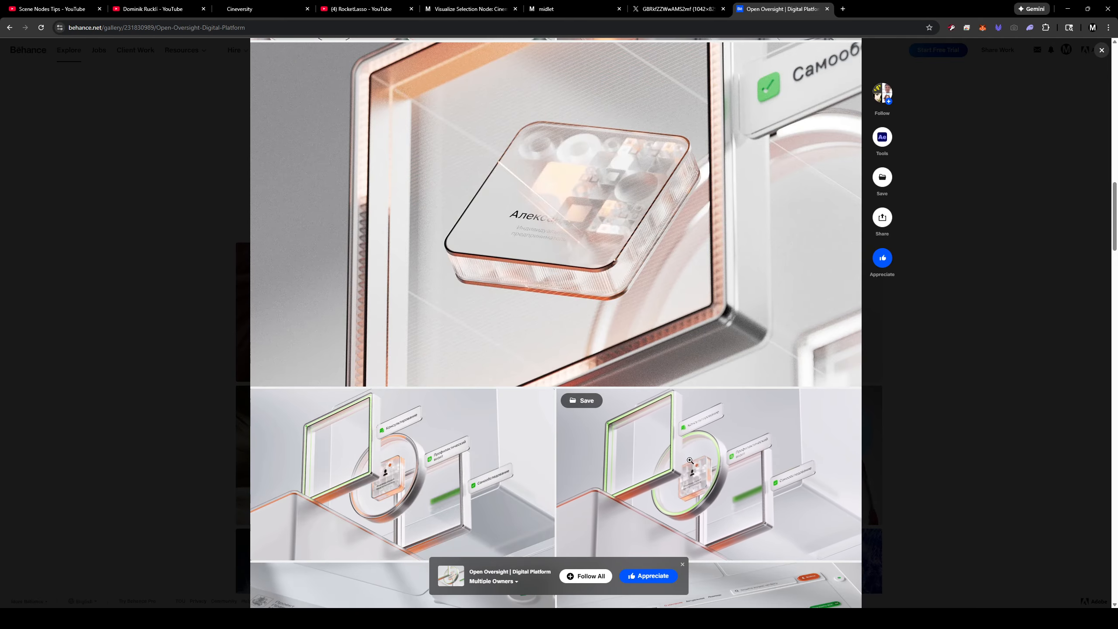
scroll(680, 476, down, 1)
scroll(680, 477, down, 4)
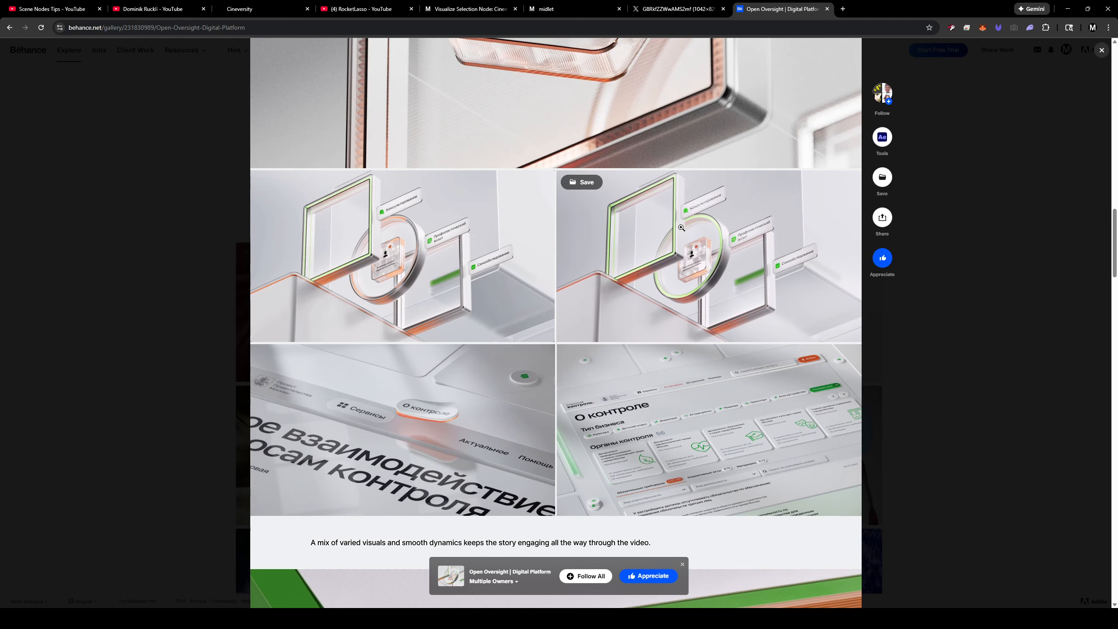
scroll(654, 300, down, 4)
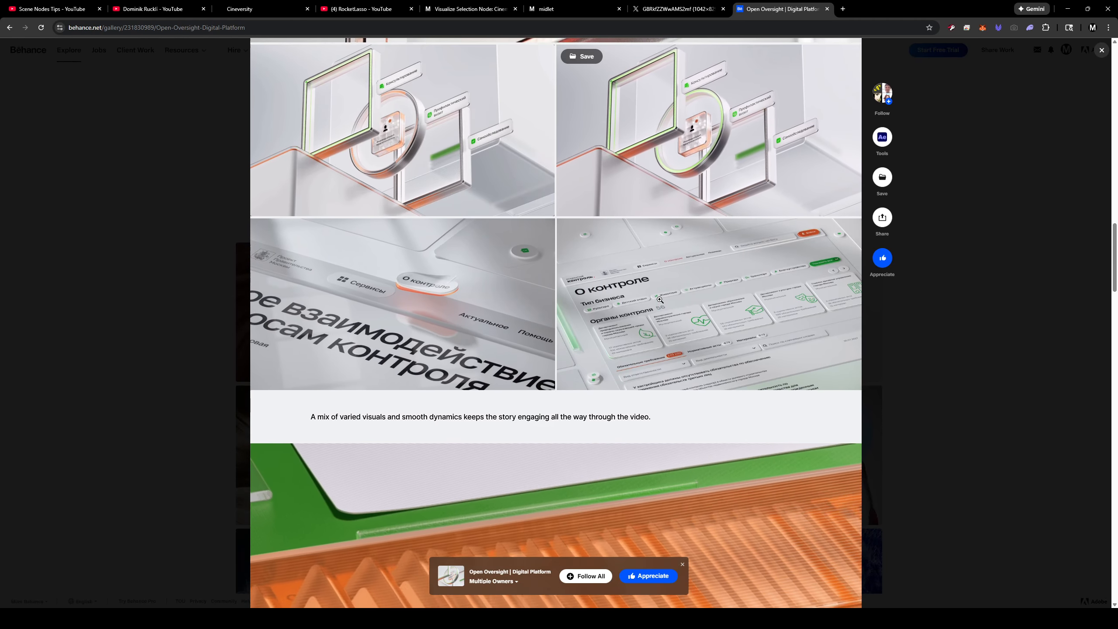
Examine the close-up render of the rounded glass box in the Behance project
scroll(648, 305, up, 8)
scroll(648, 305, up, 1)
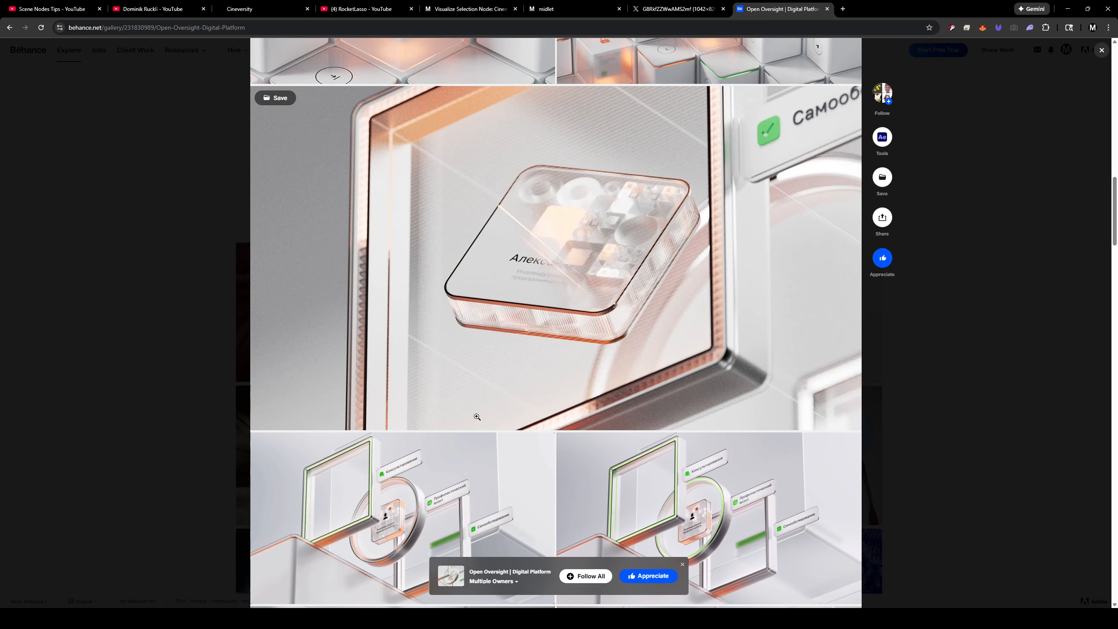
scroll(572, 300, down, 2)
scroll(625, 353, up, 2)
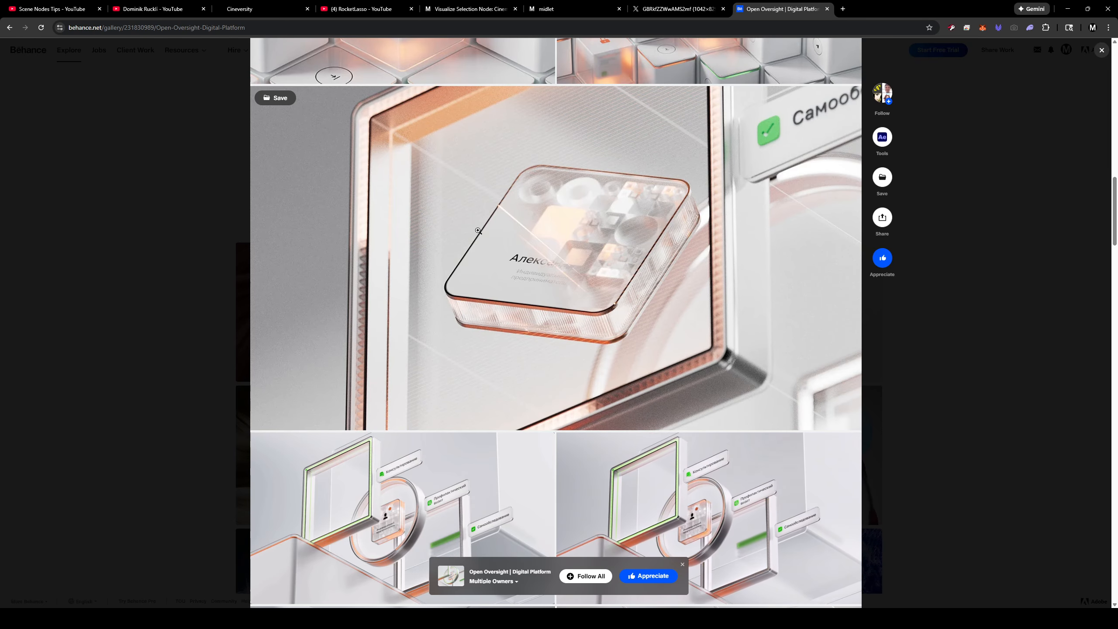
Switch back to Cinema 4D and select the Nodes Mesh object to show its inputs
click(1067, 8)
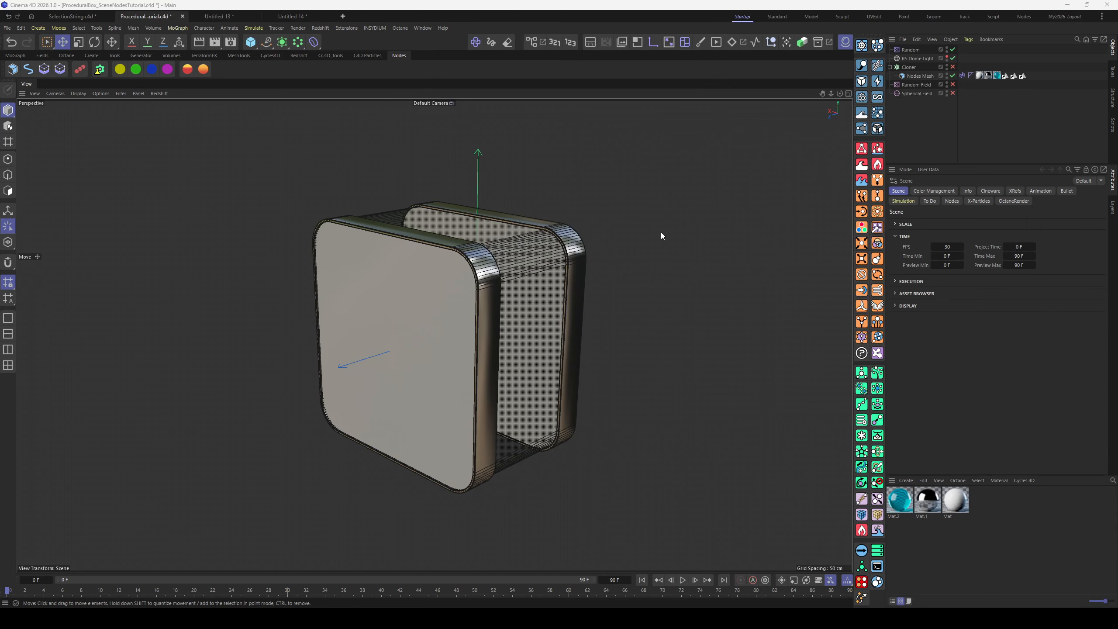
alt+drag(419, 220, 508, 325)
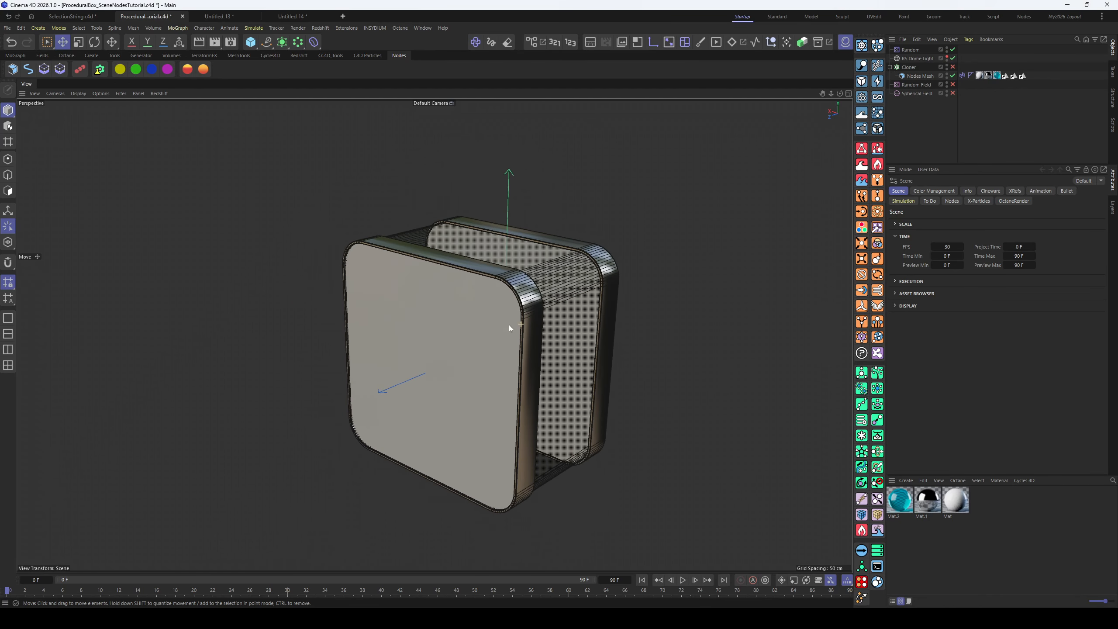
click(918, 78)
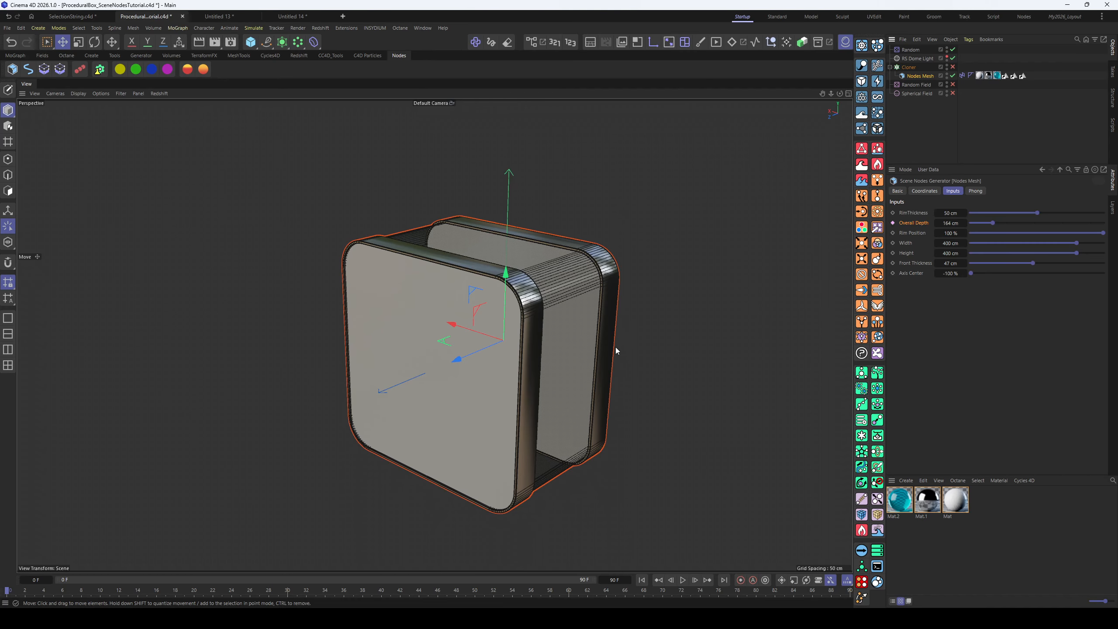
alt+drag(616, 347, 576, 330)
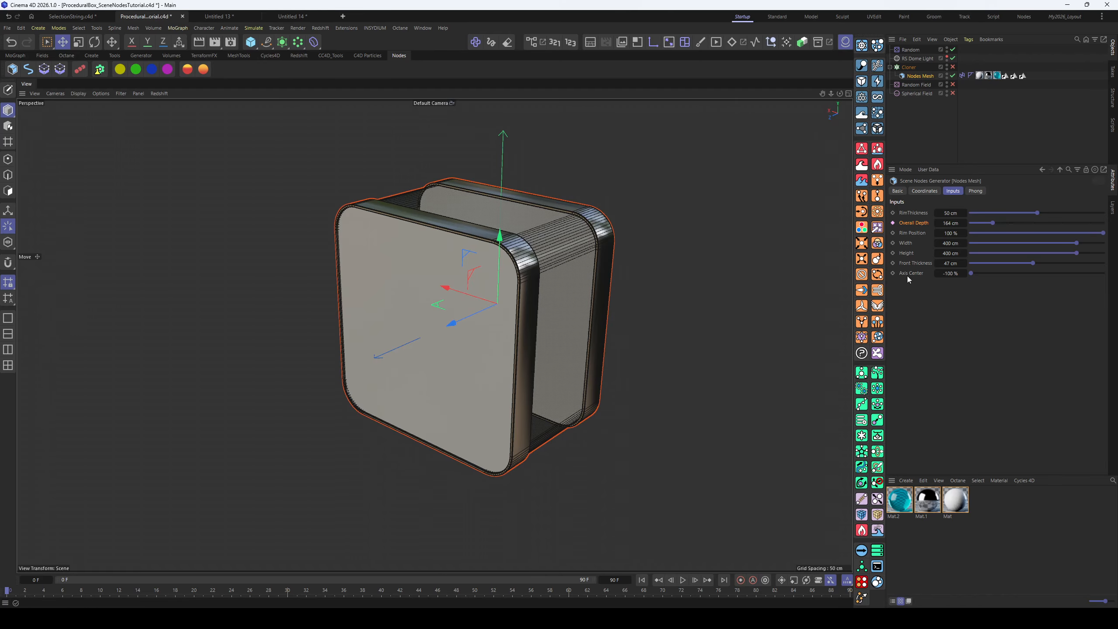
Show the Nodes Mesh graph in the node editor and enlarge the editor to fit the Rim and Front/Back groups
click(532, 42)
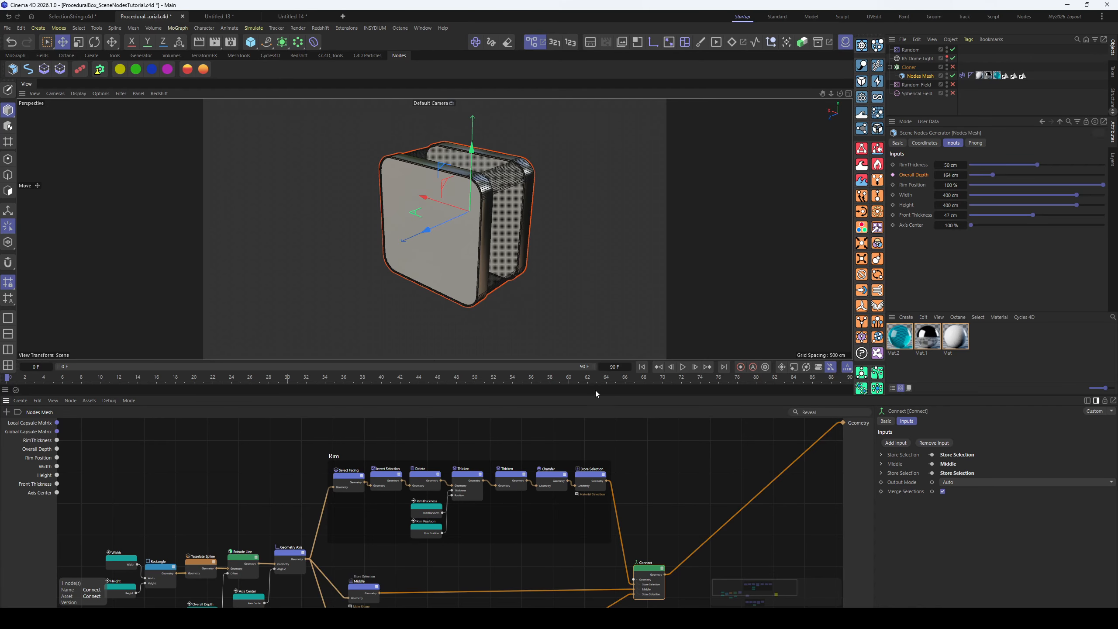
drag(597, 396, 610, 296)
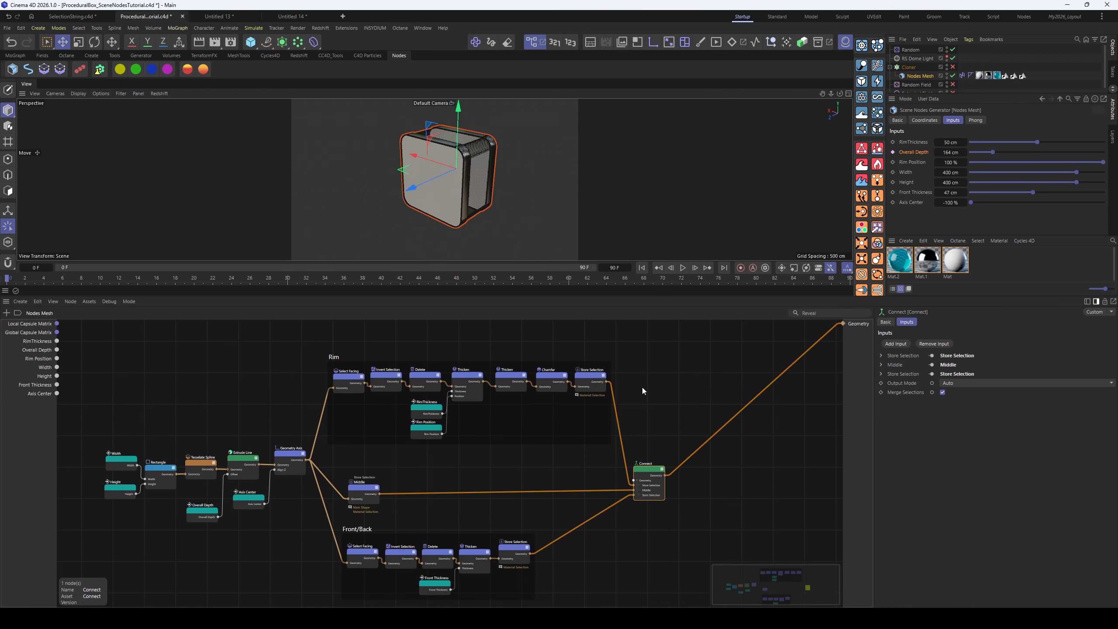
middle_drag(589, 477, 592, 448)
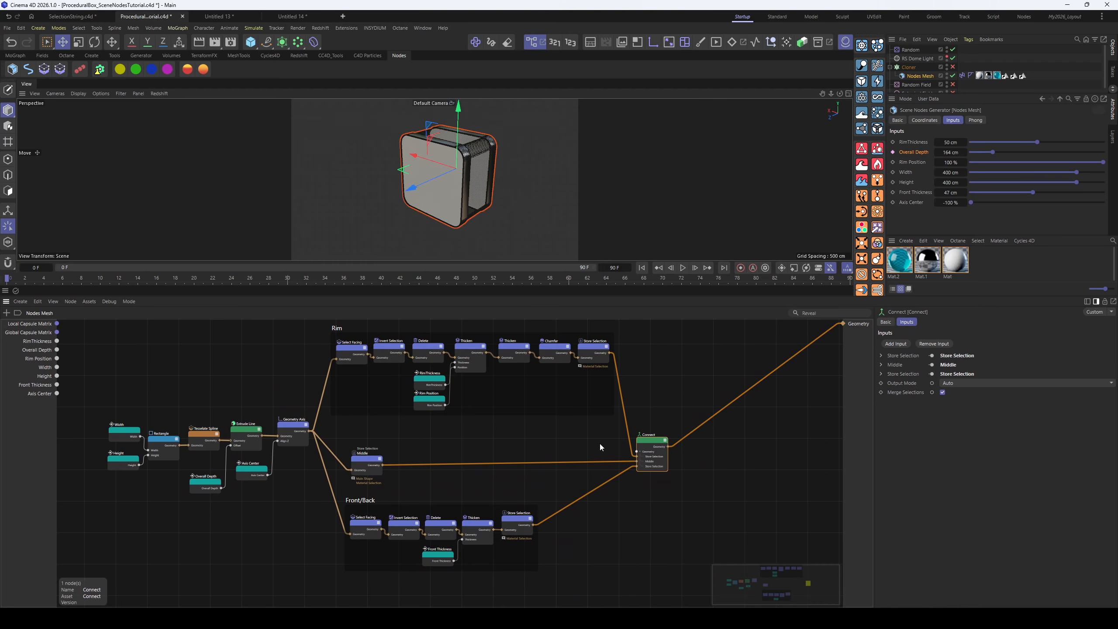
middle_drag(541, 429, 560, 439)
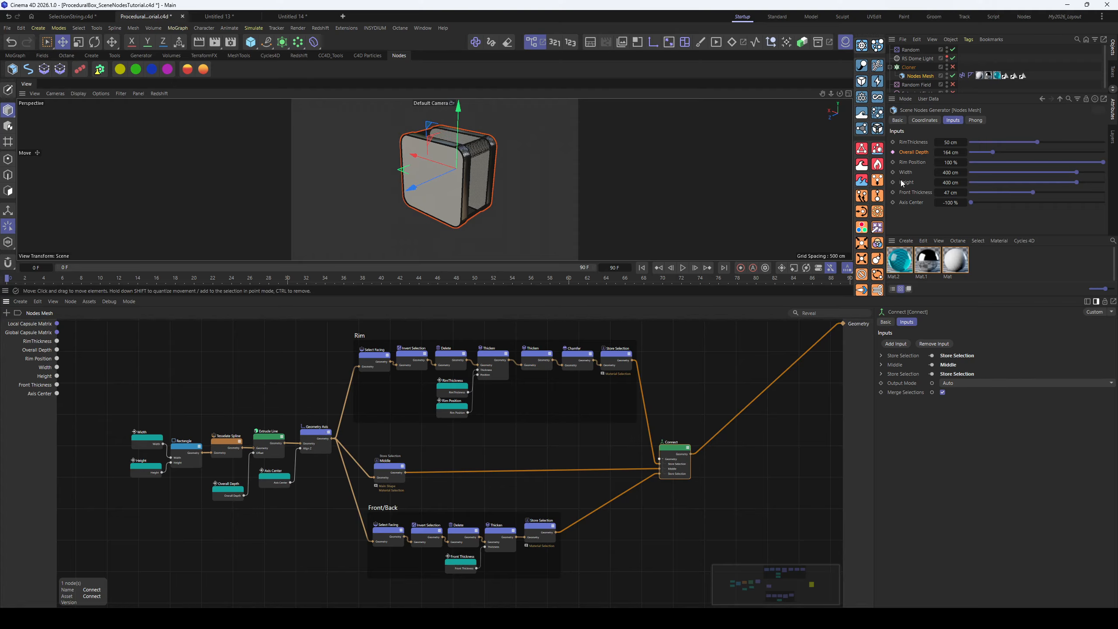
Set the rounded box's Overall Depth to 140 cm and its Axis Center to 0 %
scroll(471, 185, up, 5)
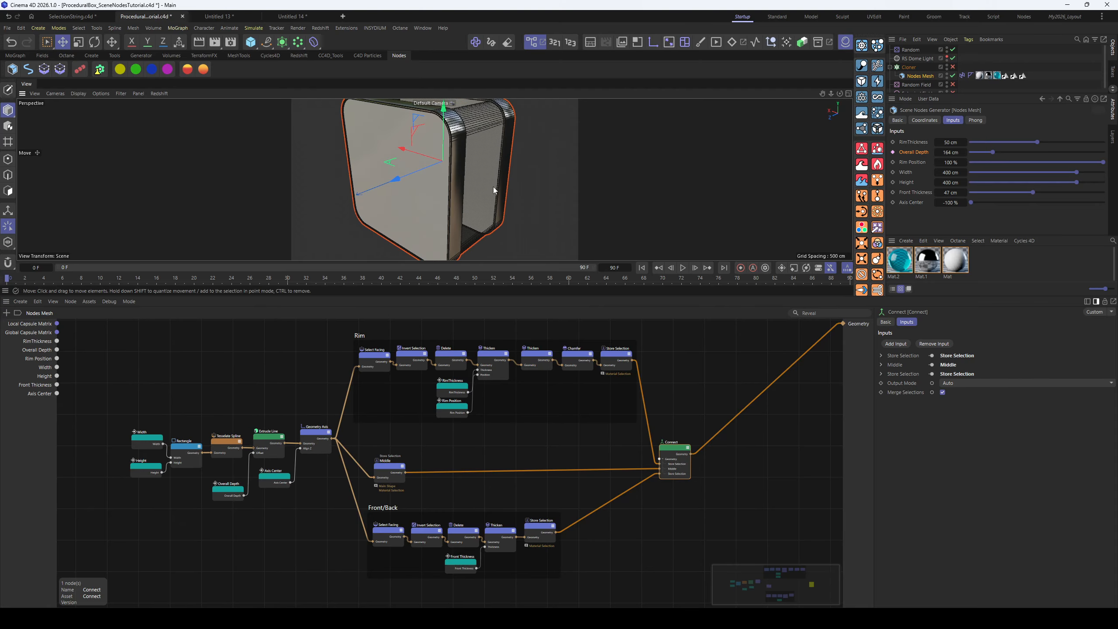
scroll(498, 190, down, 5)
scroll(497, 189, up, 5)
scroll(515, 192, down, 3)
mouse_move(512, 192)
alt+mouse_down()
mouse_move(491, 186)
mouse_move(515, 210)
alt+mouse_up()
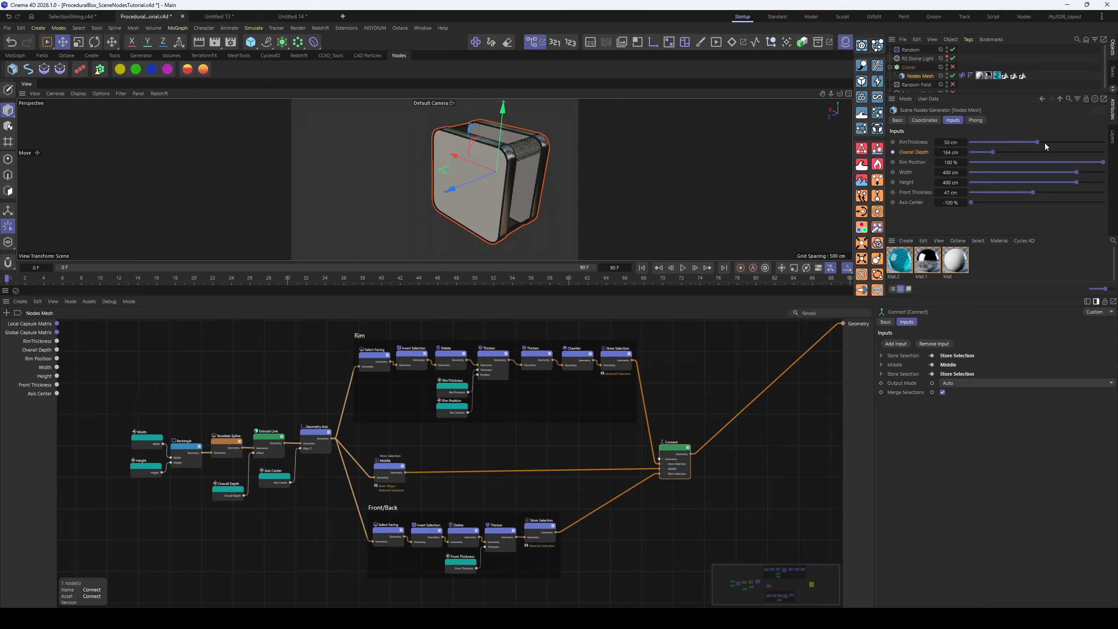
drag(1036, 142, 1038, 202)
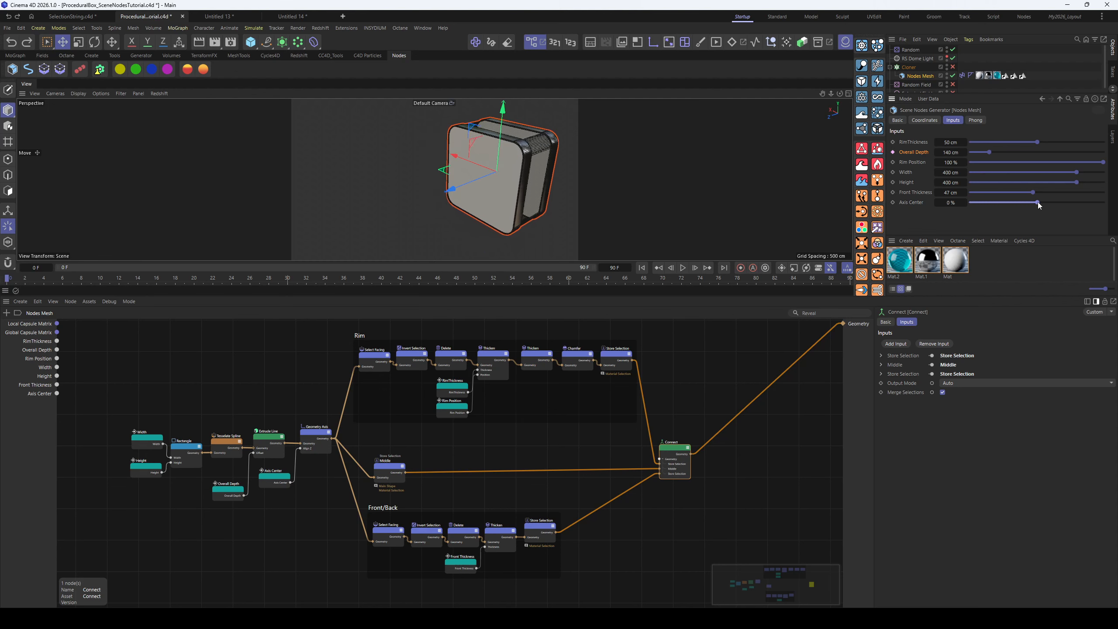
Try Overall Depth values up to 573 cm with Axis Center at 100 % and -100 %, ending at 169 cm and -100 %
drag(991, 154, 923, 209)
key(ctrl+z)
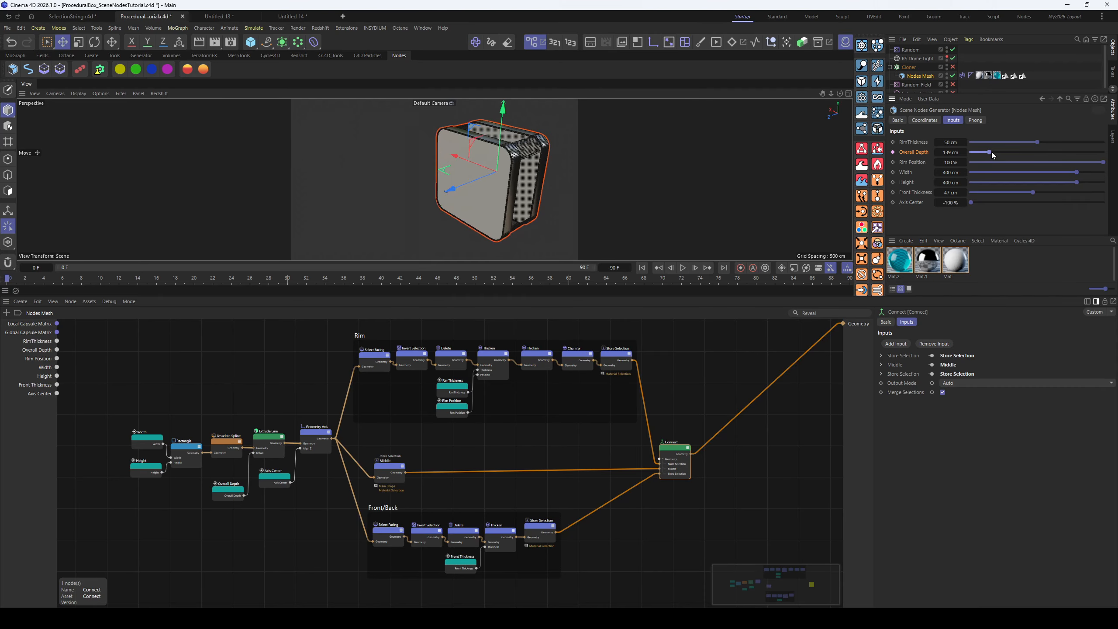
drag(992, 152, 1020, 154)
drag(972, 203, 1106, 202)
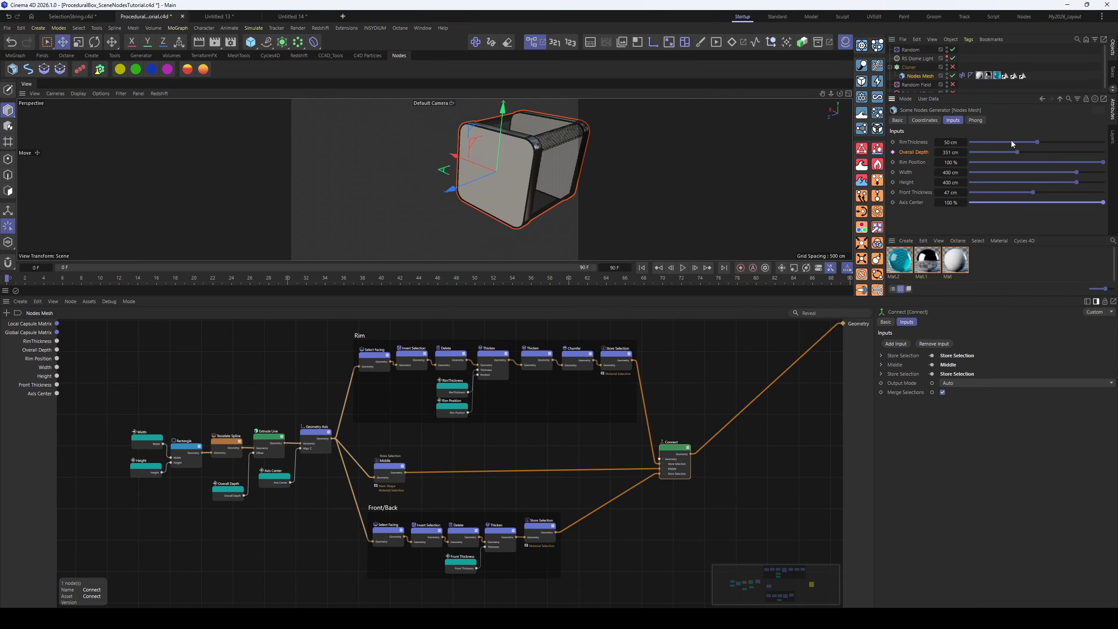
drag(1017, 152, 1047, 152)
drag(1020, 204, 926, 194)
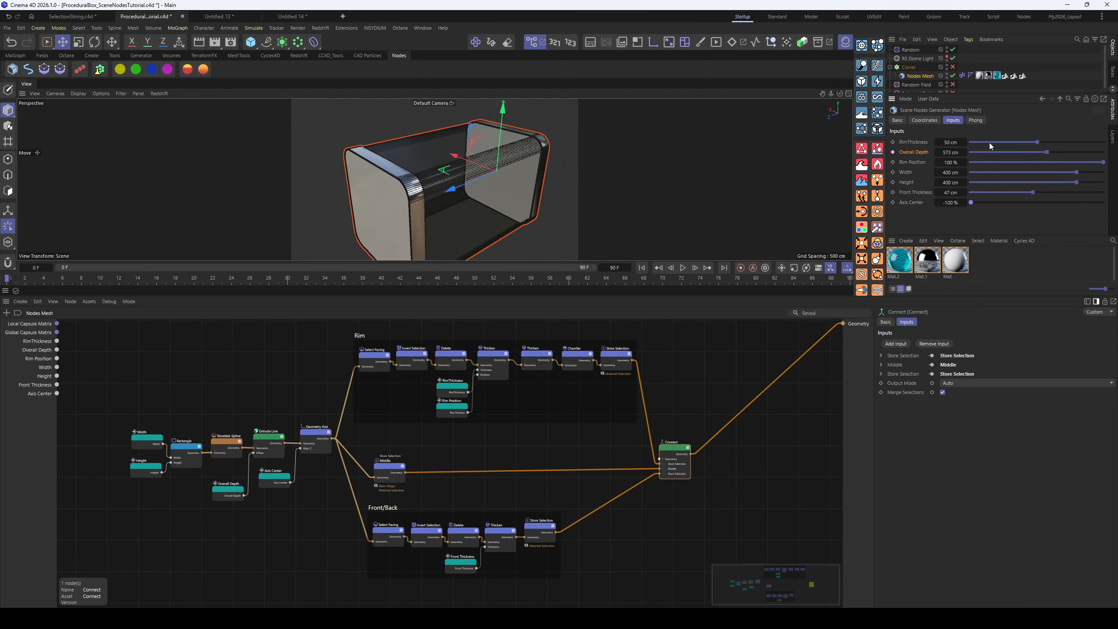
drag(1040, 151, 993, 155)
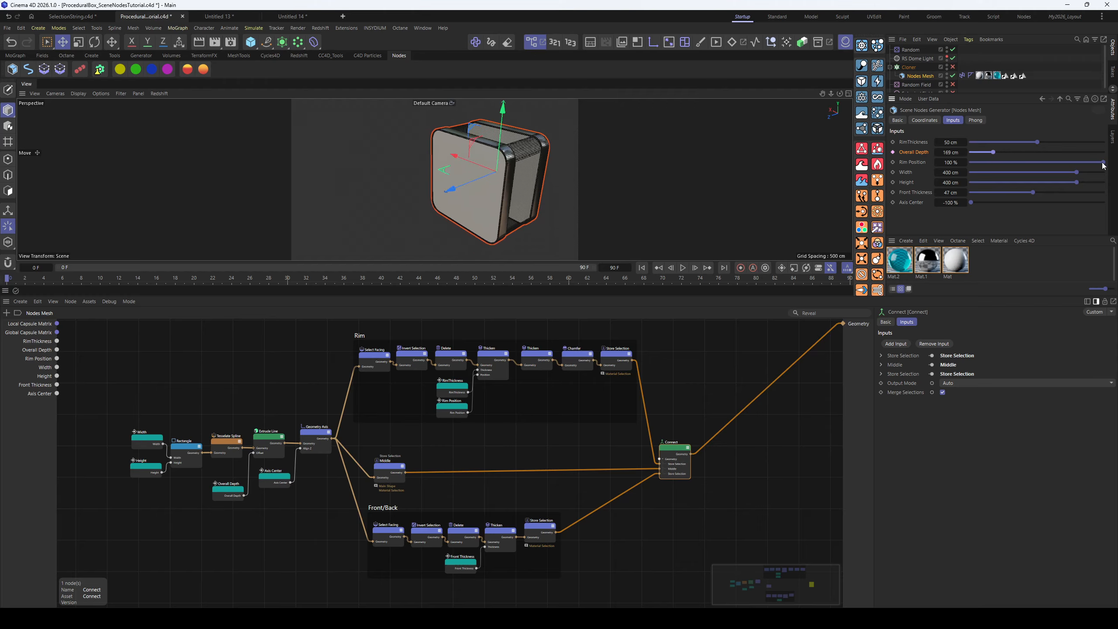
Try Width values of 500 cm and 294 cm and a Height of 392 cm, undo them, and test the Front Thickness
mouse_move(1102, 163)
mouse_down()
mouse_move(951, 174)
mouse_move(1103, 163)
mouse_up()
drag(1077, 173, 1104, 172)
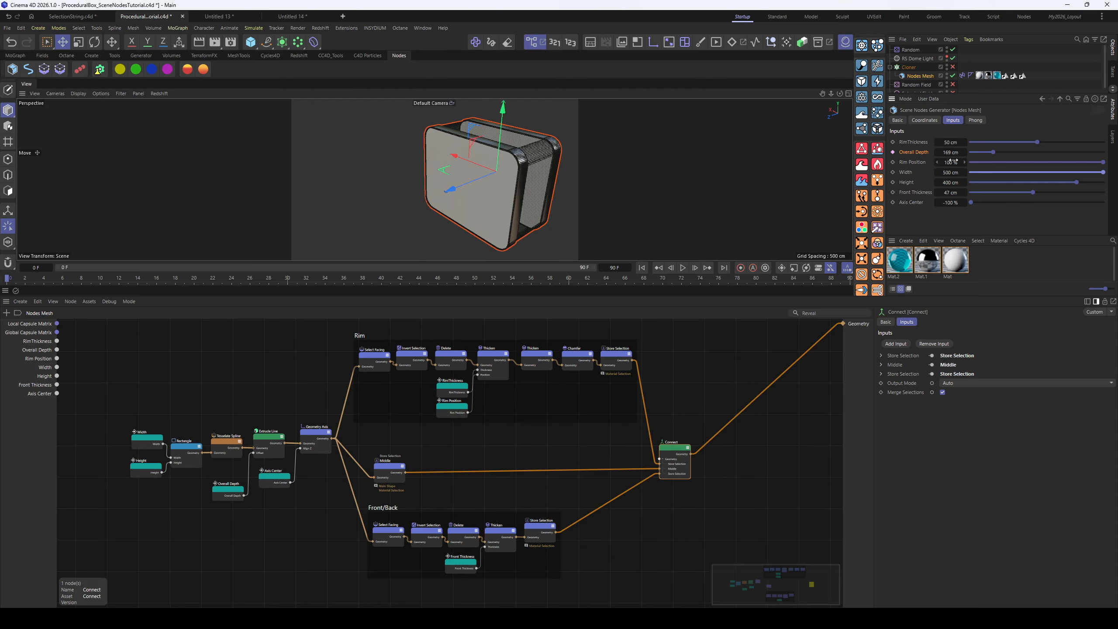
drag(951, 172, 989, 173)
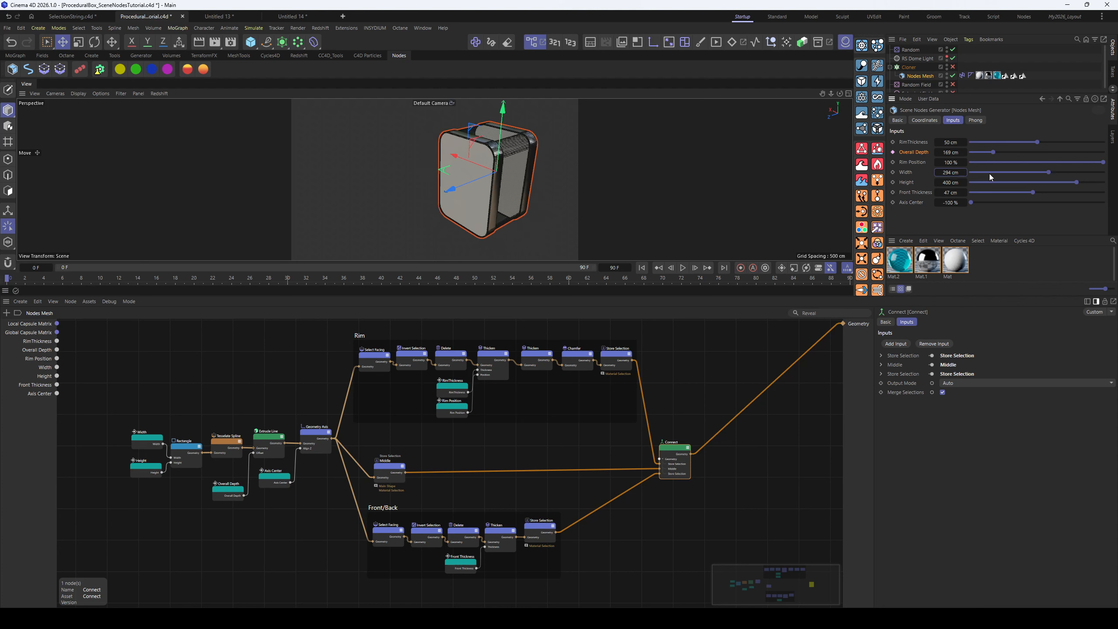
mouse_move(1078, 182)
mouse_down()
mouse_move(1012, 187)
mouse_move(1074, 182)
mouse_up()
drag(1050, 173, 1108, 173)
key(ctrl+z)
key(ctrl+z)
key(ctrl+z)
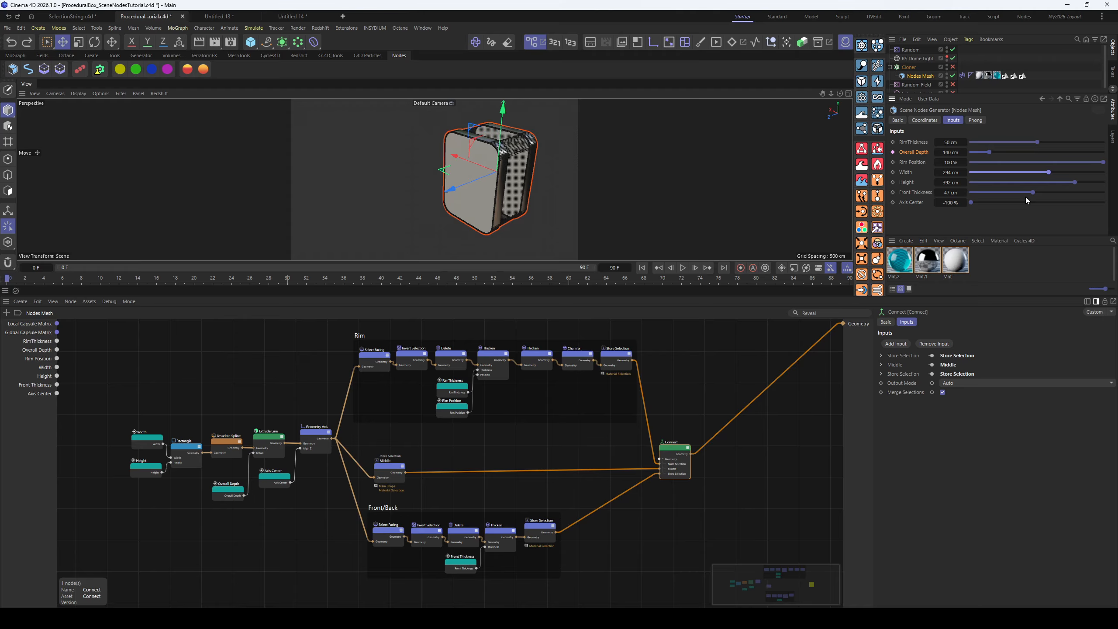
key(ctrl+z)
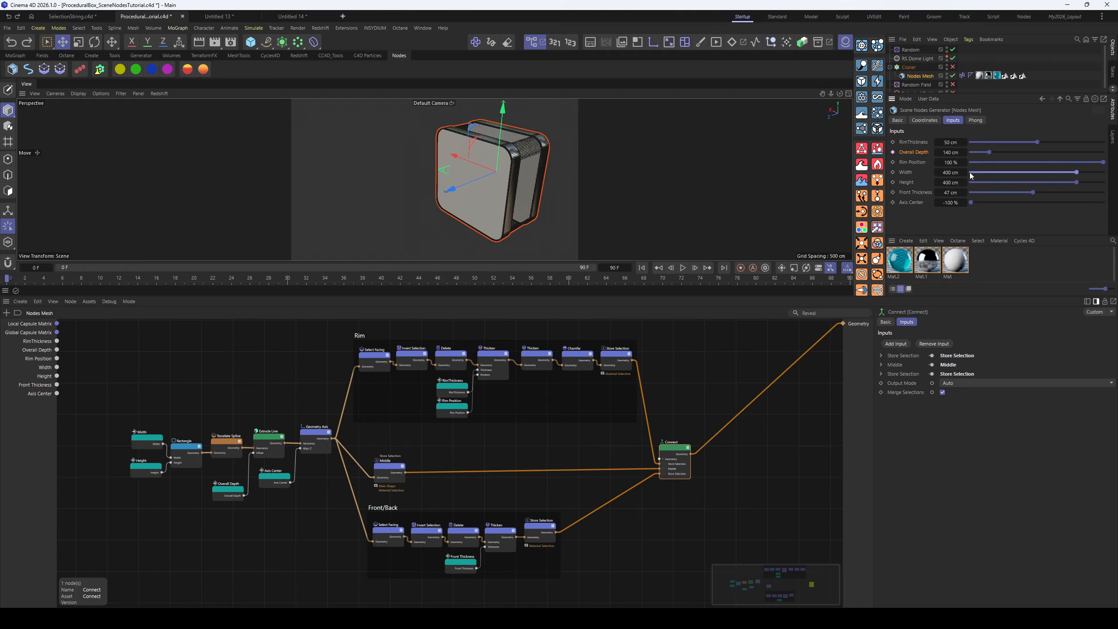
mouse_move(1032, 192)
mouse_down()
mouse_move(1105, 193)
mouse_move(1032, 201)
mouse_up()
mouse_move(523, 185)
alt+mouse_down()
mouse_move(500, 162)
mouse_move(505, 173)
alt+mouse_up()
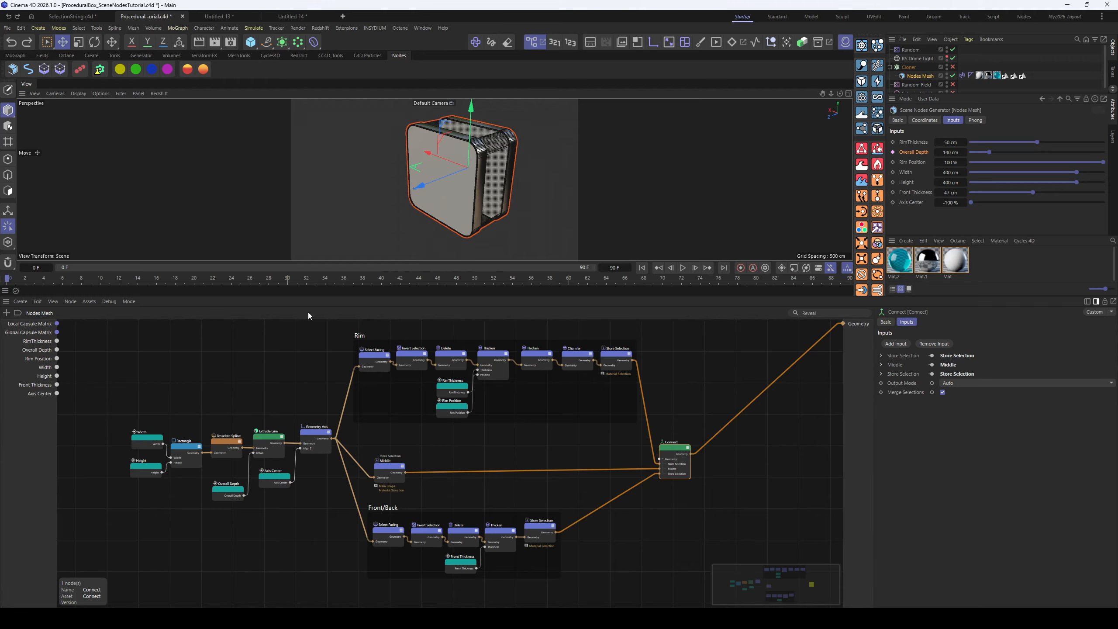
Select the Width, Height and Rectangle nodes, and connect the Extrude Line node to the Geometry output to preview it
drag(120, 395, 207, 525)
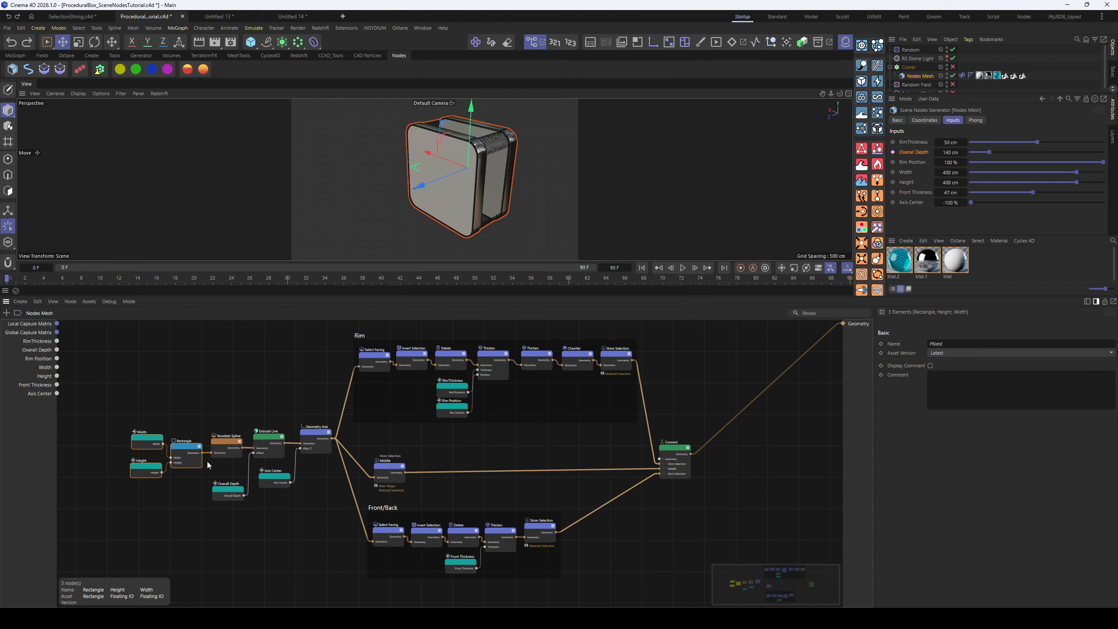
mouse_move(219, 460)
middle_down()
mouse_move(214, 448)
mouse_move(230, 467)
mouse_move(240, 458)
middle_up()
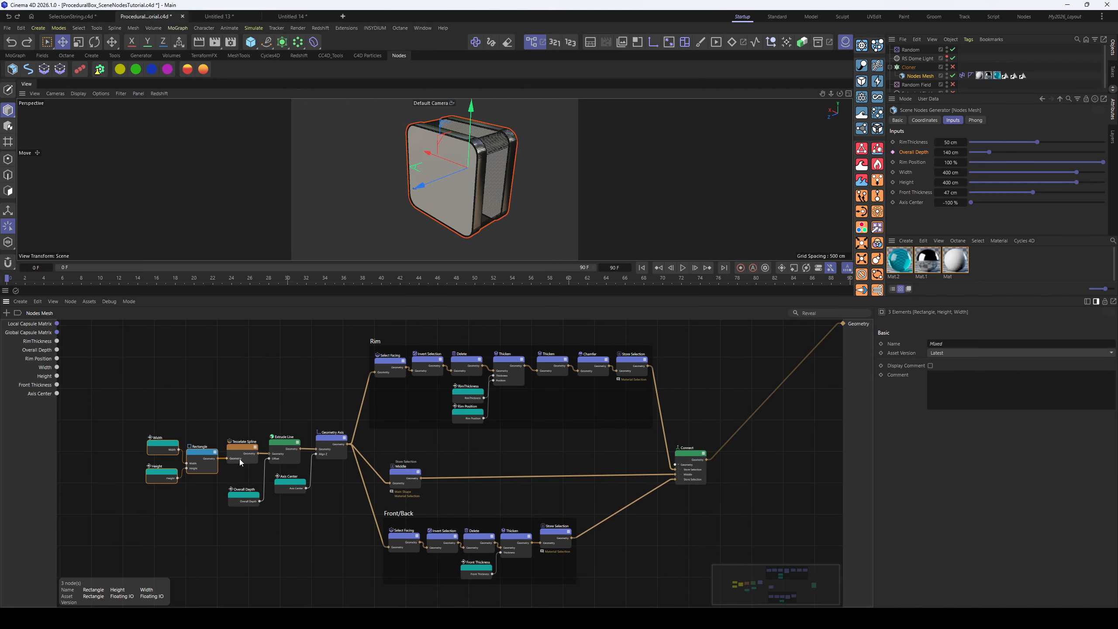
click(280, 444)
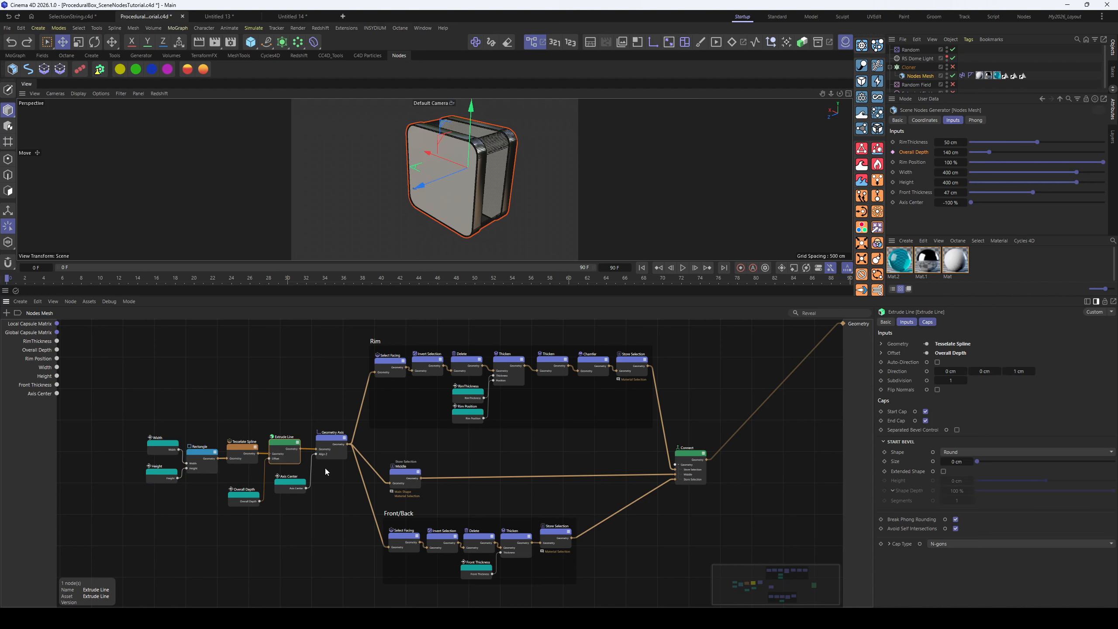
key(o)
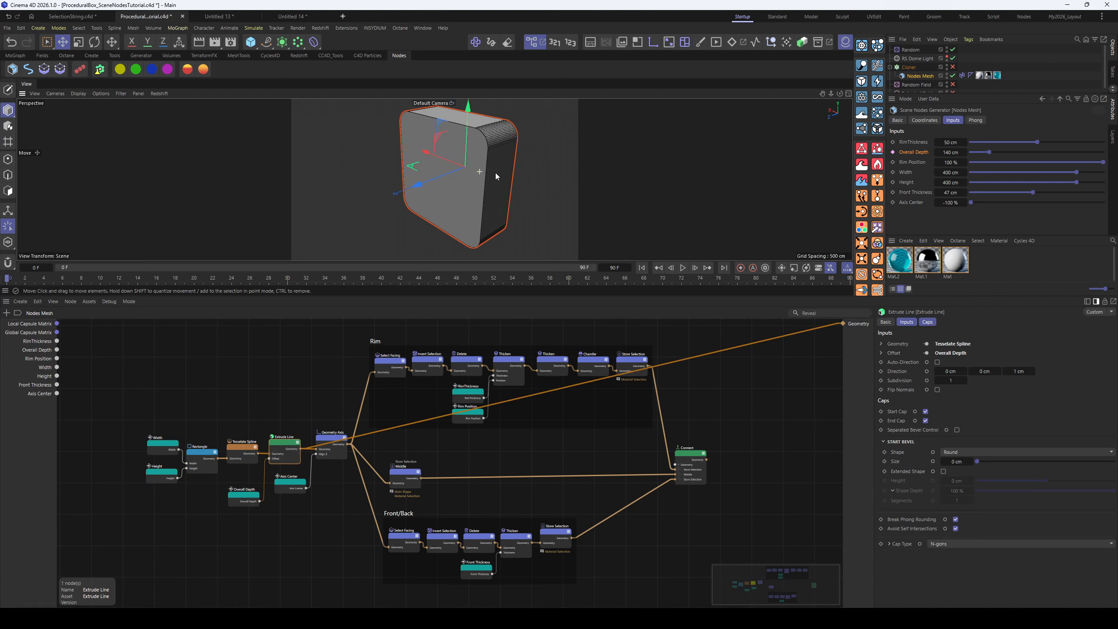
alt+drag(495, 173, 475, 184)
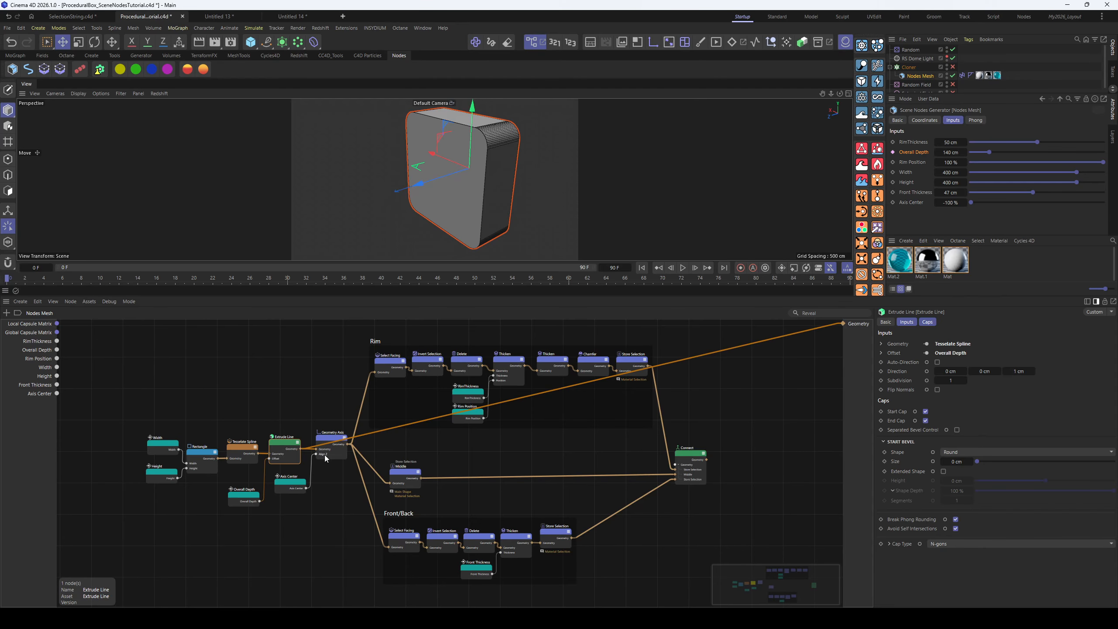
middle_drag(325, 458, 317, 480)
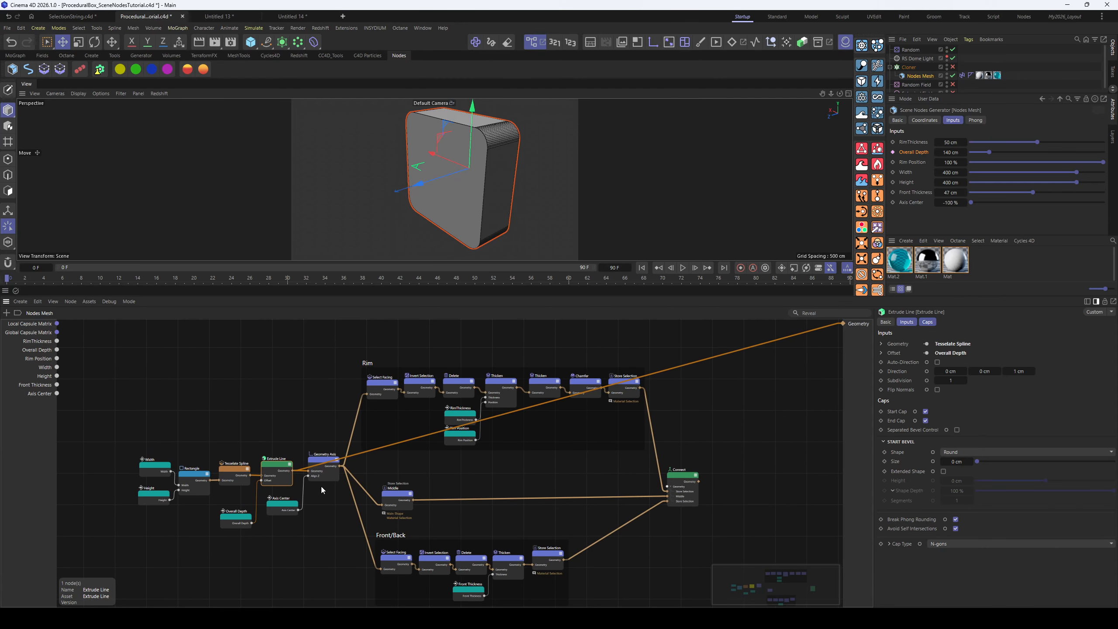
Inspect the settings of the Rectangle and Geometry Axis nodes and view the extruded shape from the side
click(189, 478)
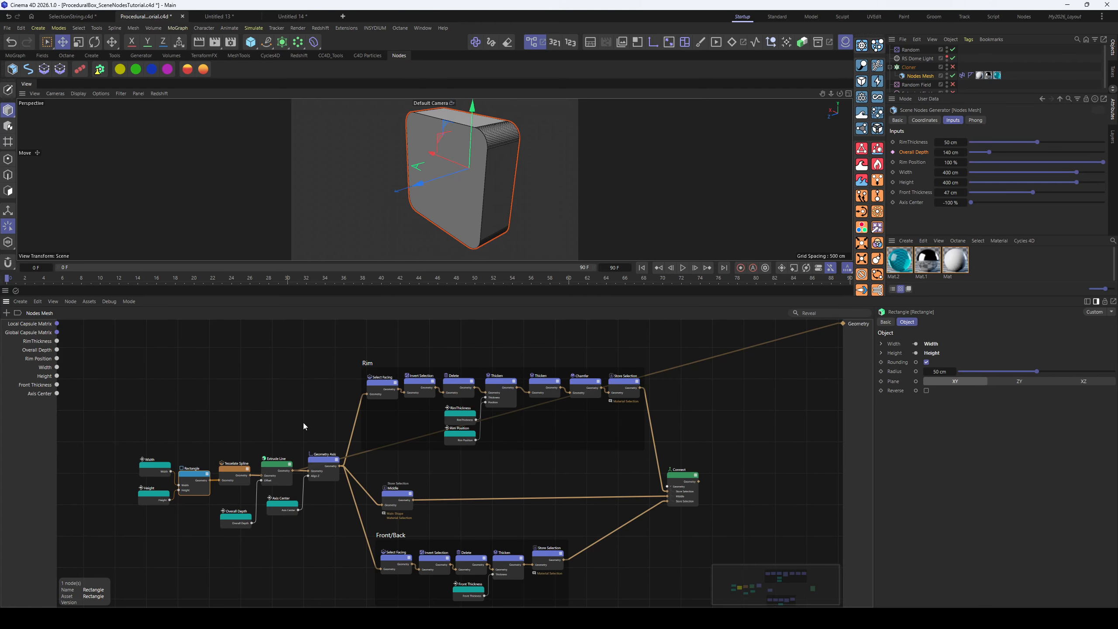
scroll(303, 426, down, 2)
drag(320, 440, 323, 456)
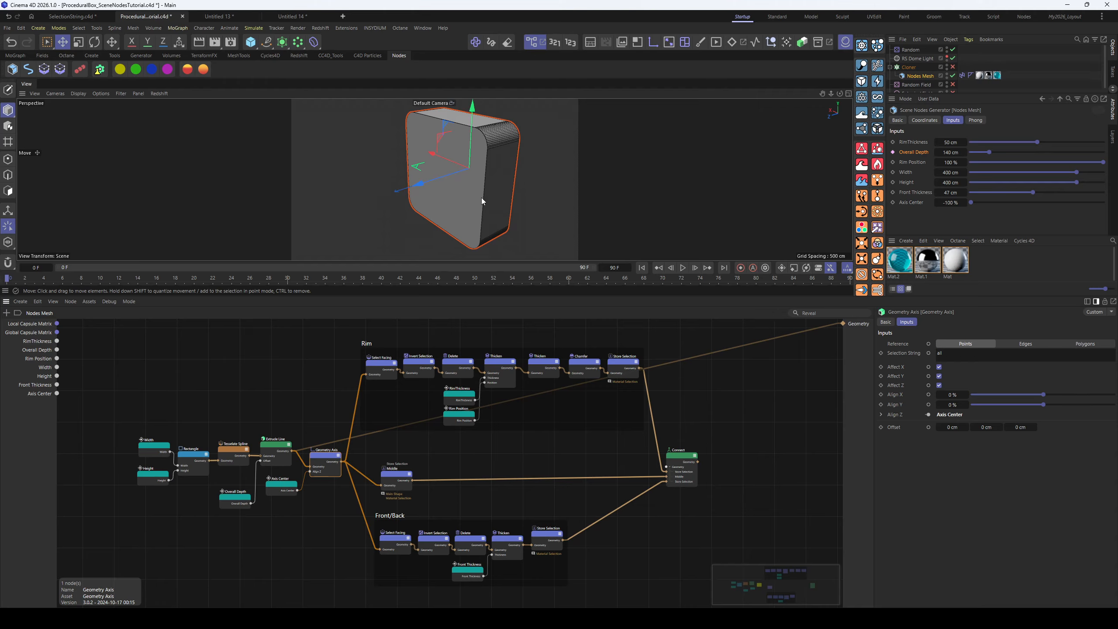
alt+drag(481, 197, 507, 179)
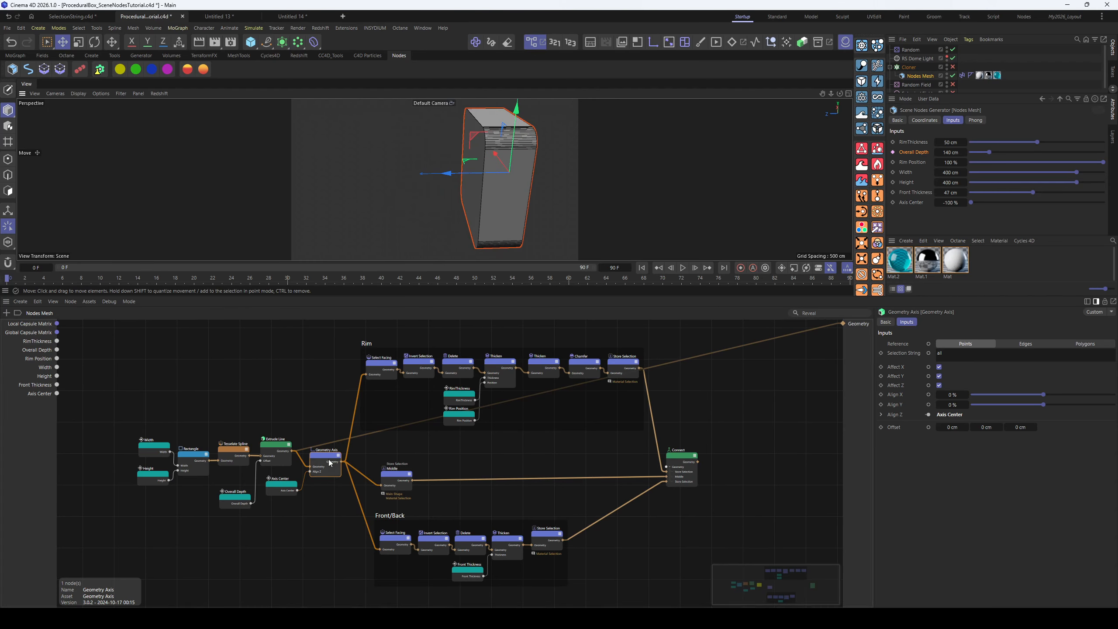
drag(328, 464, 326, 461)
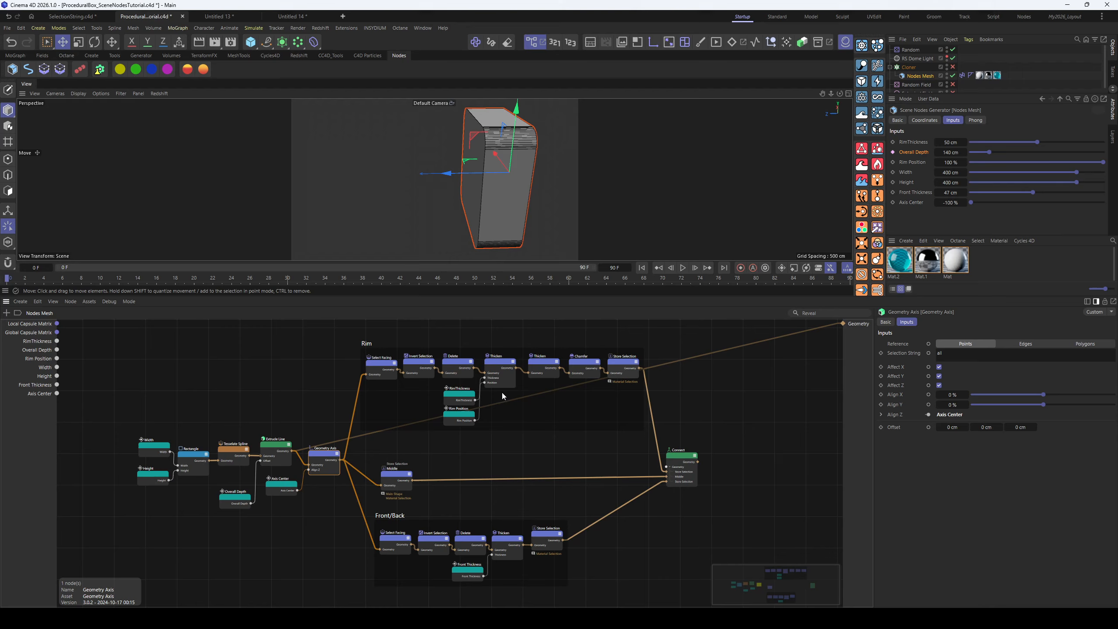
Select the Middle Store Selection node, nudge it sideways, and examine its selection name and comment
drag(393, 478, 394, 475)
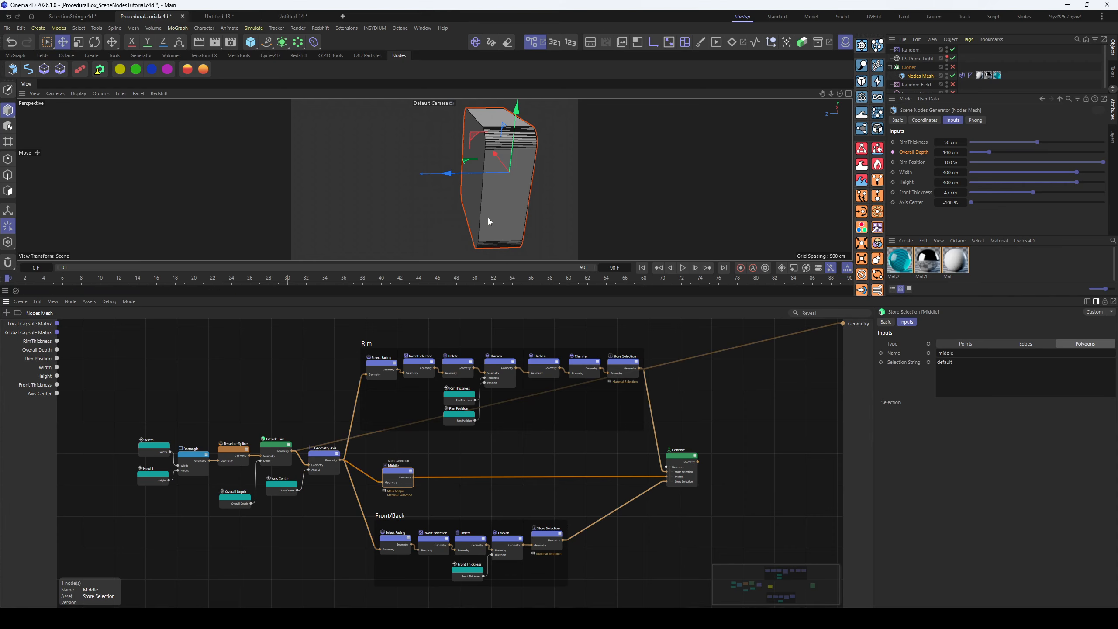
drag(391, 476, 405, 476)
scroll(404, 489, up, 4)
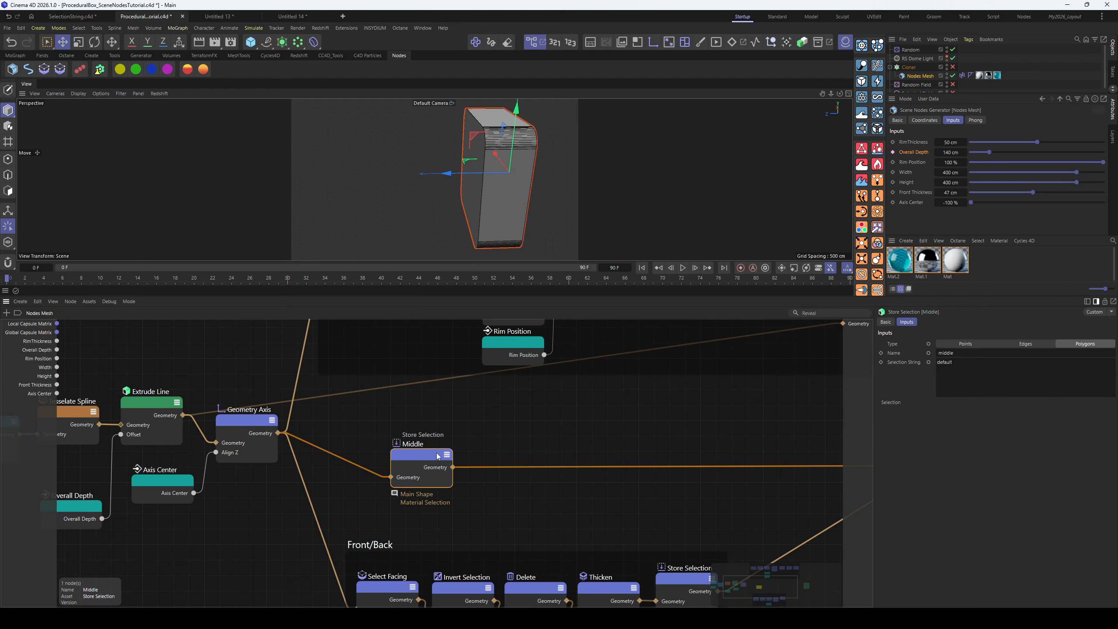
scroll(439, 456, down, 3)
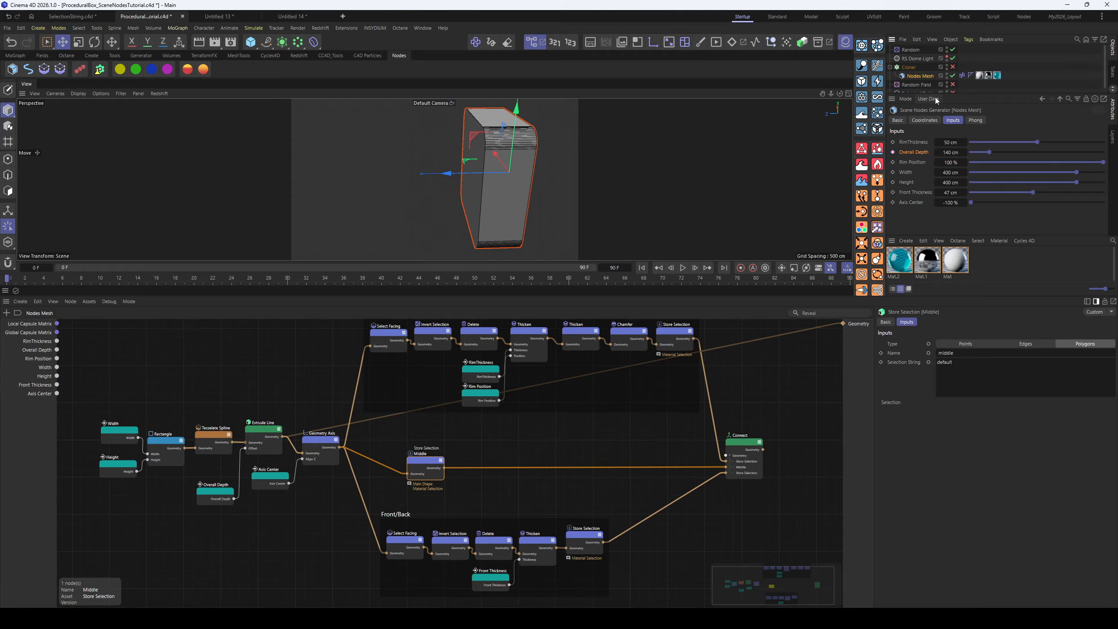
Enlarge the object list, and wire the Connect node's output to the Geometry output to preview the complete box
drag(973, 93, 985, 150)
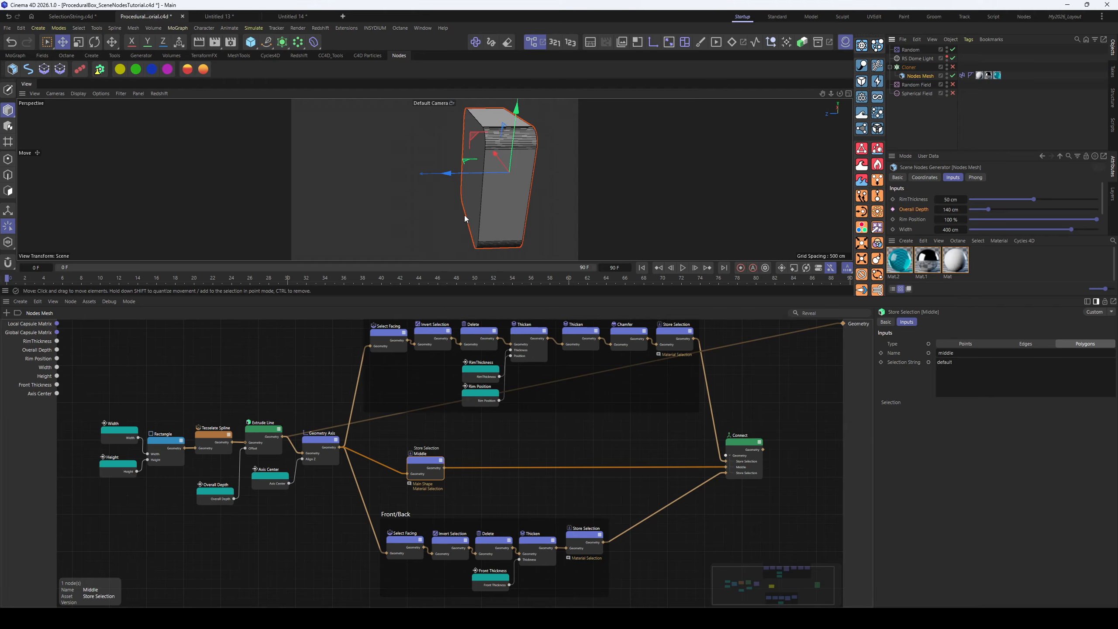
middle_drag(498, 479, 373, 492)
middle_drag(592, 457, 556, 455)
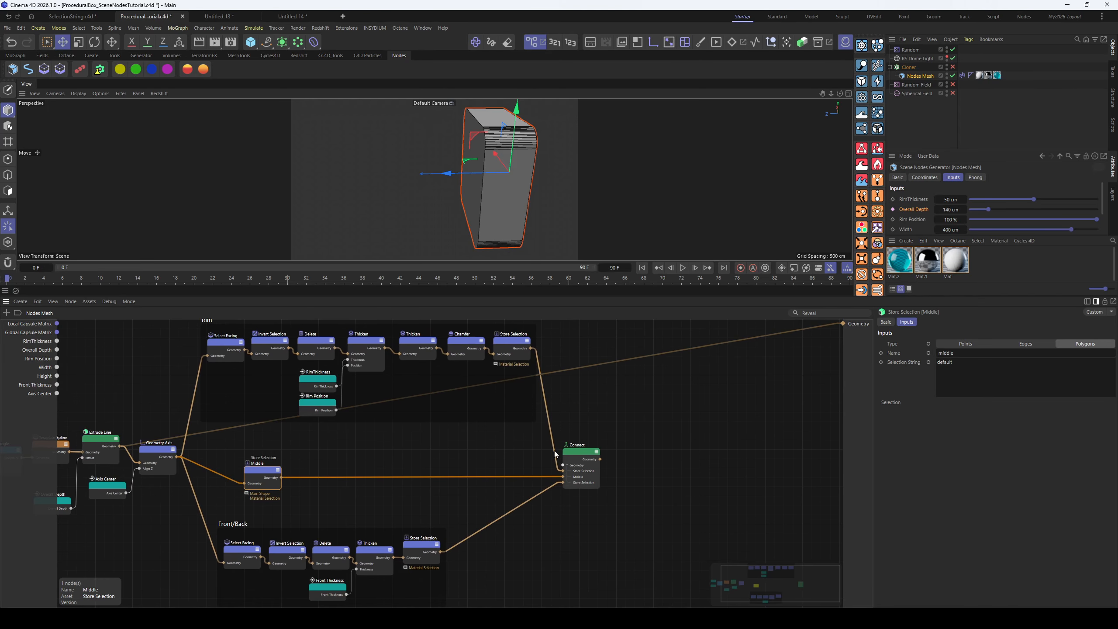
click(584, 455)
drag(600, 460, 842, 324)
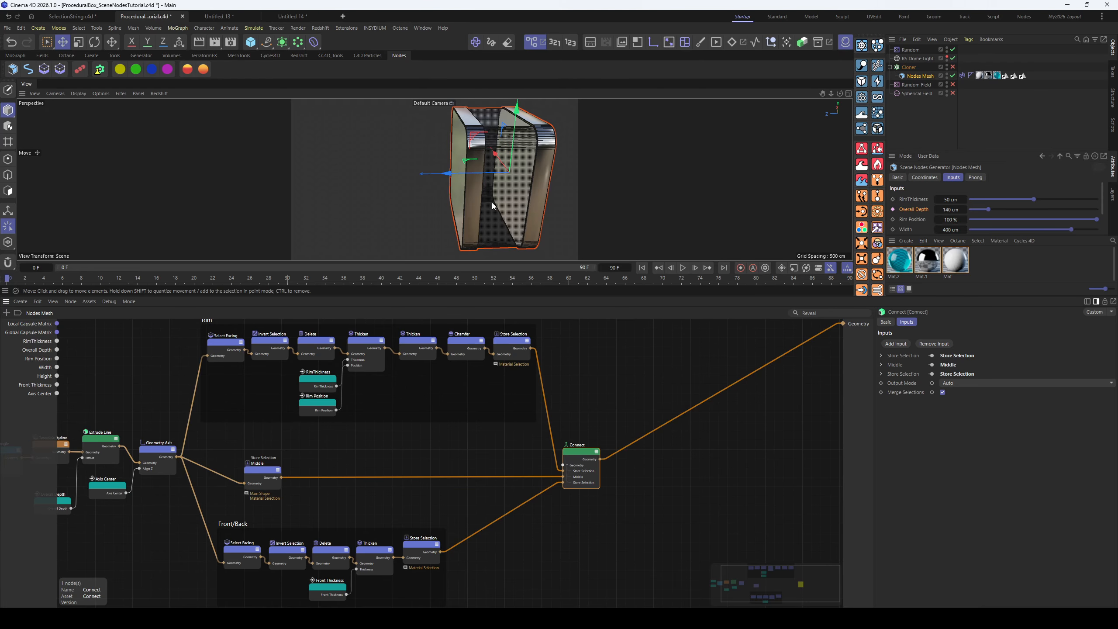
Wire the Geometry Axis node to the Geometry output to preview only the extruded base shape
middle_drag(101, 485, 232, 496)
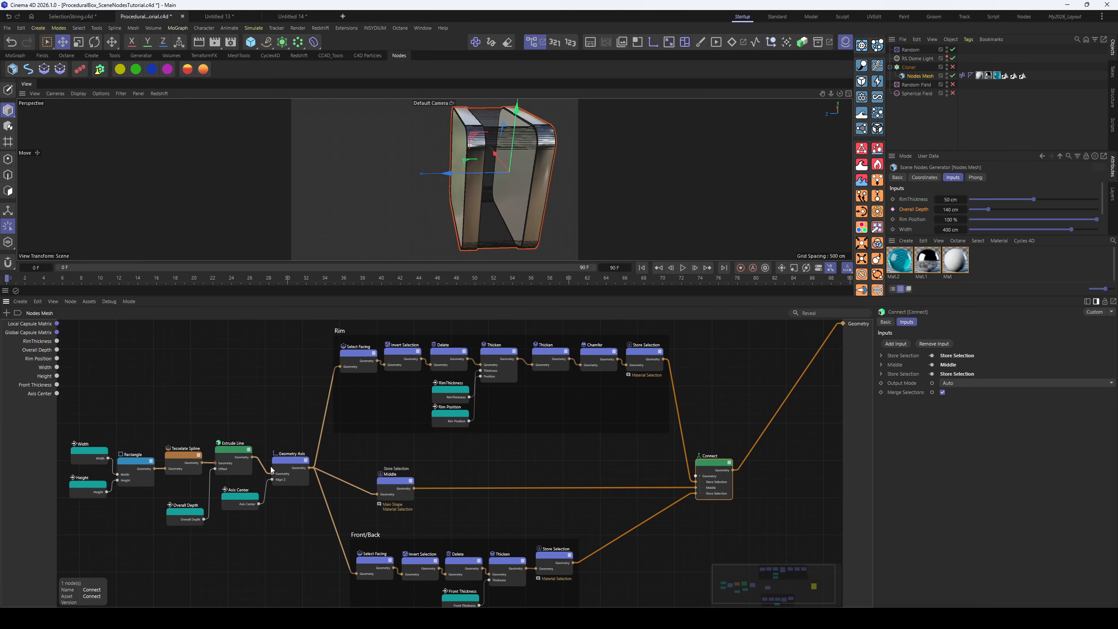
click(289, 475)
key(o)
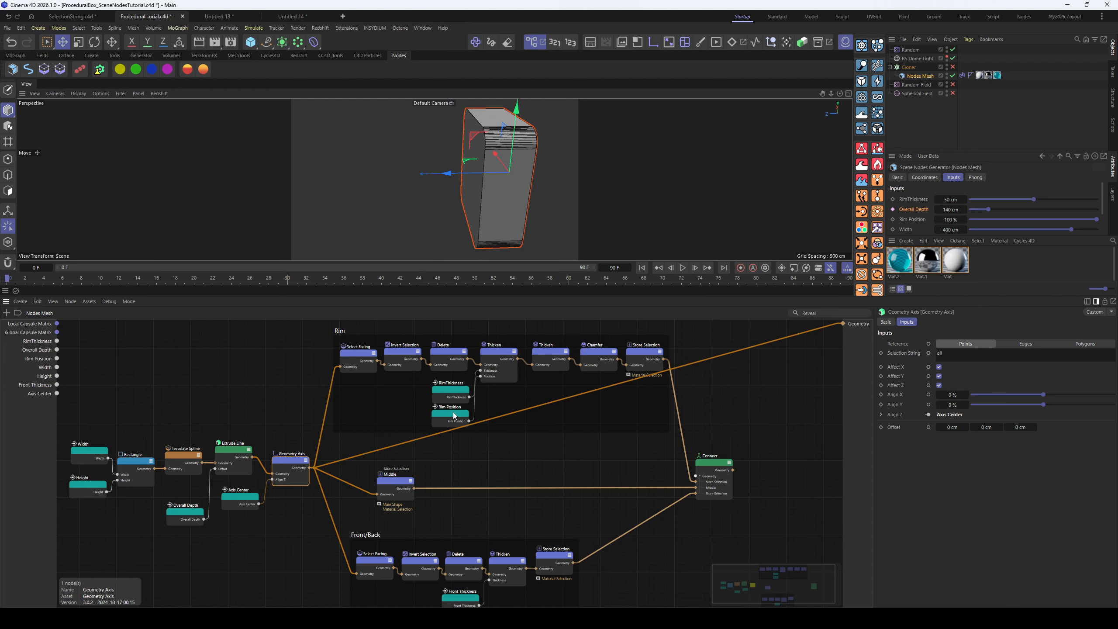
middle_drag(423, 473, 427, 518)
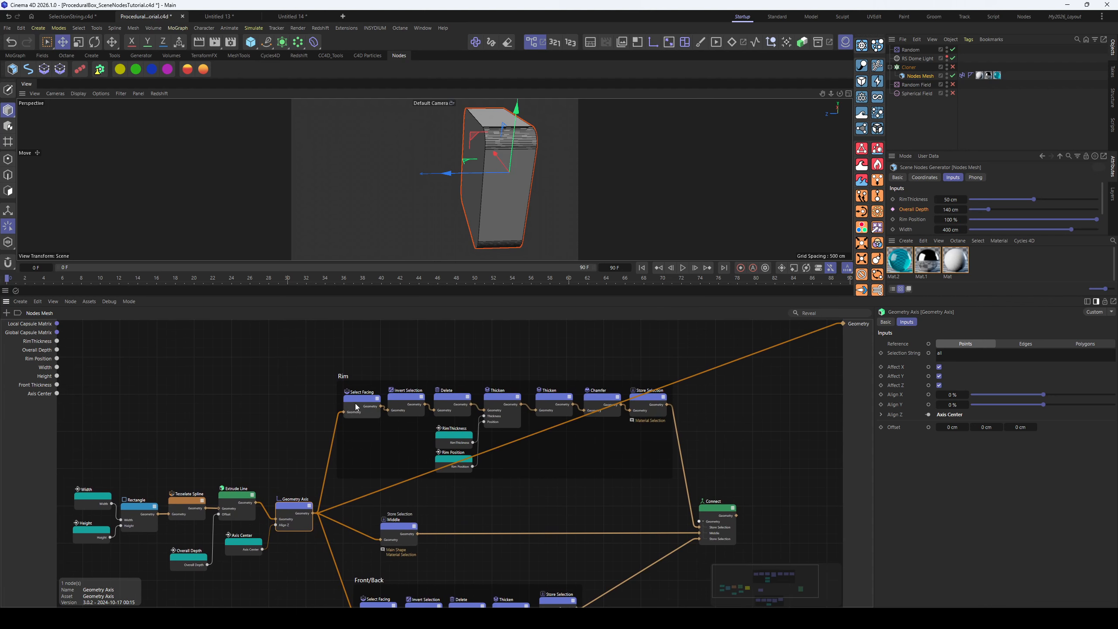
Search the node assets for "visual", add a Visualize Selection node, and place it above the Rim group
middle_drag(325, 370, 348, 402)
drag(430, 357, 448, 359)
key(v)
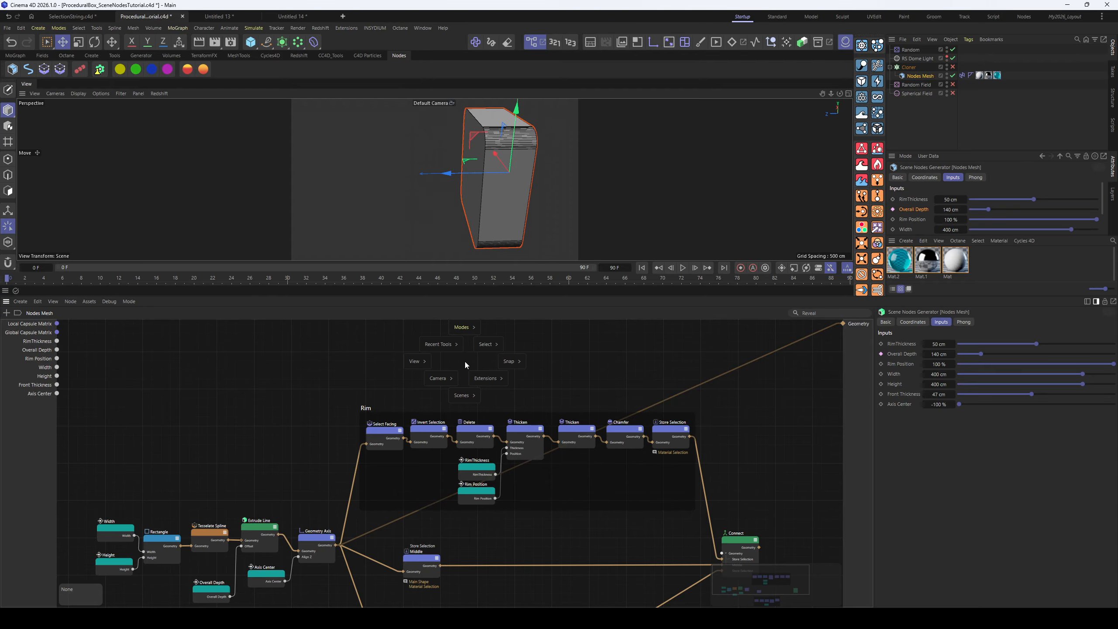
double_click(354, 383)
text(visual)
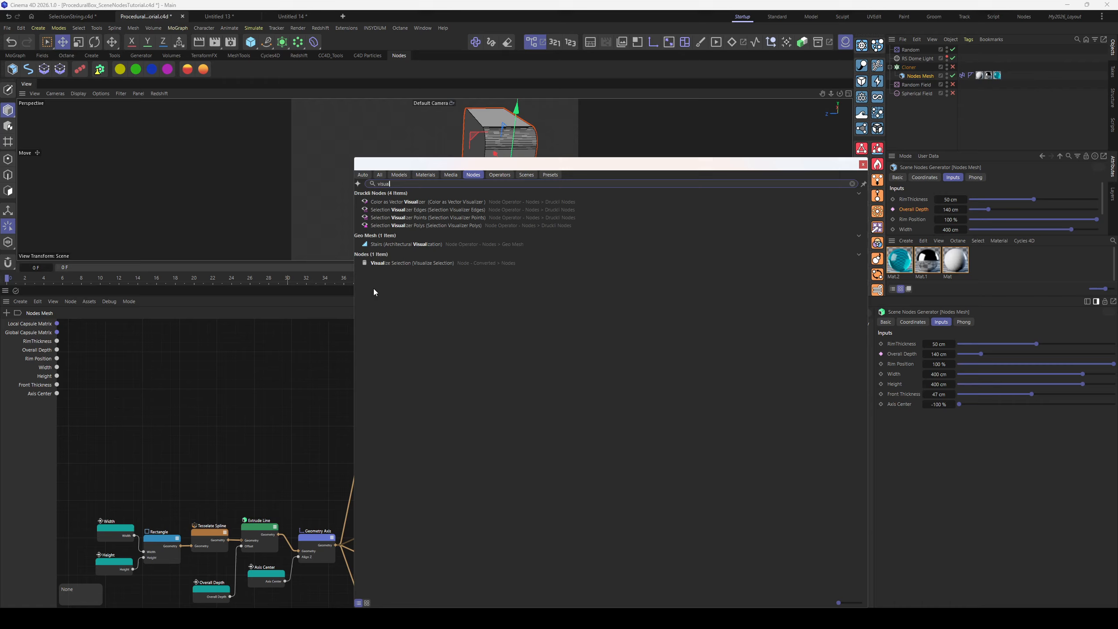
double_click(378, 263)
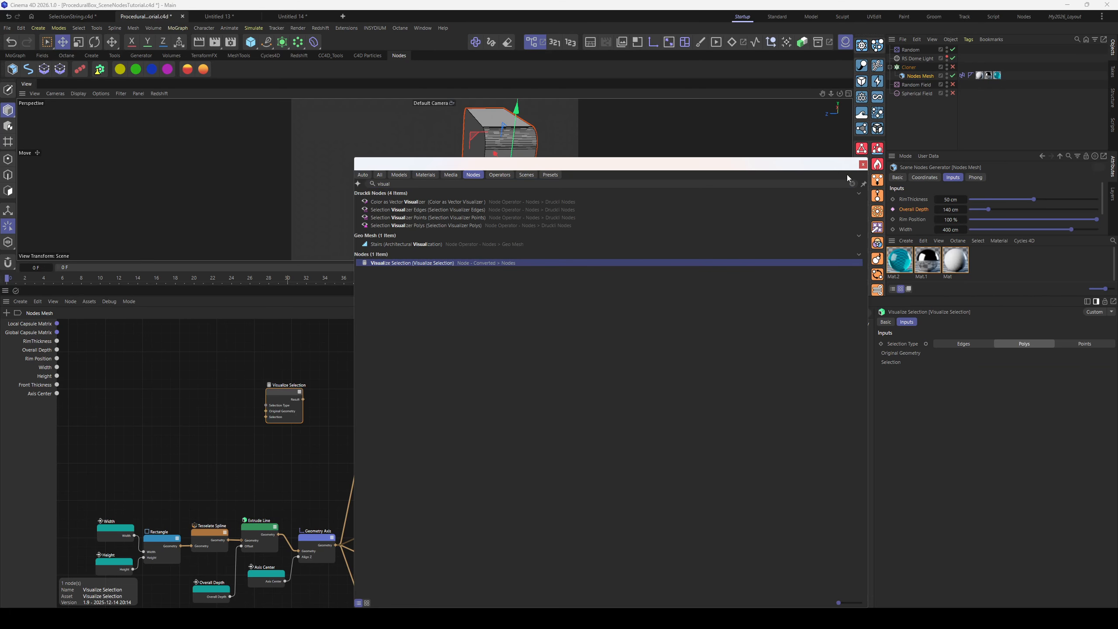
drag(296, 396, 500, 352)
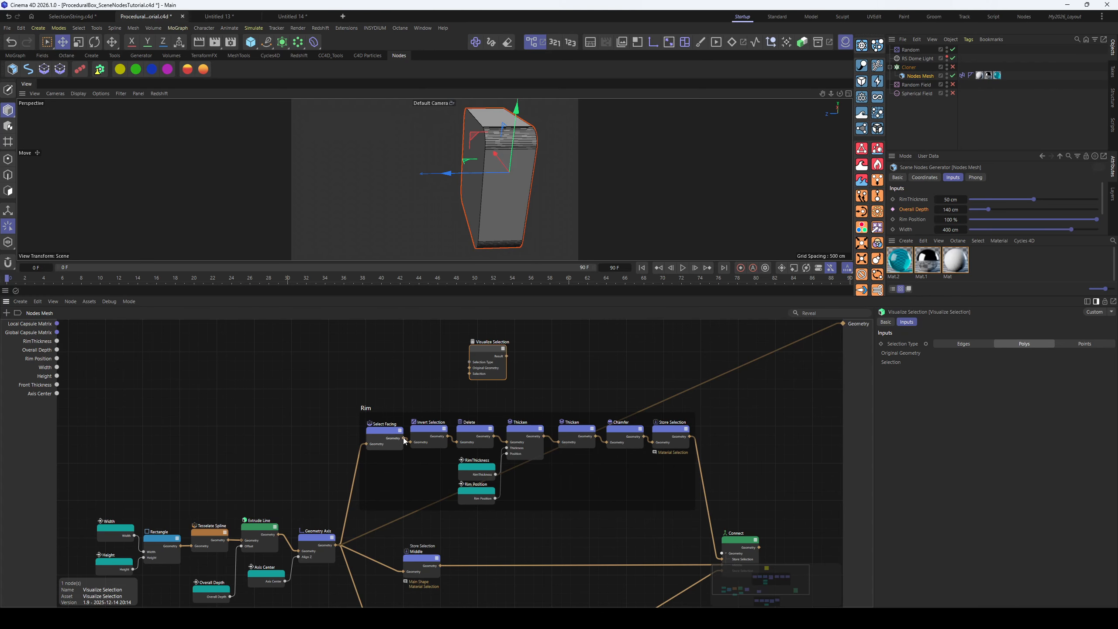
Move the Visualize Selection node below the Front/Back group
drag(403, 440, 382, 385)
middle_drag(401, 573, 401, 456)
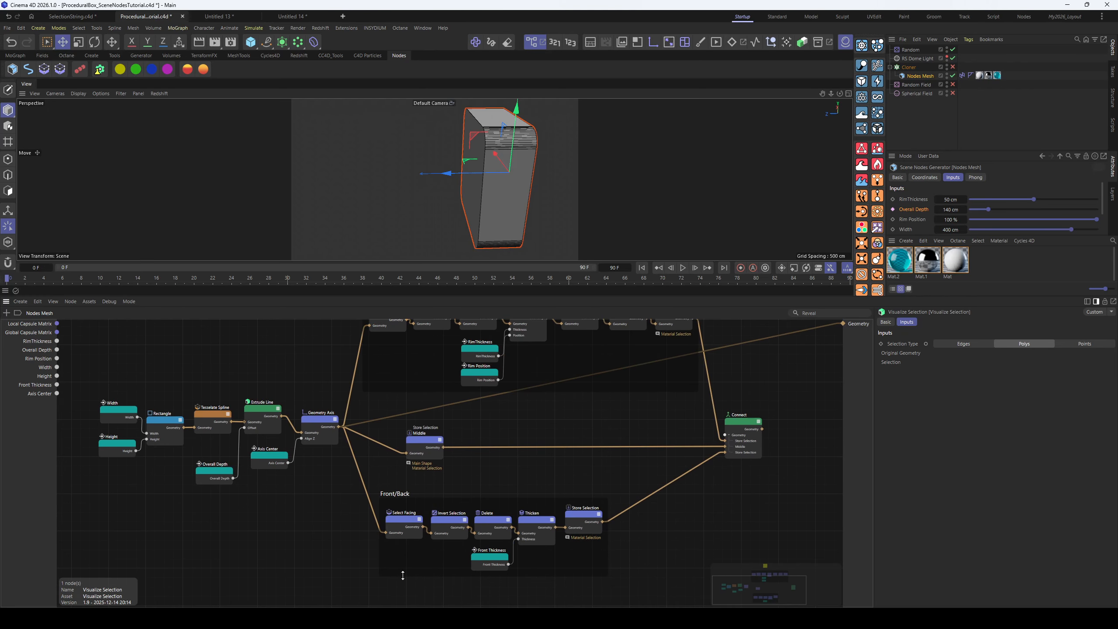
middle_drag(513, 329, 514, 417)
middle_drag(568, 366, 570, 388)
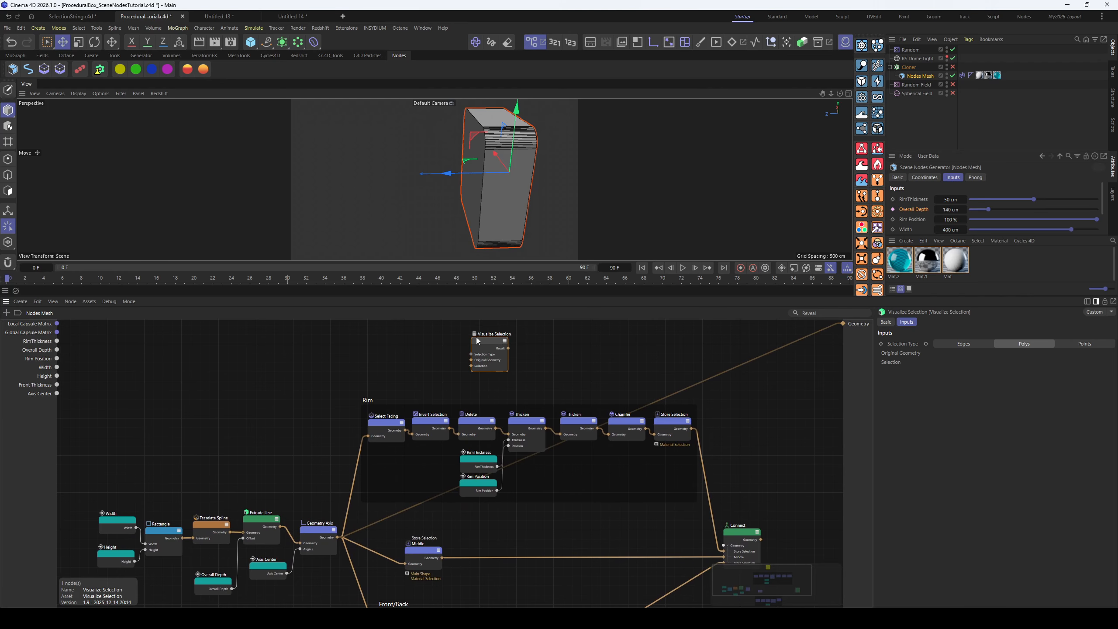
drag(473, 336, 517, 574)
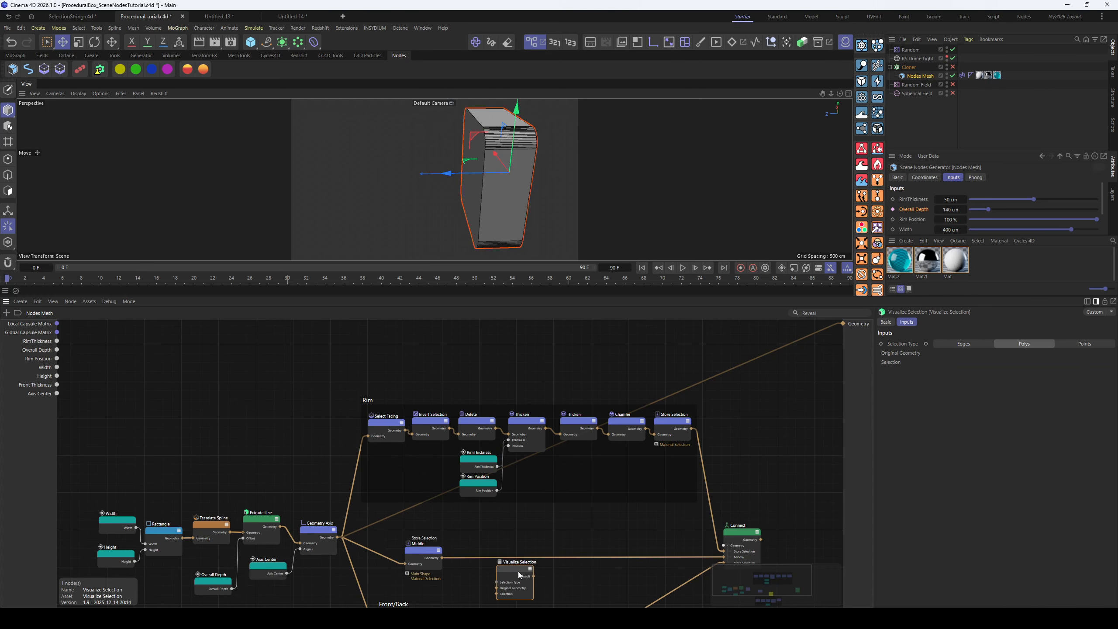
scroll(528, 580, down, 5)
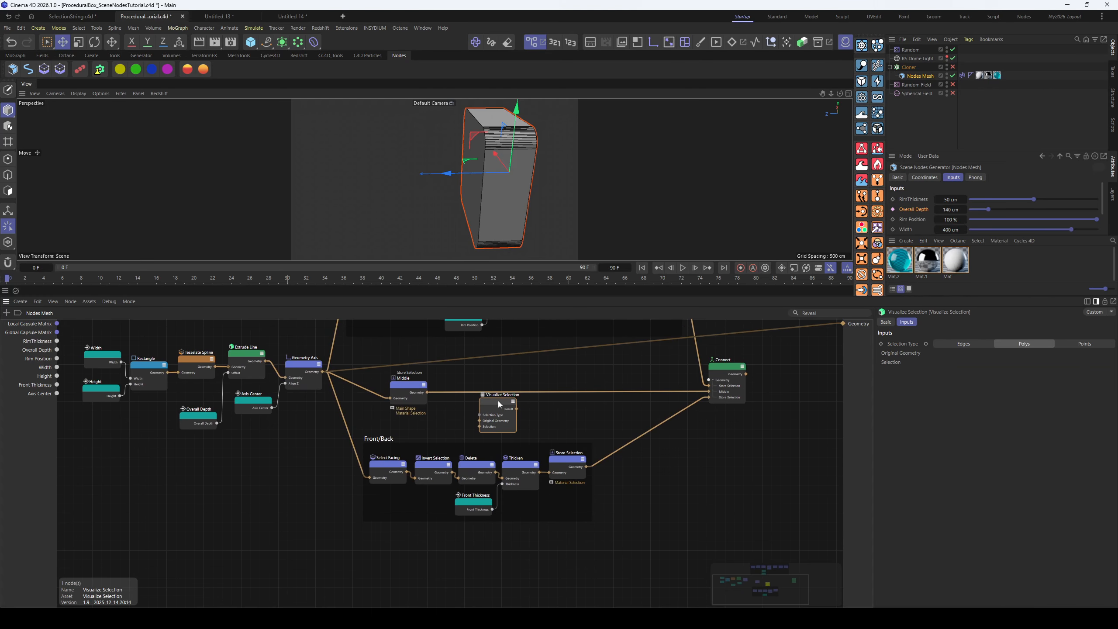
drag(499, 404, 460, 555)
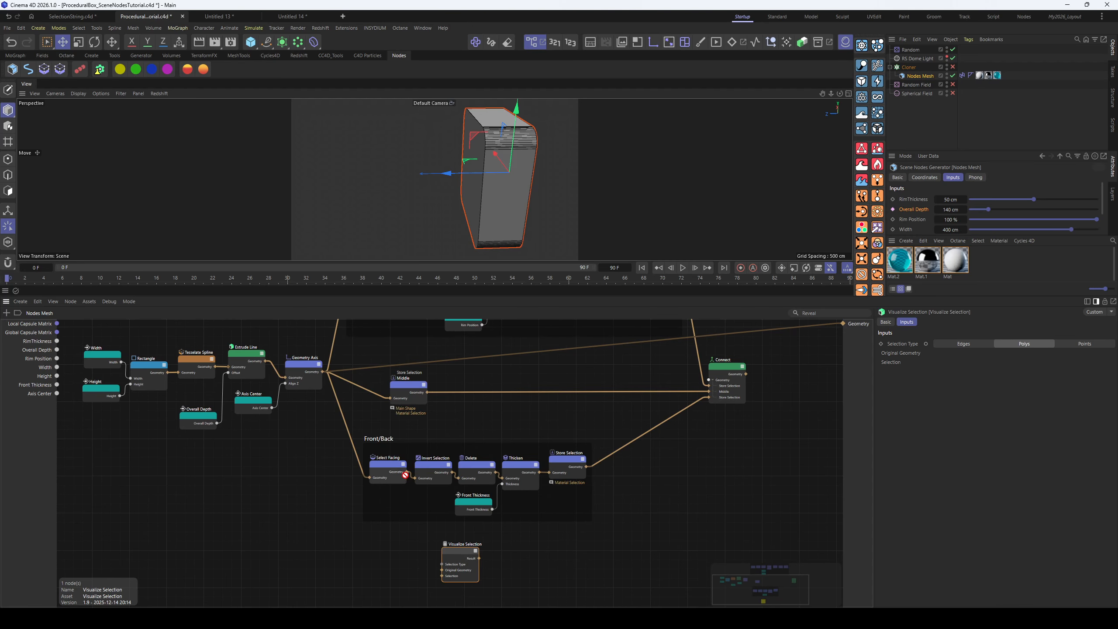
Feed Front/Back's Select Facing and the Geometry Axis into Visualize Selection, output its result as Geometry, and show the vertex color tag
drag(405, 474, 445, 580)
drag(324, 374, 843, 323)
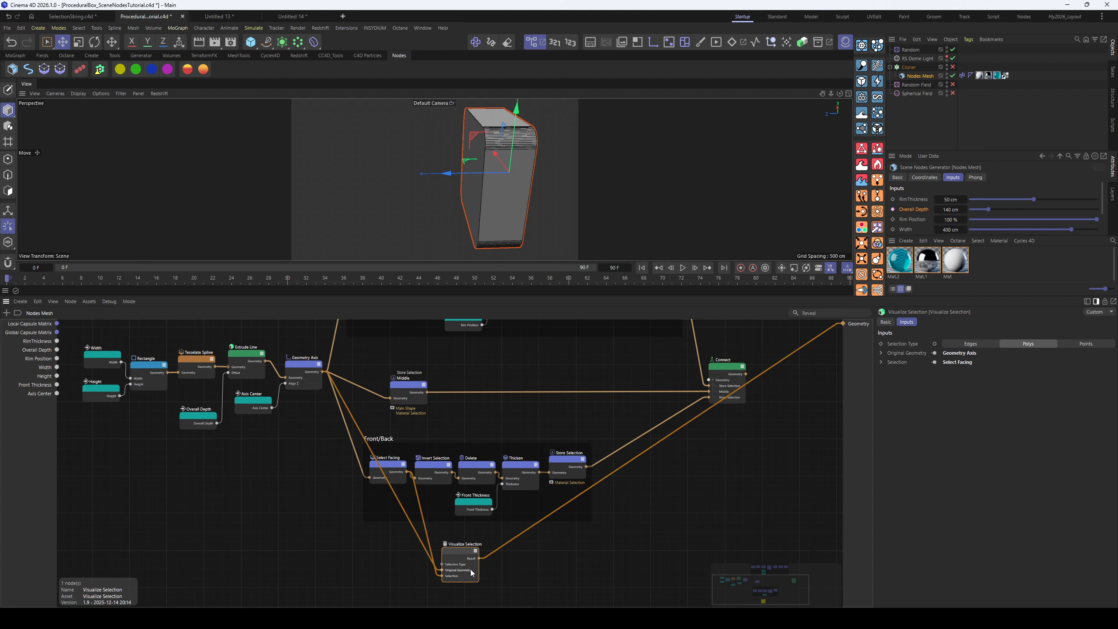
click(1006, 76)
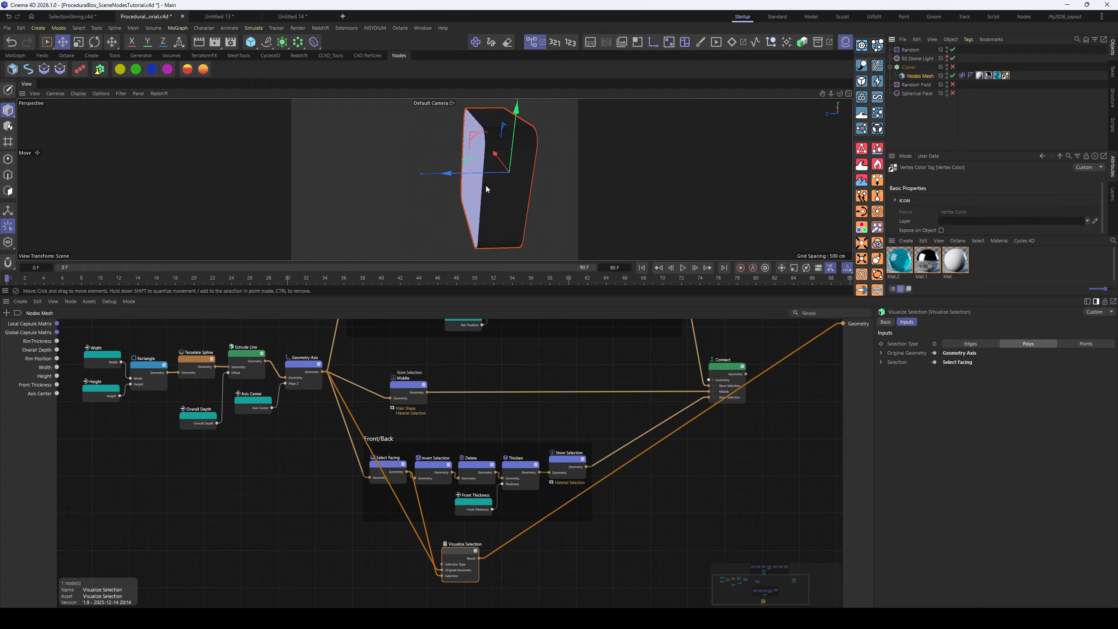
alt+drag(478, 190, 443, 221)
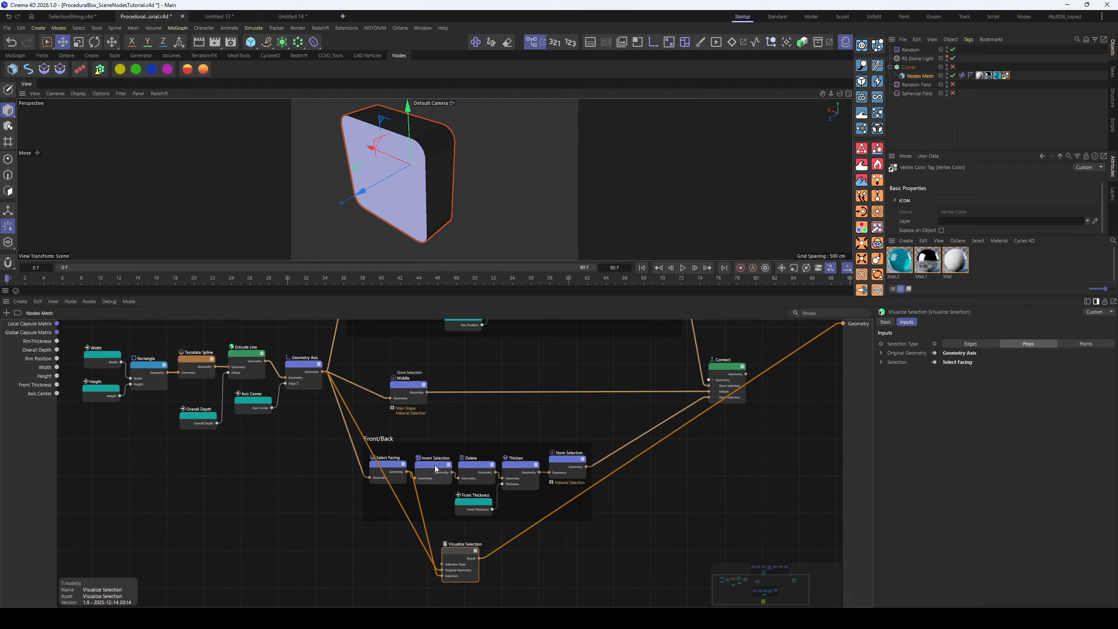
Feed the Front/Back Invert Selection output into Visualize Selection and inspect the inverted selection on the model
drag(453, 472, 442, 576)
drag(459, 548, 527, 548)
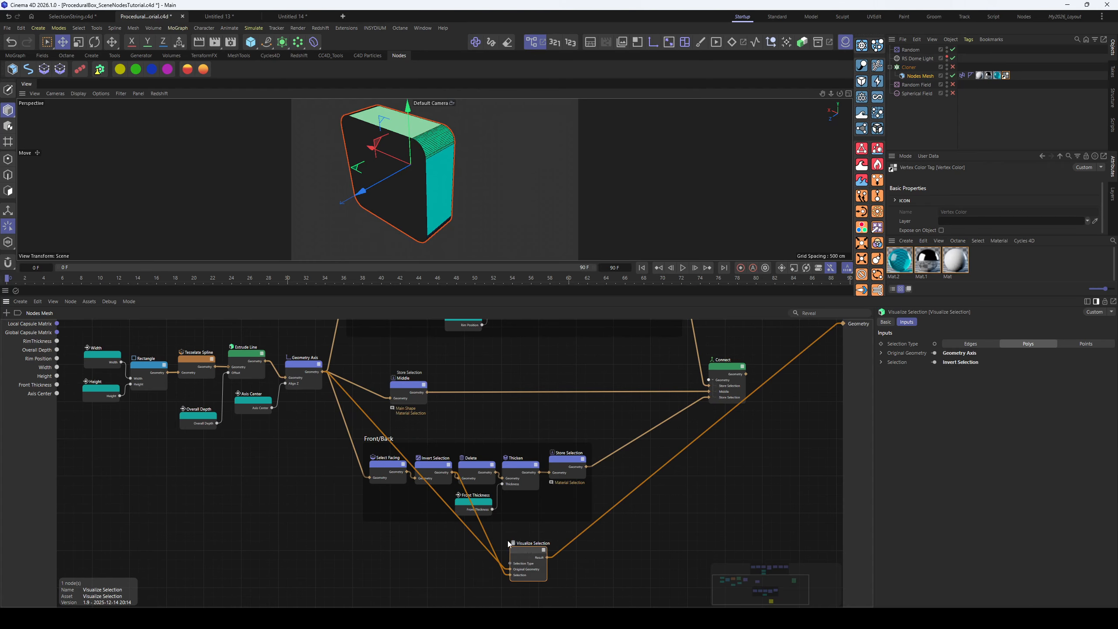
alt+drag(465, 222, 444, 211)
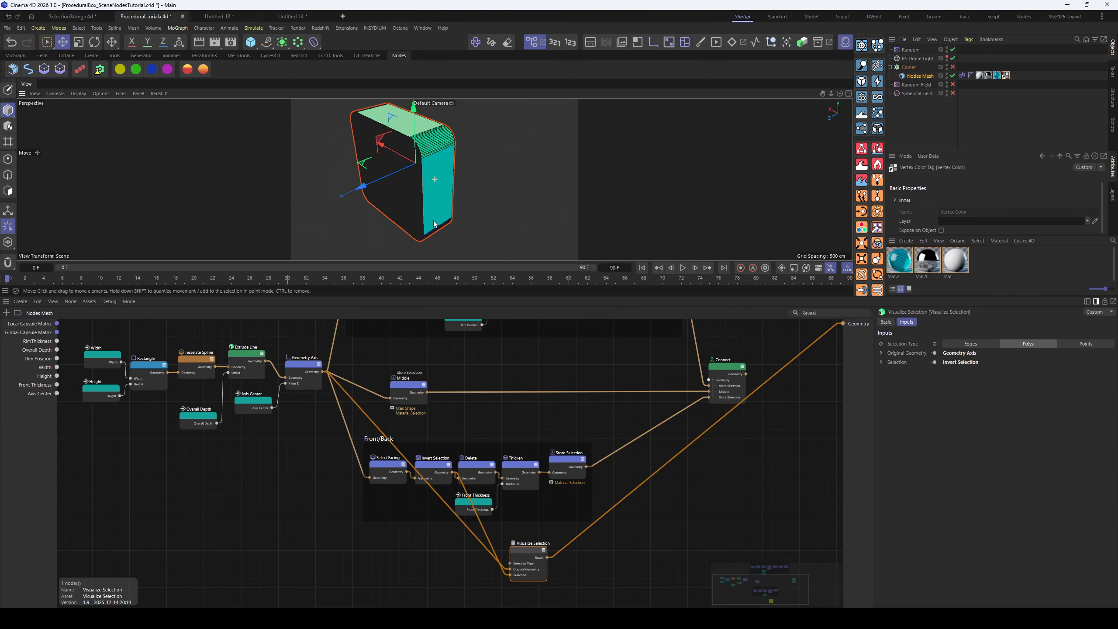
Feed the Front/Back Delete node's output into Visualize Selection and inspect the remaining faces
click(478, 470)
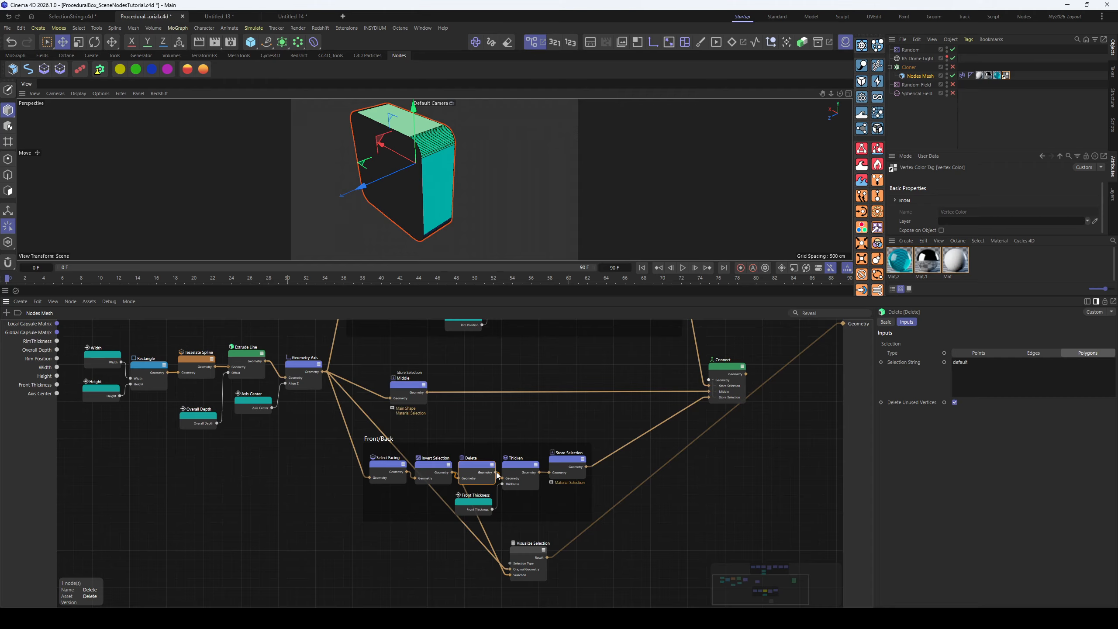
drag(497, 475, 509, 575)
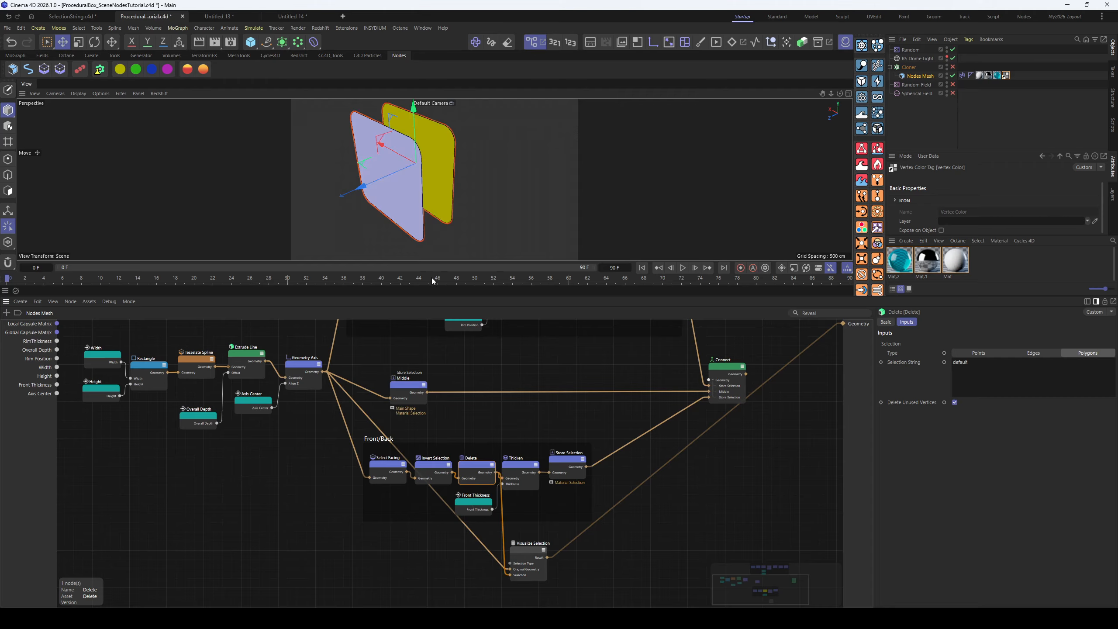
mouse_move(480, 180)
alt+mouse_down()
mouse_move(355, 157)
mouse_move(499, 176)
alt+mouse_up()
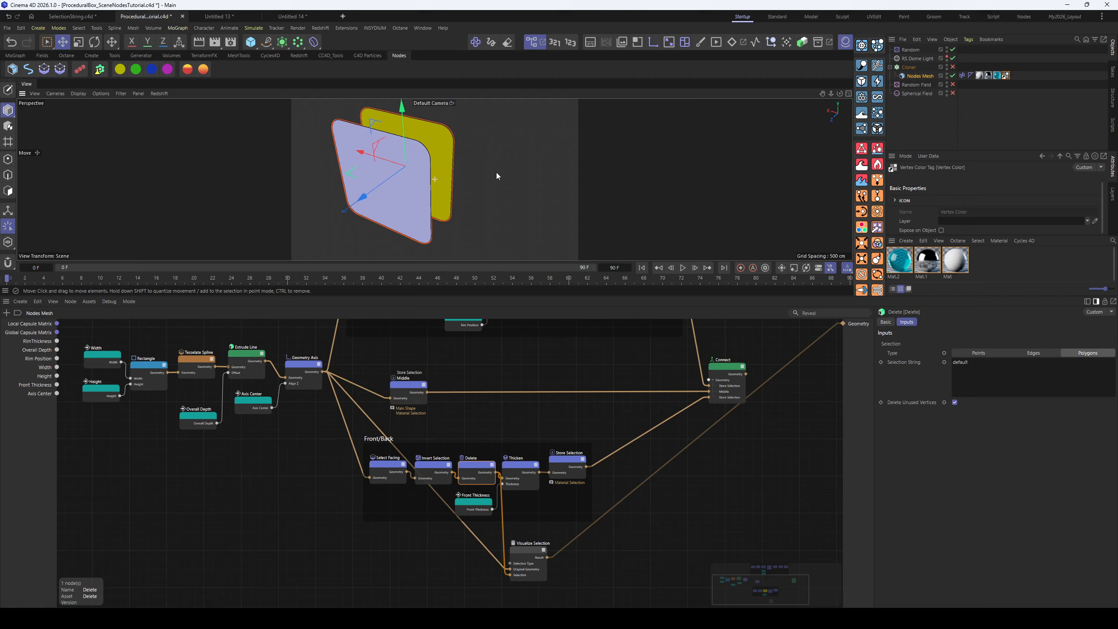
Feed the Front/Back Thicken output into Visualize Selection, inspect the thickened panels, and shift the visualizer node aside
drag(539, 472, 509, 569)
mouse_move(507, 199)
alt+mouse_down()
mouse_move(449, 196)
mouse_move(492, 200)
alt+mouse_up()
drag(544, 567, 628, 575)
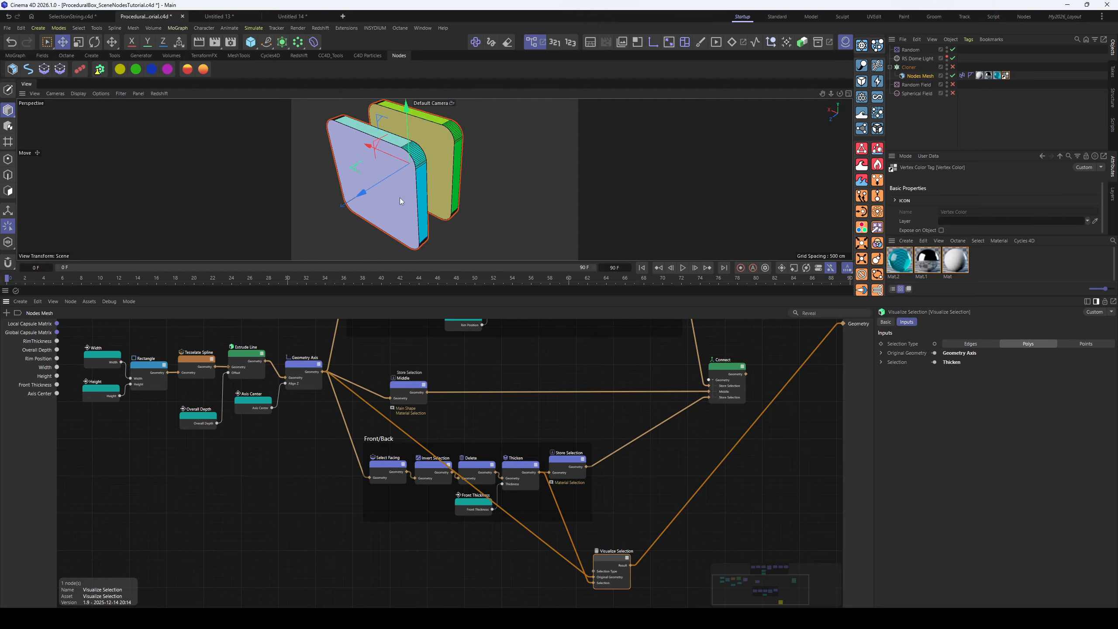
Move Visualize Selection above the Rim group and feed the Rim's Select Facing output into its Selection input
drag(607, 566, 562, 373)
middle_drag(562, 372, 560, 493)
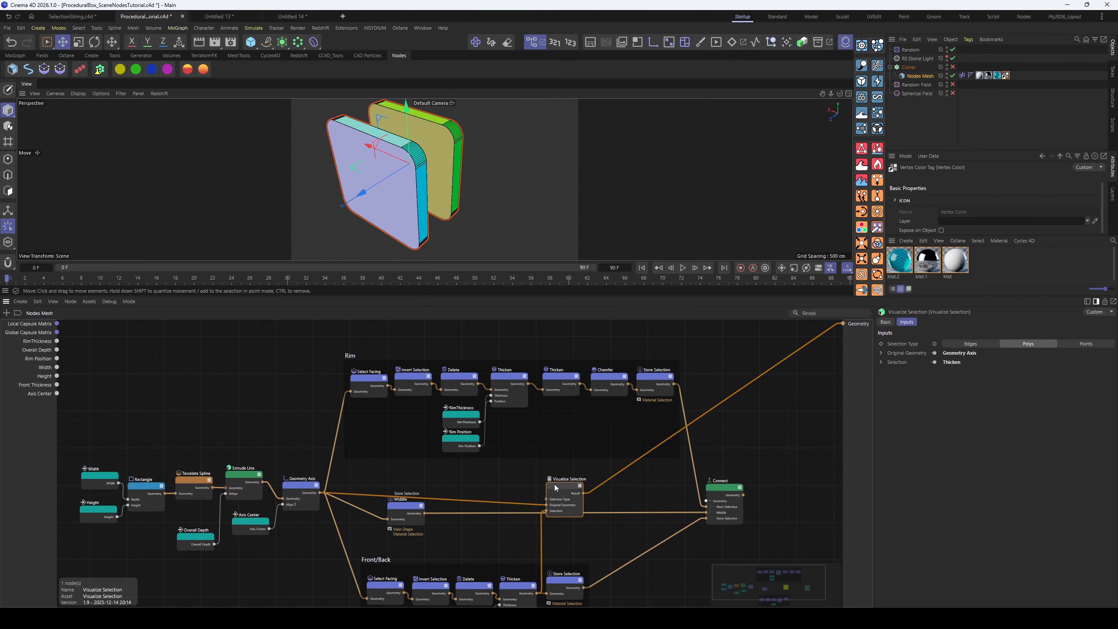
drag(556, 488, 533, 326)
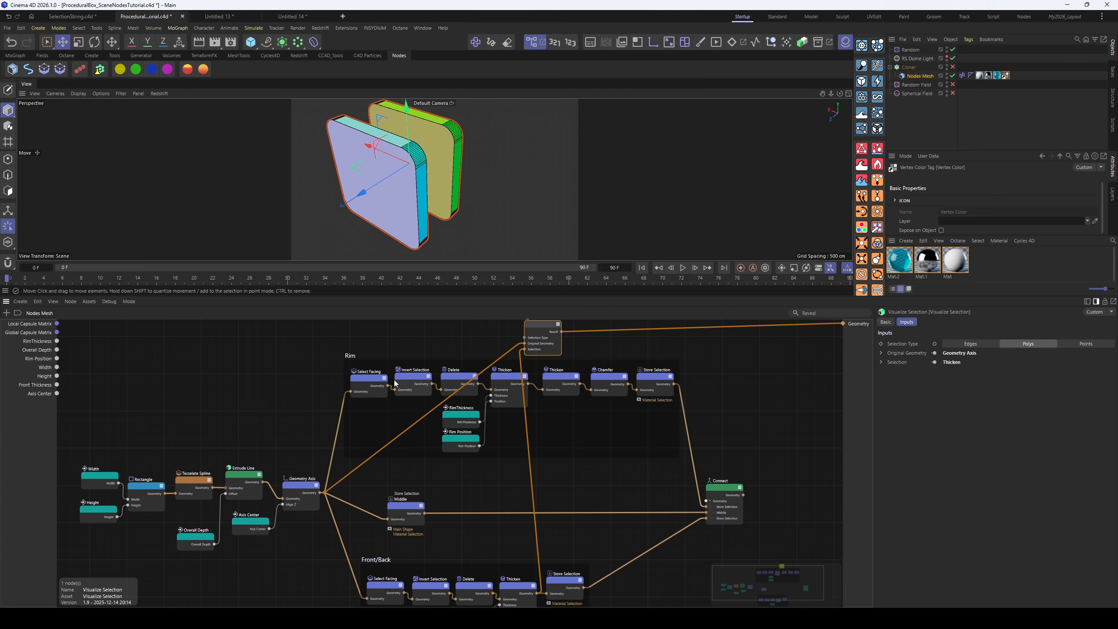
drag(389, 385, 524, 349)
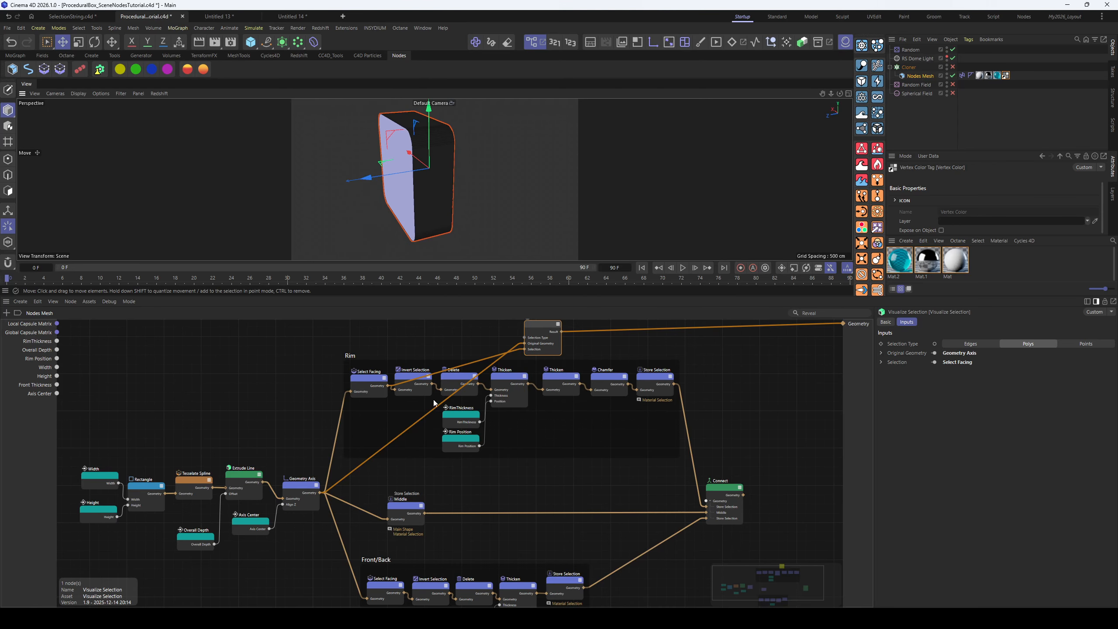
Visualize the Rim group's Invert Selection, Delete and first Thicken outputs one after another
drag(435, 381, 531, 350)
drag(457, 333, 458, 339)
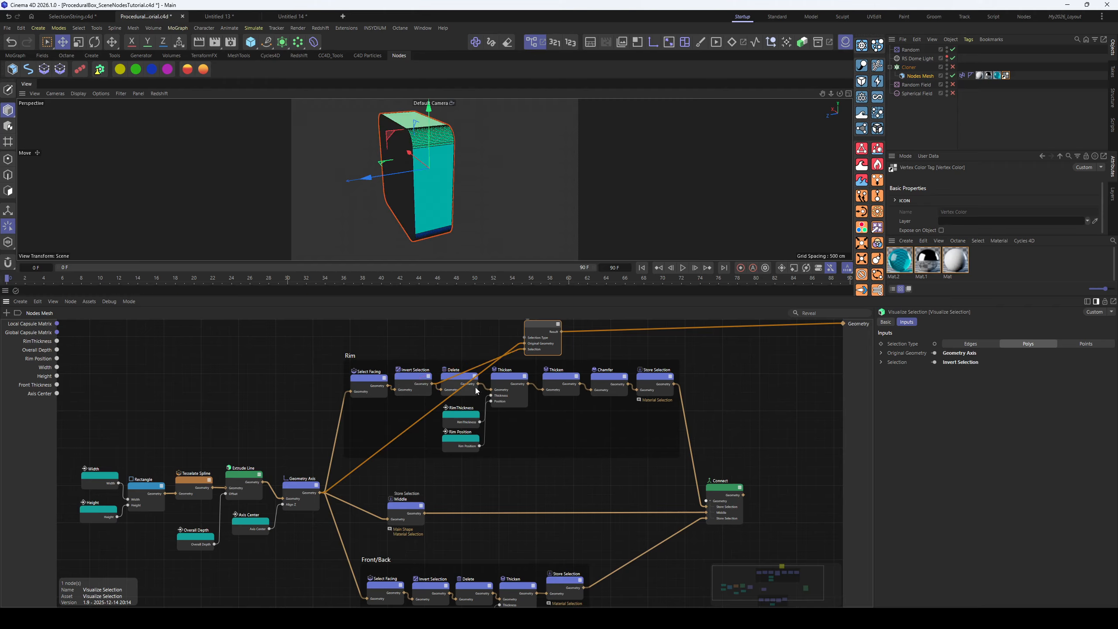
drag(478, 384, 524, 349)
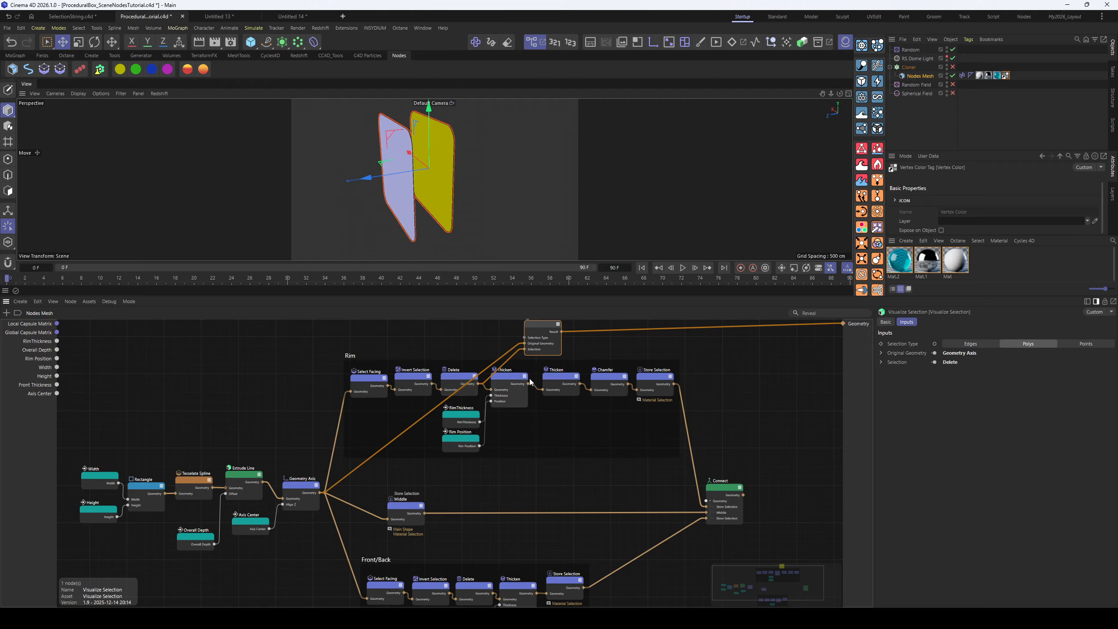
drag(529, 385, 524, 349)
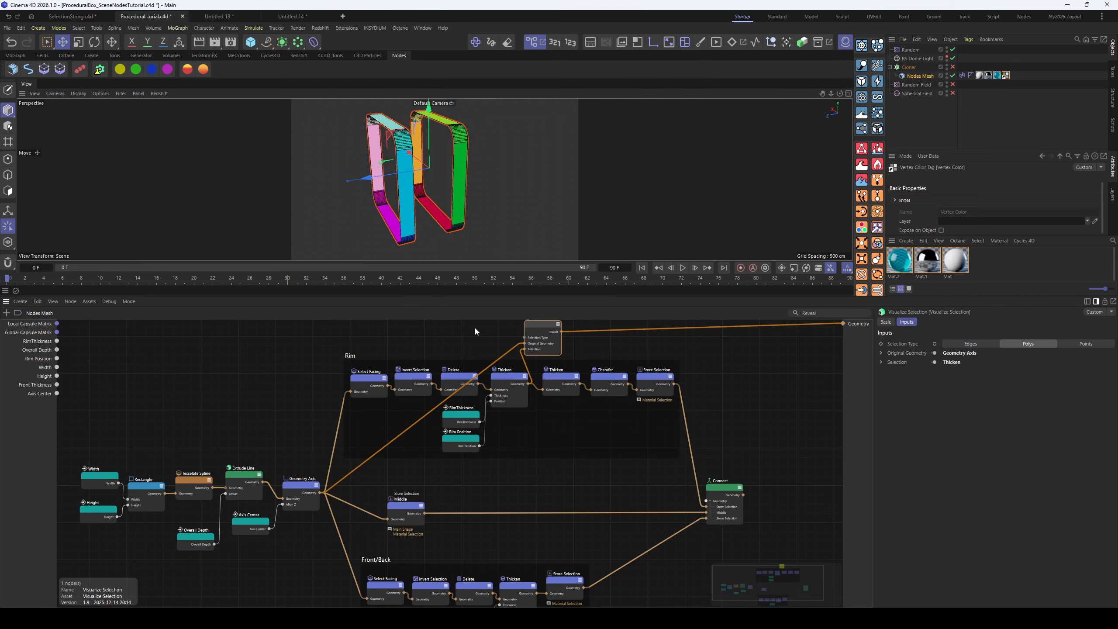
Shift Visualize Selection aside, inspect the rims from another angle, and feed the Rim's Delete output into its Selection input
middle_drag(584, 382, 440, 416)
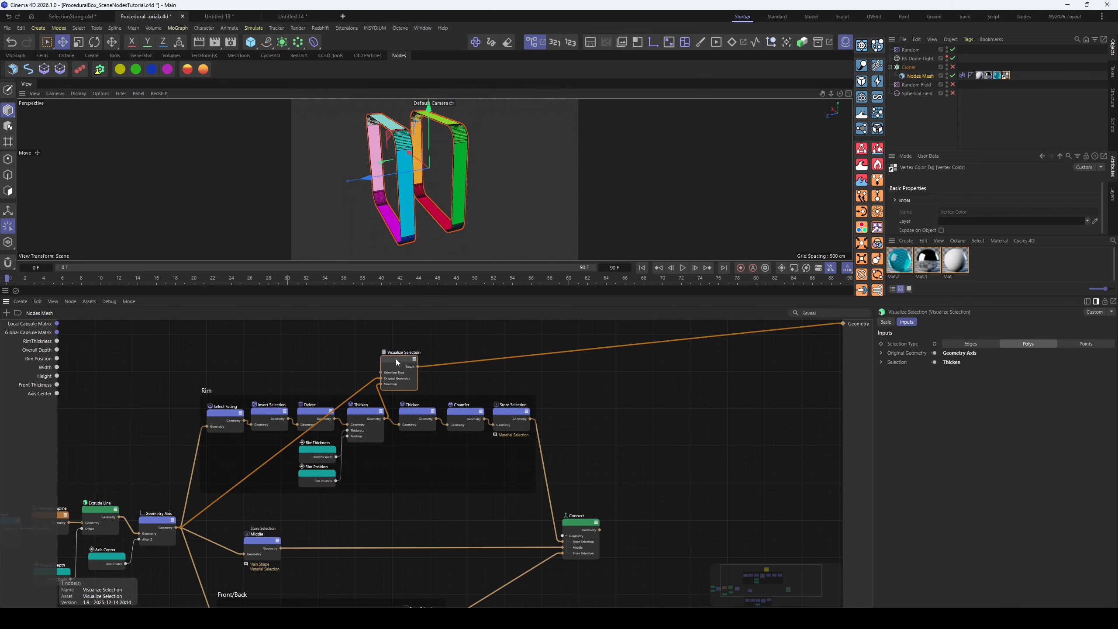
drag(399, 360, 432, 352)
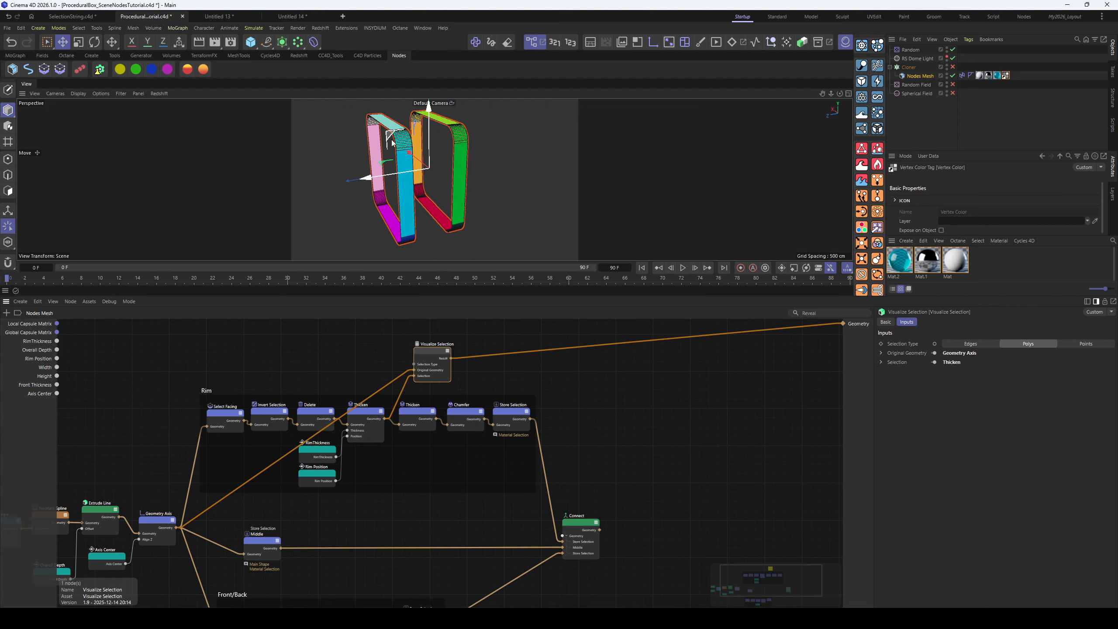
alt+drag(337, 213, 410, 194)
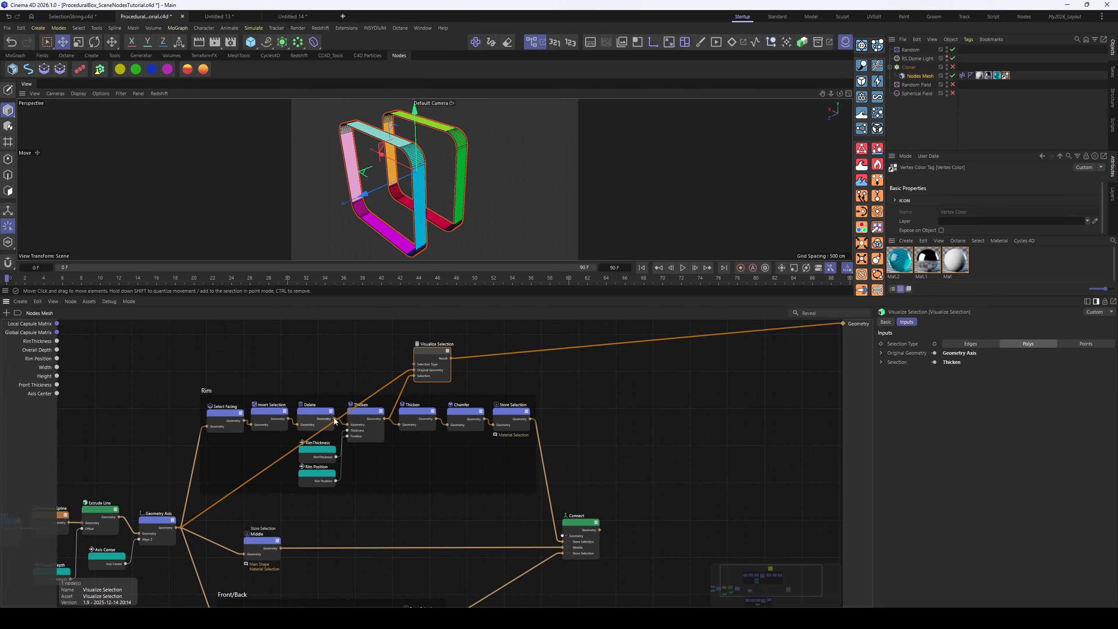
drag(335, 420, 425, 397)
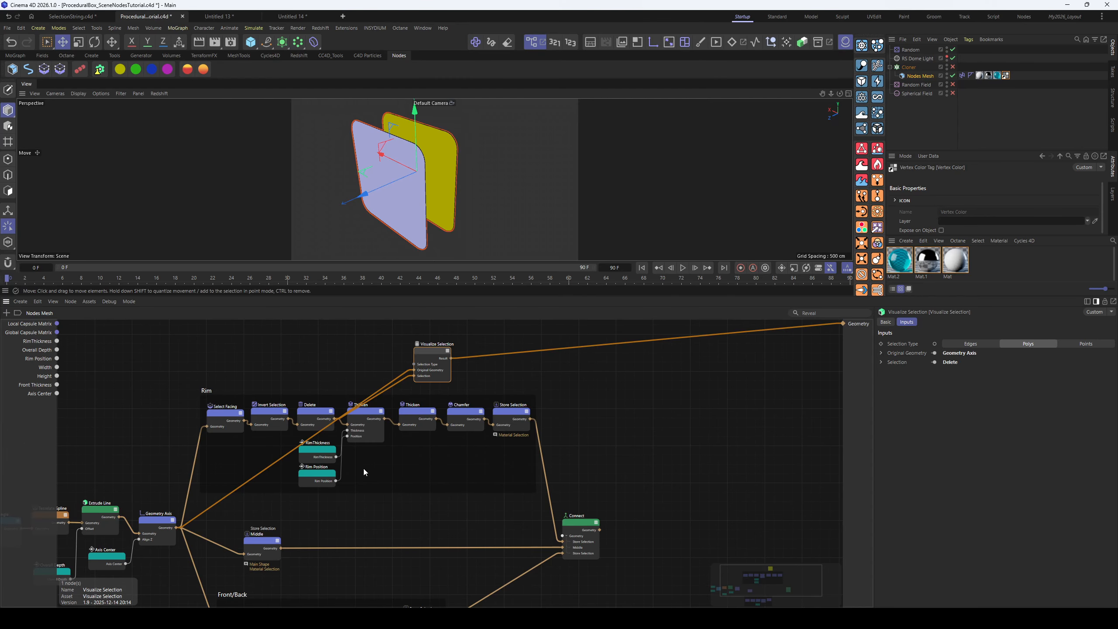
scroll(354, 465, up, 2)
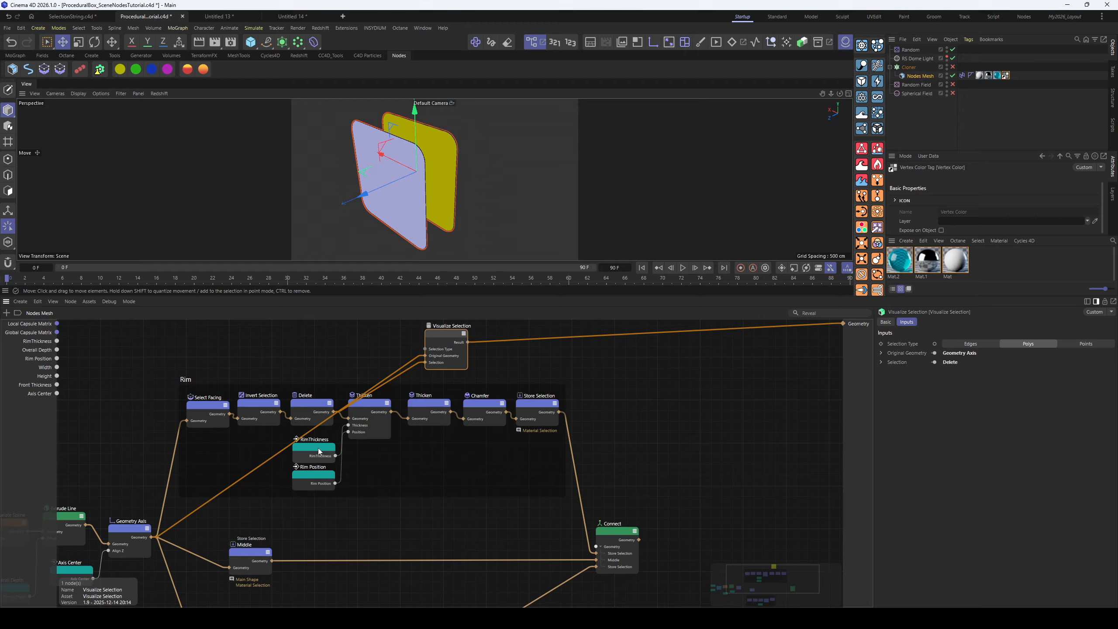
Check the Rim group's RimThickness and first Thicken settings, and feed that Thicken's output into Visualize Selection's Selection input
drag(320, 452, 320, 446)
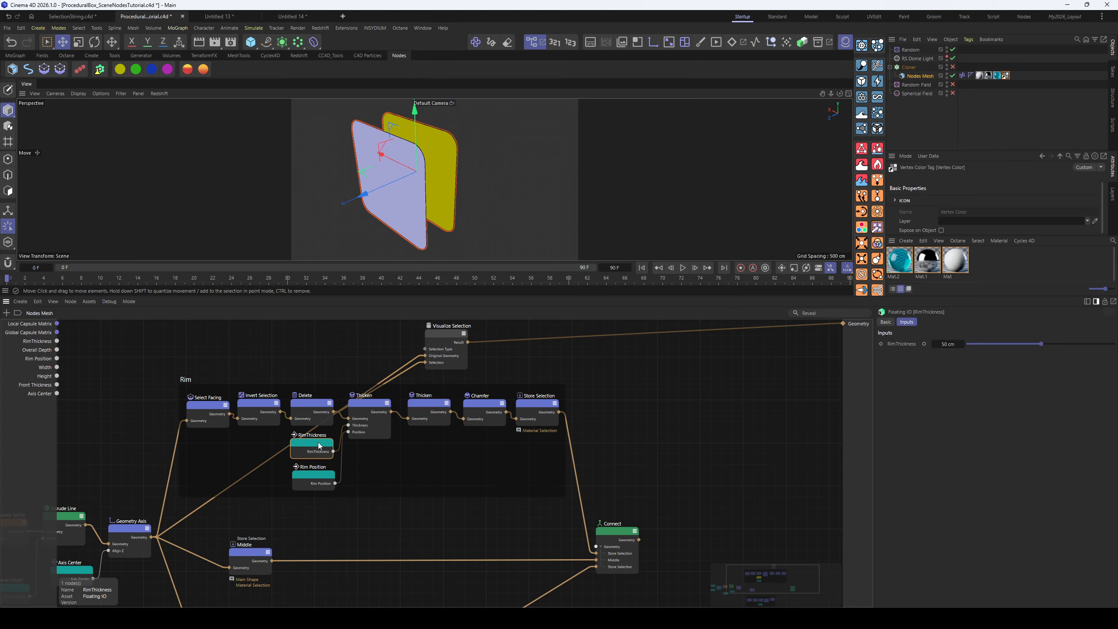
click(387, 415)
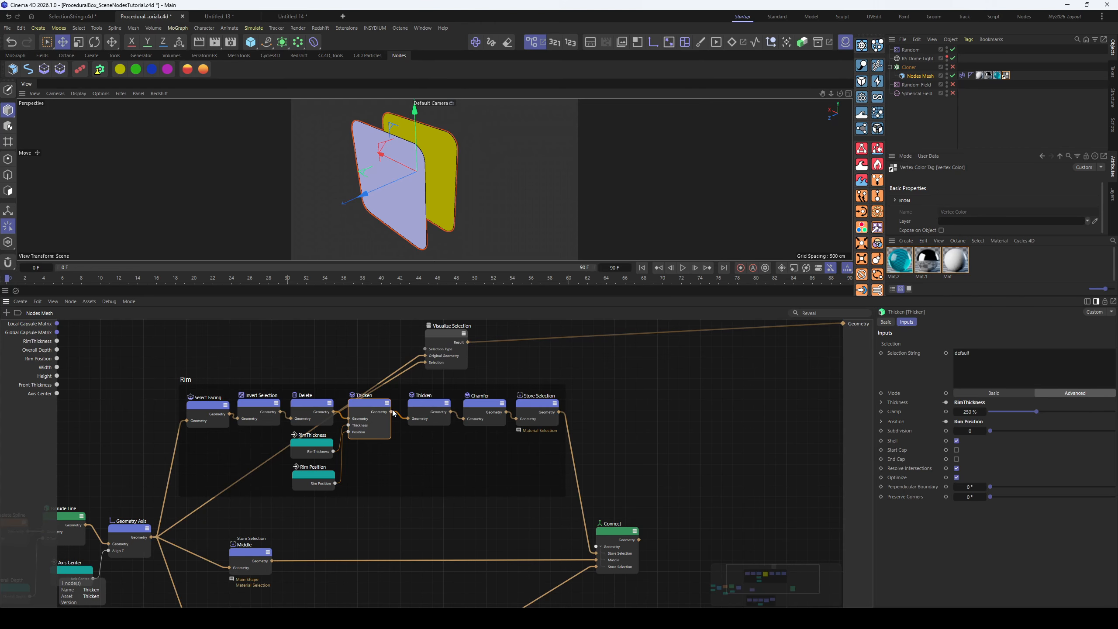
drag(394, 414, 429, 362)
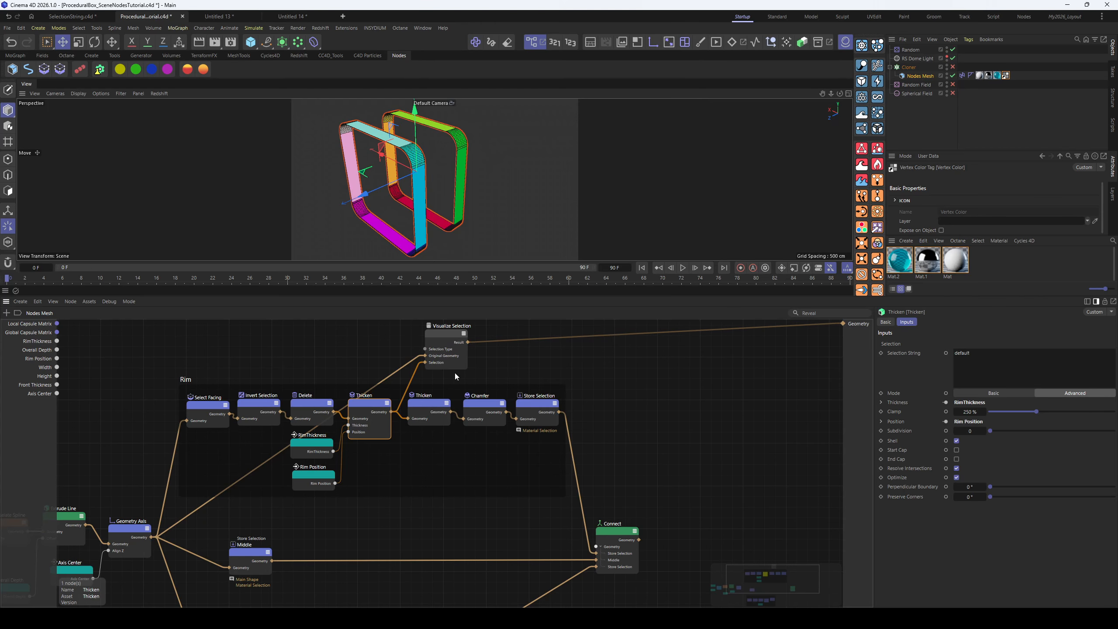
middle_drag(467, 371, 452, 390)
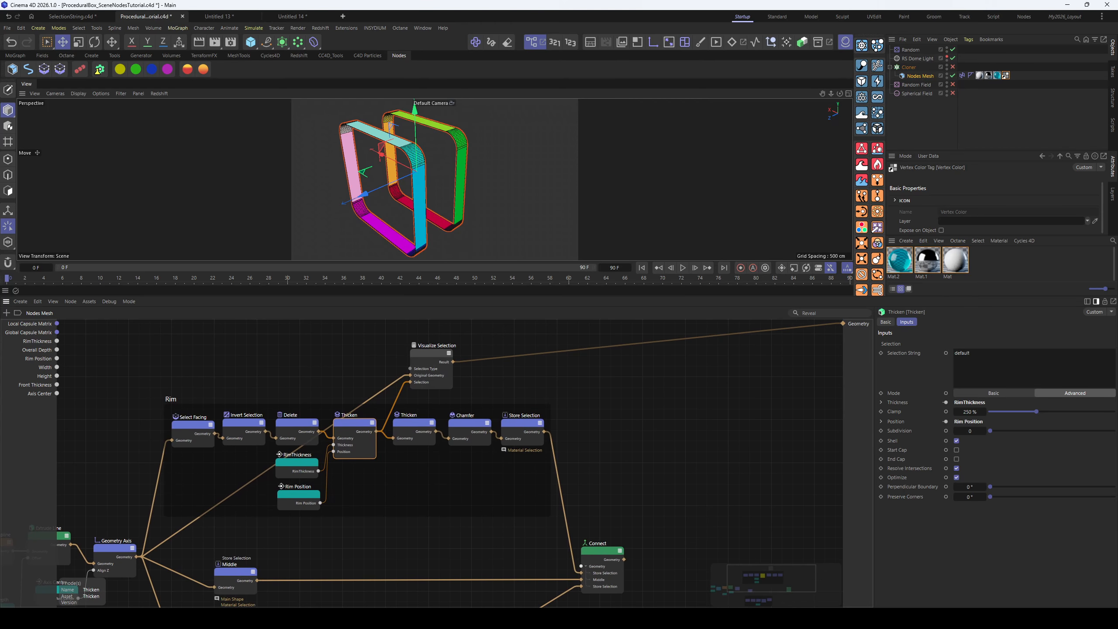
Feed the Rim's second Thicken output into Visualize Selection's Selection input and move the visualizer node above the Store Selection node
drag(428, 353, 407, 337)
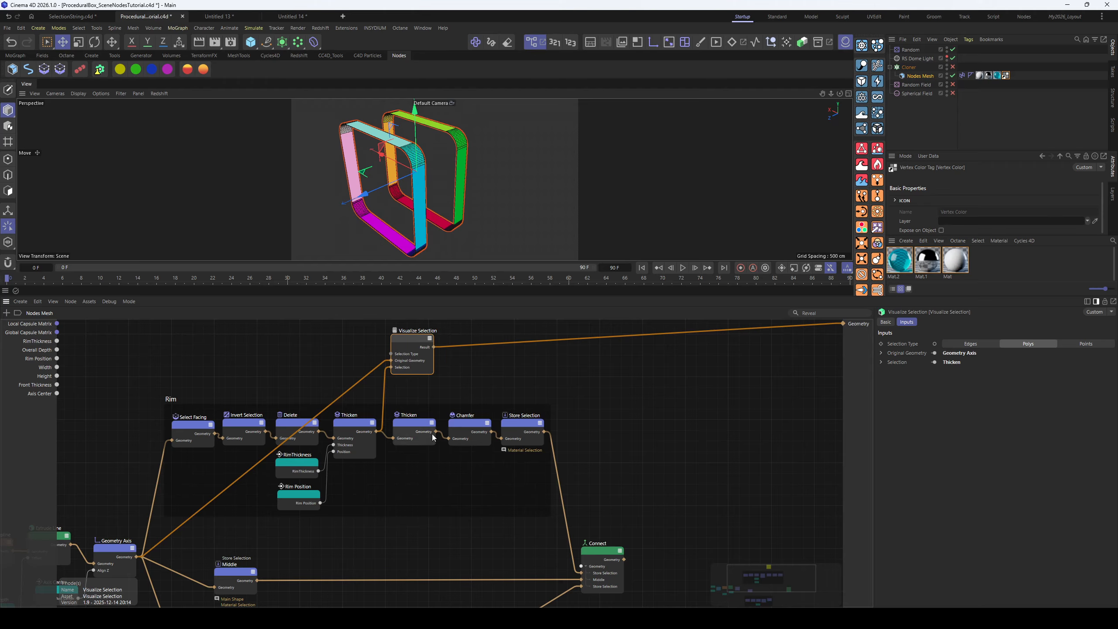
drag(436, 431, 391, 367)
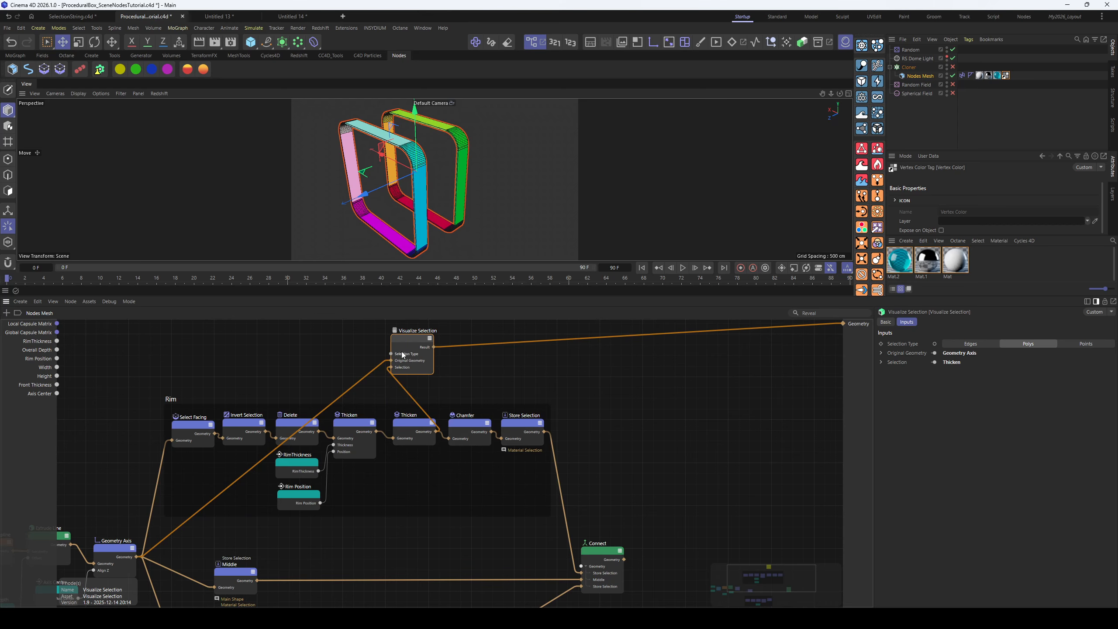
drag(402, 342, 507, 346)
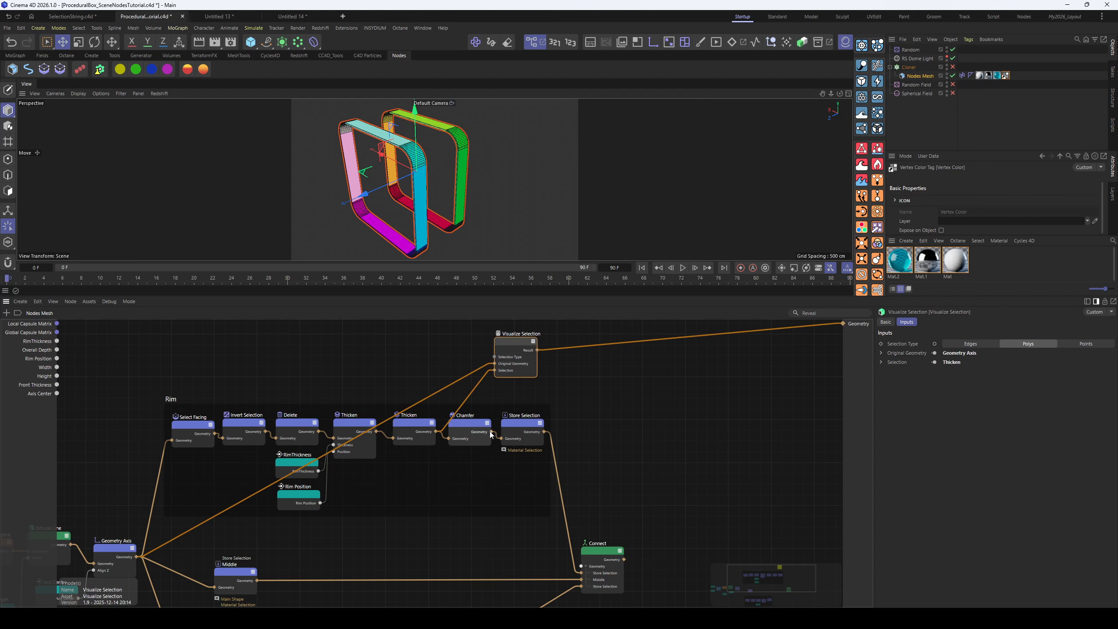
Feed the Rim's Chamfer output into Visualize Selection's Selection input and inspect the chamfered rims up close
drag(492, 433, 567, 349)
alt+right_drag(380, 176, 477, 169)
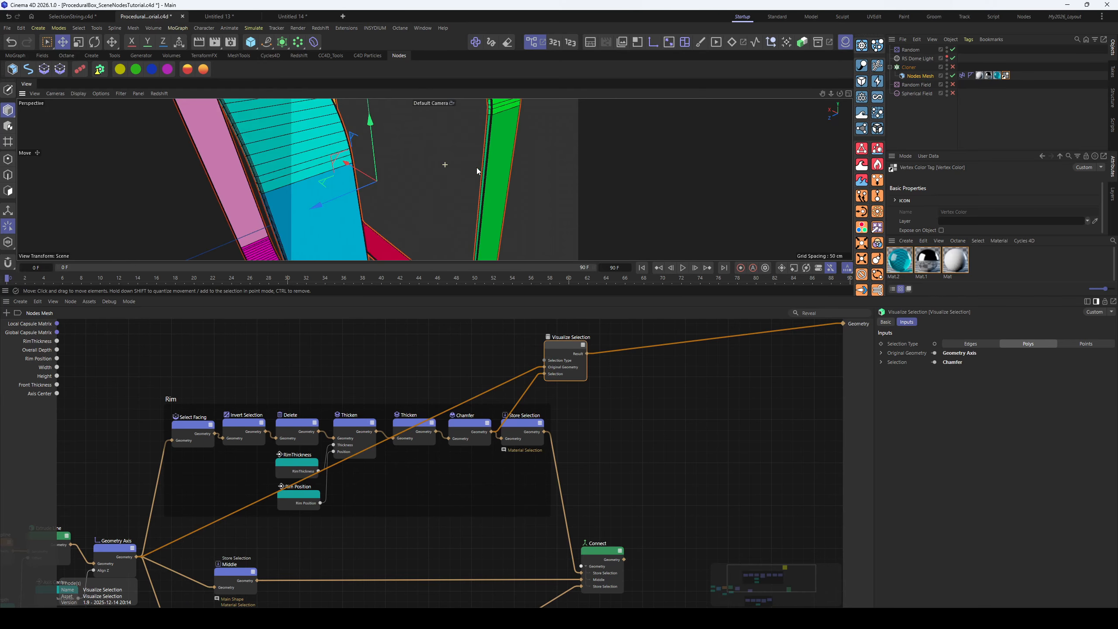
alt+drag(477, 169, 437, 198)
alt+right_drag(436, 198, 479, 211)
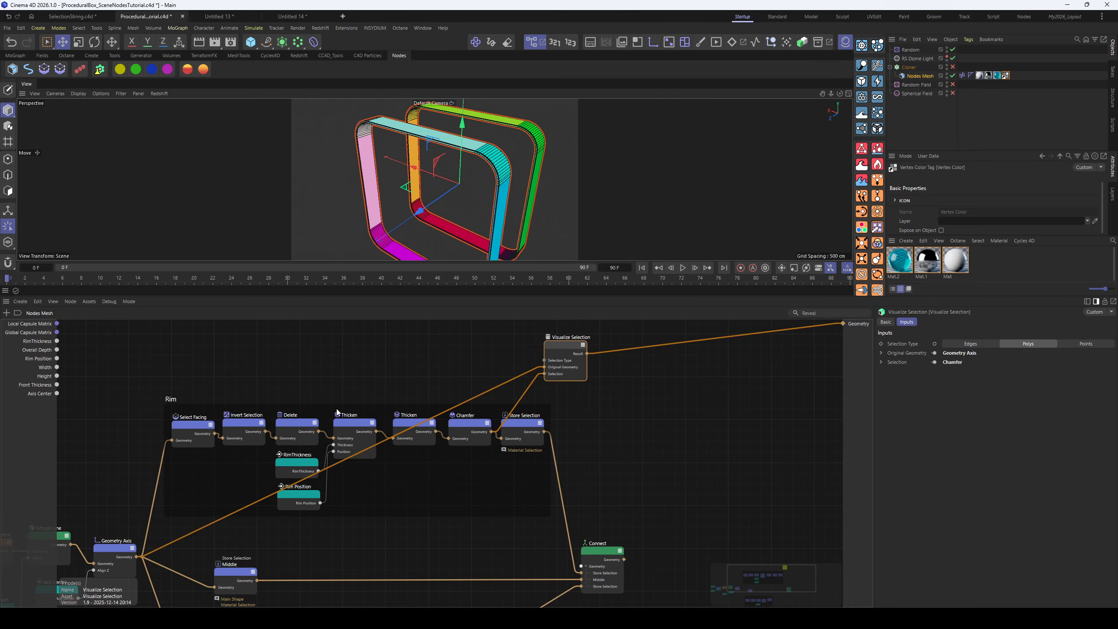
Feed the Rim's Delete output back into Visualize Selection's Selection input and show the first Thicken node's settings
middle_drag(209, 376, 320, 386)
drag(672, 360, 556, 351)
click(400, 435)
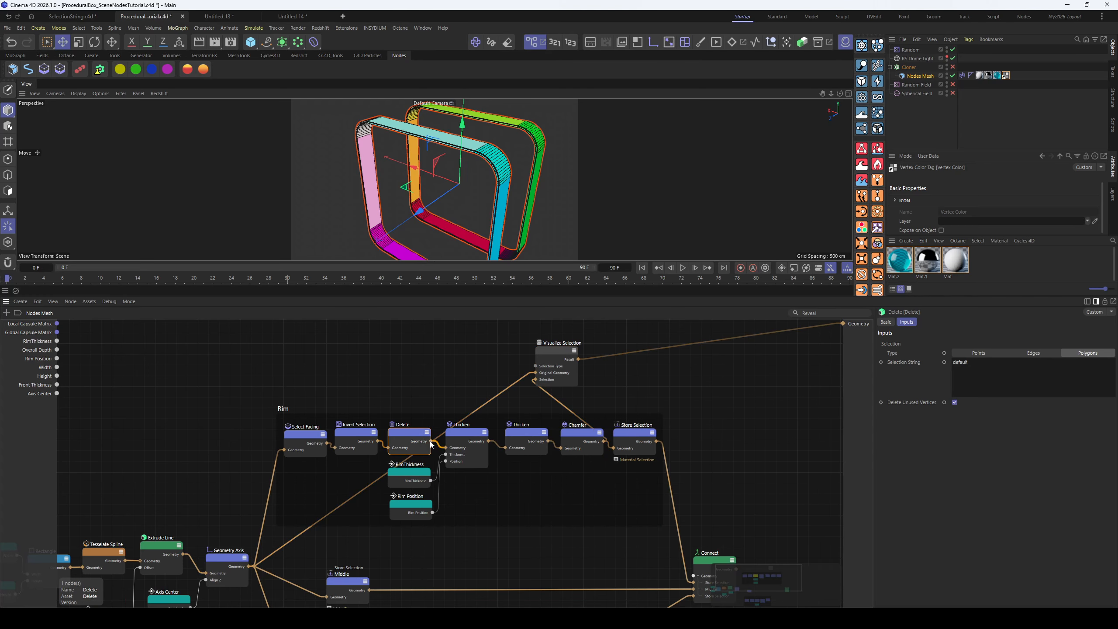
drag(430, 440, 540, 381)
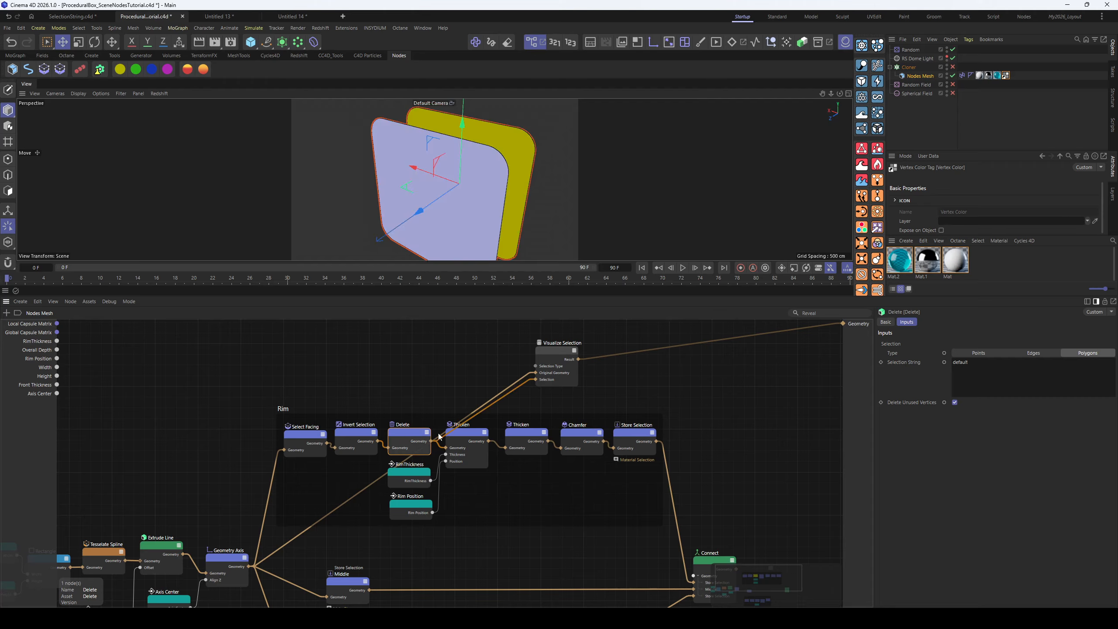
click(469, 437)
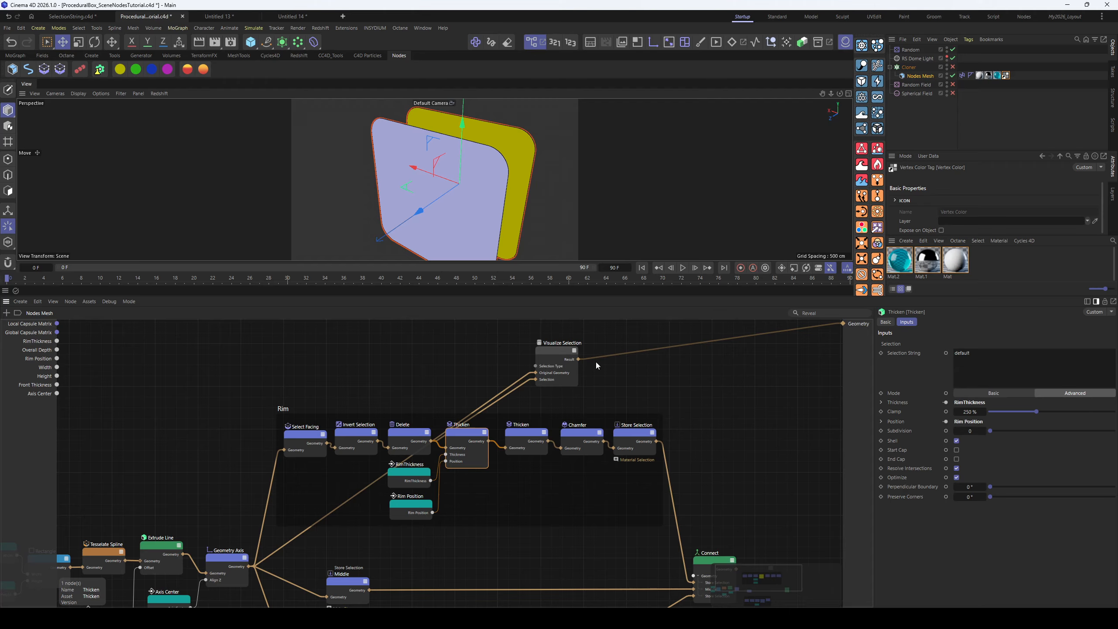
Move Visualize Selection clear of the Rim group and output the Connect node's geometry as the final result
drag(576, 363, 602, 535)
middle_drag(467, 529, 443, 495)
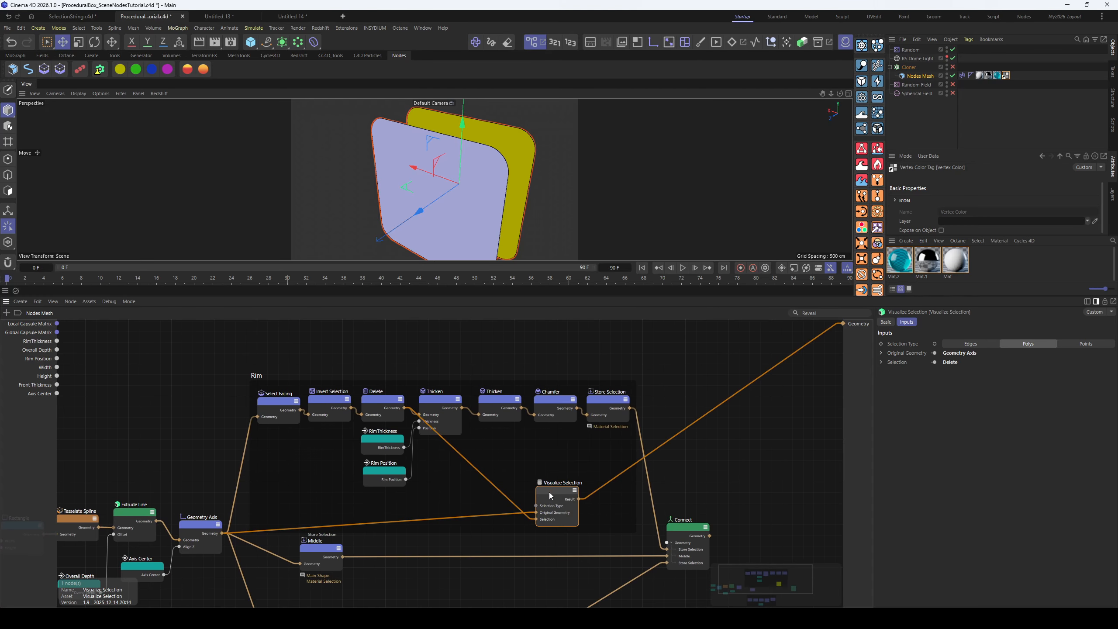
drag(549, 492, 767, 450)
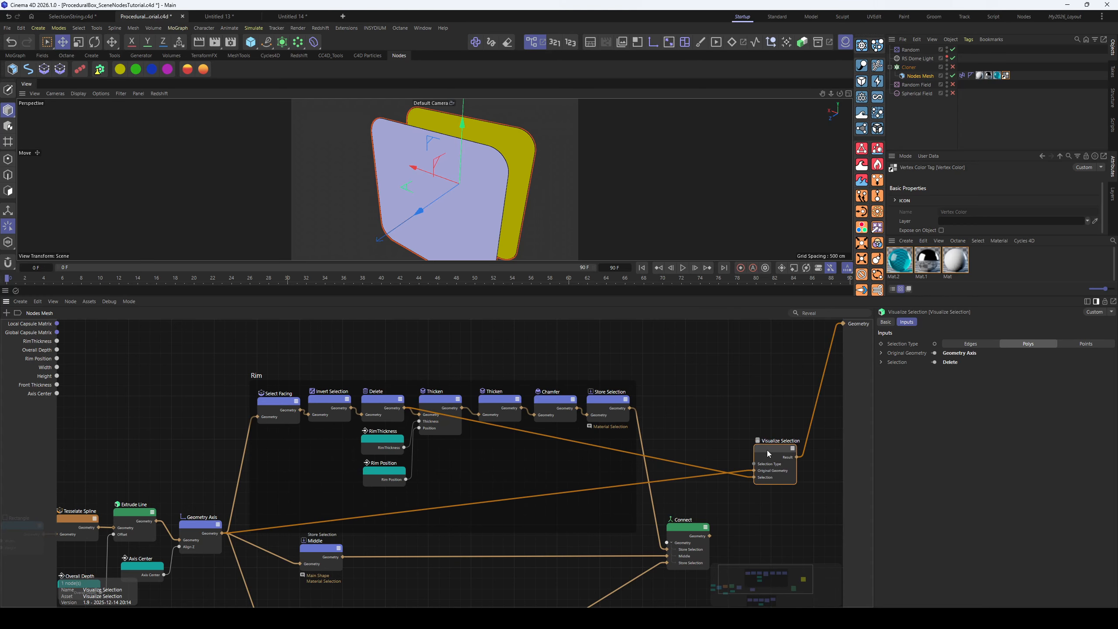
click(693, 526)
key(o)
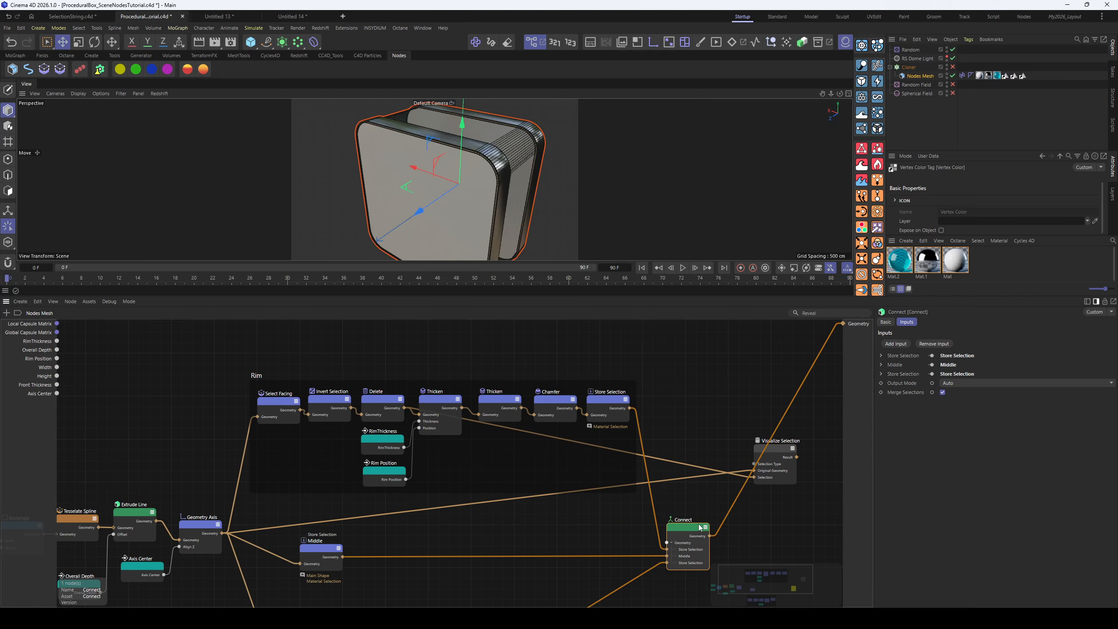
drag(773, 448, 739, 390)
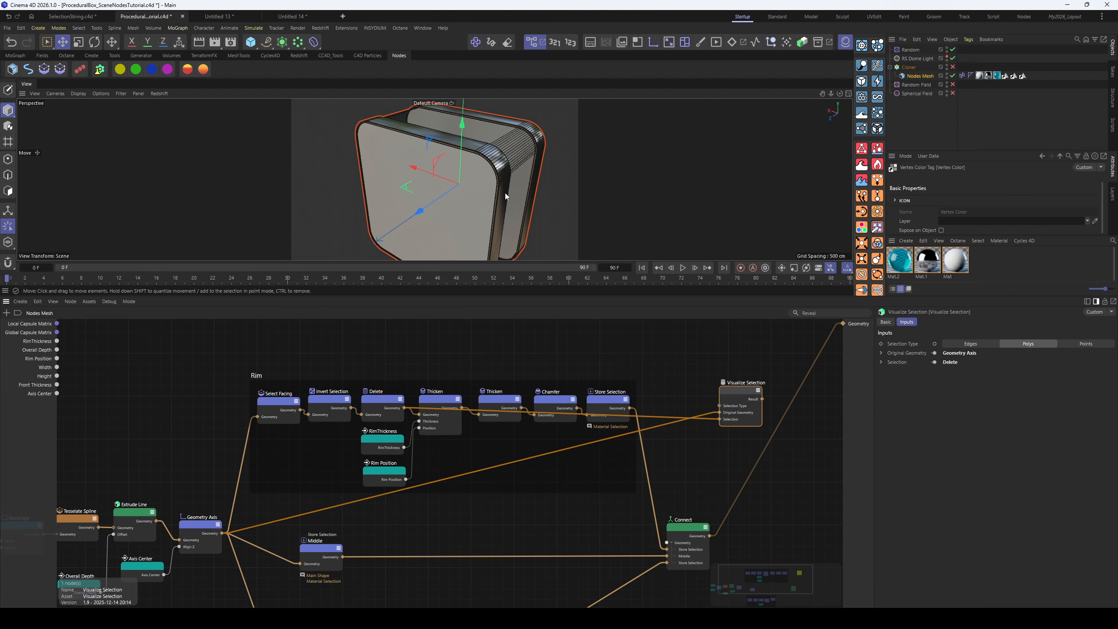
scroll(506, 196, down, 5)
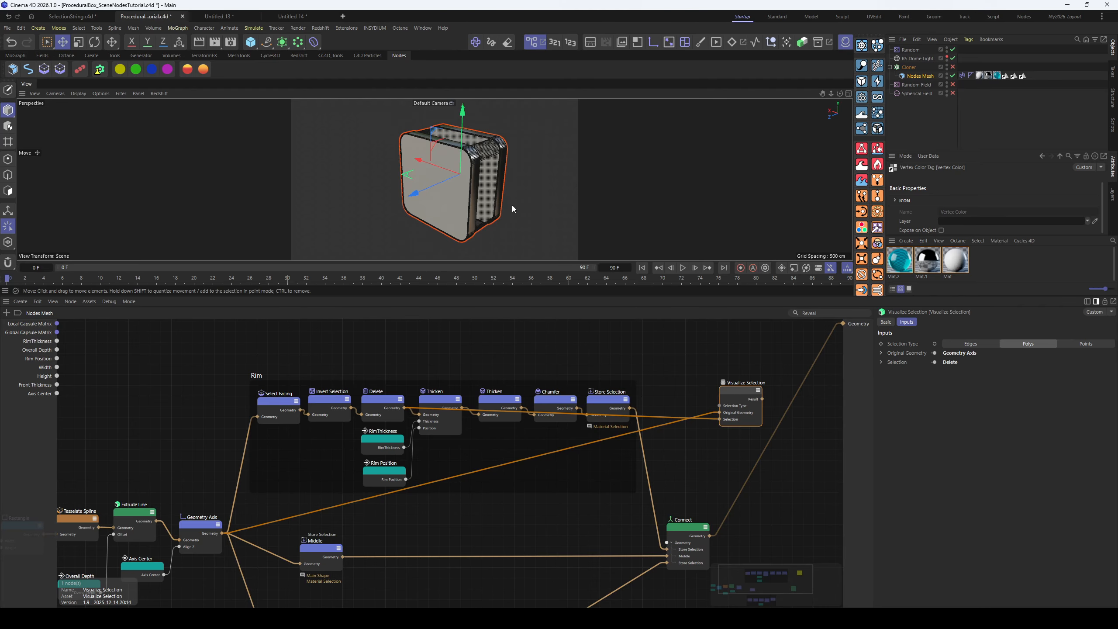
Duplicate the Rectangle node above the original and toggle the copy's node type to Spline Primitive
alt+middle_drag(217, 388, 451, 336)
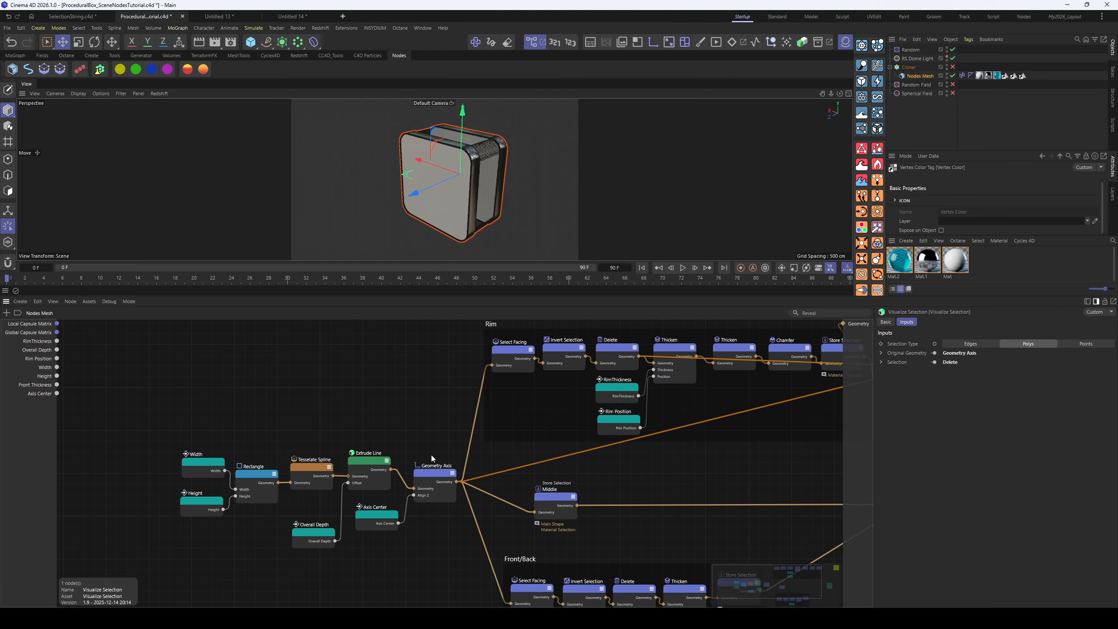
scroll(410, 423, down, 4)
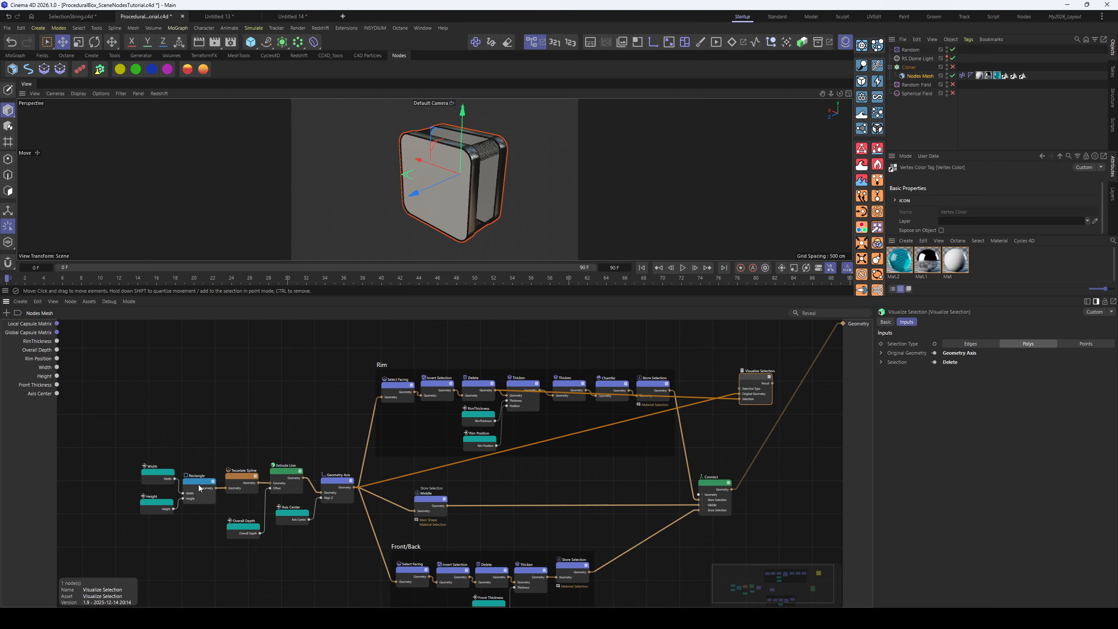
ctrl+drag(200, 483, 197, 401)
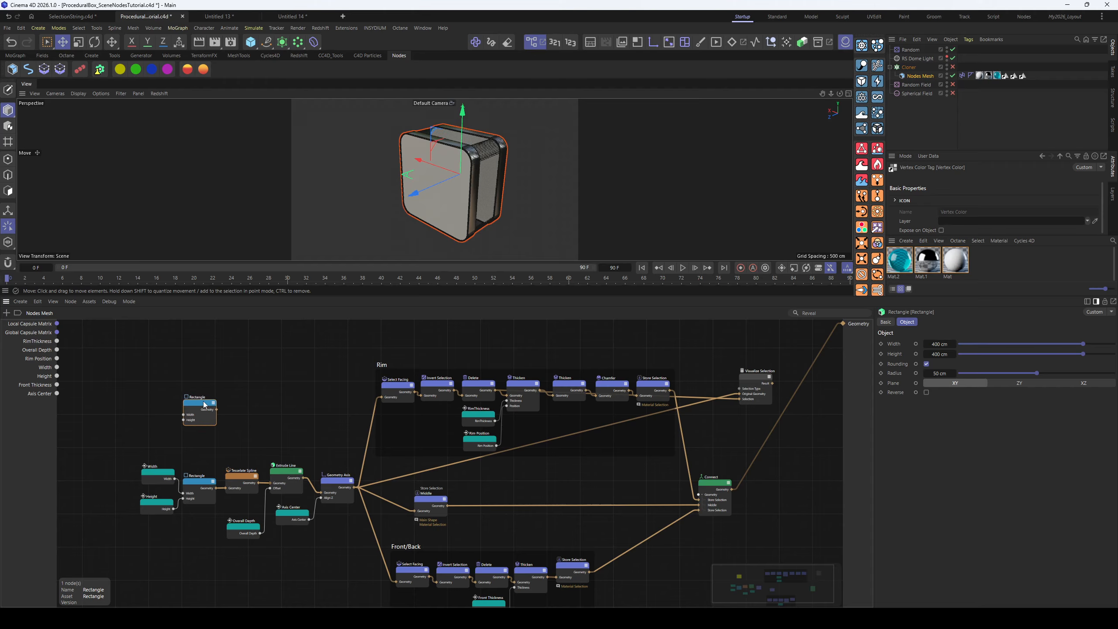
drag(193, 397, 197, 388)
right_click(197, 388)
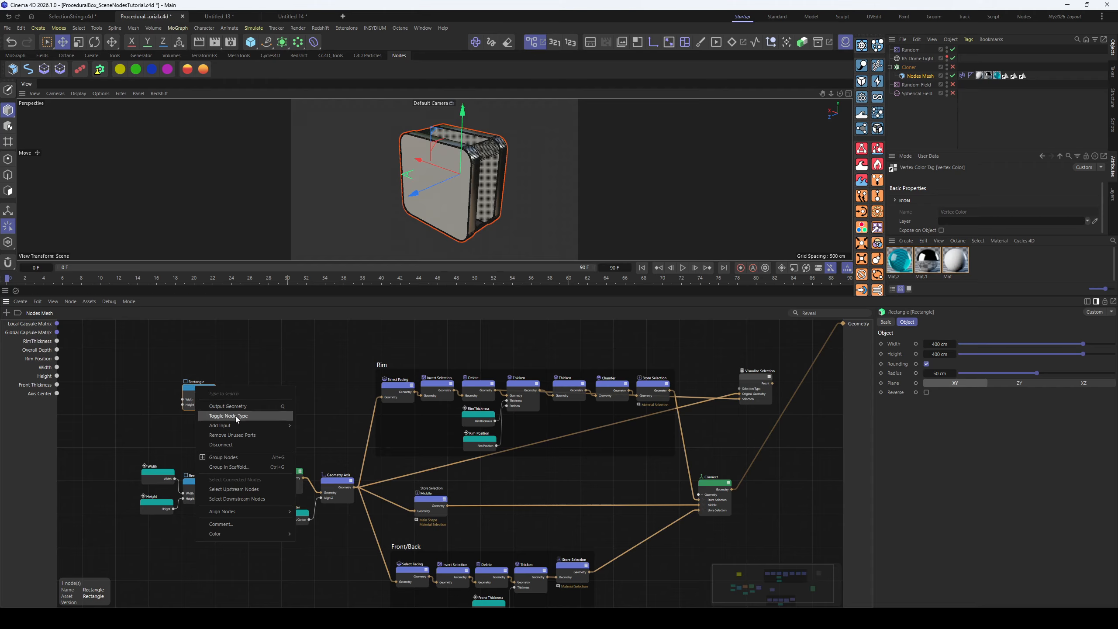
click(237, 417)
mouse_move(199, 391)
mouse_down()
mouse_move(187, 378)
mouse_move(202, 379)
mouse_up()
Set the copied spline's primitive type to Circle and toggle the node back to its compact type
click(992, 343)
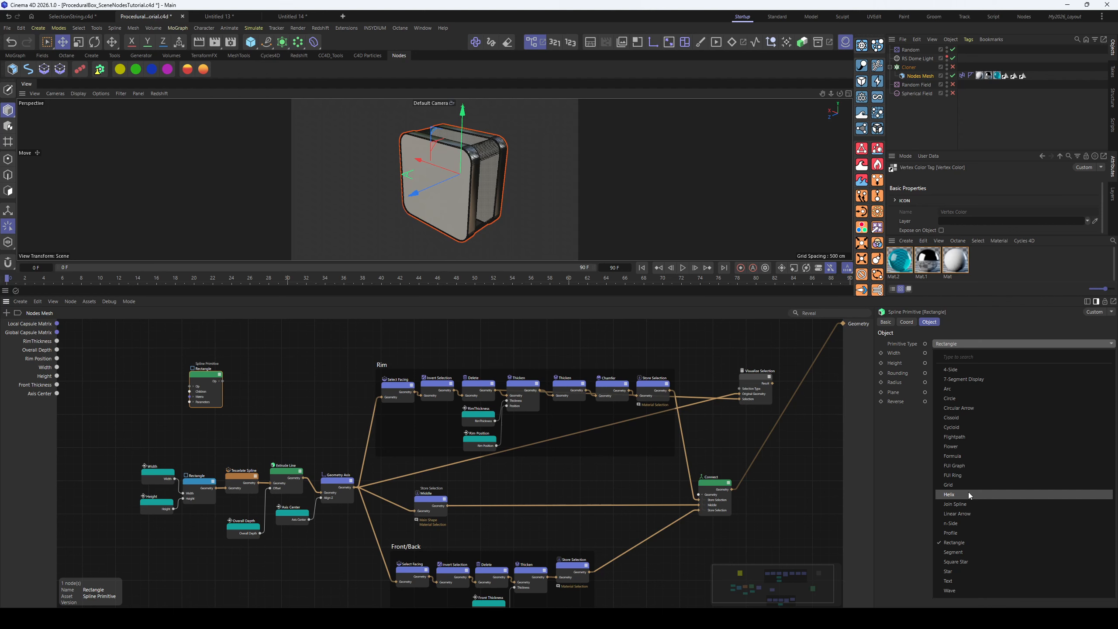
click(963, 398)
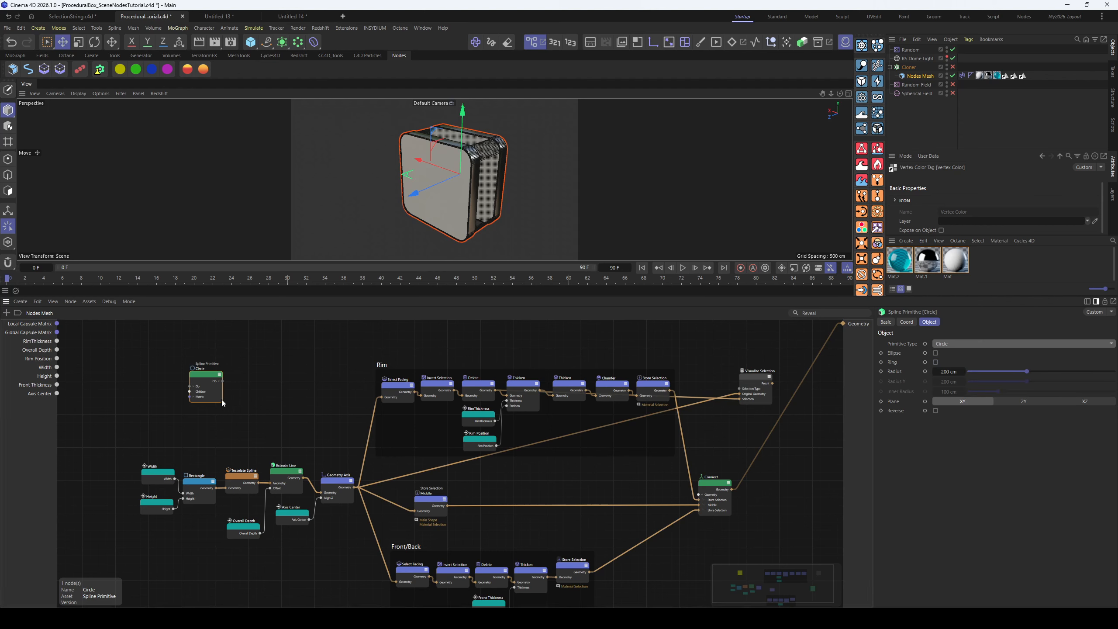
right_click(212, 375)
click(238, 402)
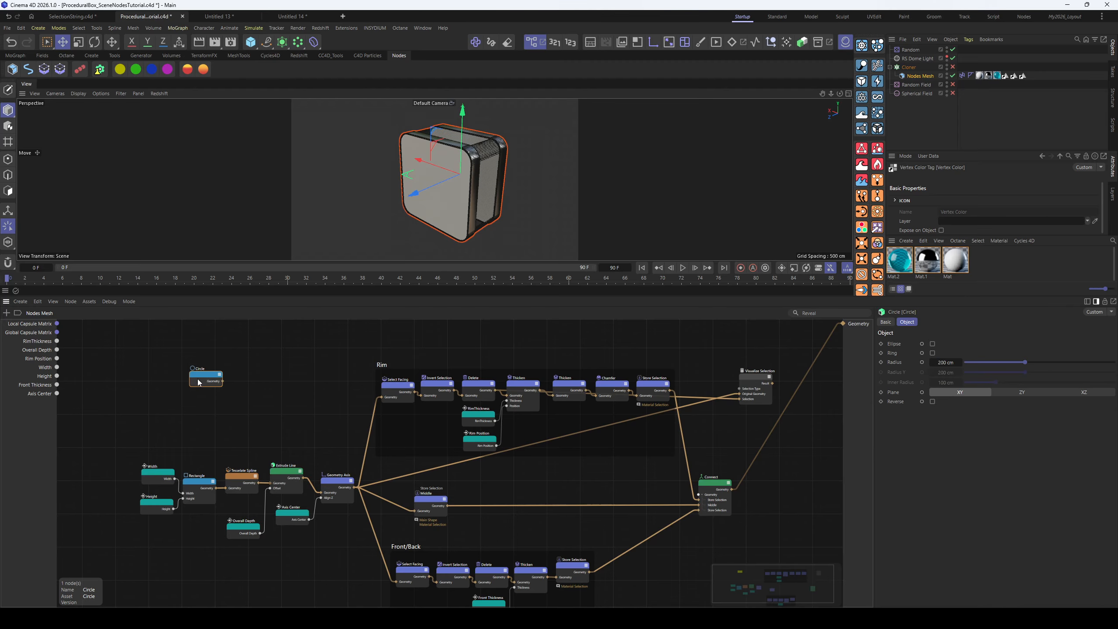
Feed the Circle output into Tesselate Spline in place of the Rectangle, and set the circle's radius to 258 cm
drag(199, 383, 226, 488)
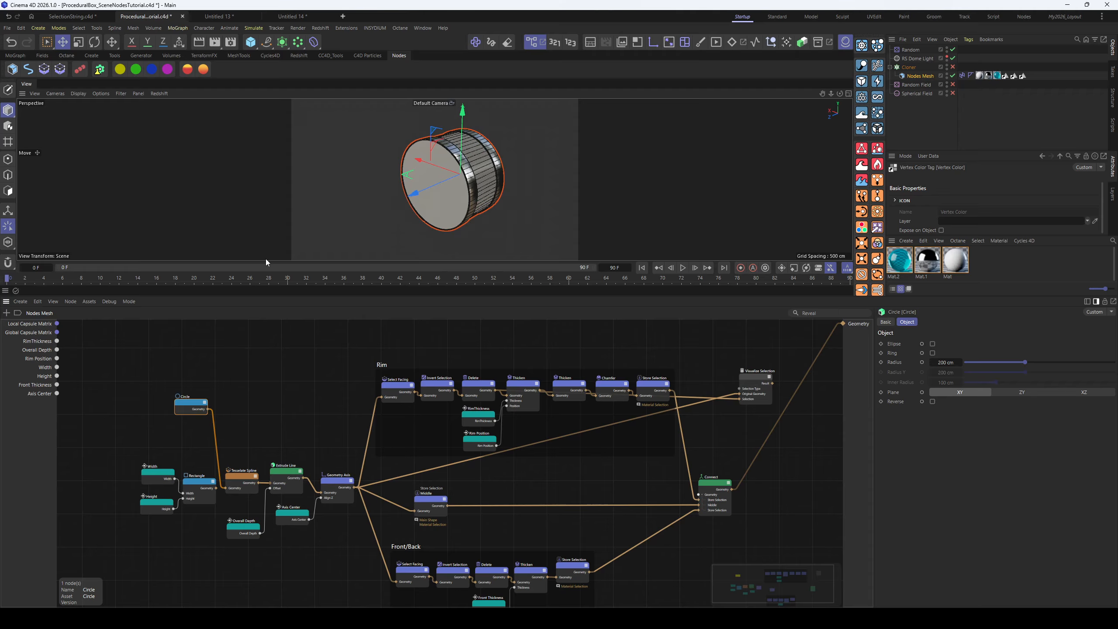
drag(196, 400, 199, 385)
mouse_move(1025, 362)
mouse_down()
mouse_move(1055, 365)
mouse_move(1043, 365)
mouse_up()
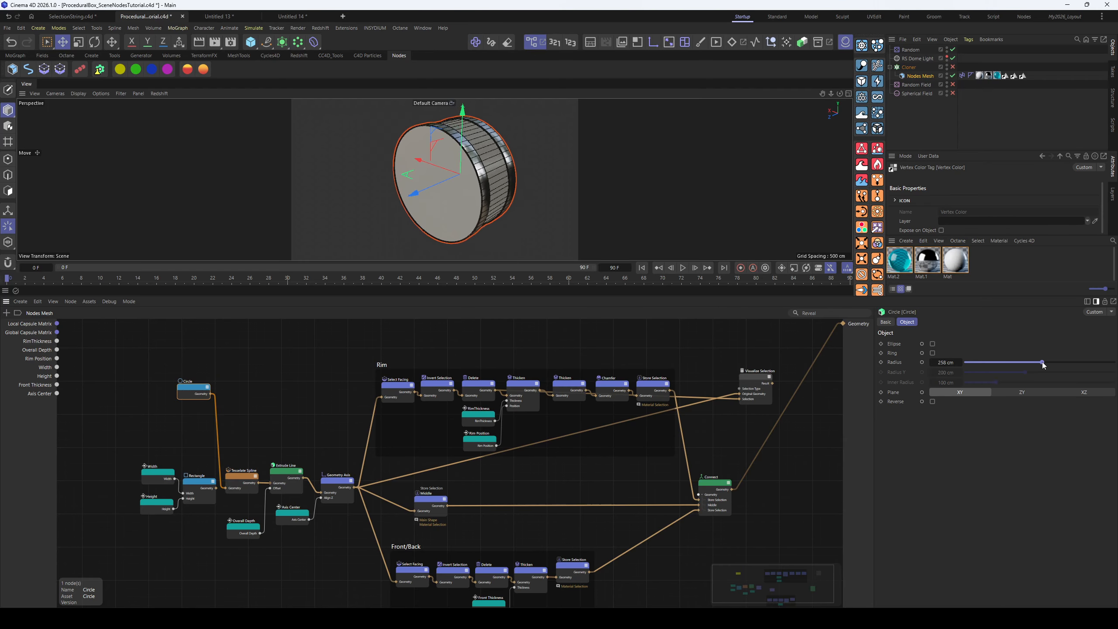
Duplicate the Circle node, toggle the copy to a Spline Primitive, and set its primitive type to n-Side
ctrl+drag(201, 392, 194, 430)
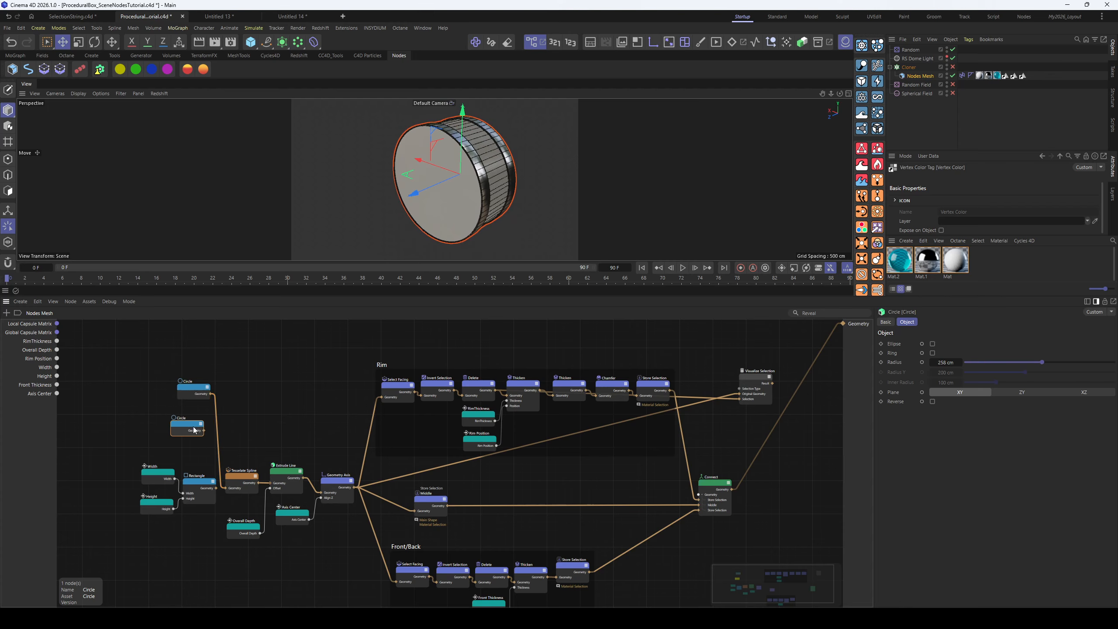
right_click(184, 438)
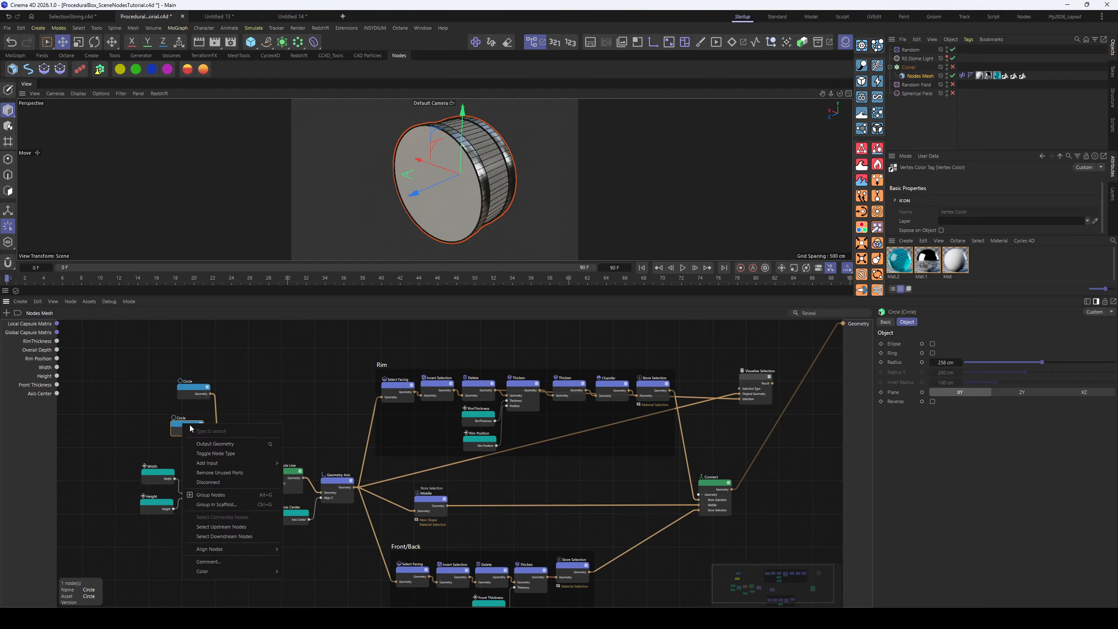
click(234, 456)
click(1009, 344)
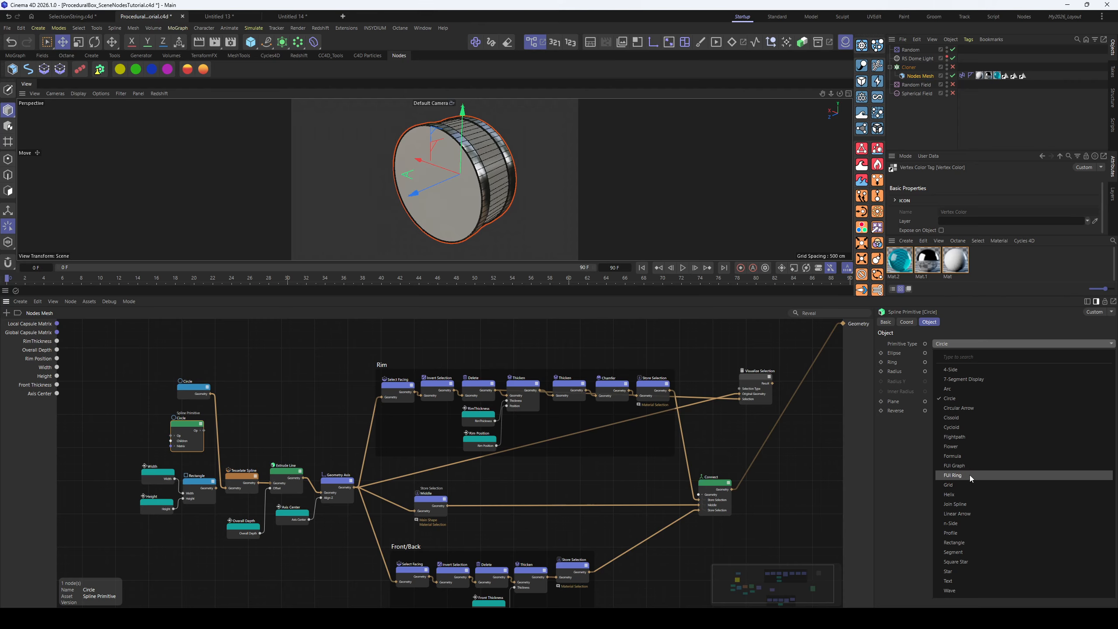
click(967, 523)
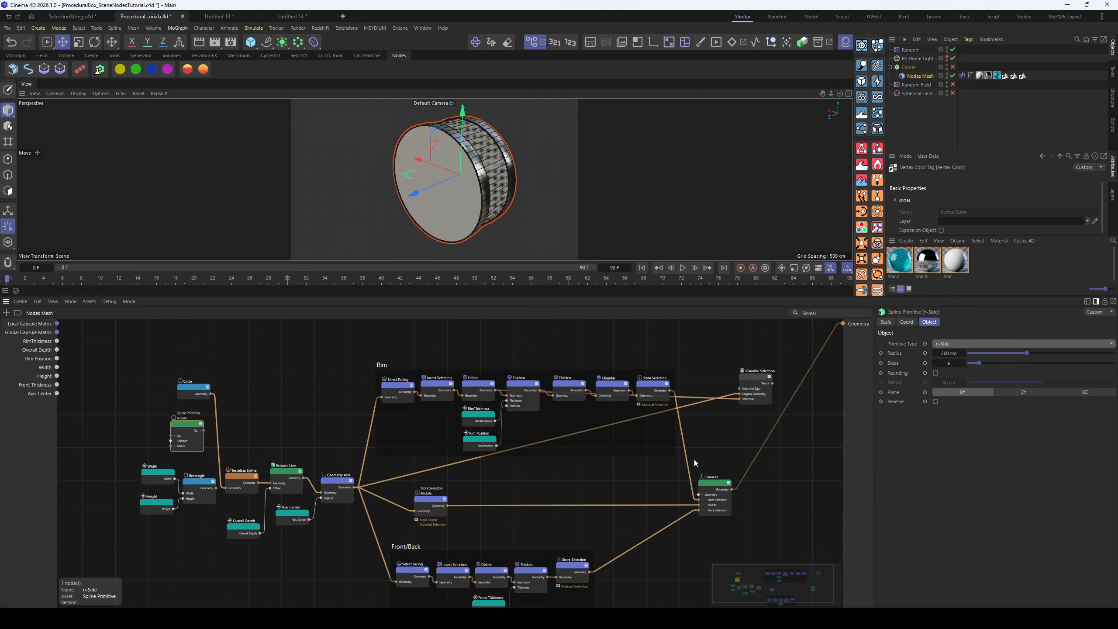
Toggle the n-Side node back to its compact type and feed its output into Tesselate Spline
right_click(179, 417)
drag(187, 424, 224, 488)
click(204, 447)
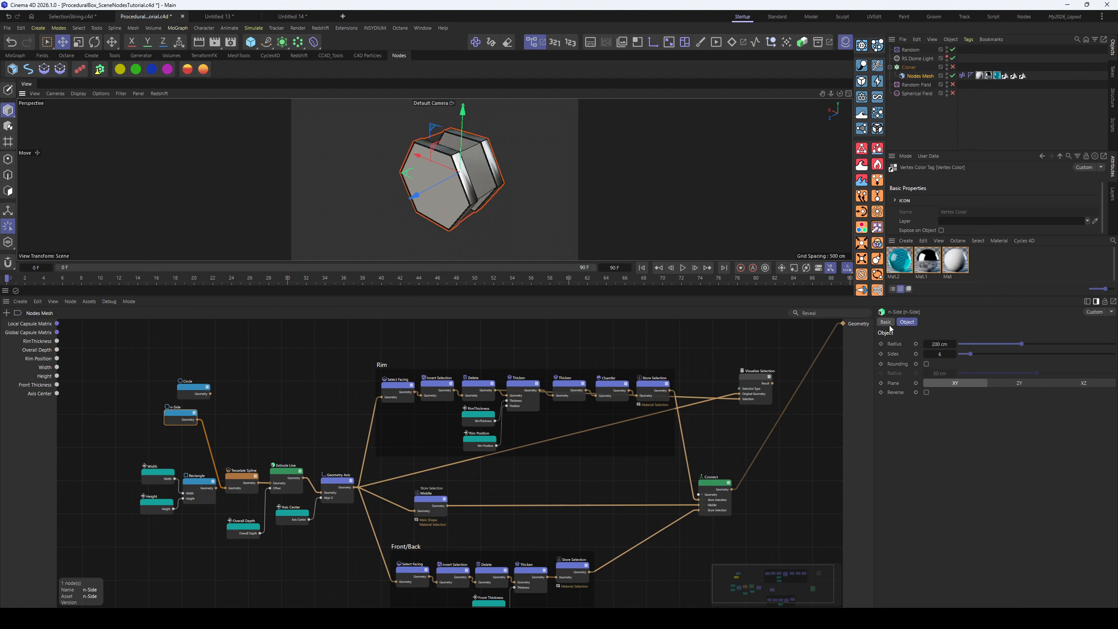
Enable Rounding on the n-Side spline, inspect the resulting shape from several angles, and nudge its node aside
click(927, 364)
scroll(480, 197, up, 3)
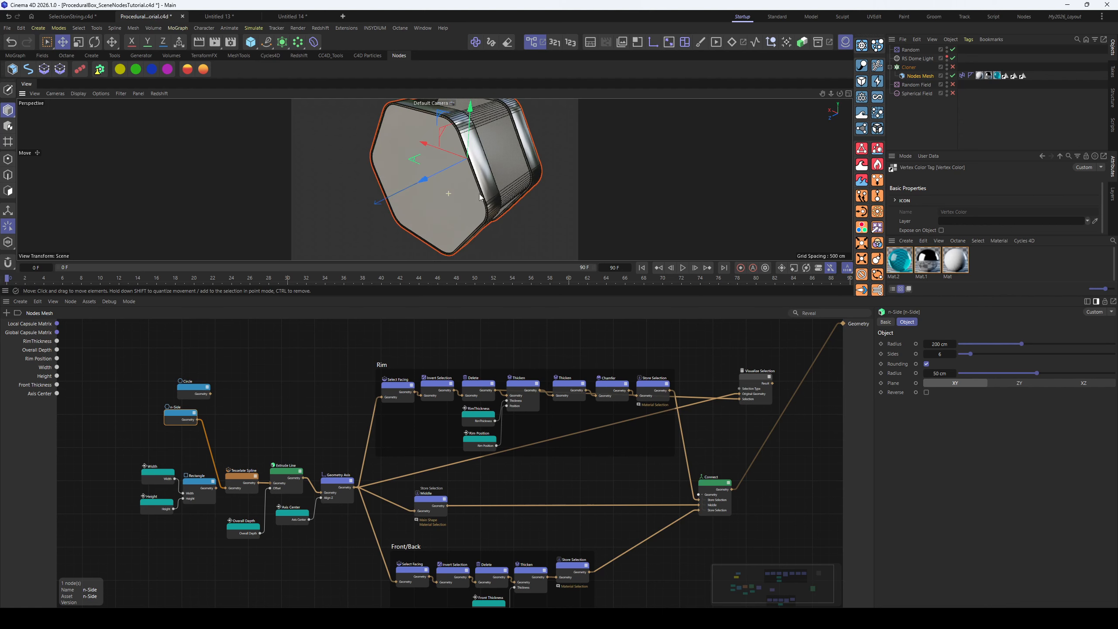
scroll(480, 197, down, 3)
alt+drag(480, 197, 430, 207)
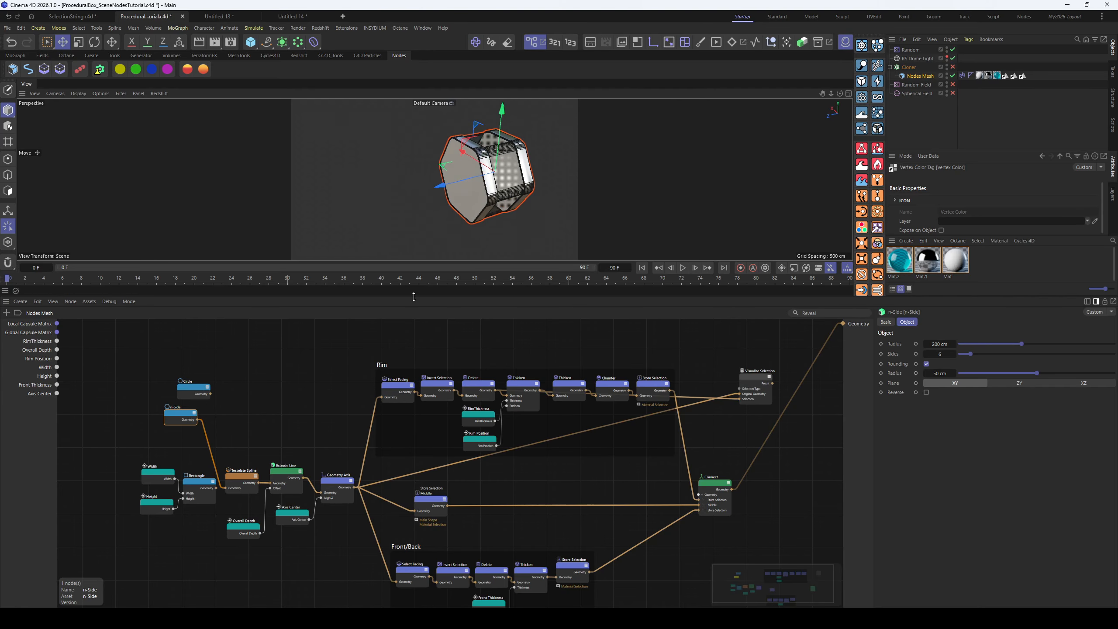
drag(178, 414, 175, 424)
alt+drag(498, 196, 573, 176)
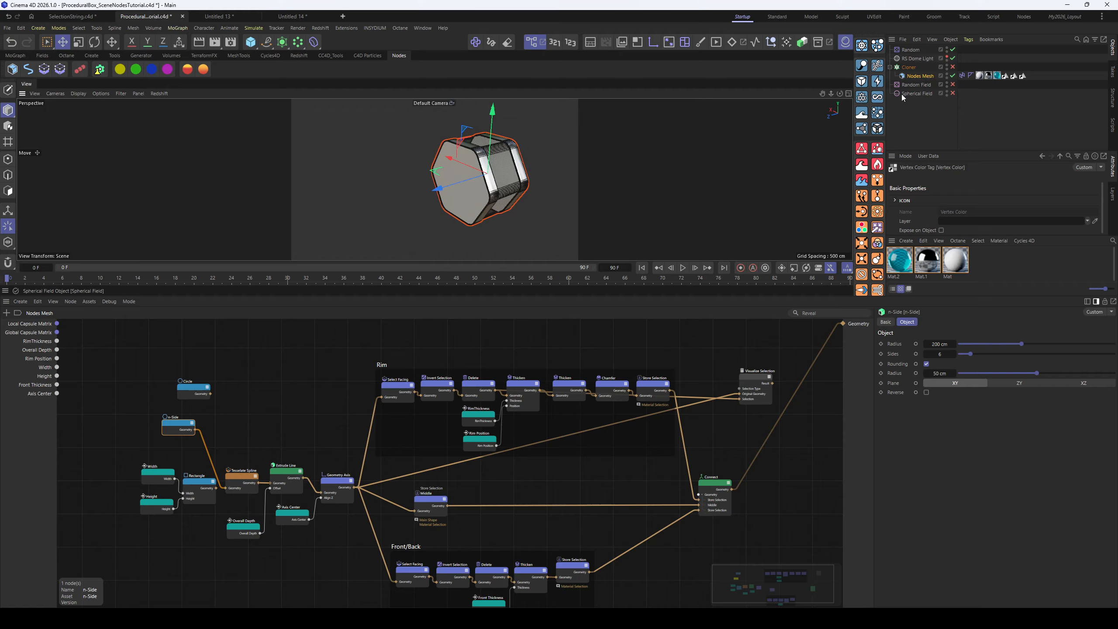
Show all exposed inputs of the Nodes Mesh and feed the Rectangle output back into Tesselate Spline
click(920, 75)
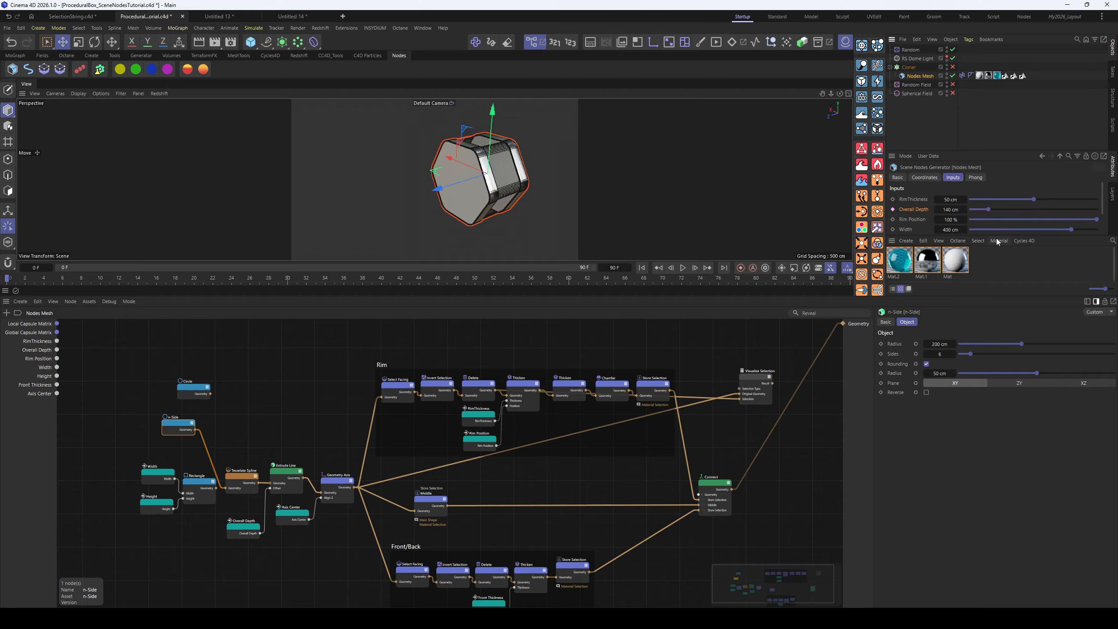
drag(1053, 237, 1043, 278)
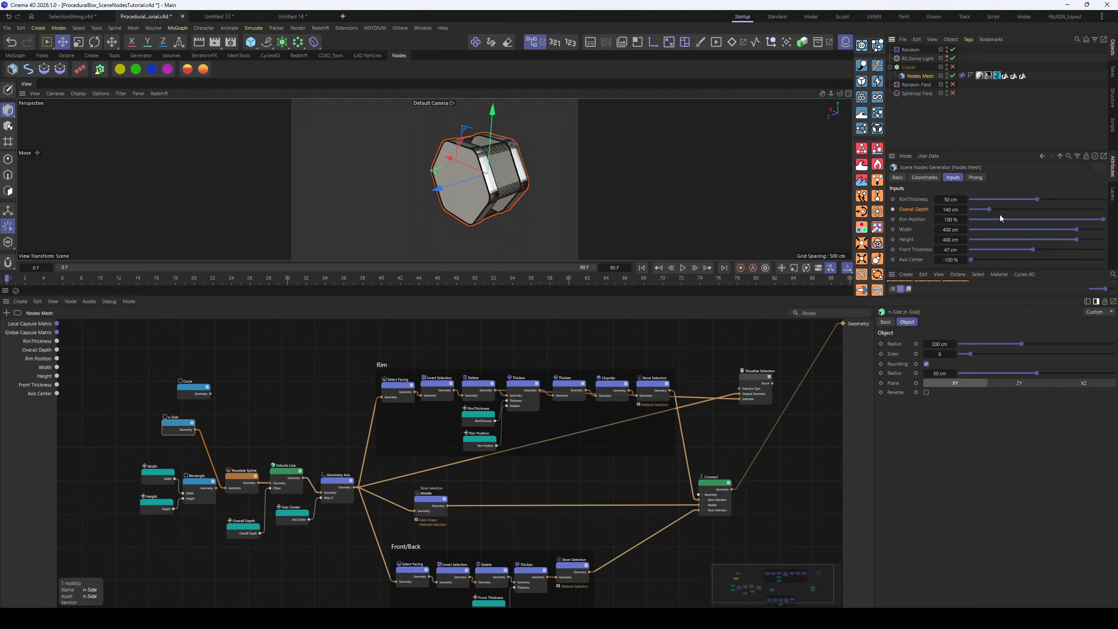
drag(992, 207, 1030, 213)
drag(1037, 223, 990, 223)
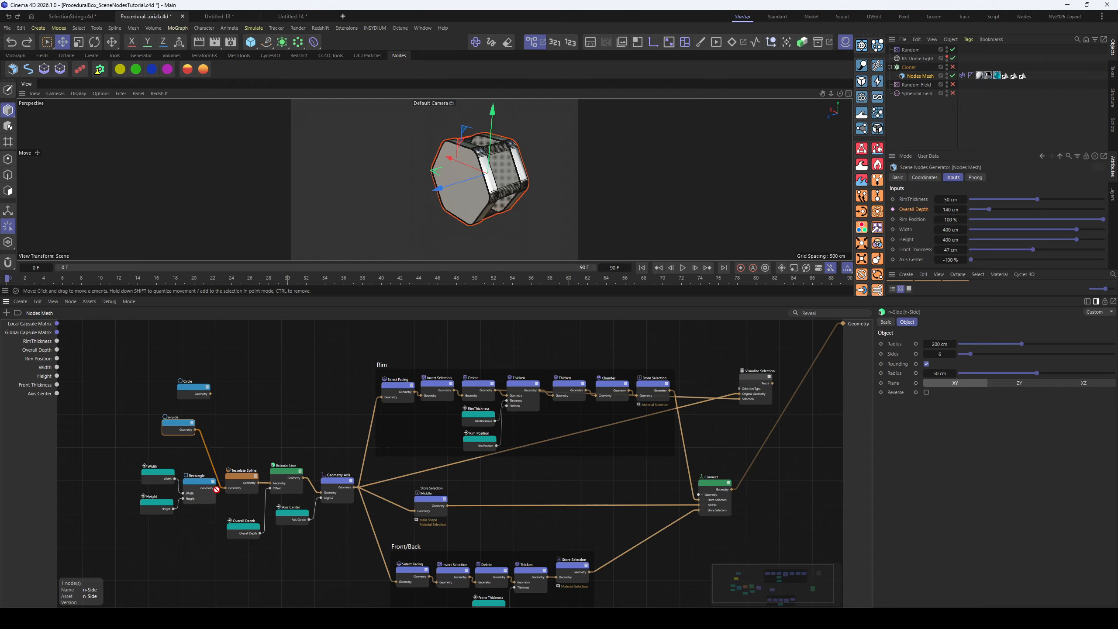
drag(217, 488, 214, 488)
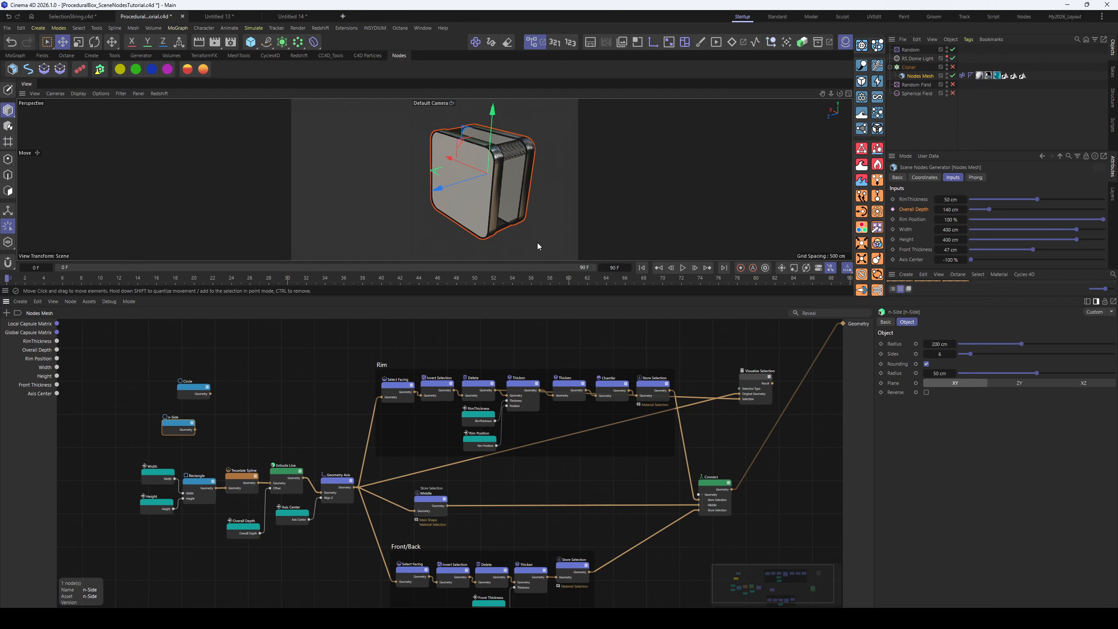
Close the node editor and enable the Cloner so the box is repeated as a grid
click(534, 45)
alt+right_drag(721, 277, 665, 283)
alt+middle_drag(665, 283, 561, 287)
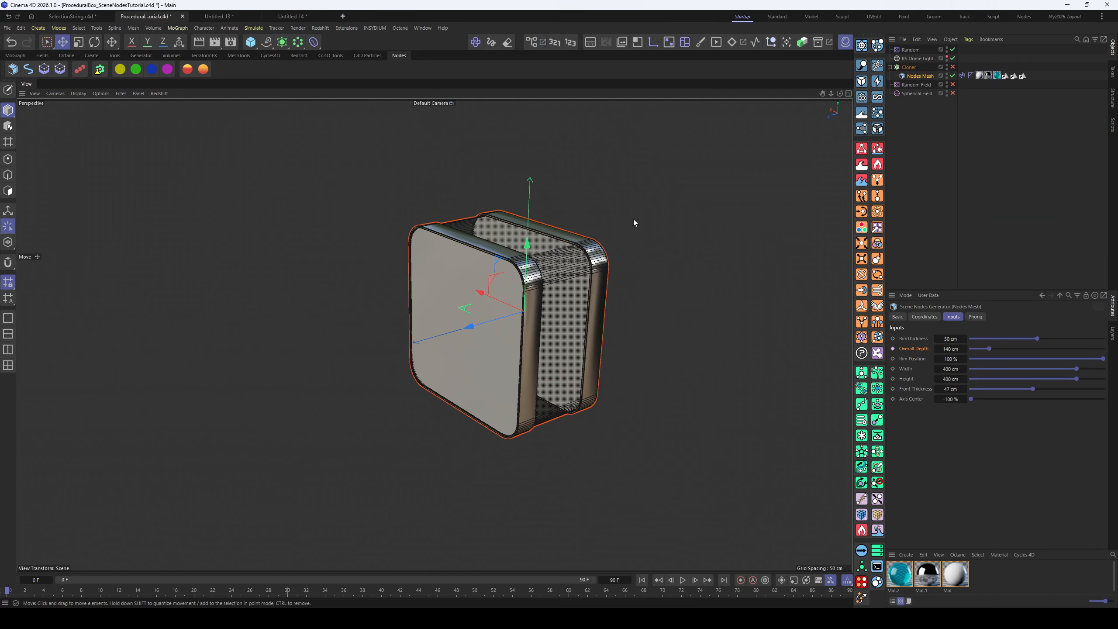
click(954, 67)
mouse_move(837, 147)
alt+mouse_down()
mouse_move(584, 338)
mouse_move(636, 330)
mouse_move(468, 384)
mouse_move(479, 354)
mouse_move(502, 348)
alt+mouse_up()
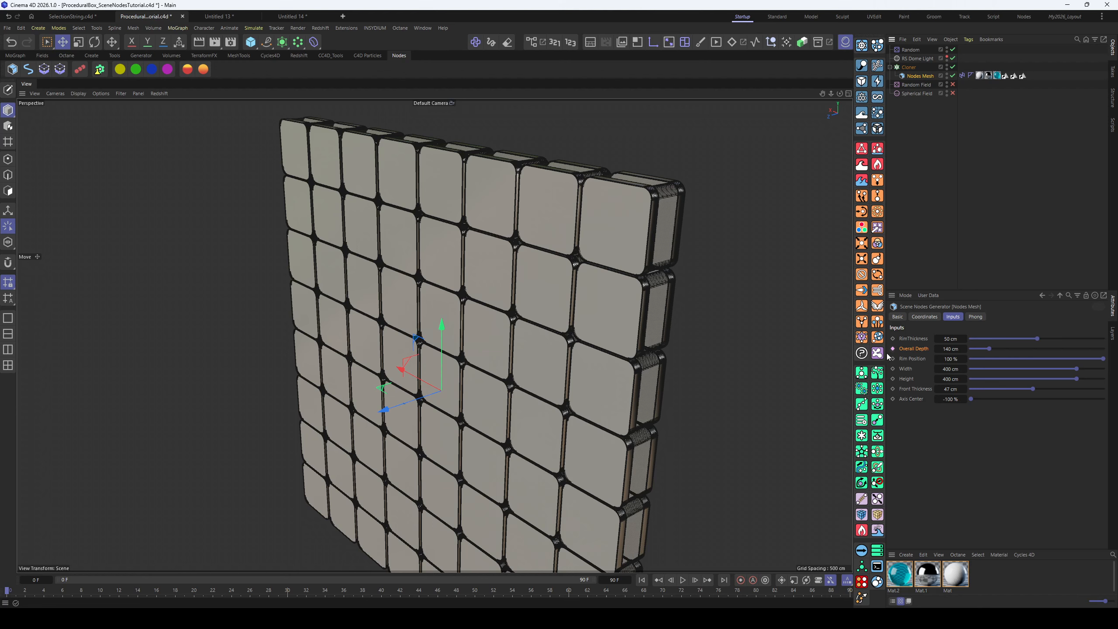
Check the Field Driver tag's Overall Depth range and enable the Random Field and the Spherical Field
click(963, 76)
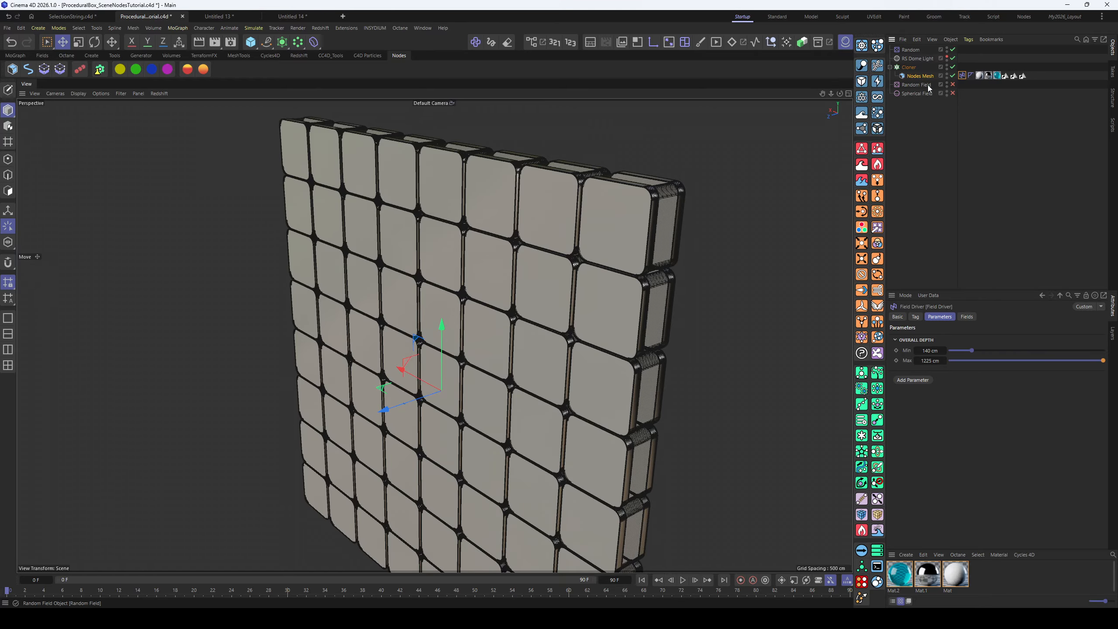
click(920, 76)
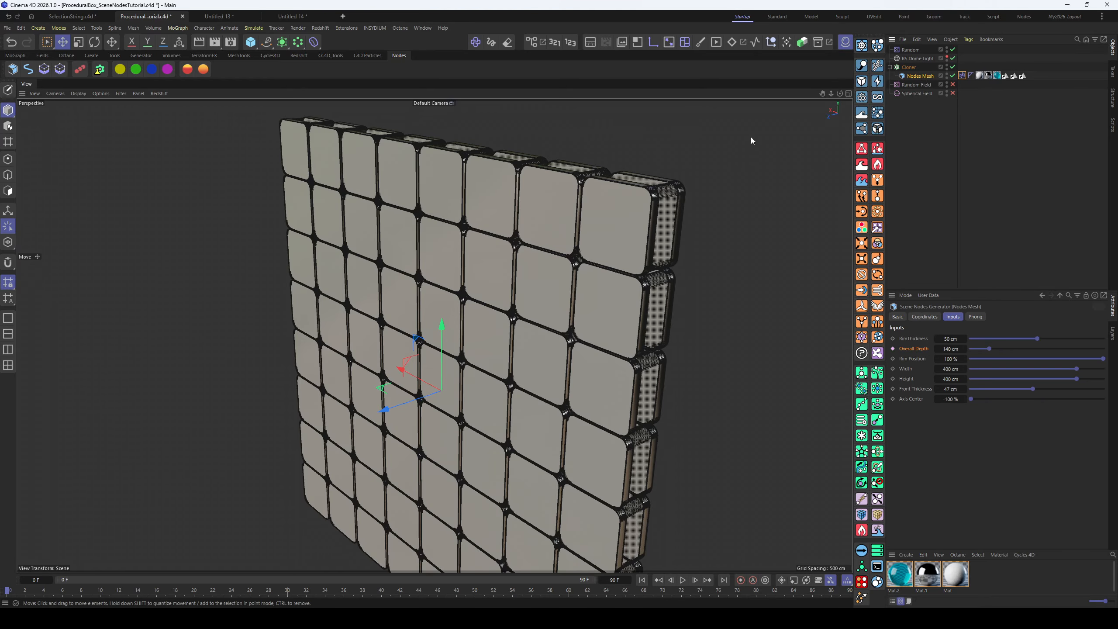
scroll(611, 260, down, 1)
alt+middle_drag(611, 260, 560, 236)
drag(953, 84, 954, 93)
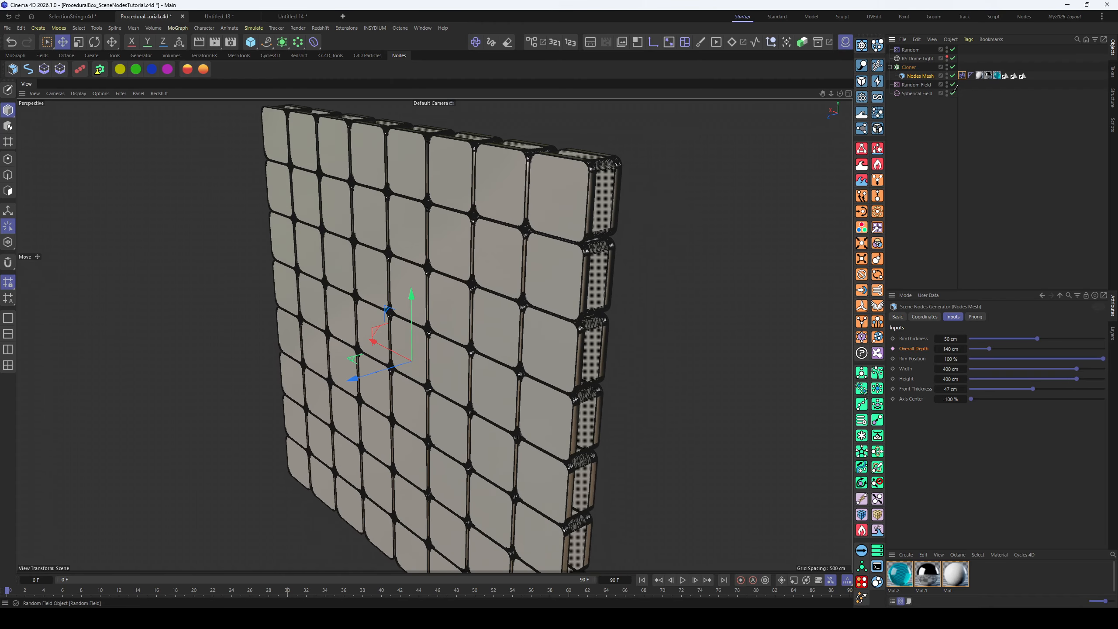
alt+drag(616, 295, 599, 311)
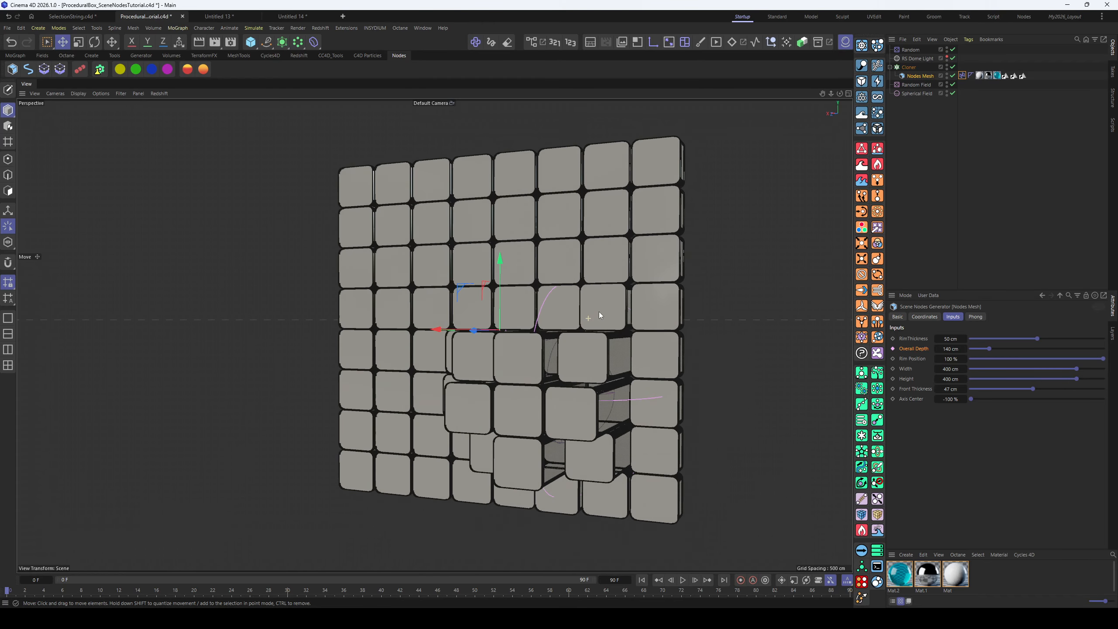
Move the Spherical Field across the grid of boxes to drive their depth
click(916, 93)
mouse_move(627, 383)
alt+mouse_down()
mouse_move(637, 403)
mouse_move(659, 394)
mouse_move(617, 384)
alt+mouse_up()
drag(508, 348, 552, 307)
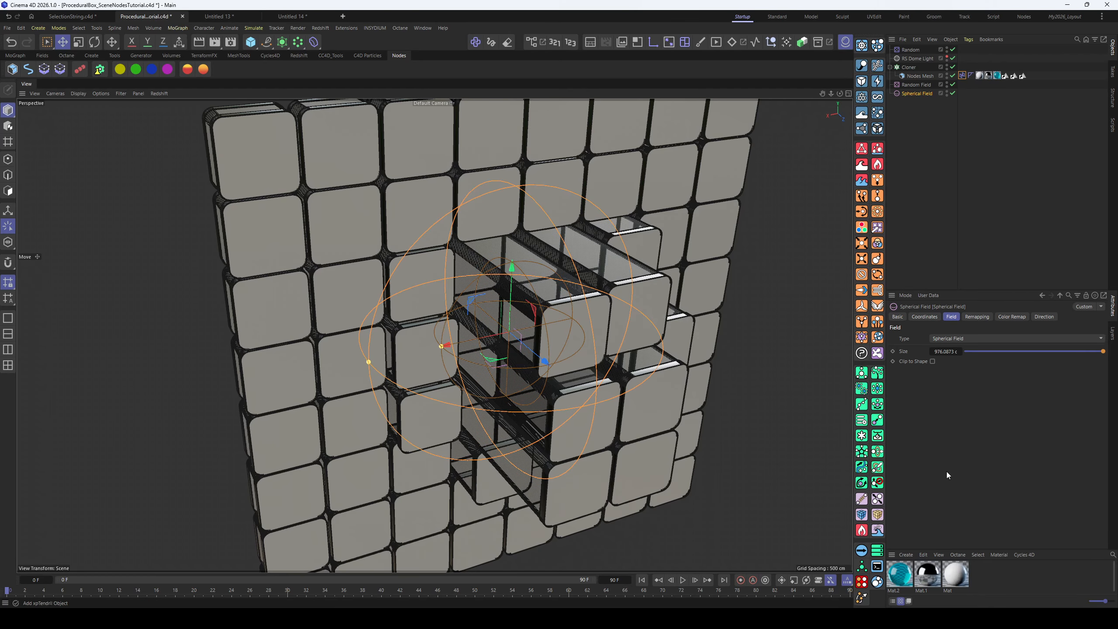
Examine the Color User Data and Ramp nodes feeding the transmission color in Mat.2, and close the node editor
double_click(899, 574)
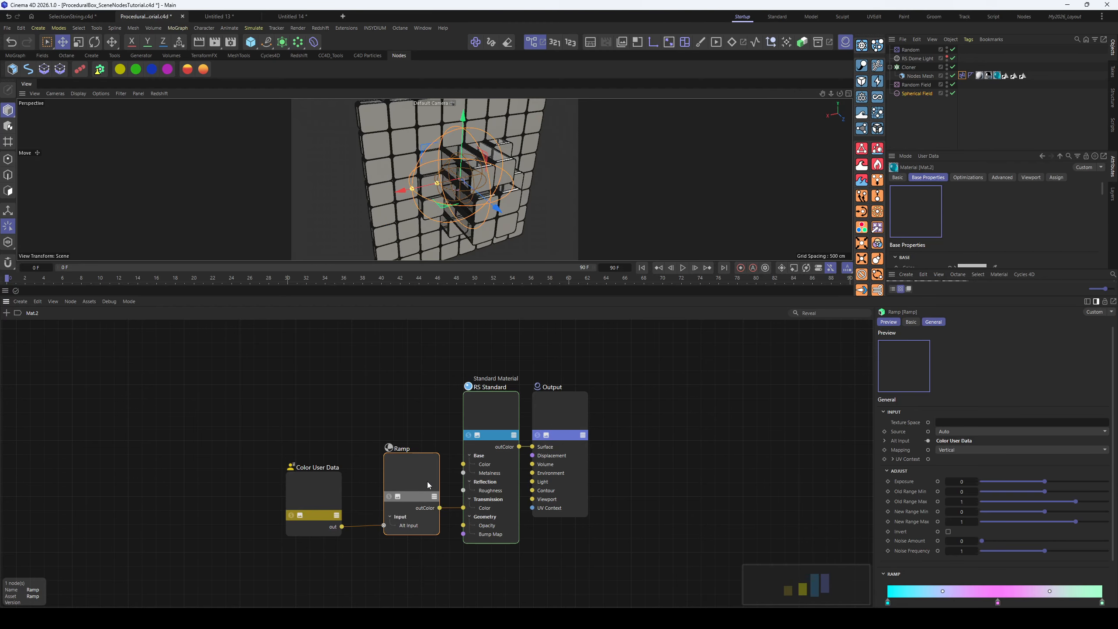
drag(318, 488, 313, 471)
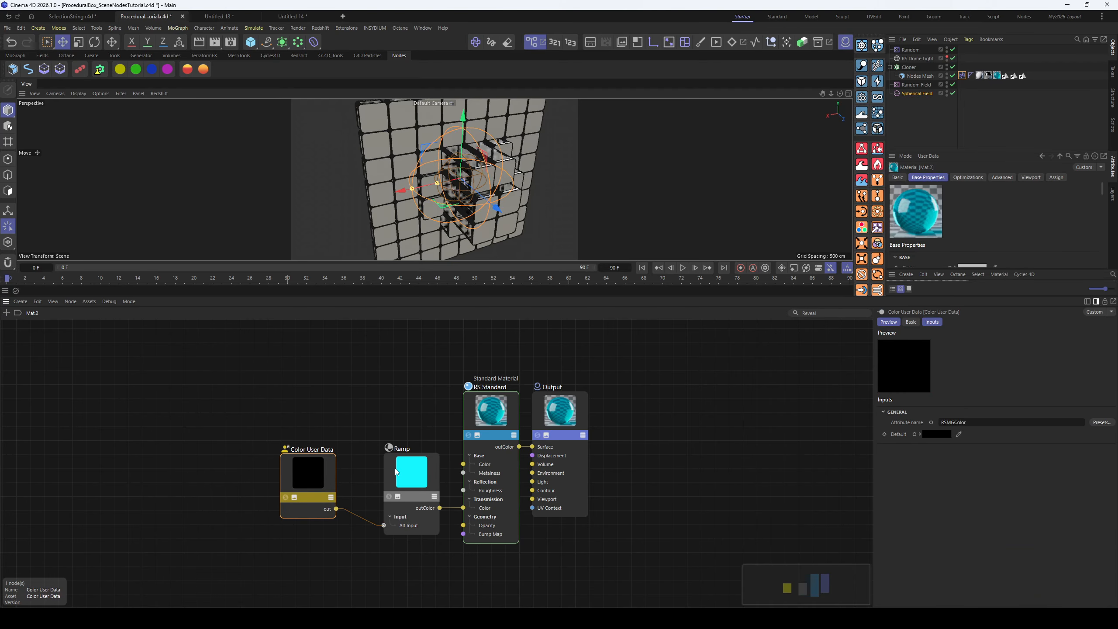
drag(397, 472, 400, 476)
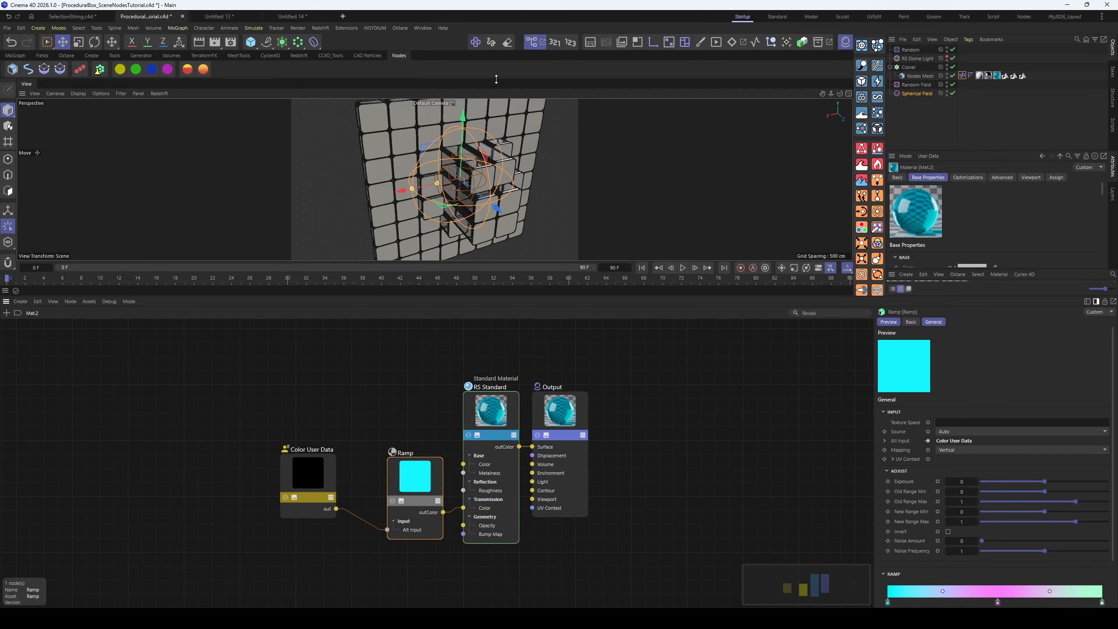
click(531, 42)
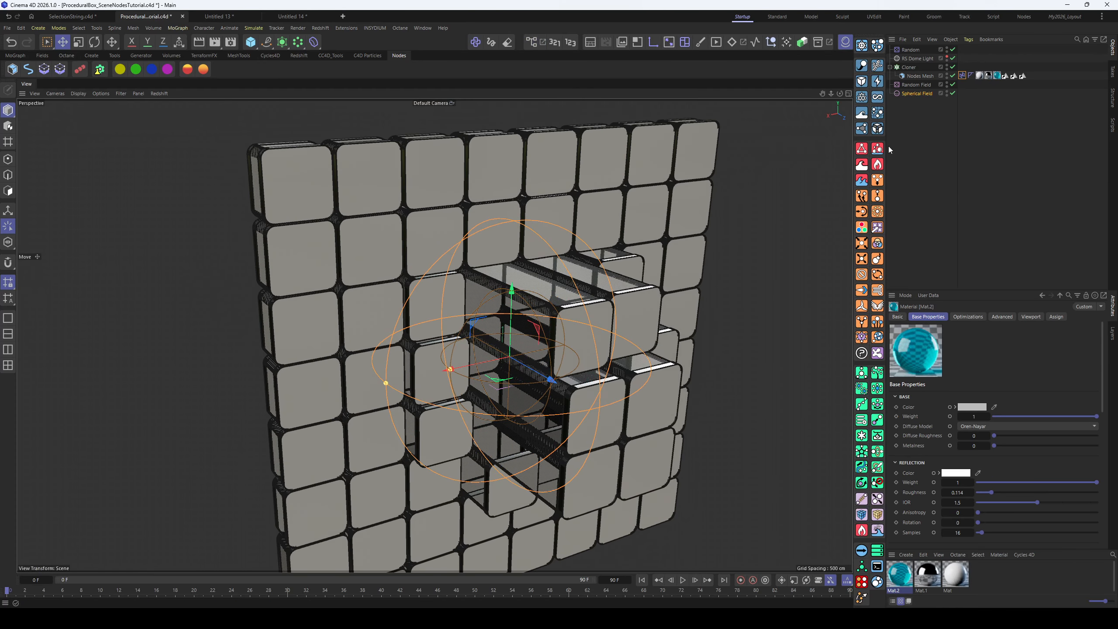
Examine the color settings among the Random effector's parameters
click(910, 84)
click(910, 50)
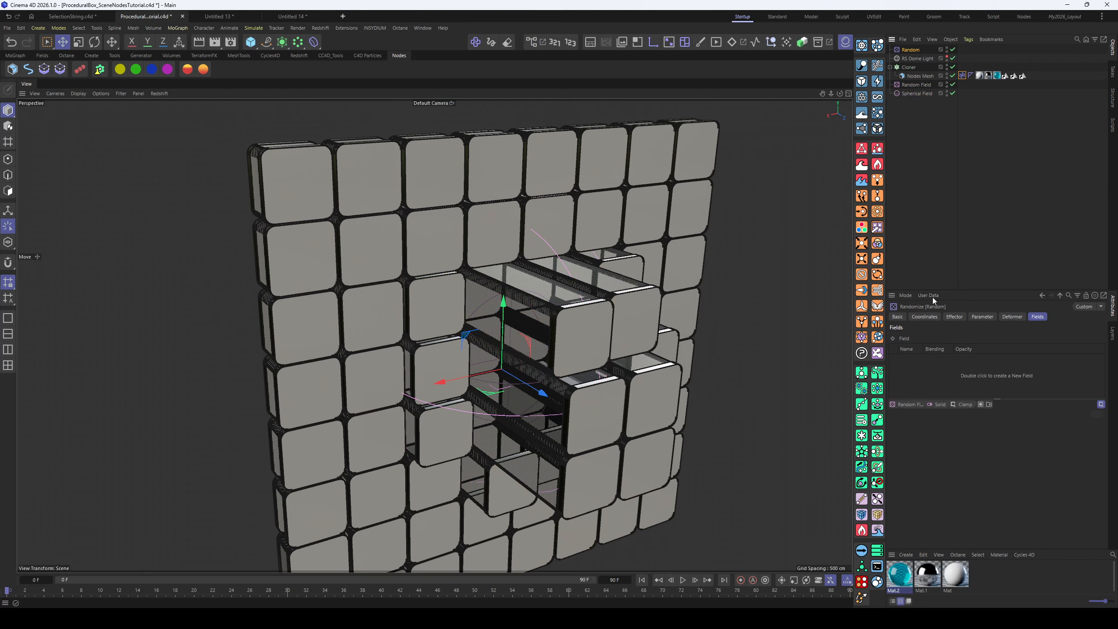
click(962, 316)
click(983, 317)
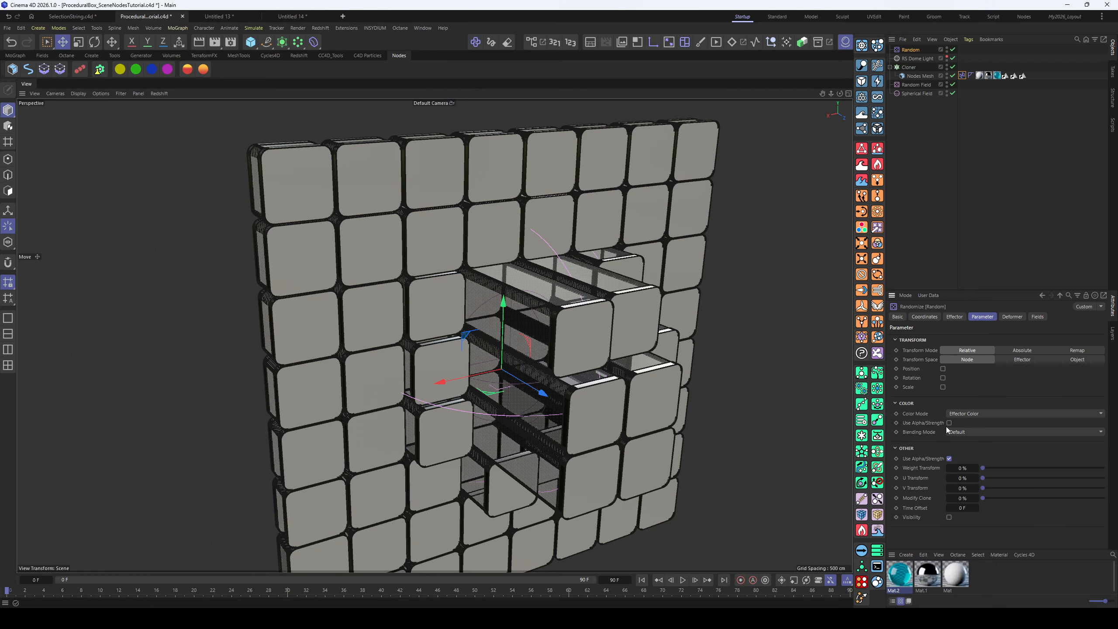
Start the Redshift IPR in the viewport and shift the Spherical Field slightly across the rendered grid
click(159, 93)
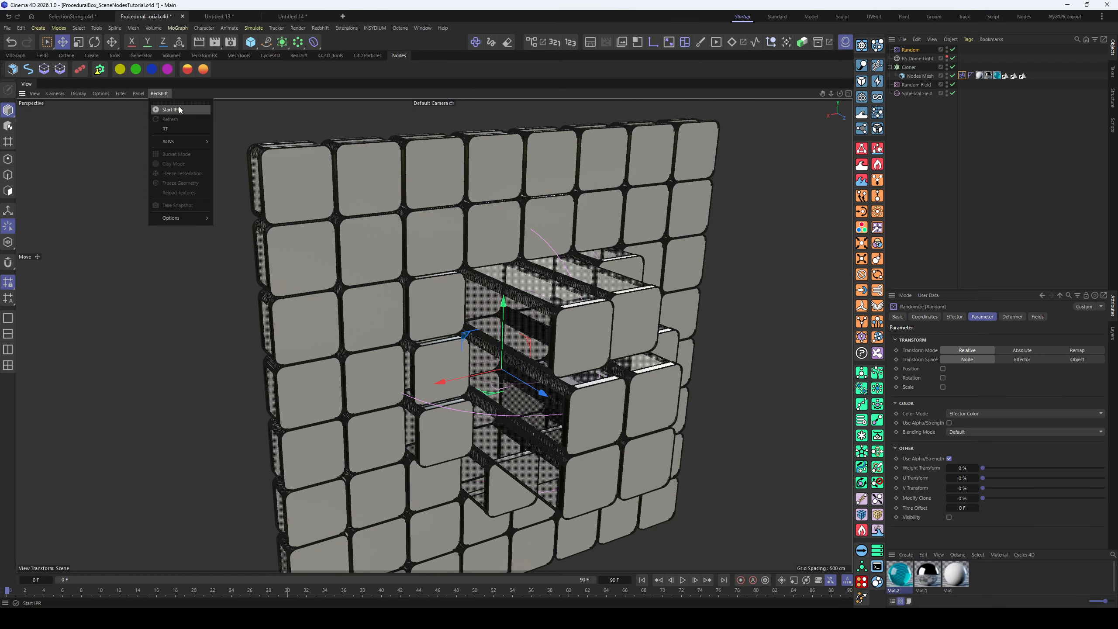
click(176, 106)
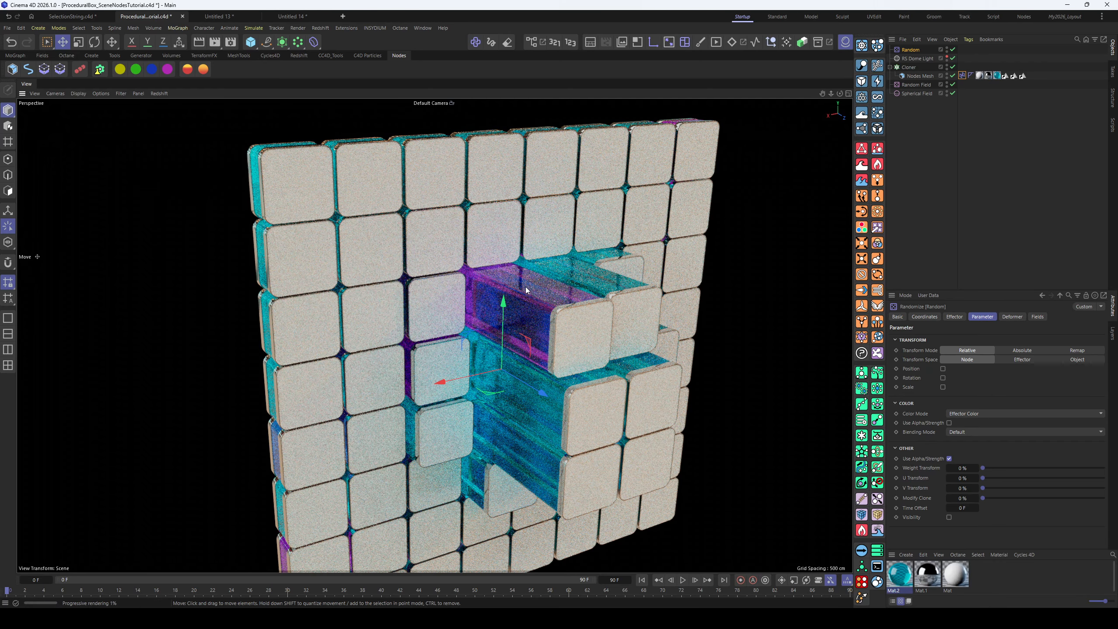
click(917, 93)
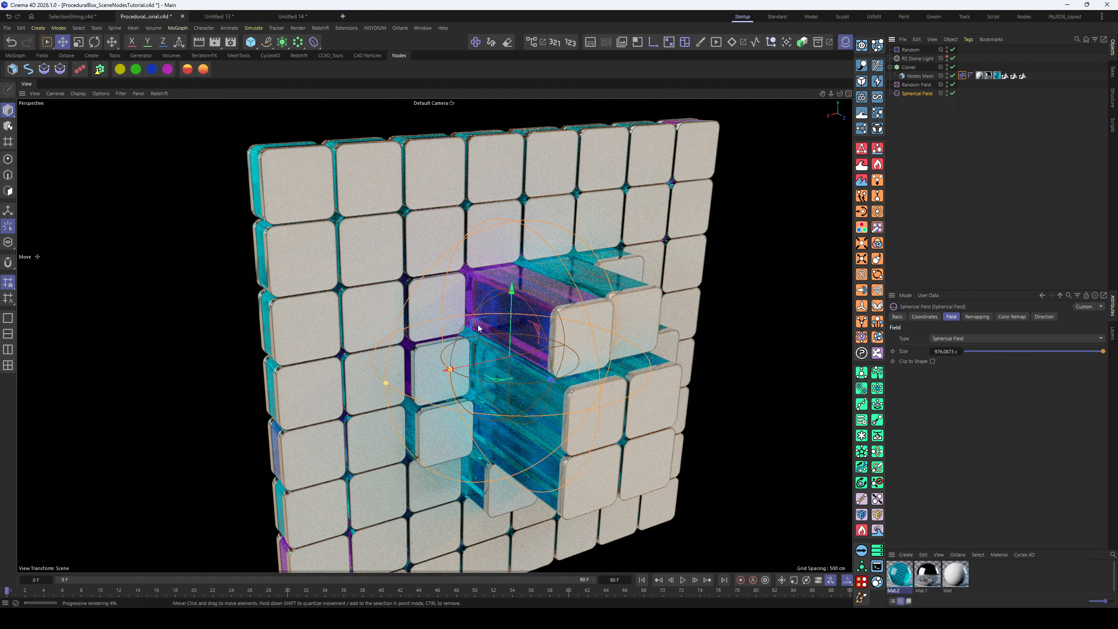
mouse_move(478, 322)
mouse_down()
mouse_move(396, 250)
mouse_move(399, 226)
mouse_move(309, 348)
mouse_move(393, 408)
mouse_move(449, 401)
mouse_move(511, 436)
mouse_move(625, 289)
mouse_move(619, 224)
mouse_move(637, 170)
mouse_move(569, 180)
mouse_move(487, 250)
mouse_move(415, 355)
mouse_move(299, 324)
mouse_move(401, 260)
mouse_move(500, 300)
mouse_move(495, 324)
mouse_move(535, 304)
mouse_move(463, 319)
mouse_up()
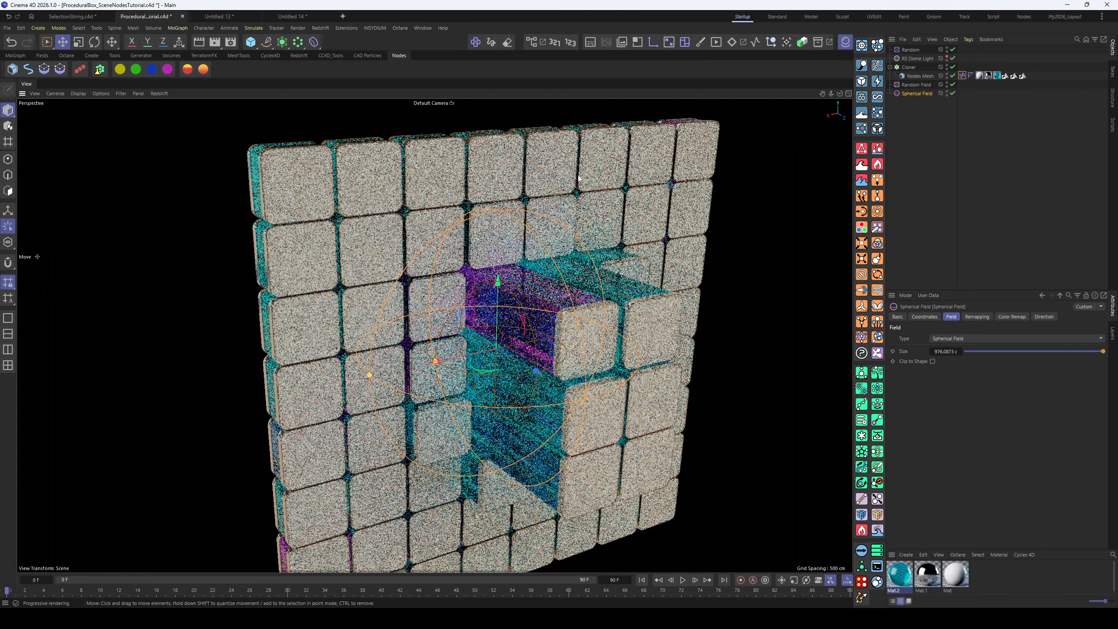
Stop the Redshift IPR, select the Nodes Mesh, and view the box grid from the front
click(159, 93)
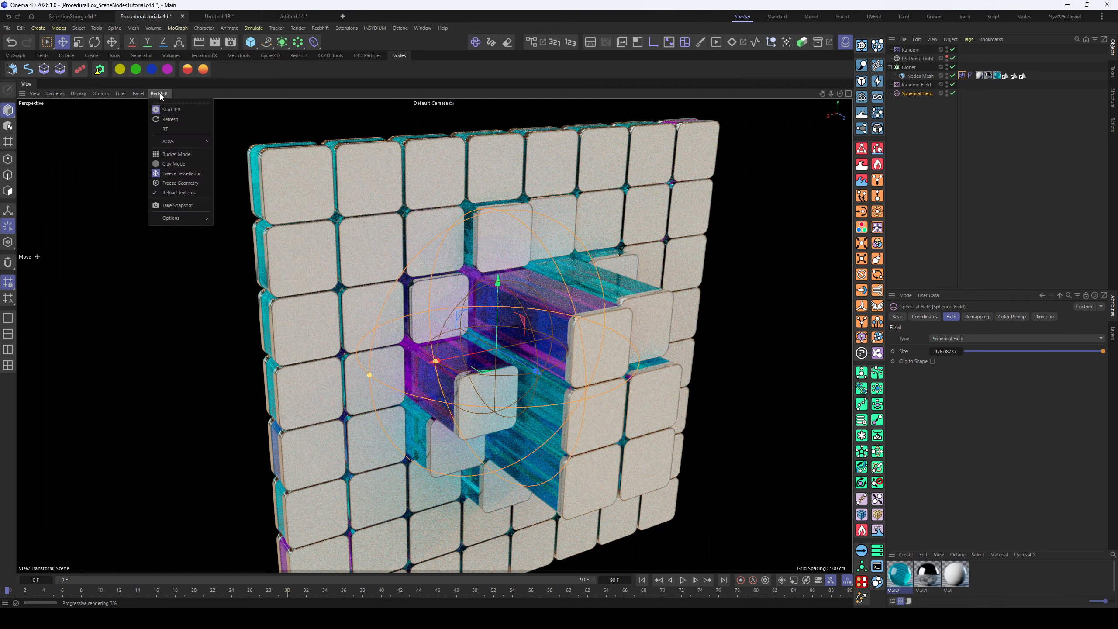
click(173, 108)
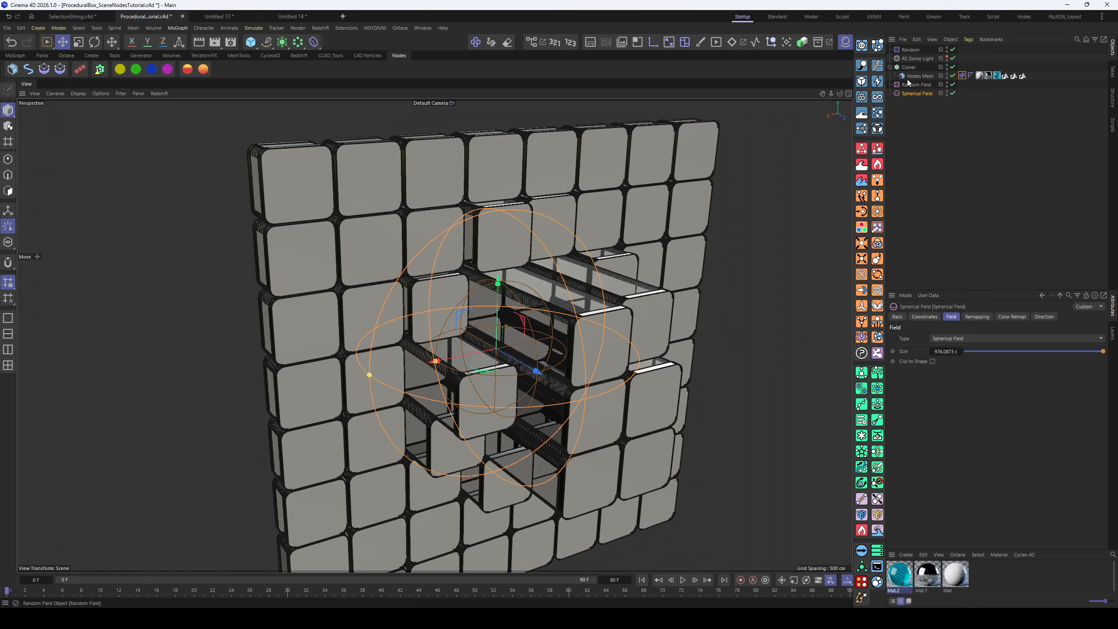
click(907, 77)
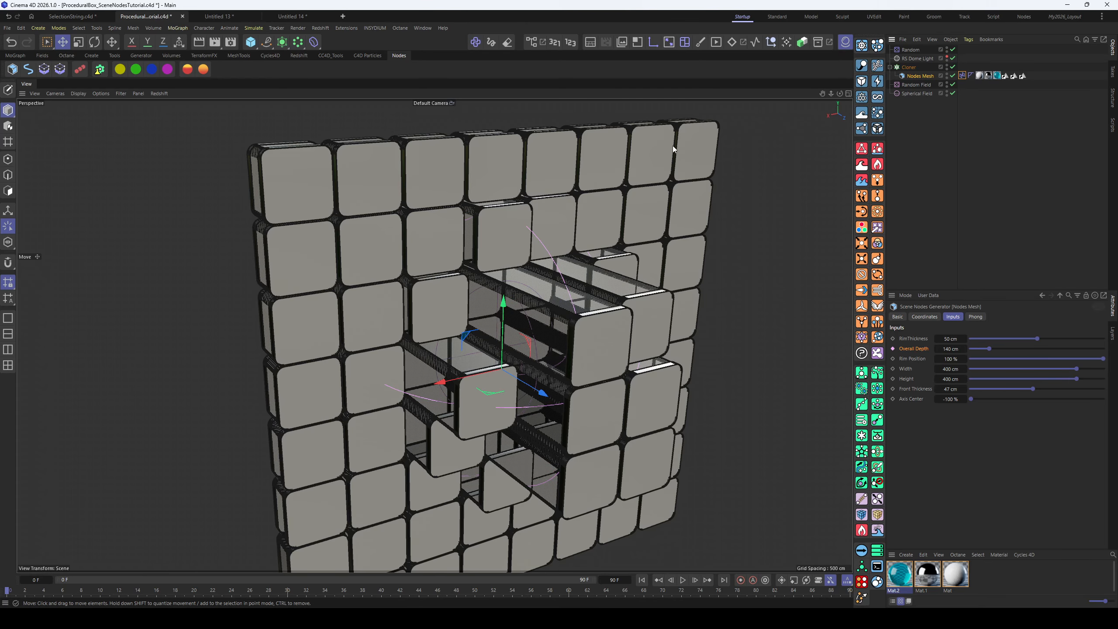
alt+drag(656, 353, 500, 346)
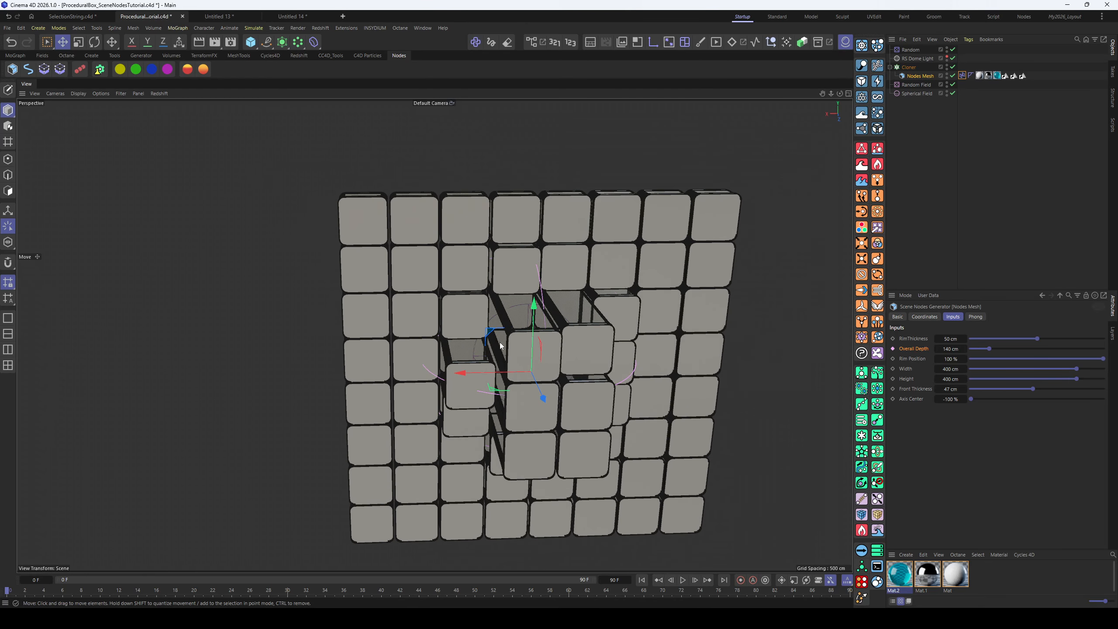
Create a new empty project
click(343, 17)
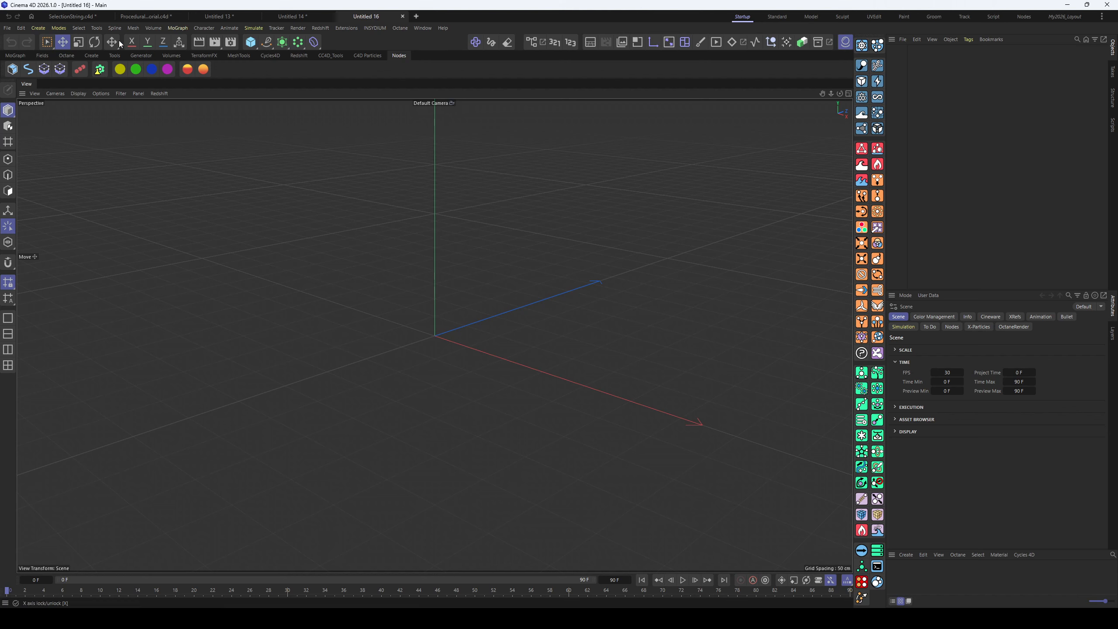
Add a Sphere primitive, set its type to Icosahedron, and delete it again
click(92, 55)
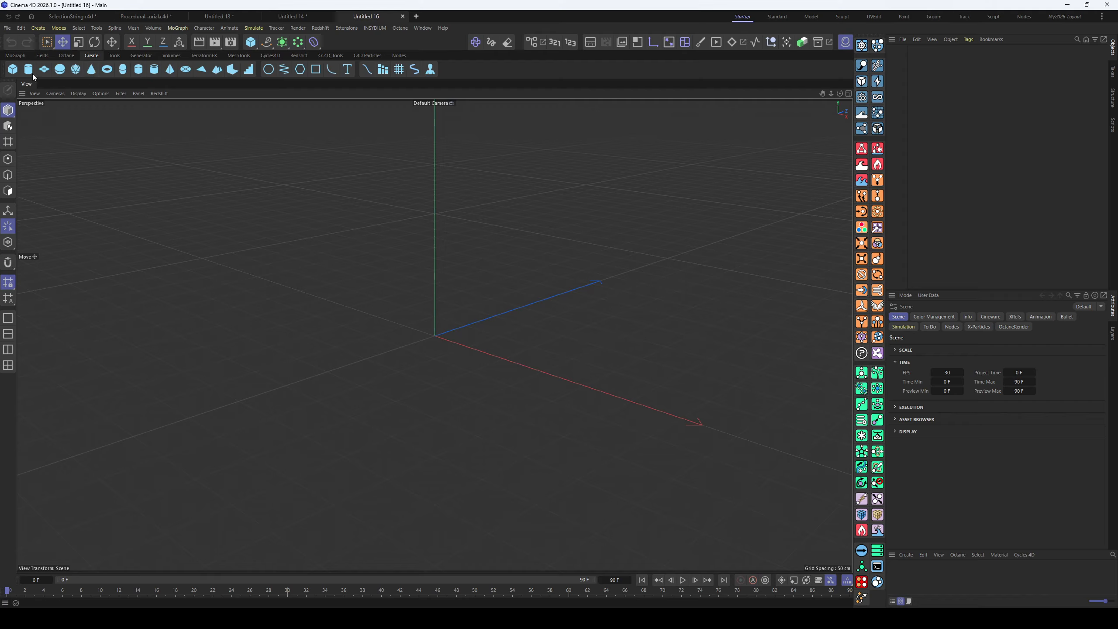
click(60, 69)
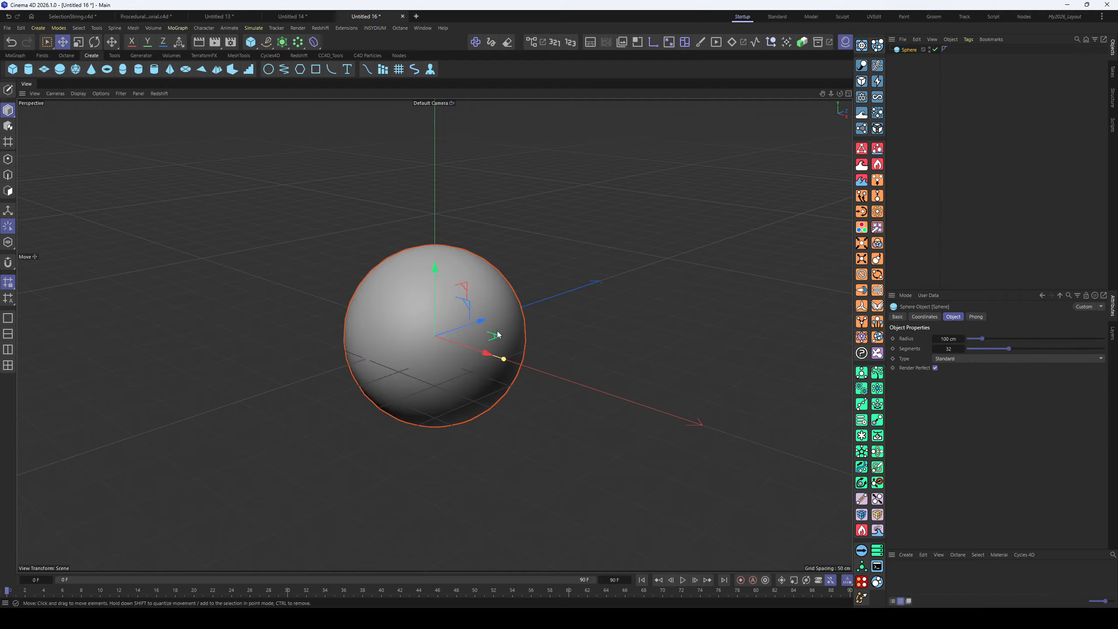
click(997, 360)
click(975, 411)
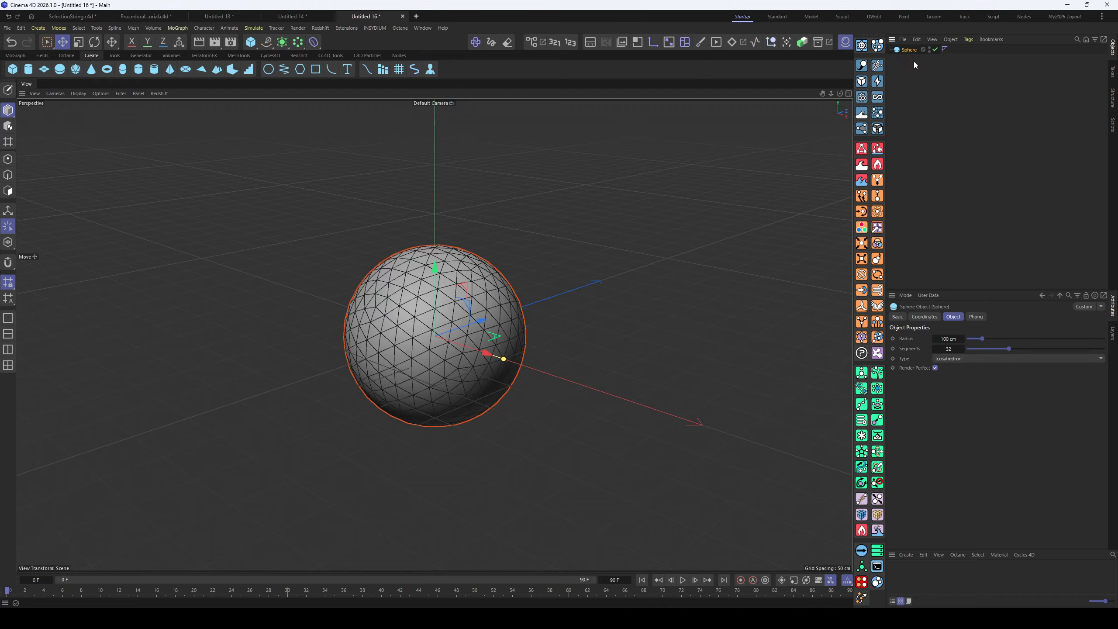
key(Delete)
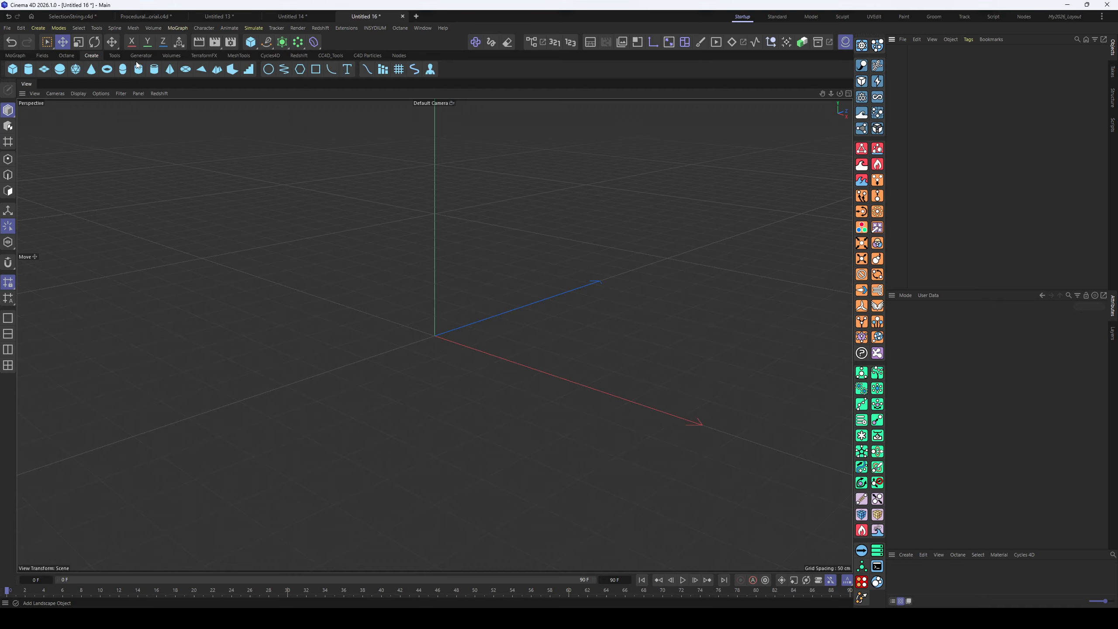
Add a Nodes Mesh object and open its empty graph in the node editor
click(399, 55)
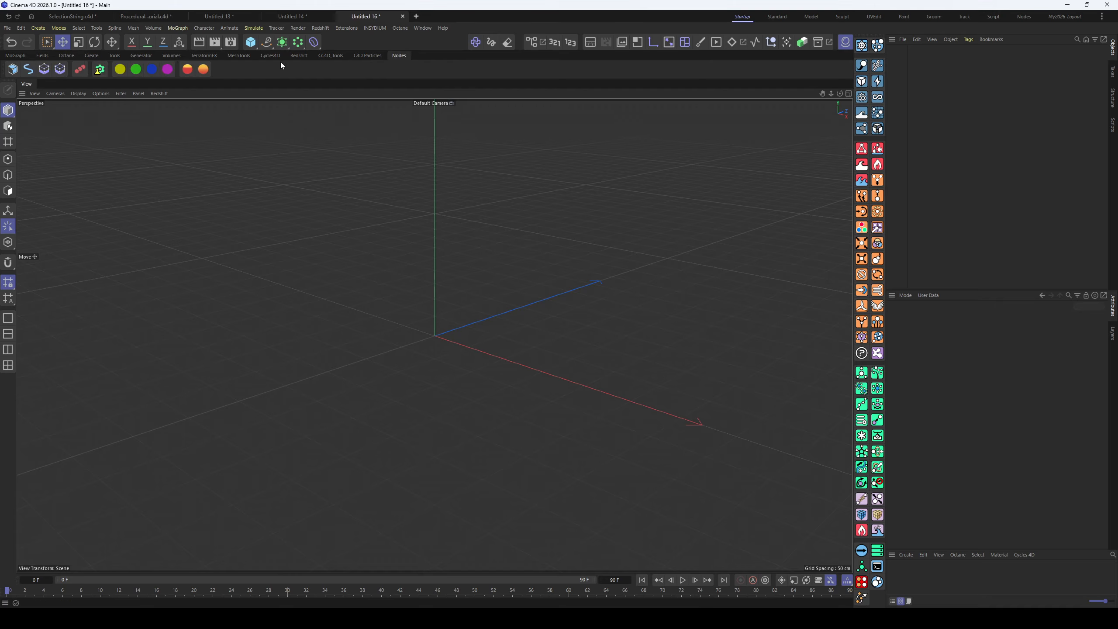
click(12, 69)
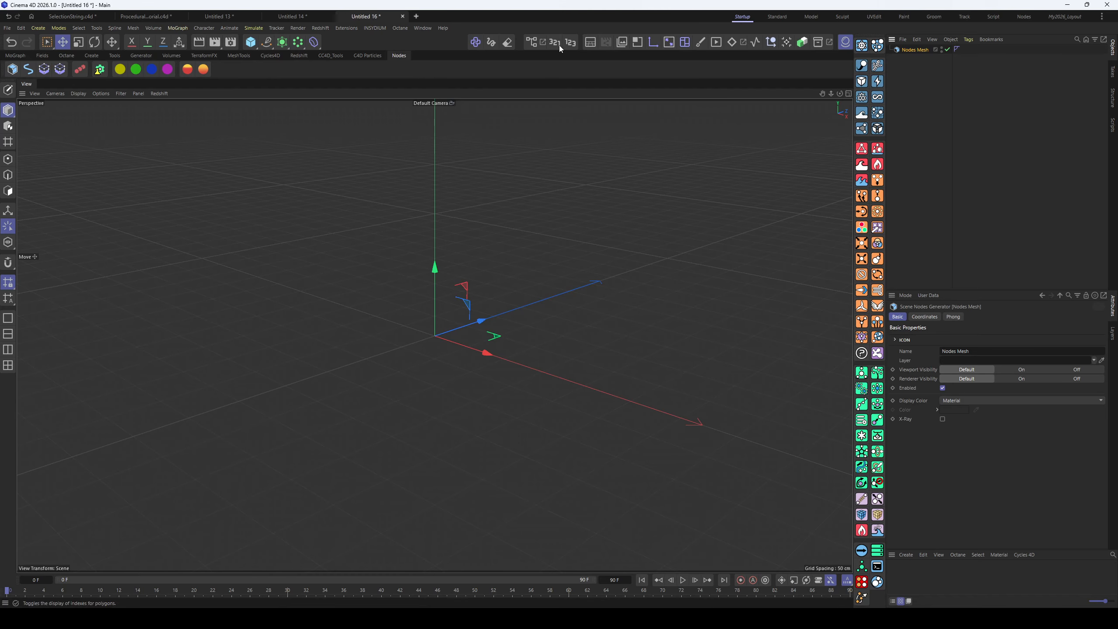
click(533, 42)
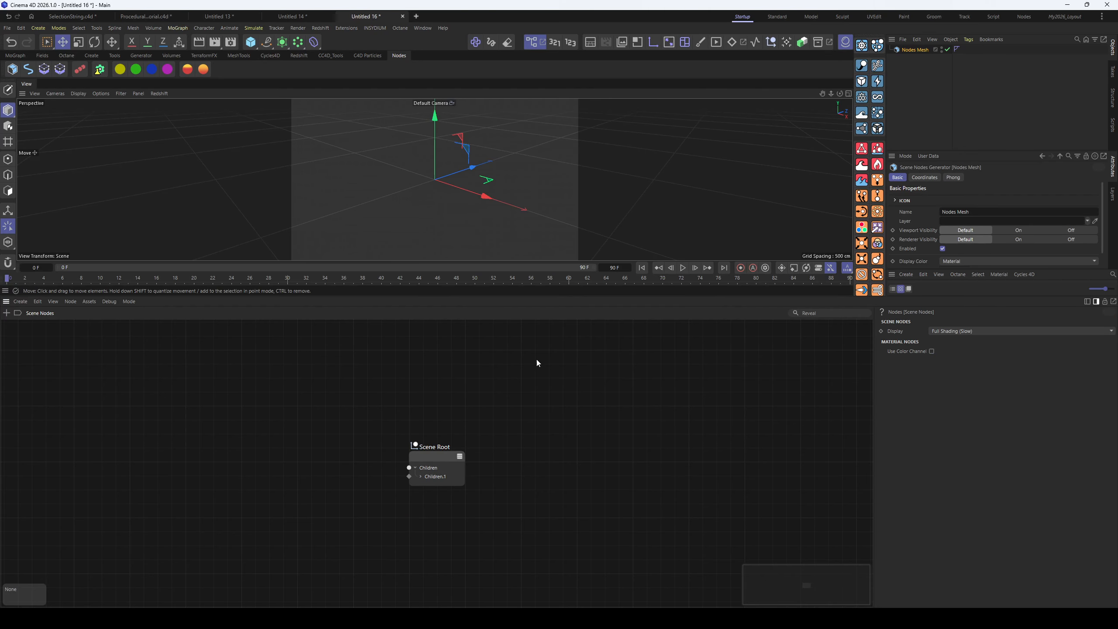
double_click(898, 50)
Add a Sphere node from the Geo Mesh category to the empty Nodes Mesh graph
double_click(510, 382)
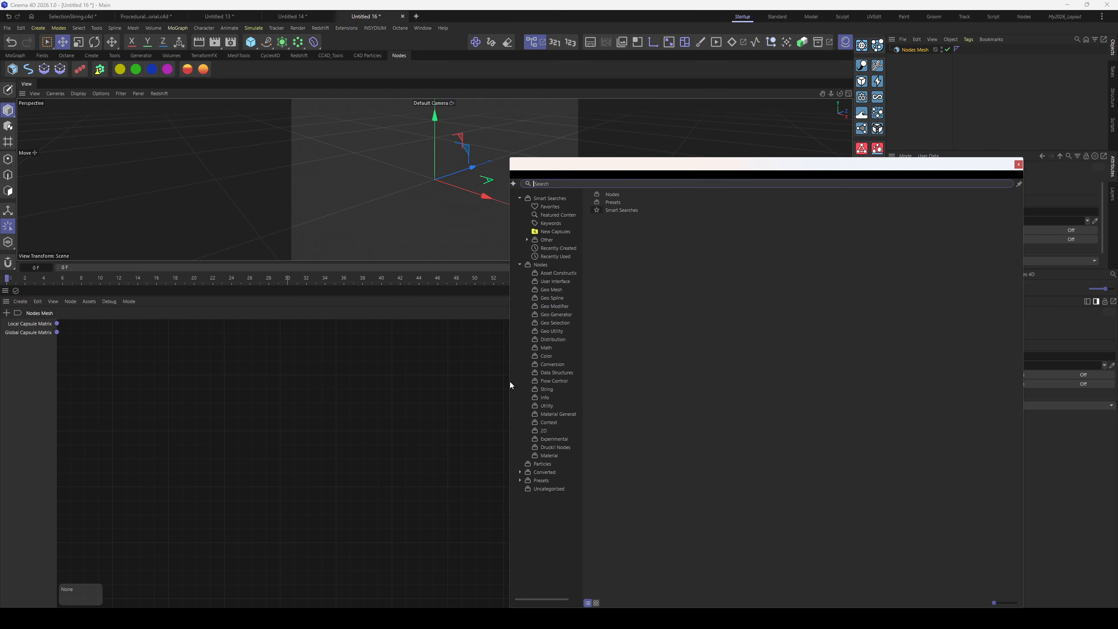
text(sphe)
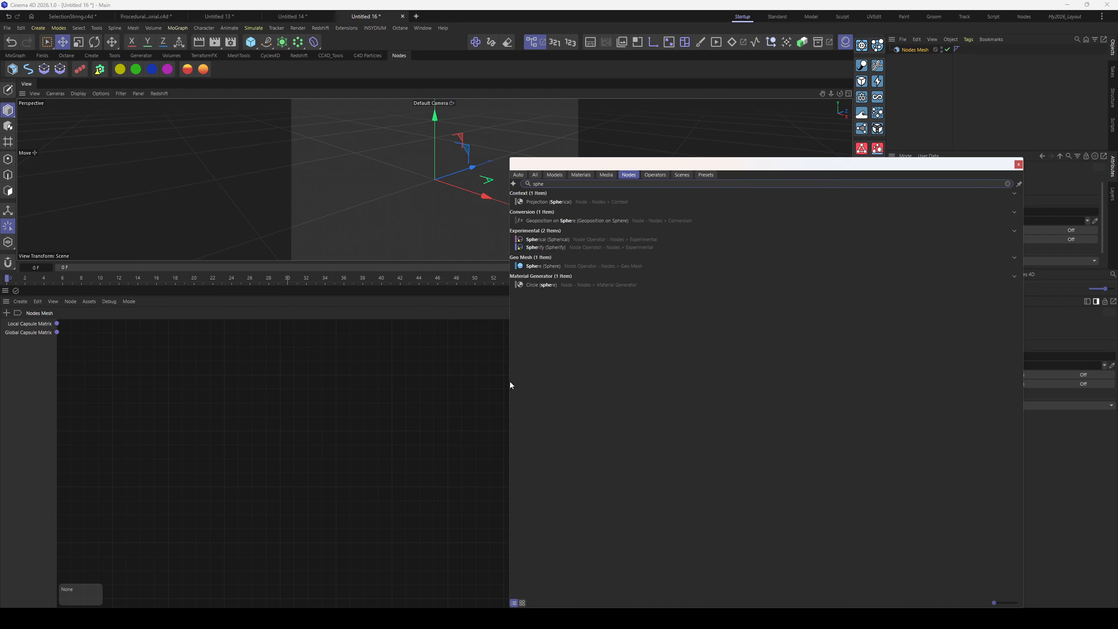
key(Down)
key(Down)
key(Down)
key(Down)
key(Return)
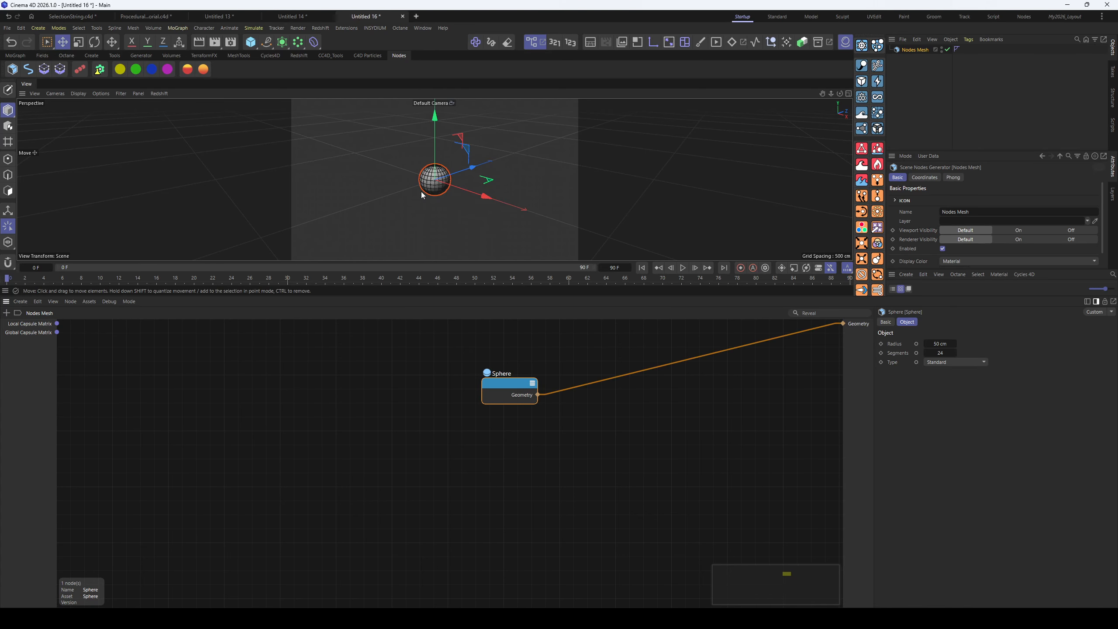
Set the Sphere node's type to Icosahedron and its radius to 154 cm
click(962, 364)
click(960, 427)
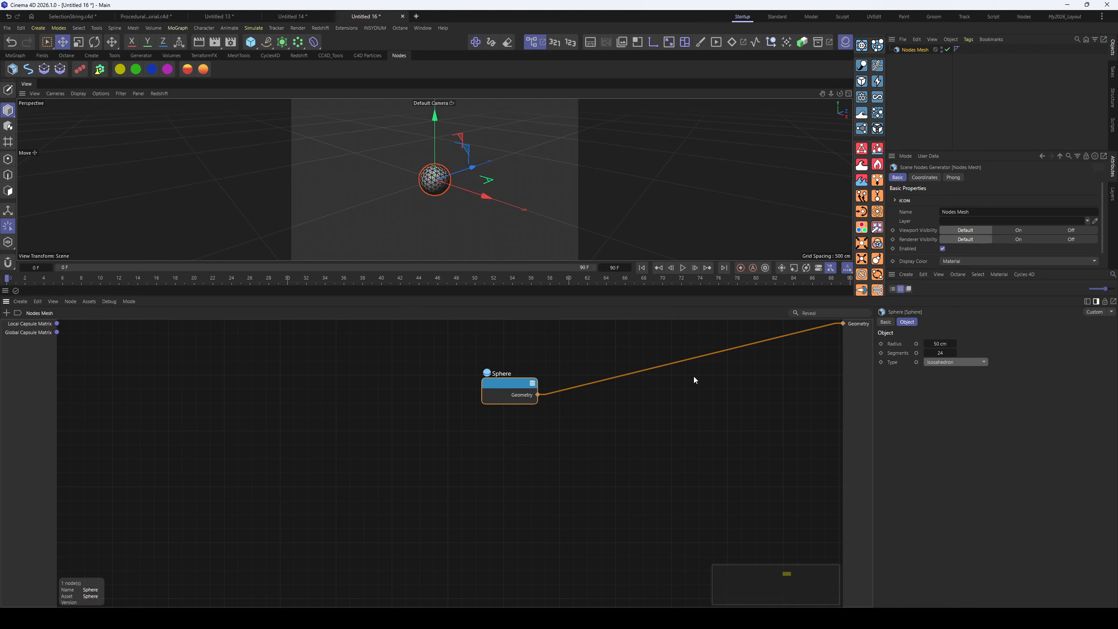
drag(954, 344, 996, 344)
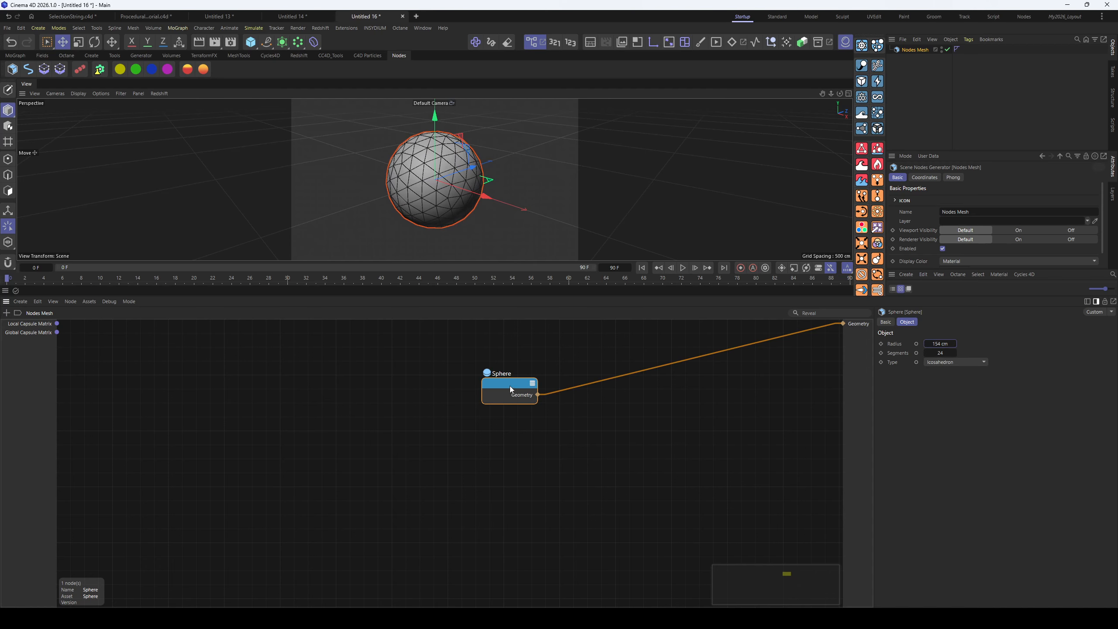
Move the Sphere node far away from the graph's Geometry output and make the viewport slightly taller
drag(506, 382, 202, 439)
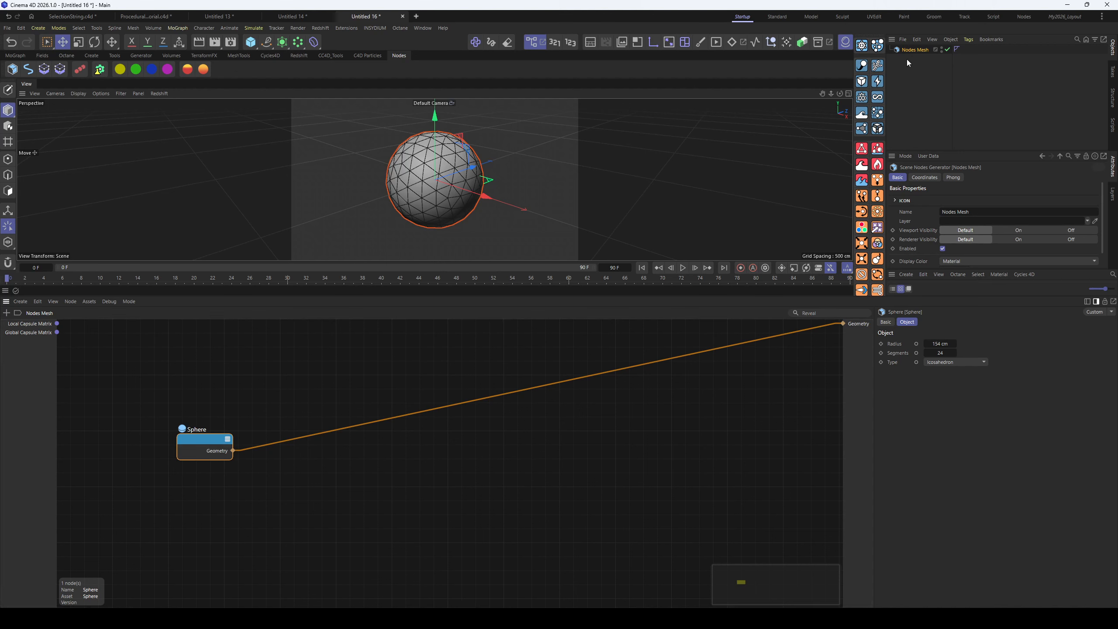
drag(205, 440, 180, 465)
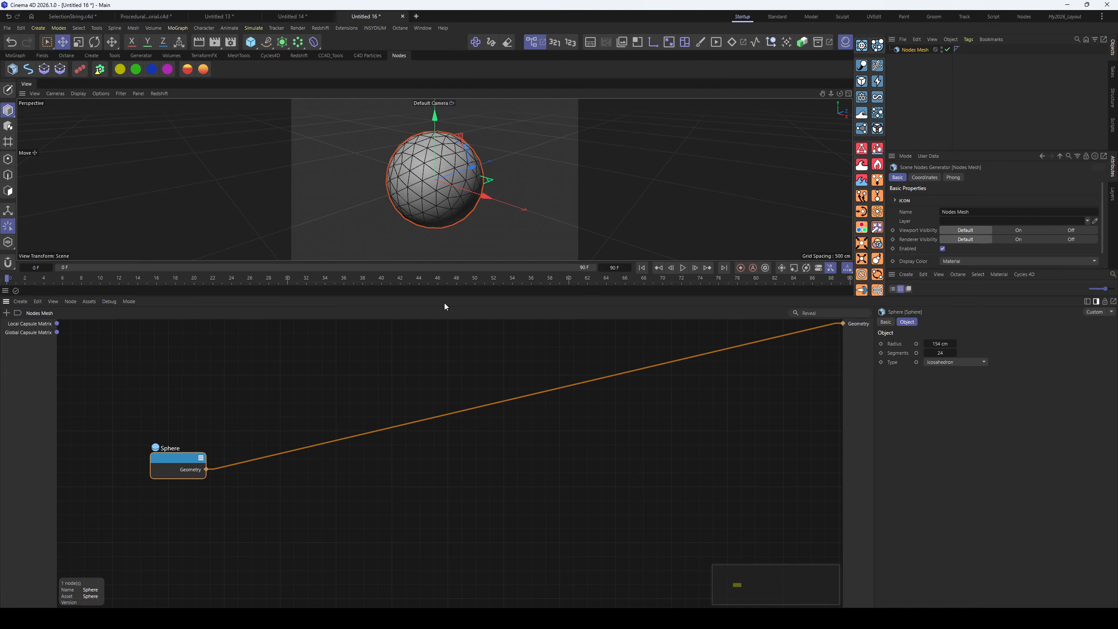
drag(445, 295, 442, 312)
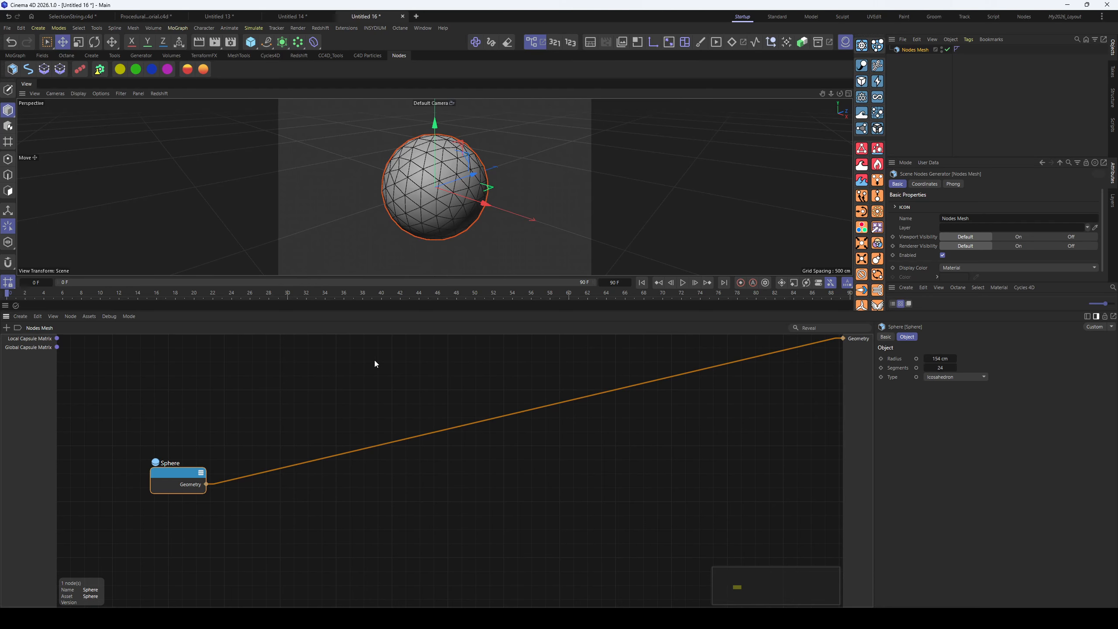
mouse_move(433, 200)
alt+mouse_down()
mouse_move(433, 178)
mouse_move(434, 195)
alt+mouse_up()
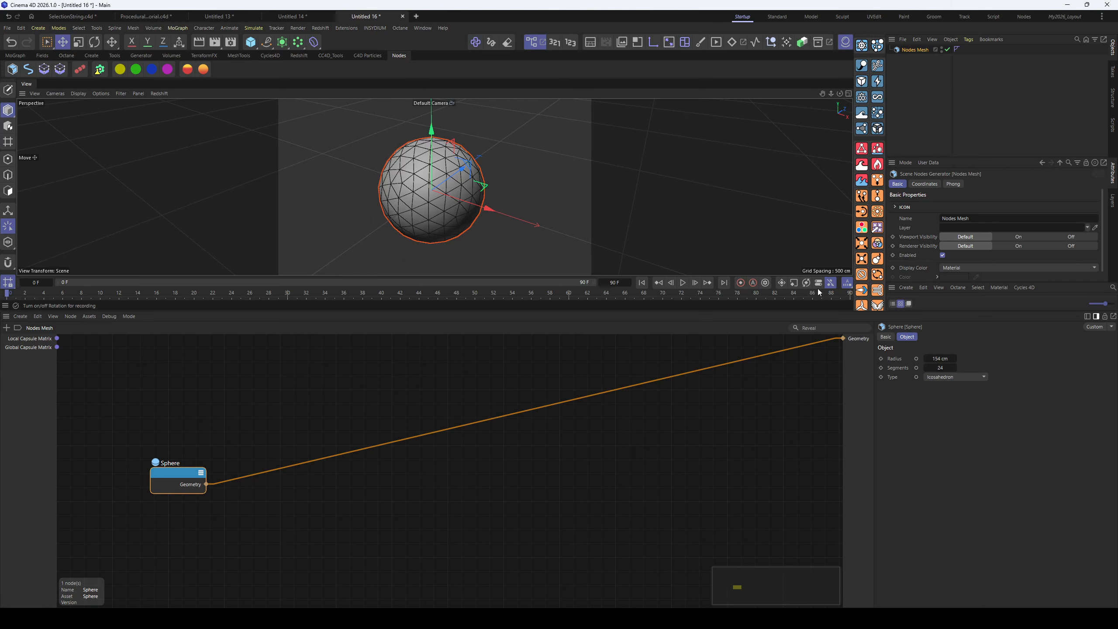
Show the asset library inside the node editor and list the Geo Selection nodes
click(1087, 316)
scroll(54, 472, down, 3)
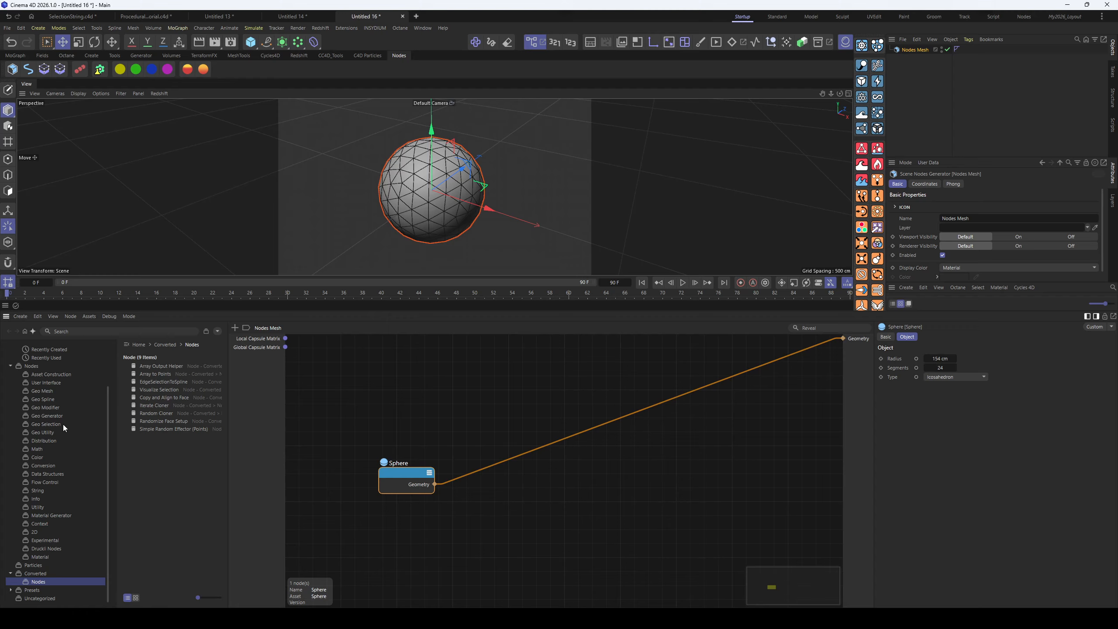
click(56, 425)
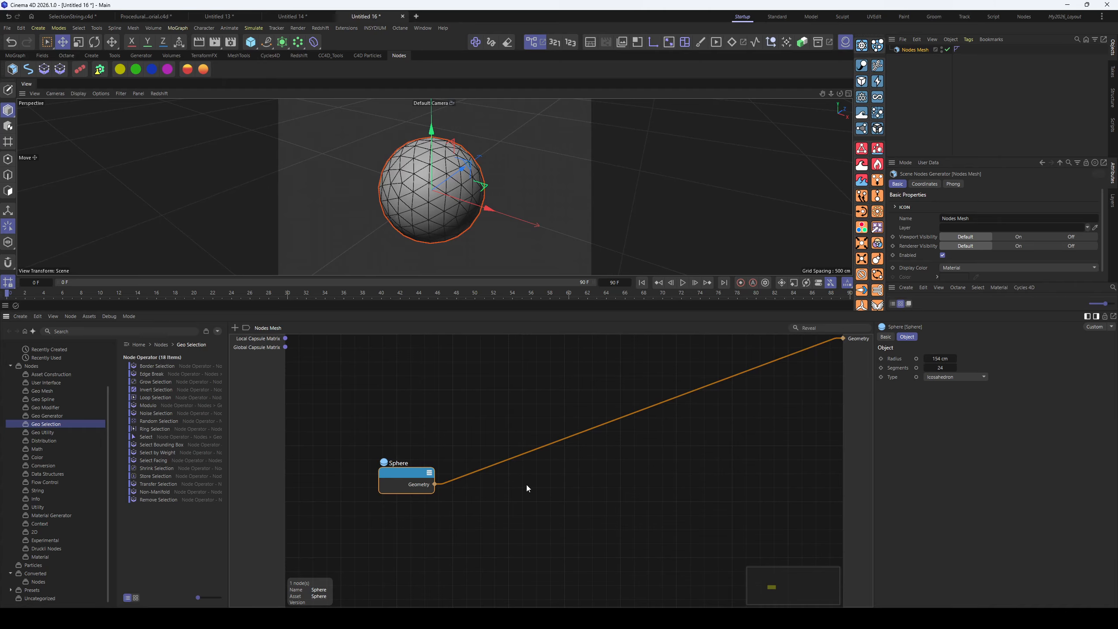
Search the available nodes for "visualize" to add a selection visualizer to the graph
click(582, 514)
key(shift+c)
text(vi)
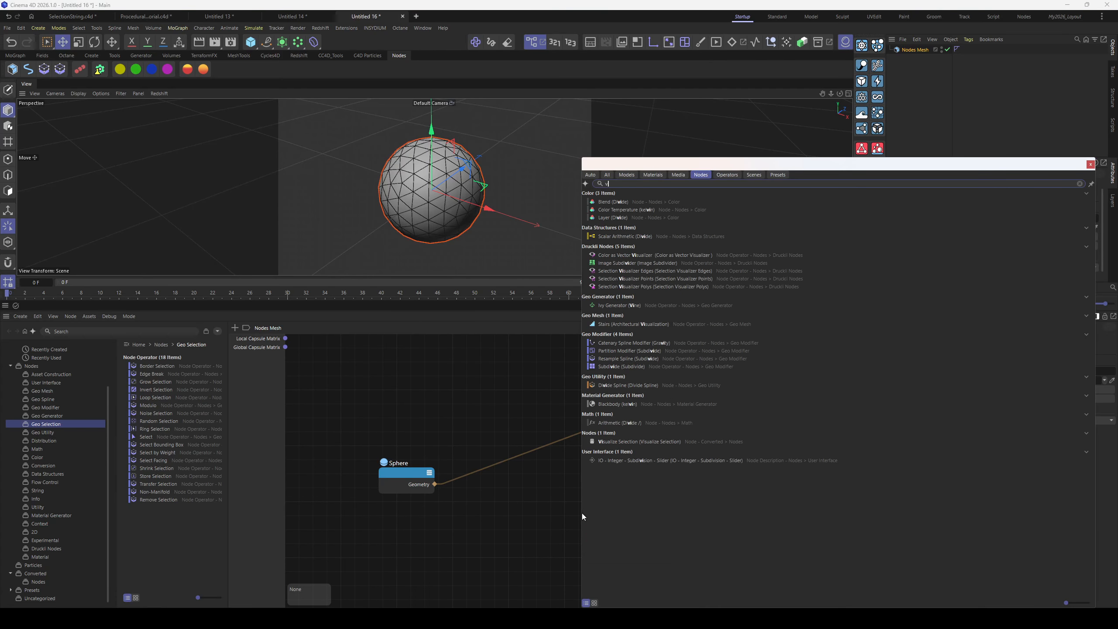
text(sualize)
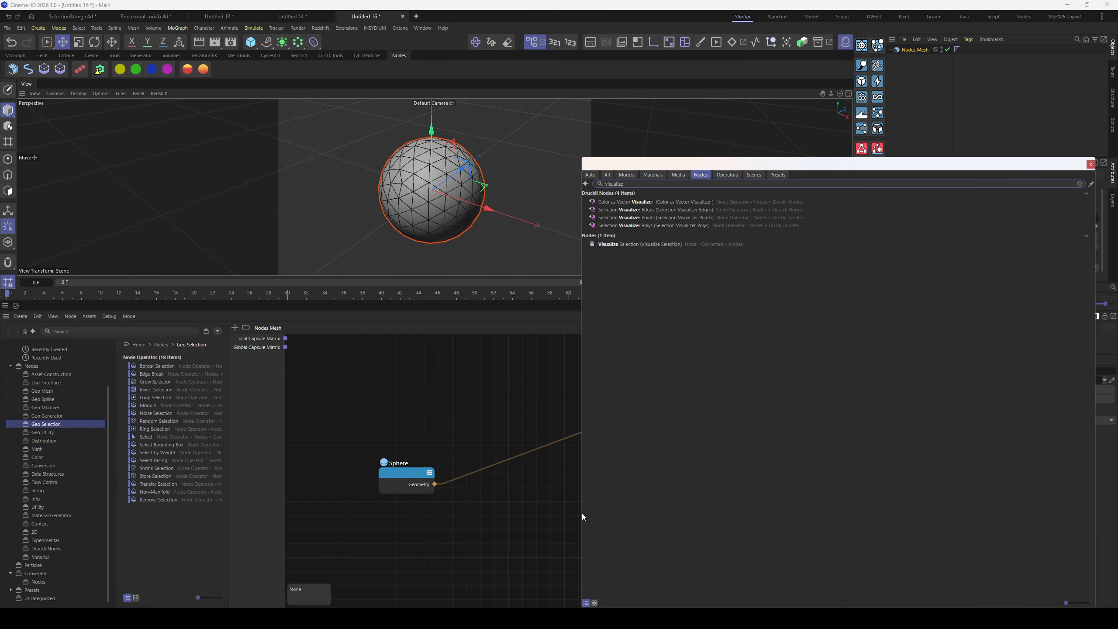
Add a Visualize Selection node to the Nodes Mesh graph and move the Sphere node farther away from it
drag(607, 245, 533, 488)
click(1091, 164)
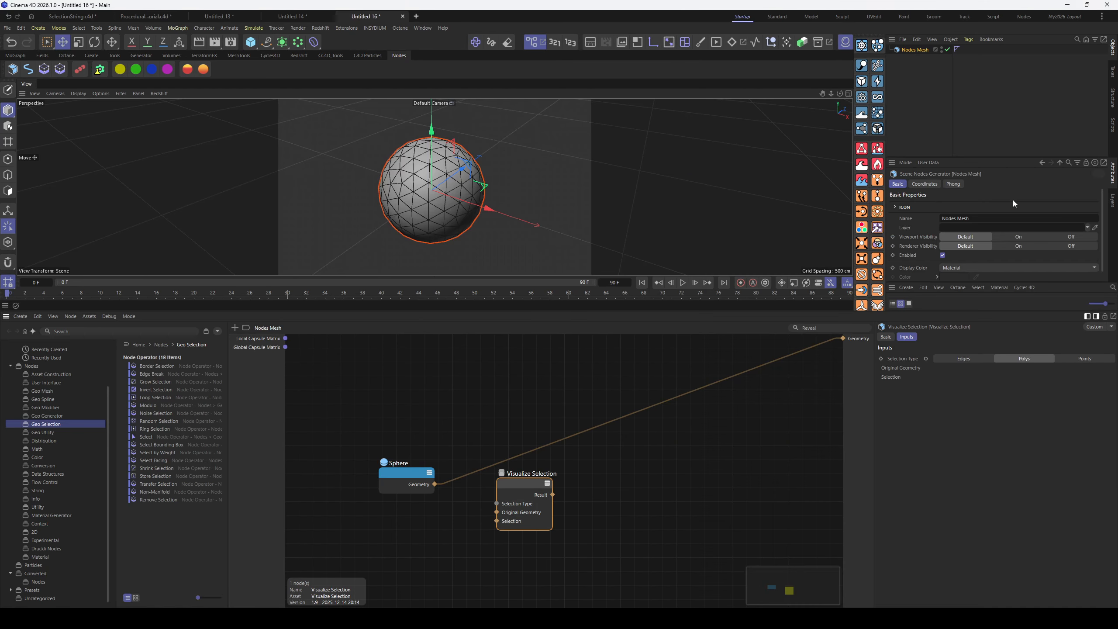
click(415, 474)
drag(400, 474, 368, 459)
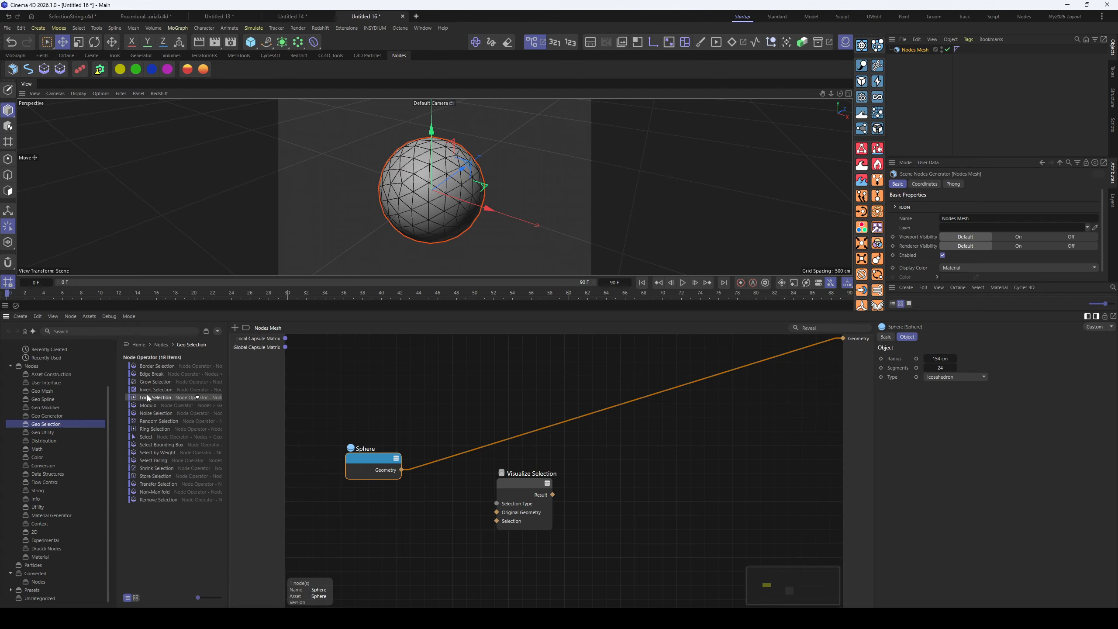
Add an Inset node and insert it between the Sphere node and the geometry output
double_click(407, 399)
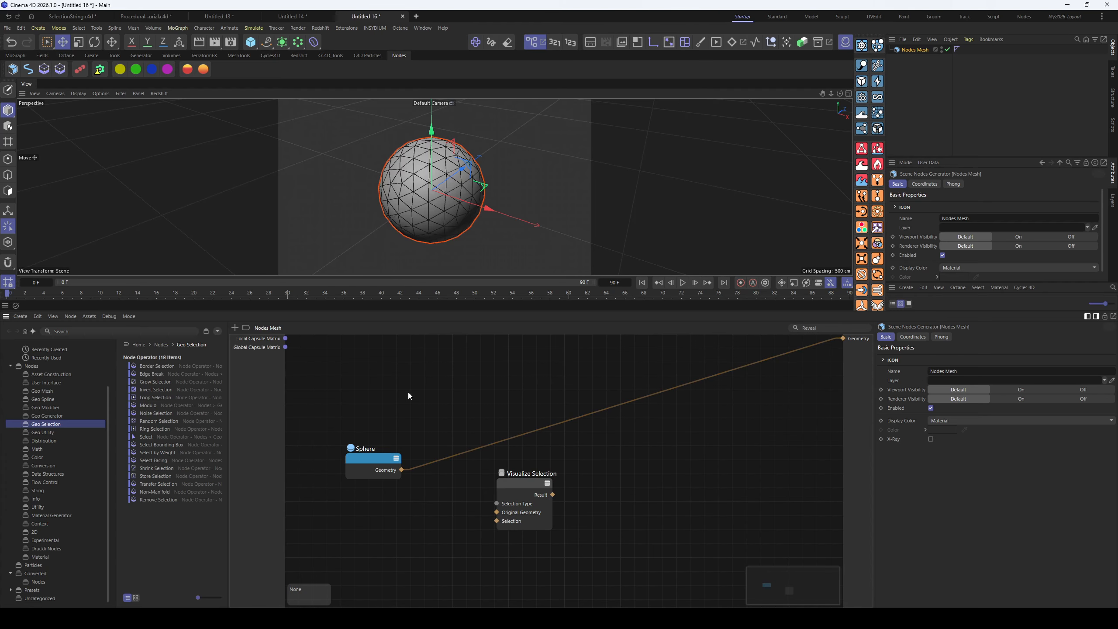
text(inset)
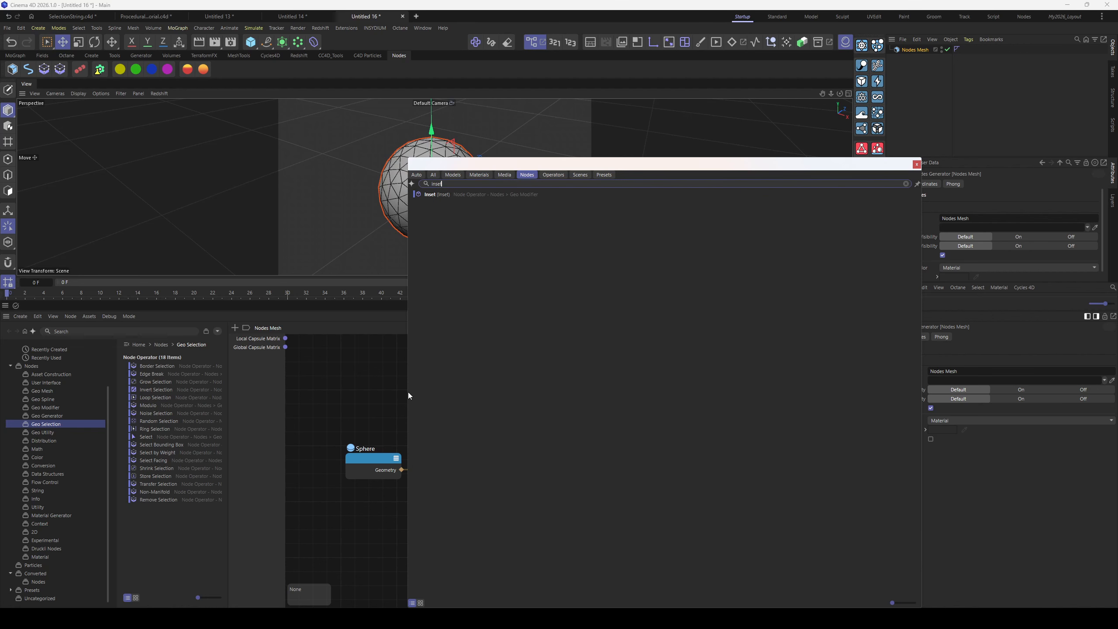
double_click(432, 194)
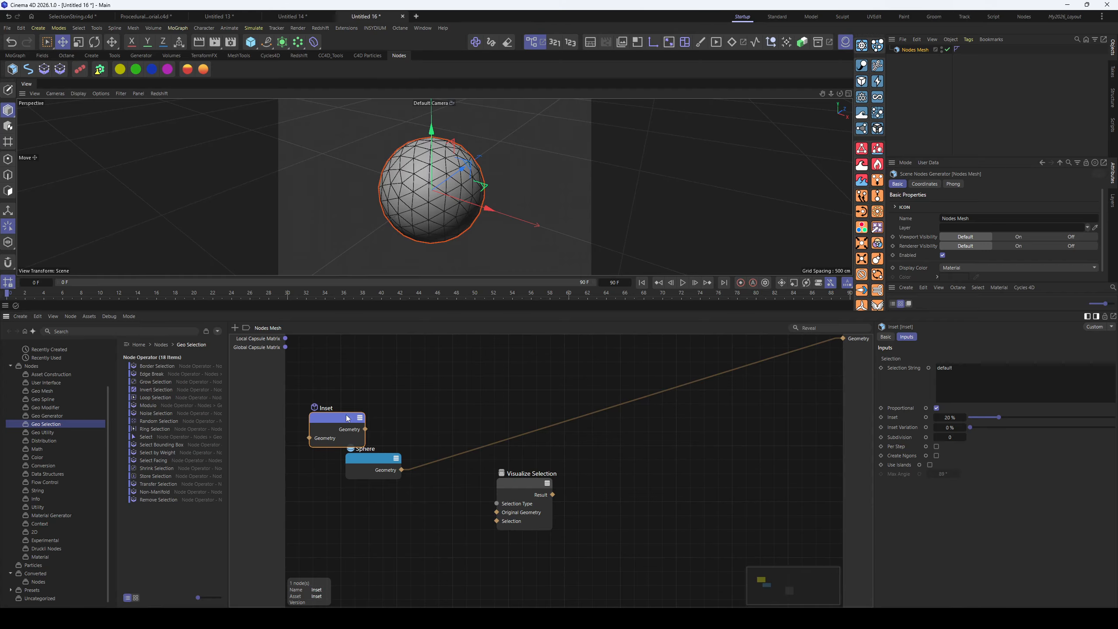
drag(313, 437, 473, 415)
drag(398, 472, 471, 408)
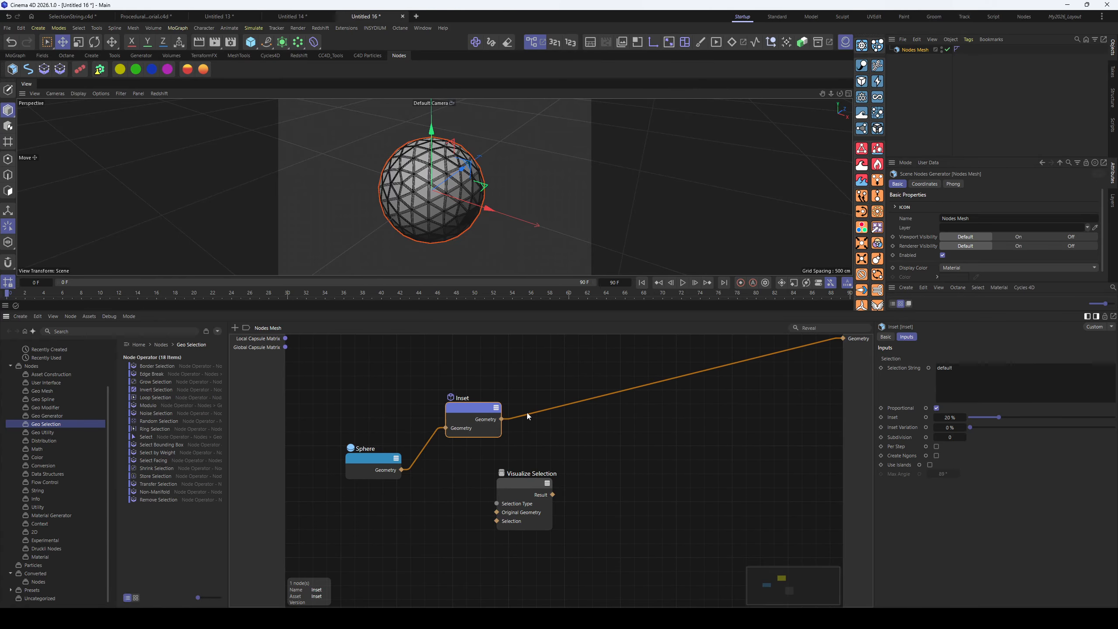
Add an Extrude node and insert it between the Inset node and the geometry output
double_click(583, 435)
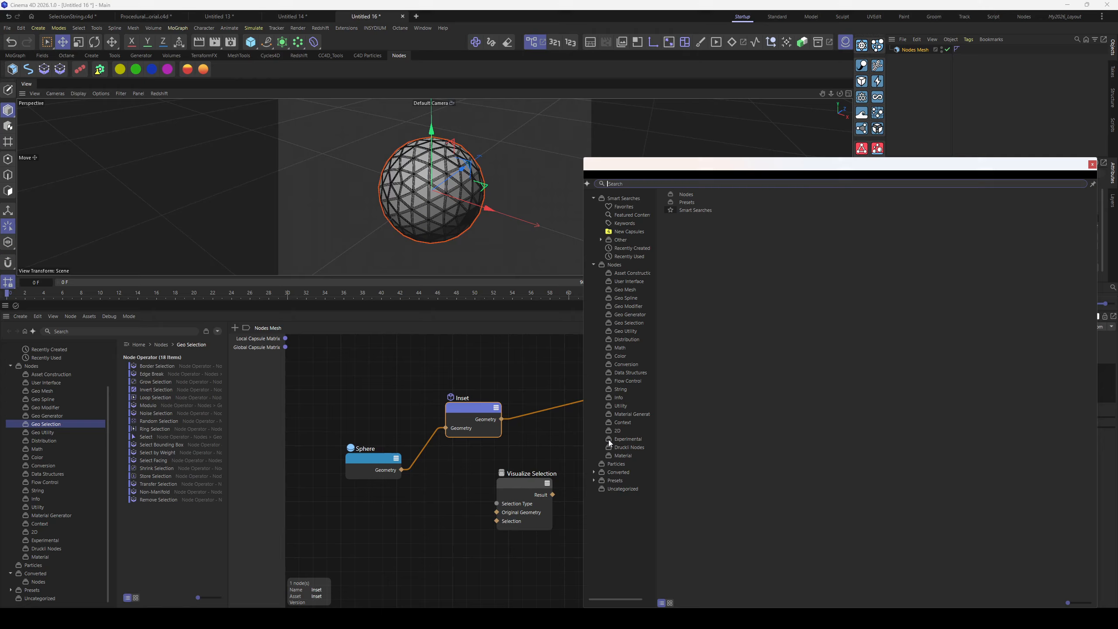
text(extrude)
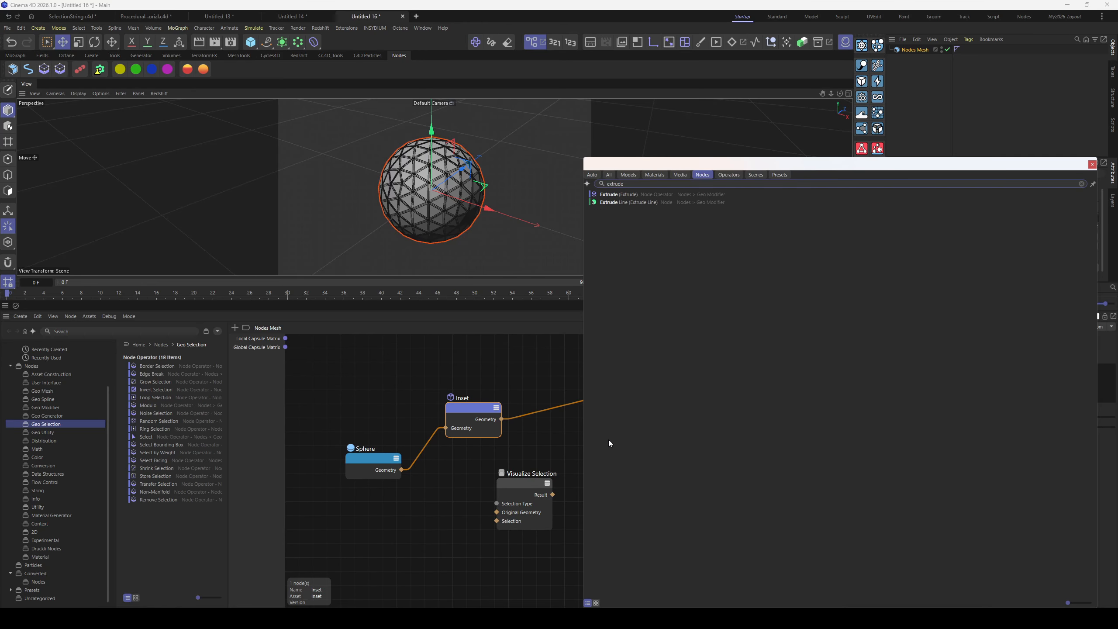
drag(607, 195, 552, 406)
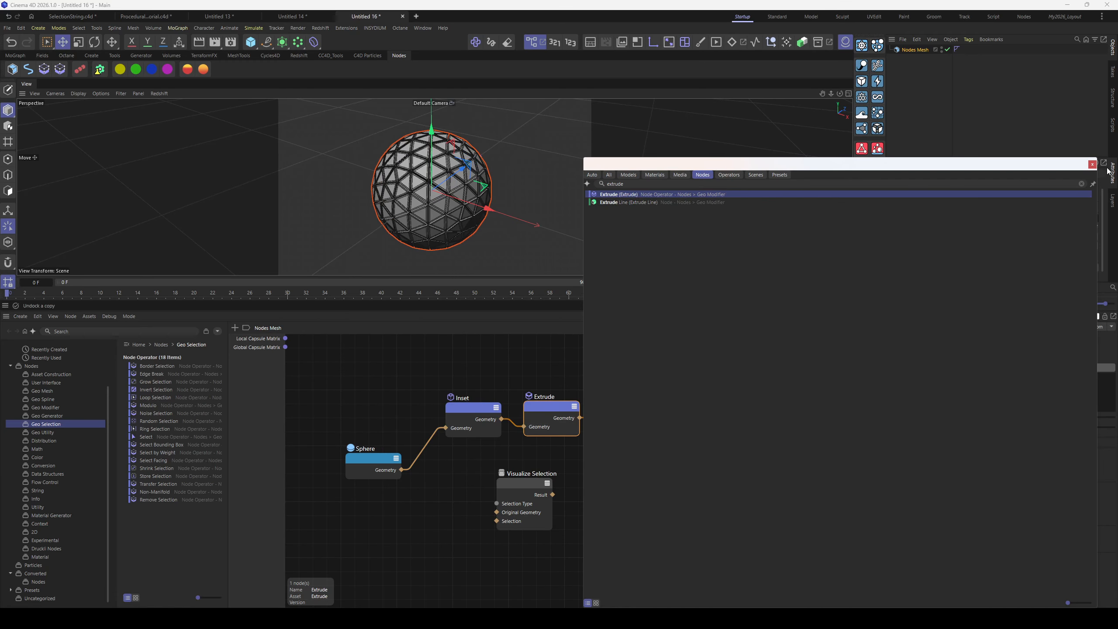
Line up the Inset and Extrude nodes beside the Sphere node, with Visualize Selection moved aside below them
click(558, 419)
drag(503, 472, 614, 490)
drag(472, 365, 527, 457)
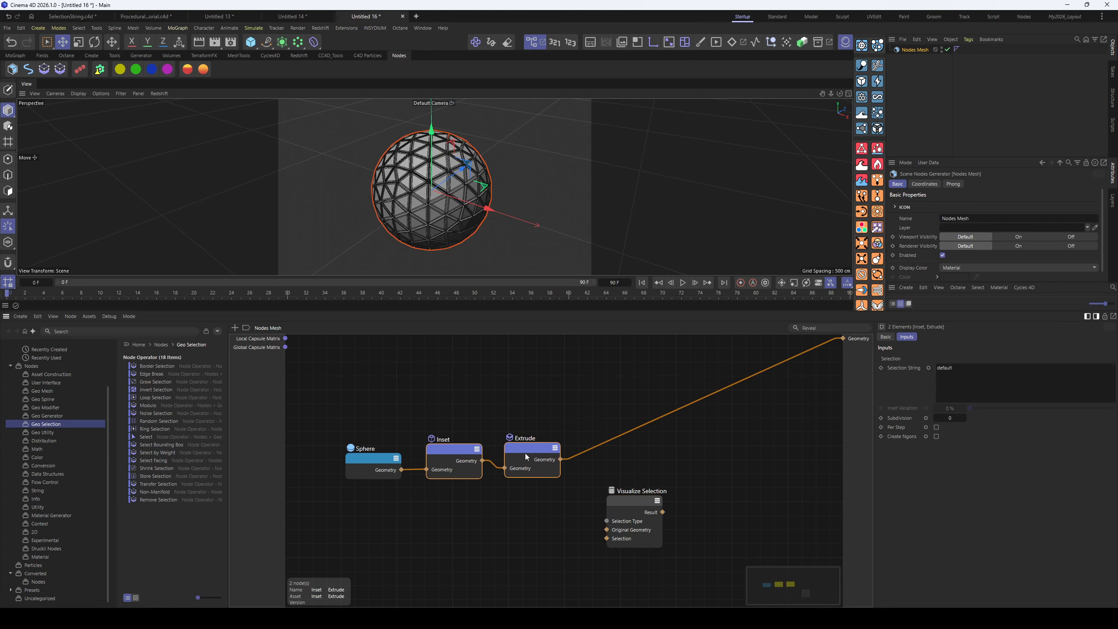
Spread out the Sphere, Inset and Extrude nodes, leaving a wide gap between Sphere and Inset
scroll(414, 182, up, 10)
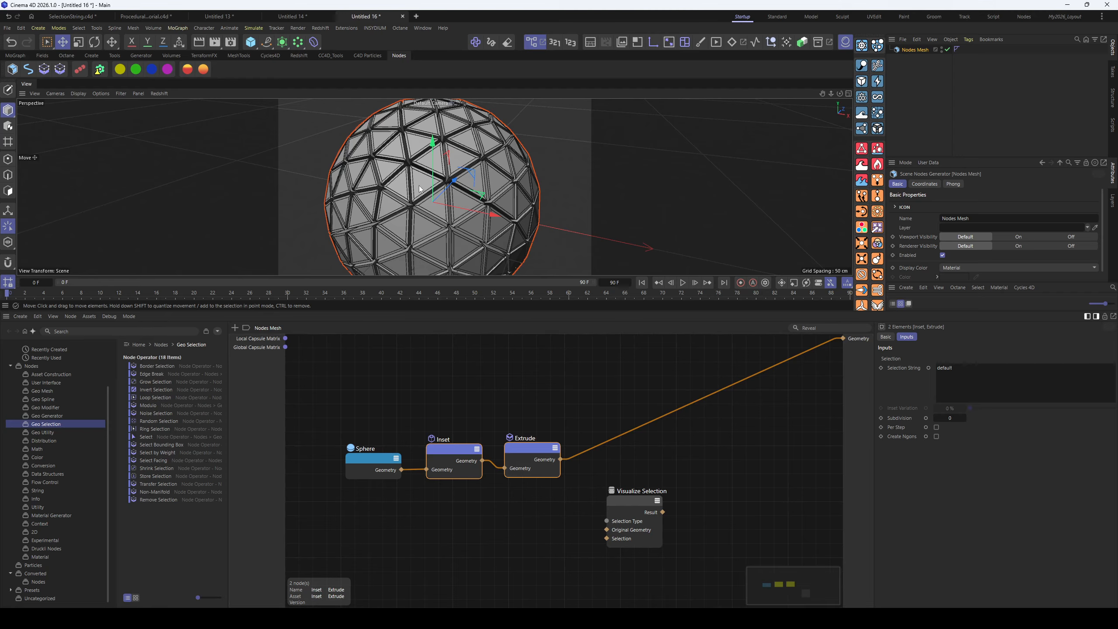
scroll(393, 194, up, 5)
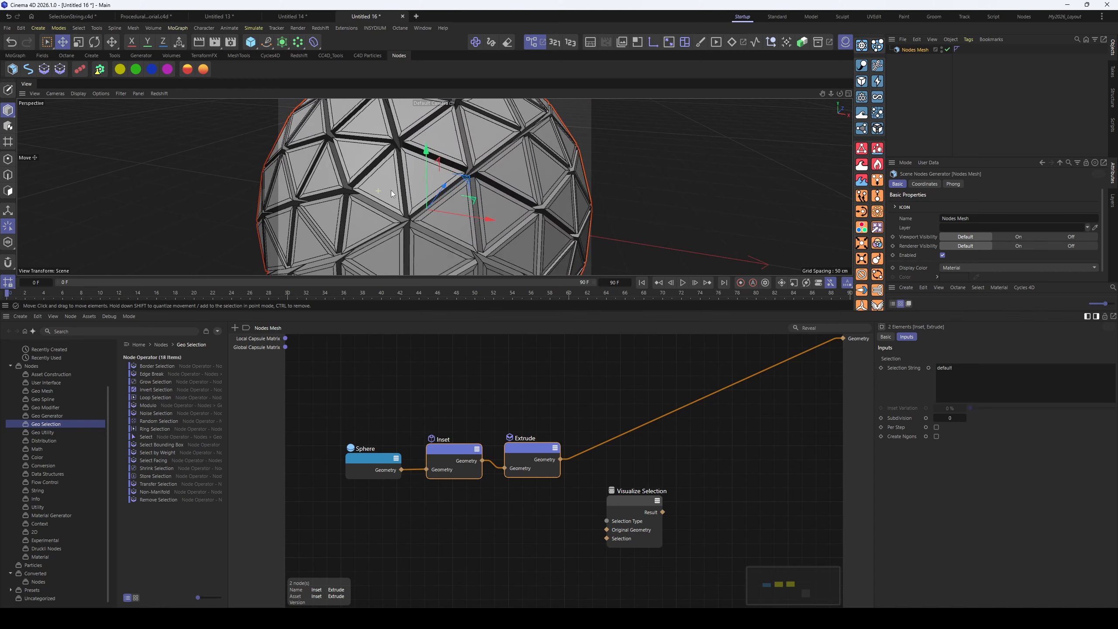
mouse_move(391, 190)
alt+mouse_down()
mouse_move(424, 189)
mouse_move(409, 186)
alt+mouse_up()
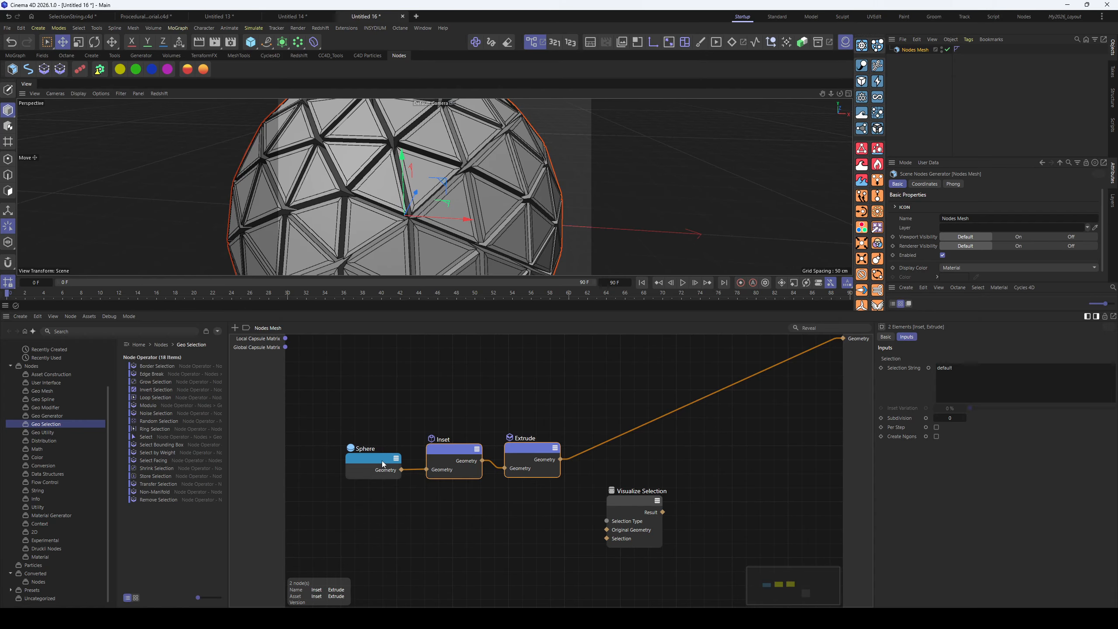
drag(383, 464, 351, 464)
click(447, 448)
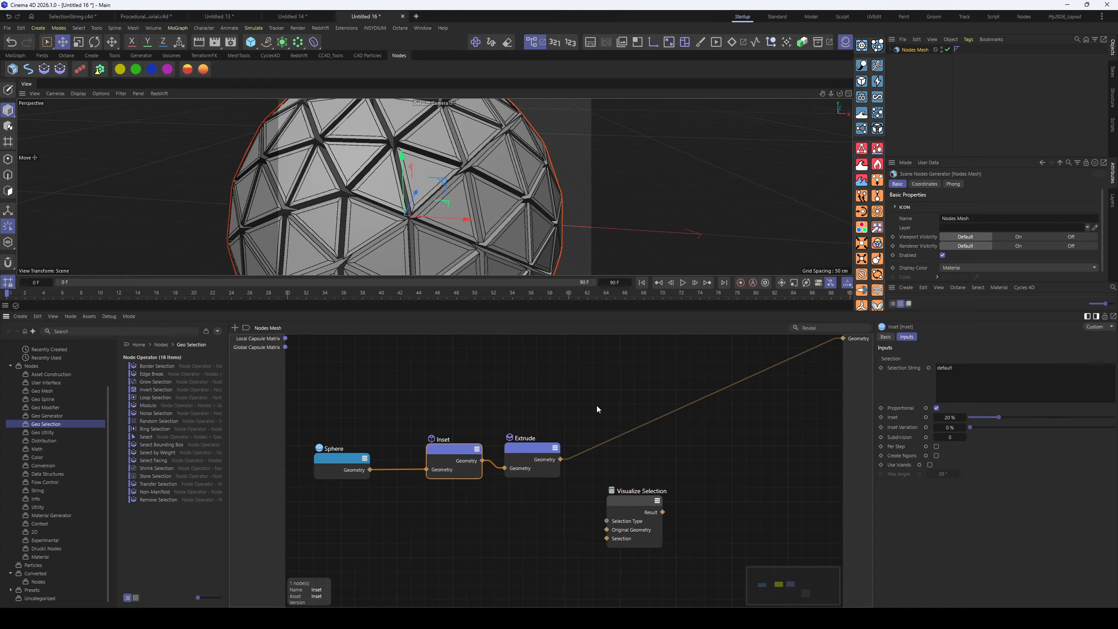
scroll(470, 223, down, 2)
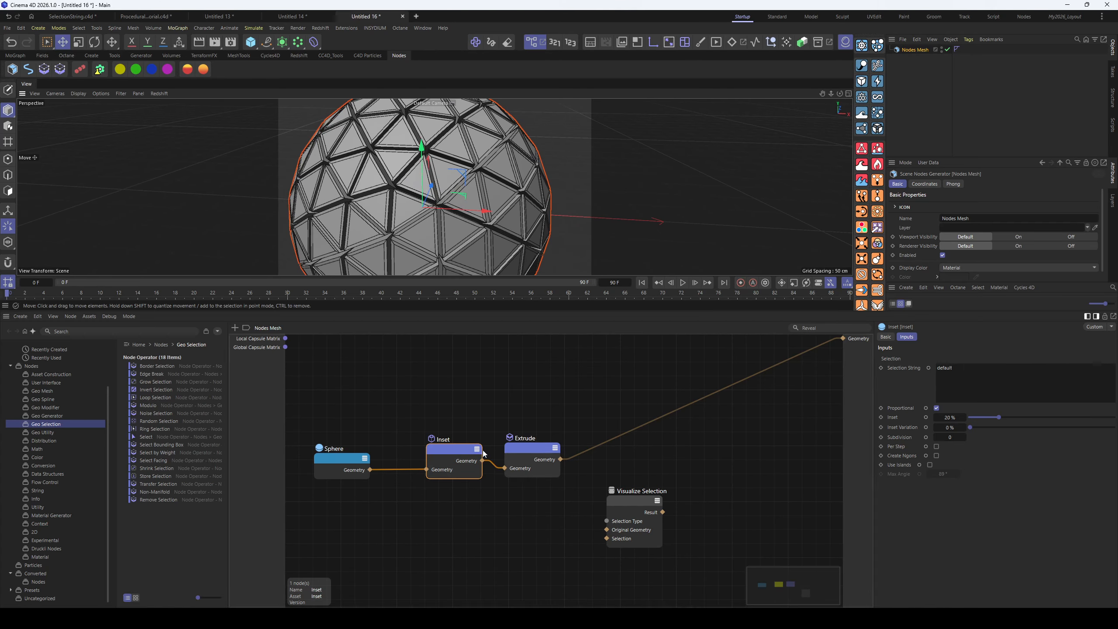
drag(444, 465, 438, 466)
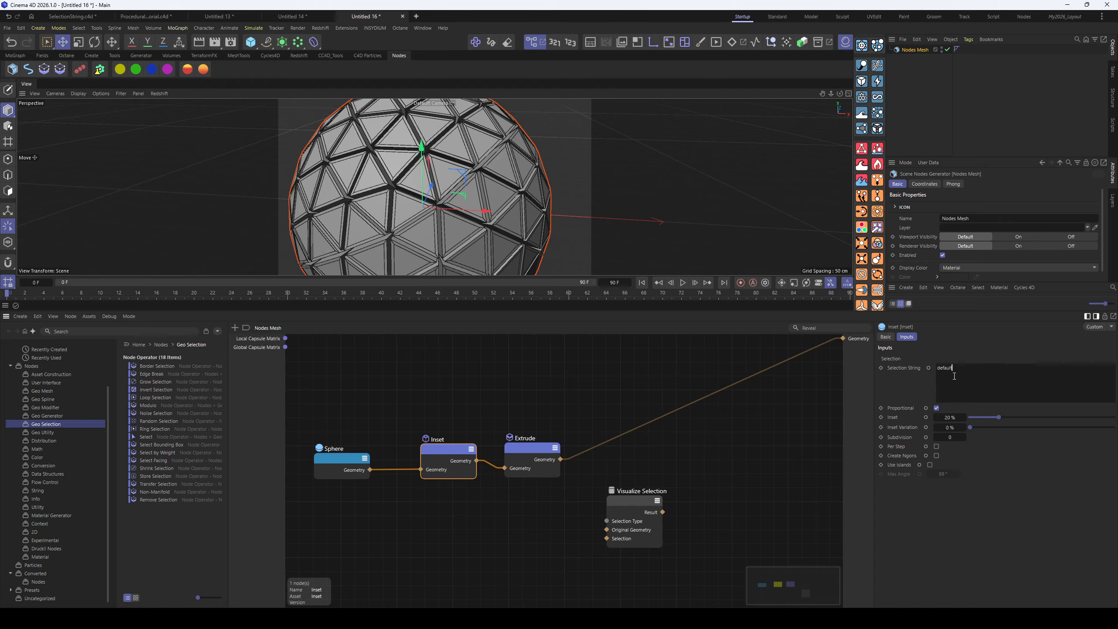
drag(548, 451, 593, 441)
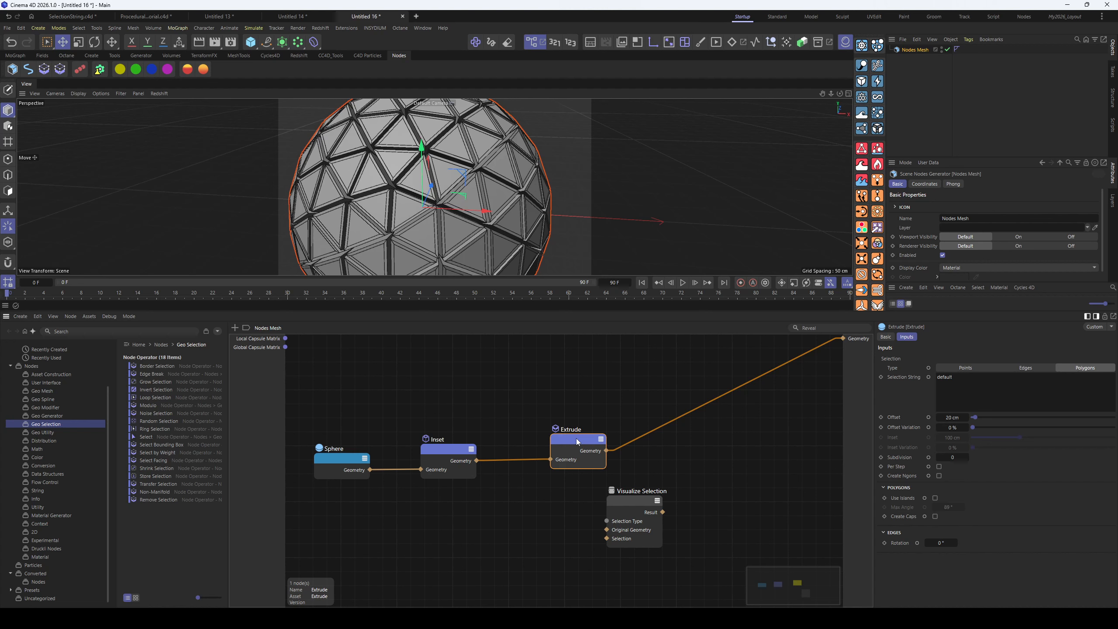
mouse_move(577, 438)
mouse_down()
mouse_move(548, 439)
mouse_move(594, 443)
mouse_up()
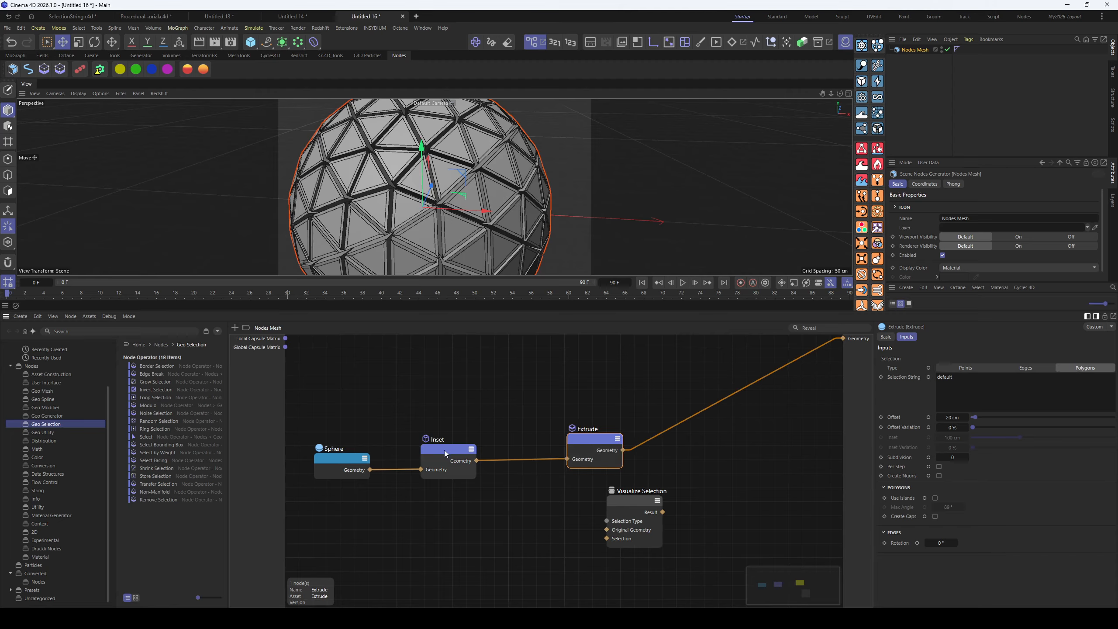
drag(444, 450, 503, 450)
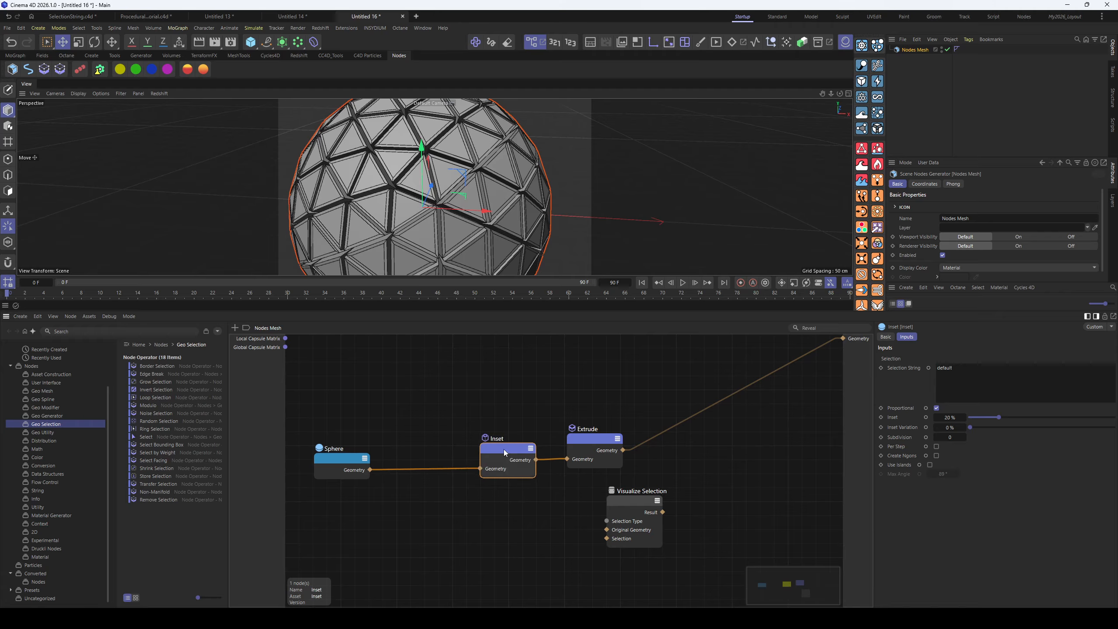
drag(342, 453, 326, 452)
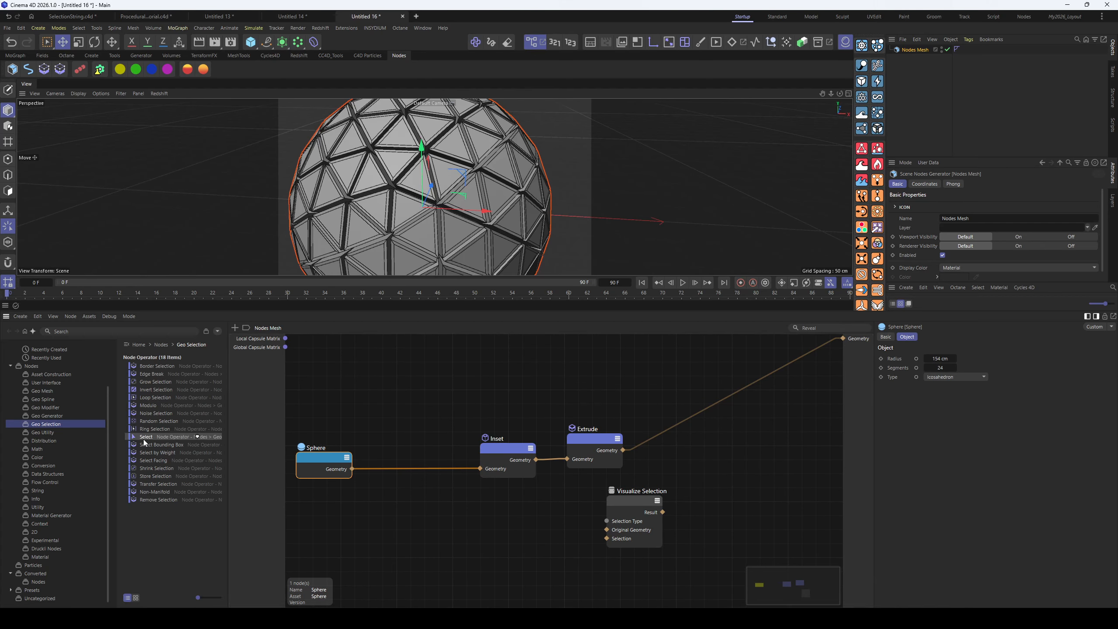
Insert a Select node between Sphere and Inset and set its selection string to all
drag(137, 437, 412, 469)
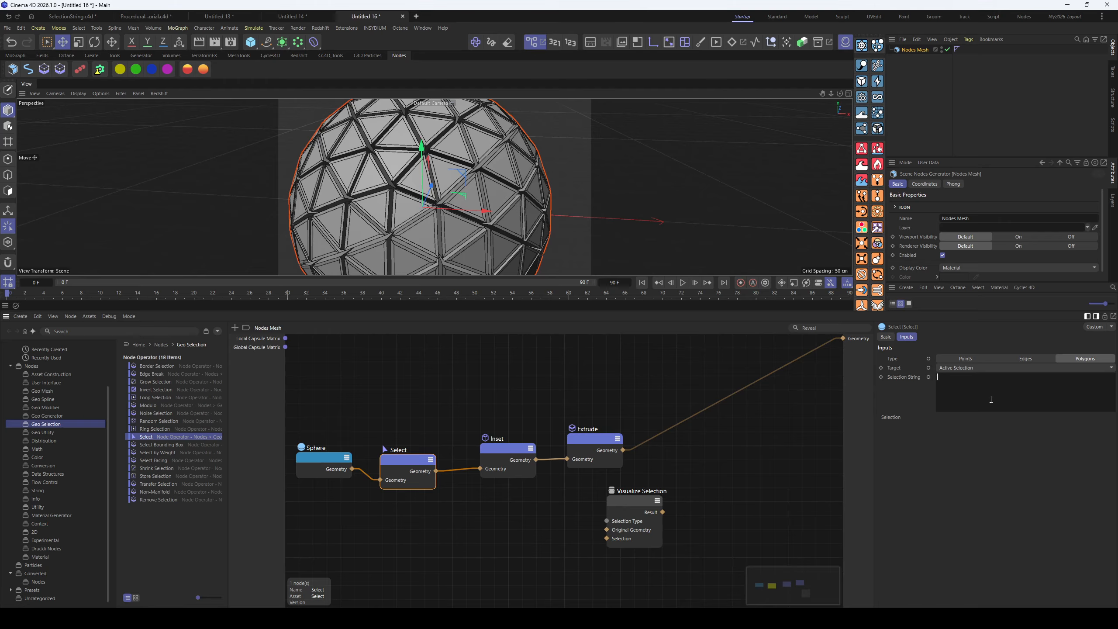
text(all)
key(Return)
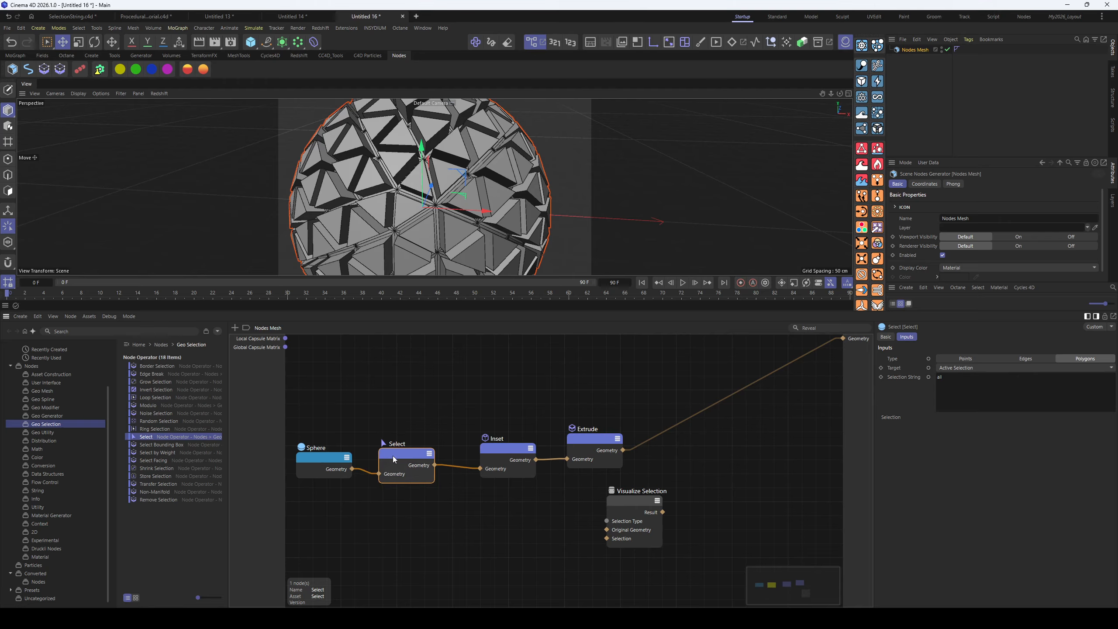
drag(395, 462, 392, 452)
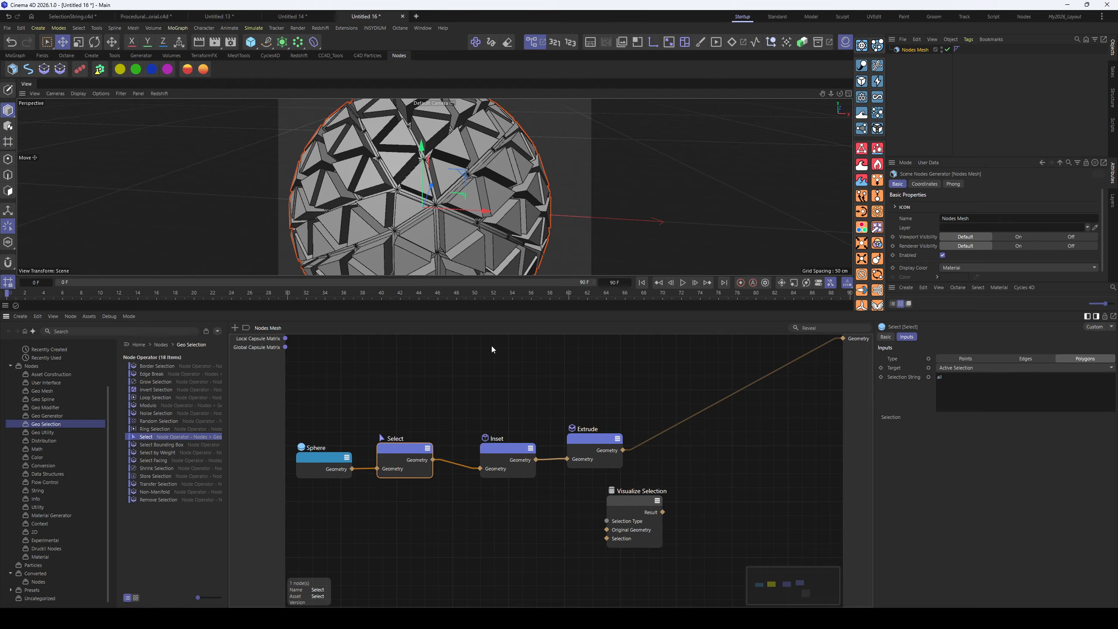
Rearrange the Select, Inset and Extrude nodes into an evenly spaced, slightly rising chain
drag(498, 449, 498, 446)
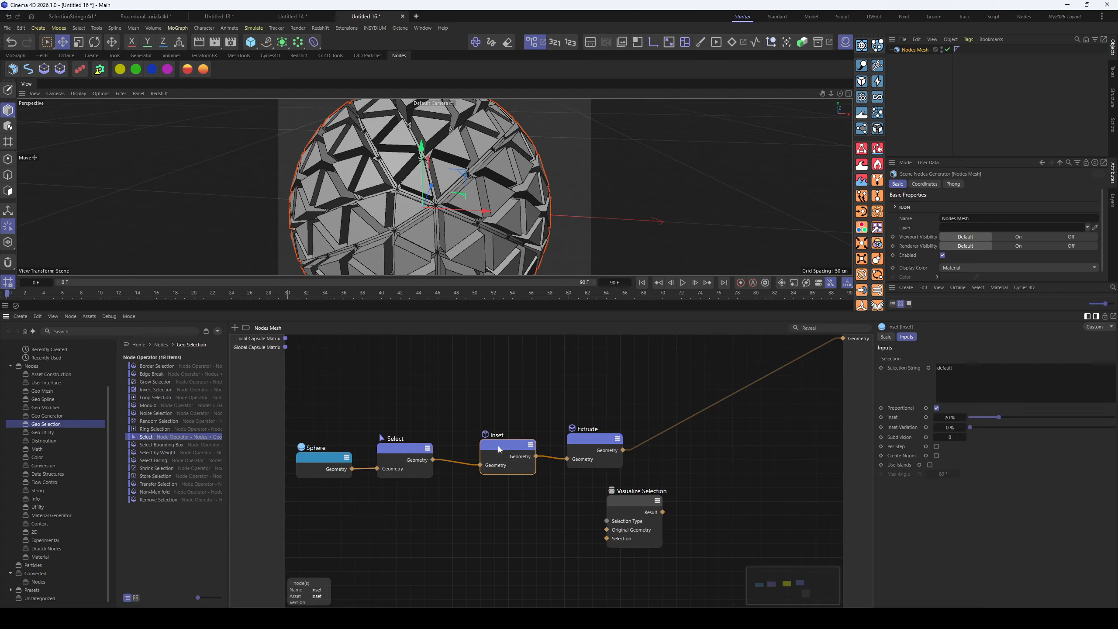
click(384, 452)
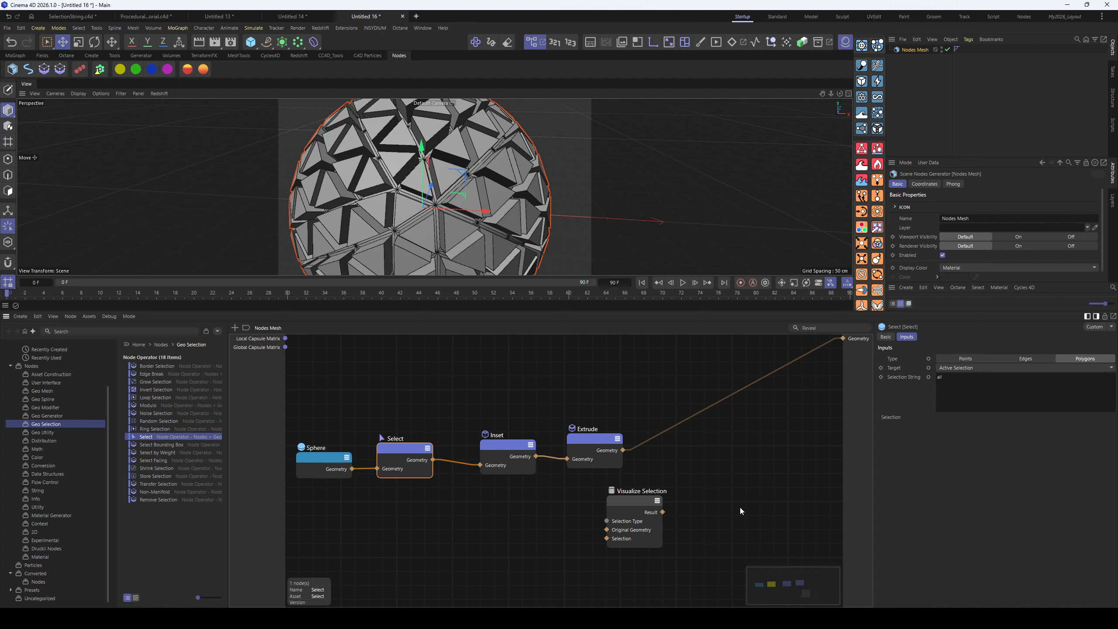
drag(407, 452, 411, 452)
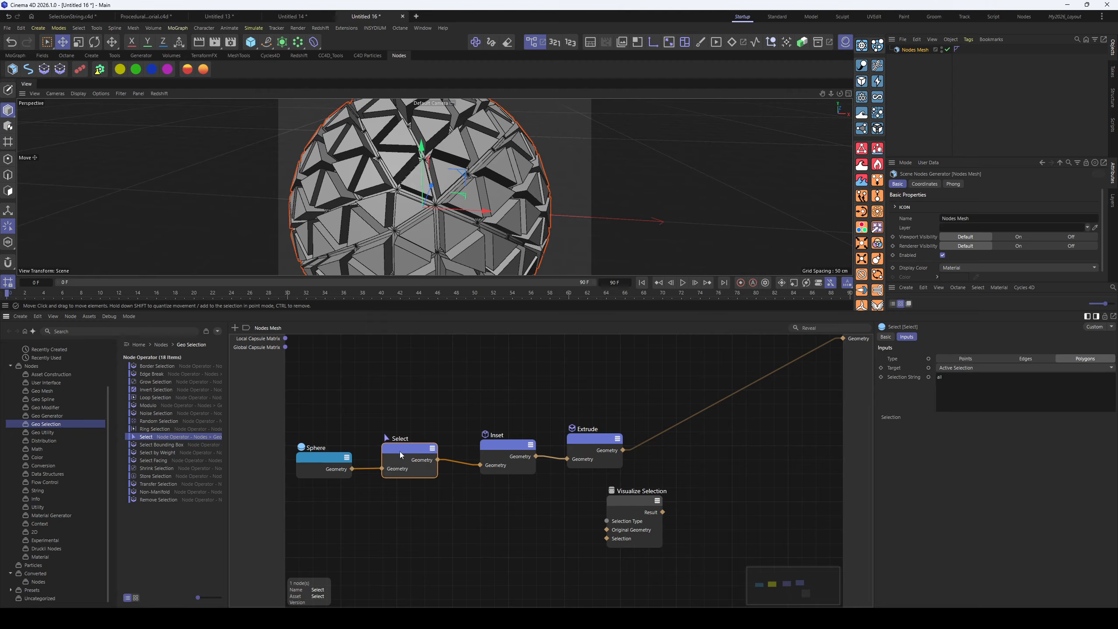
drag(400, 451, 404, 452)
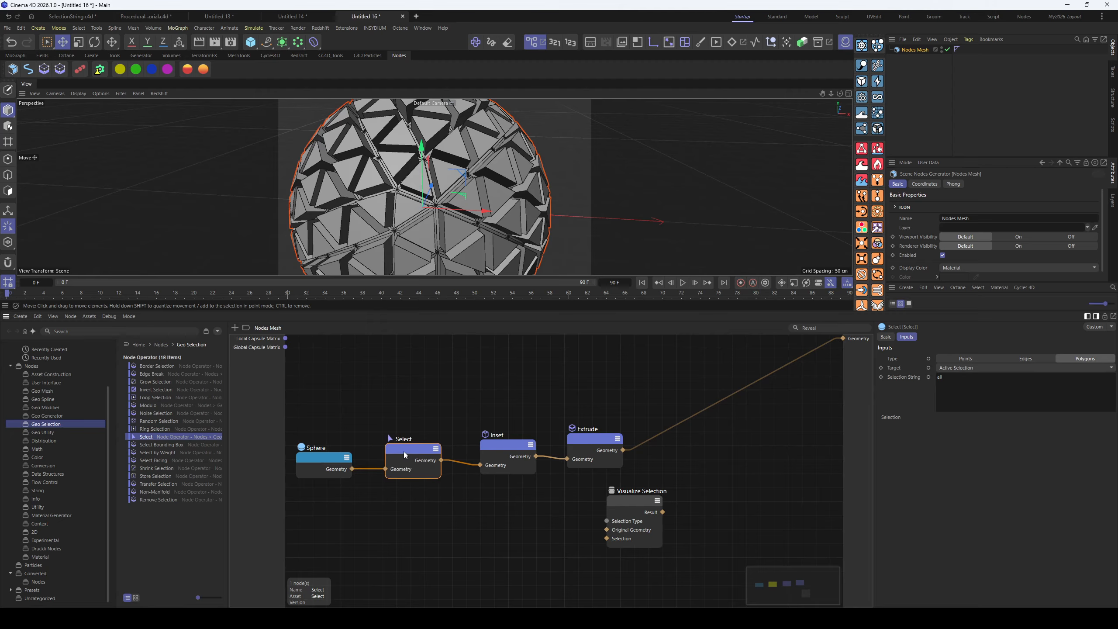
drag(512, 446, 504, 447)
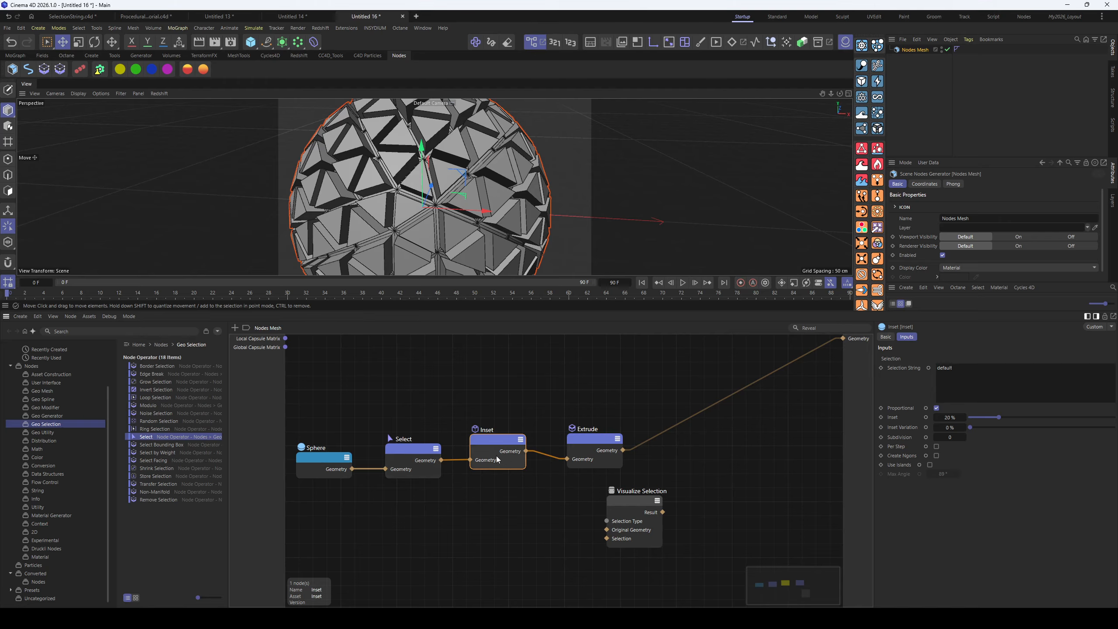
drag(599, 446, 605, 438)
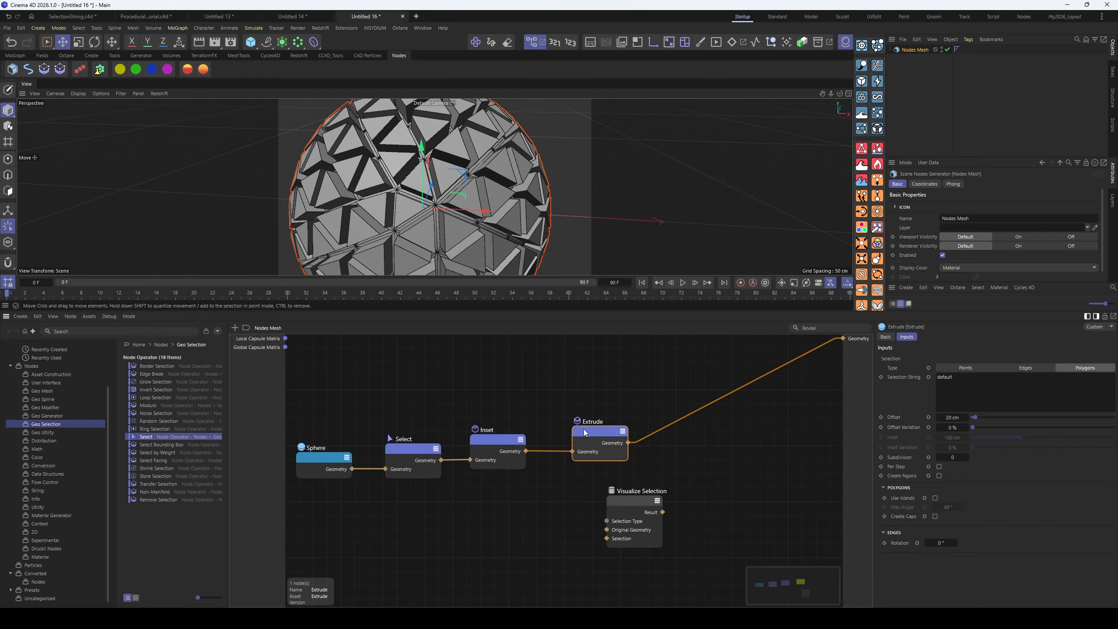
Move the Select node below the line between Sphere and Inset, and lower the Inset node slightly
drag(401, 448, 405, 504)
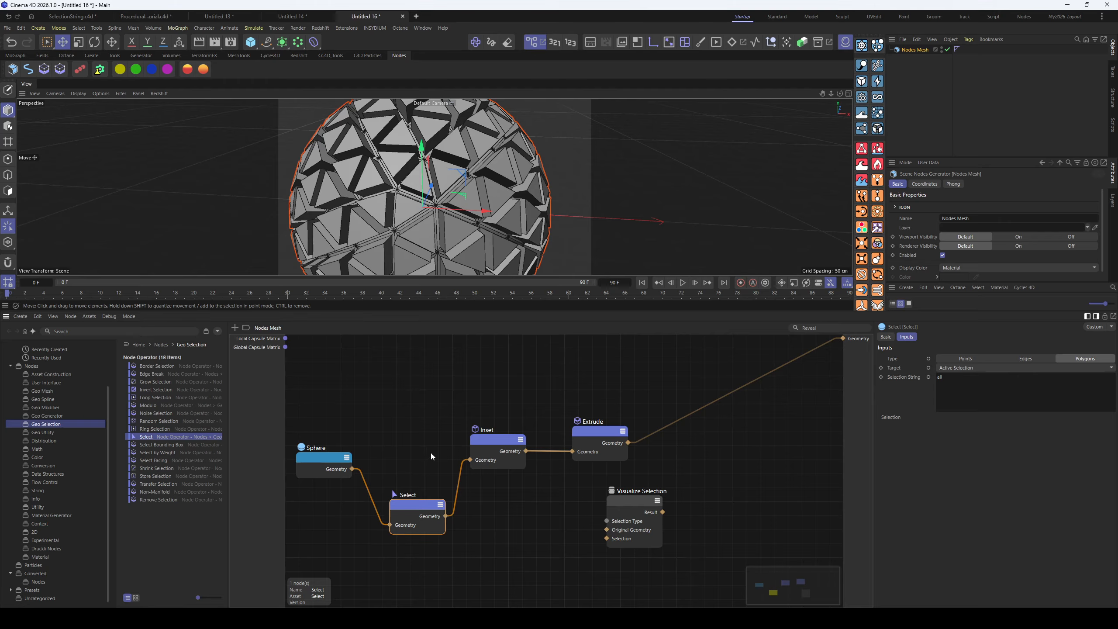
drag(493, 444, 492, 453)
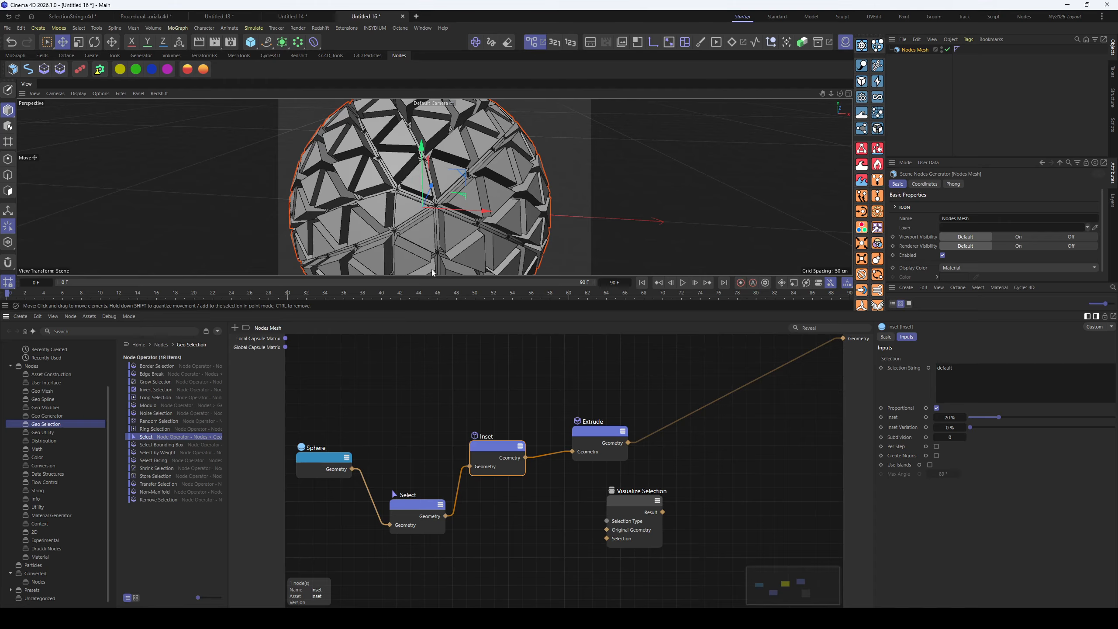
drag(492, 452, 491, 455)
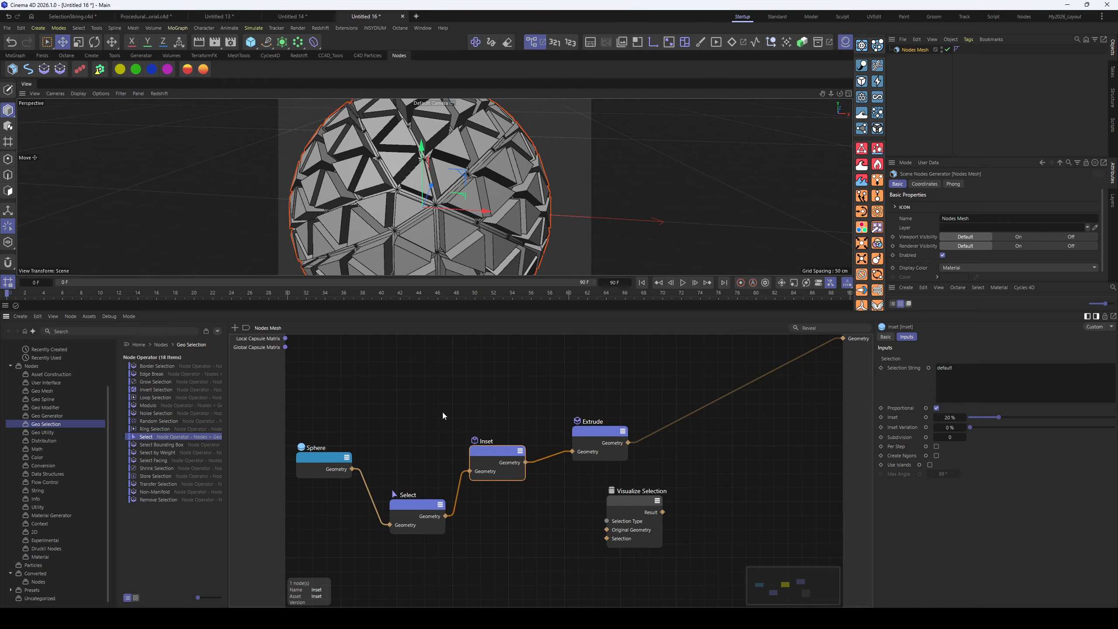
drag(484, 457, 482, 457)
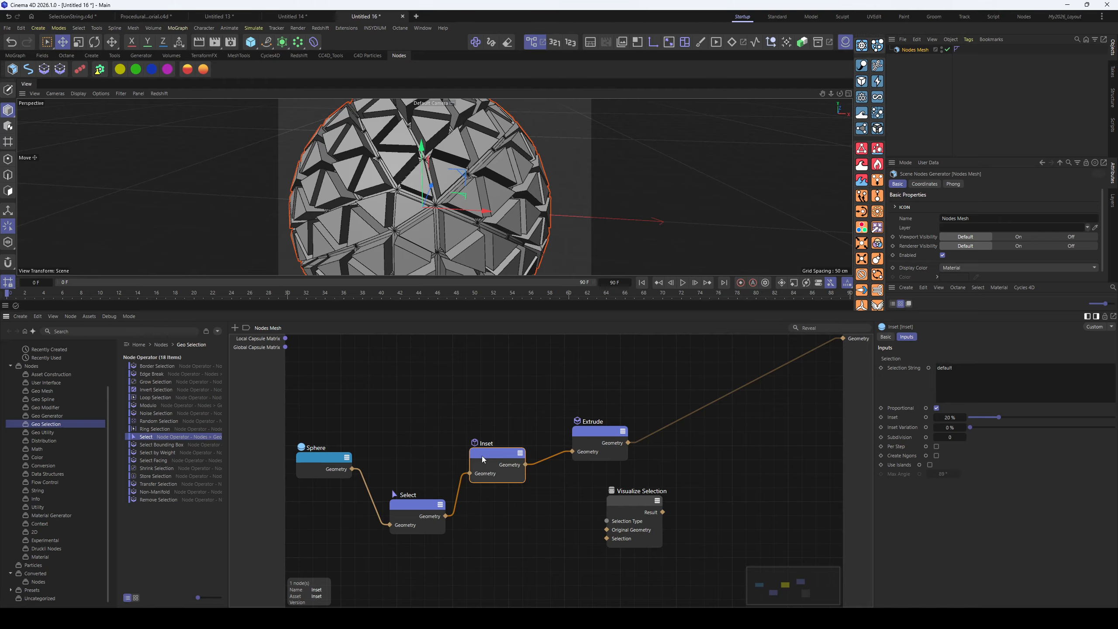
drag(413, 506, 410, 491)
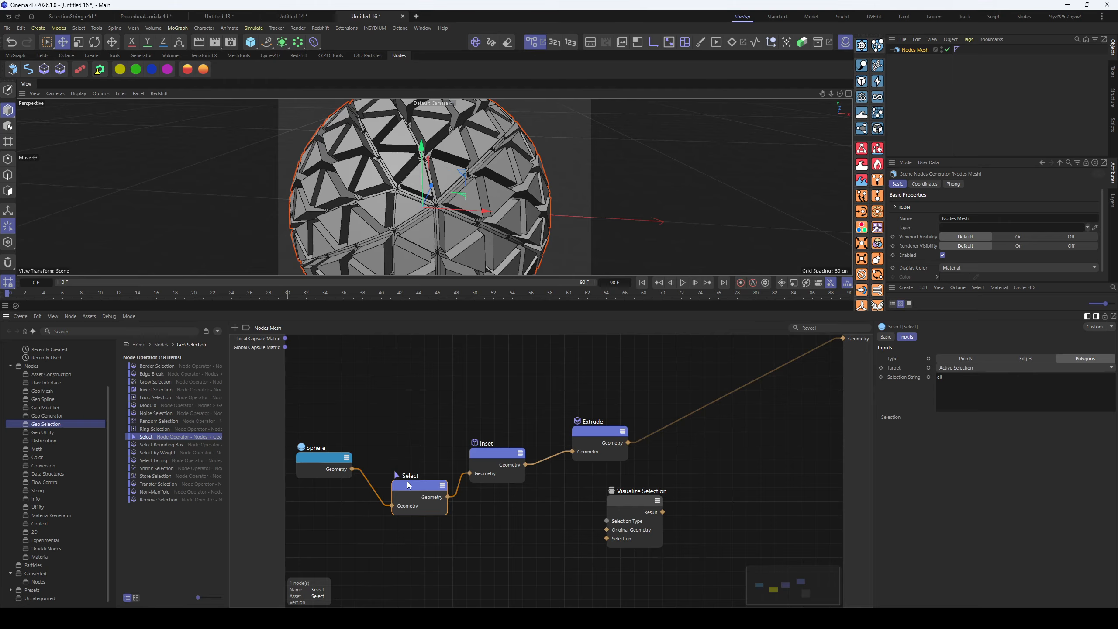
drag(422, 493, 405, 493)
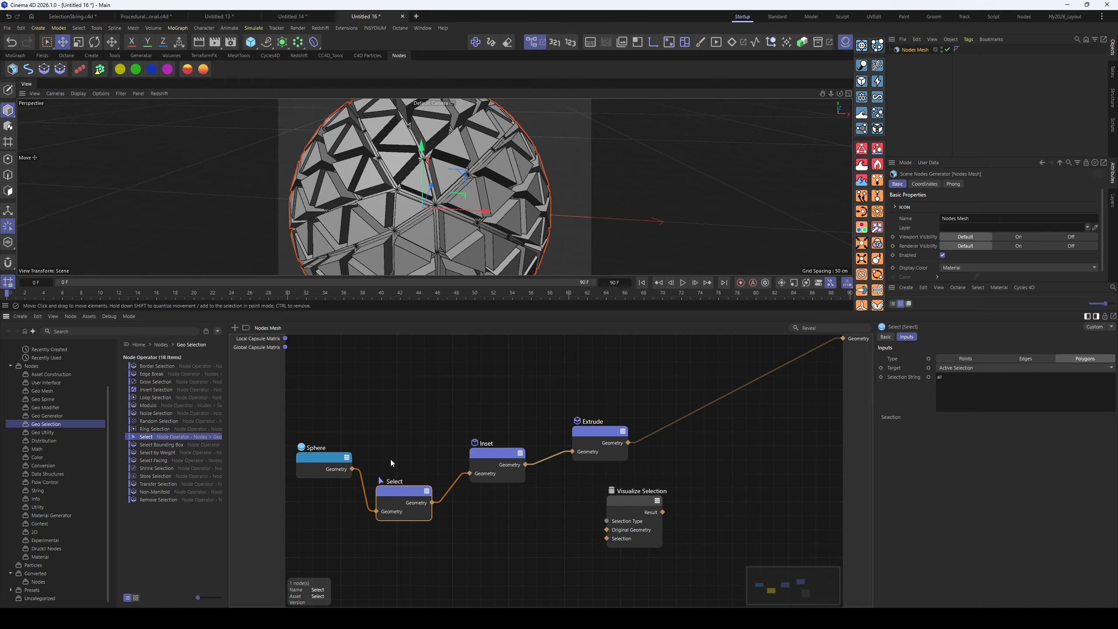
Delete the Select node between Sphere and Inset
drag(399, 495, 399, 467)
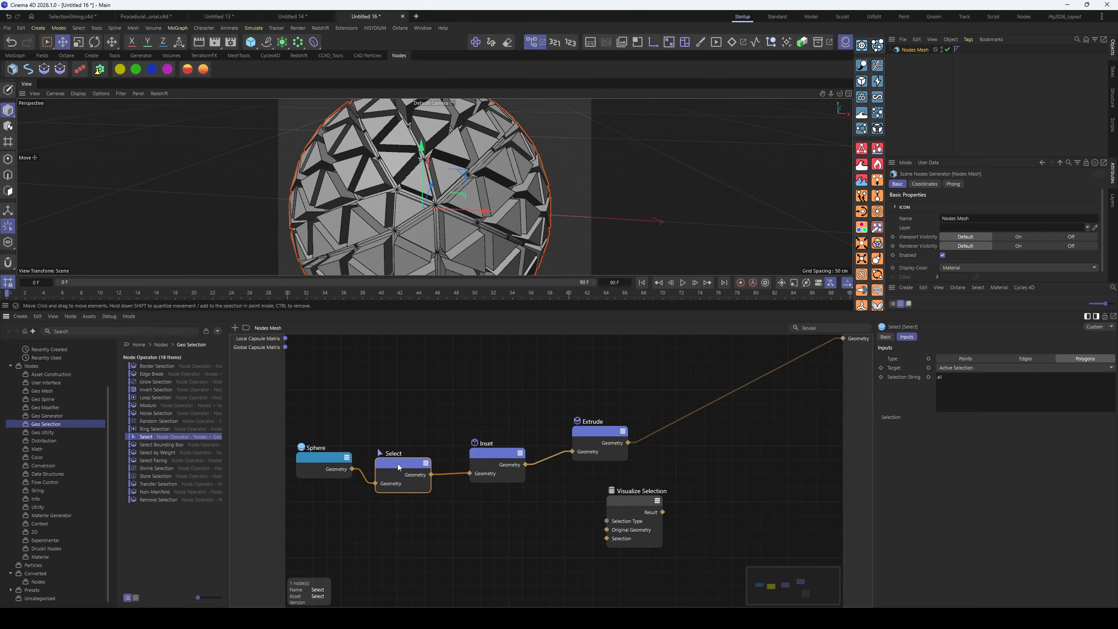
double_click(940, 377)
drag(430, 462, 394, 482)
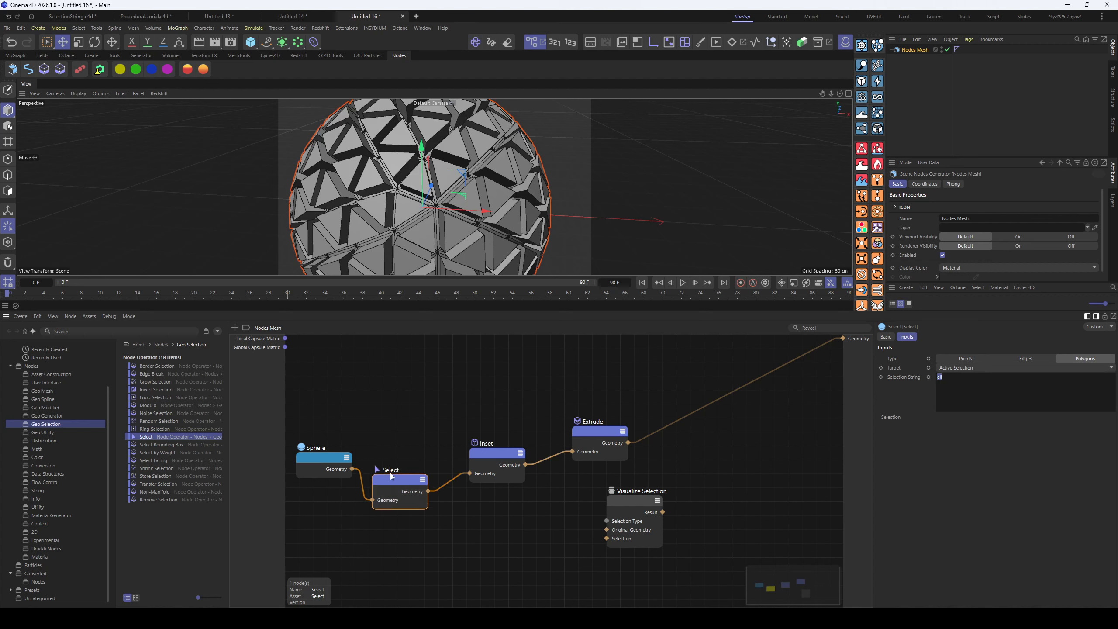
key(Delete)
Remove the Extrude node and place the Inset node closer to Sphere, roughly level with it
drag(505, 457, 455, 471)
click(574, 437)
key(Delete)
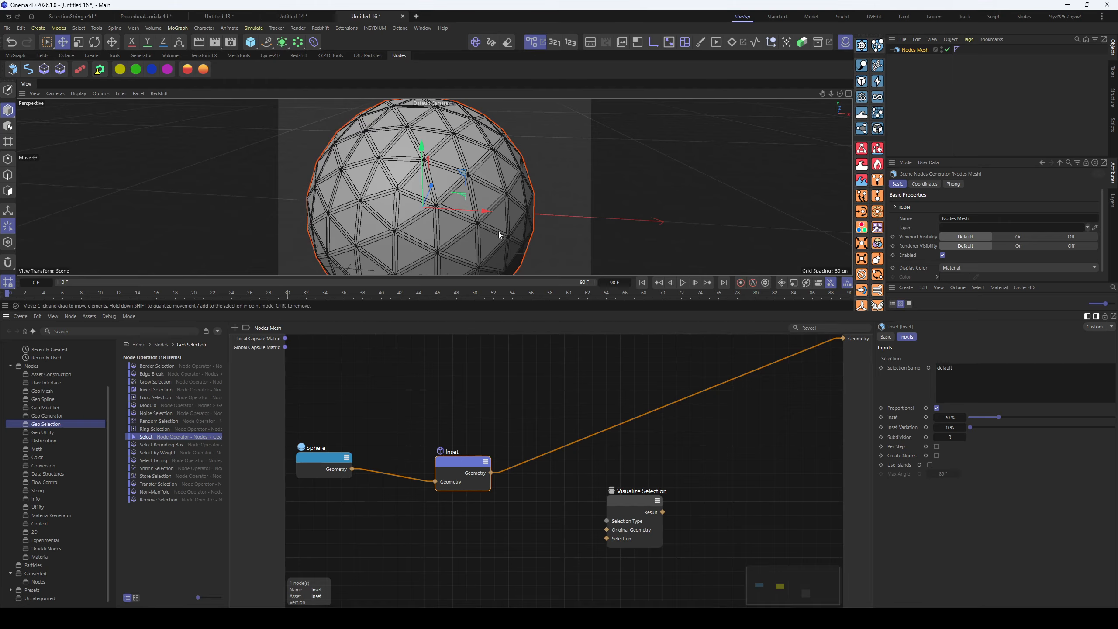
drag(464, 468, 458, 458)
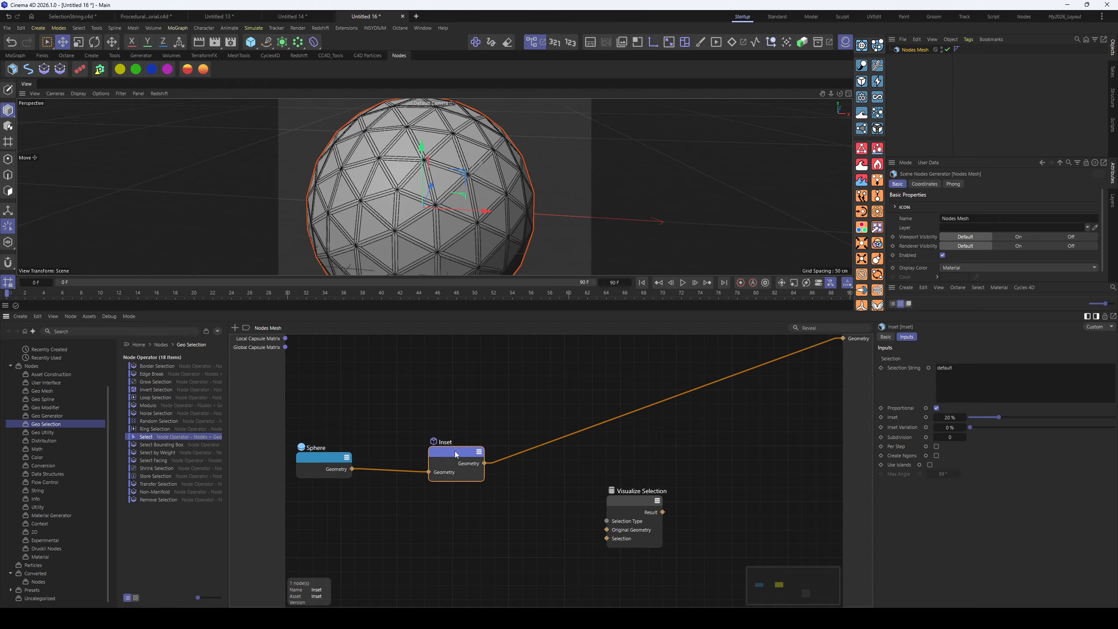
drag(464, 458, 459, 453)
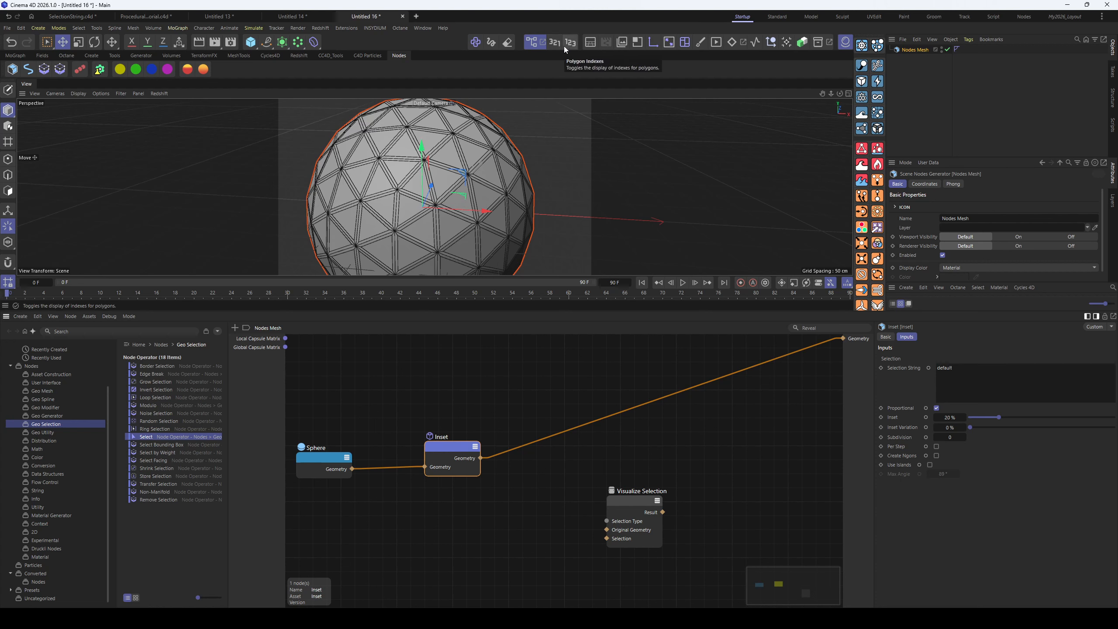
Search the Command Manager for index commands and close it again
click(102, 93)
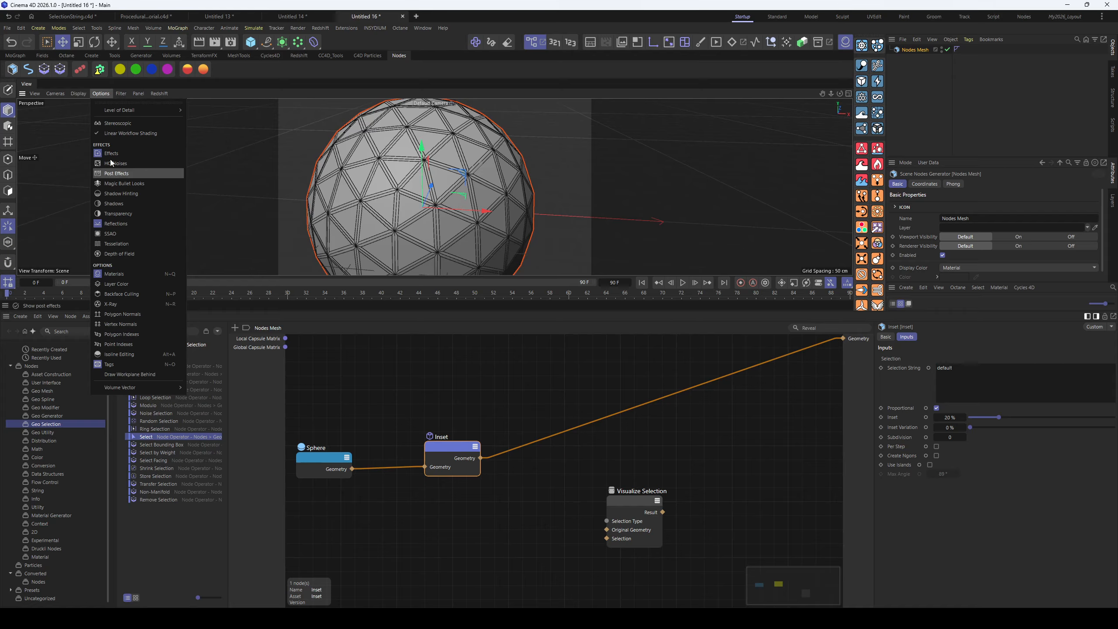
click(101, 99)
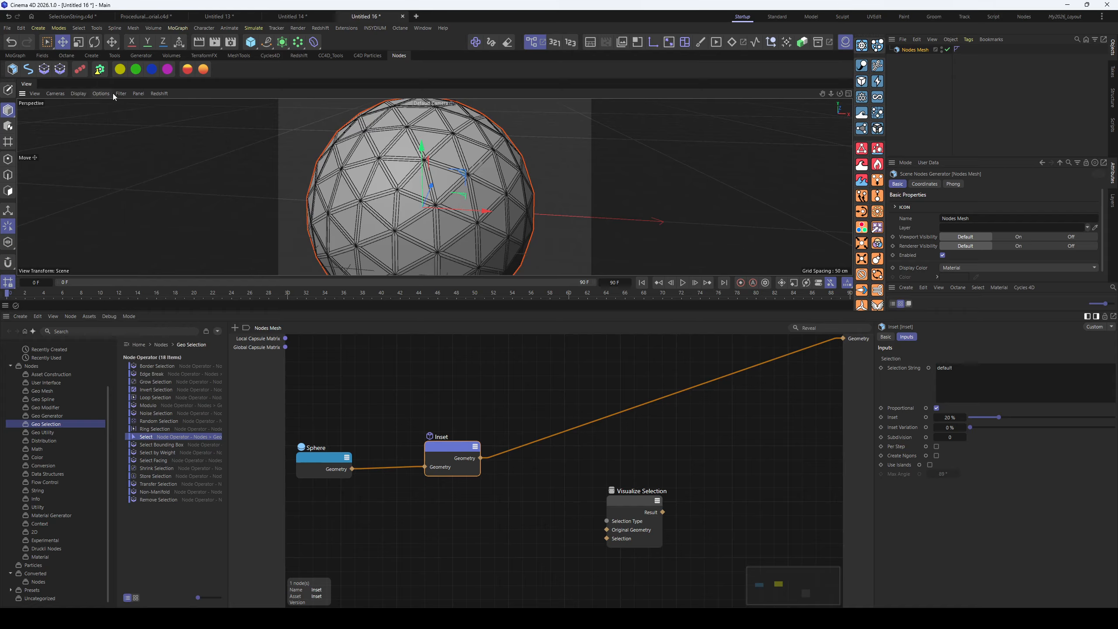
click(431, 29)
mouse_move(528, 45)
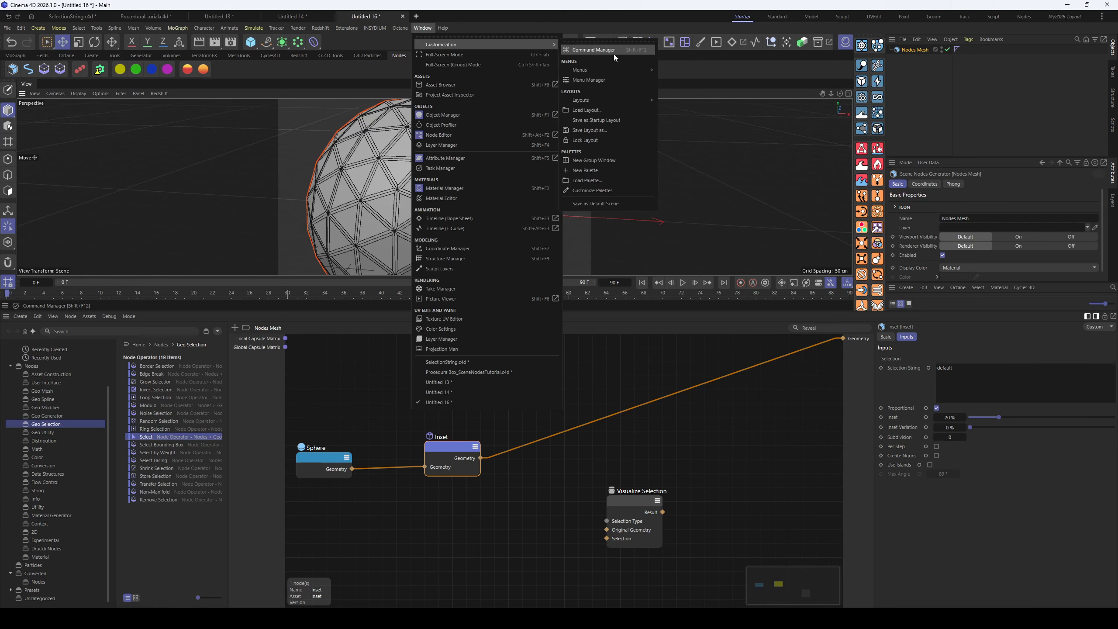
click(592, 190)
drag(679, 196, 611, 229)
click(617, 257)
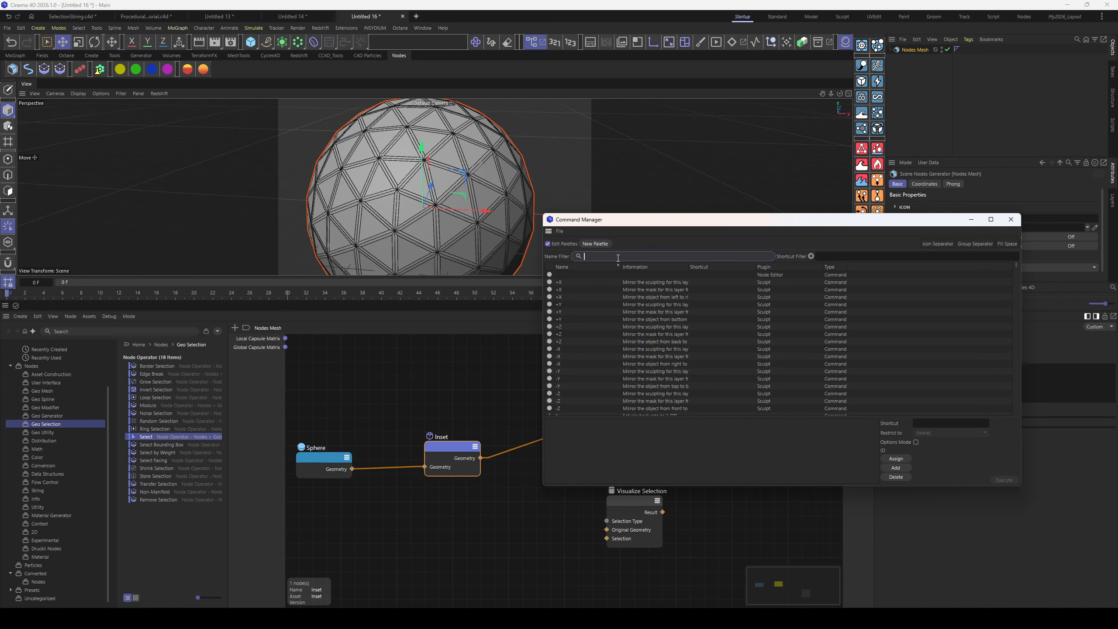
text(ind)
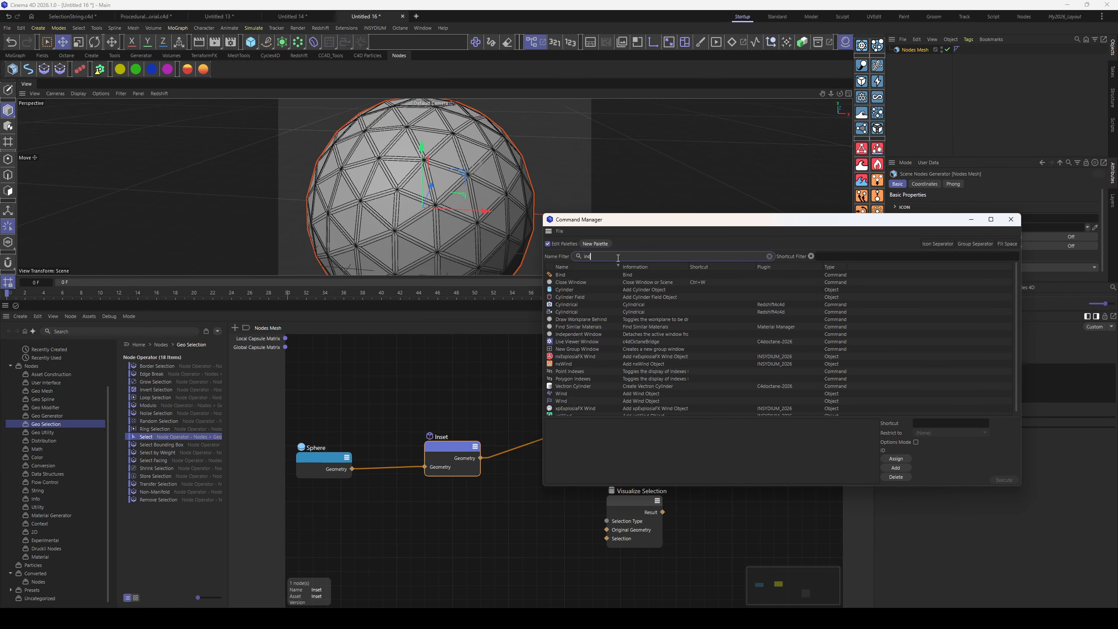
text(ex)
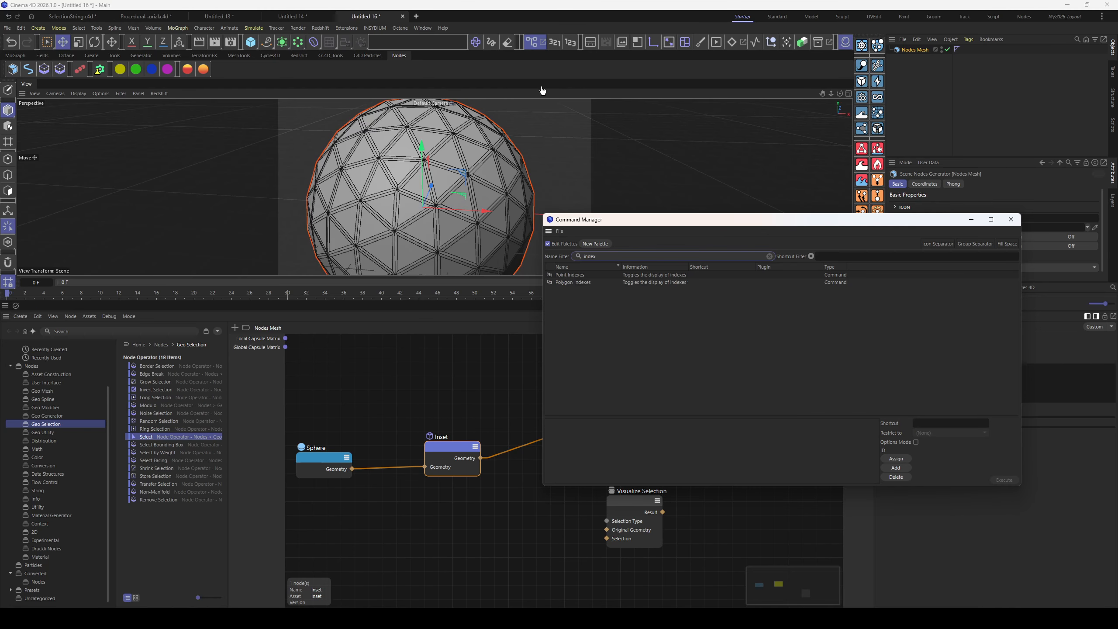
click(1011, 219)
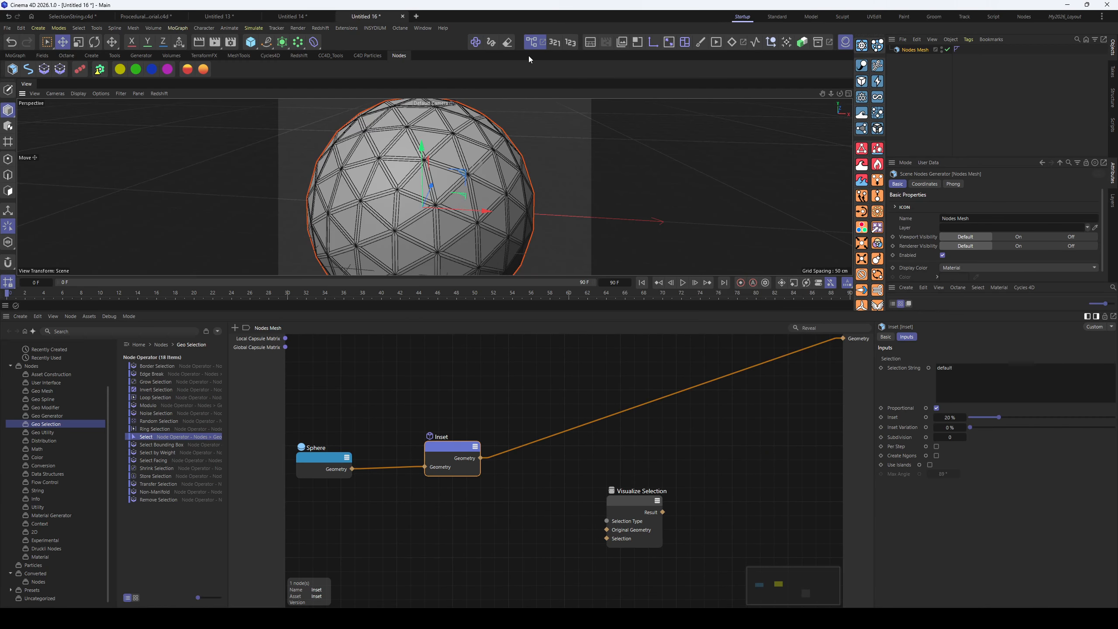
Examine the polygon index numbers on the inset sphere up close and switch their display off again
click(571, 46)
scroll(464, 211, up, 6)
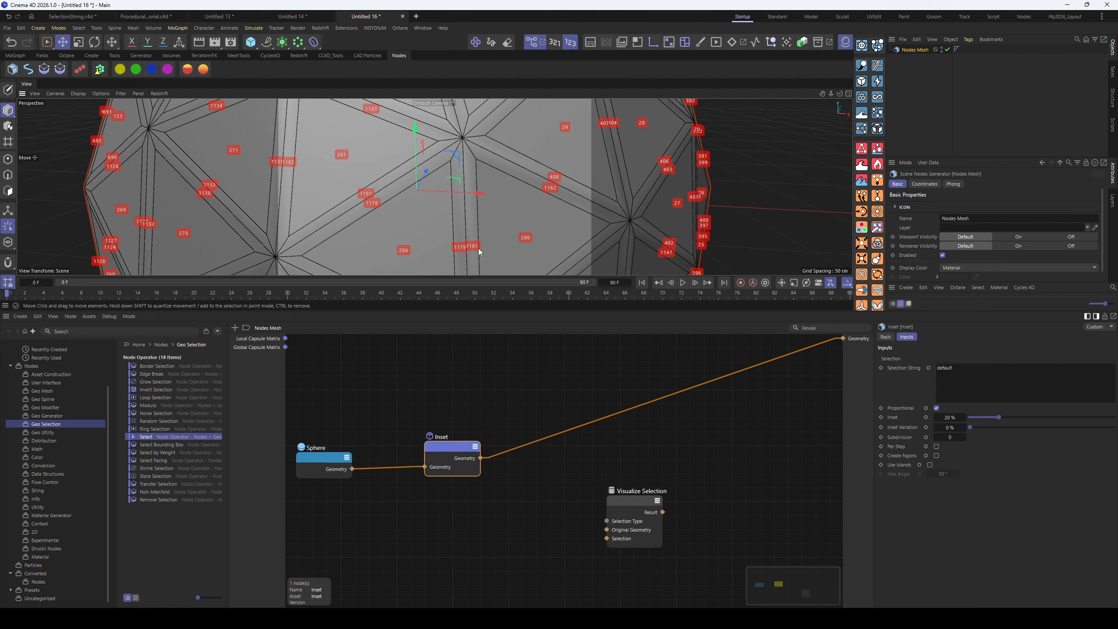
scroll(478, 238, down, 5)
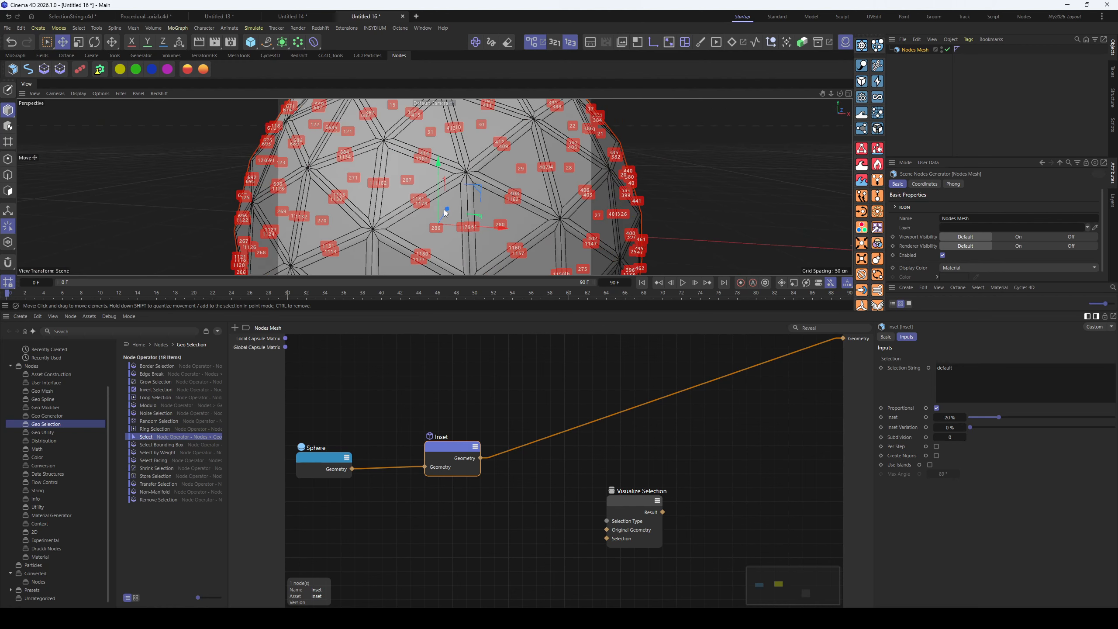
click(570, 44)
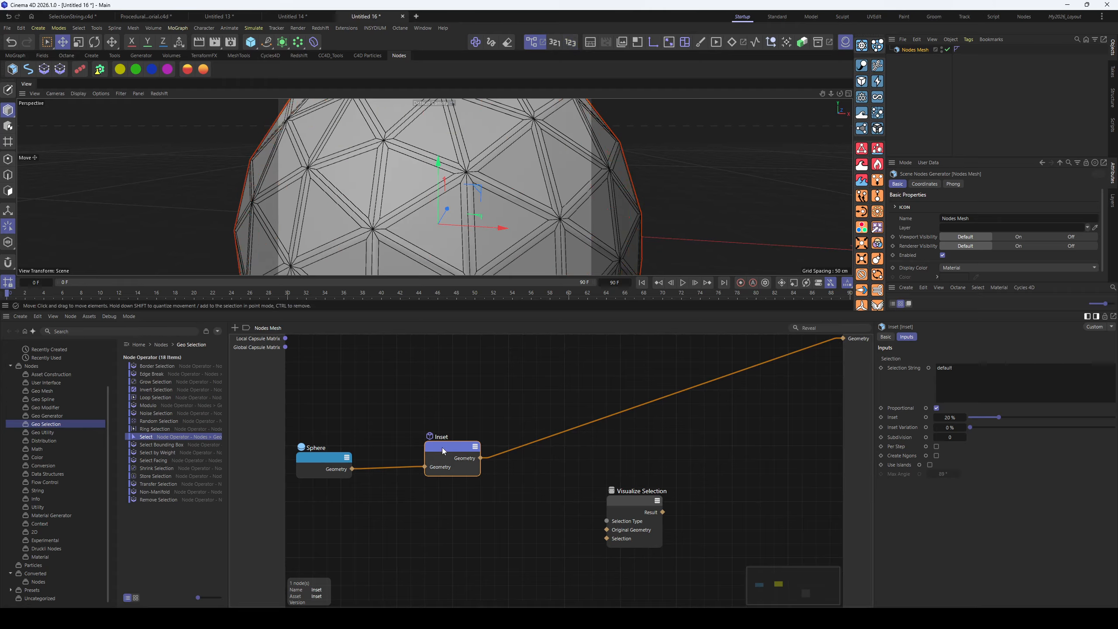
Set the Inset node's selection string to 0-50 and view the whole sphere from another angle
drag(443, 448, 428, 448)
drag(954, 368, 883, 375)
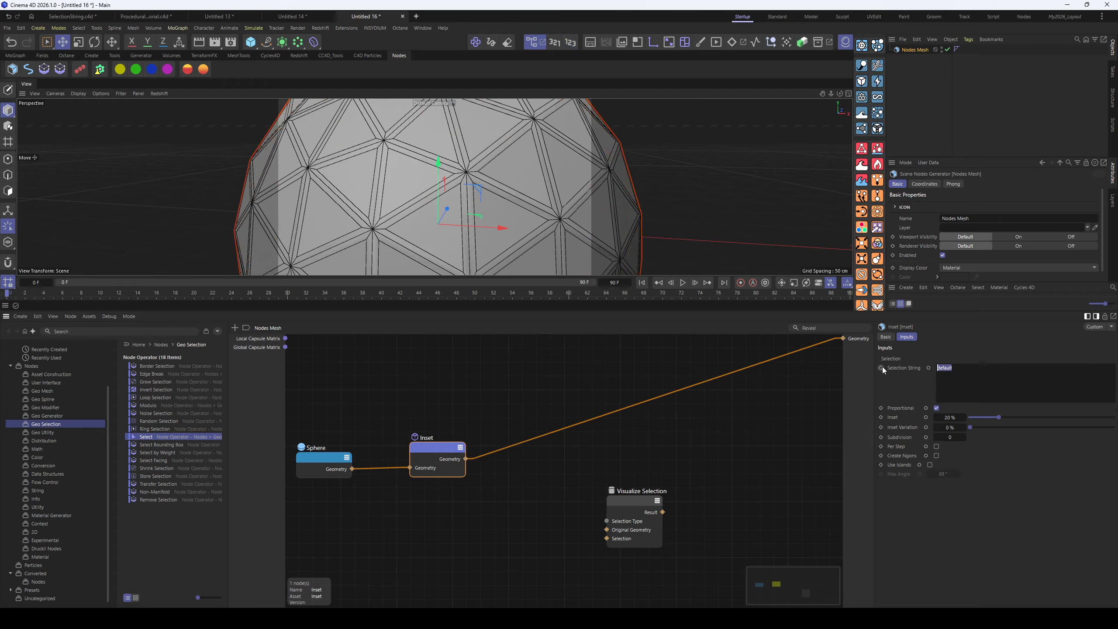
text(0-)
text(50)
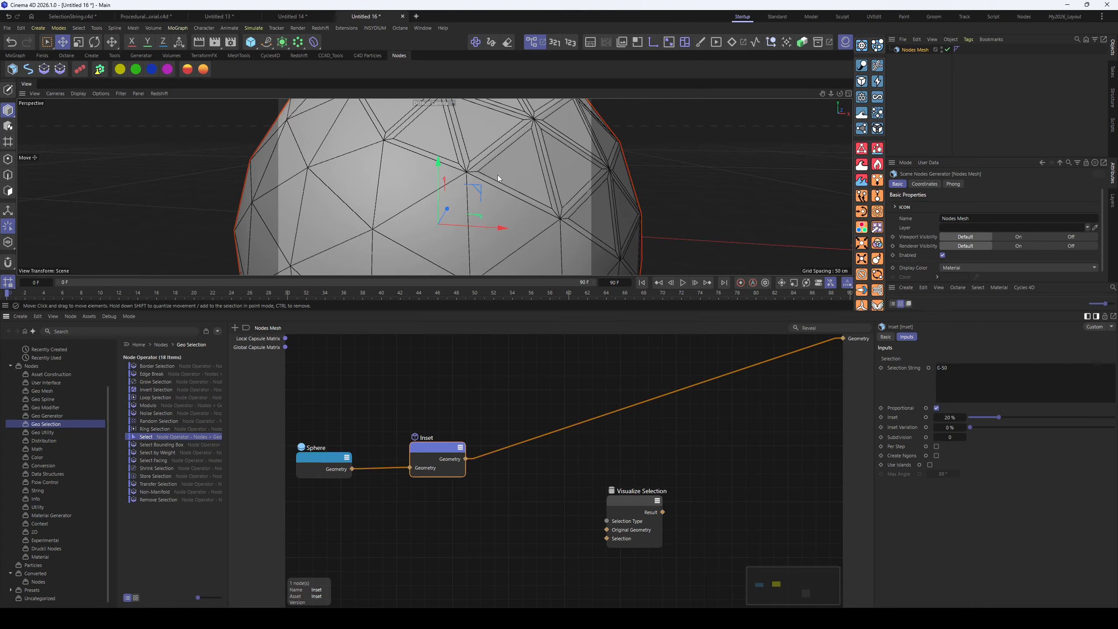
scroll(498, 175, down, 8)
alt+drag(448, 187, 452, 210)
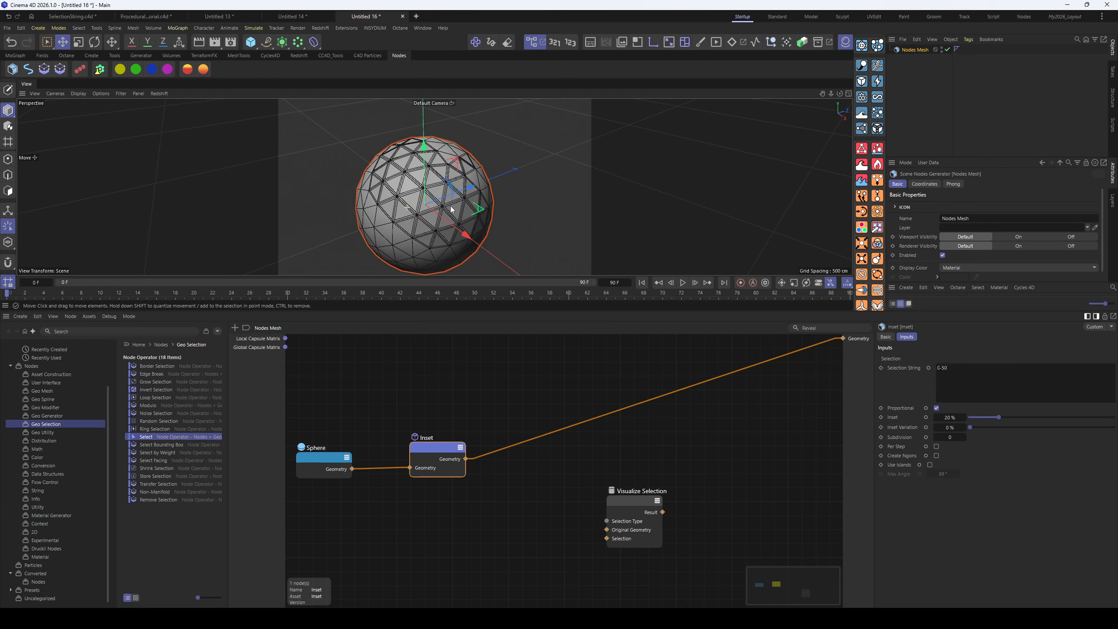
Insert a new Extrude node between Inset and the Geometry output, slightly higher than Inset
click(506, 404)
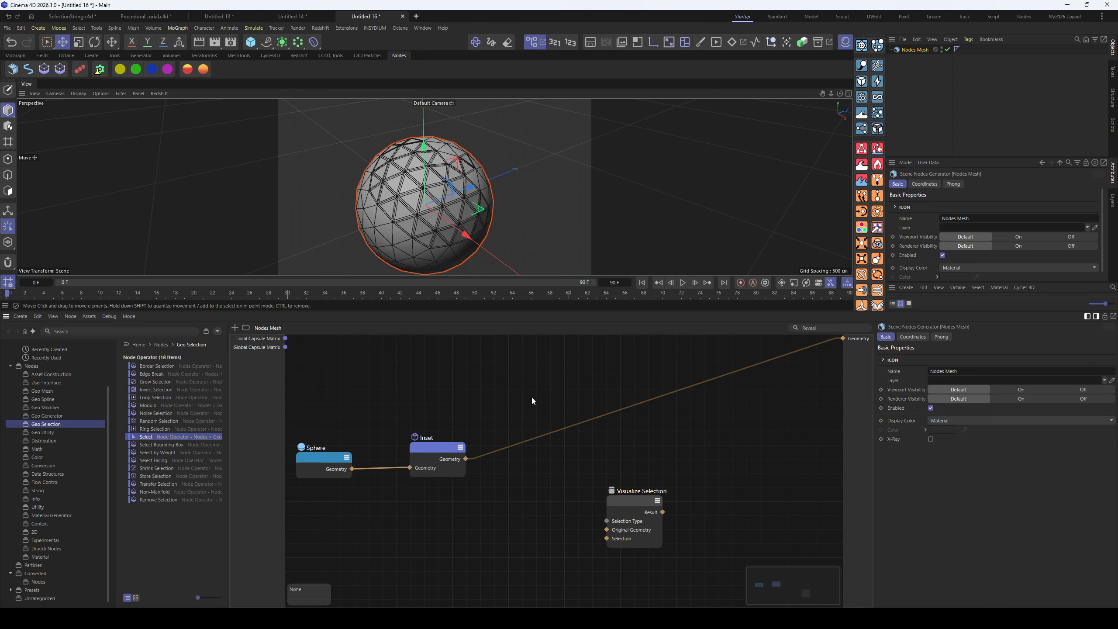
key(shift+c)
text(extrude)
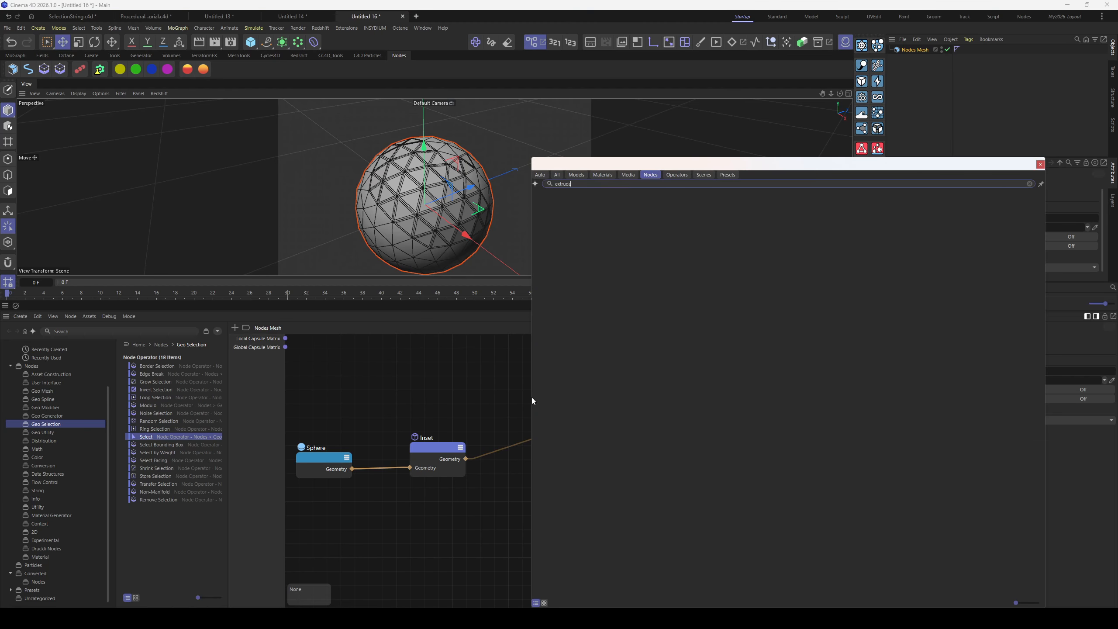
drag(554, 199, 458, 418)
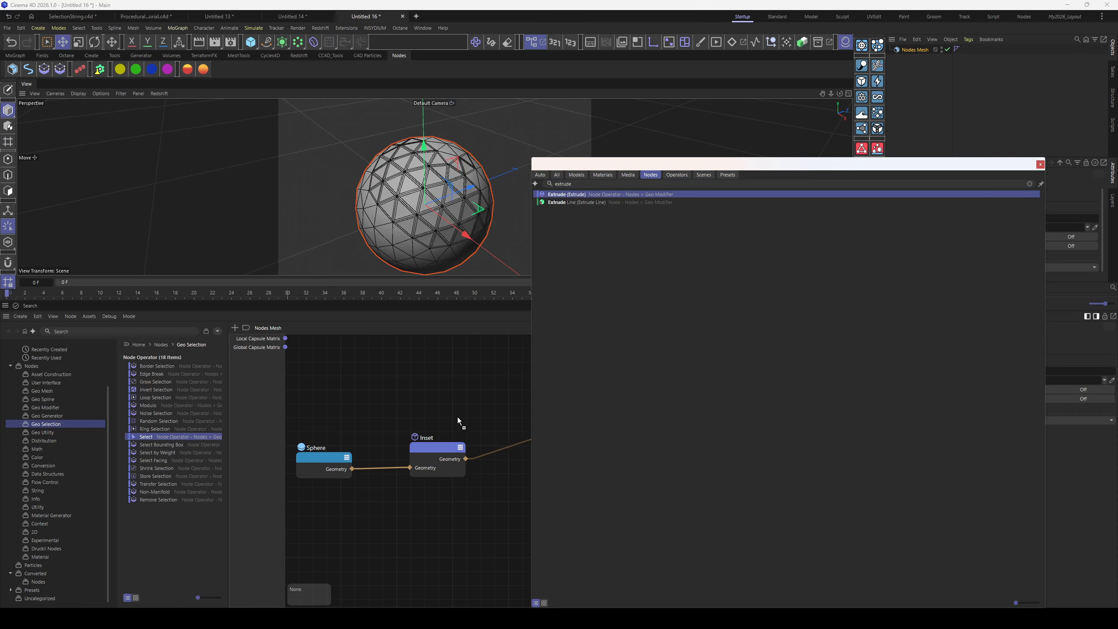
drag(508, 448, 508, 448)
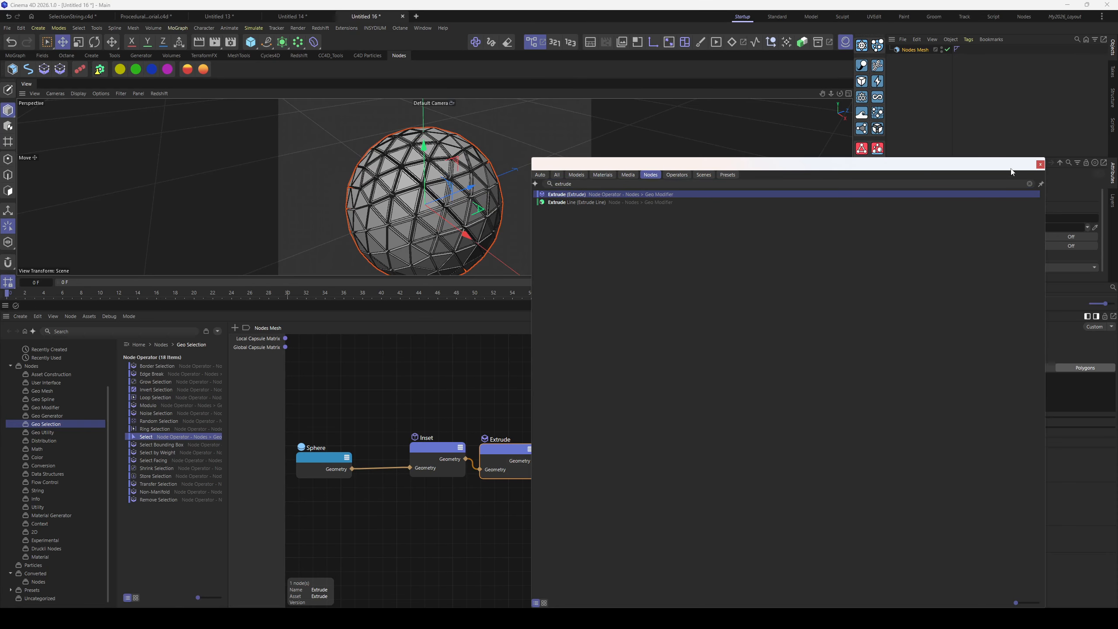
click(1041, 164)
drag(505, 450, 539, 436)
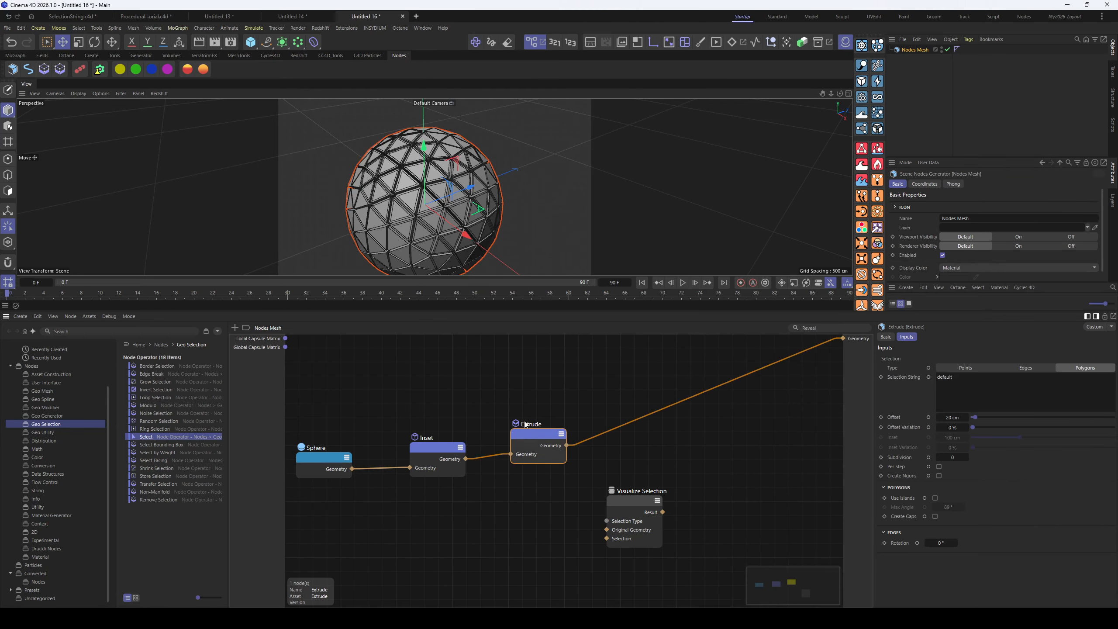
alt+drag(392, 184, 336, 197)
Review the Inset node's selection string and move Extrude farther away from Inset
click(448, 453)
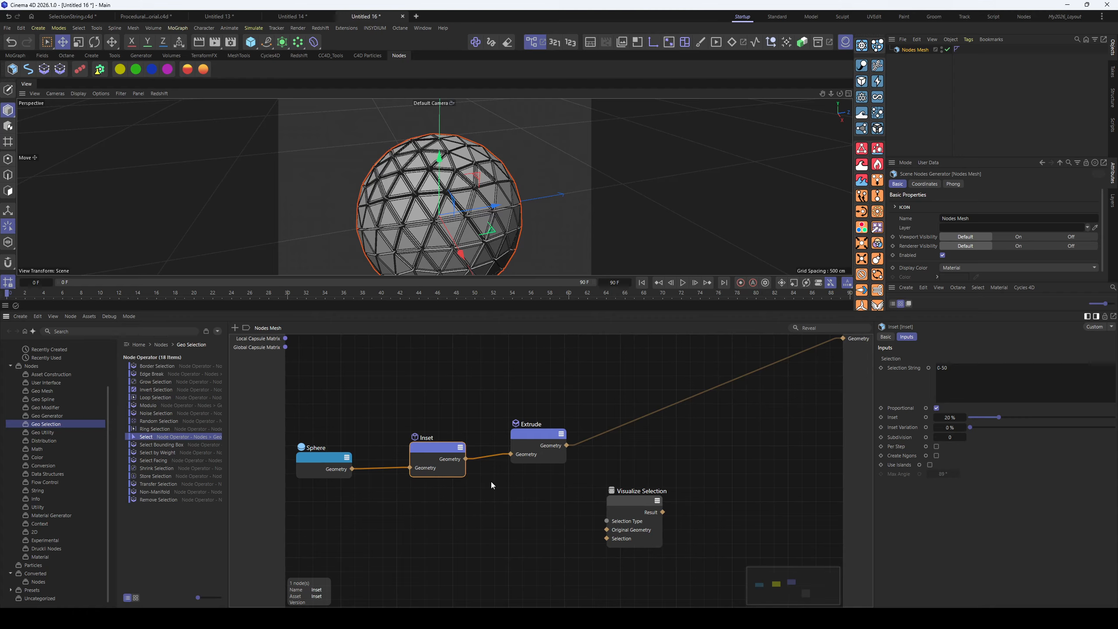
mouse_move(445, 457)
mouse_down()
mouse_move(425, 456)
mouse_move(447, 448)
mouse_up()
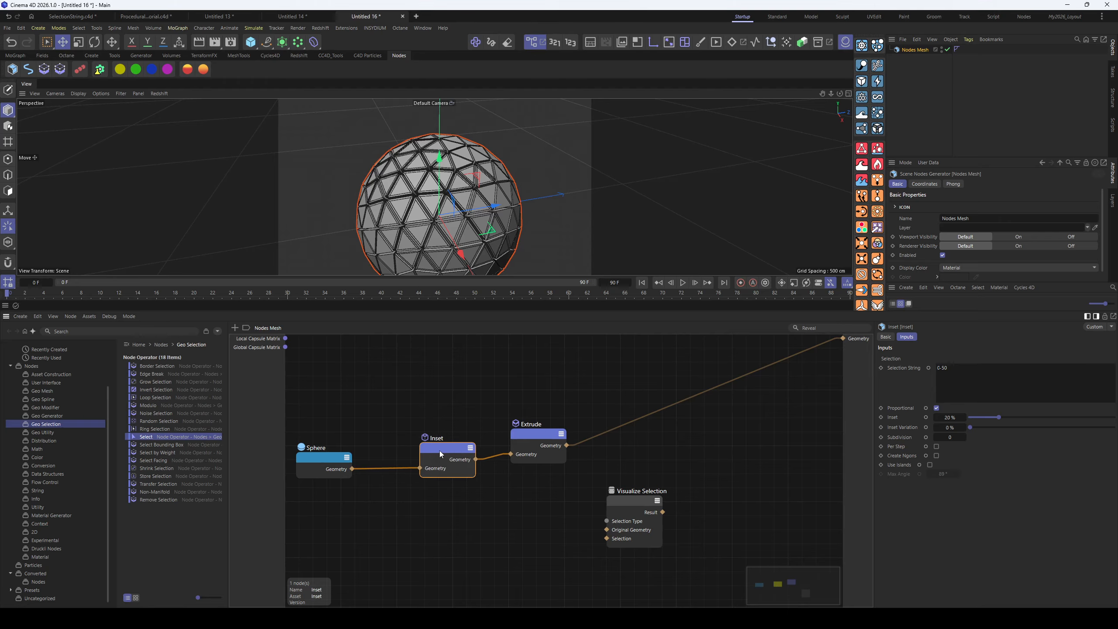
drag(937, 387, 918, 373)
drag(442, 450, 434, 448)
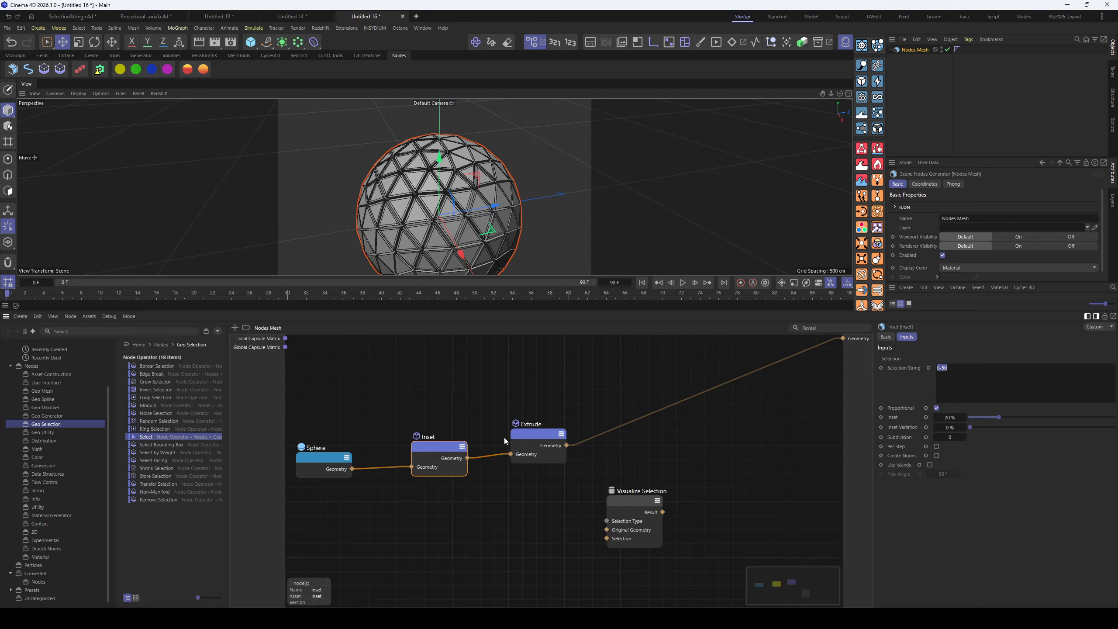
drag(538, 435, 539, 441)
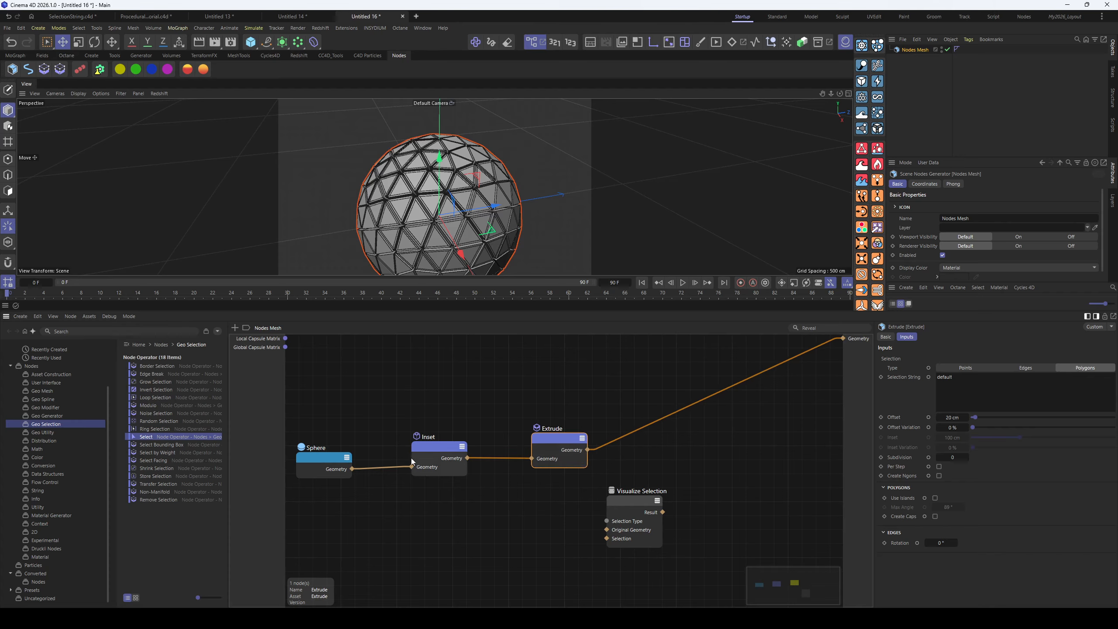
drag(449, 446, 448, 445)
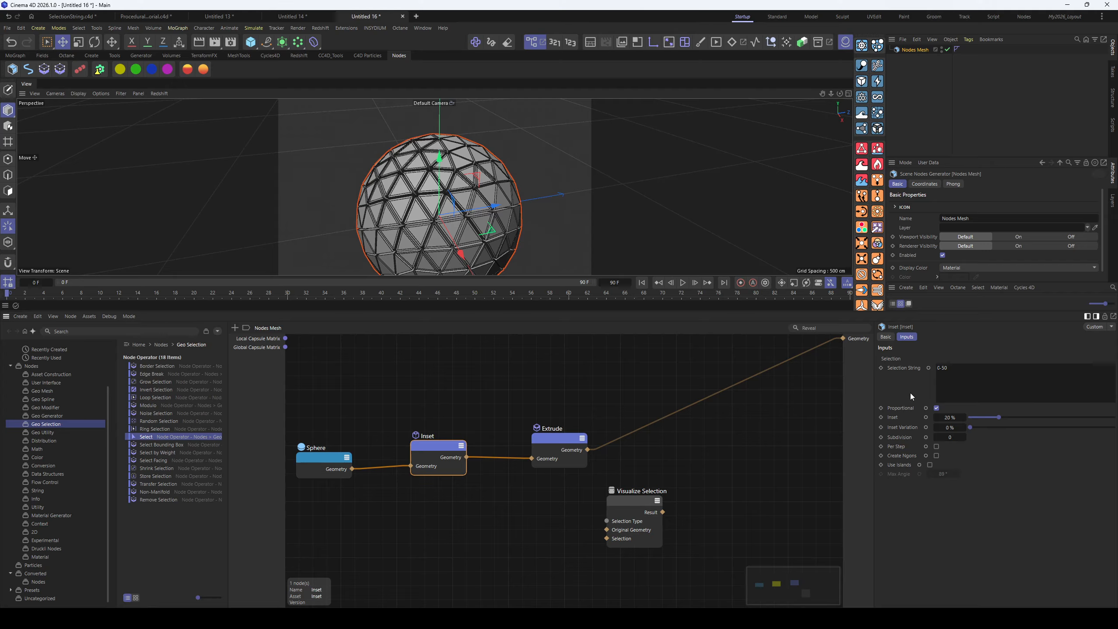
Expose the Selection String input as a port on both the Inset and Extrude nodes
click(928, 369)
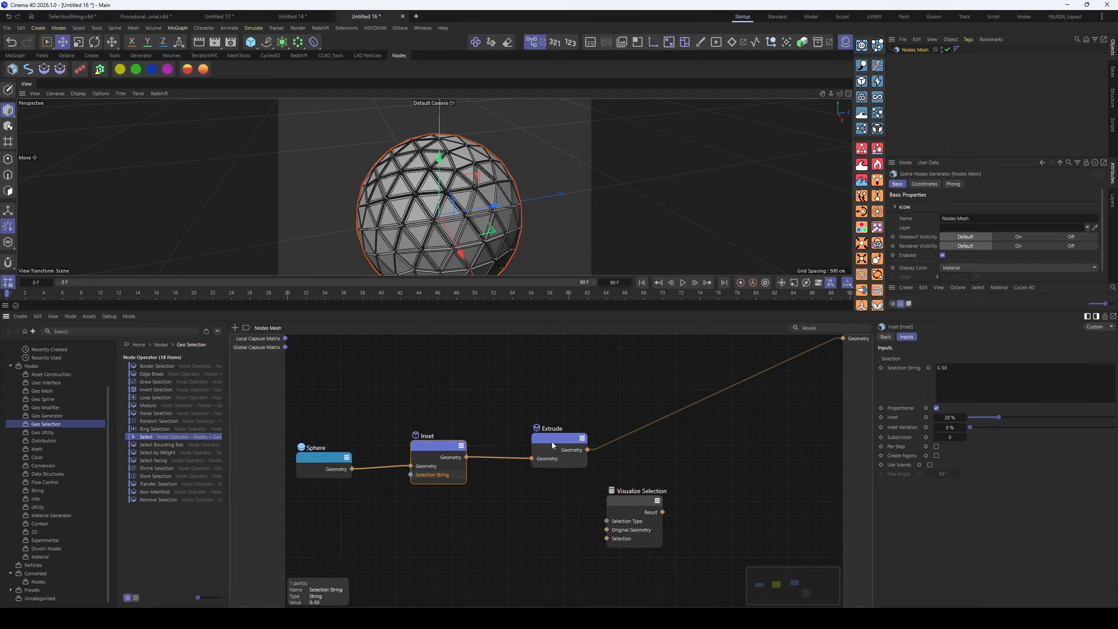
click(553, 442)
click(928, 376)
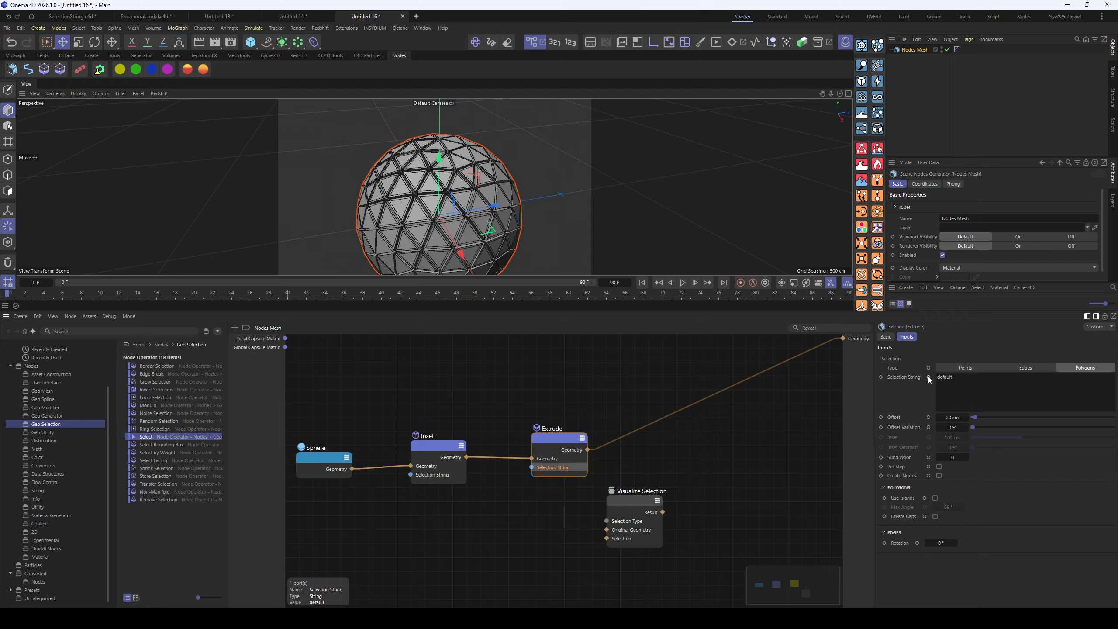
Add a Print string node below the Sphere and Inset nodes
click(501, 517)
double_click(499, 525)
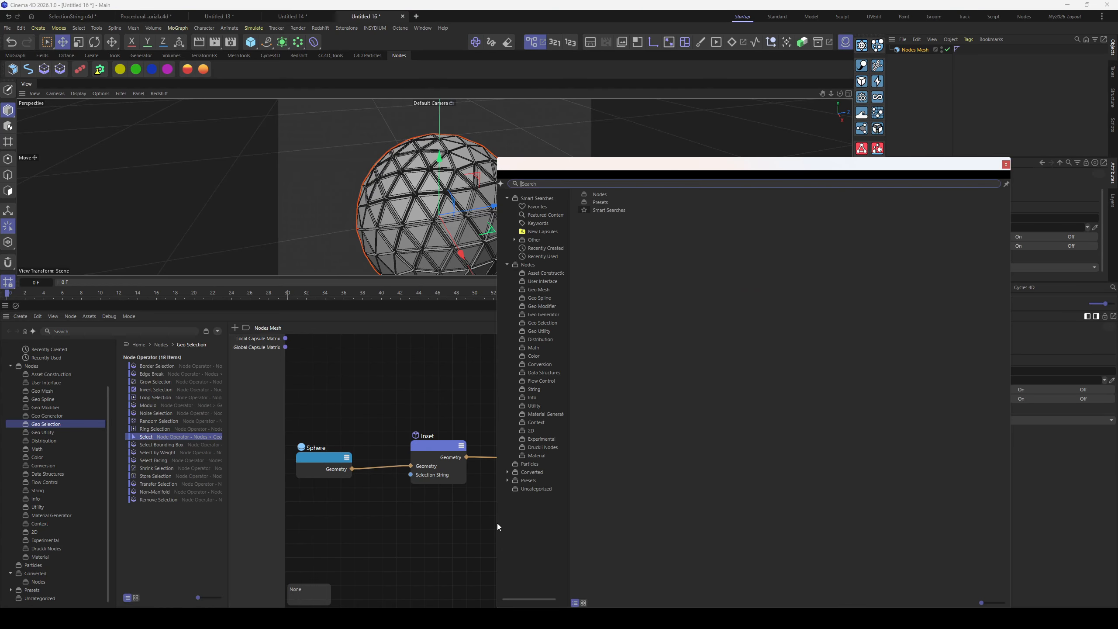
text(string)
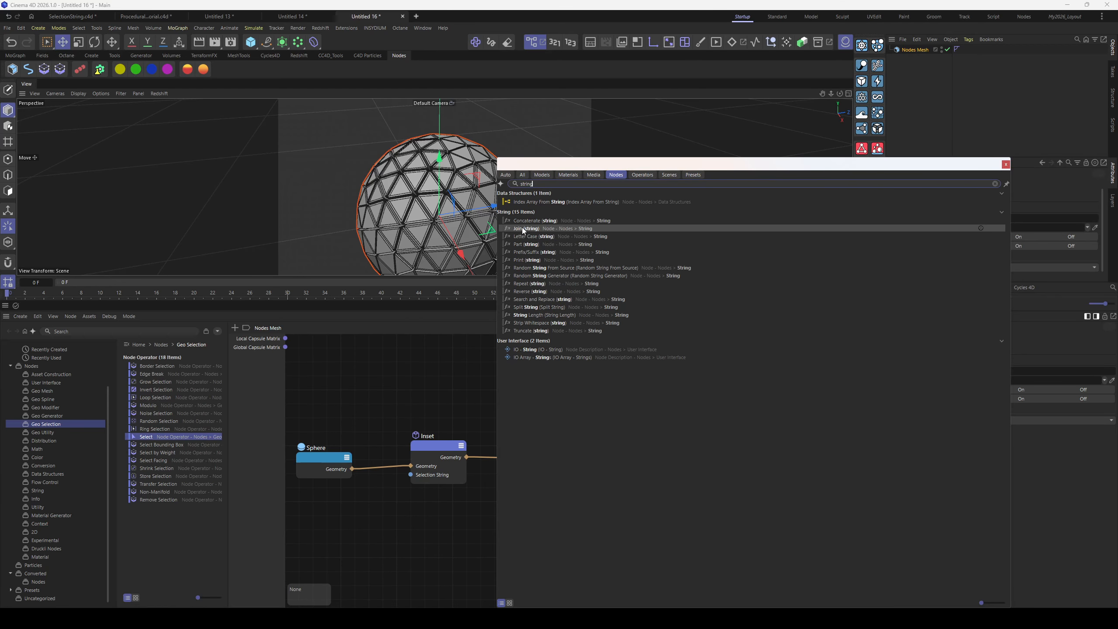
drag(523, 260, 411, 523)
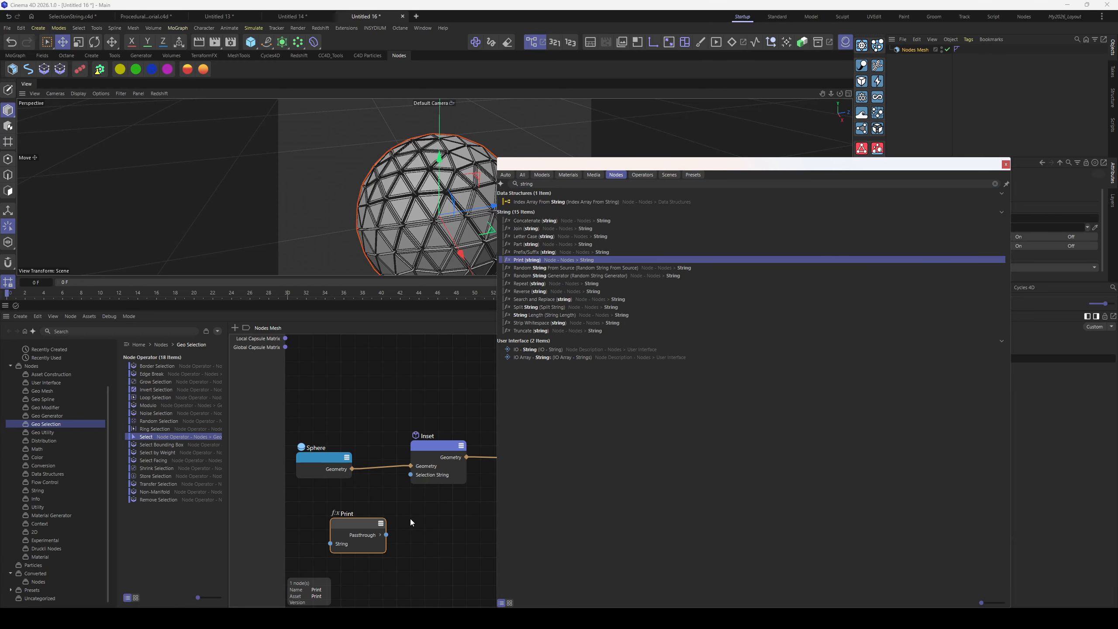
click(1003, 165)
Set the Print node's string to 0-60 and connect its Passthrough output to Inset's Selection String input
click(930, 359)
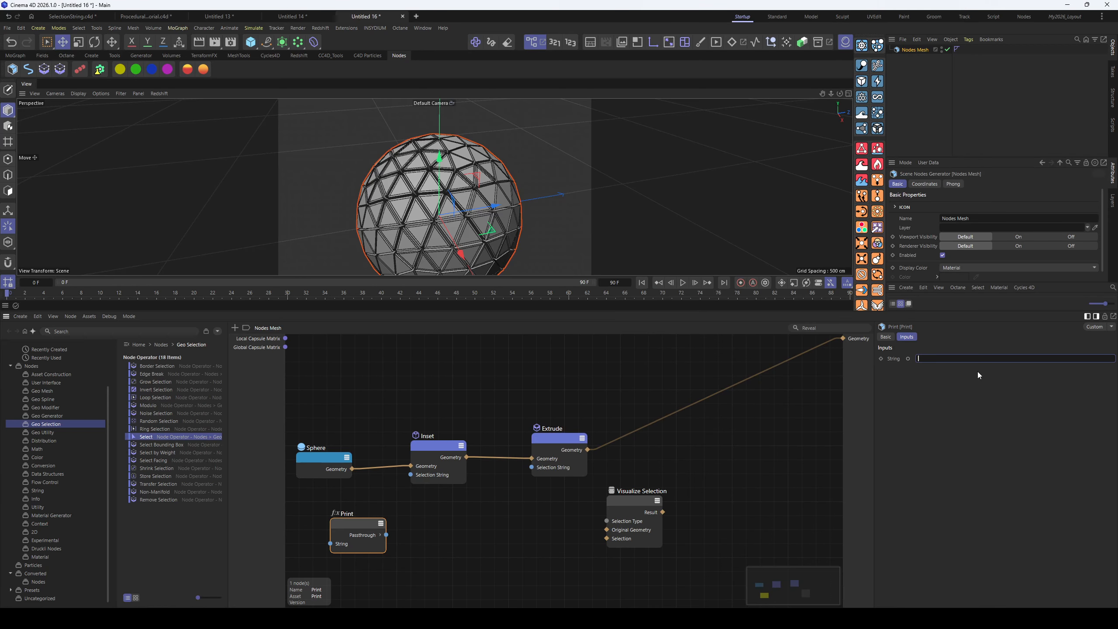
text(0-60)
drag(387, 535, 411, 474)
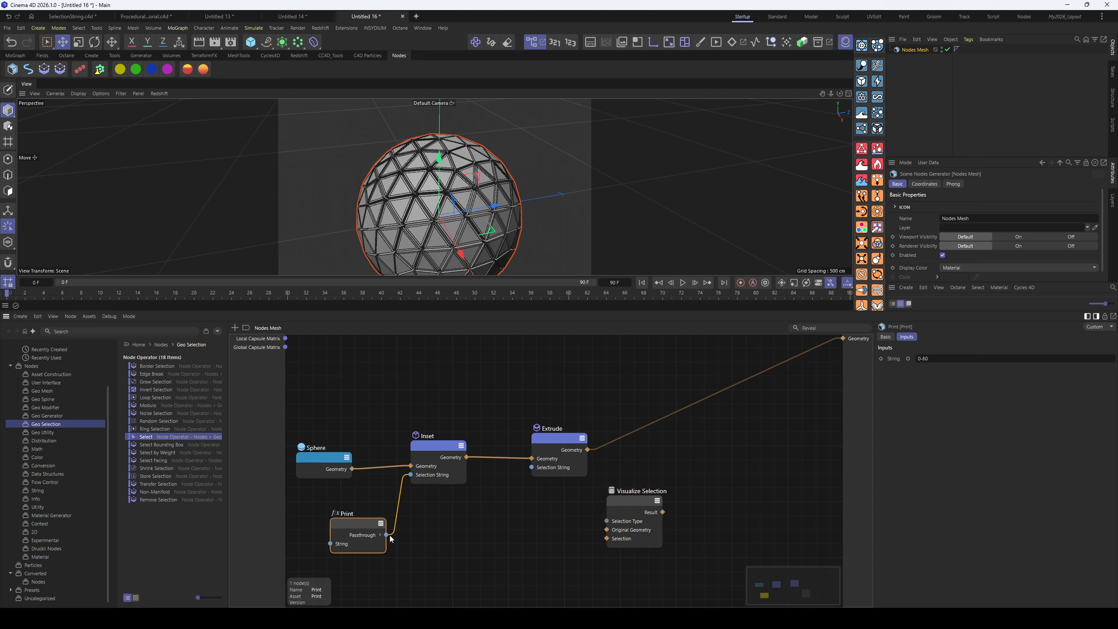
Connect the Print node's Passthrough output to Extrude's Selection String input and inspect the extruded polygons on the sphere
drag(387, 535, 532, 468)
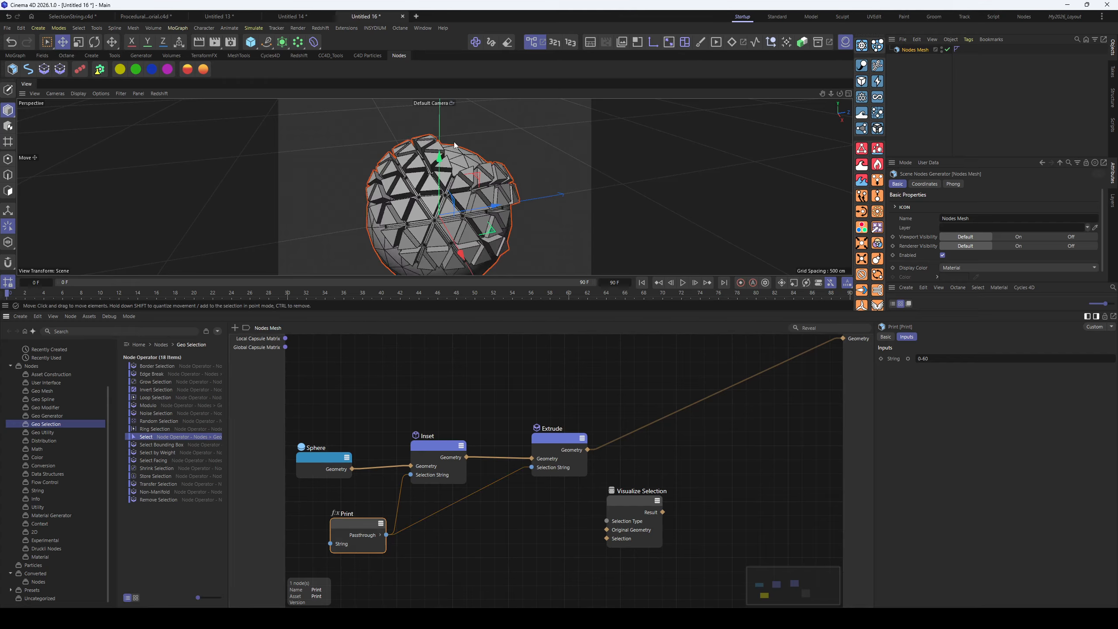
alt+drag(561, 222, 529, 212)
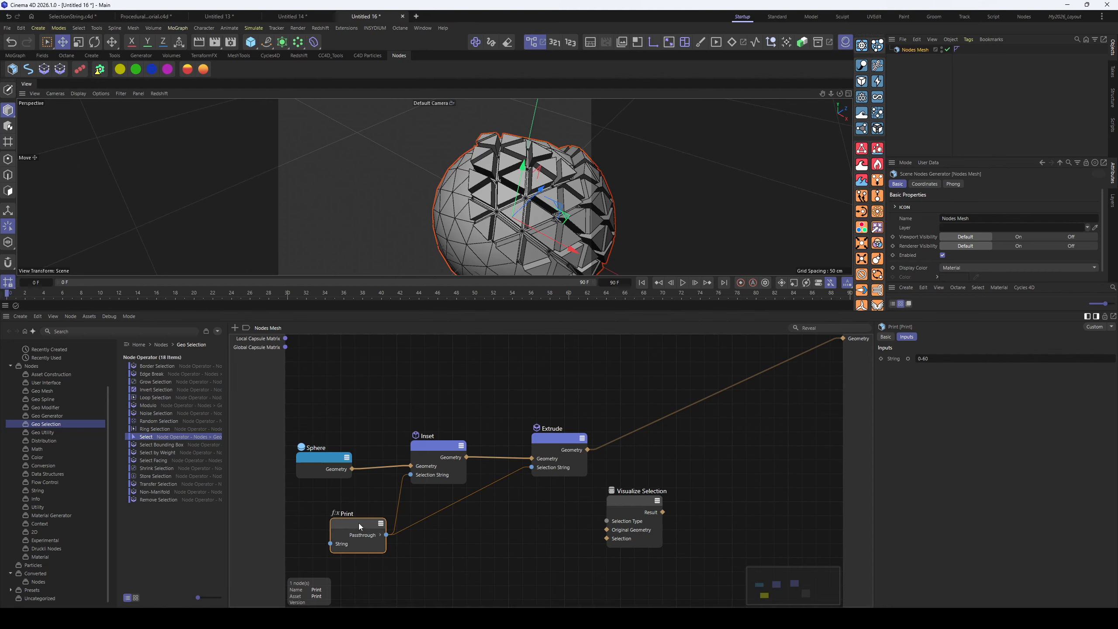
drag(359, 523, 357, 518)
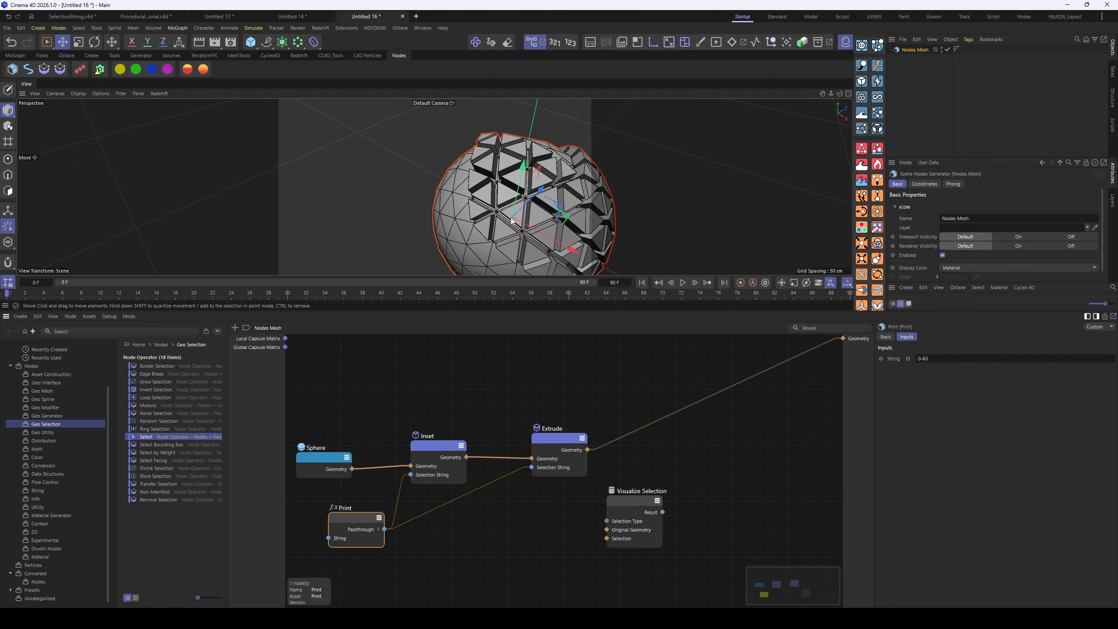
mouse_move(508, 230)
alt+mouse_down()
mouse_move(504, 210)
mouse_move(555, 185)
mouse_move(513, 204)
mouse_move(417, 207)
mouse_move(440, 211)
mouse_move(458, 247)
alt+mouse_up()
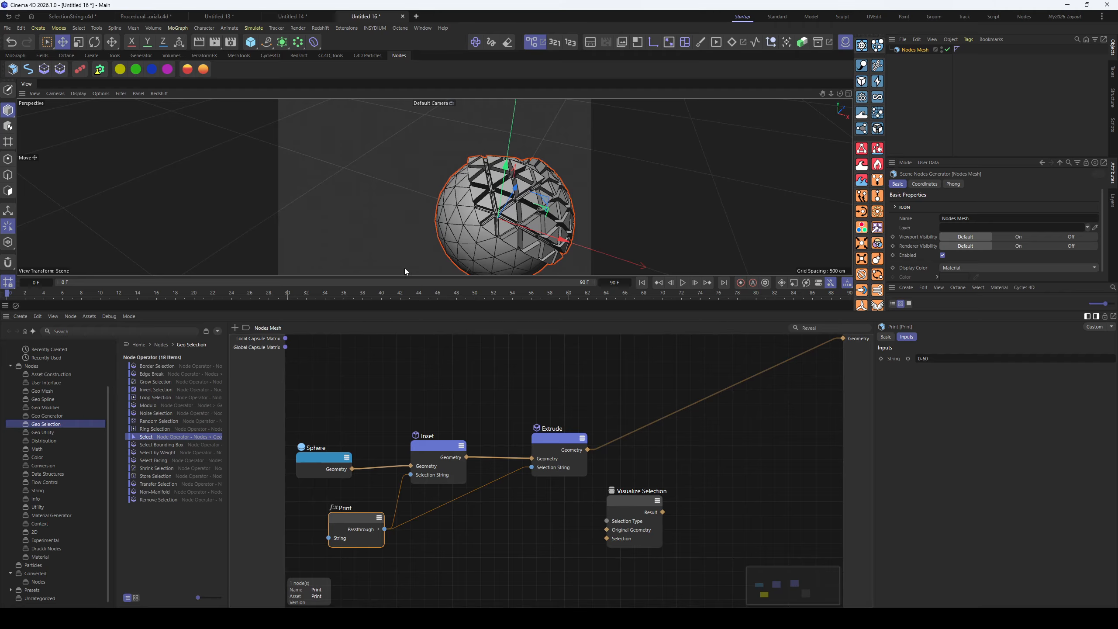
double_click(918, 360)
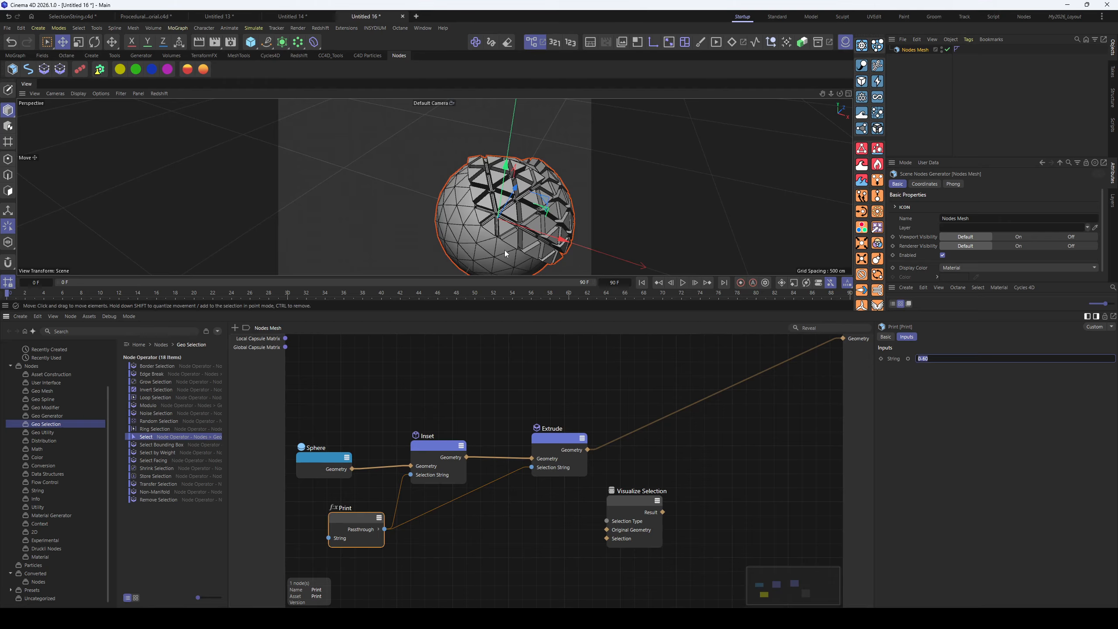
Disconnect the Print node from the Extrude and Inset selection strings and delete it
click(517, 473)
key(Delete)
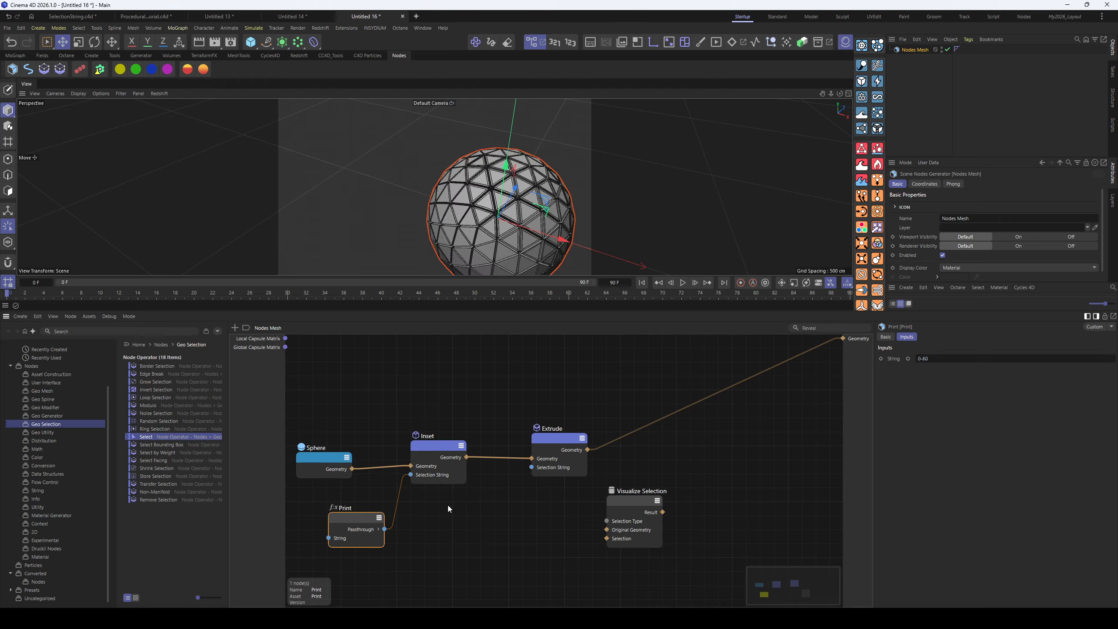
drag(404, 483, 397, 499)
drag(356, 525, 394, 534)
key(Delete)
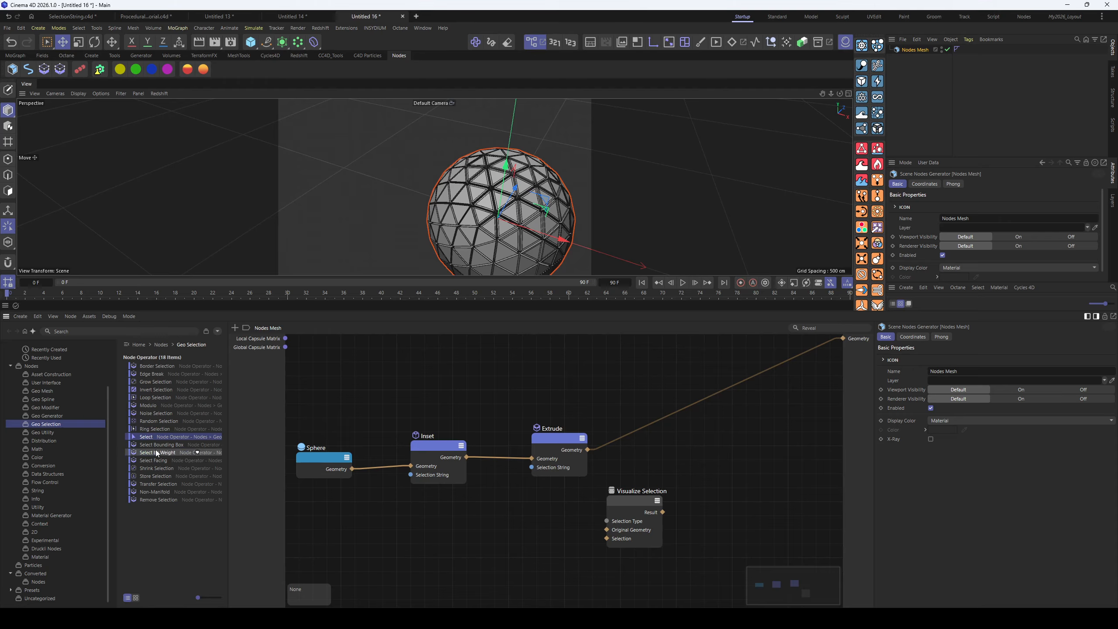
Insert a Random Selection node between Sphere and Inset, spacing out the Inset and Extrude nodes
drag(431, 447, 476, 457)
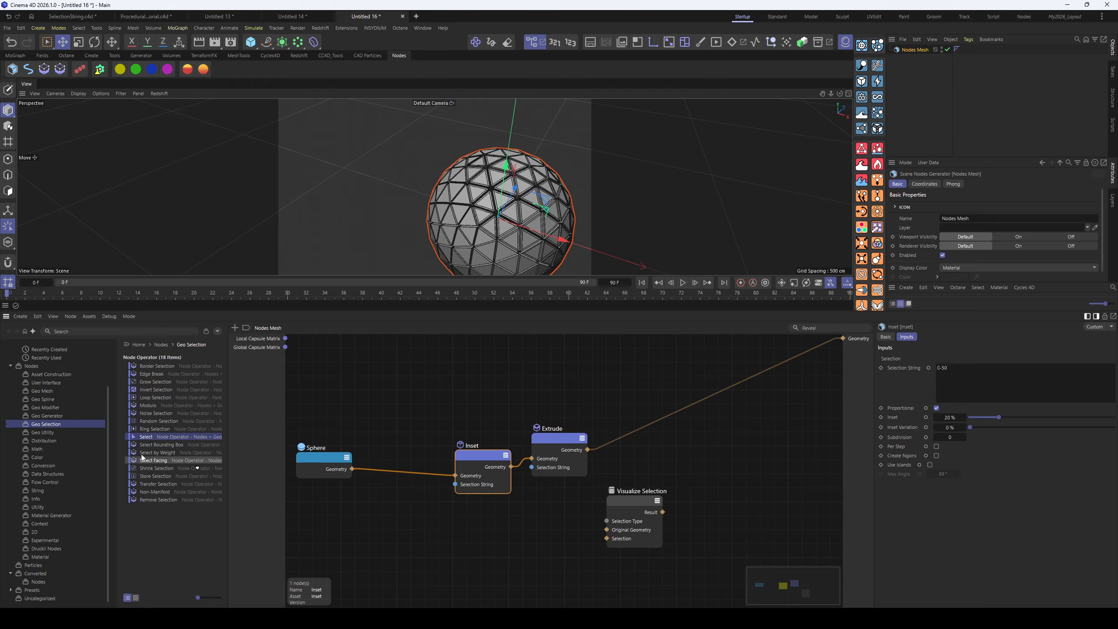
drag(159, 421, 396, 473)
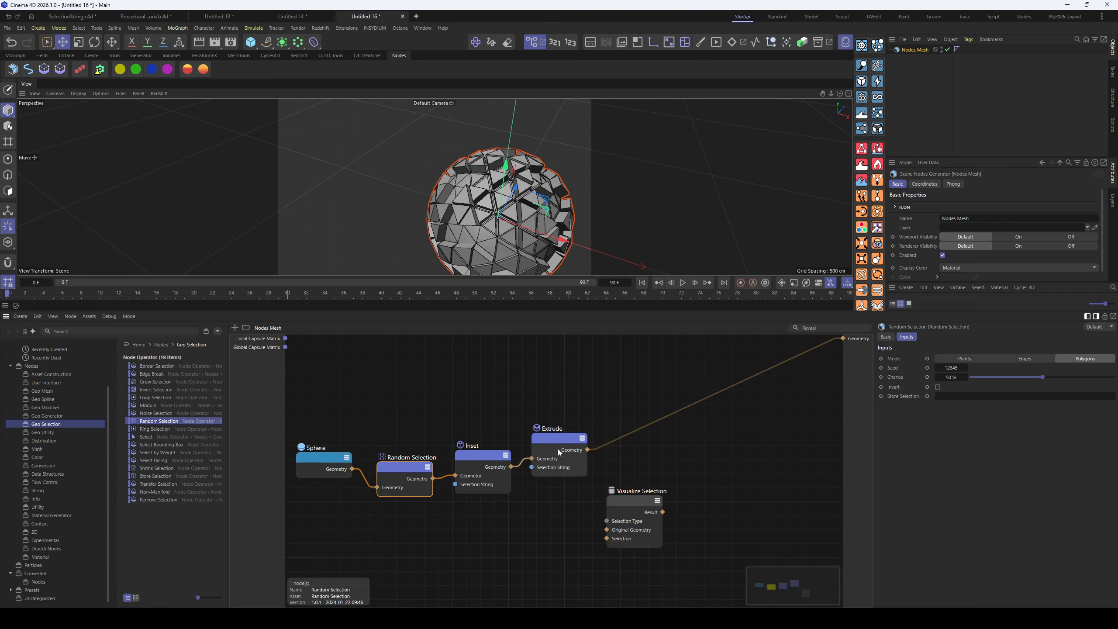
drag(559, 452, 579, 447)
drag(477, 448, 491, 448)
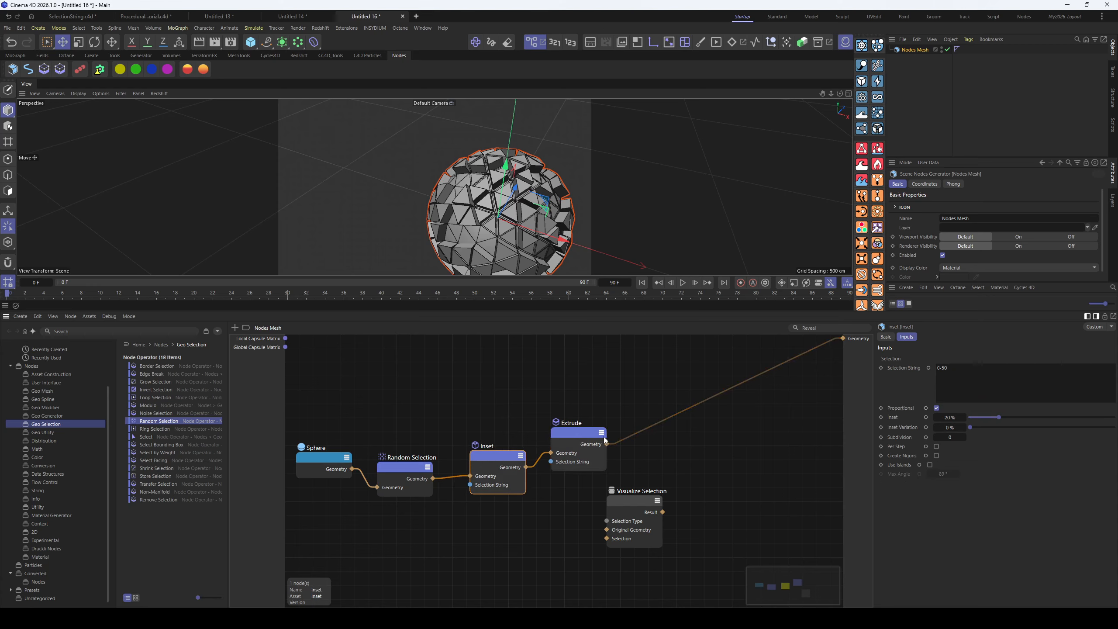
Set the Inset node's Selection String to default and inspect the randomly inset and extruded polygons
drag(956, 368, 907, 367)
text(default)
click(560, 376)
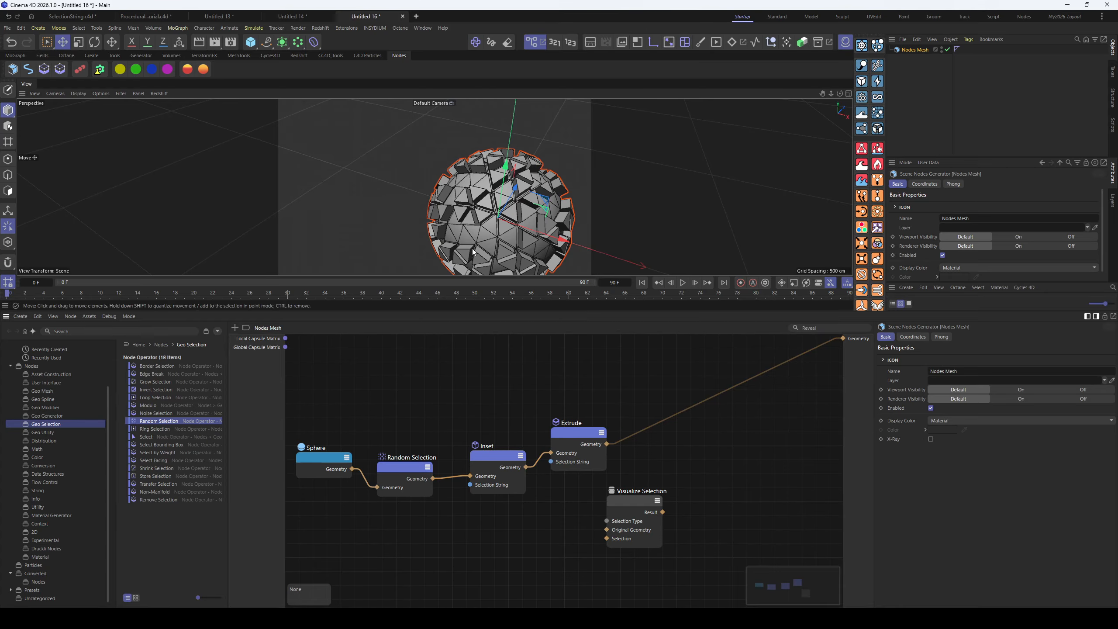
scroll(596, 204, up, 5)
scroll(570, 195, down, 5)
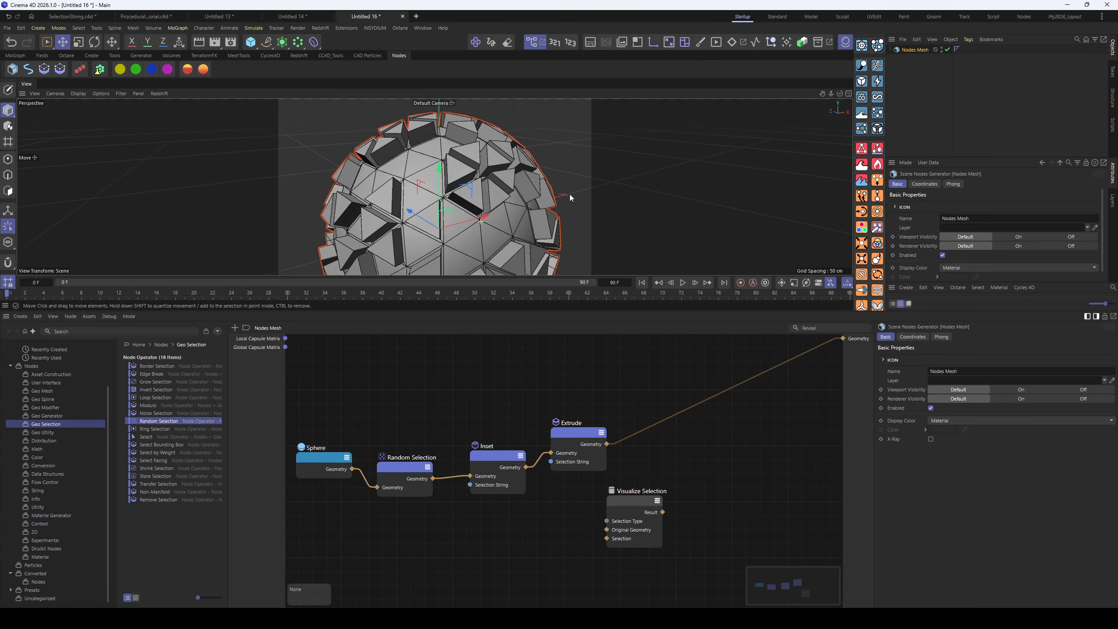
alt+drag(556, 237, 441, 189)
Spread out the chain and insert a duplicate of the Inset node between Extrude and the Geometry output
drag(400, 469, 399, 458)
drag(482, 457, 493, 456)
drag(557, 439, 574, 435)
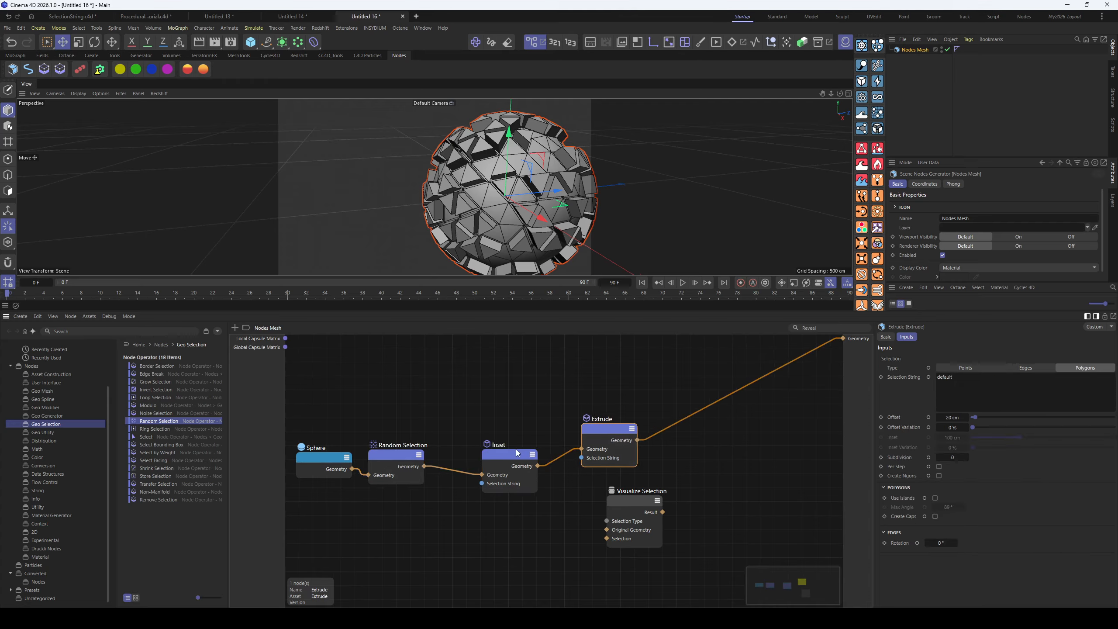
ctrl+drag(512, 455, 704, 451)
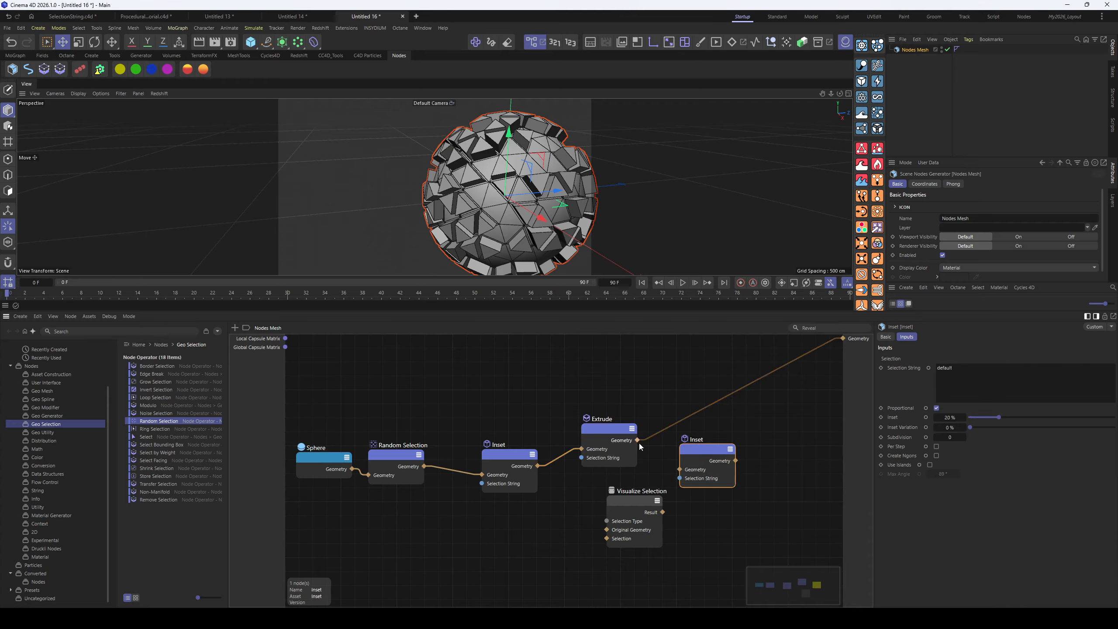
drag(638, 440, 842, 339)
scroll(529, 194, up, 5)
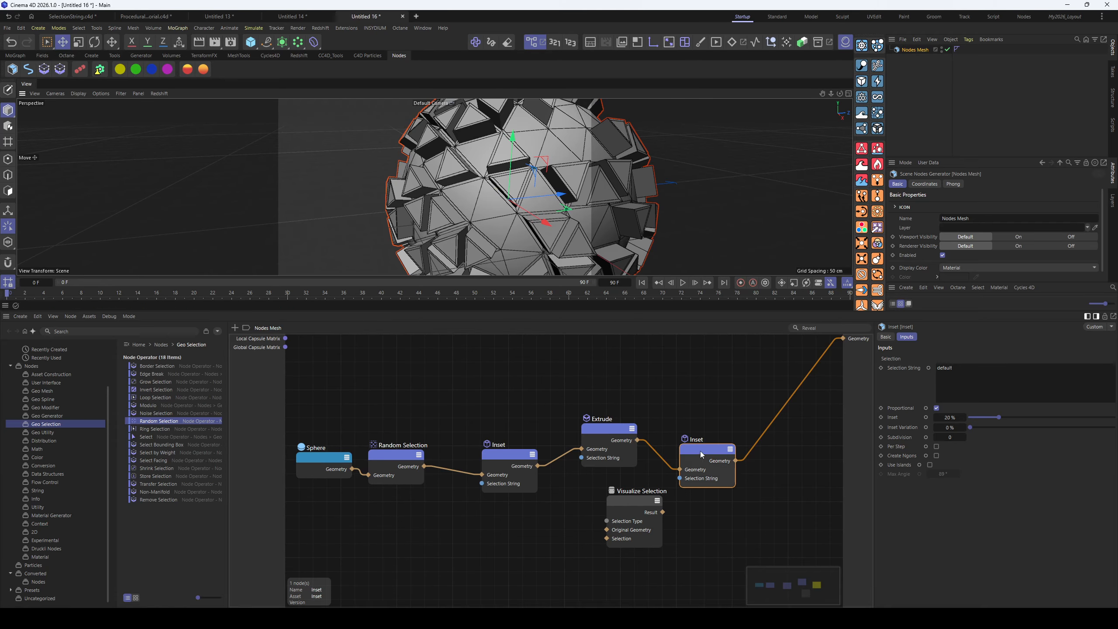
Insert a duplicate of the Extrude node between the second Inset and the Geometry output
ctrl+drag(610, 429, 712, 474)
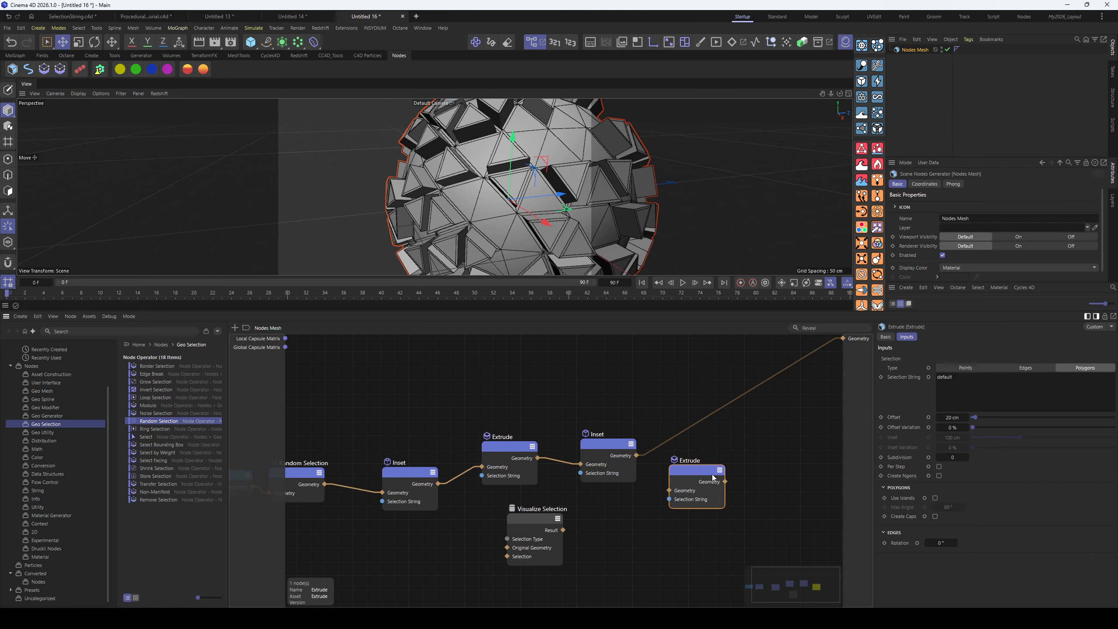
drag(641, 458, 843, 338)
alt+drag(506, 198, 531, 240)
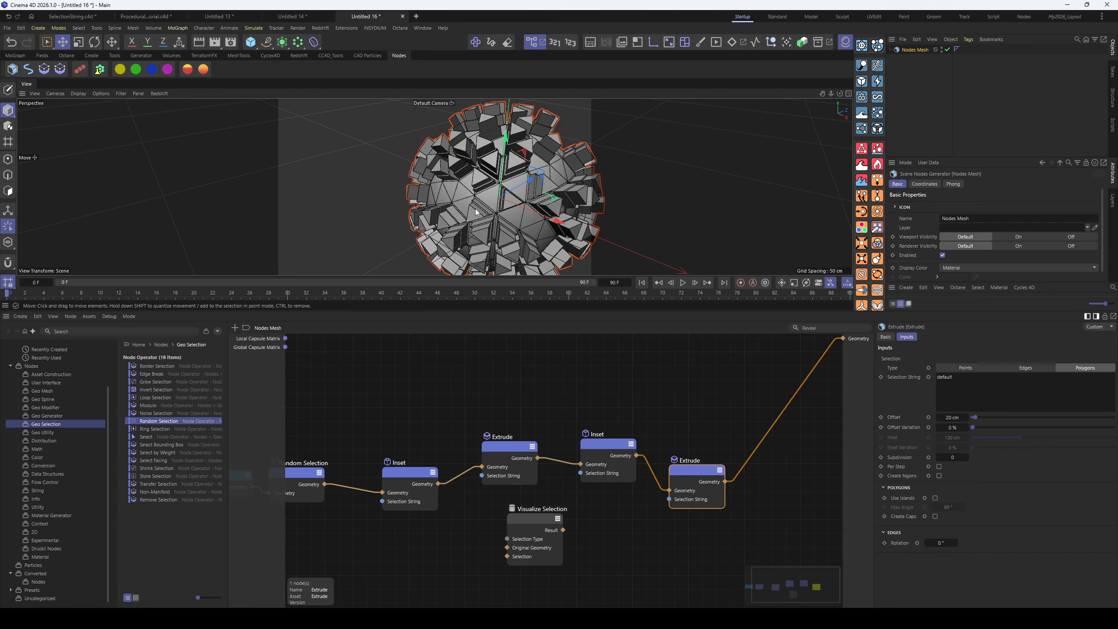
scroll(476, 208, down, 3)
Align the first Inset, Sphere and Random Selection nodes into a tidy row and select Random Selection
middle_drag(405, 502, 476, 506)
drag(465, 479, 460, 448)
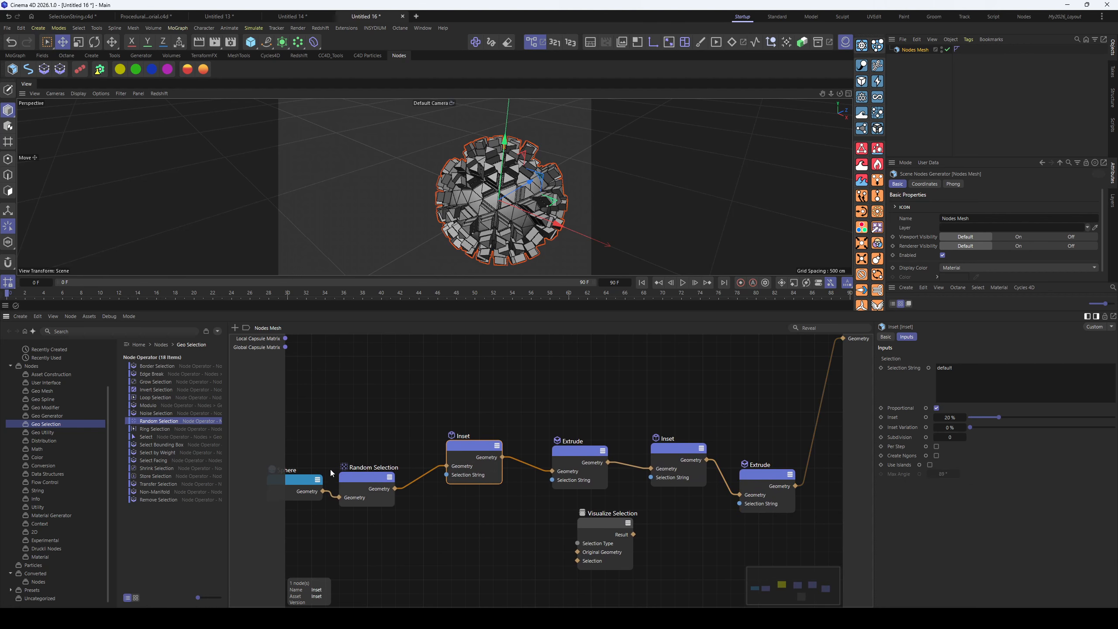
drag(306, 440, 400, 454)
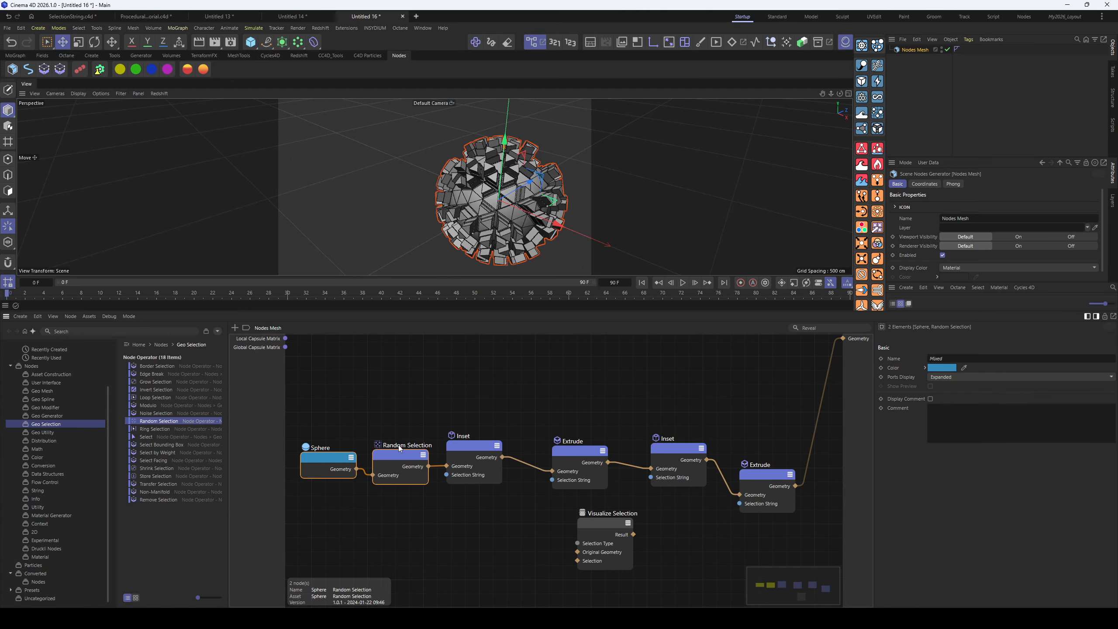
click(393, 412)
click(402, 460)
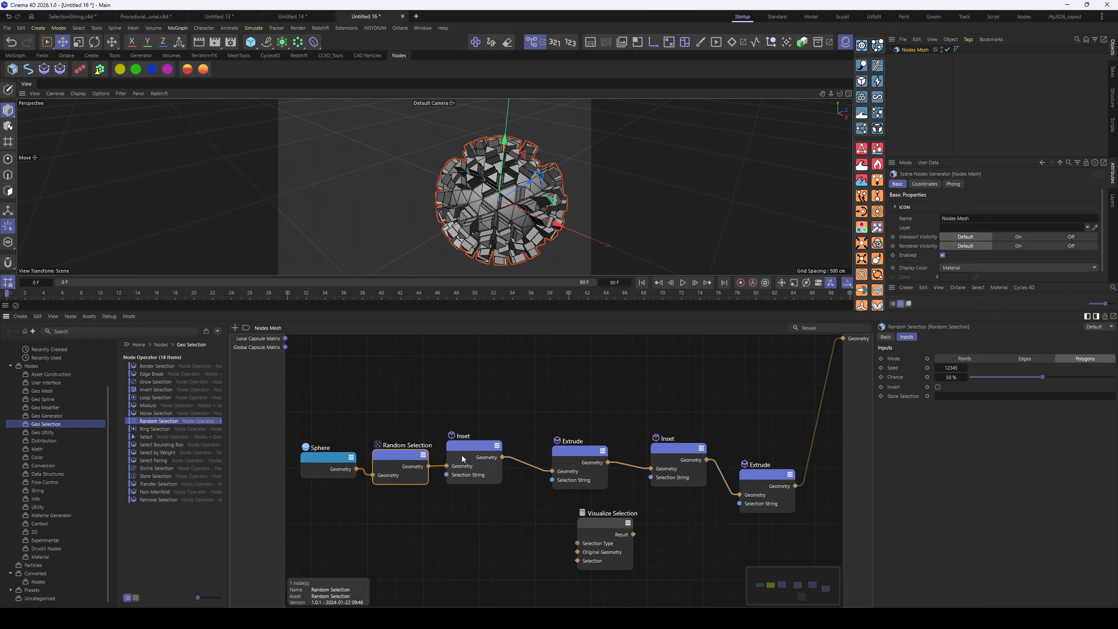
Review the first Inset's selection string and tidy the layout, raising the last Extrude and moving Visualize Selection farther below the chain
drag(462, 456, 468, 466)
drag(952, 368, 913, 369)
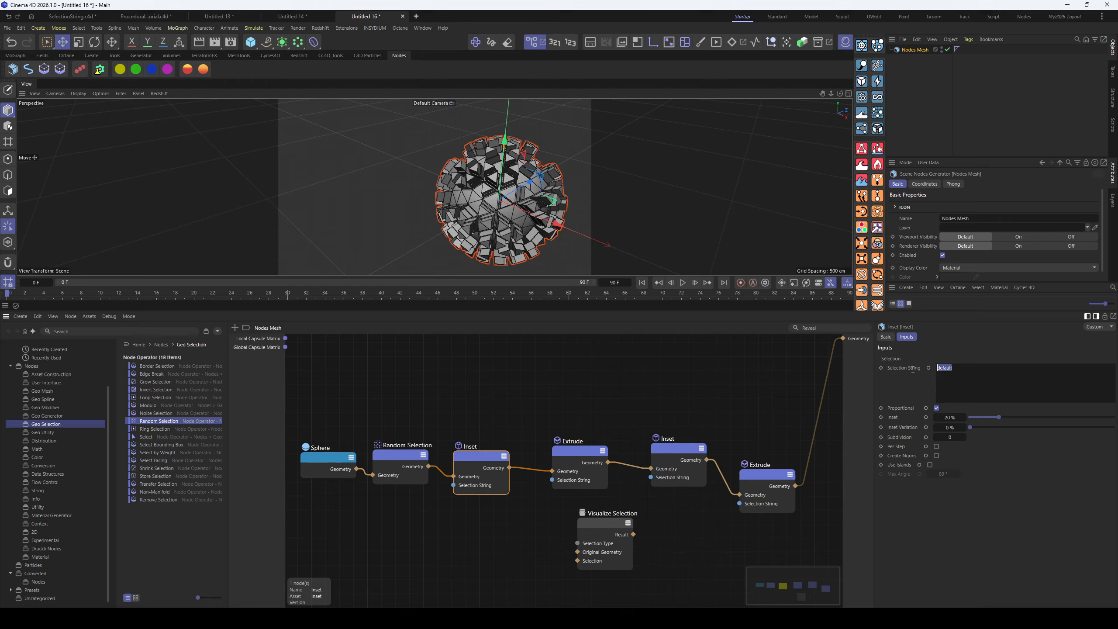
drag(479, 458, 487, 460)
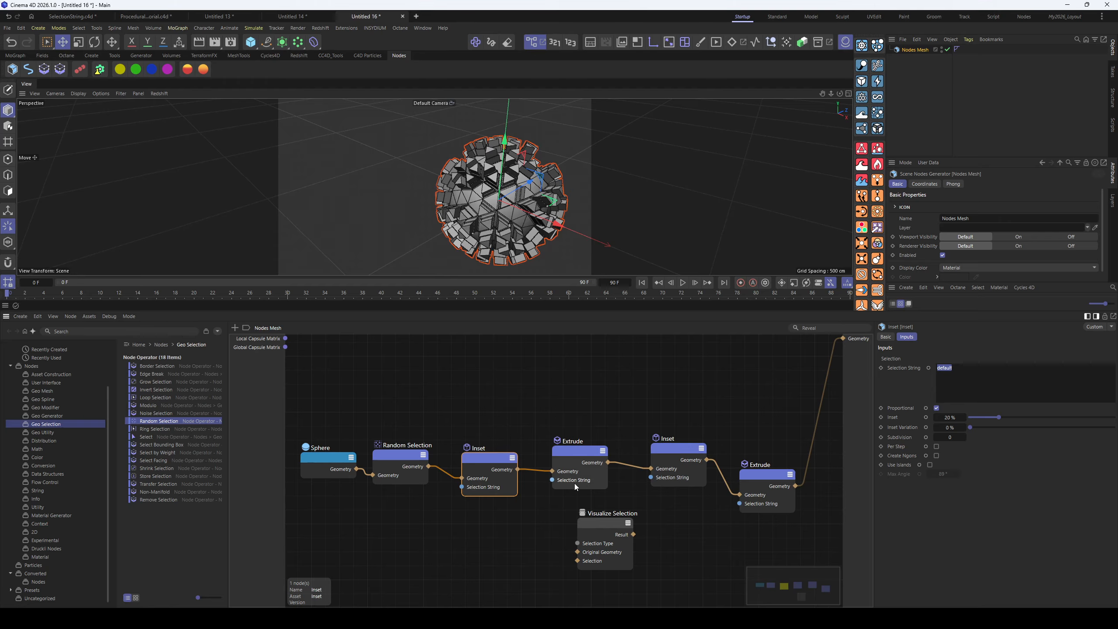
drag(757, 477, 757, 458)
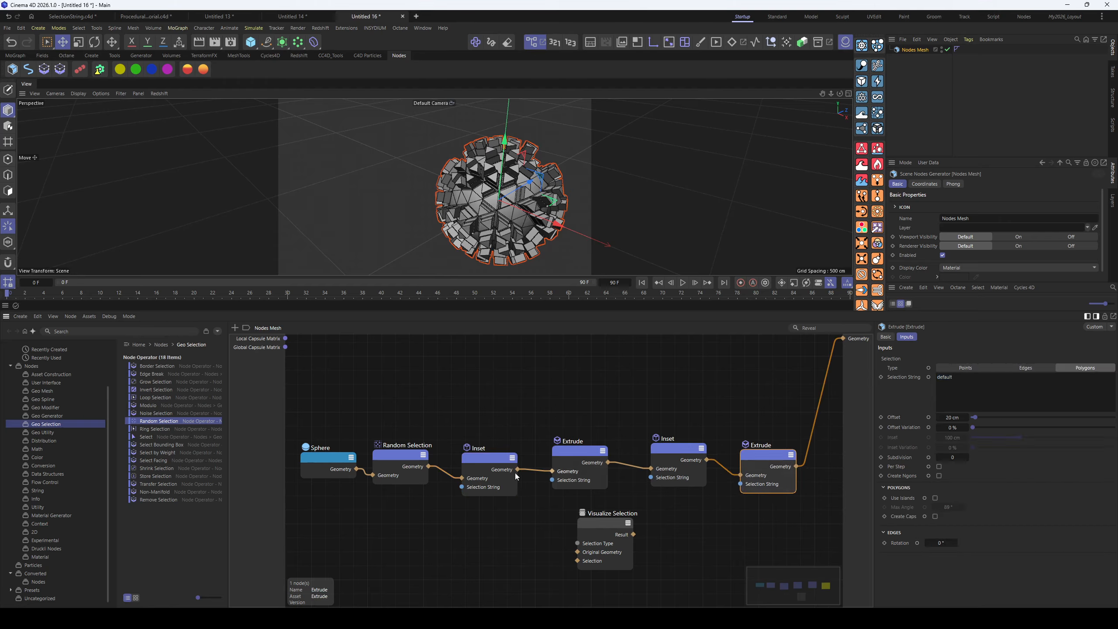
drag(598, 525, 564, 542)
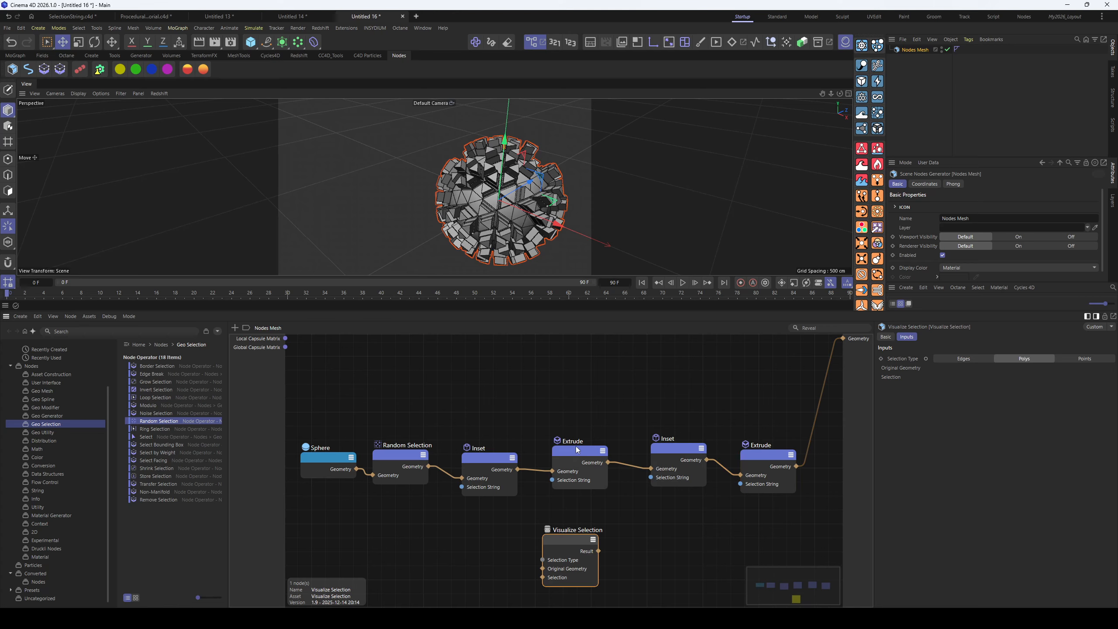
Delete the Random Selection node and insert a fresh one between Sphere and the first Inset
click(395, 454)
key(Delete)
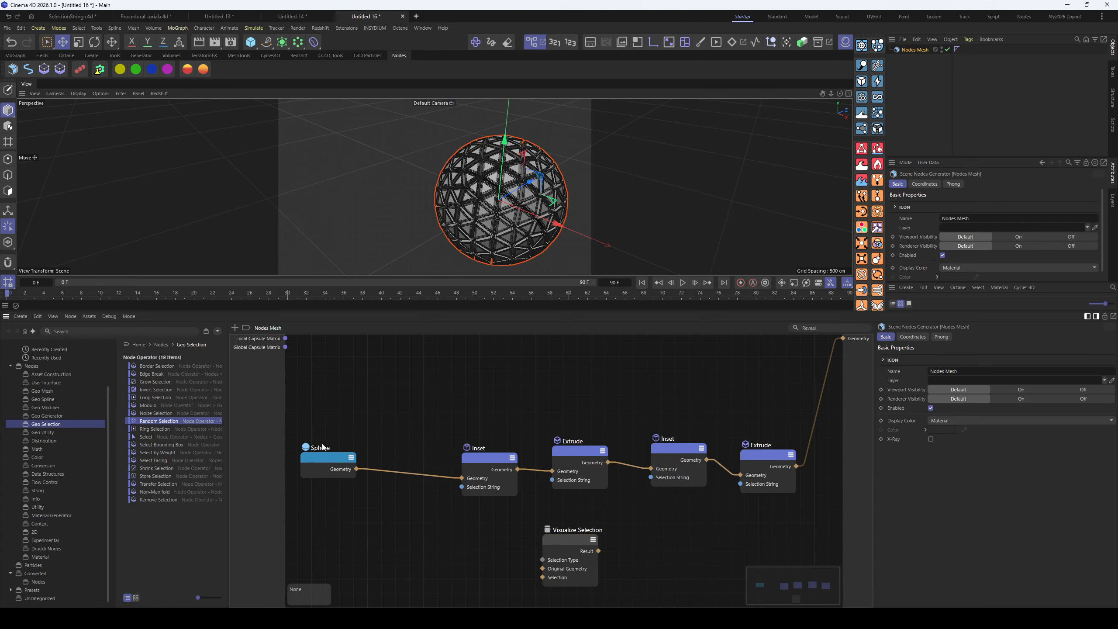
drag(335, 466, 335, 476)
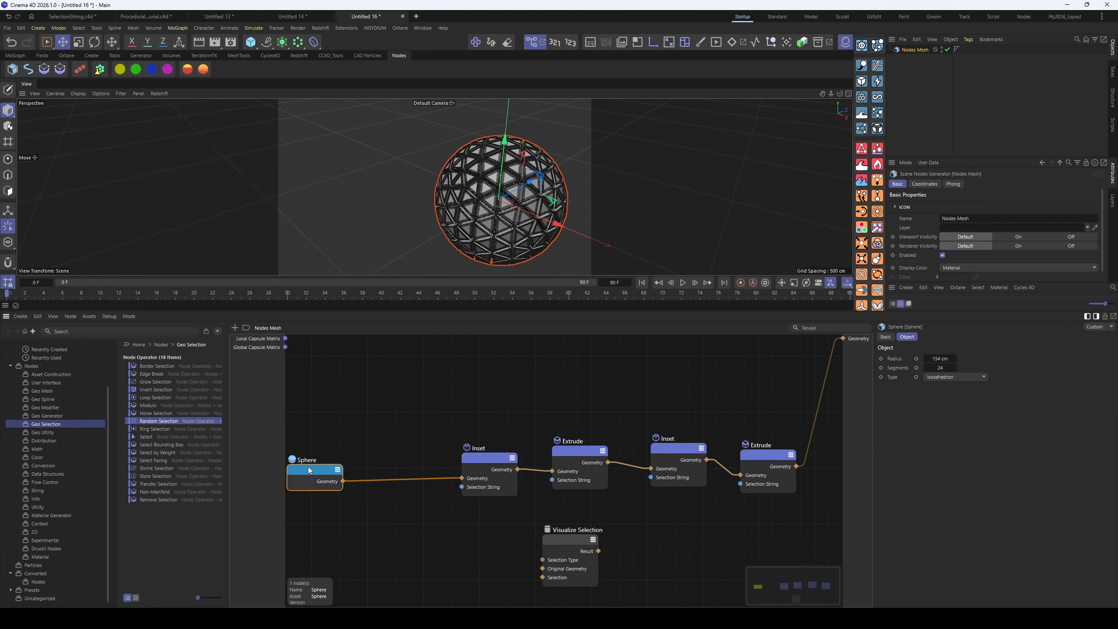
drag(158, 421, 377, 461)
middle_drag(486, 470, 468, 453)
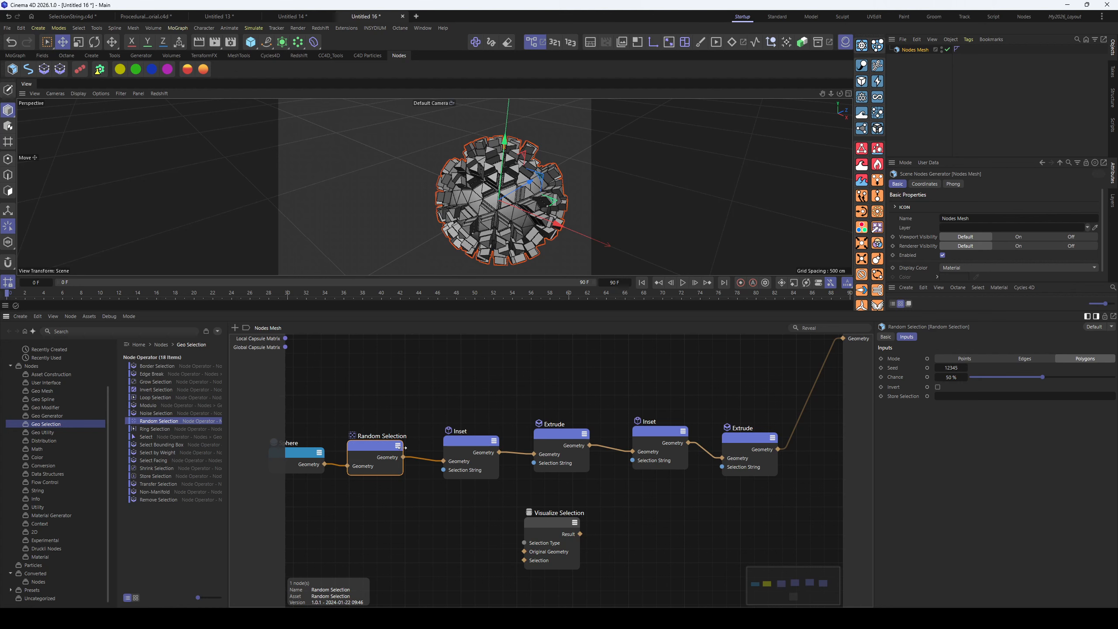
Set Random Selection's Store Selection name to rando and move Visualize Selection farther along below the chain
click(977, 397)
text(rando)
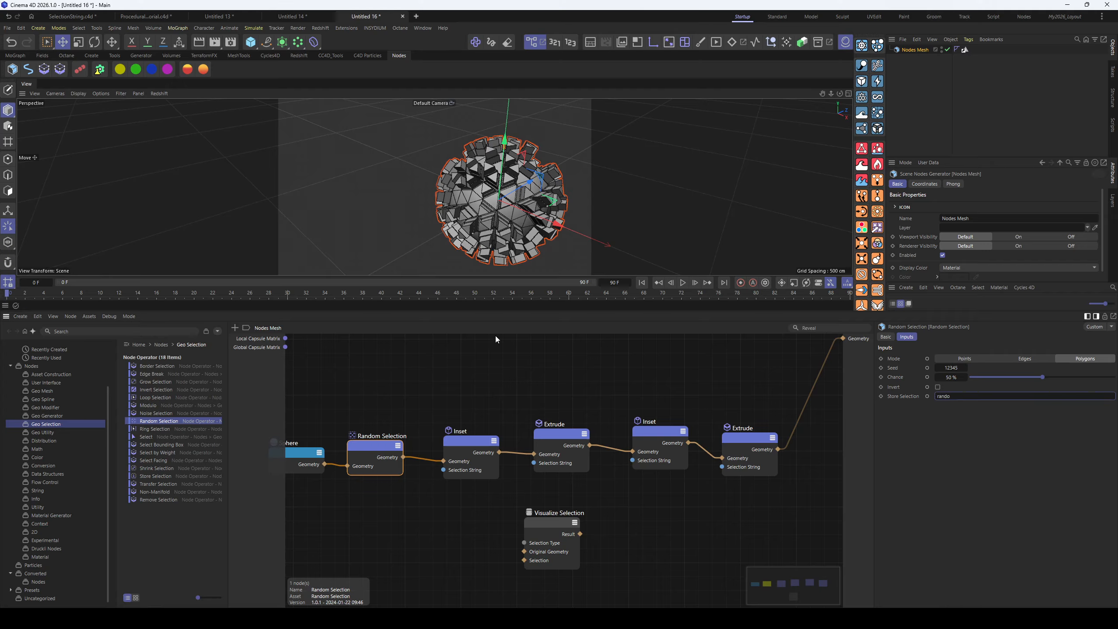
drag(538, 521, 612, 538)
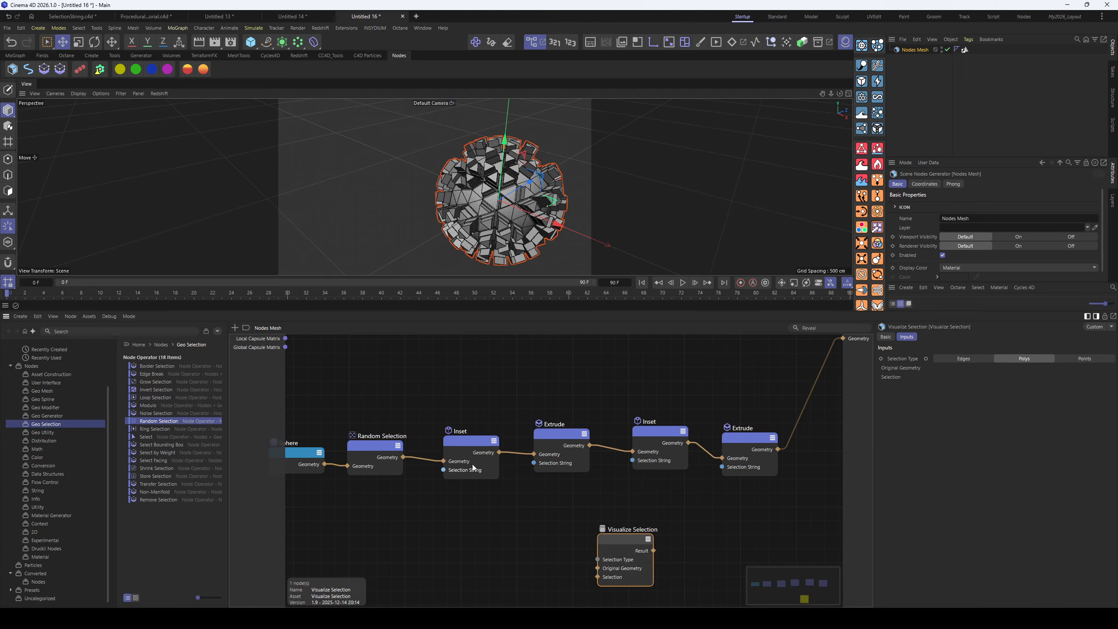
Make room after the first Inset and insert a Select node between it and the first Extrude
drag(466, 442, 444, 445)
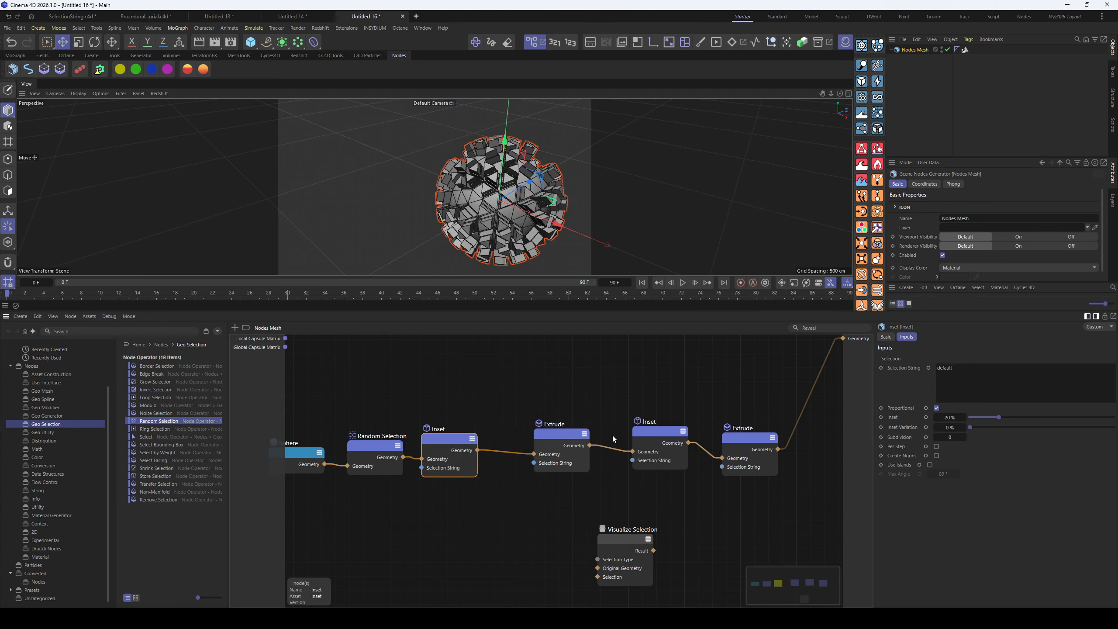
drag(552, 400, 819, 484)
drag(552, 432, 606, 427)
click(523, 416)
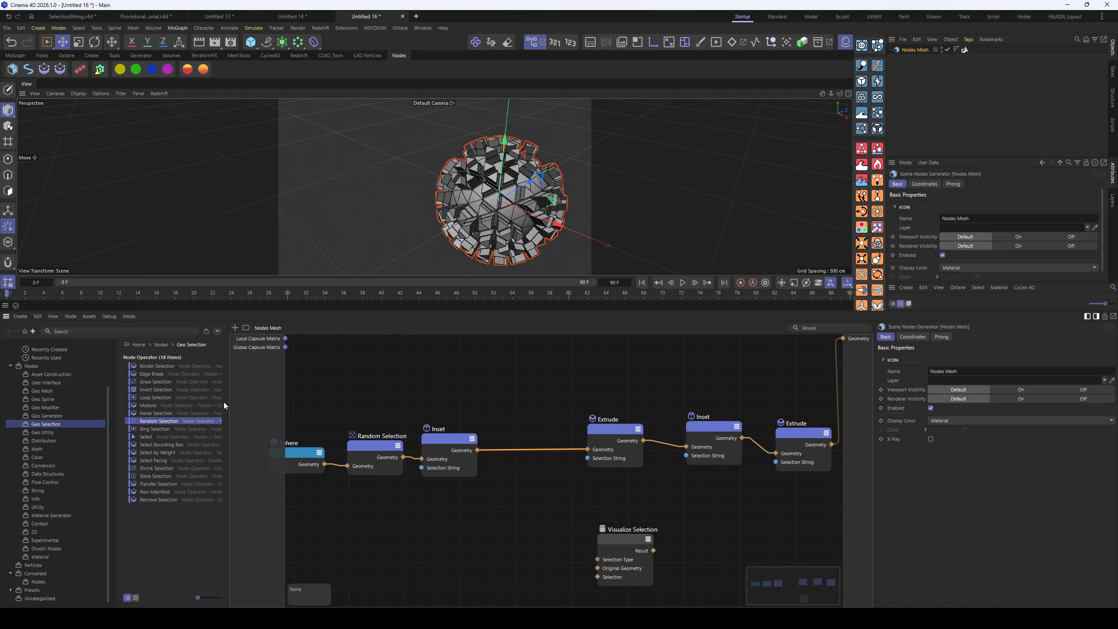
drag(146, 437, 523, 451)
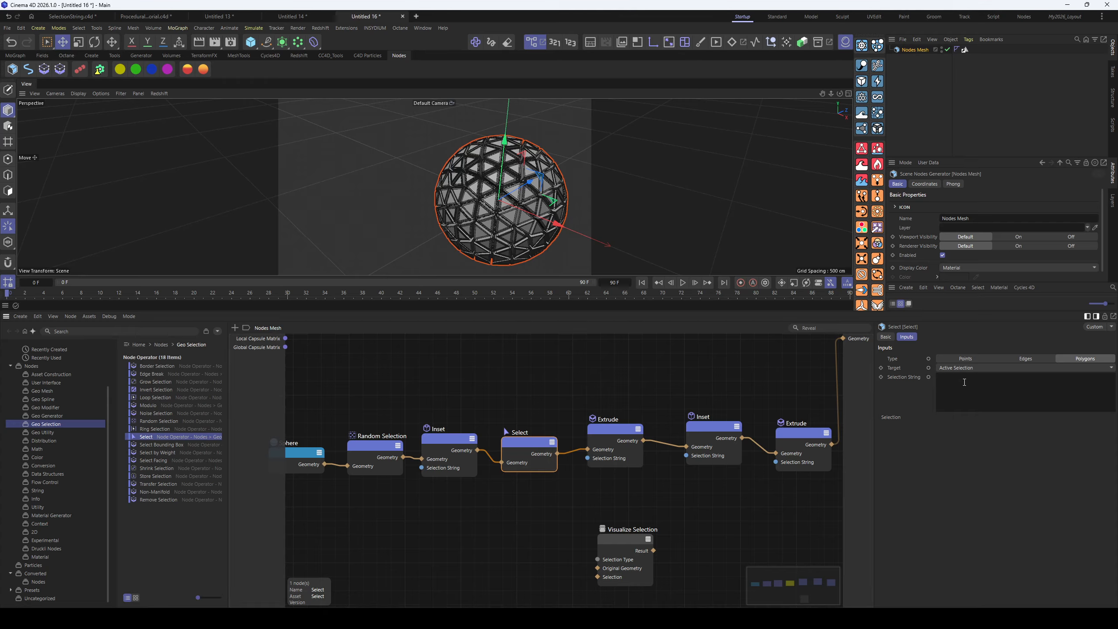
Set the Select node's Selection String to all, inspect the sphere, and select the first Extrude node
text(all)
drag(487, 512, 509, 523)
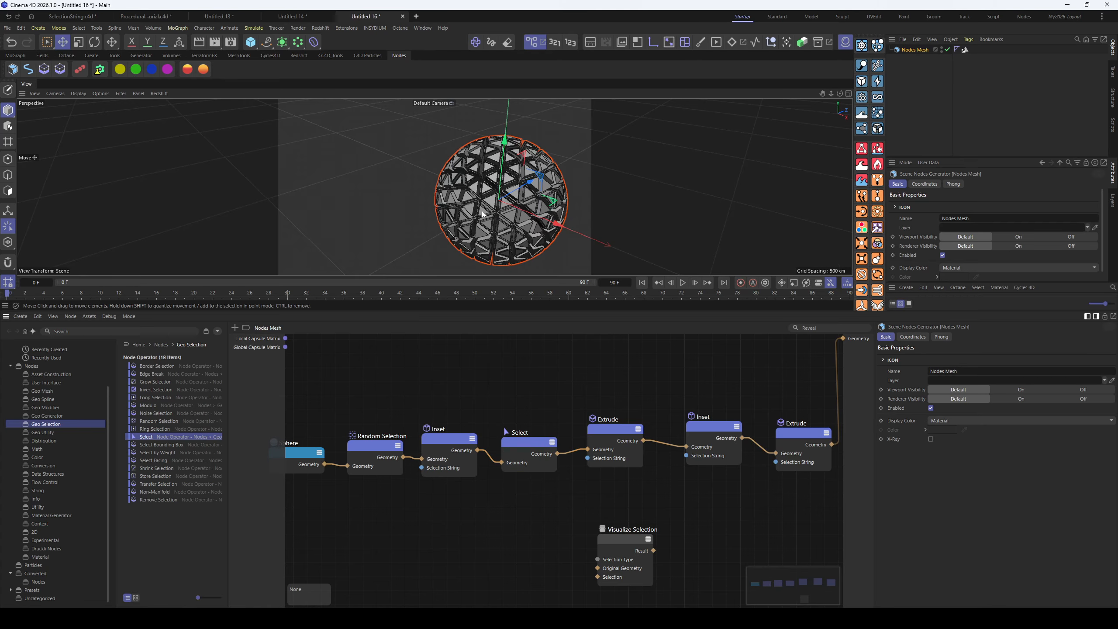
alt+drag(483, 213, 528, 176)
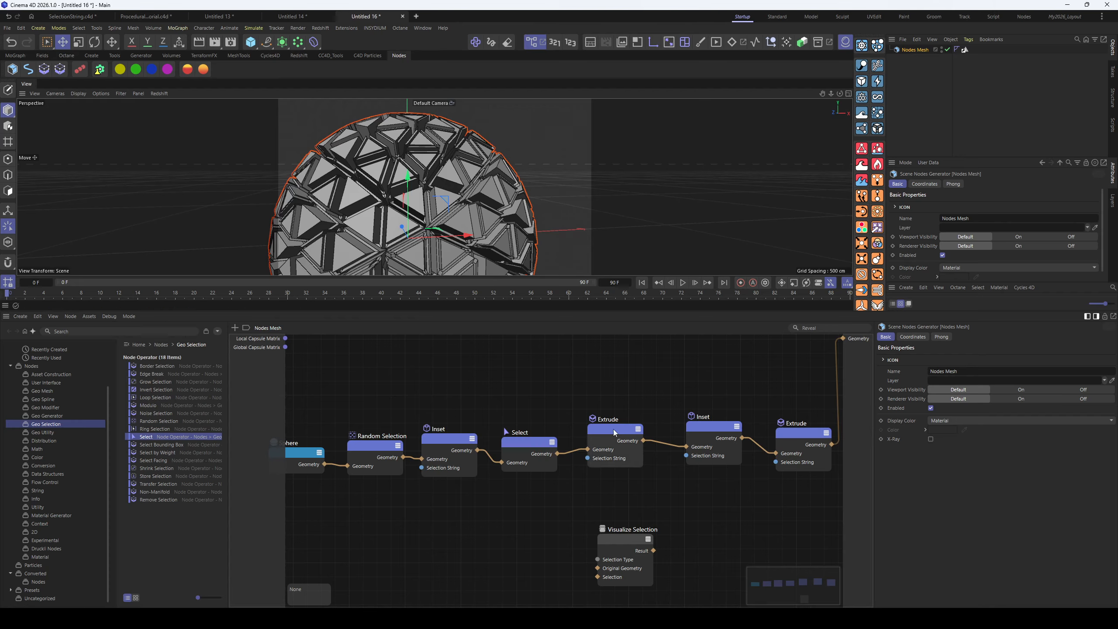
click(632, 439)
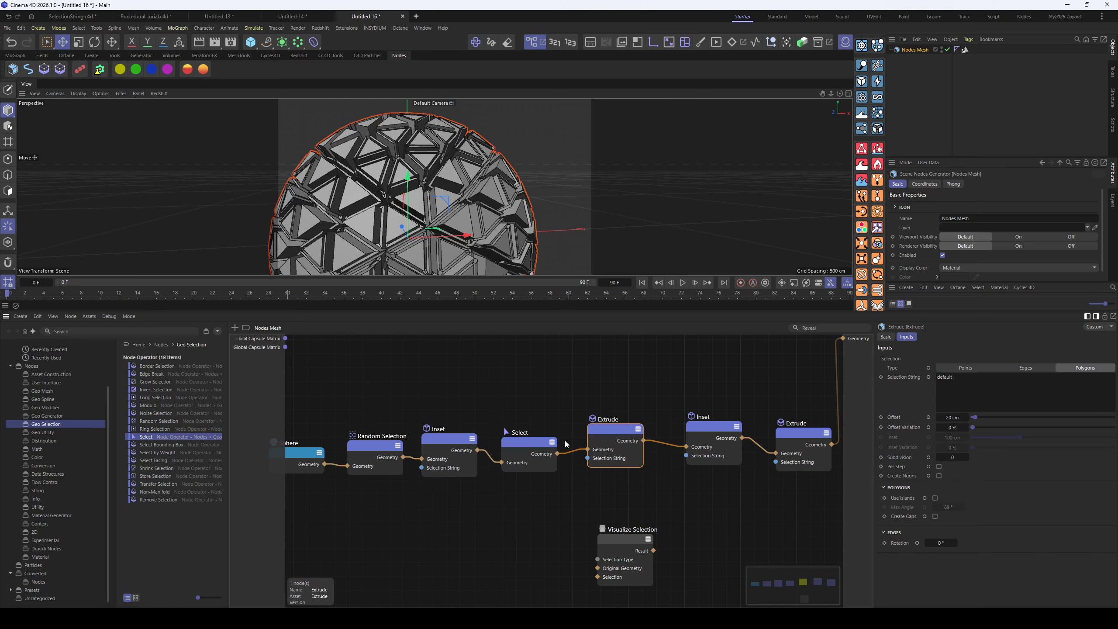
Set the first Extrude node's Selection String to rando and inspect the sphere
scroll(484, 443, down, 5)
click(370, 470)
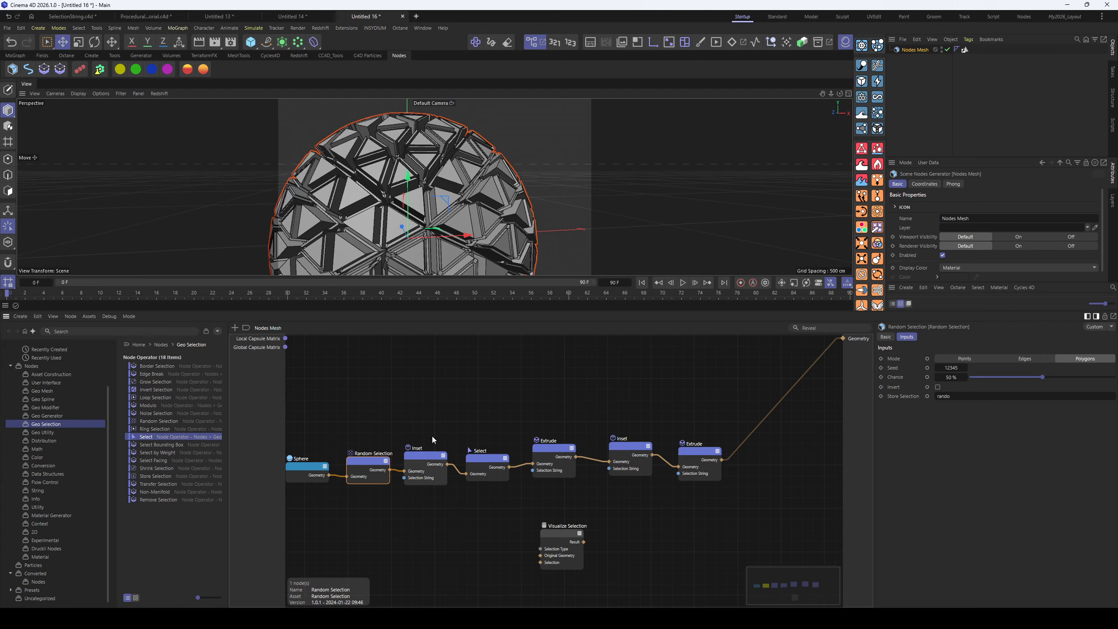
click(555, 452)
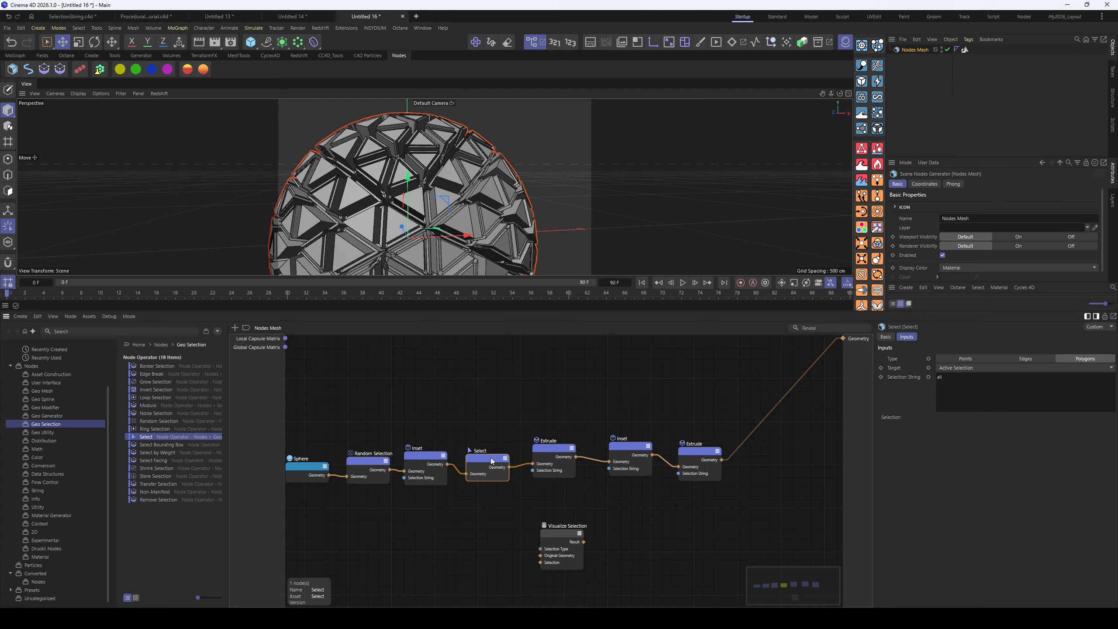
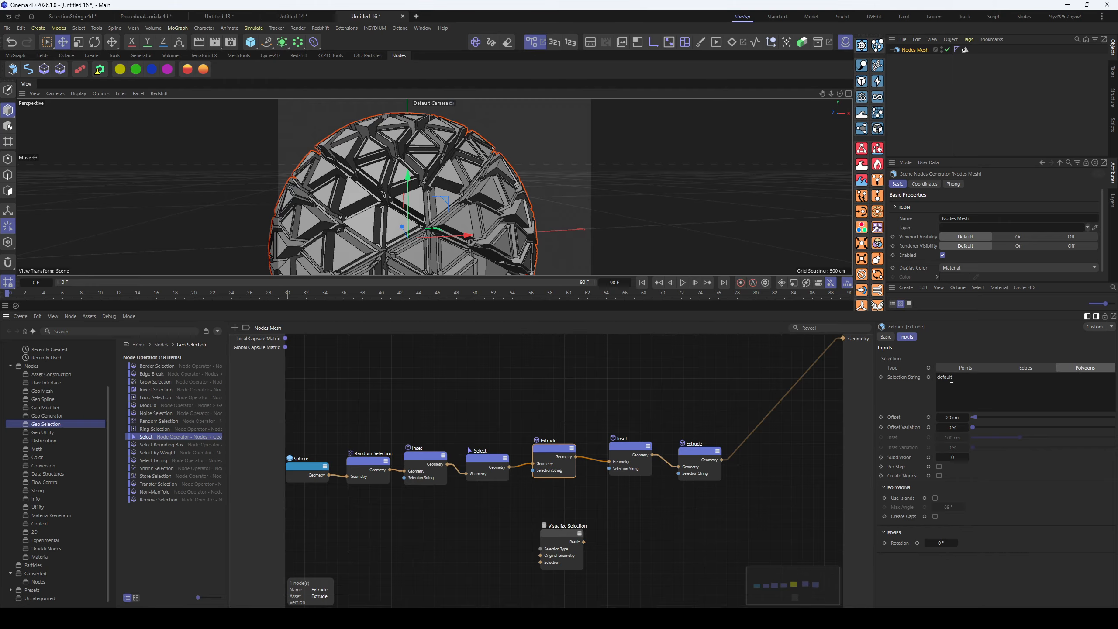
double_click(972, 376)
text(rando)
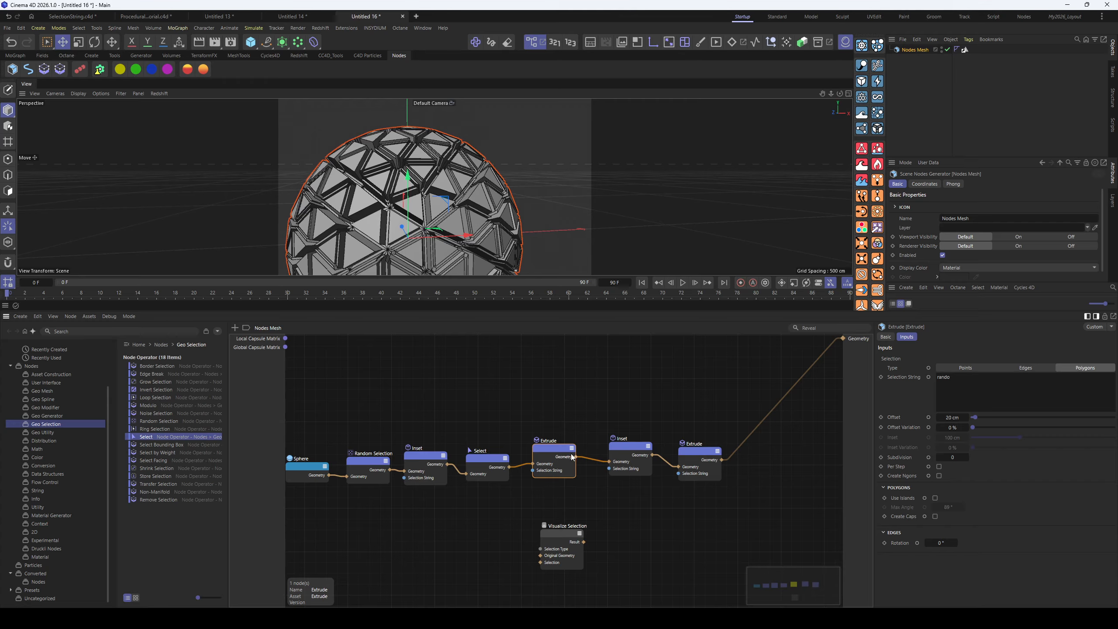
alt+drag(399, 236, 348, 221)
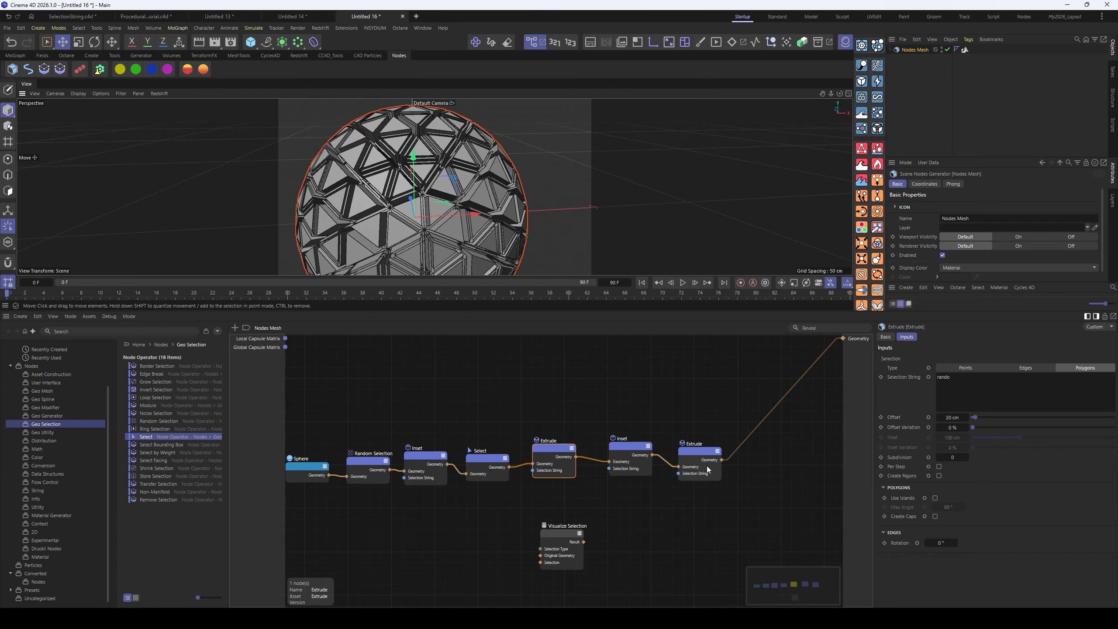
Move the second Inset and Extrude aside and route the first Extrude directly to the graph's geometry output
drag(690, 448, 707, 454)
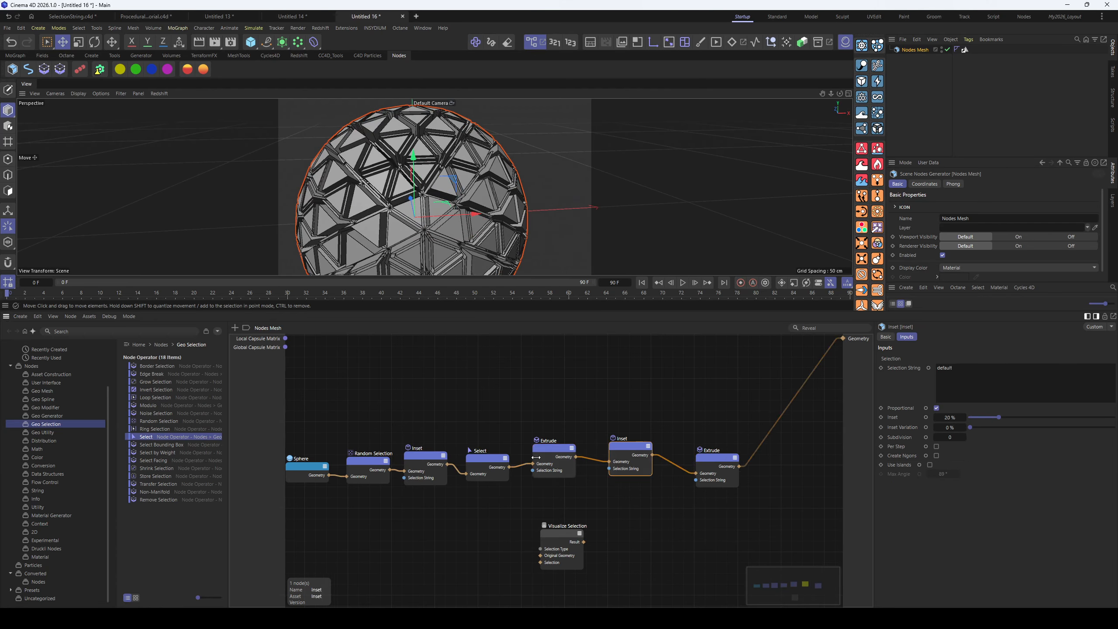
drag(628, 449, 661, 505)
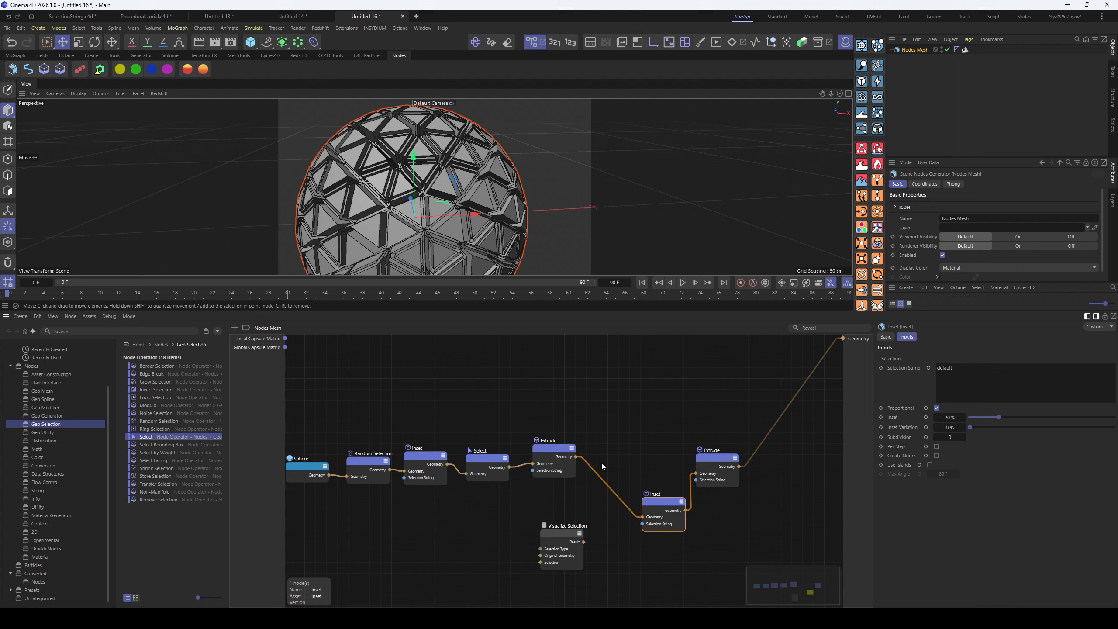
ctrl+shift+click(550, 446)
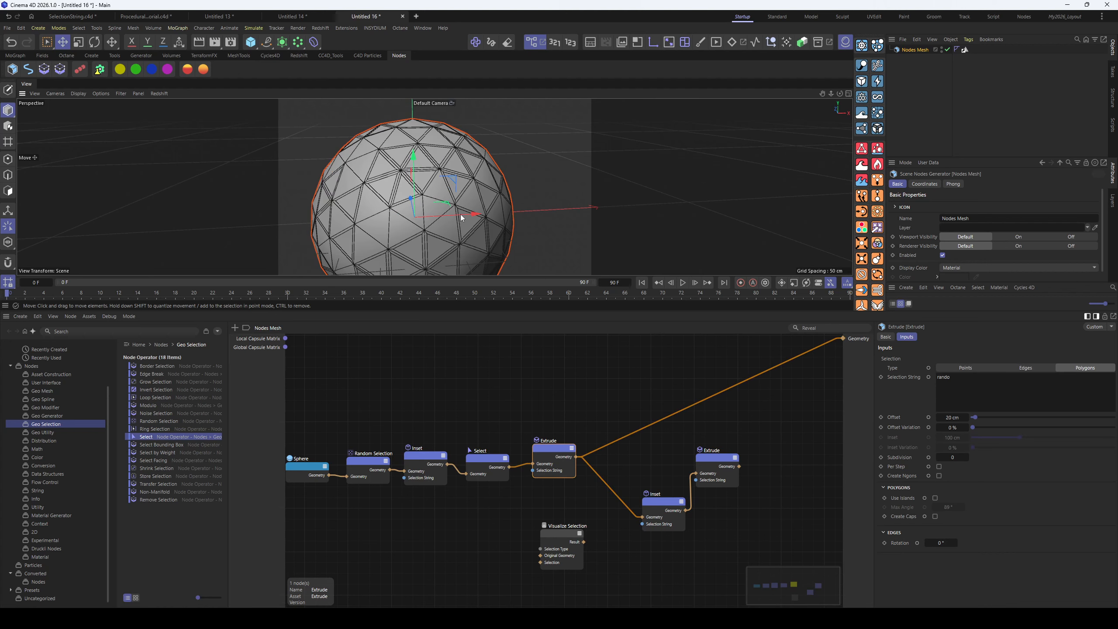
scroll(460, 214, down, 3)
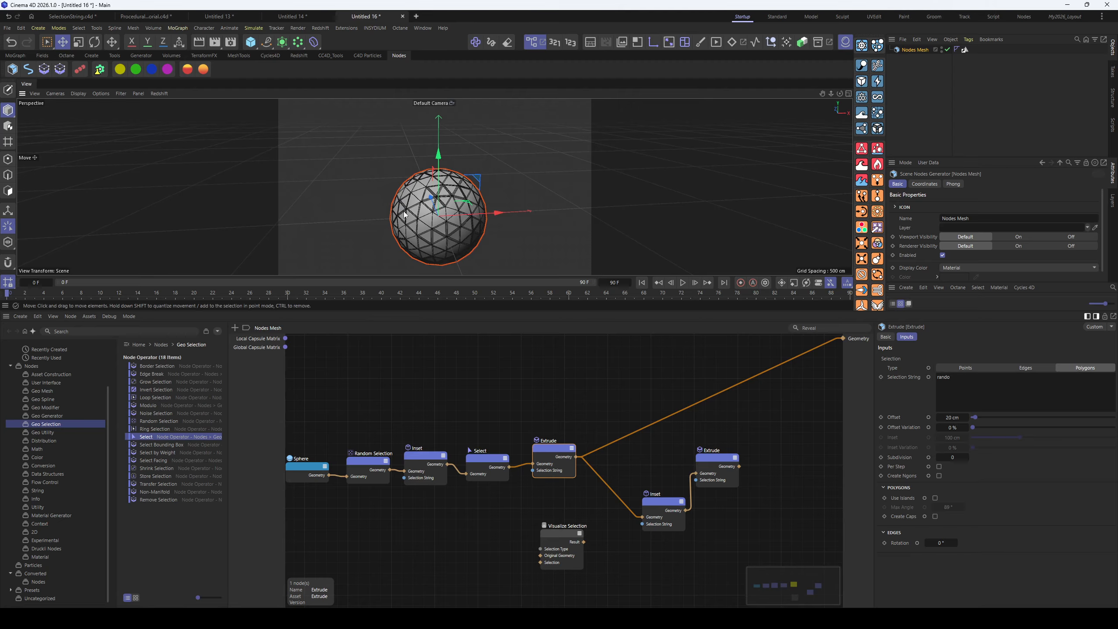
alt+drag(404, 212, 494, 243)
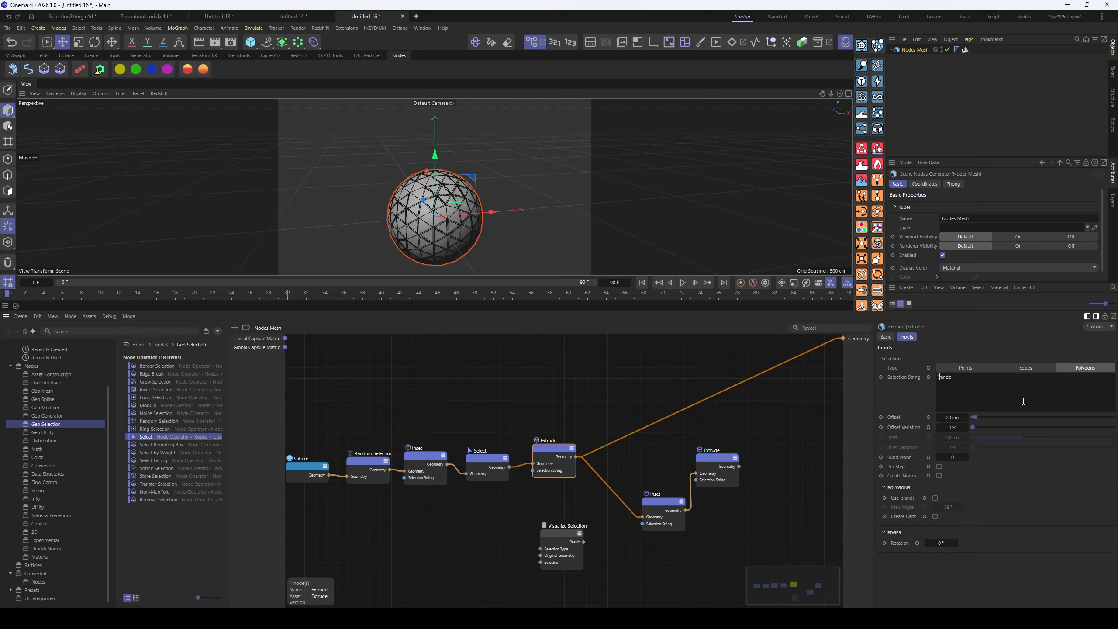
Enclose the first Extrude's Selection String in quotation marks as "rando" and inspect the sphere
key(Right)
key(Right)
key(Right)
text(")
click(917, 400)
scroll(422, 227, up, 3)
mouse_move(453, 219)
alt+mouse_down()
mouse_move(534, 234)
mouse_move(447, 209)
mouse_move(442, 227)
alt+mouse_up()
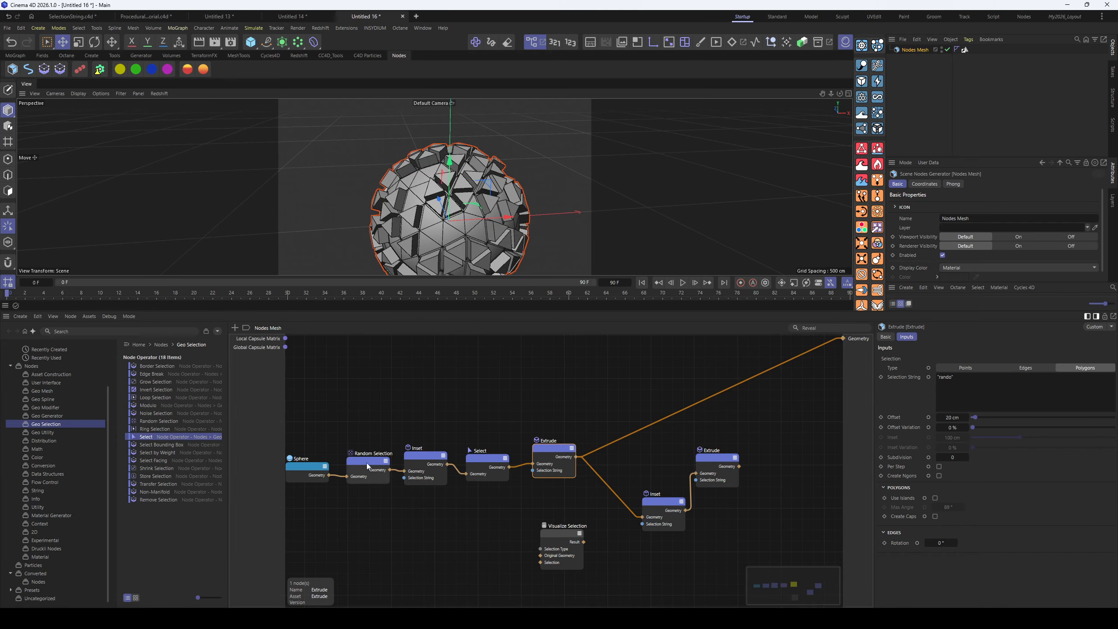
Shift the Inset, Select and Extrude nodes farther along to make room after the Random Selection node
click(379, 471)
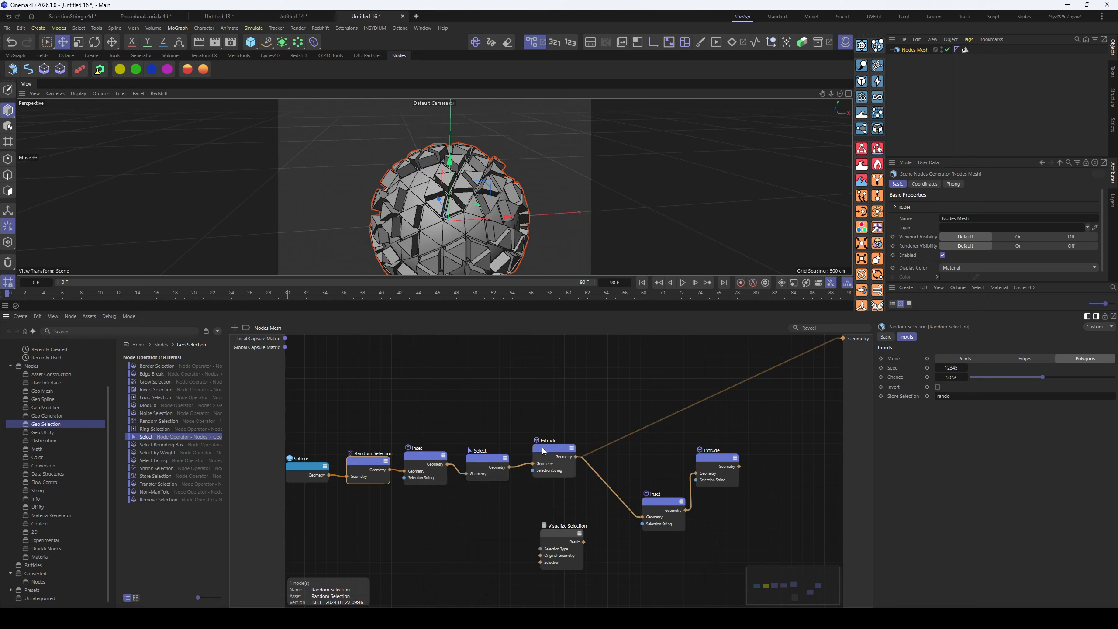
drag(550, 448, 551, 453)
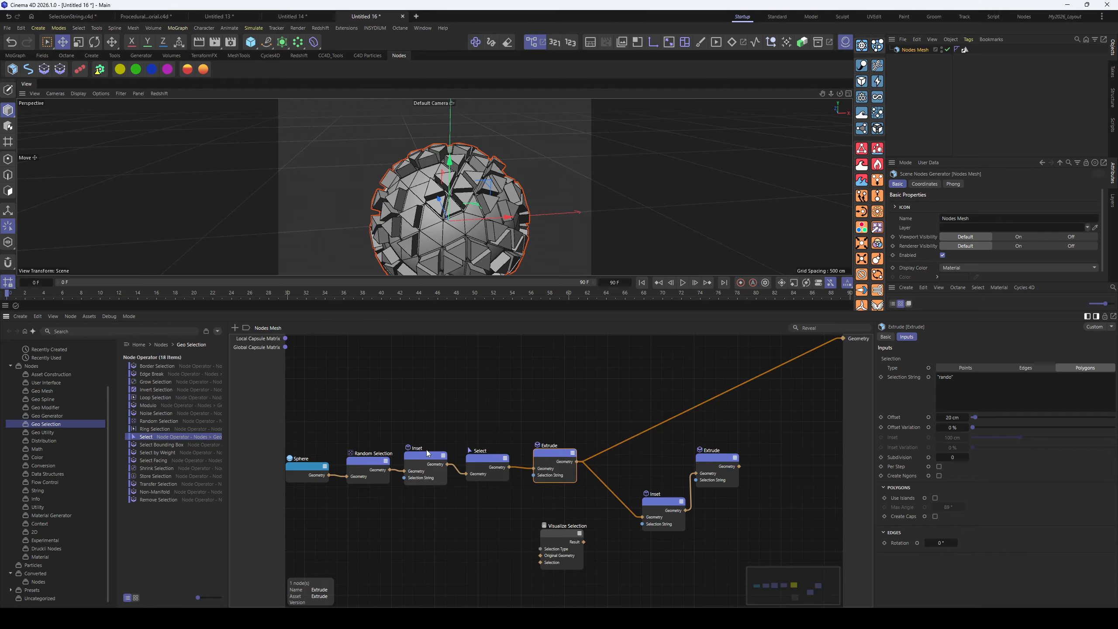
drag(411, 425, 565, 511)
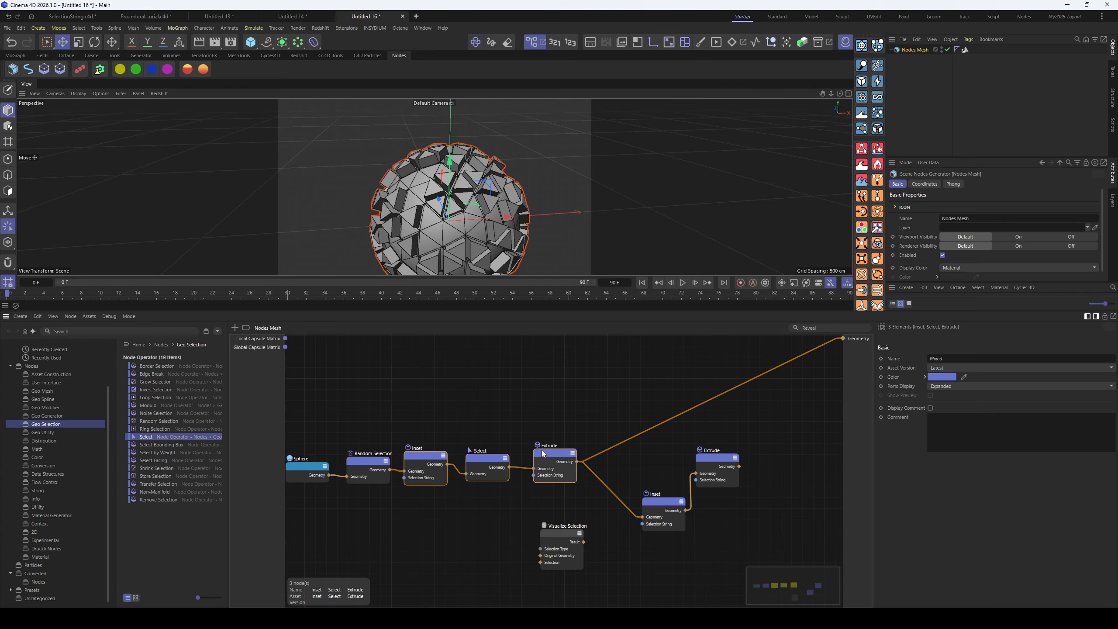
drag(545, 466, 608, 466)
drag(663, 506, 685, 520)
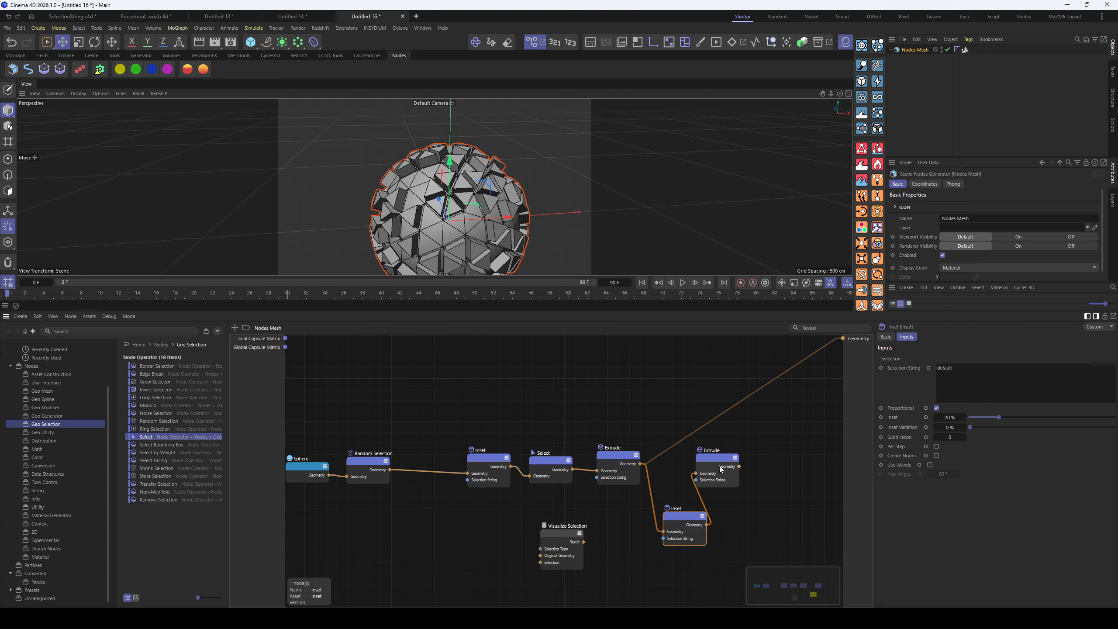
drag(720, 464, 778, 464)
Duplicate the Random Selection node, giving the copy Store Selection name rando2, seed 12349 and Invert enabled
ctrl+drag(371, 462, 414, 419)
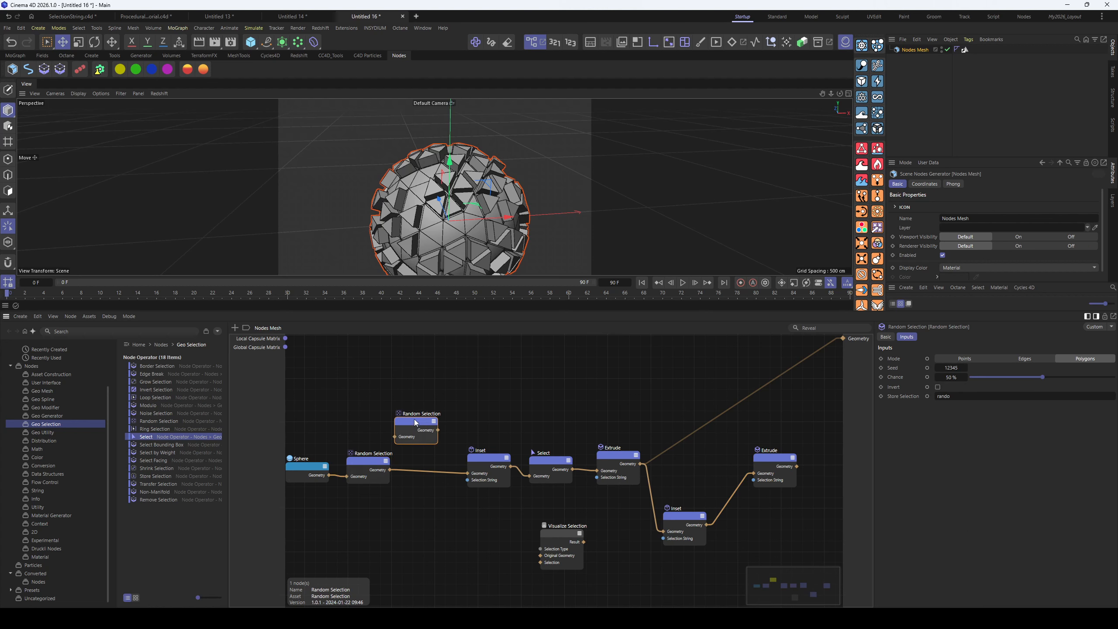
click(996, 397)
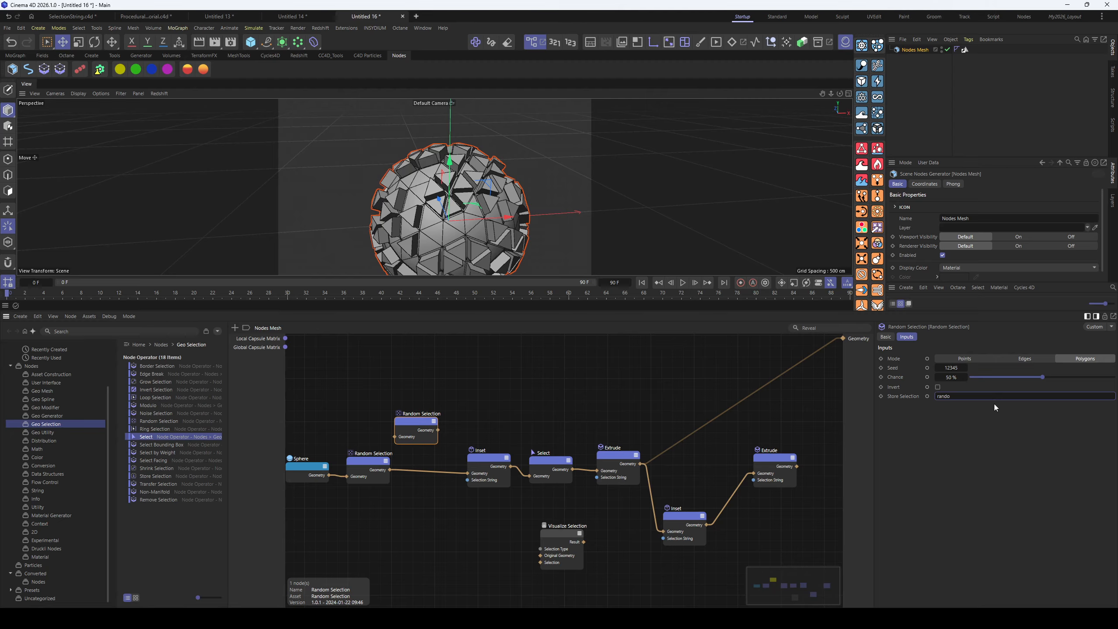
text(2)
click(938, 387)
Wire the duplicated Random Selection between the original Random Selection and the first Inset
drag(389, 470, 440, 422)
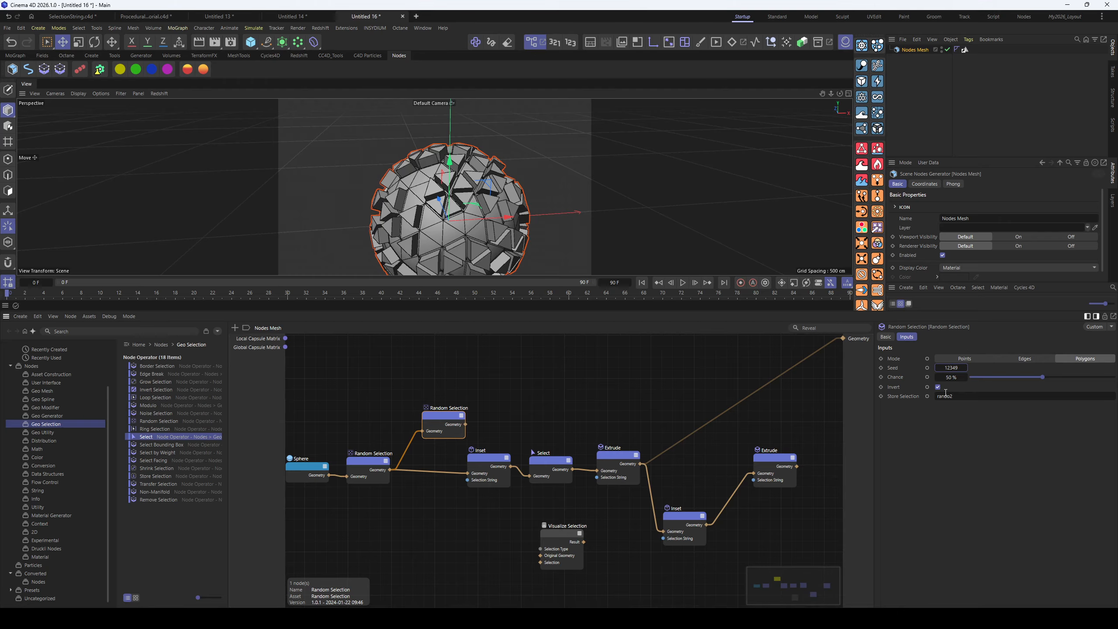
drag(450, 417, 431, 432)
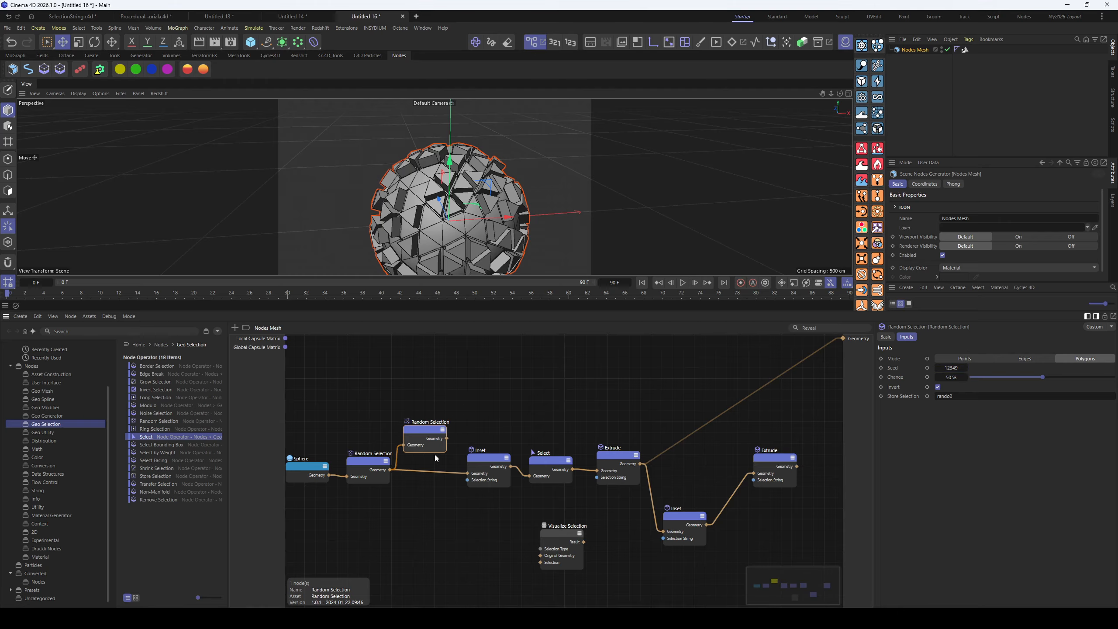
drag(458, 468, 467, 473)
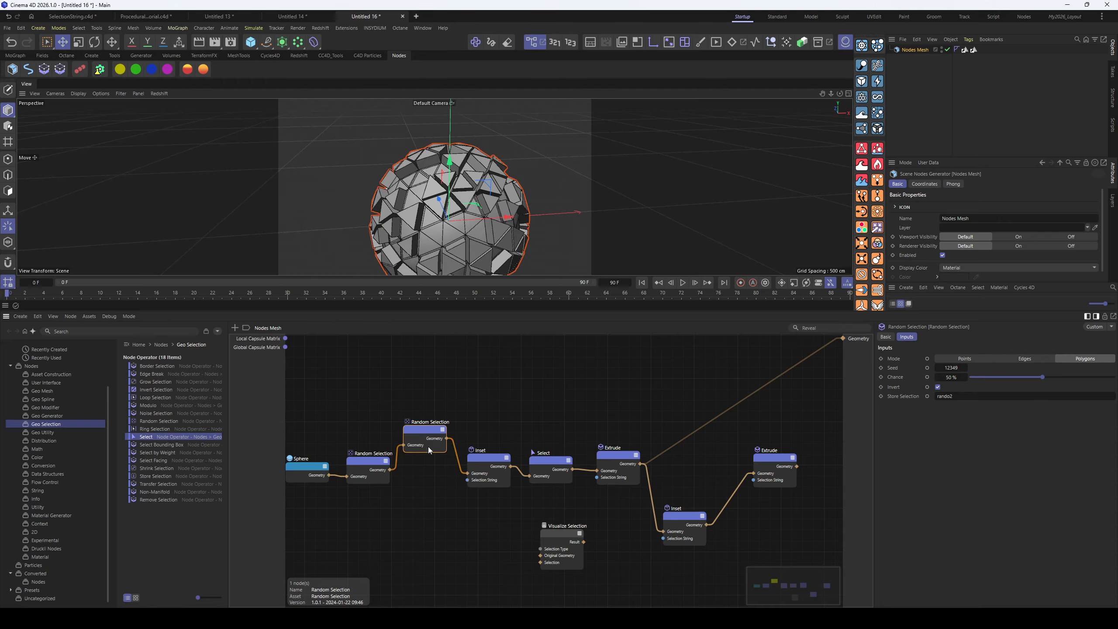
Rearrange the two Random Selection nodes, the first Inset and Select into a tidy chain
drag(424, 430, 430, 492)
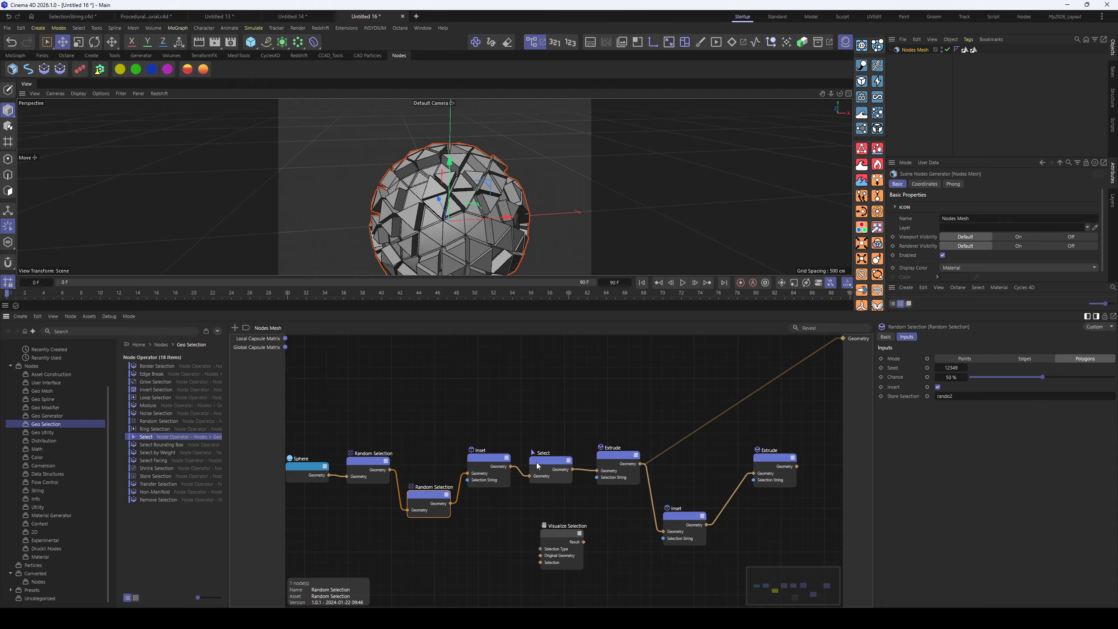
drag(537, 462, 489, 485)
drag(355, 470, 353, 465)
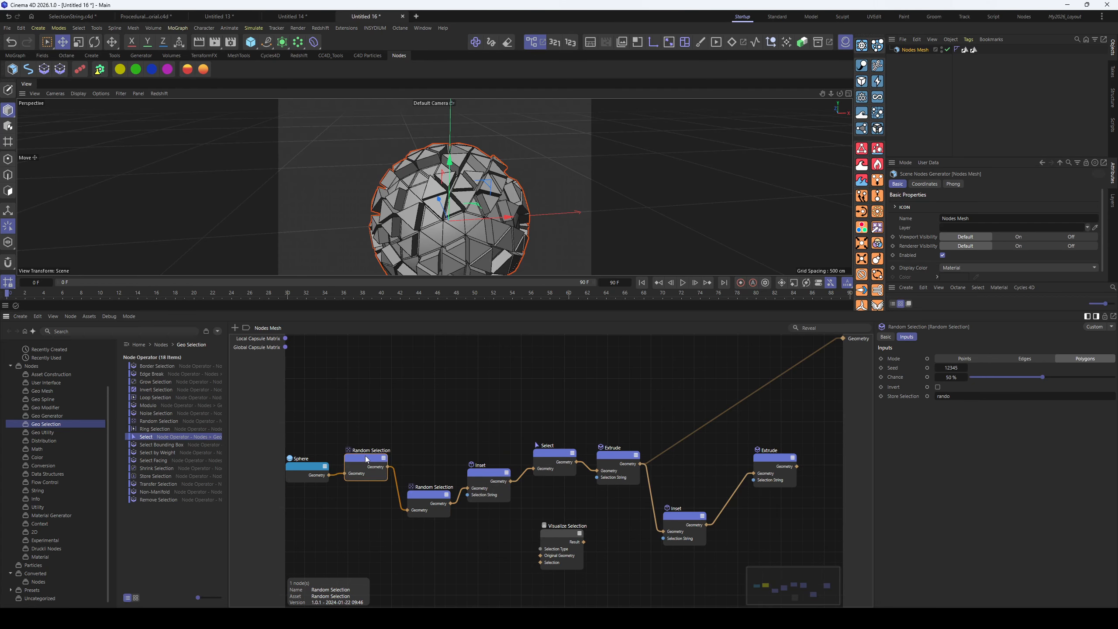
click(548, 459)
click(483, 478)
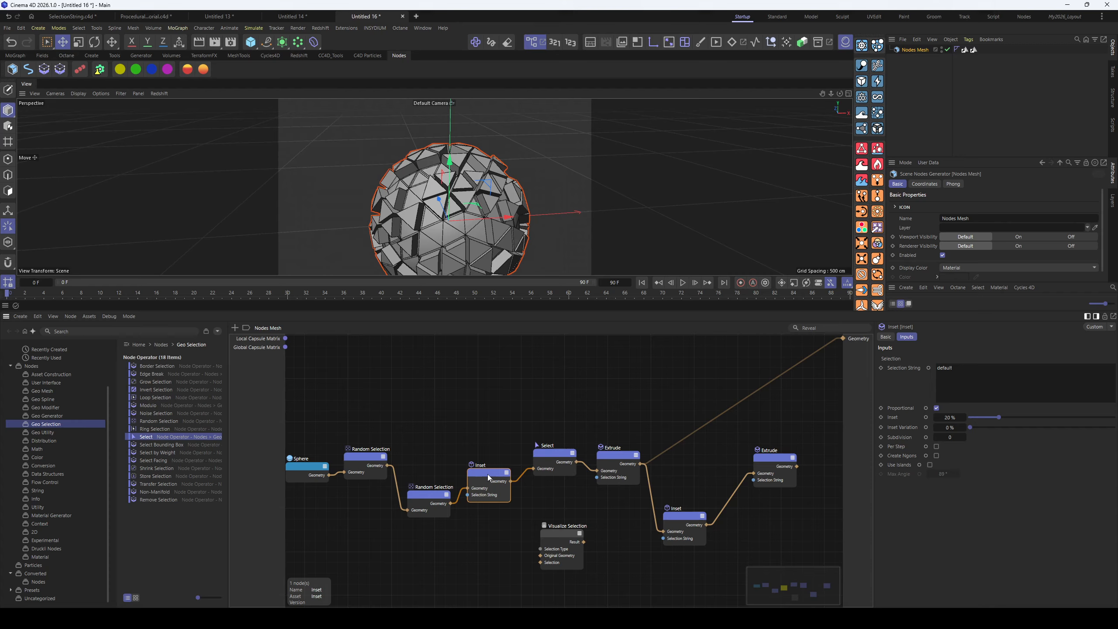
drag(484, 476, 429, 480)
Set the first Inset node's Selection String to "rando"
click(489, 479)
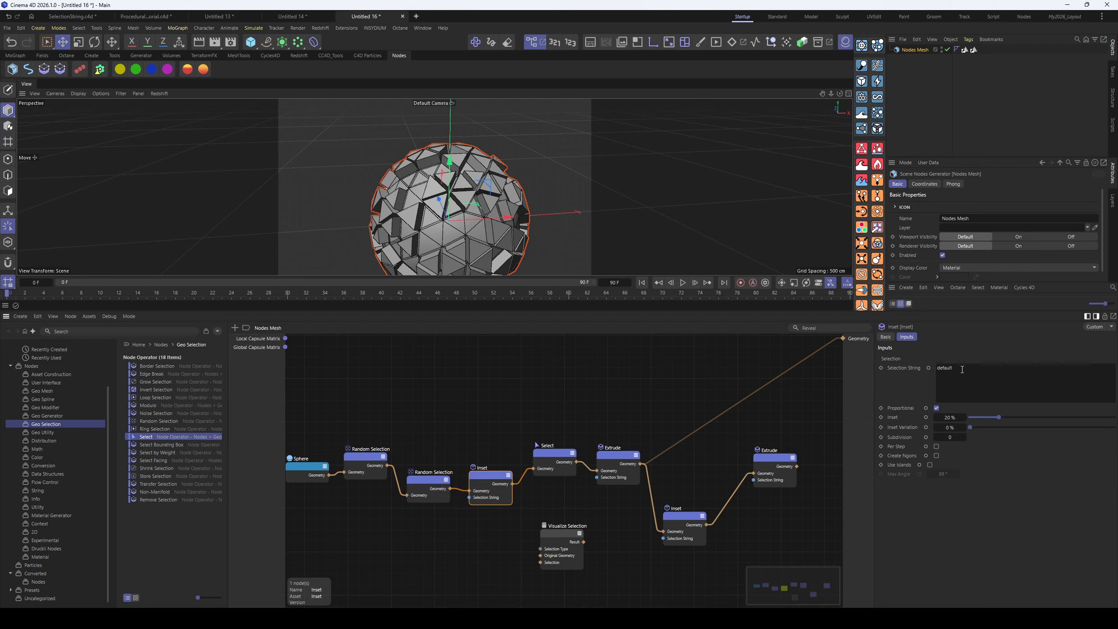
text("rando)
click(490, 417)
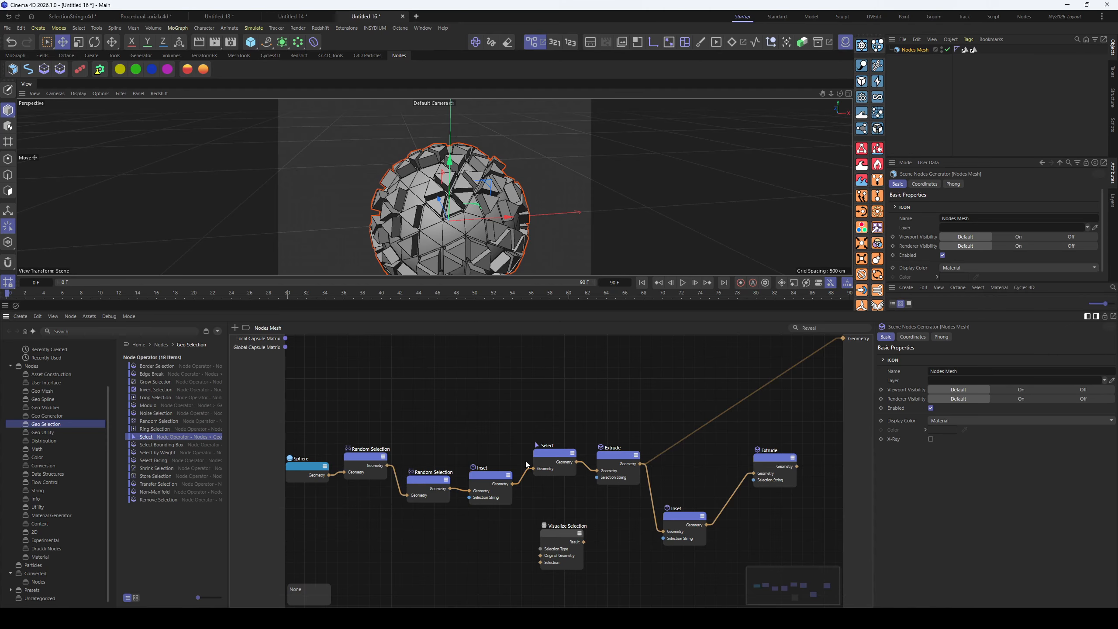
Align Select with the chain and set the first Extrude's Selection String to "rando2"
drag(549, 441, 643, 460)
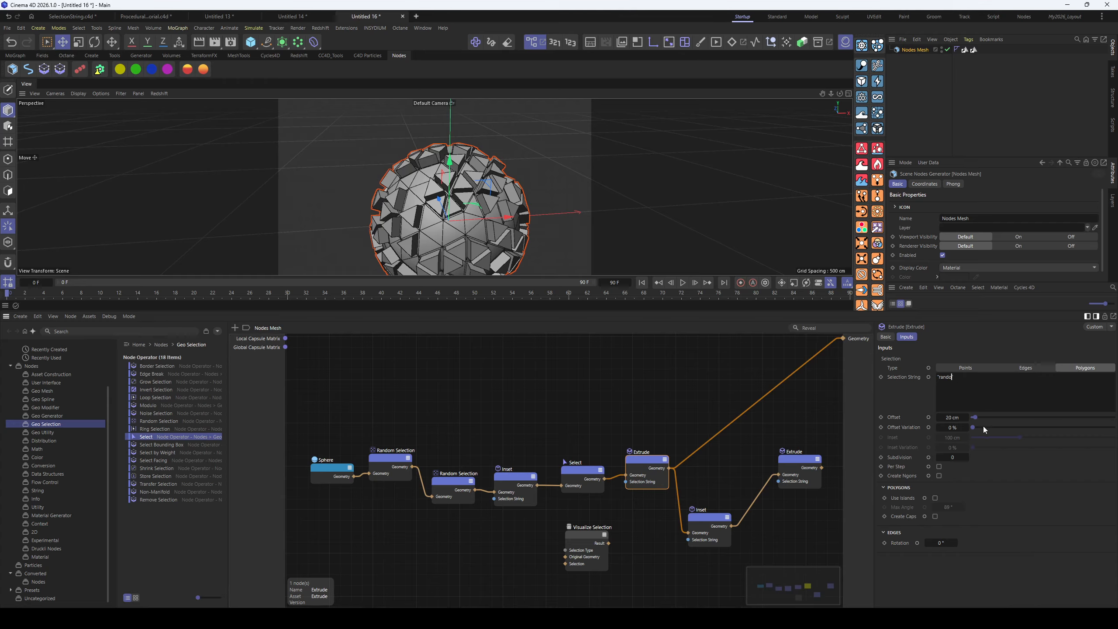
text(2")
click(915, 407)
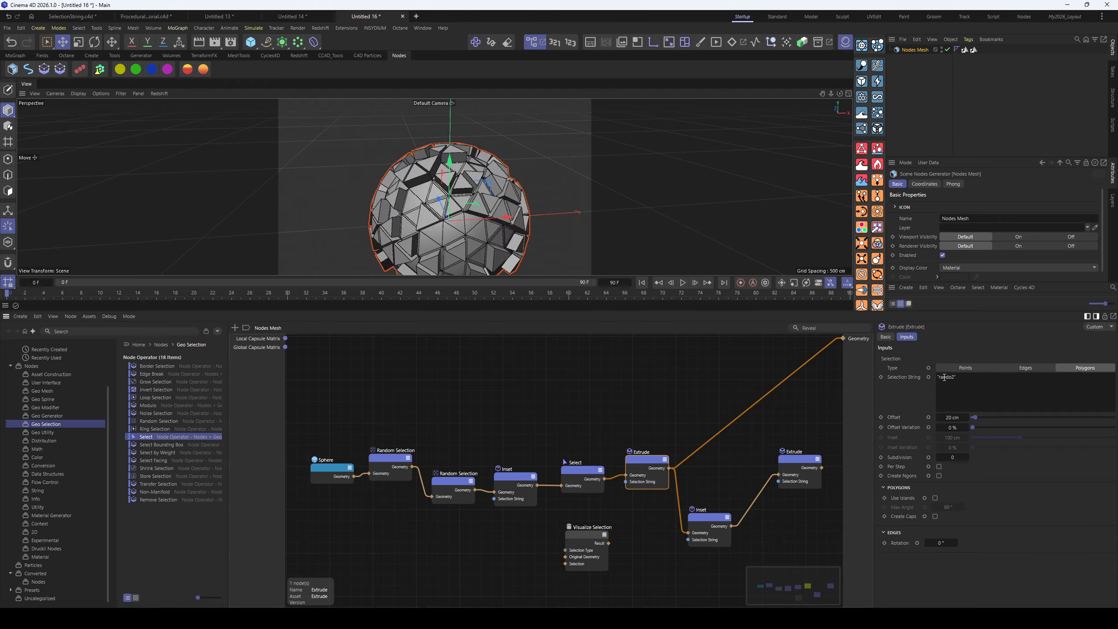
Change the first Extrude's Selection String to combine both stored selections as "rando" + "rando2" and inspect the sphere
drag(956, 377, 953, 378)
key(BackSpace)
text(")
text( +)
text("")
text(rando2)
click(904, 405)
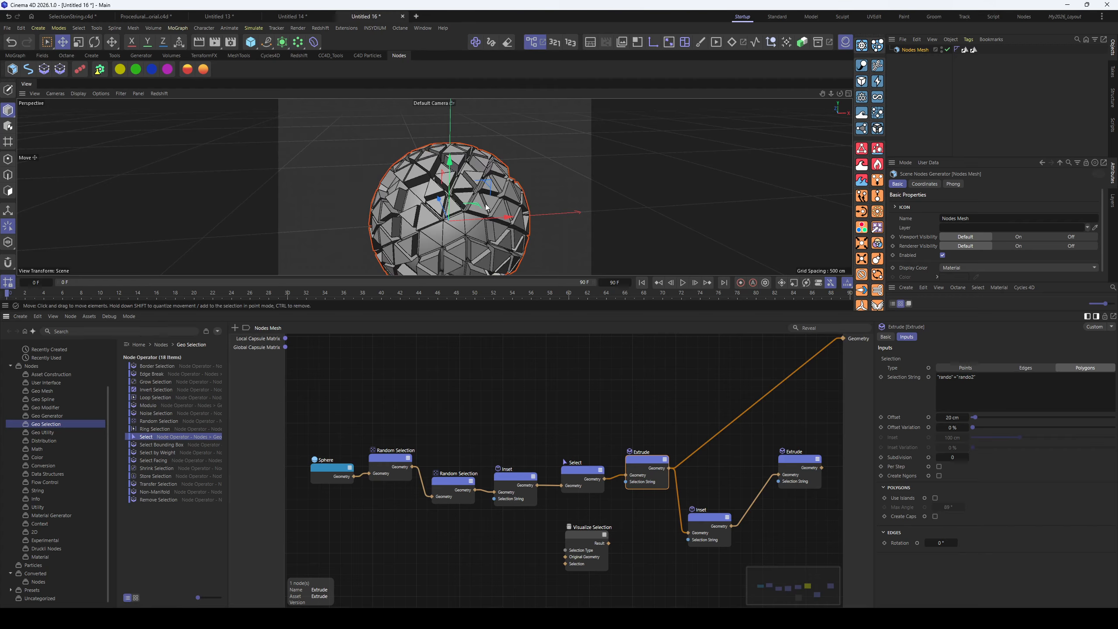
alt+drag(436, 208, 480, 221)
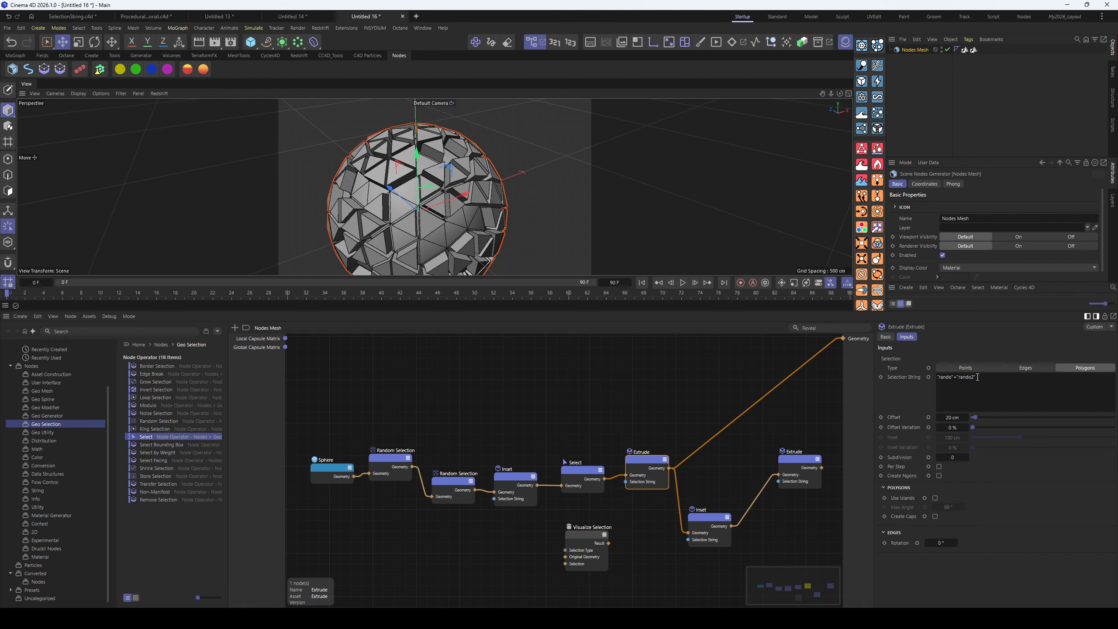
Replace the plus with a minus in the first Extrude's Selection String to subtract "rando2" from "rando", and inspect the sphere
click(955, 378)
text(+)
text(-)
alt+drag(416, 185, 636, 292)
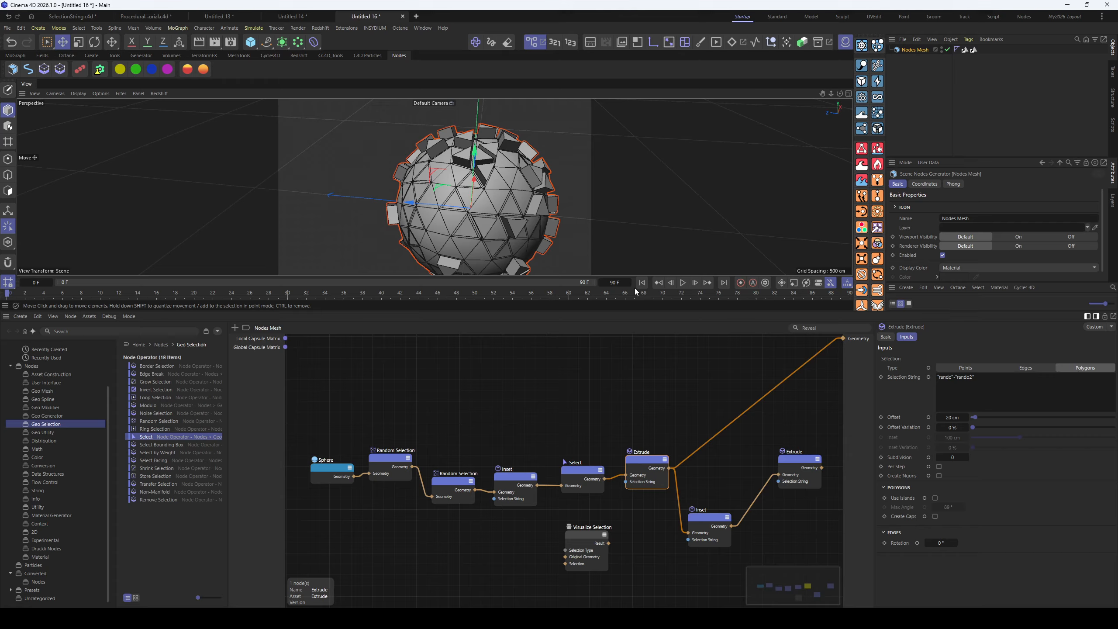
Move Visualize Selection above the chain and connect the first Extrude to Selection and Sphere to Original Geometry
middle_drag(616, 419, 545, 408)
drag(513, 543, 629, 402)
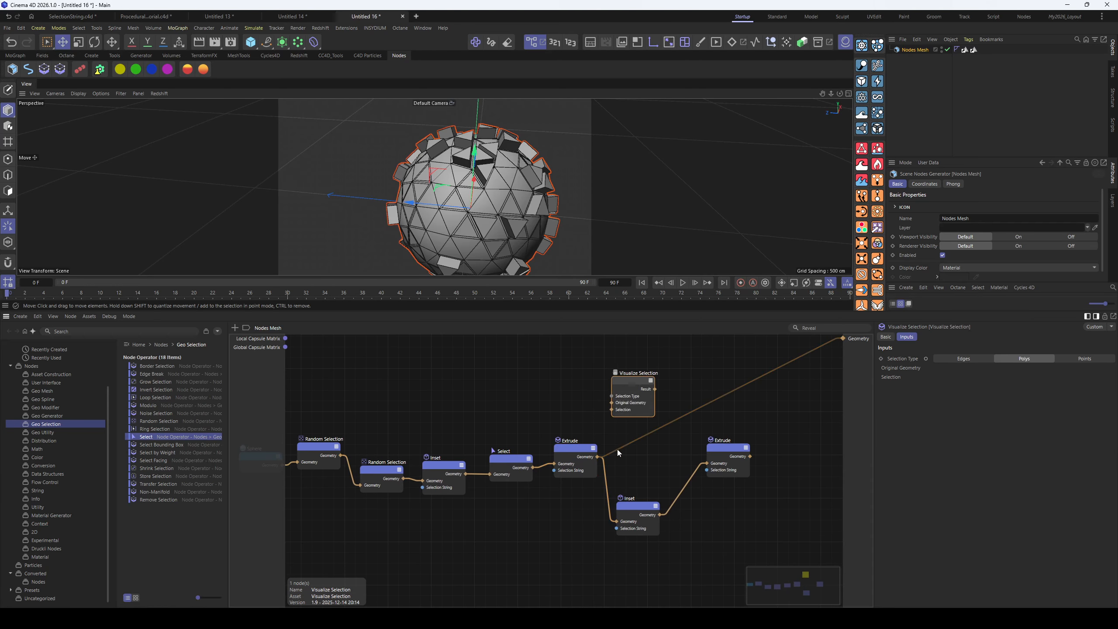
drag(598, 459, 613, 415)
middle_drag(341, 425, 409, 445)
drag(333, 478, 681, 423)
Route Visualize Selection's result to the graph output and display its vertex color tag on the sphere for inspection
click(699, 403)
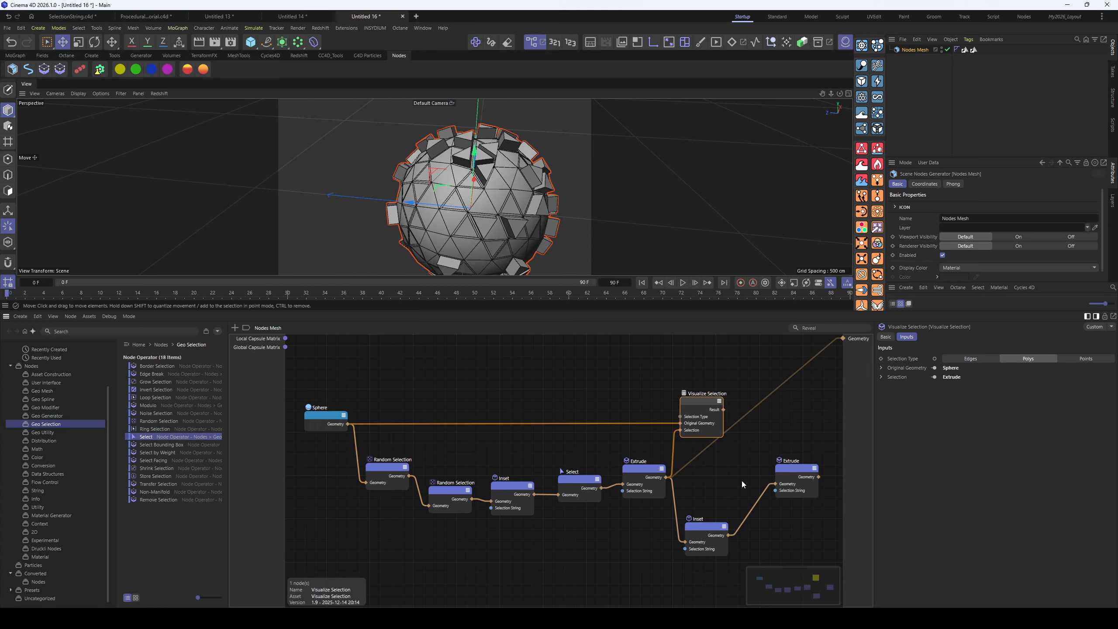
key(o)
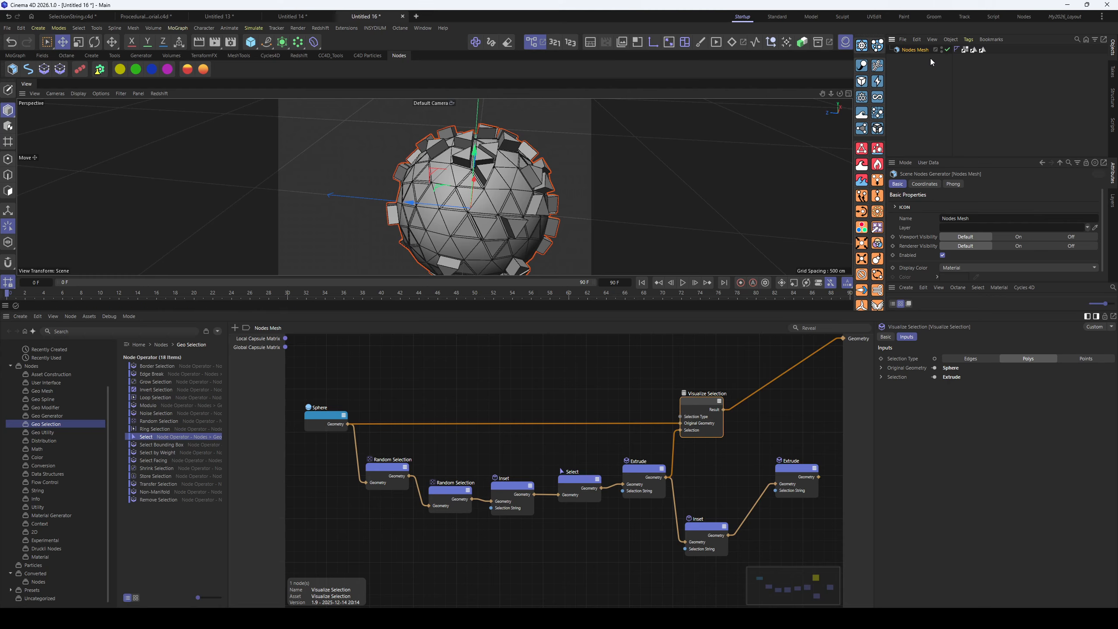
click(965, 50)
alt+drag(482, 206, 426, 186)
scroll(489, 214, up, 4)
alt+drag(503, 235, 515, 215)
alt+middle_drag(515, 215, 446, 196)
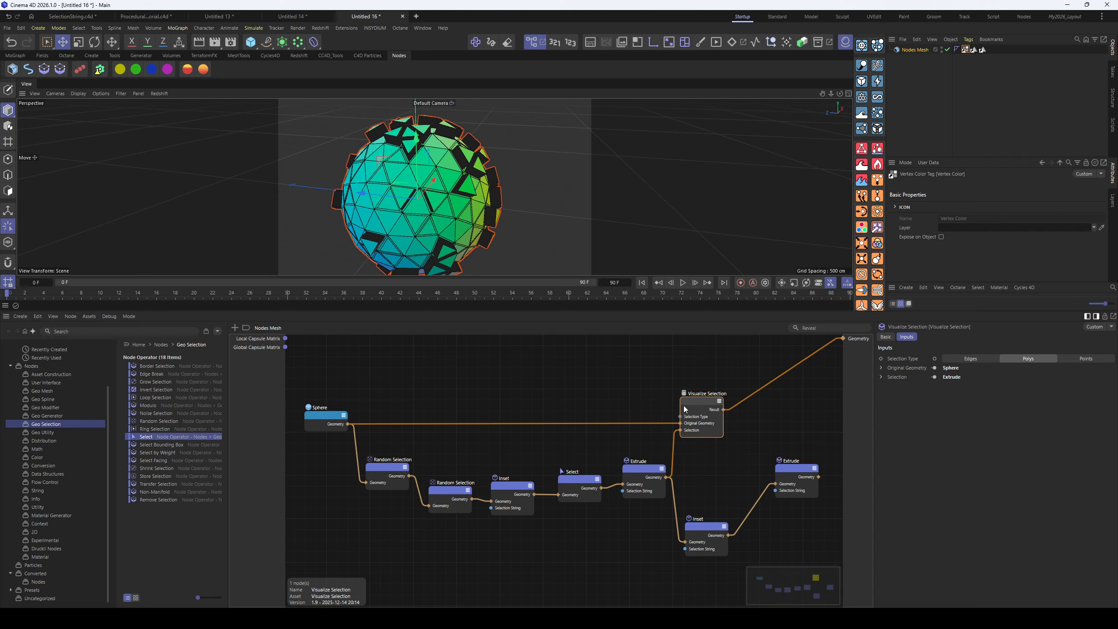
drag(701, 401, 741, 399)
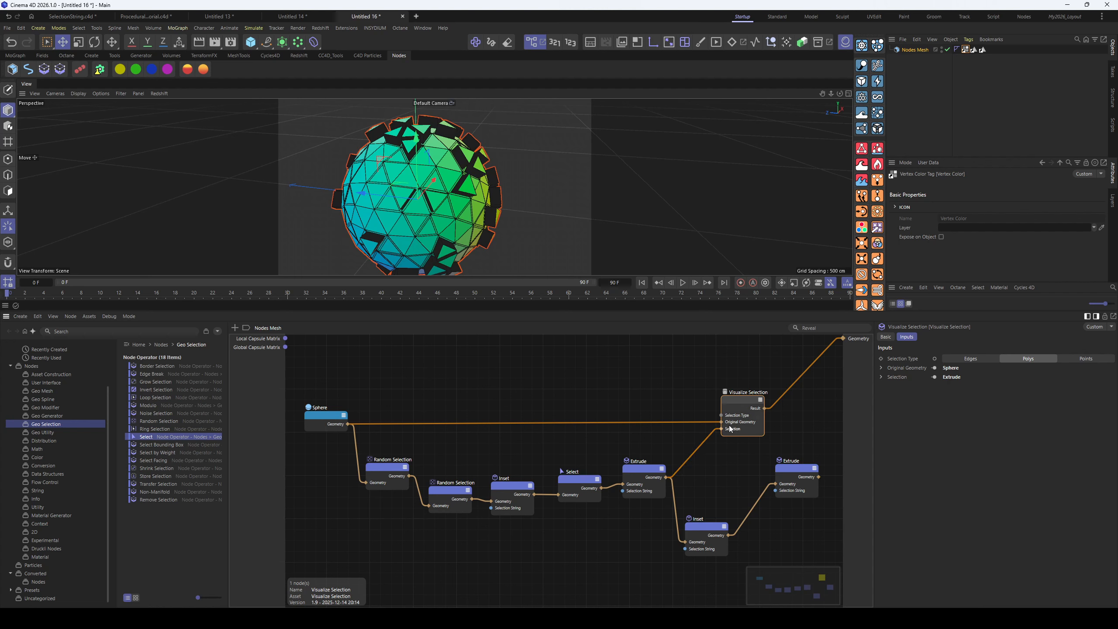
Output the first Extrude again and change its Selection String to intersect both stored selections as "rando"&"rando2"
click(650, 472)
double_click(649, 472)
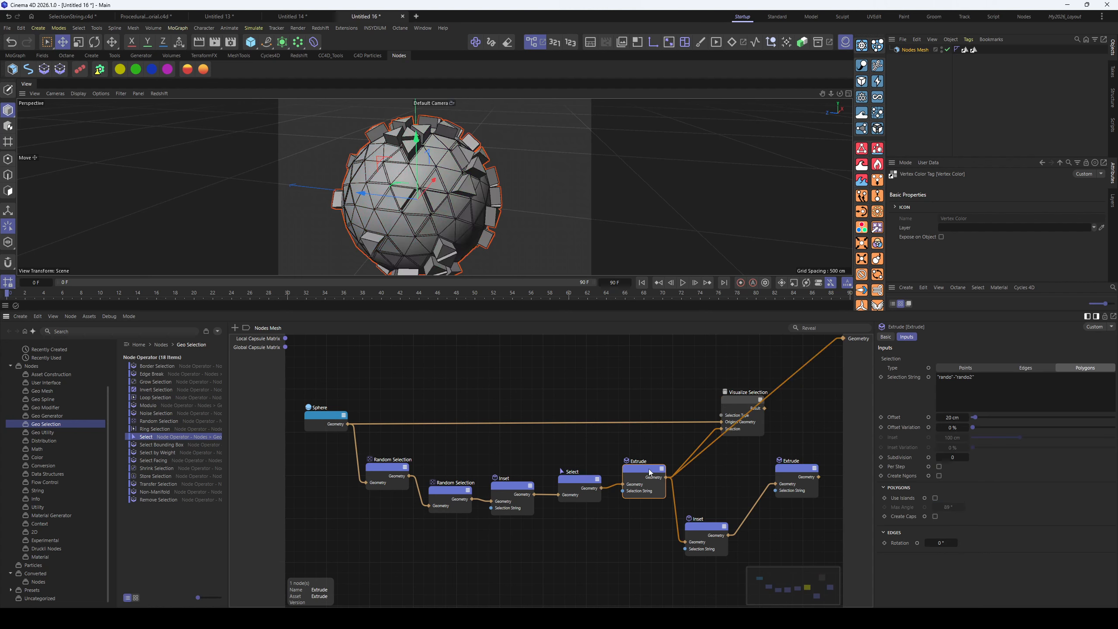
scroll(444, 199, down, 3)
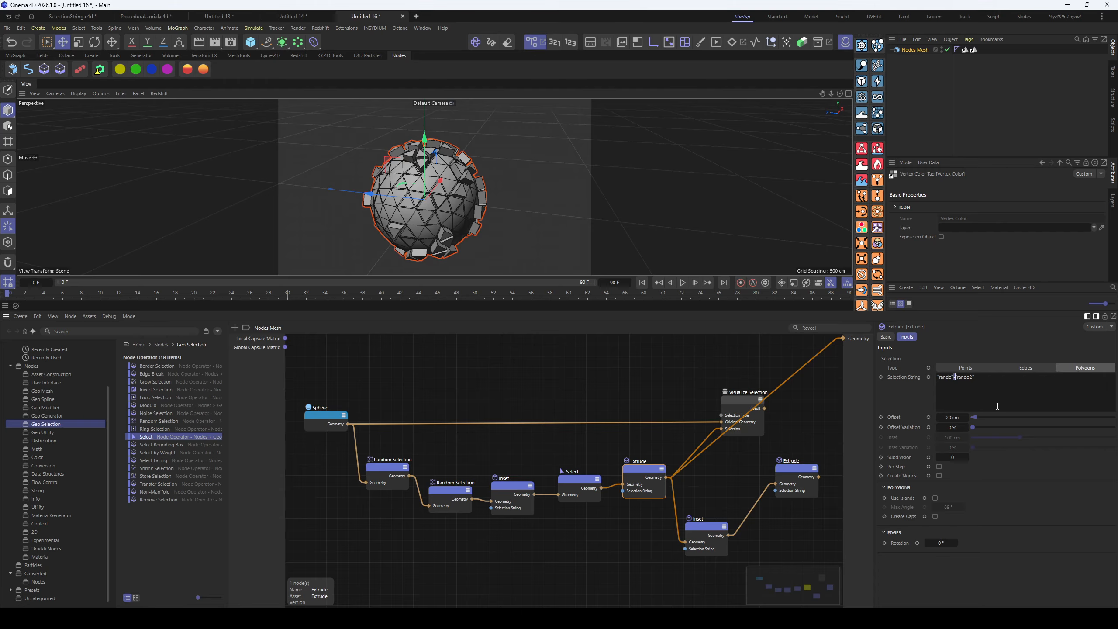
text(&)
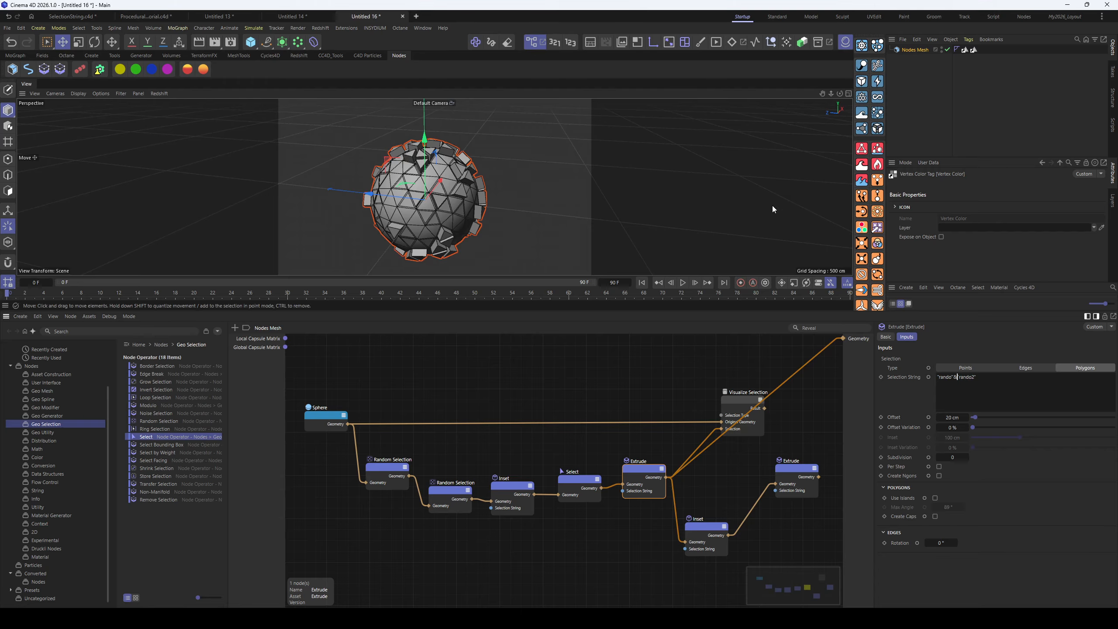
click(893, 403)
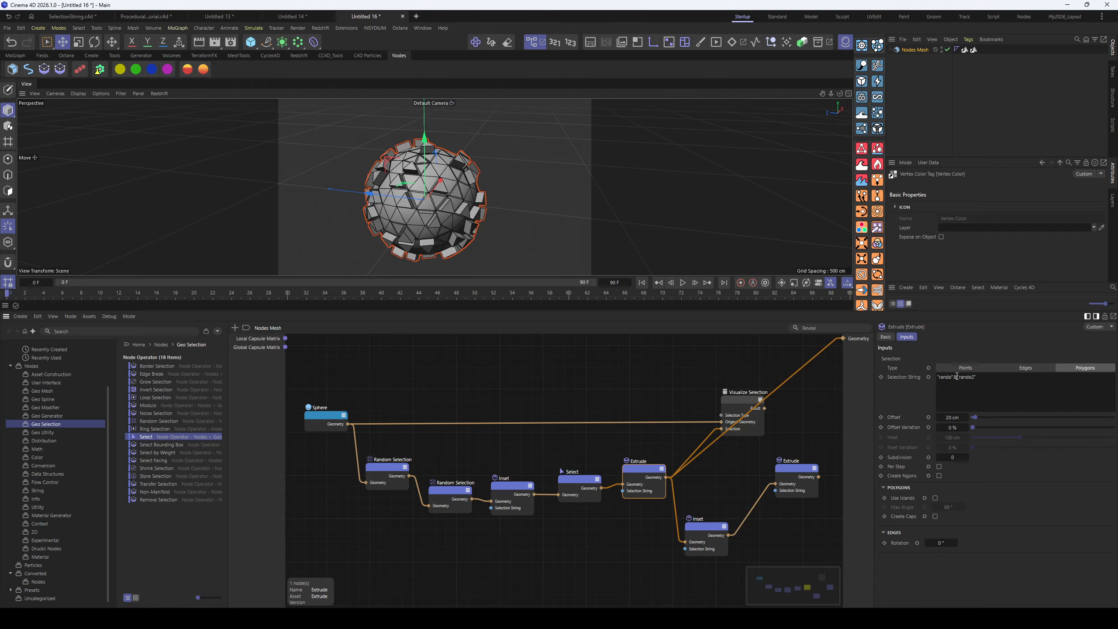
Connect the first Random Selection to Visualize Selection's Selection input and output the visualized result for inspection on the sphere
drag(333, 415, 330, 410)
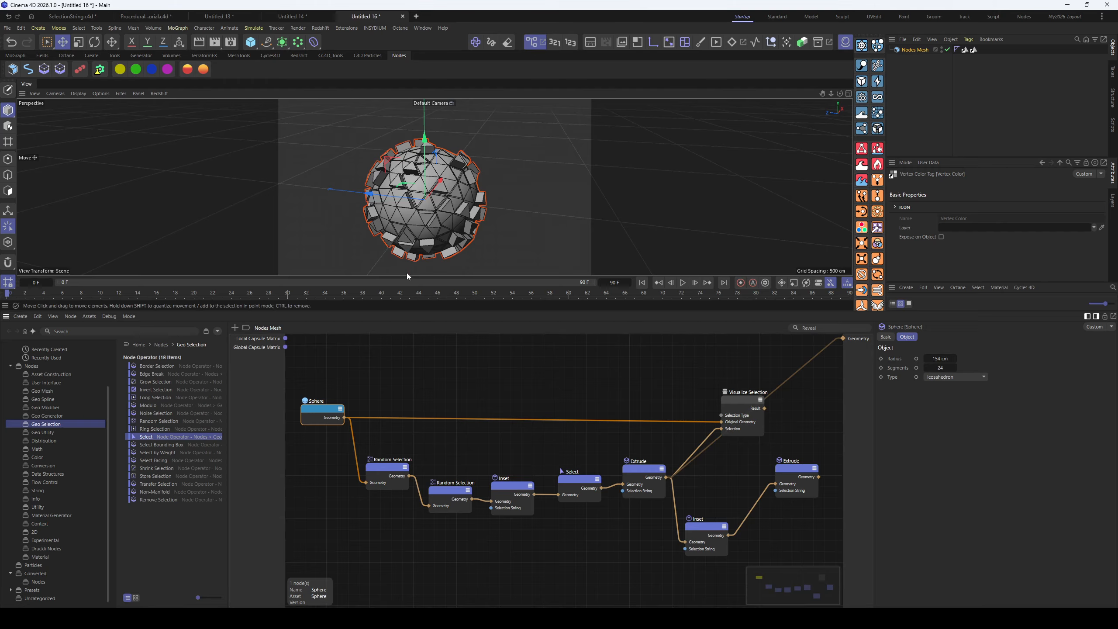
click(742, 405)
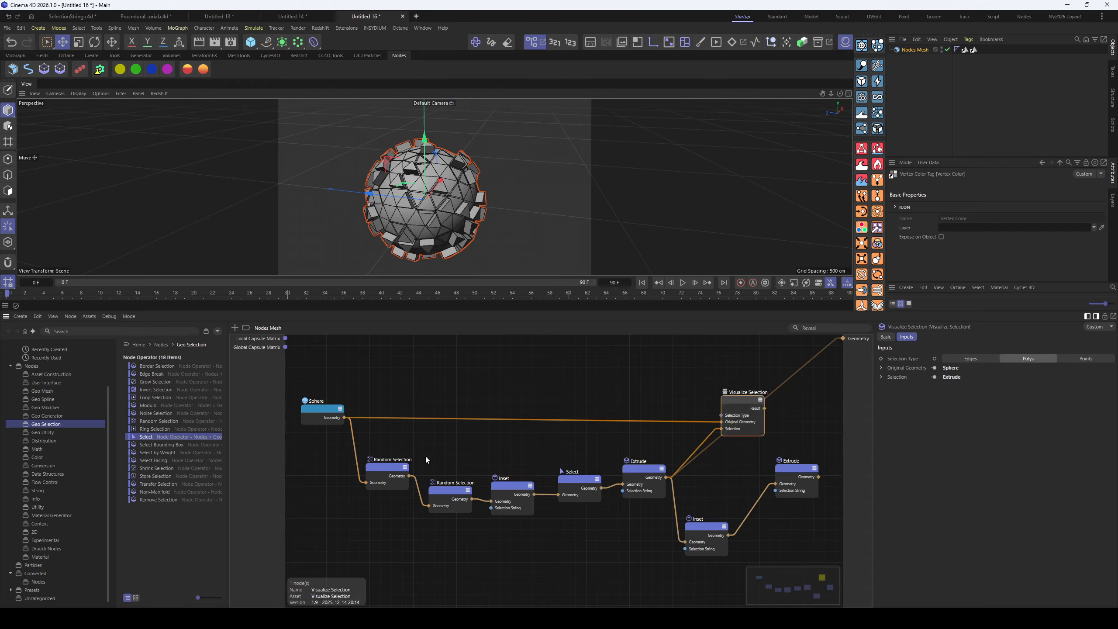
click(388, 468)
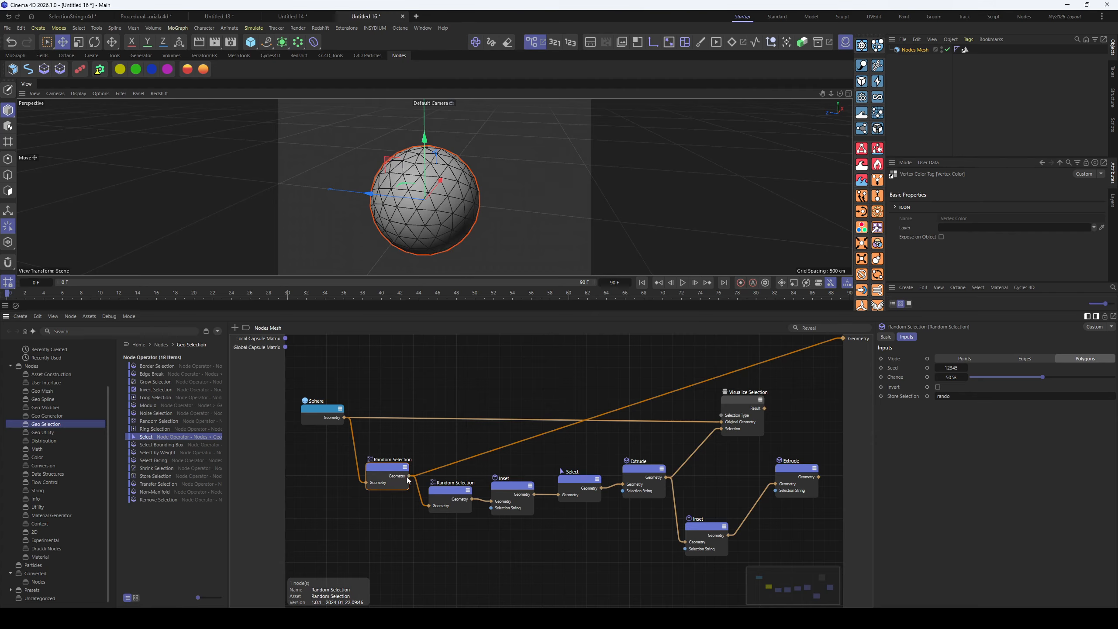
drag(408, 477, 722, 429)
click(746, 408)
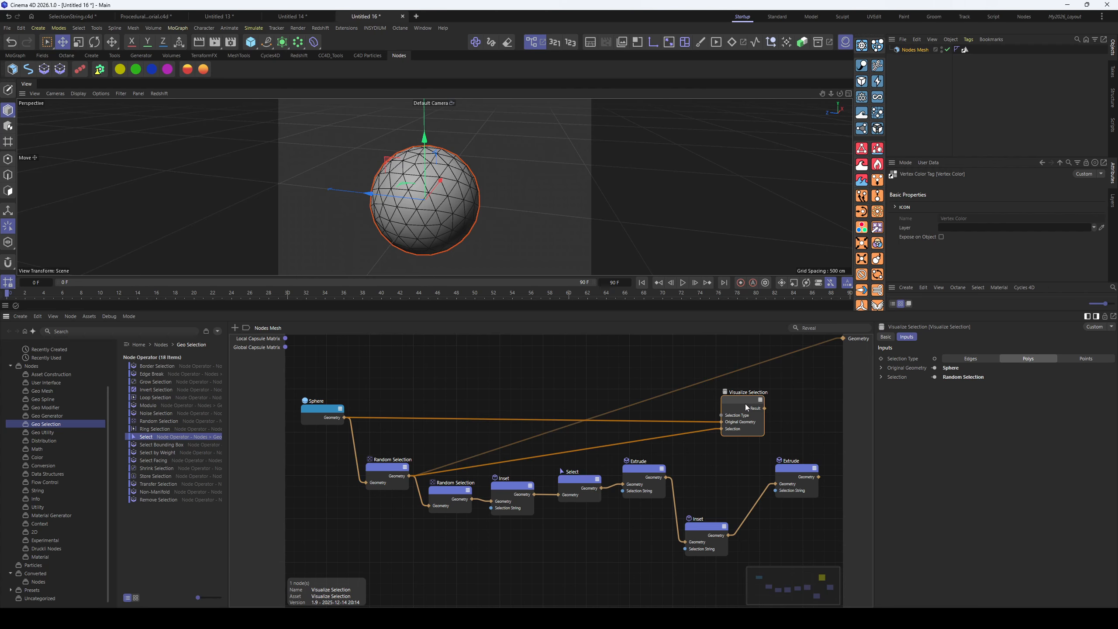
double_click(744, 408)
alt+drag(423, 194, 434, 196)
Feed the second Random Selection into Visualize Selection instead, and move that node away from the Inset to free space
drag(472, 499, 721, 429)
alt+middle_drag(550, 441, 644, 435)
drag(544, 483, 481, 474)
Add another Select node to the graph and set its Selection String to "rando"&"rando2"
drag(146, 437, 574, 520)
drag(946, 377, 875, 379)
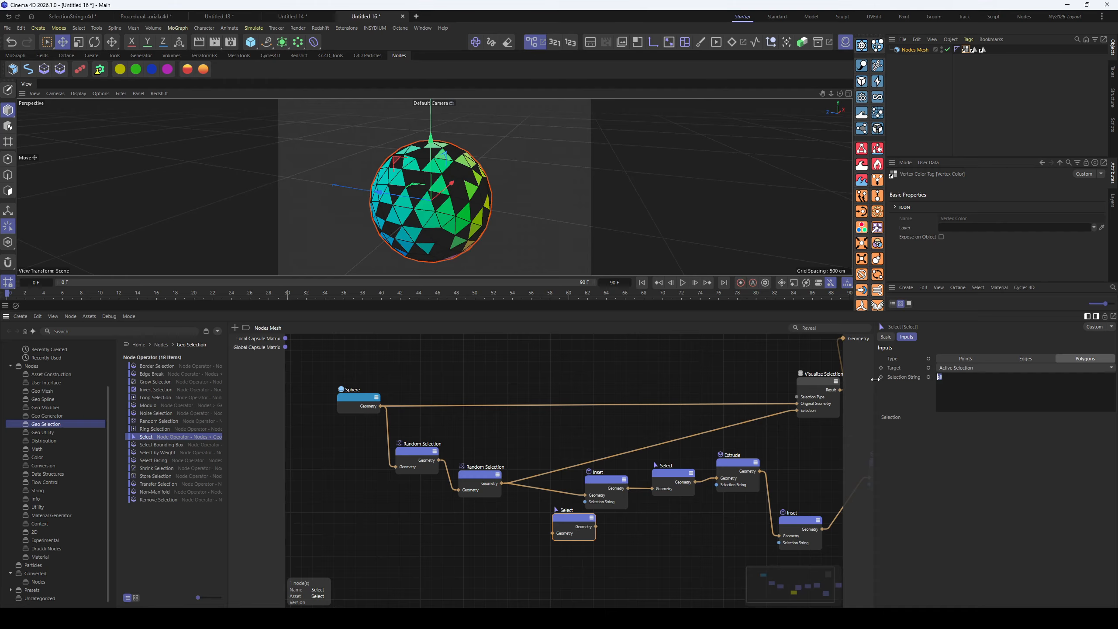
text(-)
text(rand)
text(o")
text(&)
text(()
key(BackSpace)
key(BackSpace)
text("rando2)
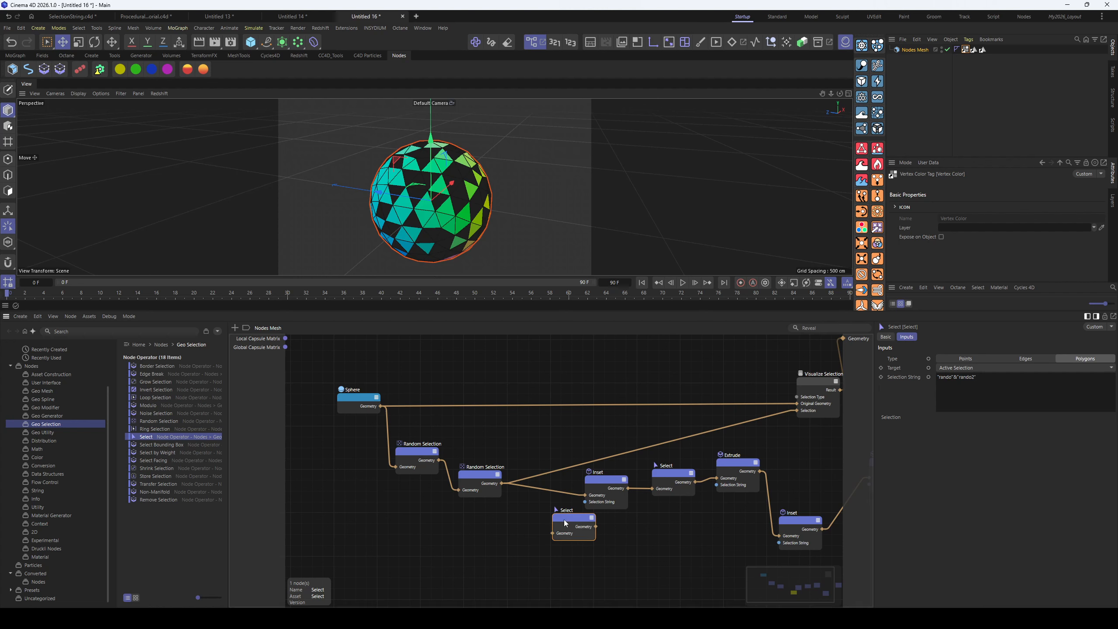
Place the new Select between the second Random Selection and Visualize Selection, wiring its output into the Selection input
drag(566, 523, 534, 433)
drag(501, 484, 797, 410)
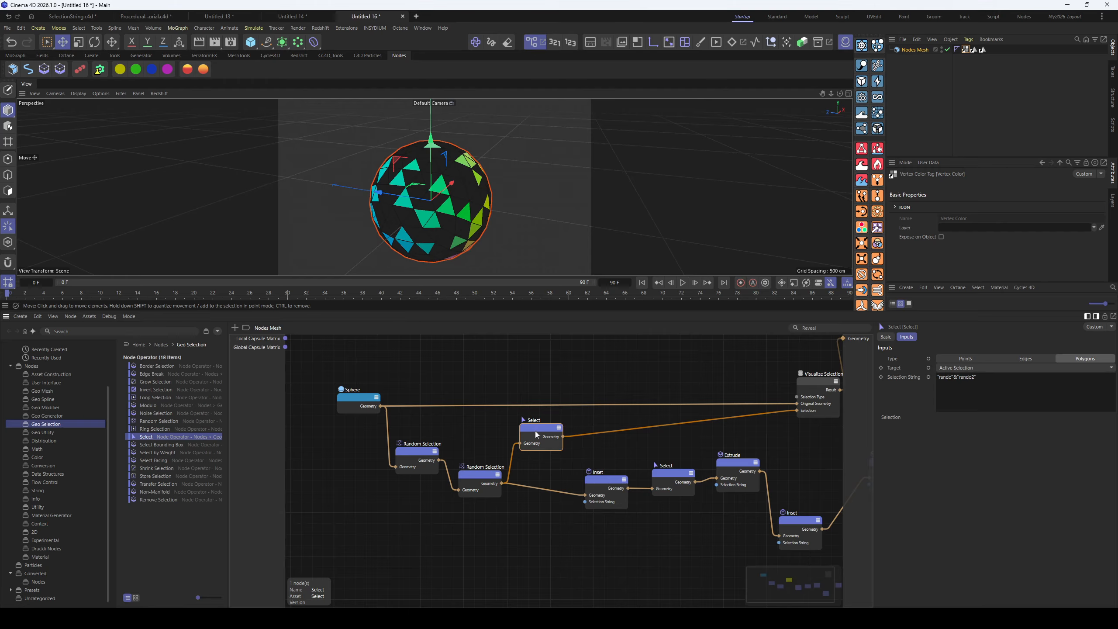
drag(536, 432, 548, 438)
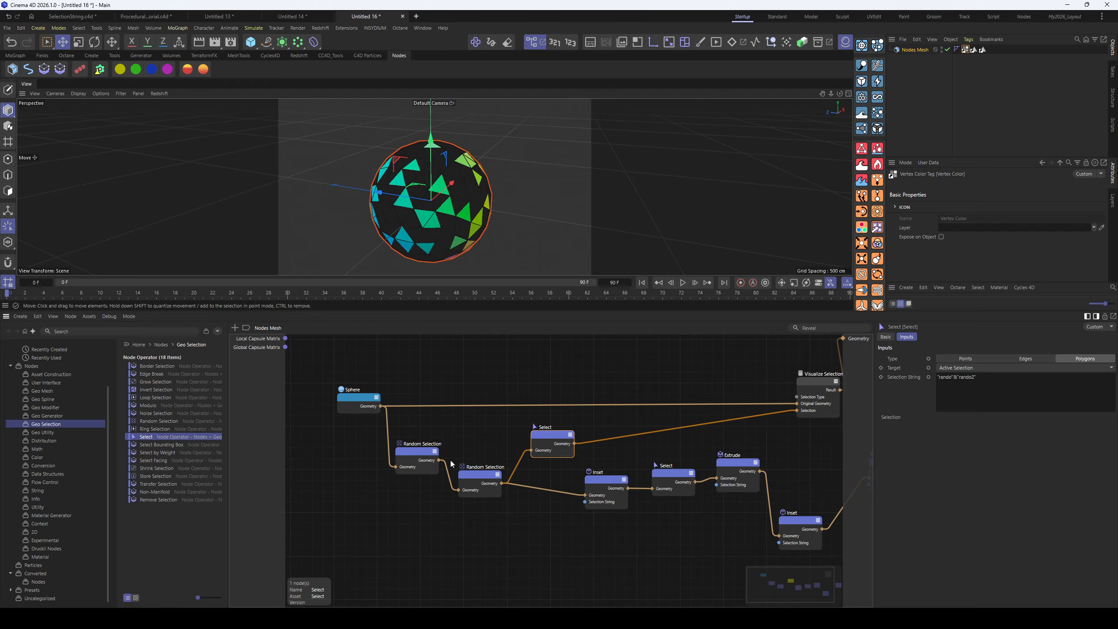
Compare the first Random Selection, the second Random Selection and the combined Select by feeding each into Visualize Selection in turn
drag(439, 460, 797, 411)
drag(501, 483, 798, 411)
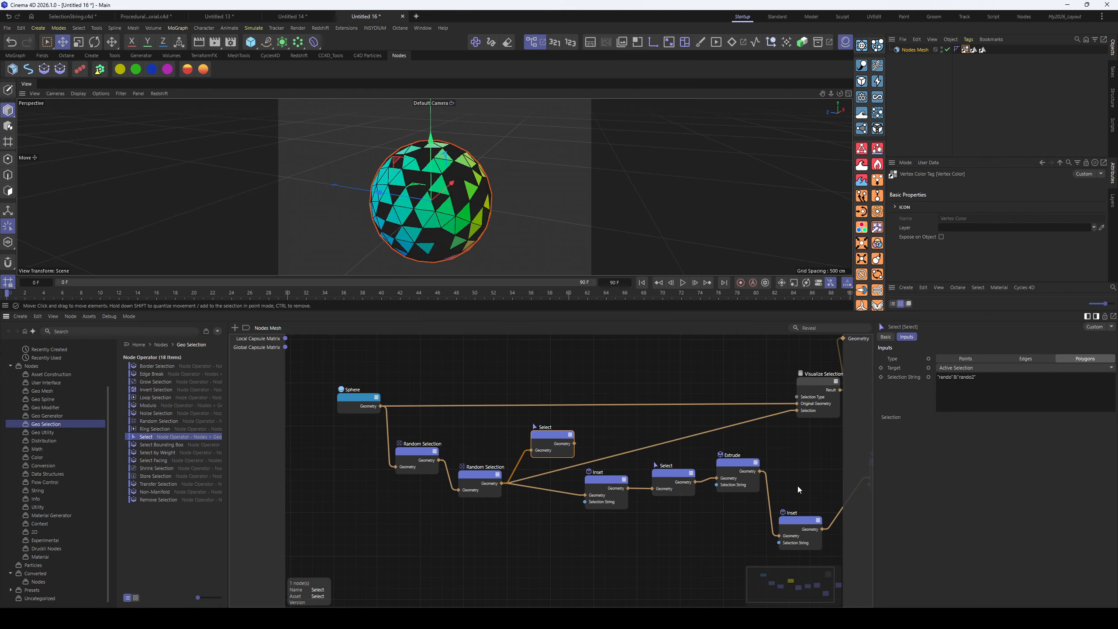
drag(574, 443, 797, 411)
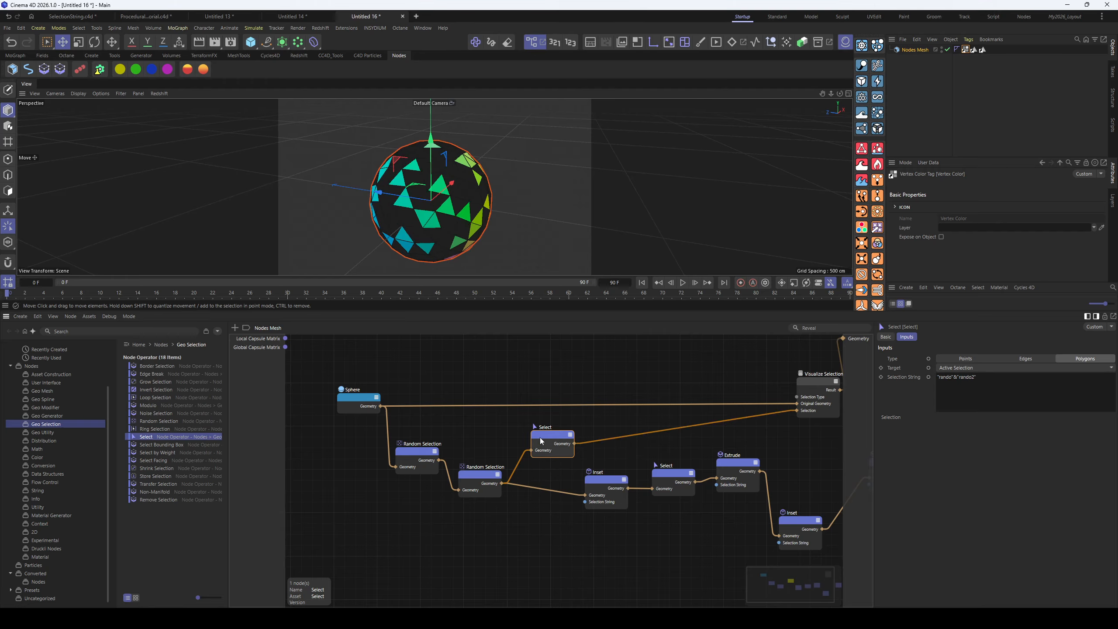
drag(541, 441, 548, 434)
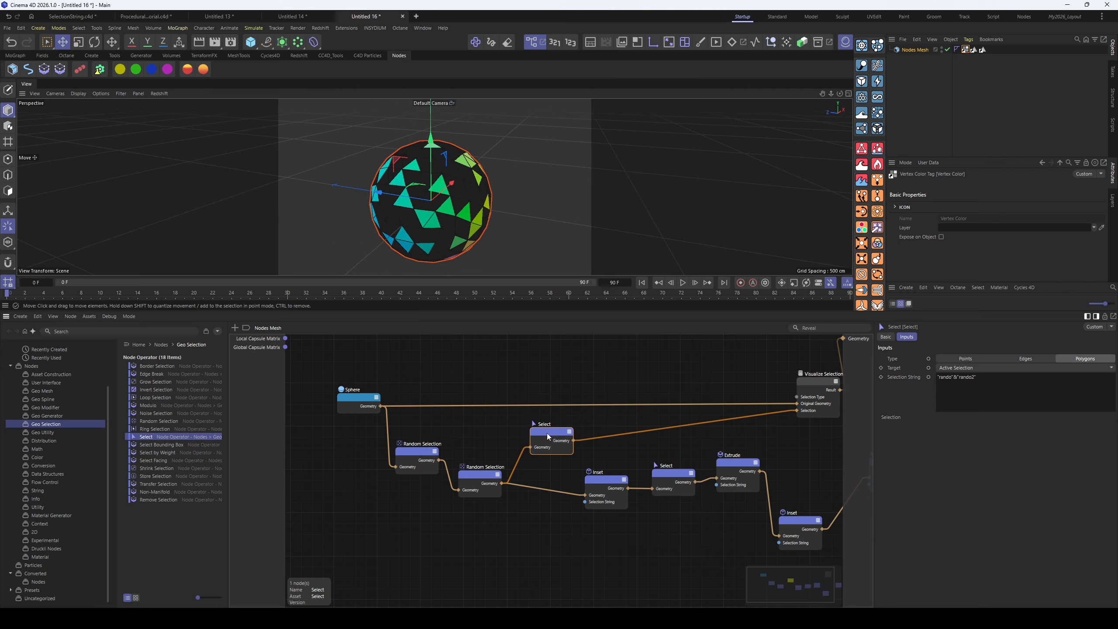
Add a Cylinder node in free space above the sphere's chain and route it to the graph output
drag(353, 399, 344, 399)
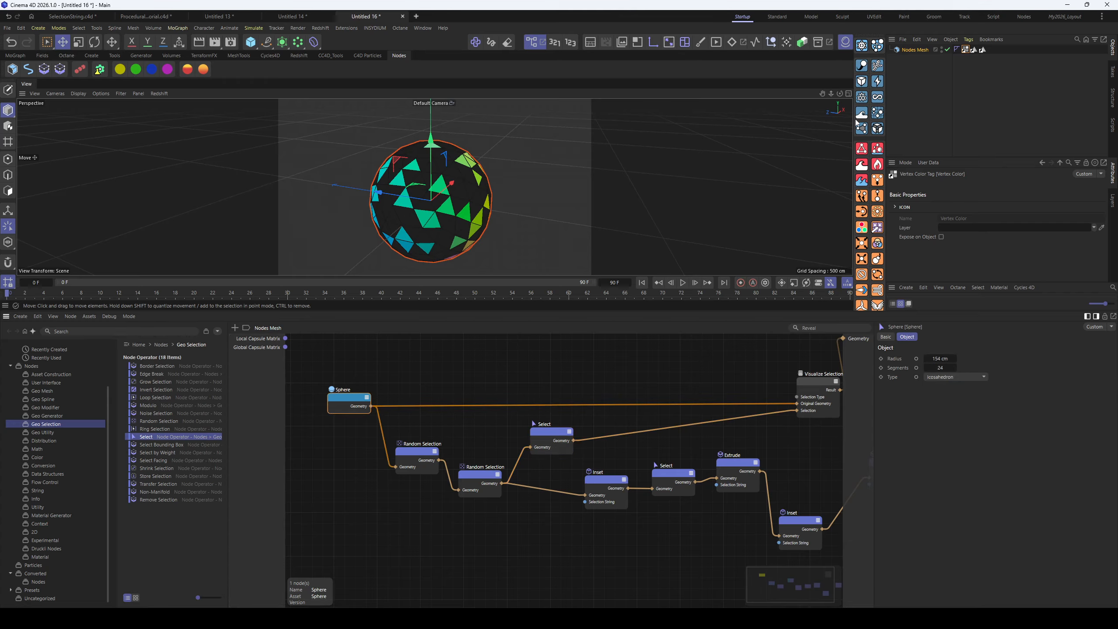
scroll(580, 368, down, 5)
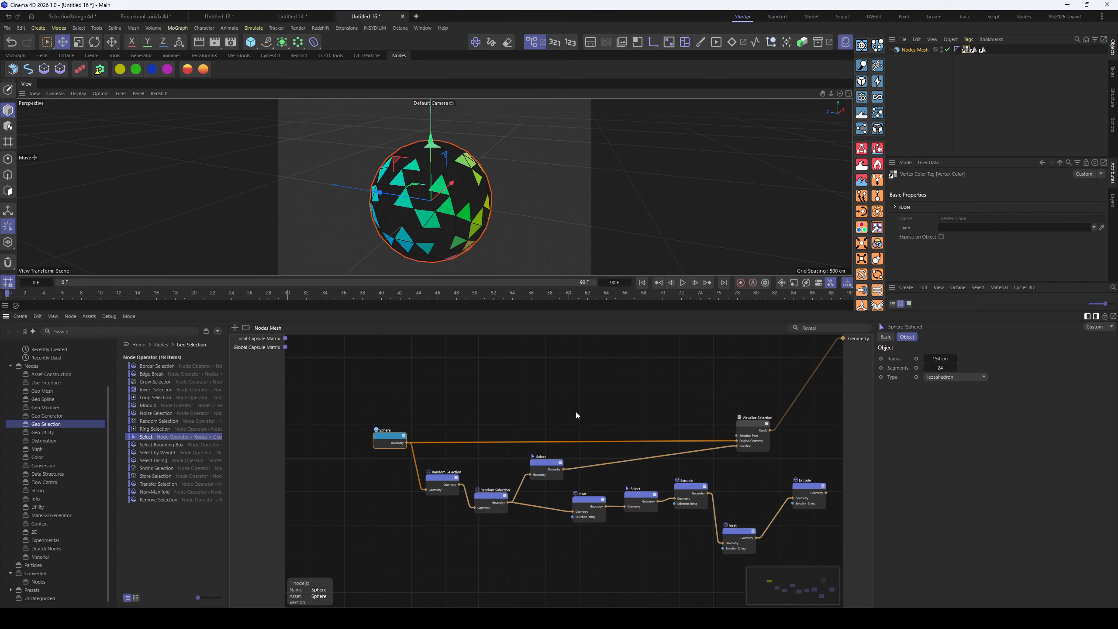
click(404, 388)
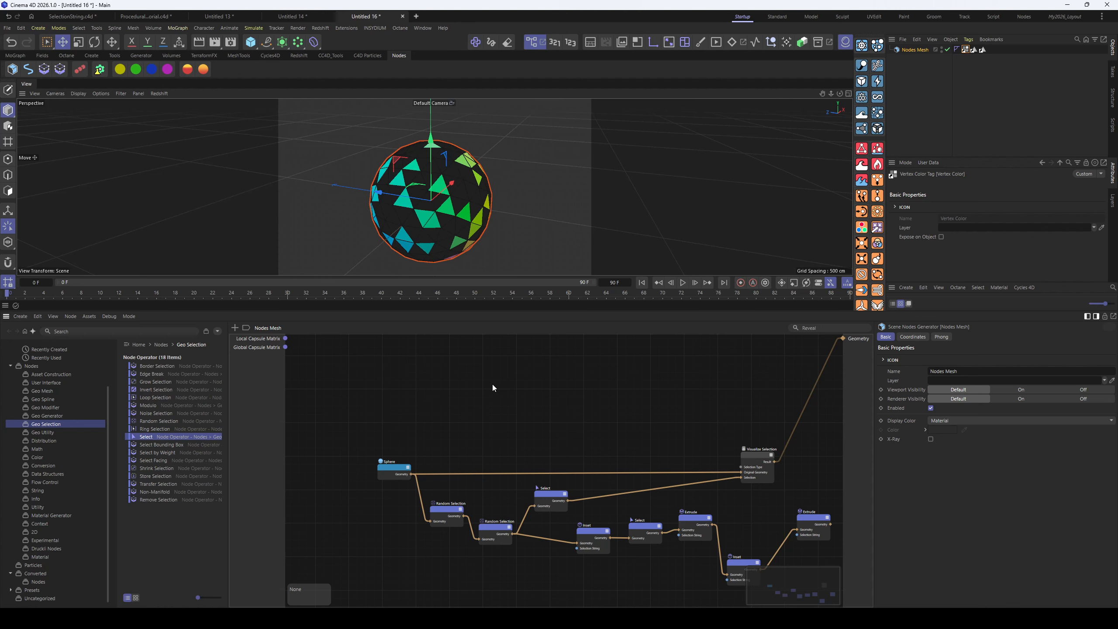
double_click(493, 384)
text(c)
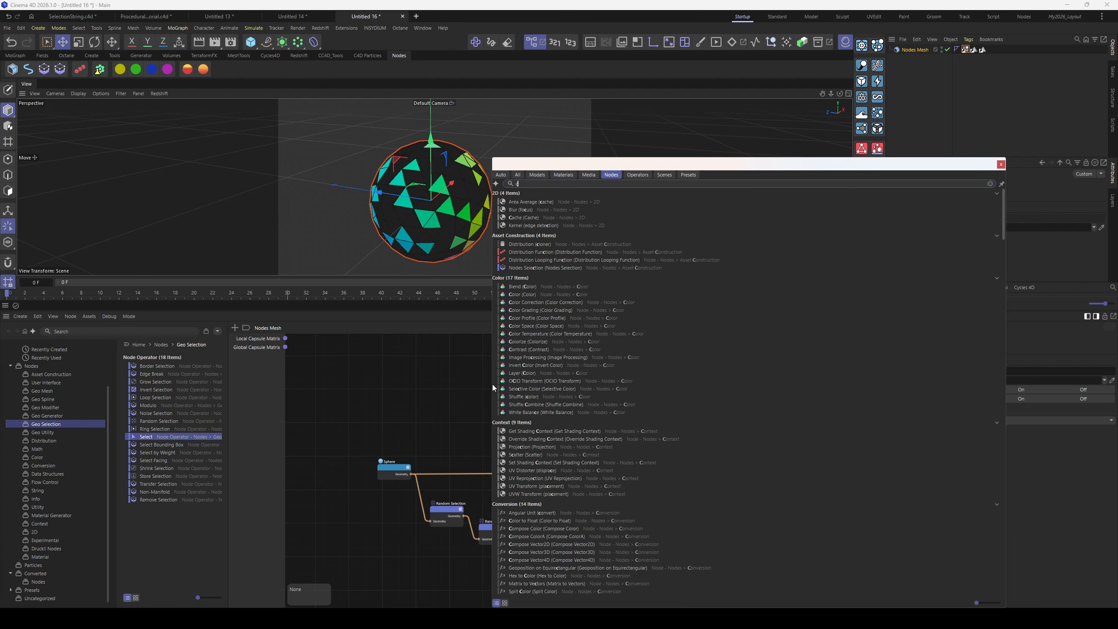
text(yling)
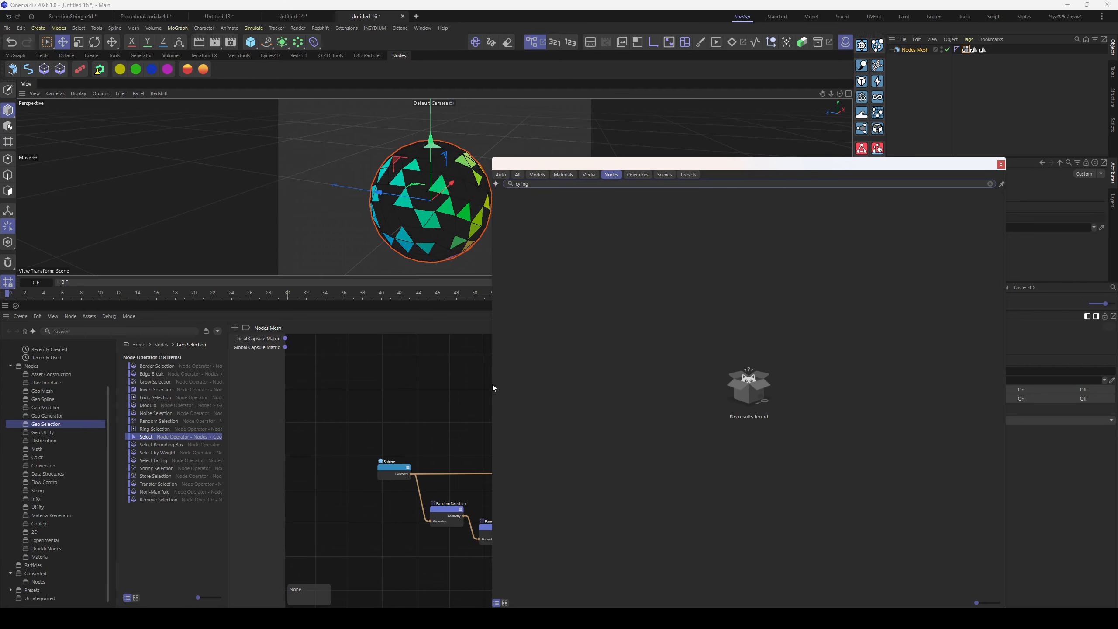
key(BackSpace)
drag(537, 239, 387, 402)
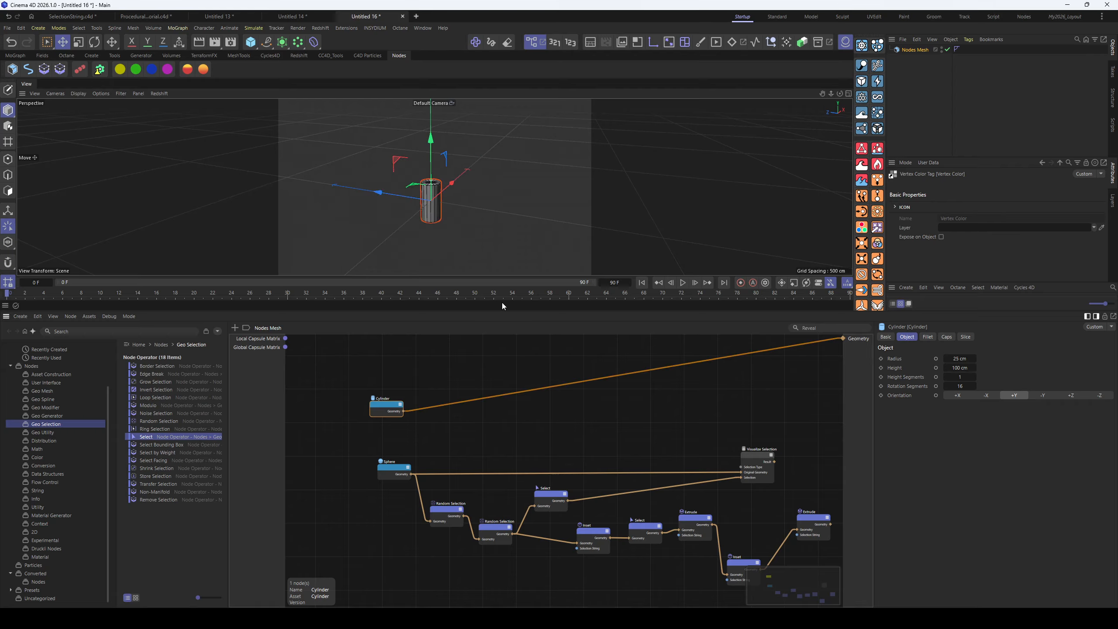
Set the Cylinder's radius to 60 cm, height to 428 cm and height segments to 6
drag(960, 359, 1114, 368)
scroll(482, 230, down, 5)
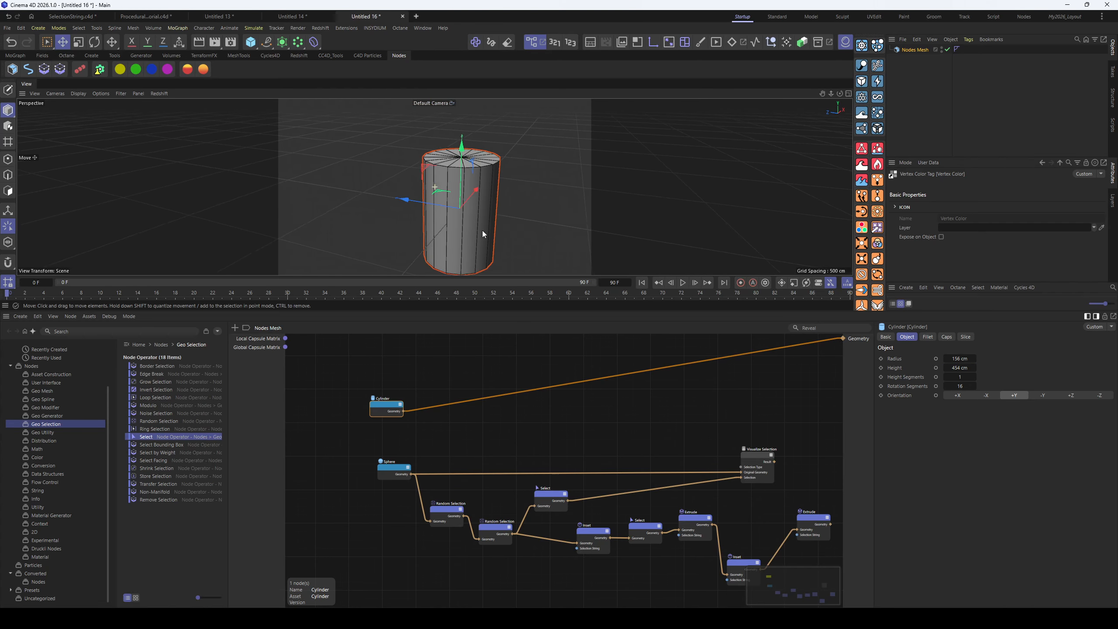
drag(960, 367, 916, 358)
click(971, 377)
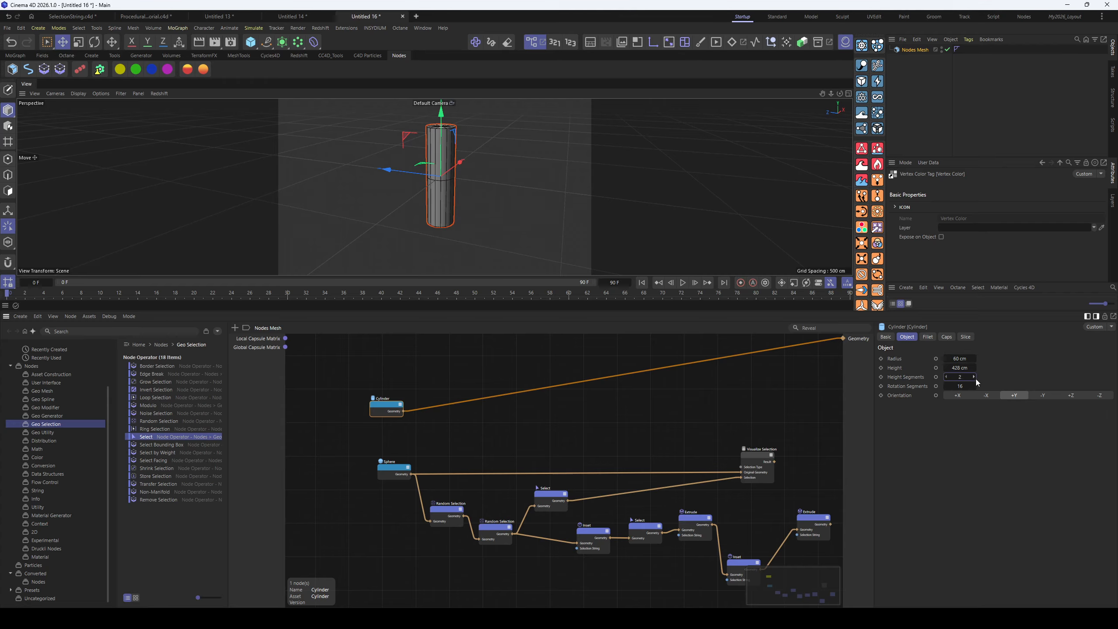
scroll(975, 379, up, 5)
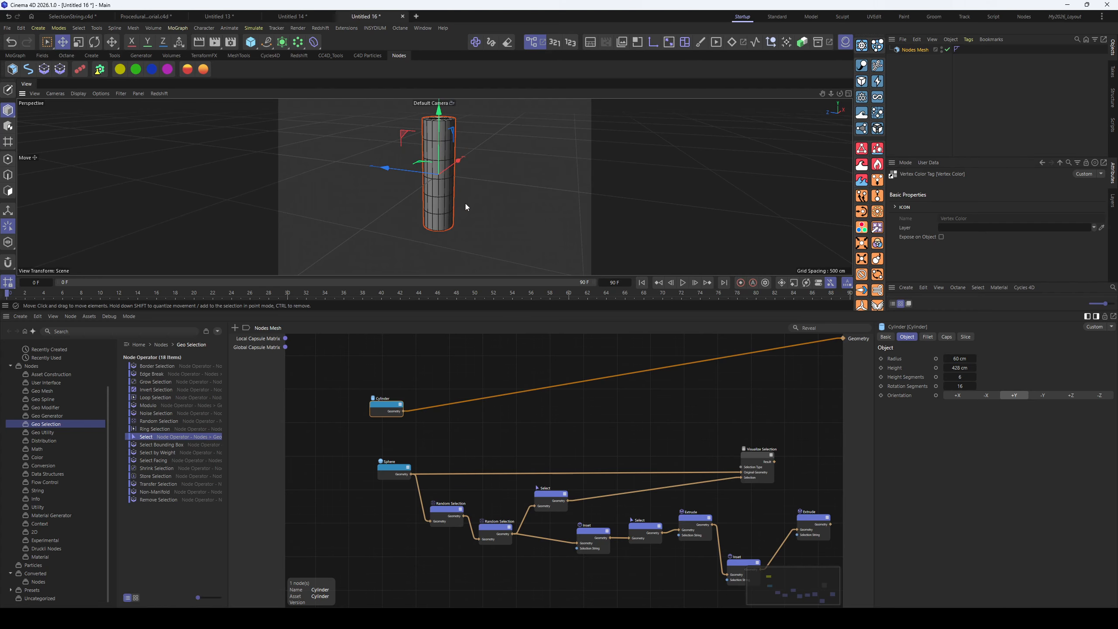
Add Select Facing after the Cylinder and connect both to Visualize Selection as Selection and Original Geometry, outputting its result
click(346, 465)
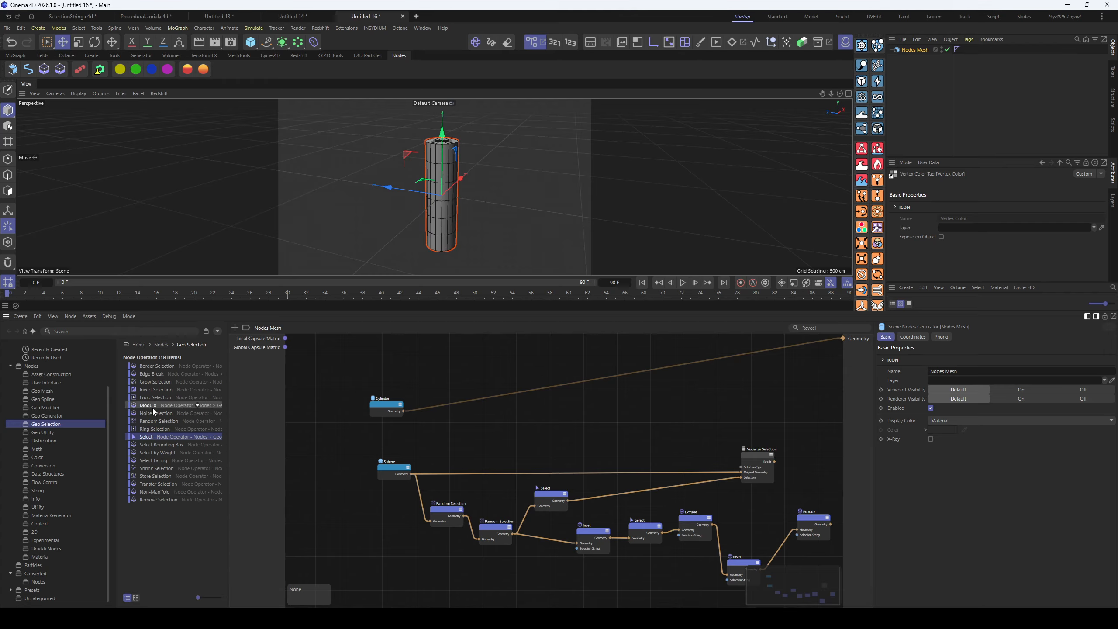
drag(154, 460, 460, 422)
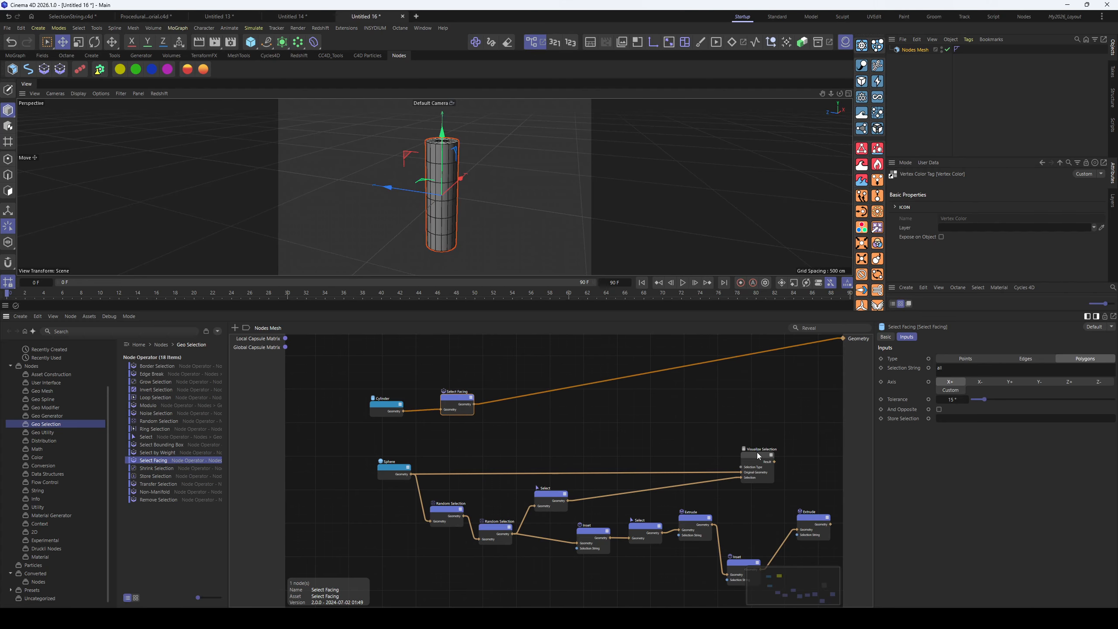
drag(759, 456, 633, 410)
drag(474, 404, 632, 433)
mouse_move(404, 411)
mouse_down()
mouse_move(618, 427)
mouse_move(842, 338)
mouse_up()
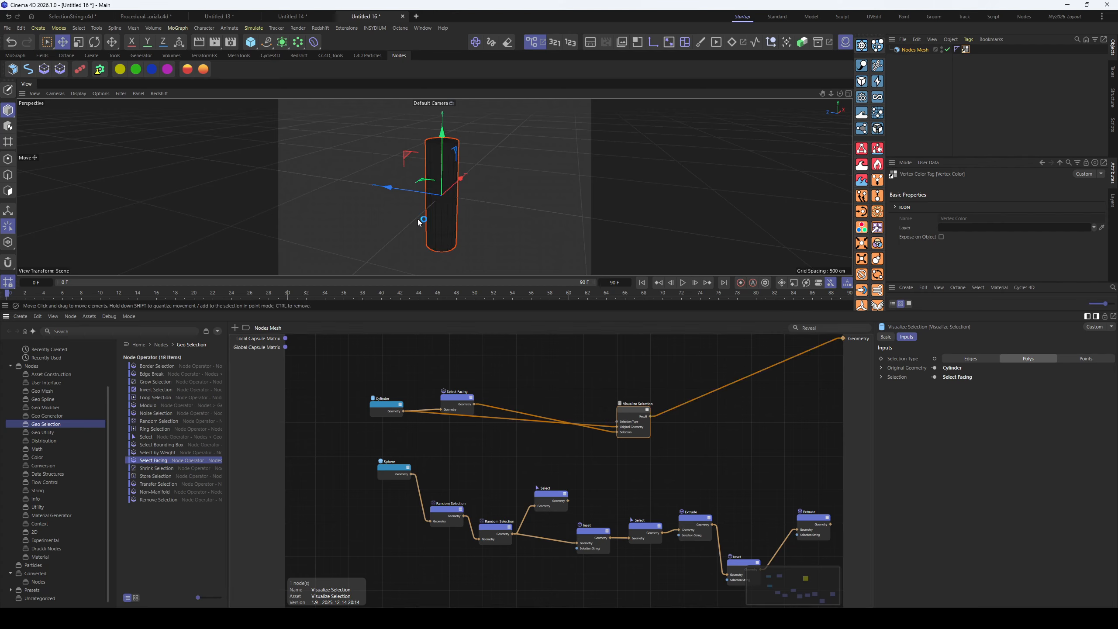
drag(634, 413, 638, 396)
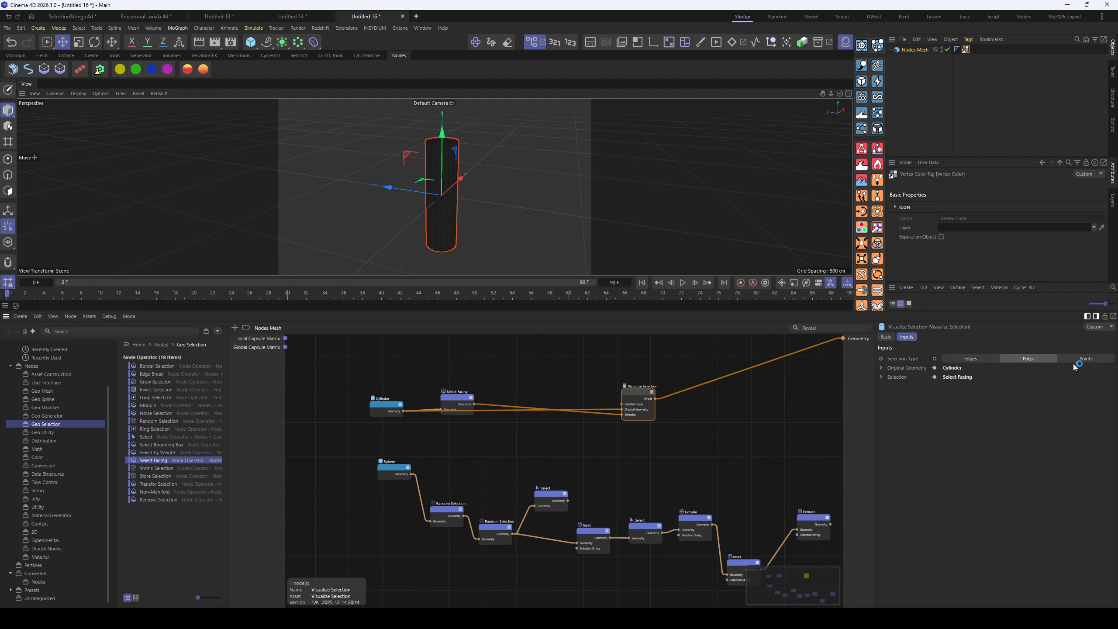
Set Select Facing's axis to Y+ and enable And Opposite to select both cylinder caps
click(462, 398)
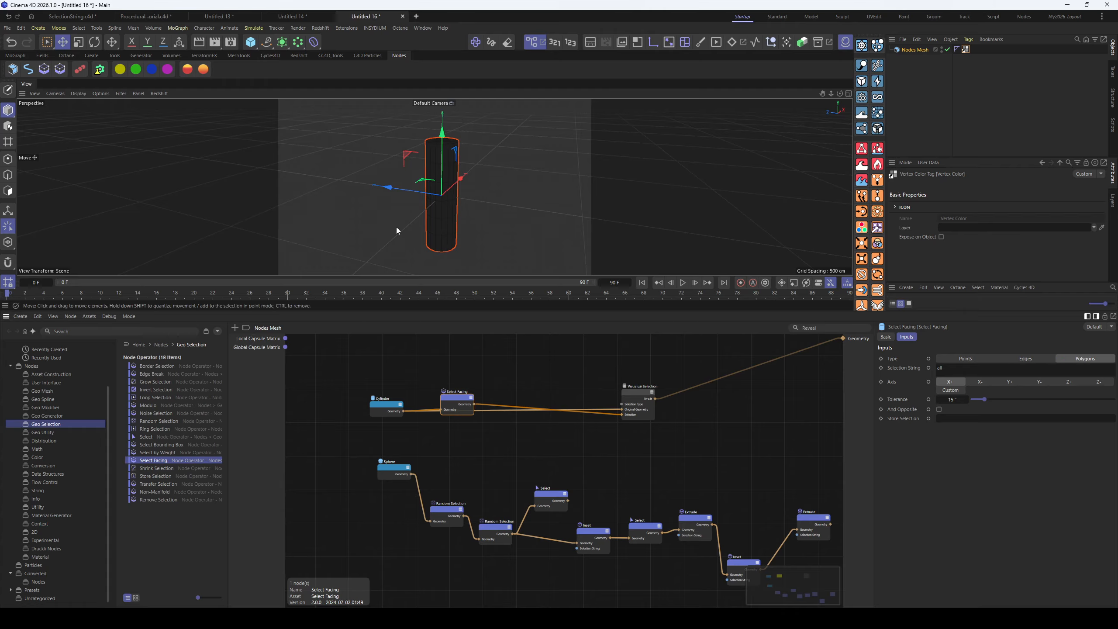
alt+drag(396, 228, 445, 236)
click(1020, 382)
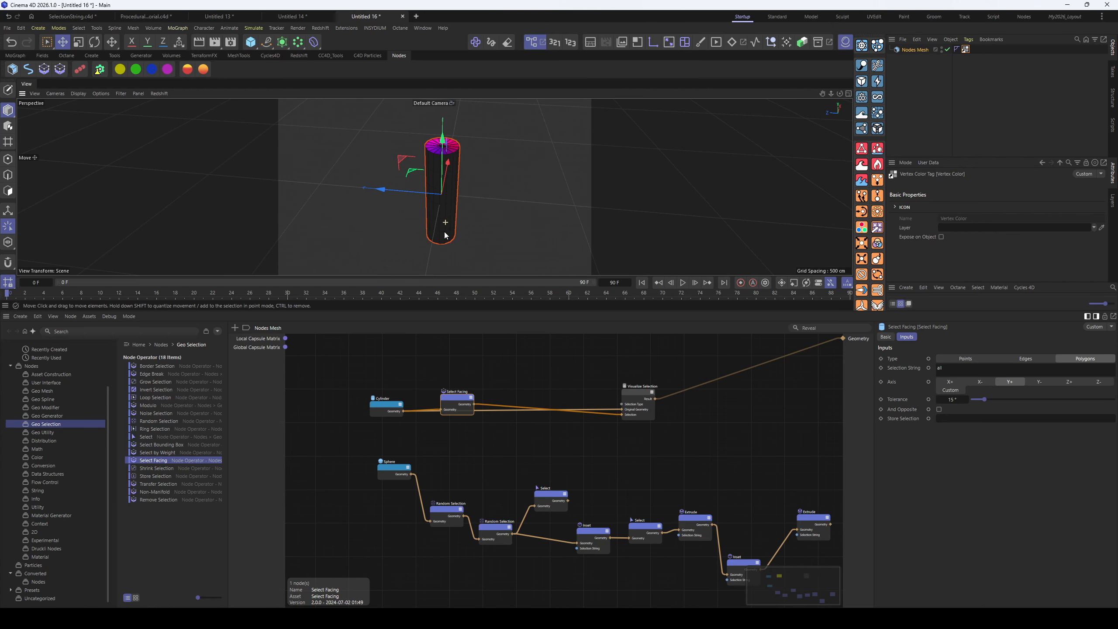
click(939, 410)
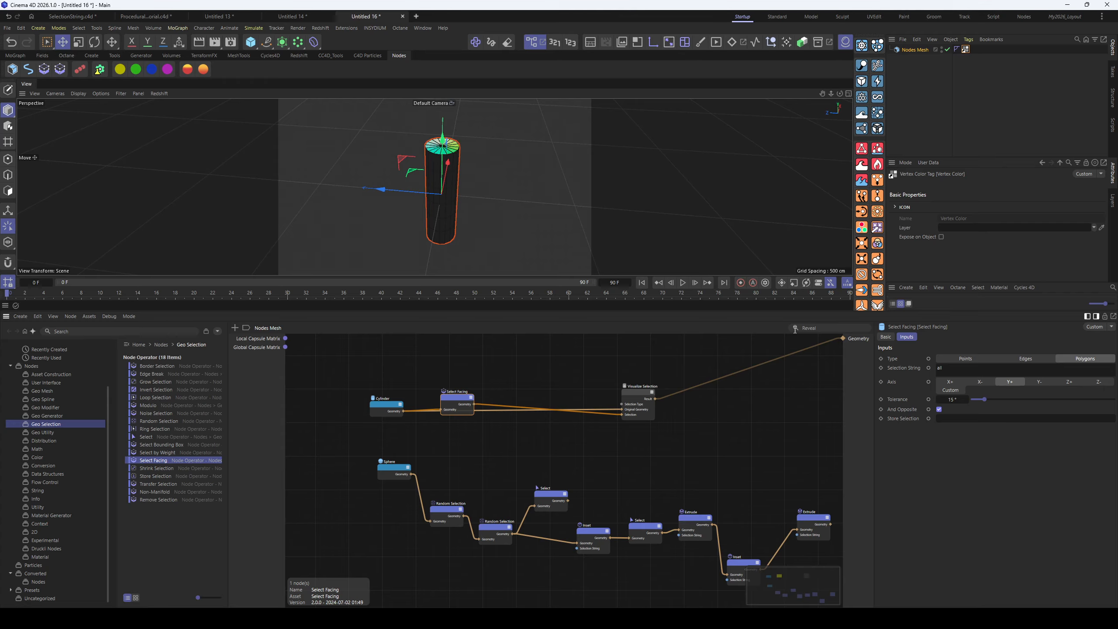
alt+drag(487, 232, 455, 211)
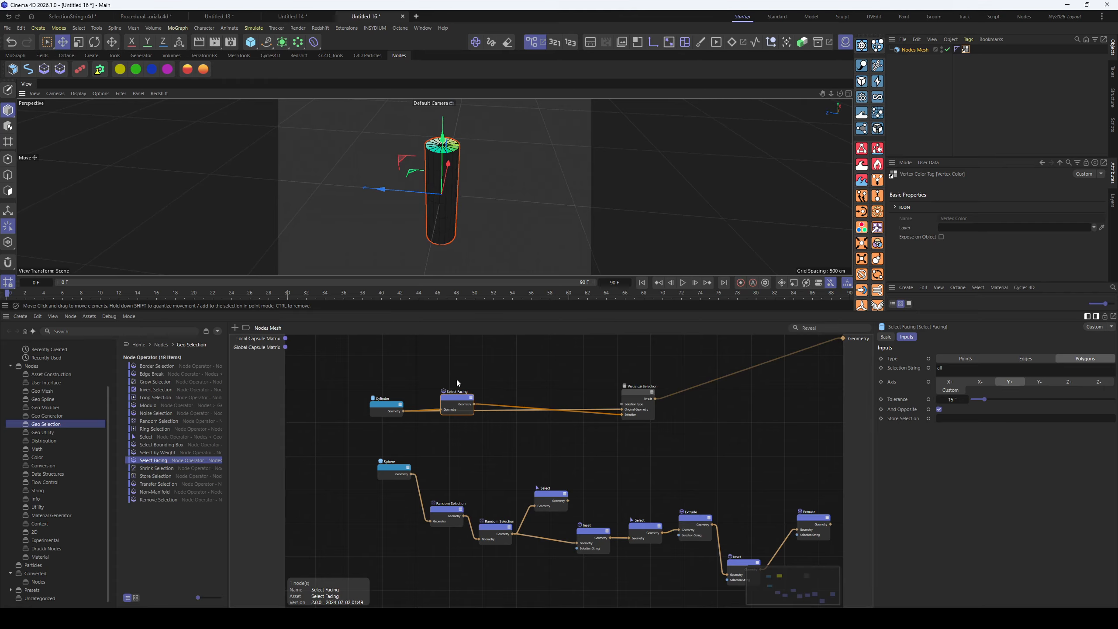
Rearrange the Cylinder and Select Facing nodes so Select Facing sits below the direct connection to Visualize Selection
drag(463, 401, 457, 433)
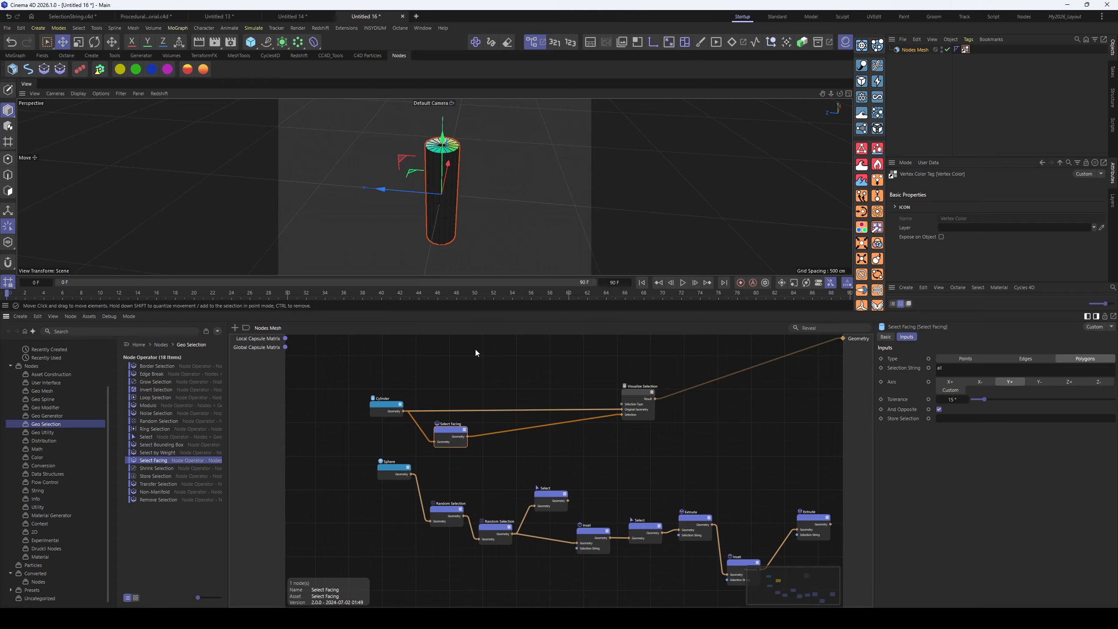
drag(383, 411, 373, 411)
click(450, 429)
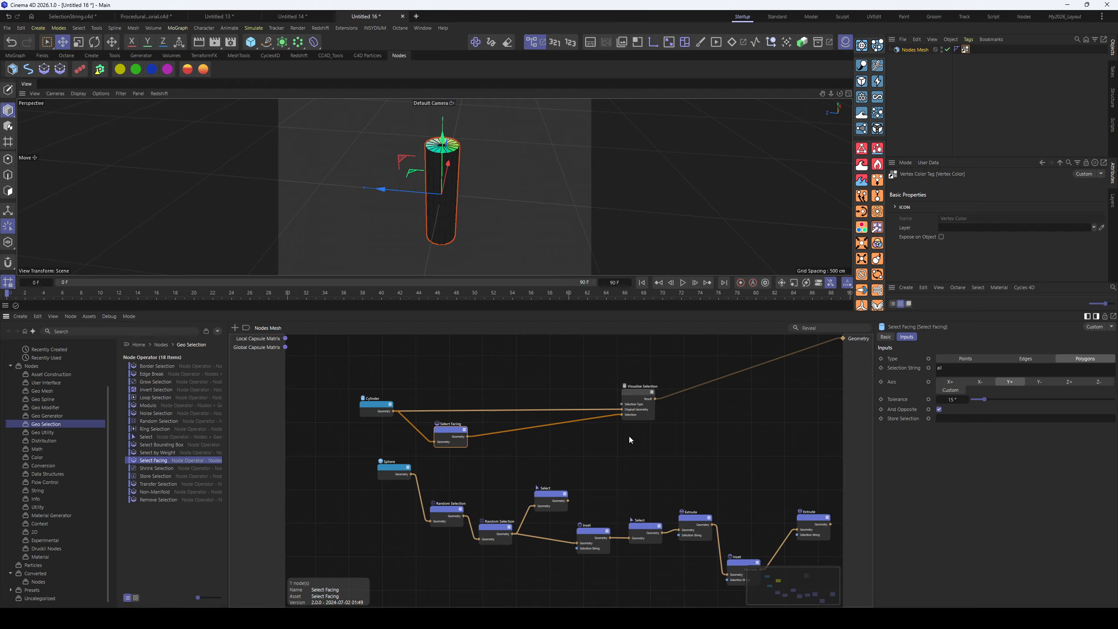
drag(447, 435, 424, 434)
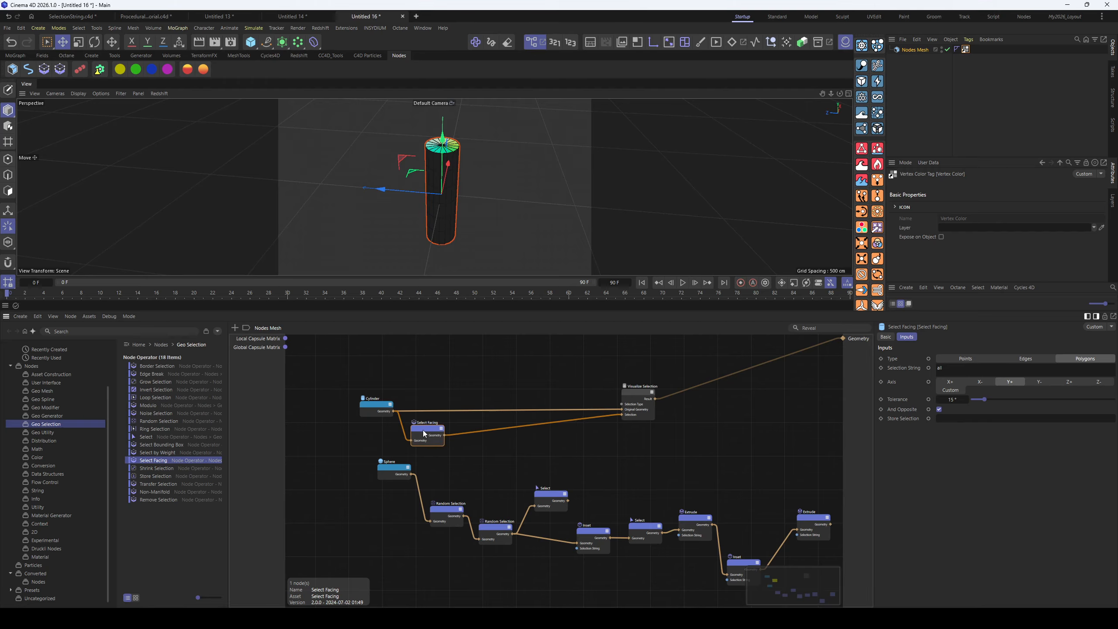
Insert an Invert Selection between Select Facing and Visualize Selection, and space the Cylinder node further away
drag(156, 390, 472, 432)
alt+drag(435, 187, 437, 256)
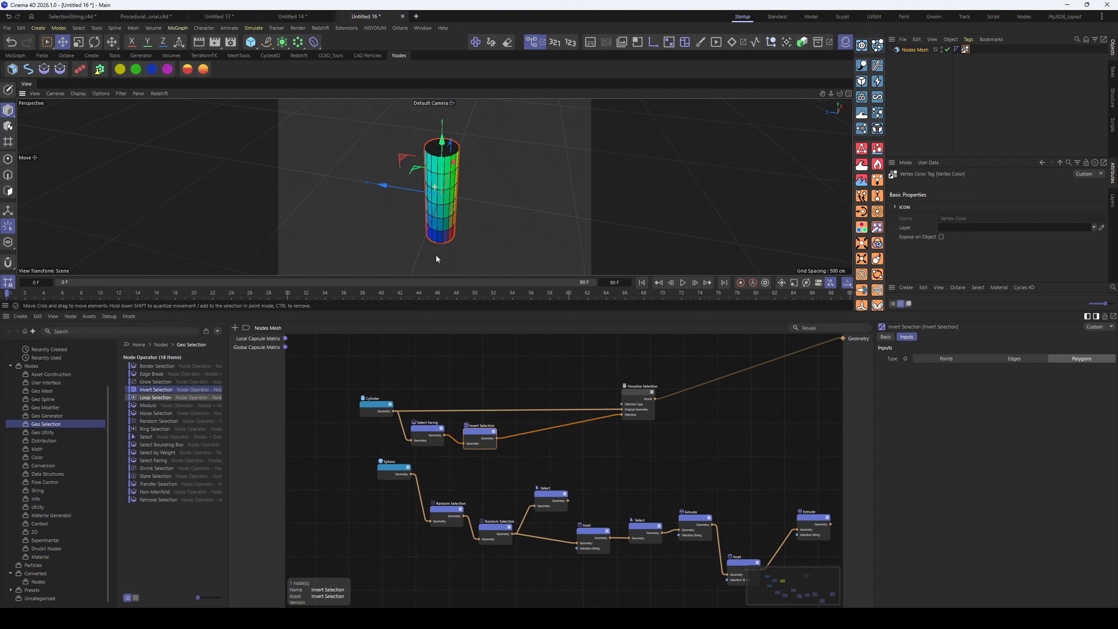
drag(374, 404, 350, 400)
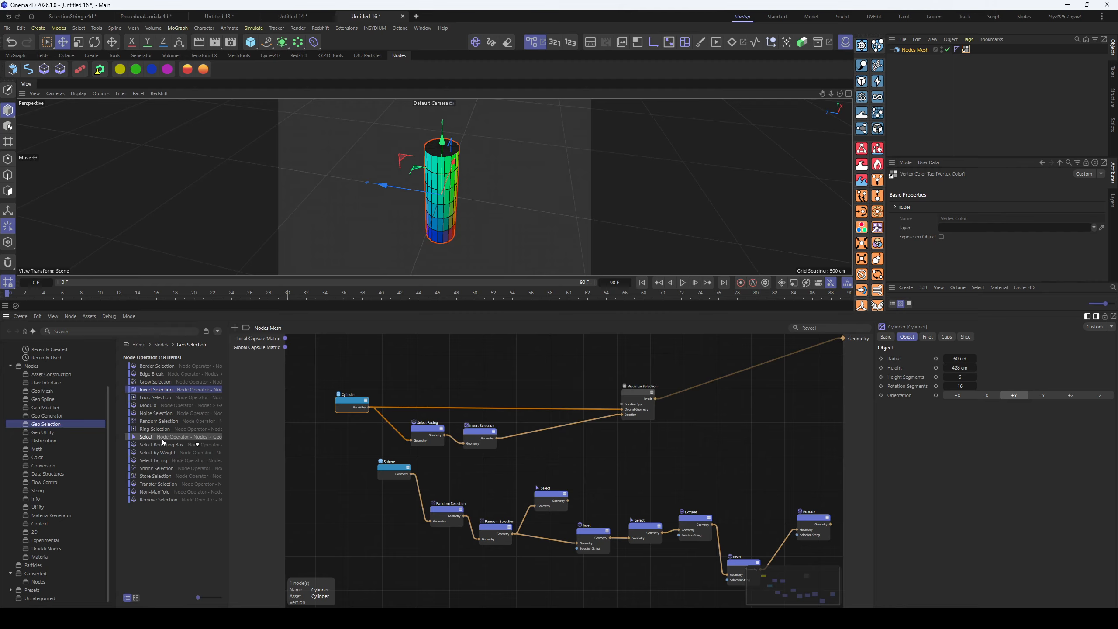
Add a polygon Random Selection after Invert Selection, feed it to Visualize Selection and inspect the cylinder's caps and sides
drag(158, 421, 530, 439)
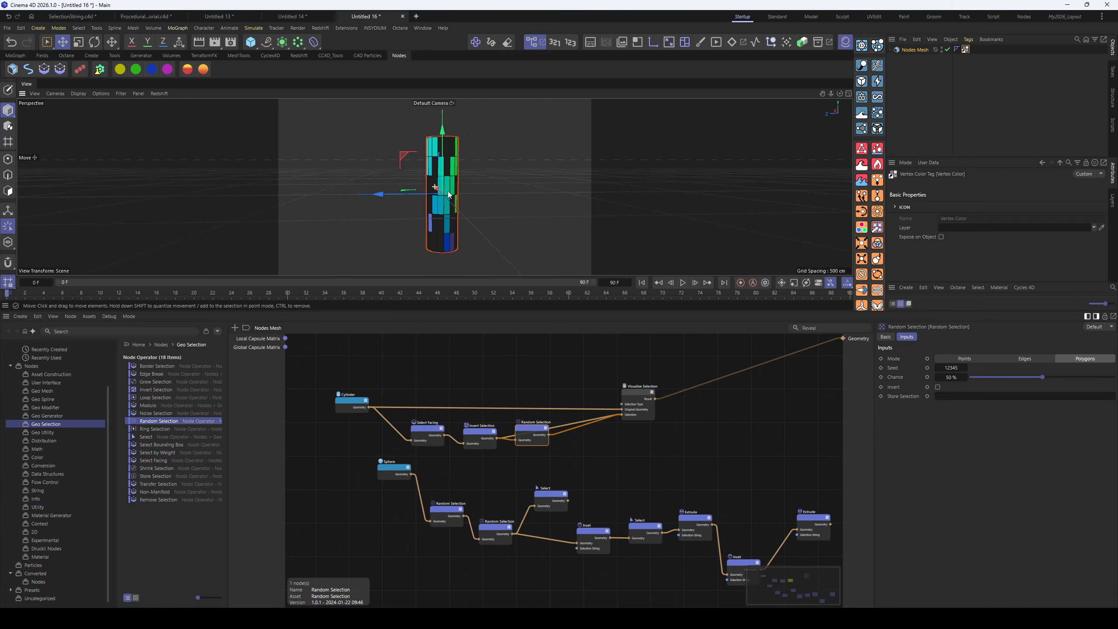
alt+drag(448, 194, 443, 247)
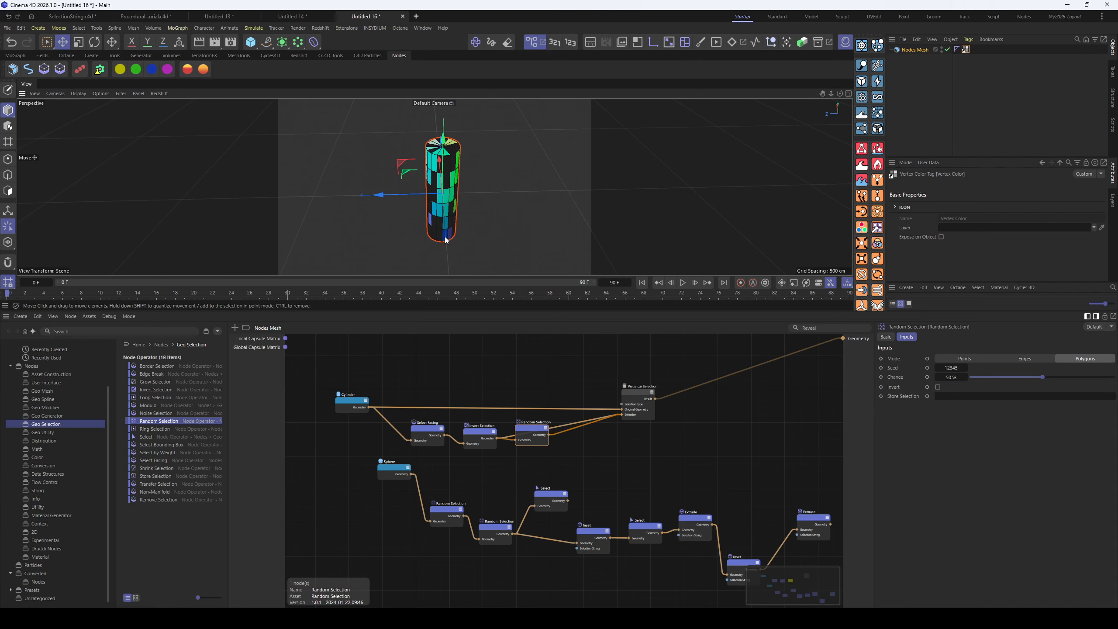
drag(641, 390, 641, 370)
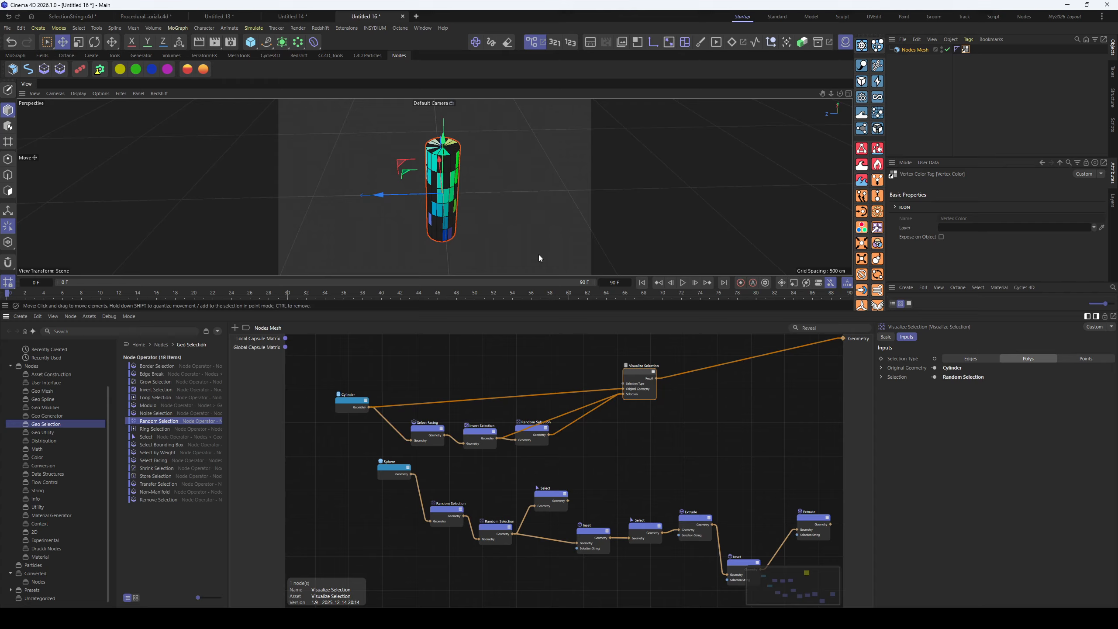
mouse_move(453, 171)
alt+mouse_down()
mouse_move(449, 140)
mouse_move(448, 153)
alt+mouse_up()
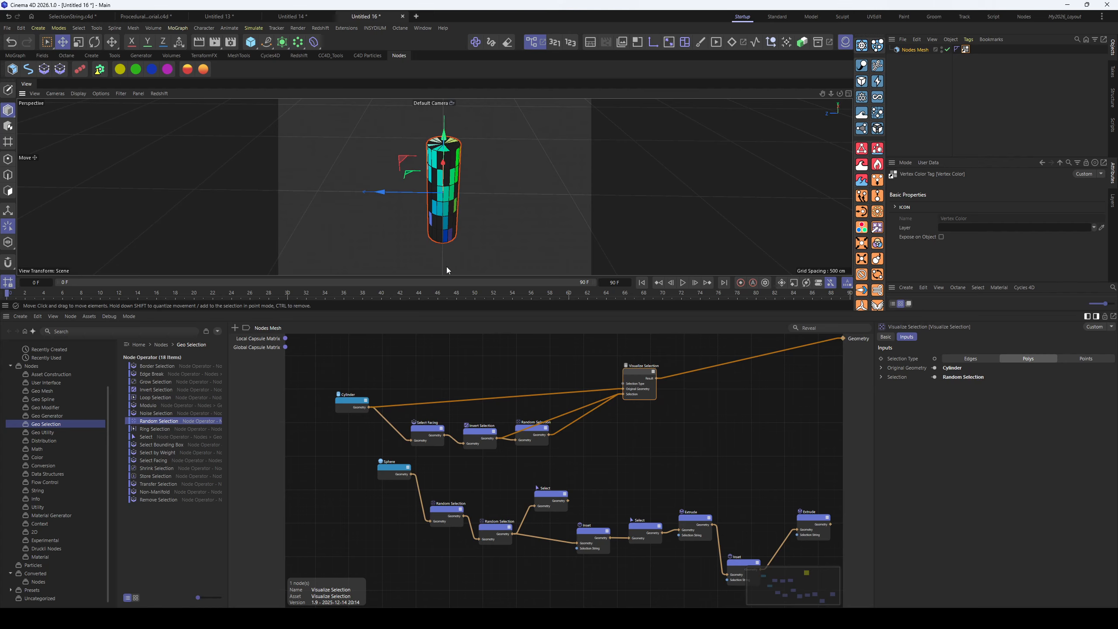
alt+drag(449, 231, 458, 202)
Spread out the cylinder's node chain and remove the direct link from Invert Selection to Visualize Selection
drag(345, 394, 317, 374)
drag(433, 429, 383, 426)
drag(481, 434, 430, 432)
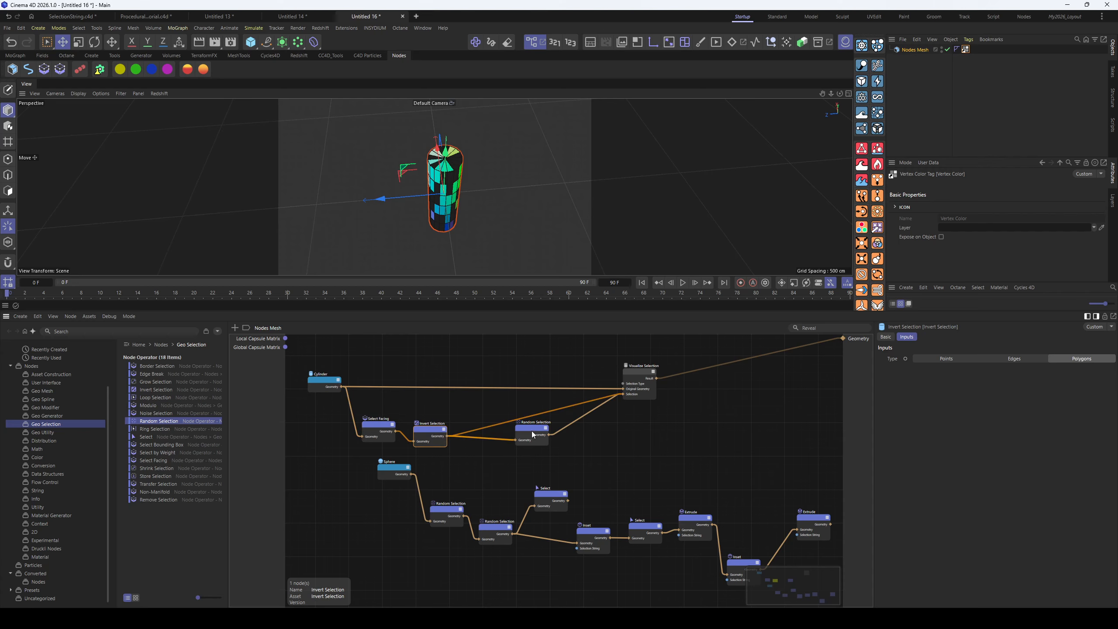
drag(533, 436, 536, 446)
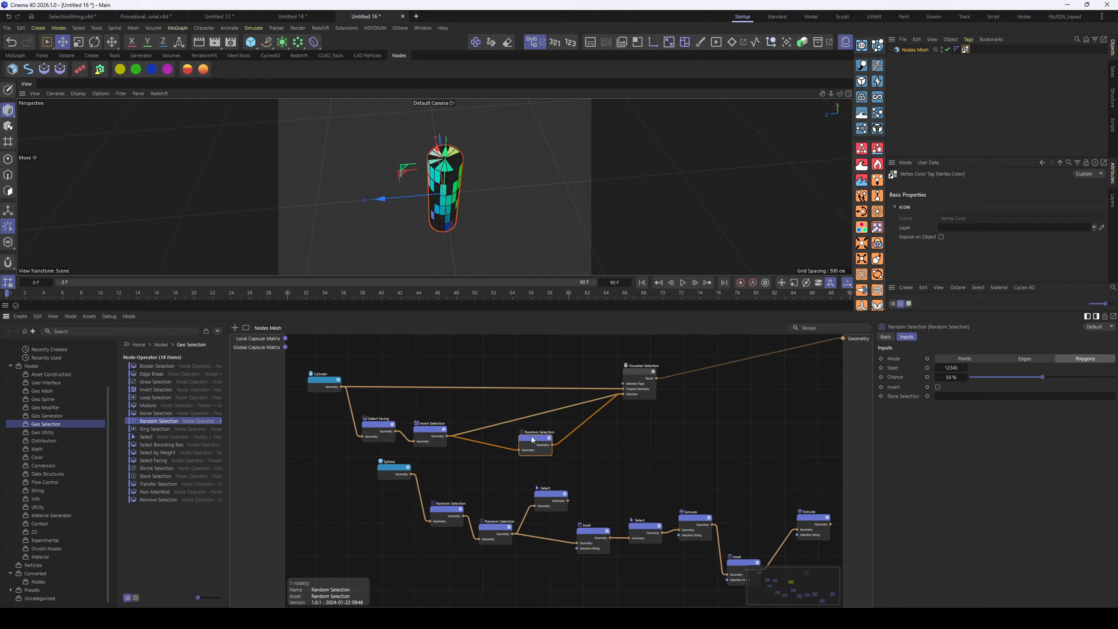
click(583, 401)
mouse_move(615, 397)
mouse_down()
mouse_move(581, 419)
mouse_move(623, 394)
mouse_up()
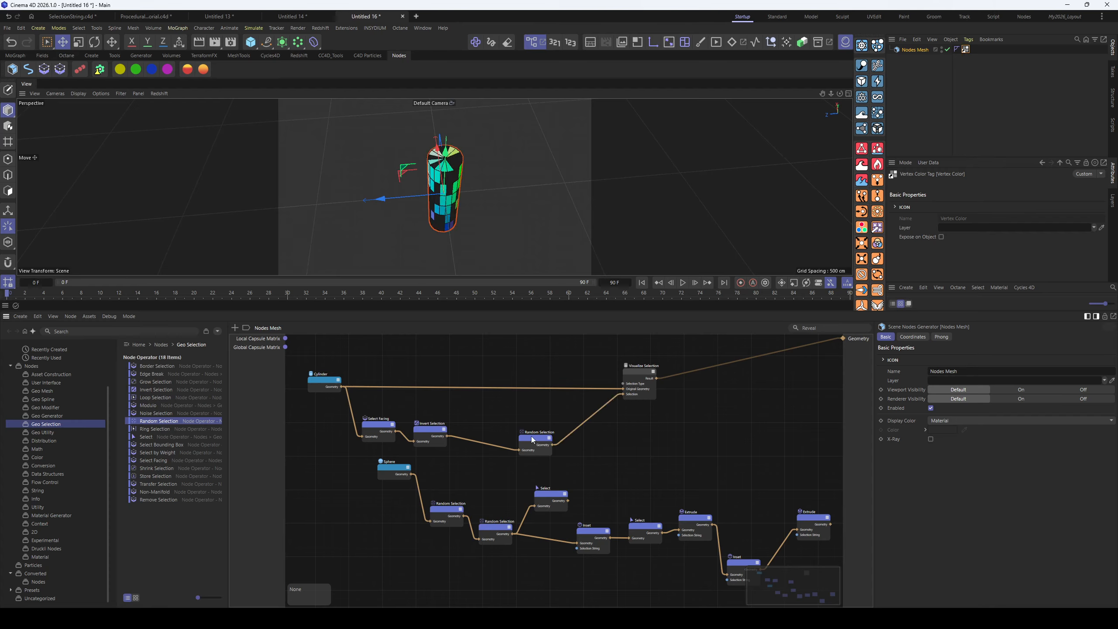
alt+drag(468, 230, 465, 198)
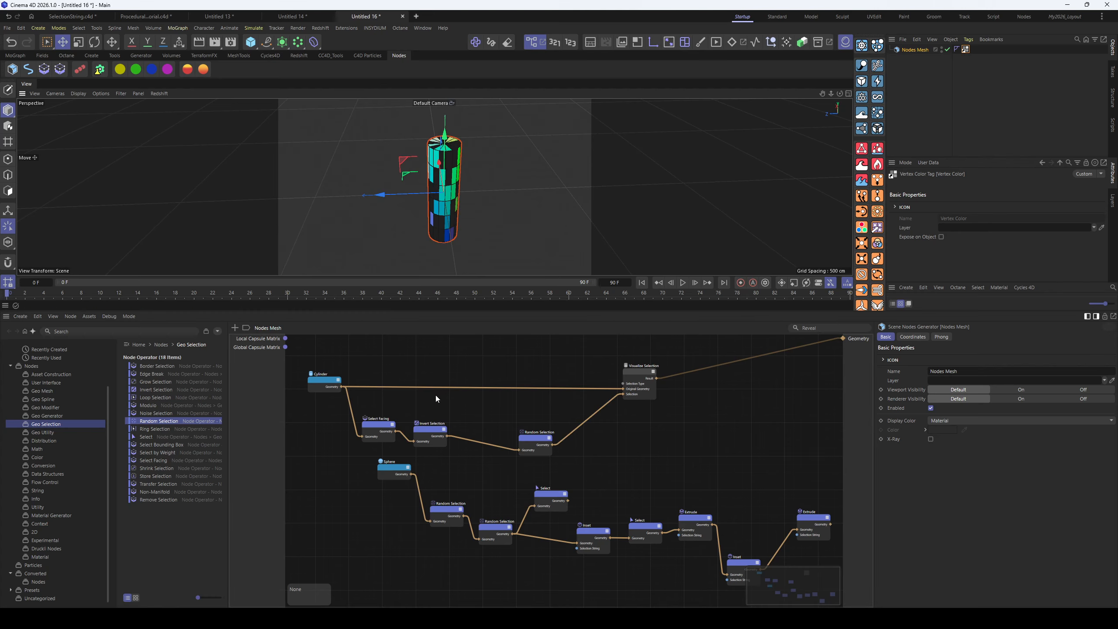
Connect Invert Selection directly to Visualize Selection's Selection input and store the Random Selection under the name "randy"
drag(434, 433, 623, 396)
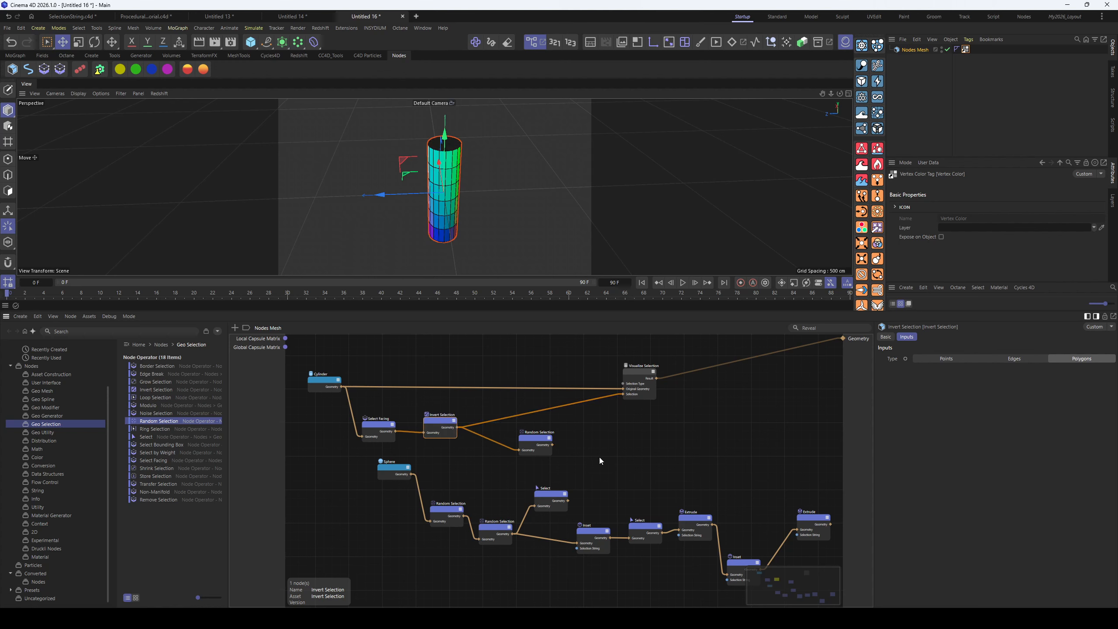
drag(426, 424, 421, 427)
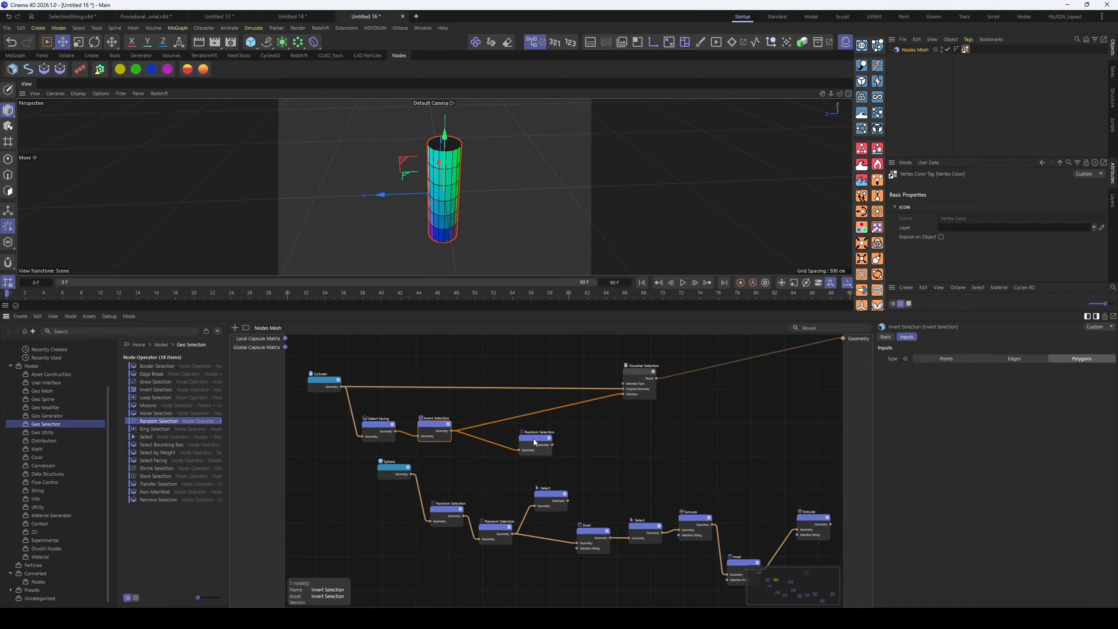
drag(536, 443, 561, 450)
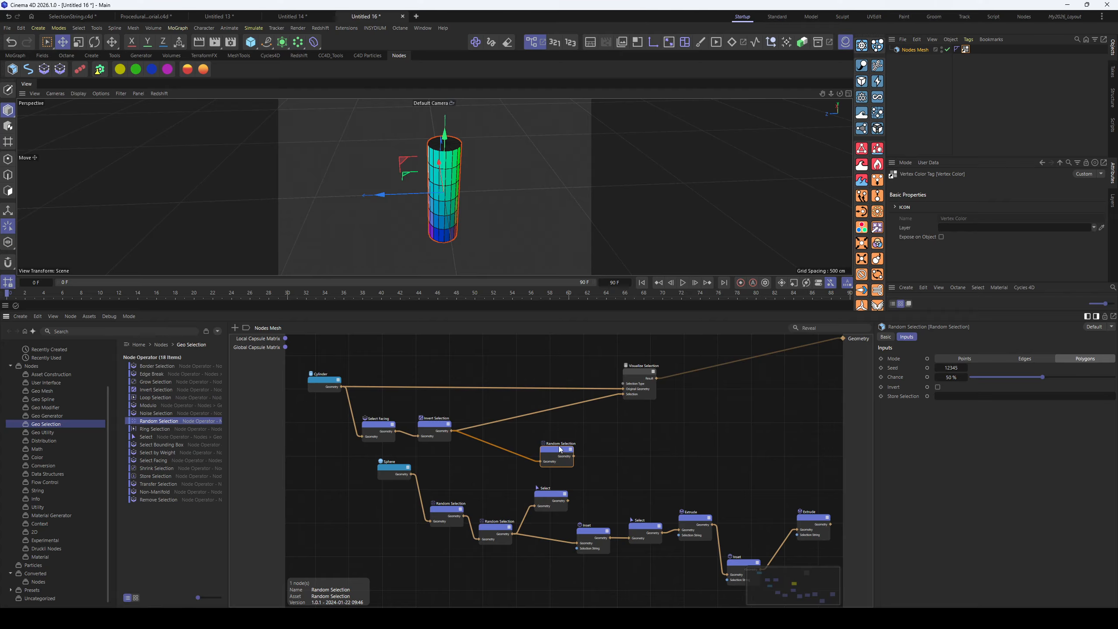
click(952, 397)
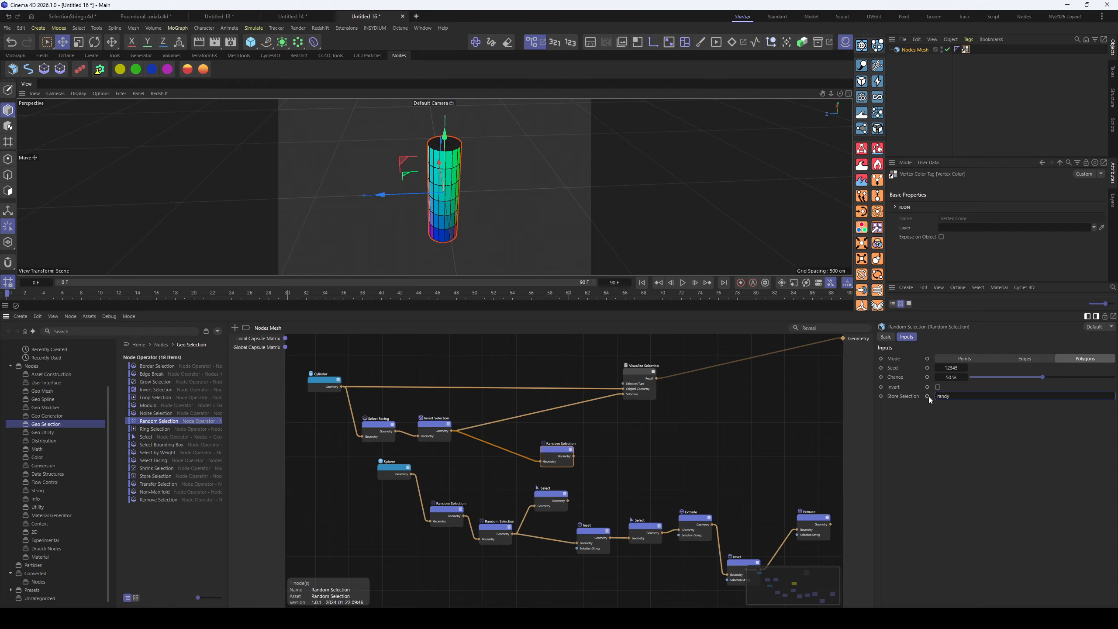
key(Return)
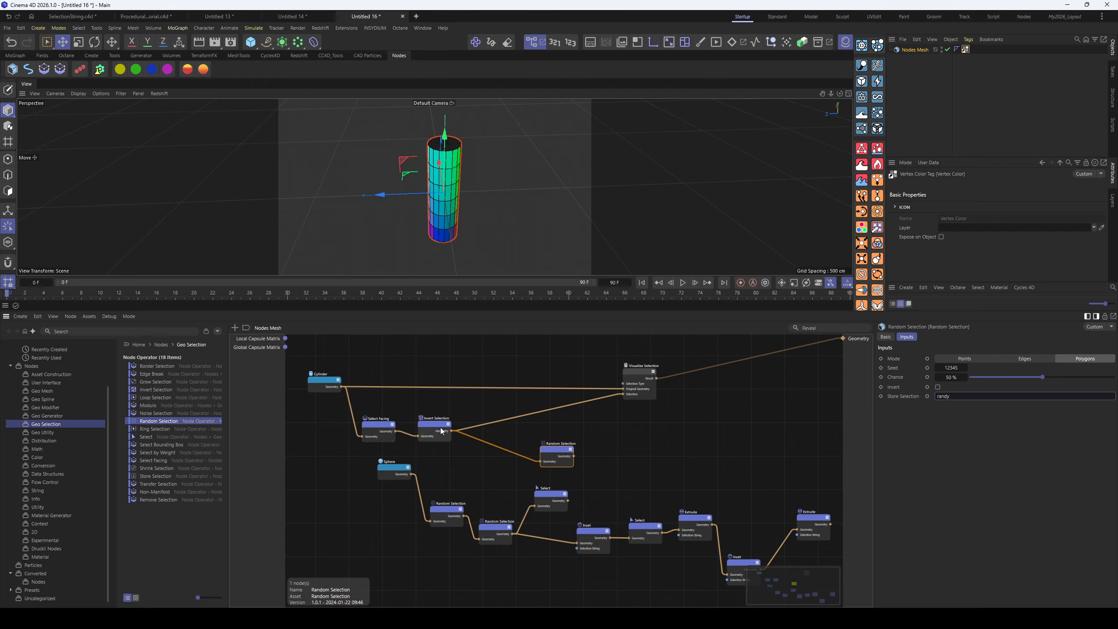
Insert a Store Selection node between Invert Selection and Visualize Selection and name its polygon selection "inv"
drag(442, 431, 430, 428)
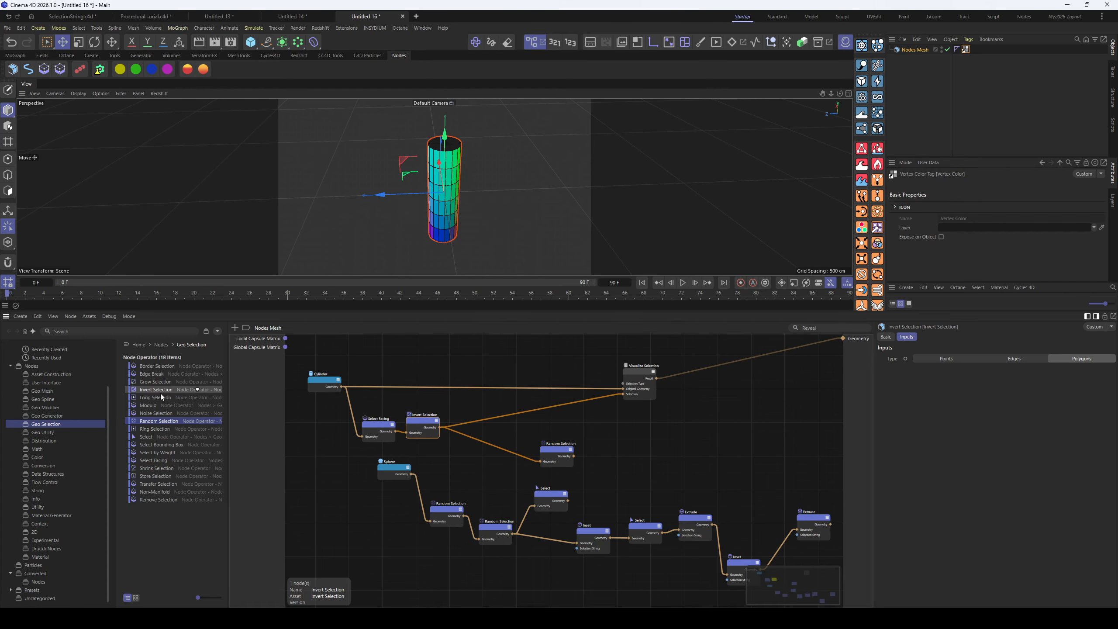
click(155, 476)
click(500, 423)
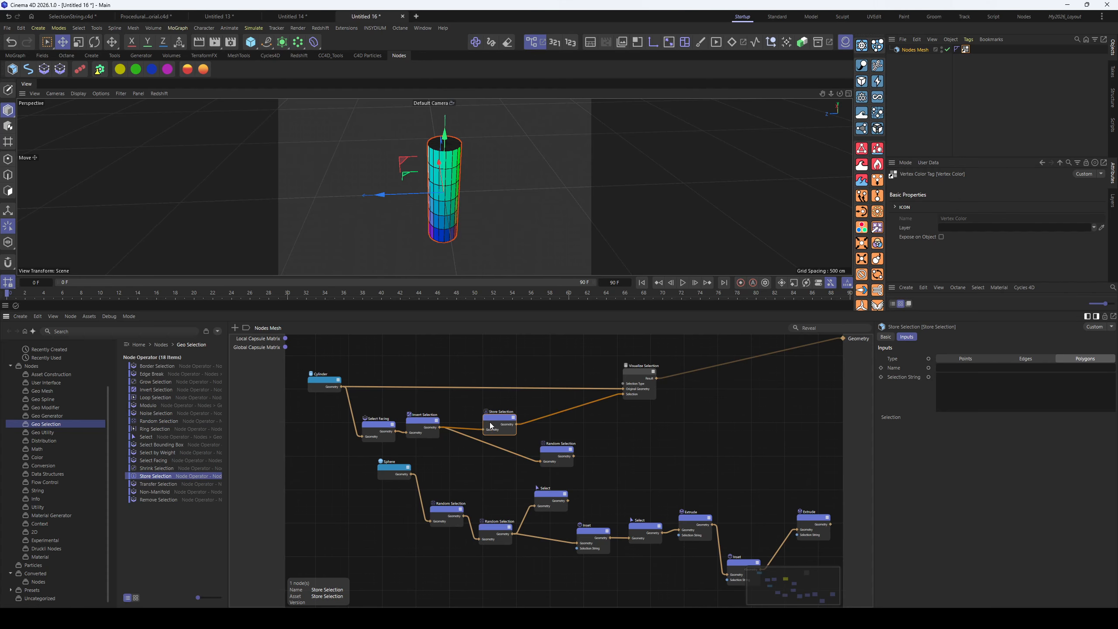
drag(497, 425, 463, 410)
click(968, 369)
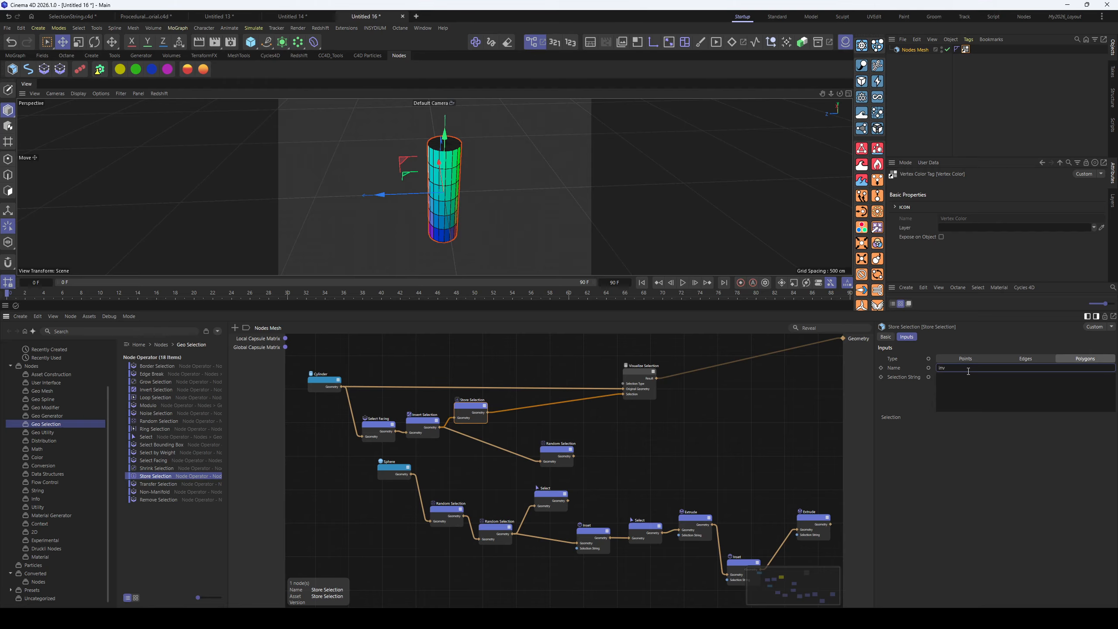
key(Return)
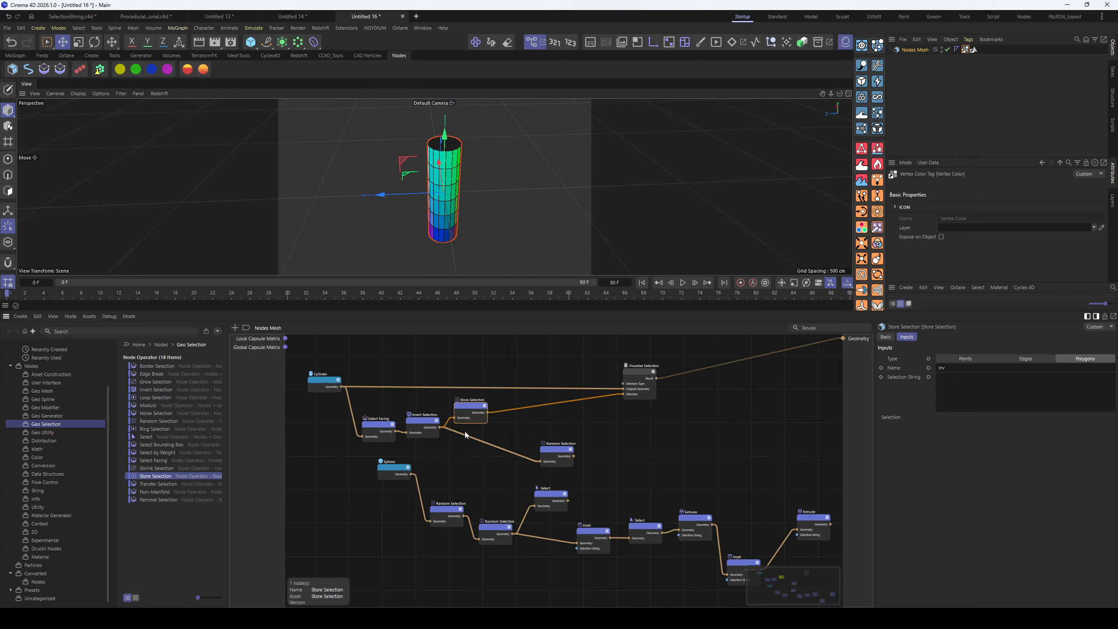
Feed the Store Selection output into Random Selection and arrange both nodes in line
drag(554, 459, 549, 444)
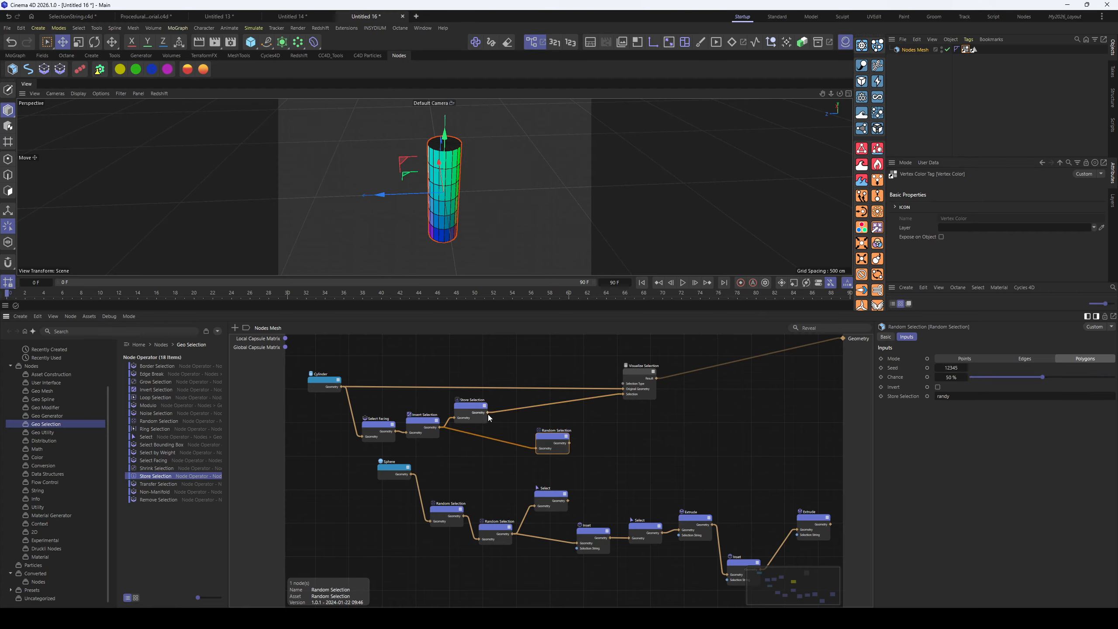
drag(489, 413, 546, 454)
drag(469, 408, 471, 431)
drag(546, 437, 530, 446)
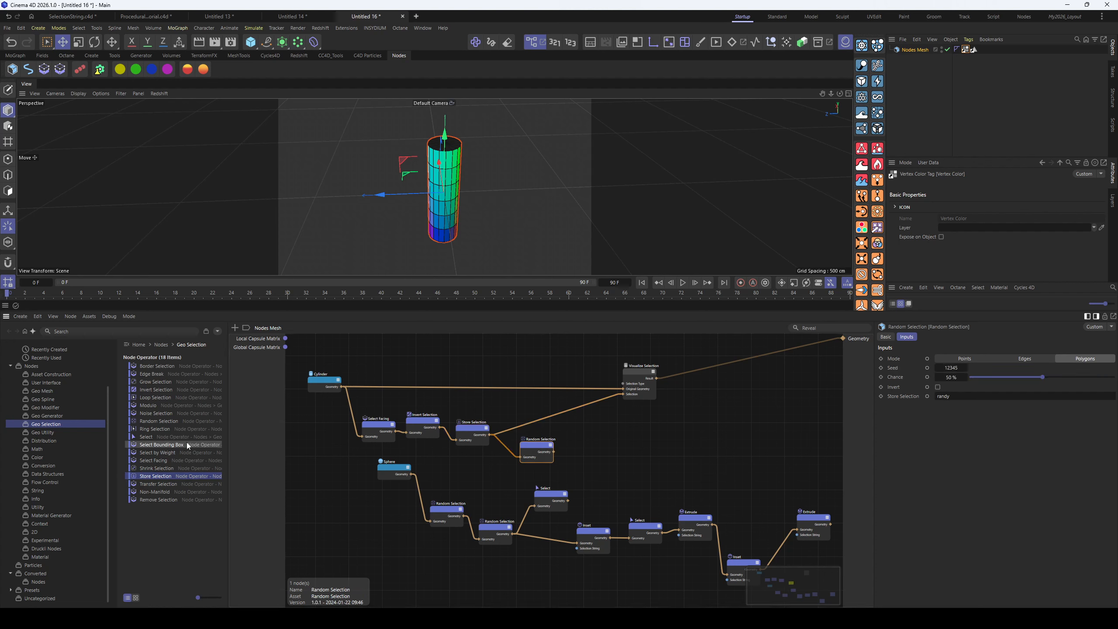
Add a Select node after Random Selection with the Selection String "randy"&"inv" and connect it to Visualize Selection
drag(147, 437, 577, 438)
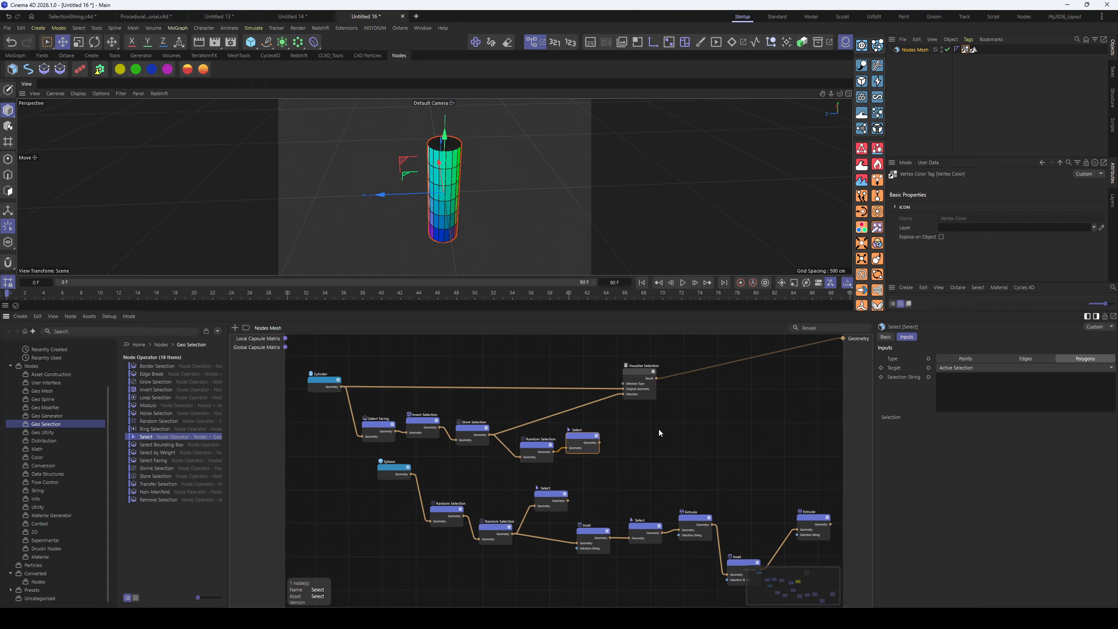
click(1014, 391)
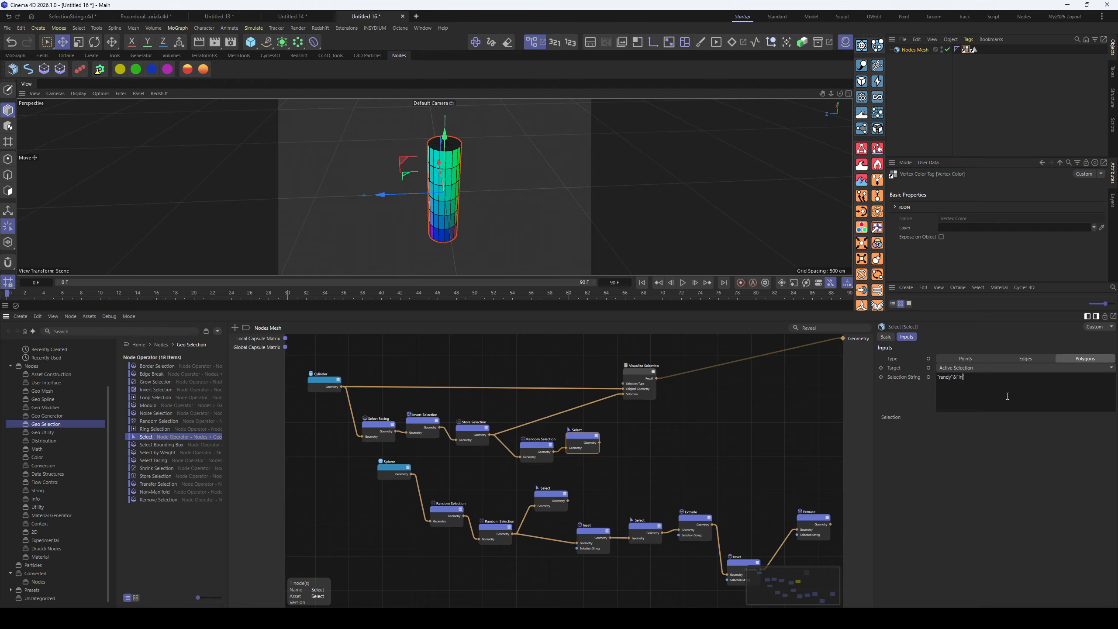
text(")
drag(599, 442, 633, 398)
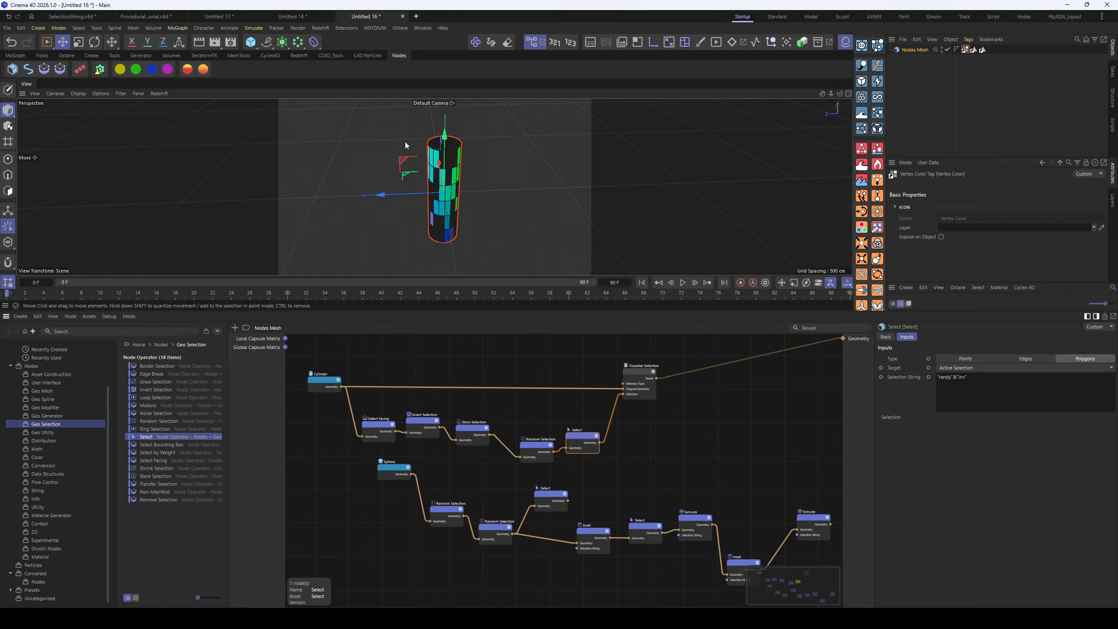
alt+drag(442, 229, 507, 212)
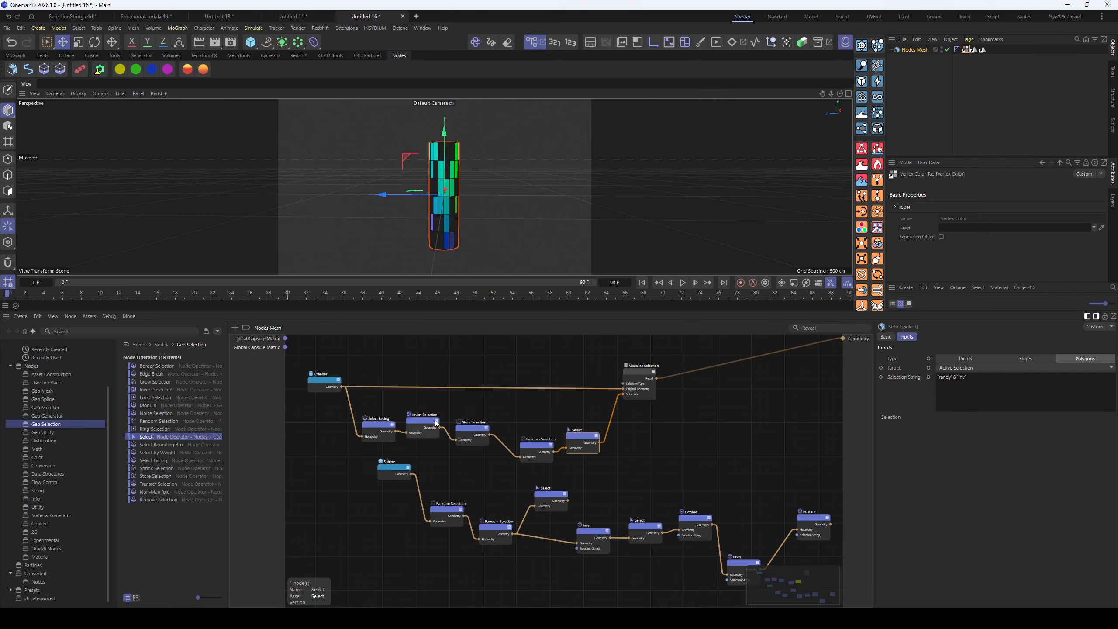
Set the cylinder chain's Random Selection chance to 41% and inspect the intersected selection around the cylinder
click(545, 450)
drag(534, 449, 522, 446)
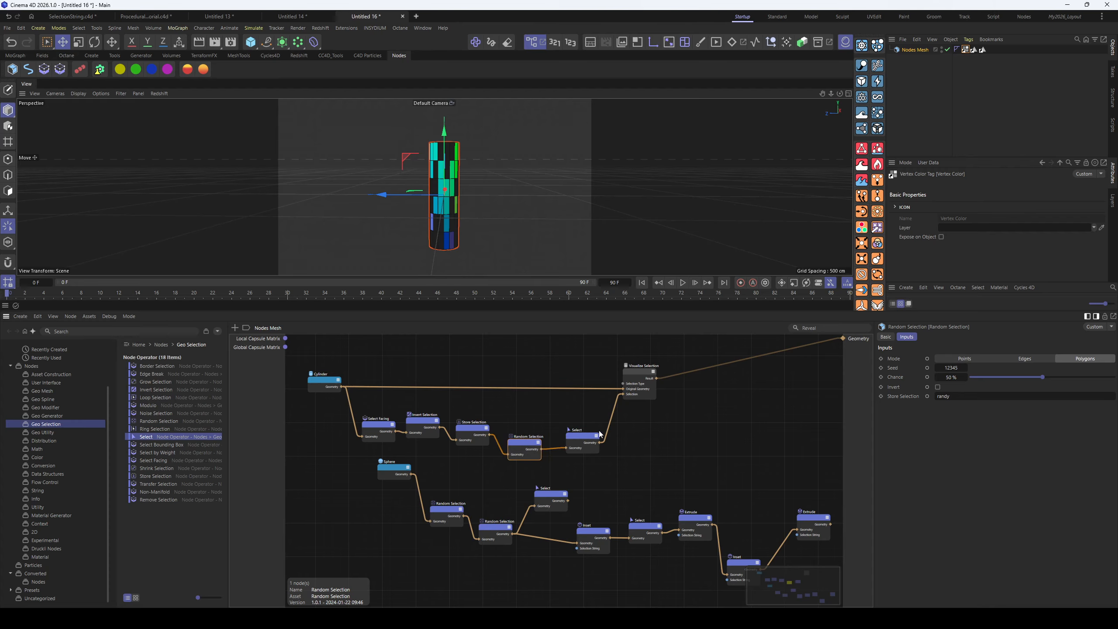
mouse_move(1044, 381)
mouse_down()
mouse_move(1007, 381)
mouse_move(1047, 382)
mouse_move(1006, 387)
mouse_move(1044, 388)
mouse_move(1029, 388)
mouse_up()
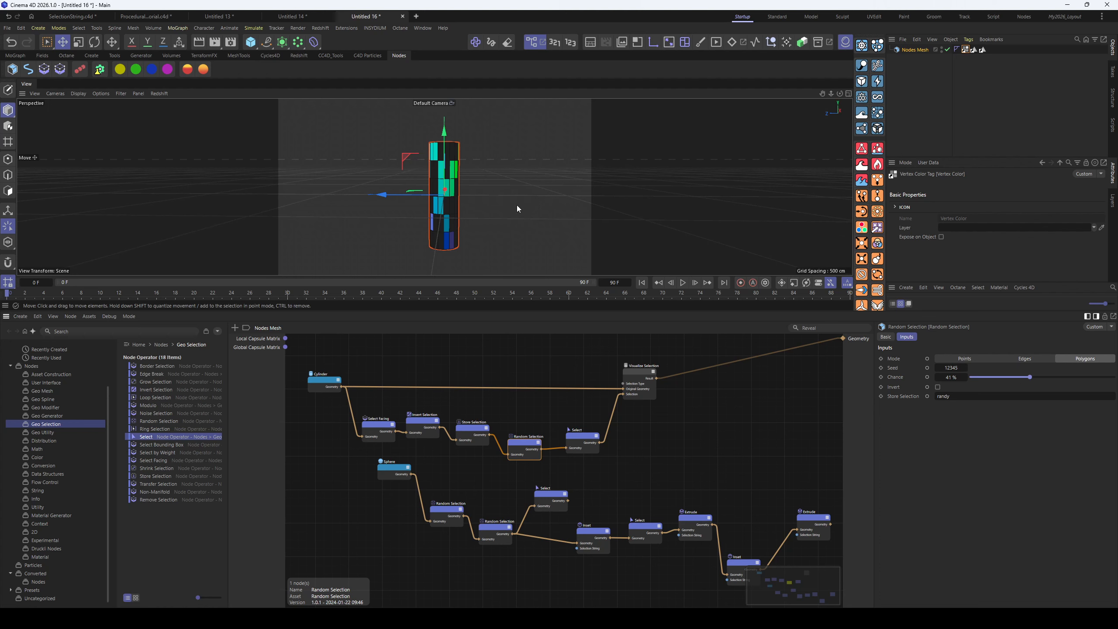
alt+drag(517, 204, 418, 227)
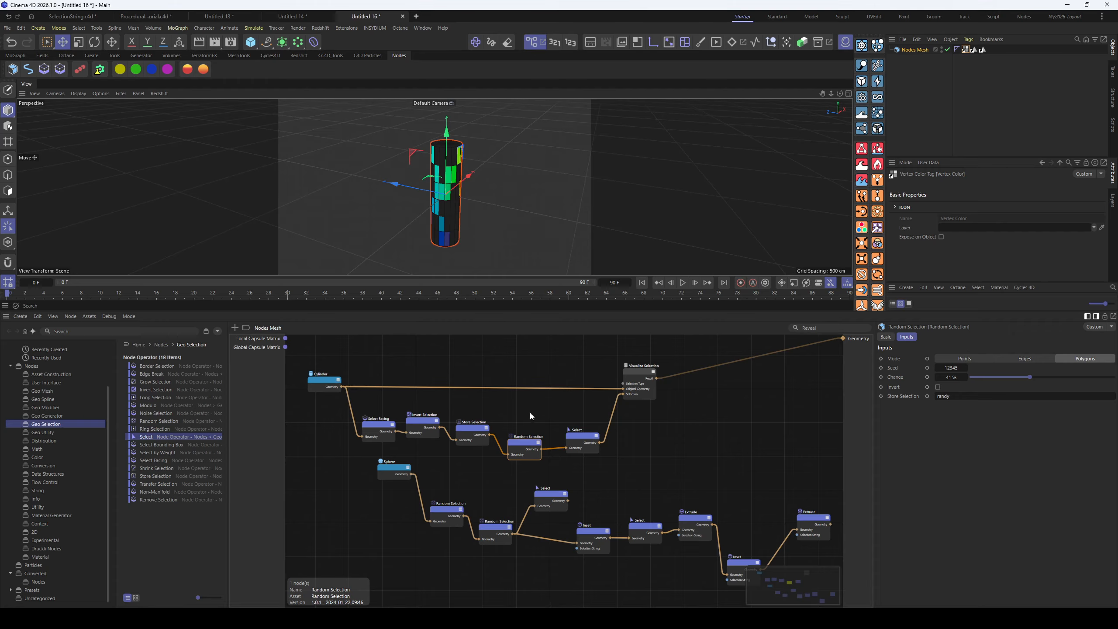
Add unconnected Ring Selection and Loop Selection nodes and stack them above the cylinder's node chain
drag(641, 378, 650, 376)
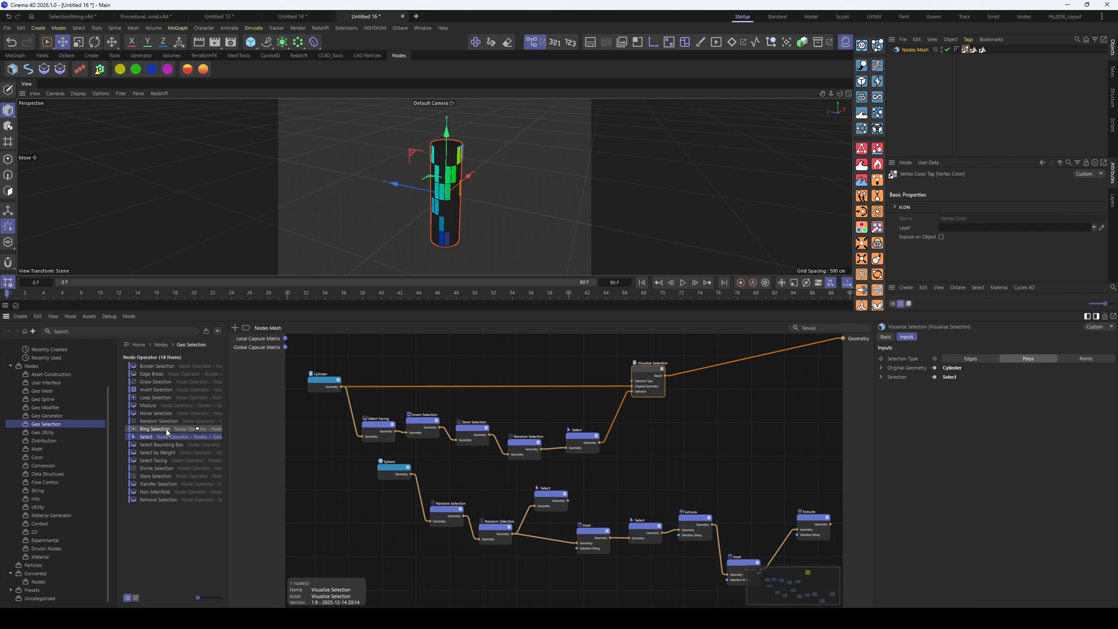
drag(162, 432, 417, 354)
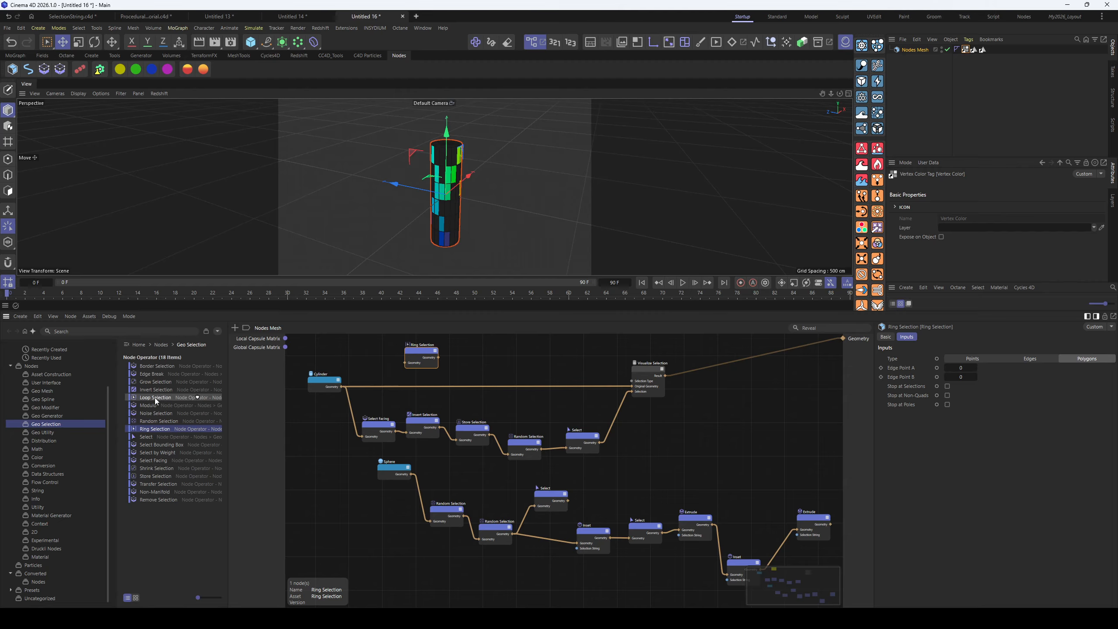
drag(155, 400, 492, 367)
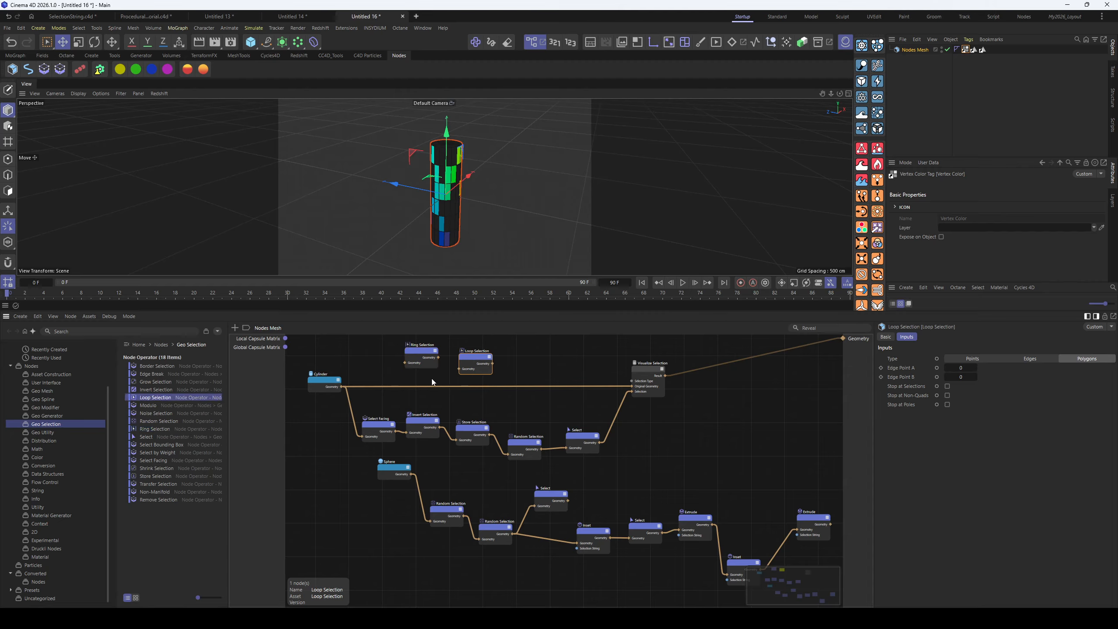
middle_drag(394, 337, 399, 384)
drag(482, 403, 430, 355)
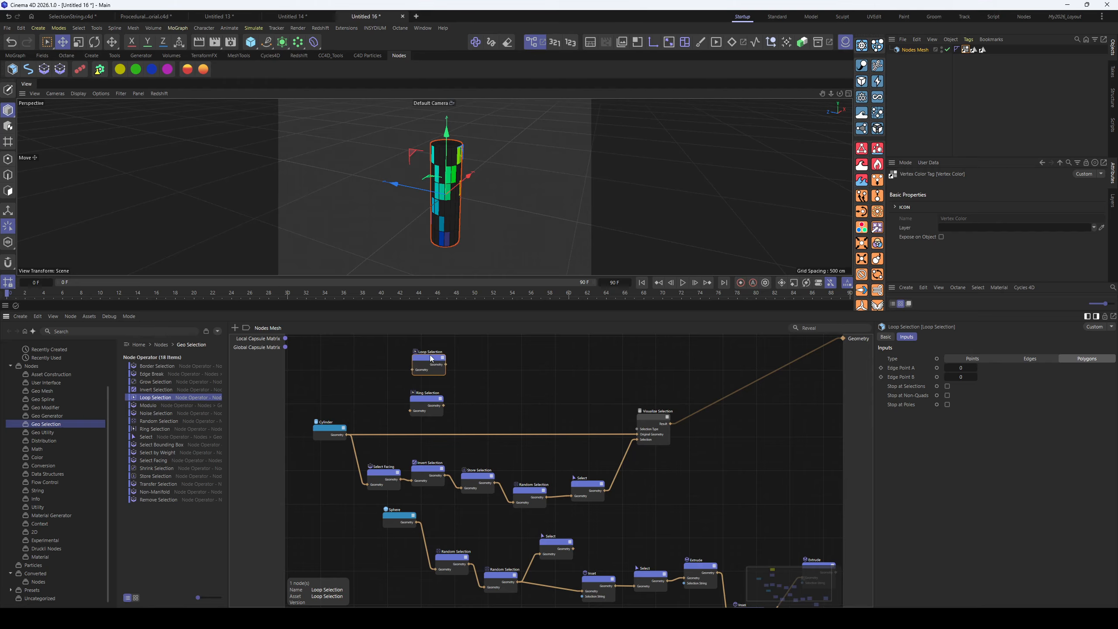
drag(427, 402, 430, 394)
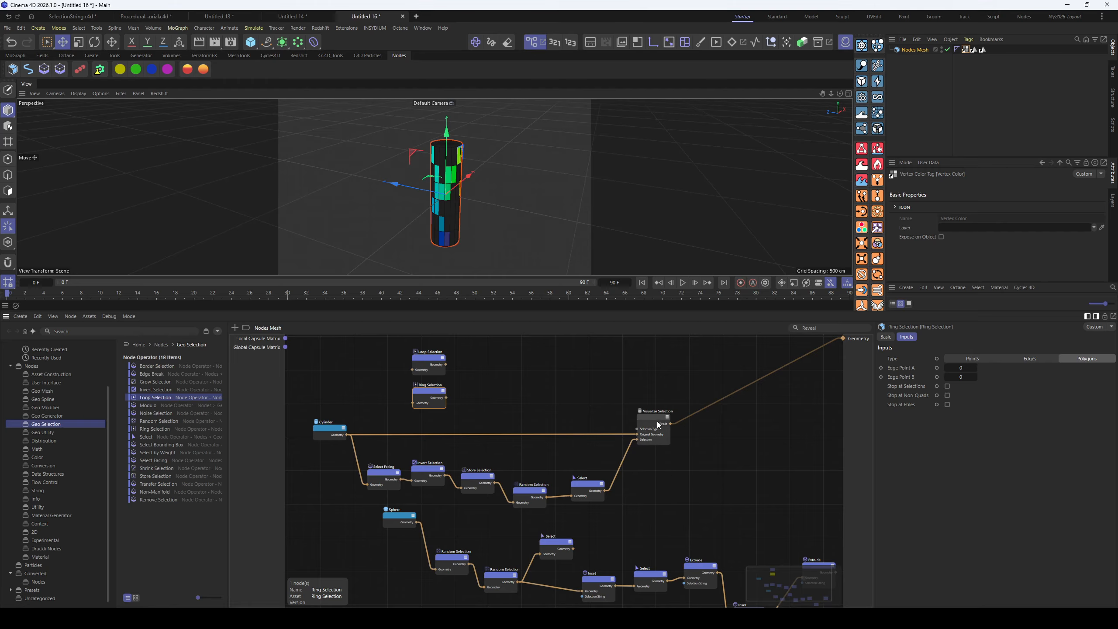
drag(655, 420, 652, 421)
drag(653, 421, 655, 422)
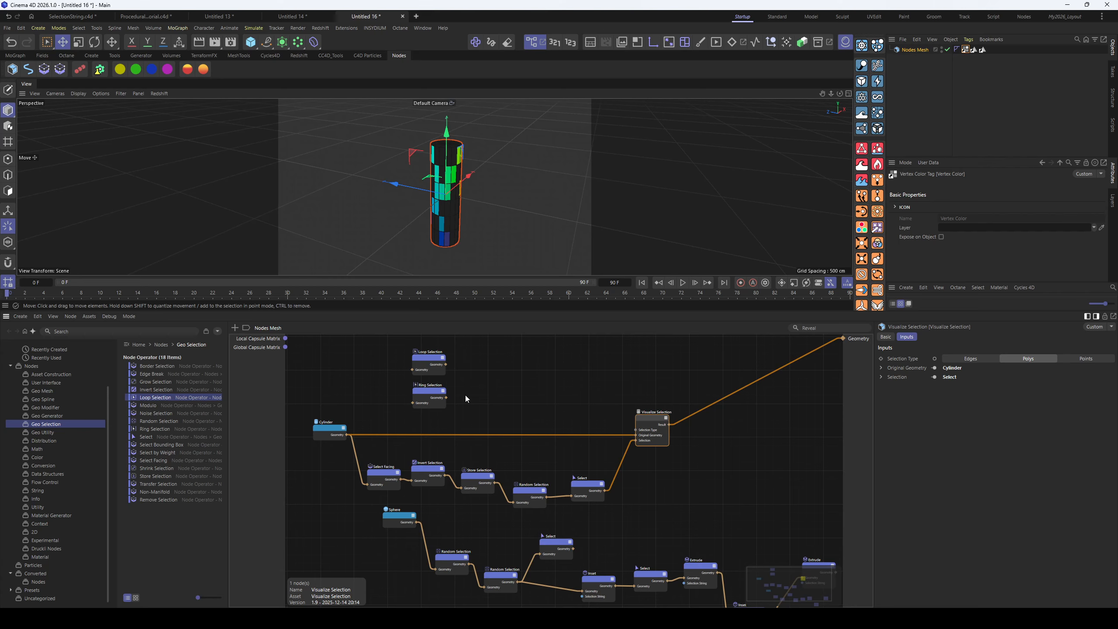
mouse_move(654, 414)
mouse_down()
mouse_move(602, 352)
mouse_move(637, 361)
mouse_move(651, 414)
mouse_move(640, 422)
mouse_up()
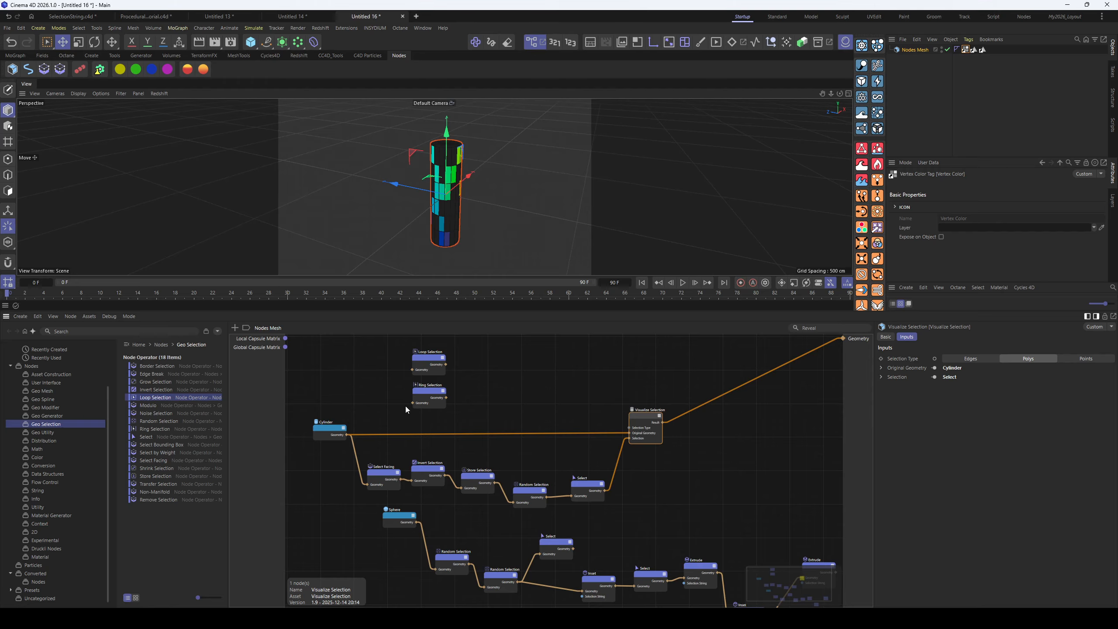
Feed the Cylinder into Ring Selection, place the node above the cylinder's chain and set its Type to Edges
drag(419, 409, 450, 403)
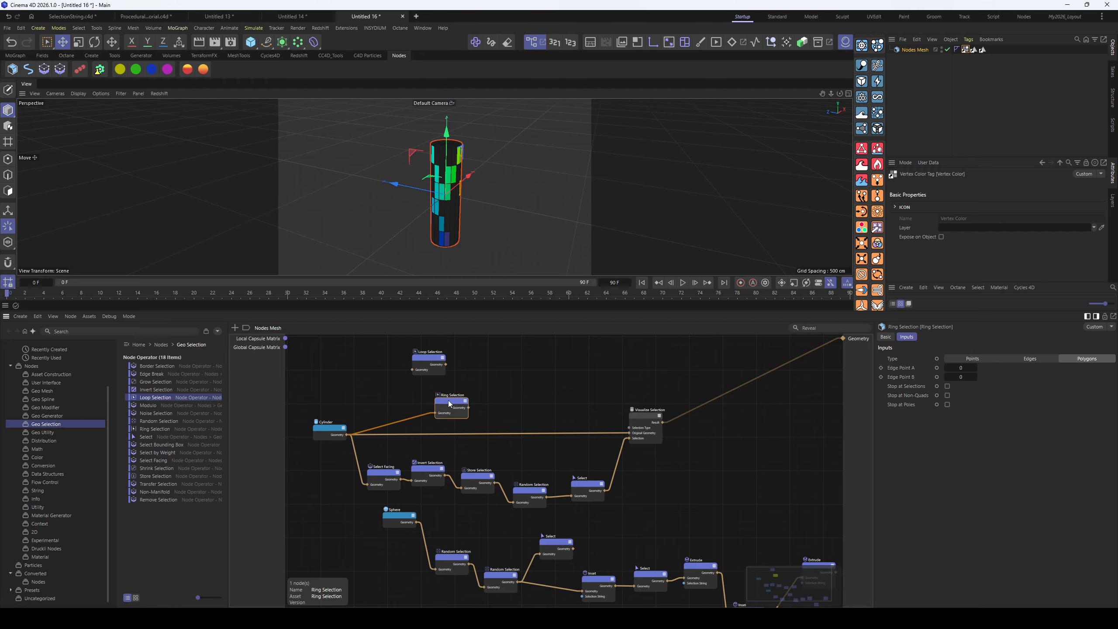
drag(452, 404, 487, 401)
click(1036, 359)
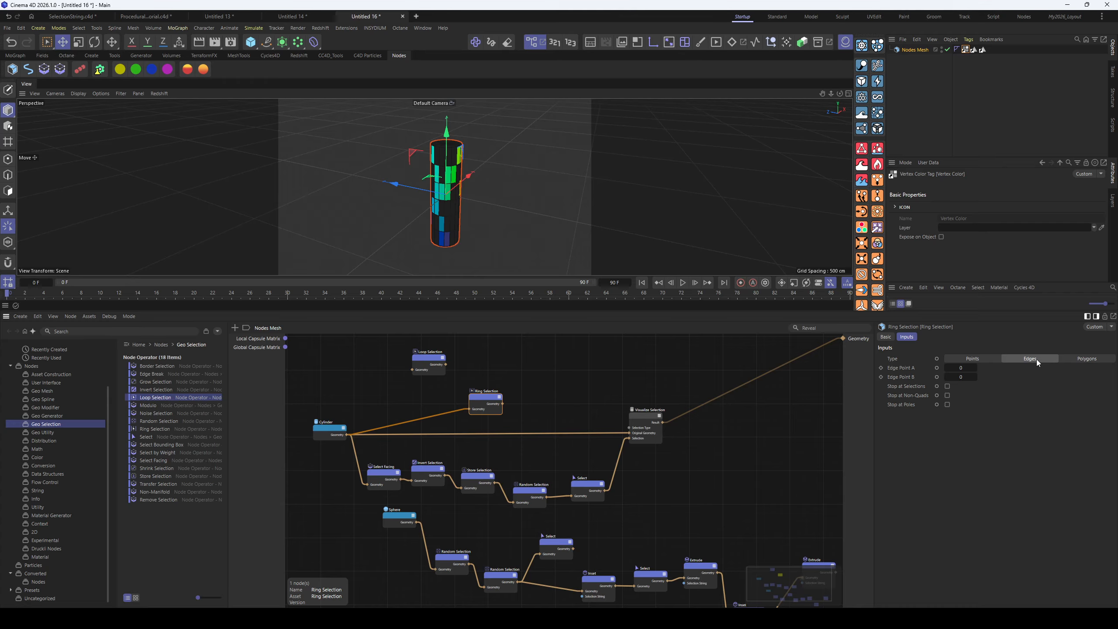
drag(484, 402, 478, 396)
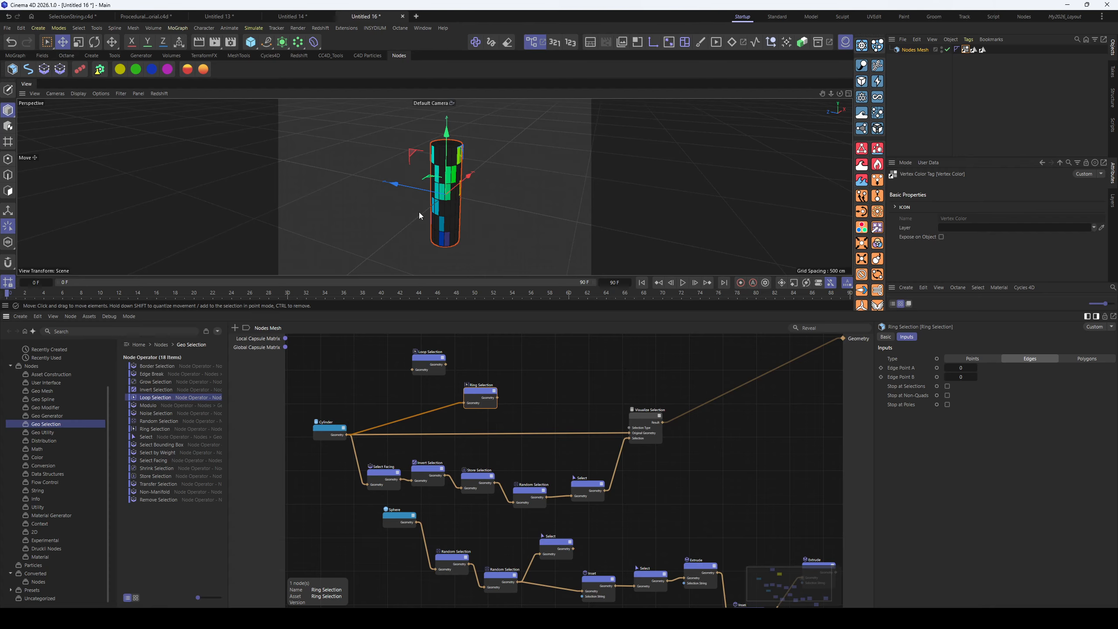
Connect Ring Selection to the Selection input of Visualize Selection and set the Selection Type to Edges
alt+drag(434, 159, 461, 188)
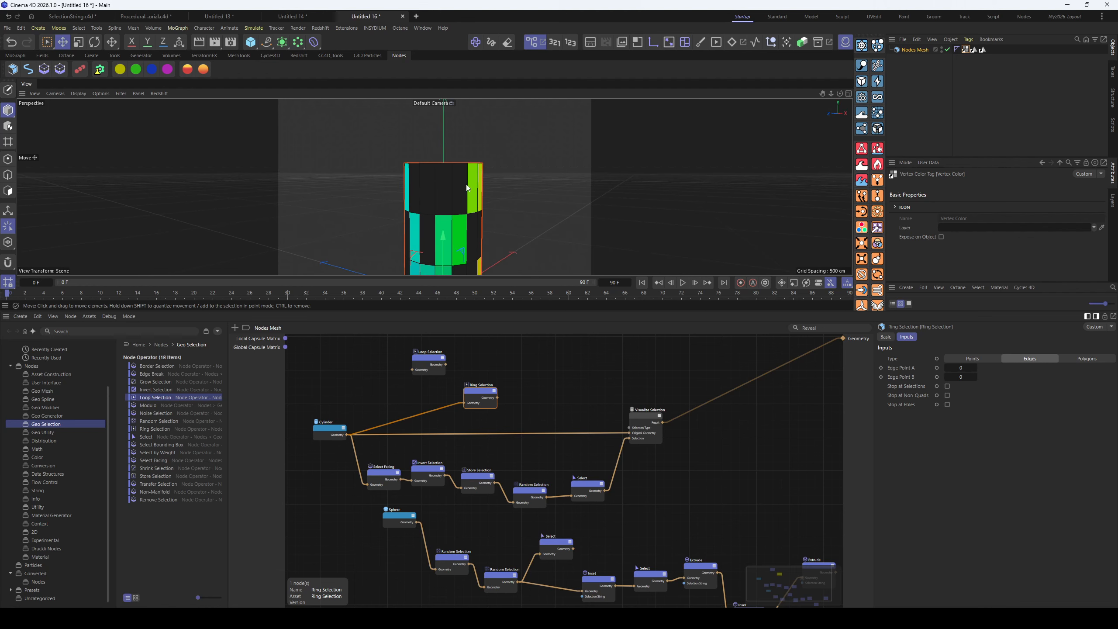
alt+drag(467, 193, 451, 230)
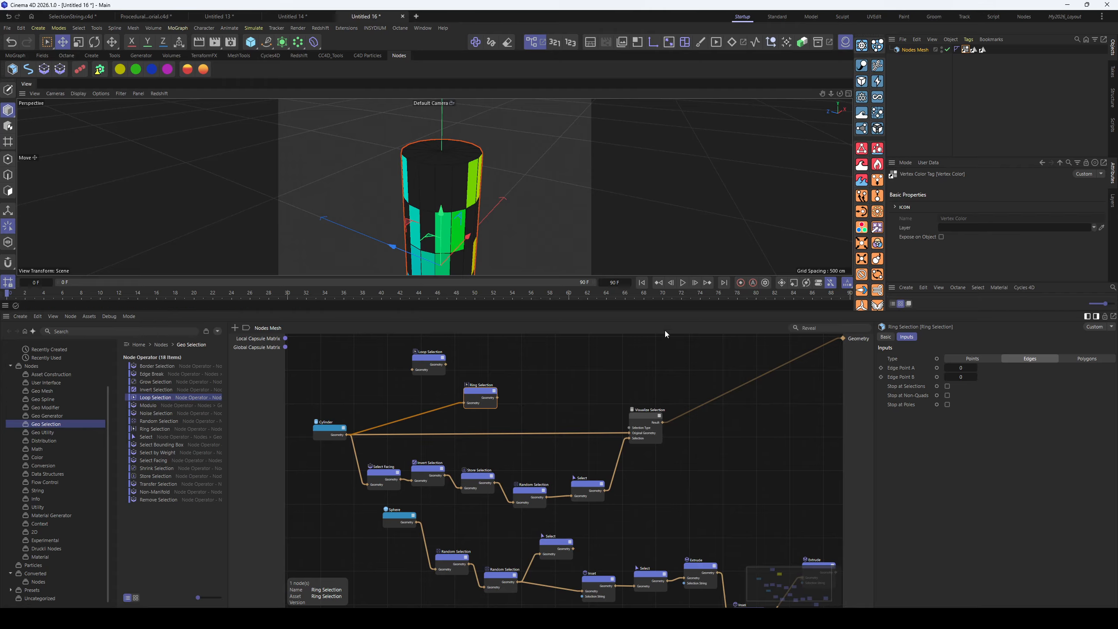
click(644, 414)
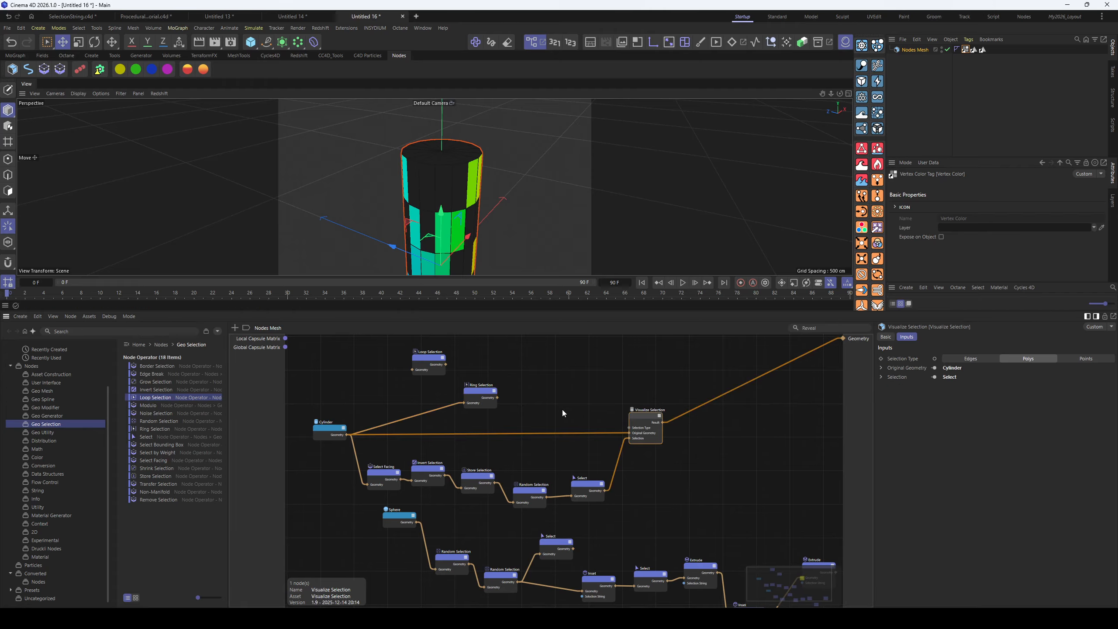
drag(497, 398, 642, 423)
click(977, 359)
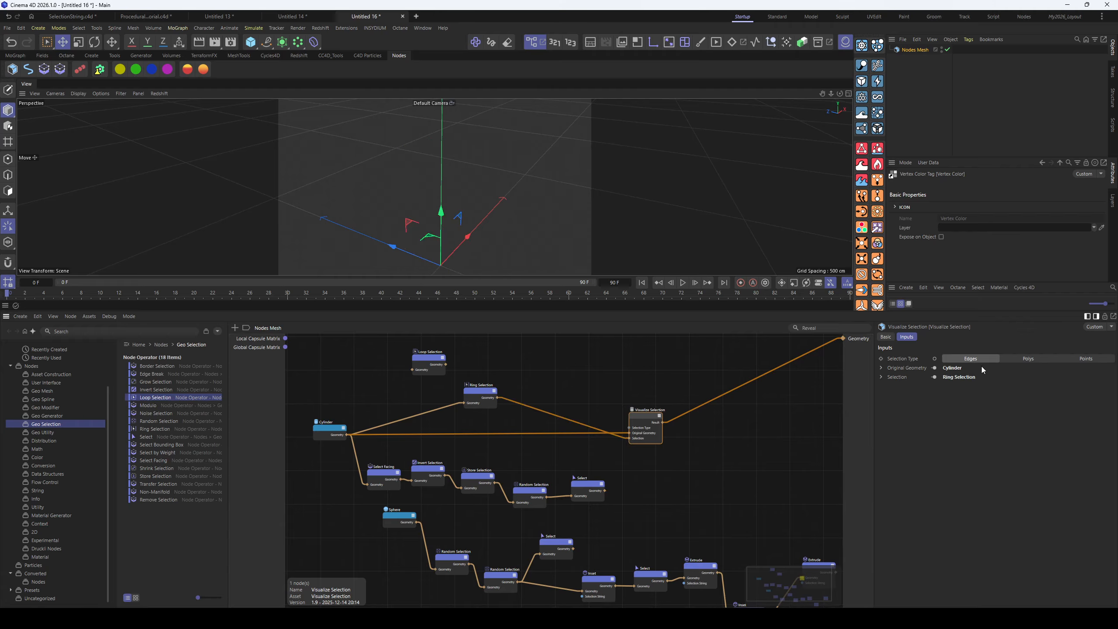
Route Ring Selection directly to the Geometry output and display the cylinder's point numbers
drag(482, 397, 469, 398)
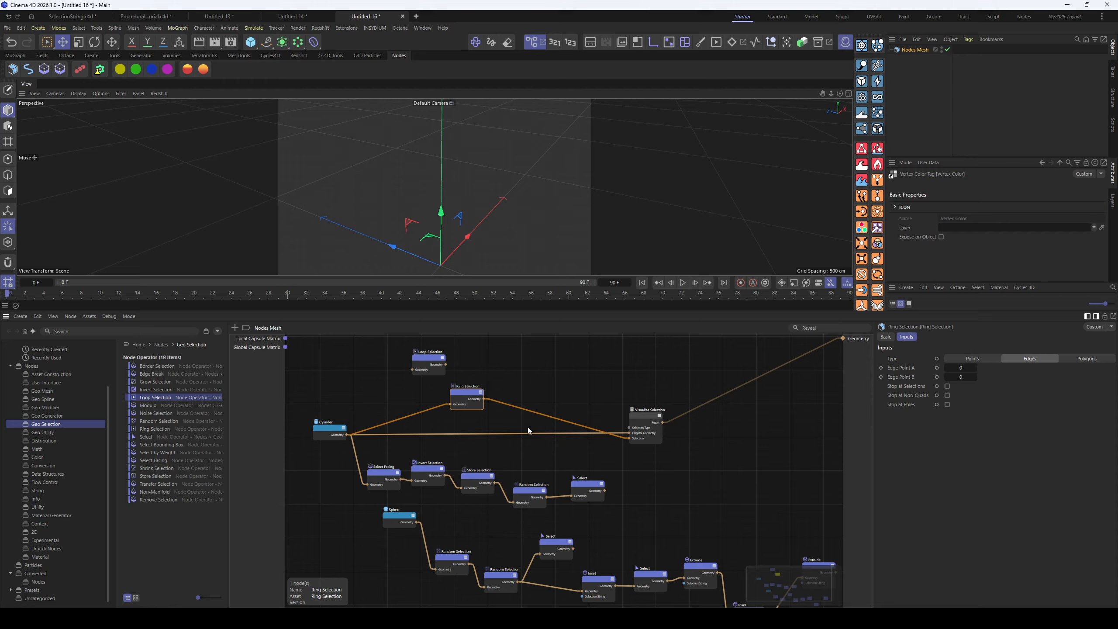
double_click(473, 399)
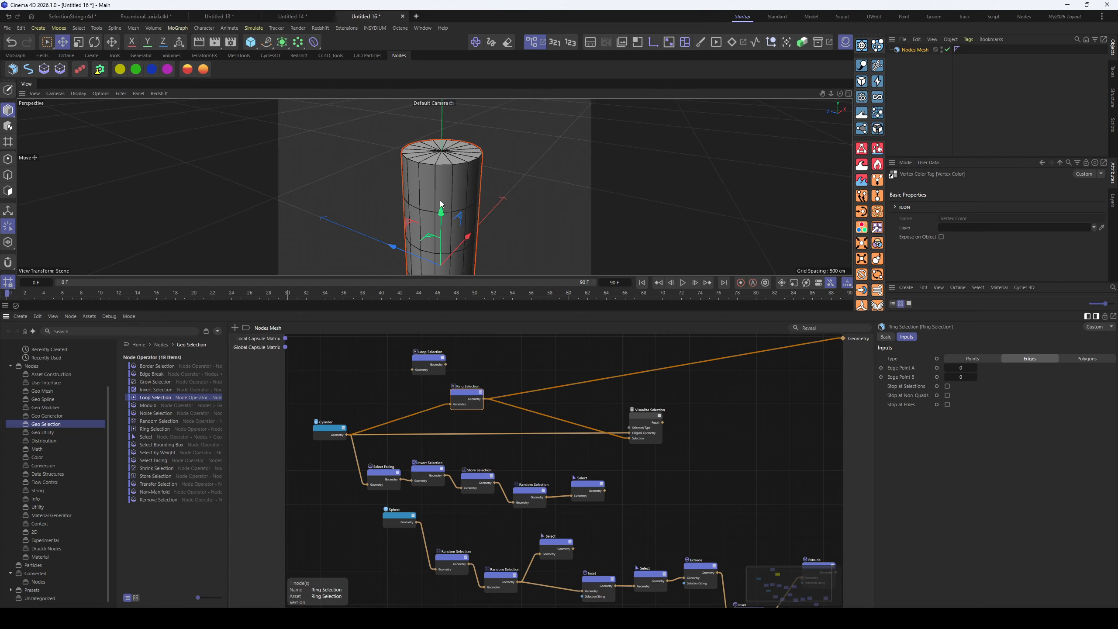
click(555, 42)
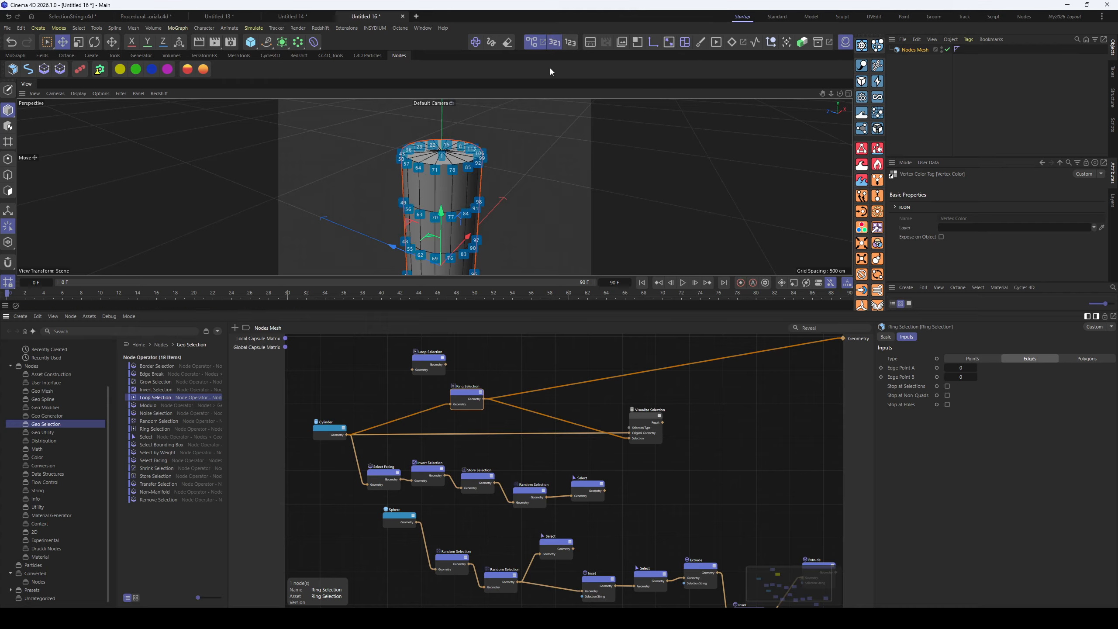
Find a vertical edge below the cylinder's rim and set Ring Selection's Edge Point A to 77 and Edge Point B to 78
scroll(490, 173, up, 5)
scroll(444, 205, down, 5)
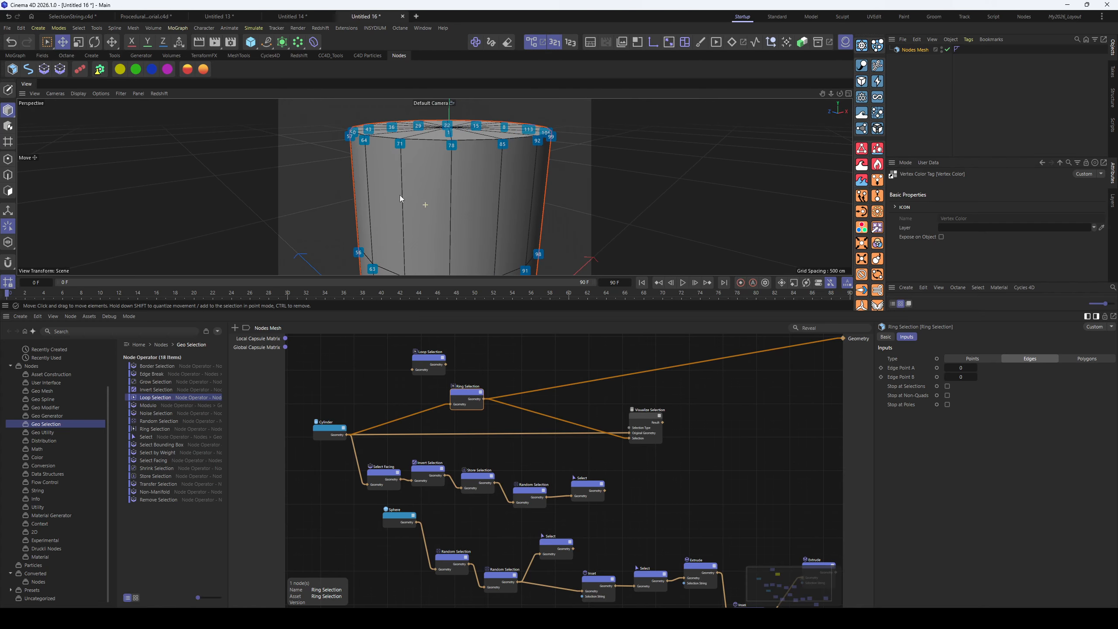
mouse_move(442, 241)
alt+mouse_down()
mouse_move(500, 236)
mouse_move(434, 234)
alt+mouse_up()
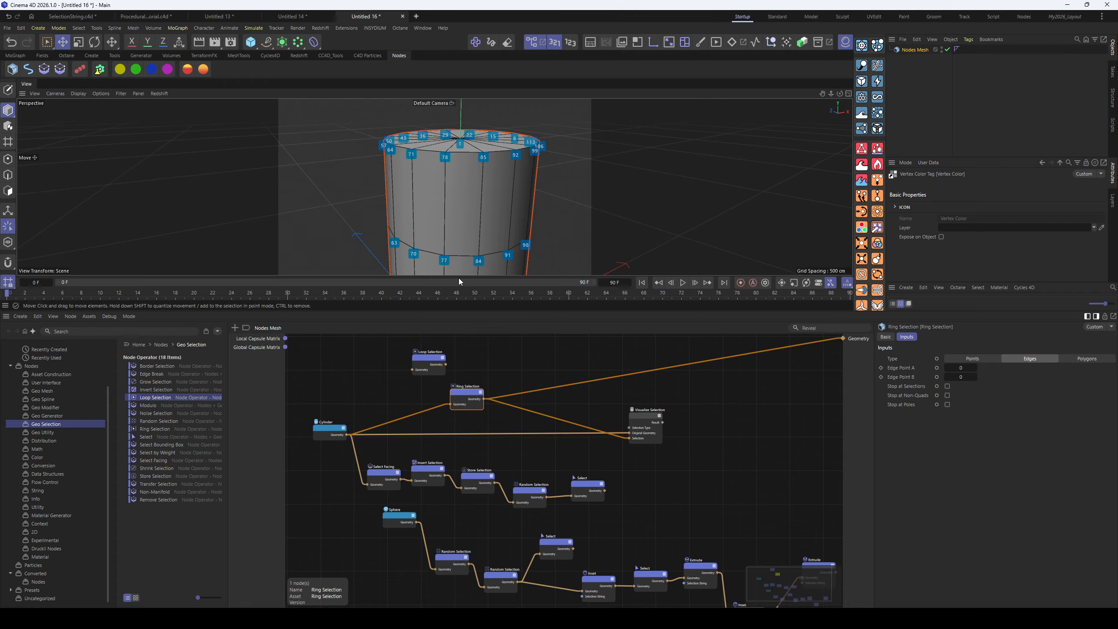
alt+drag(453, 269, 463, 209)
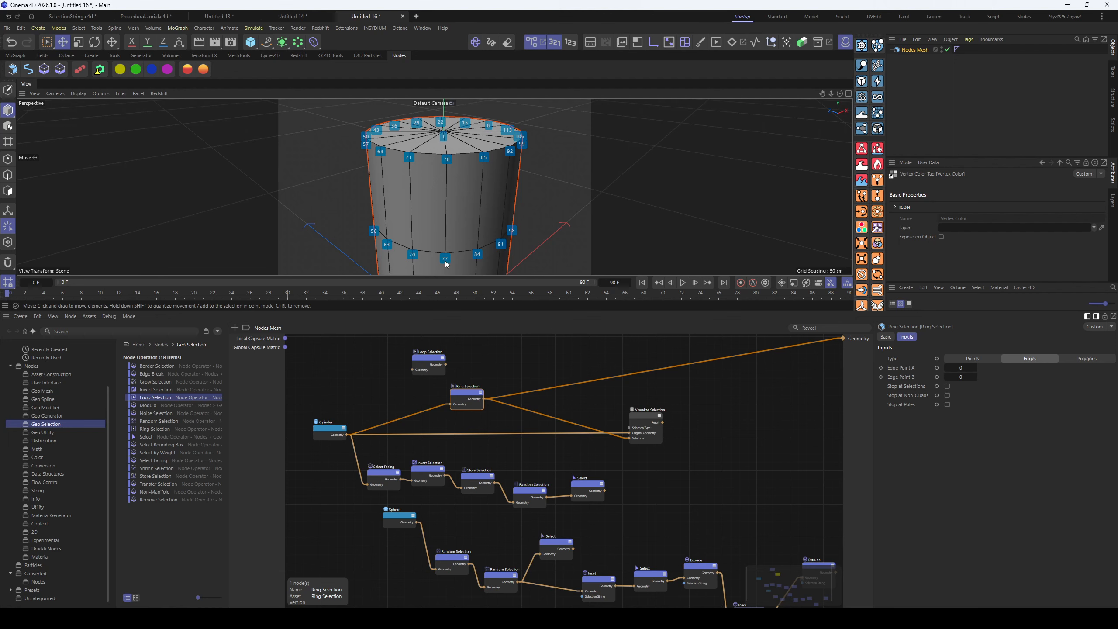
click(963, 369)
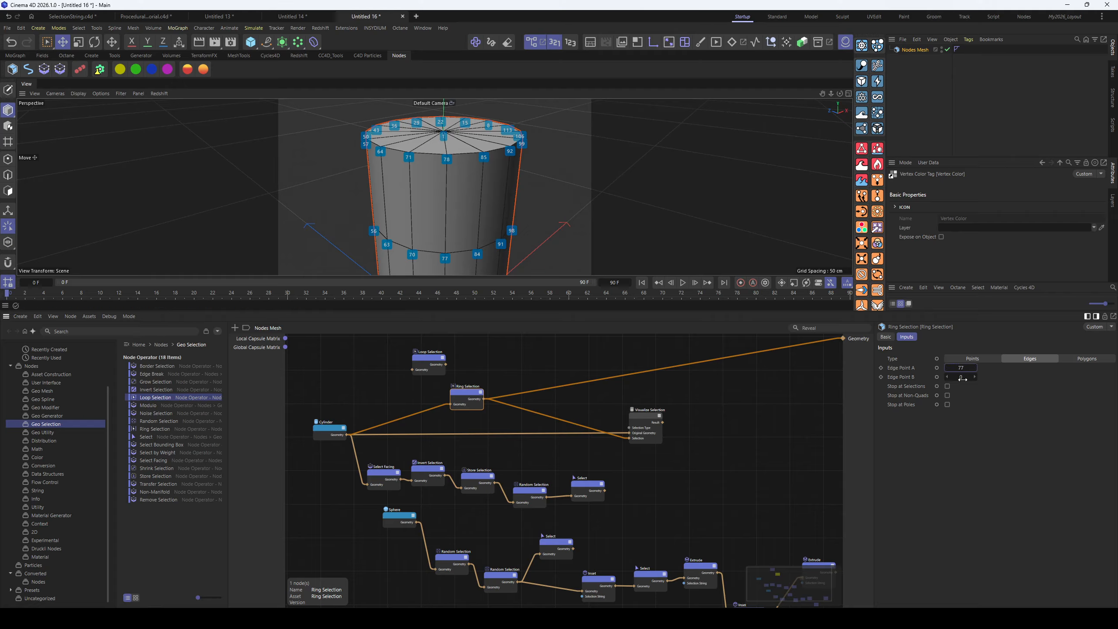
click(958, 376)
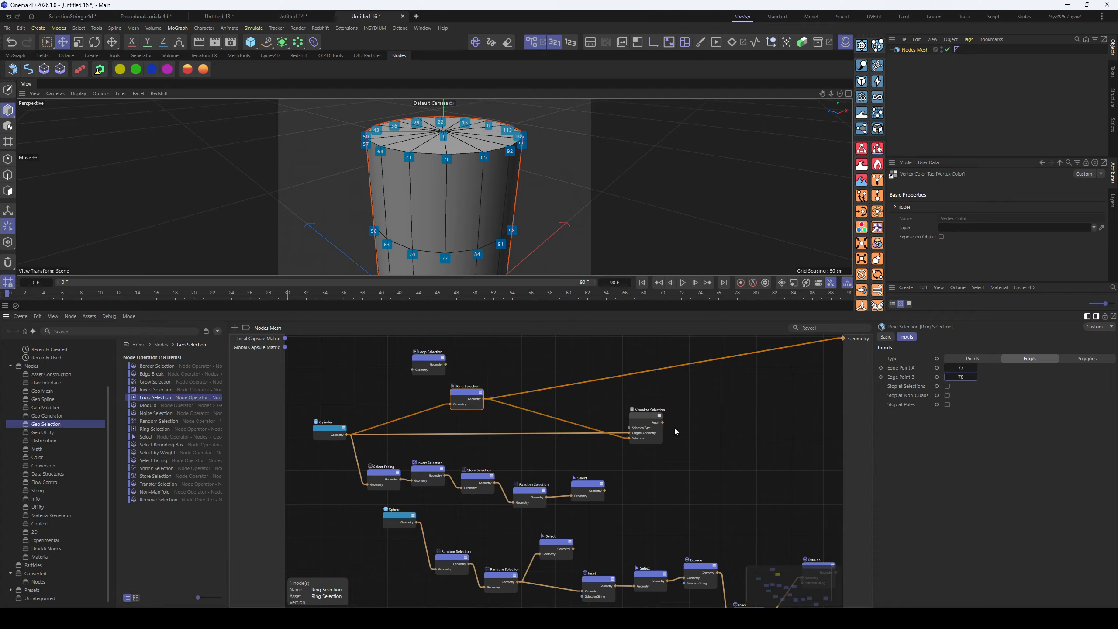
Route Visualize Selection to the Geometry output and inspect the edge ring around the cylinder with the point numbers hidden
click(654, 423)
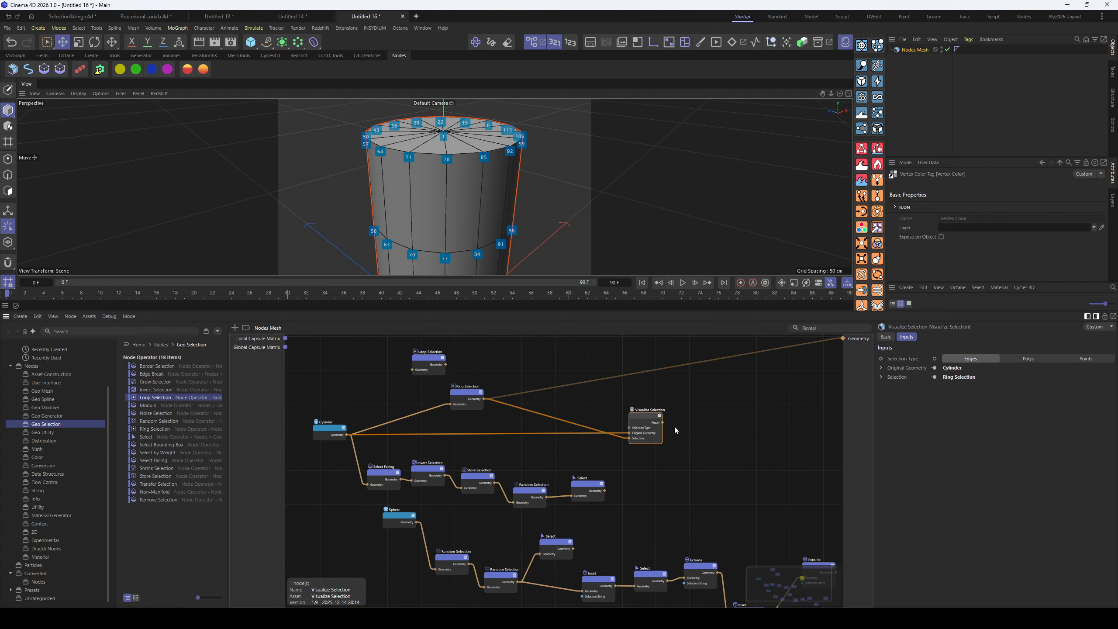
double_click(643, 414)
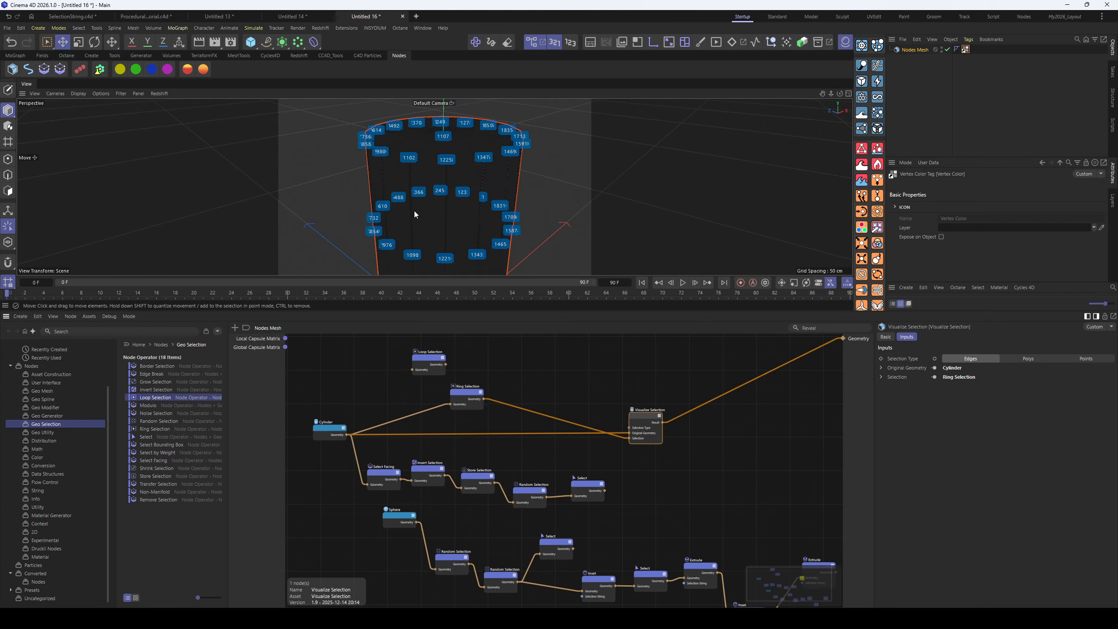
alt+drag(414, 211, 423, 185)
right_click(567, 221)
click(565, 222)
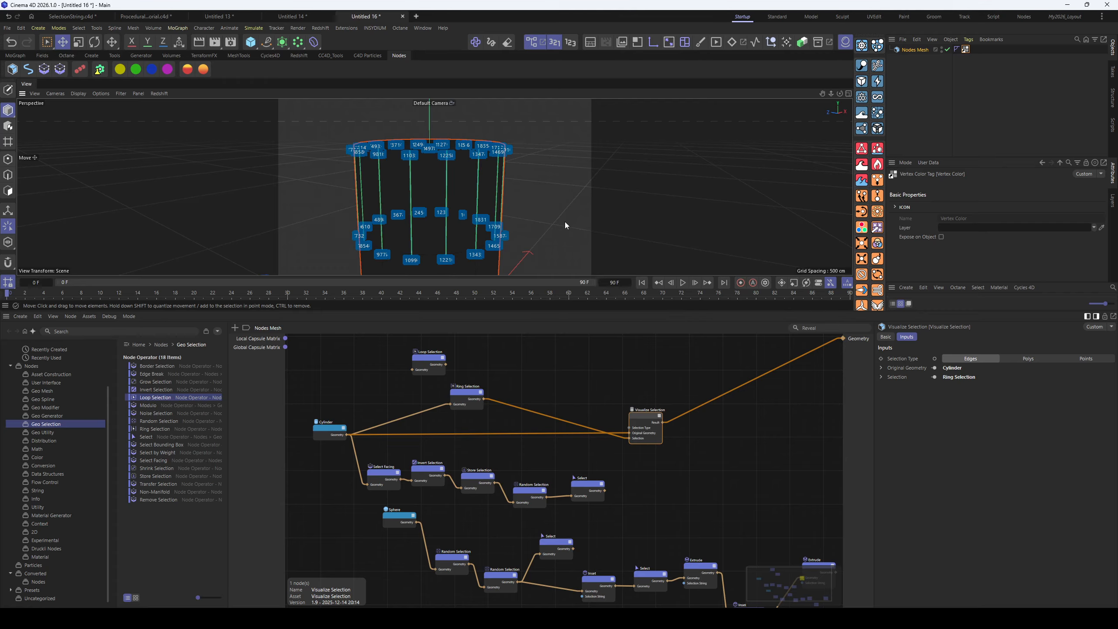
alt+drag(565, 222, 486, 230)
Align Loop Selection above Ring Selection, feed it from the Cylinder and display the point numbers again
drag(434, 361, 461, 359)
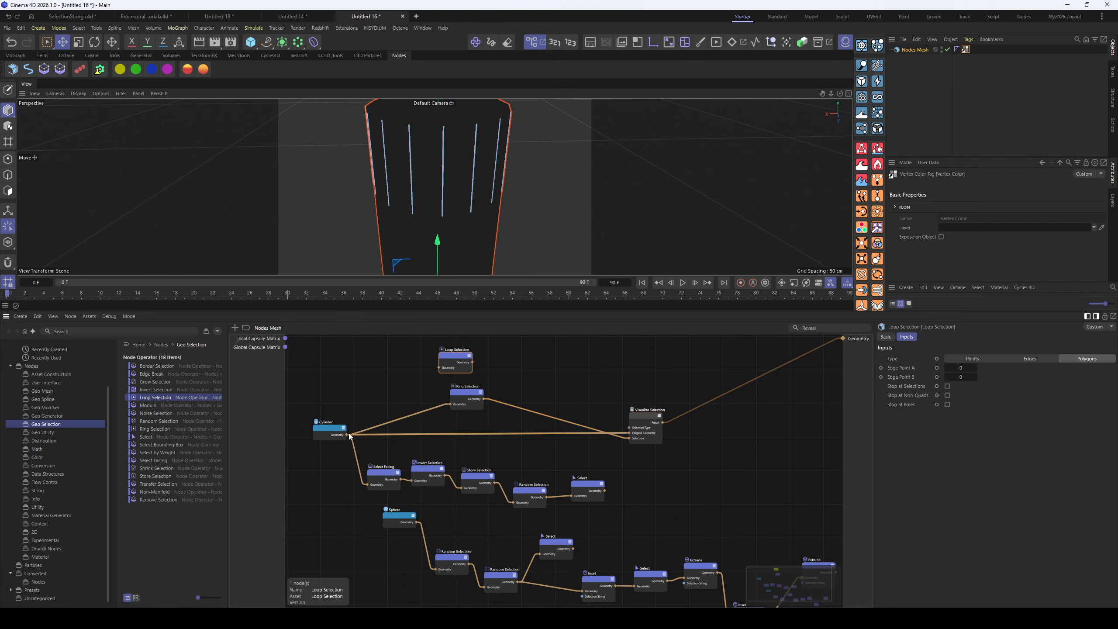
drag(347, 435, 460, 364)
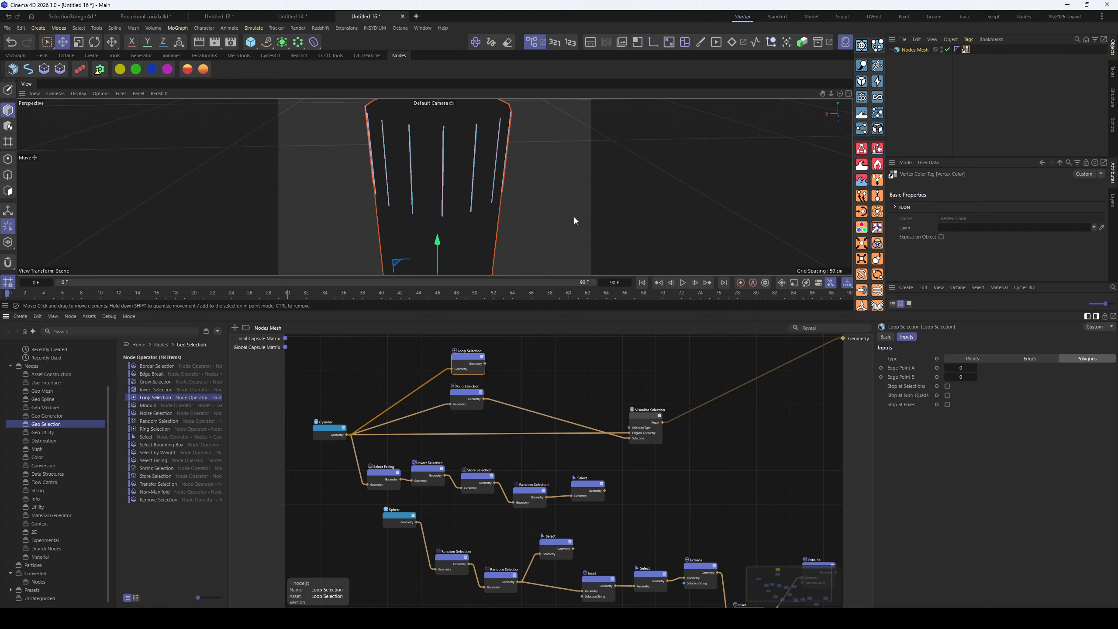
click(554, 43)
alt+drag(413, 259, 429, 250)
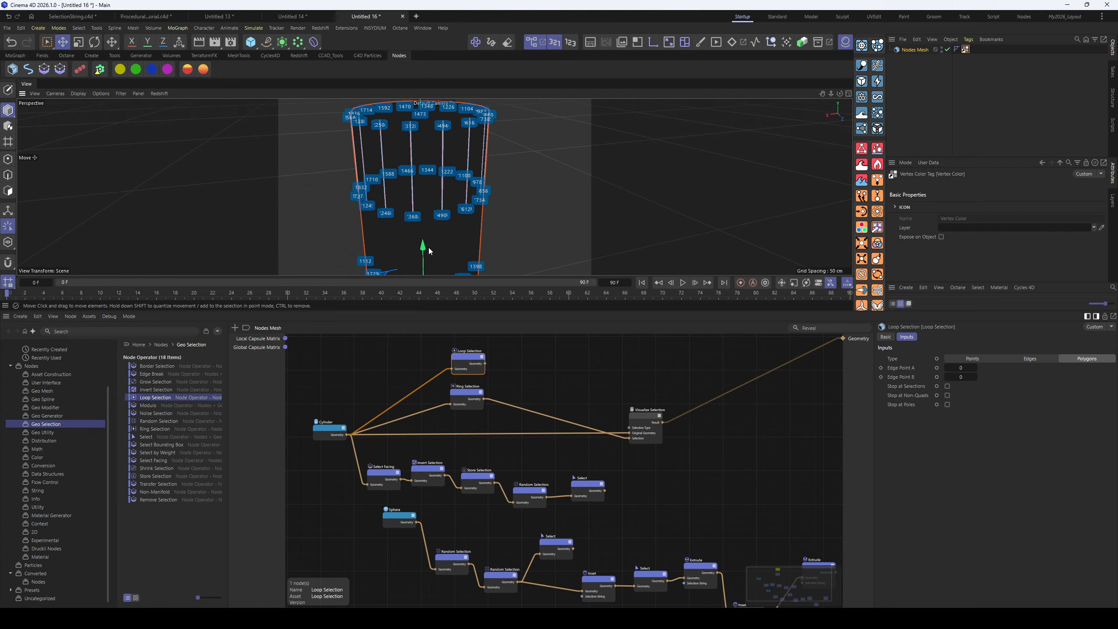
alt+right_drag(415, 208, 495, 222)
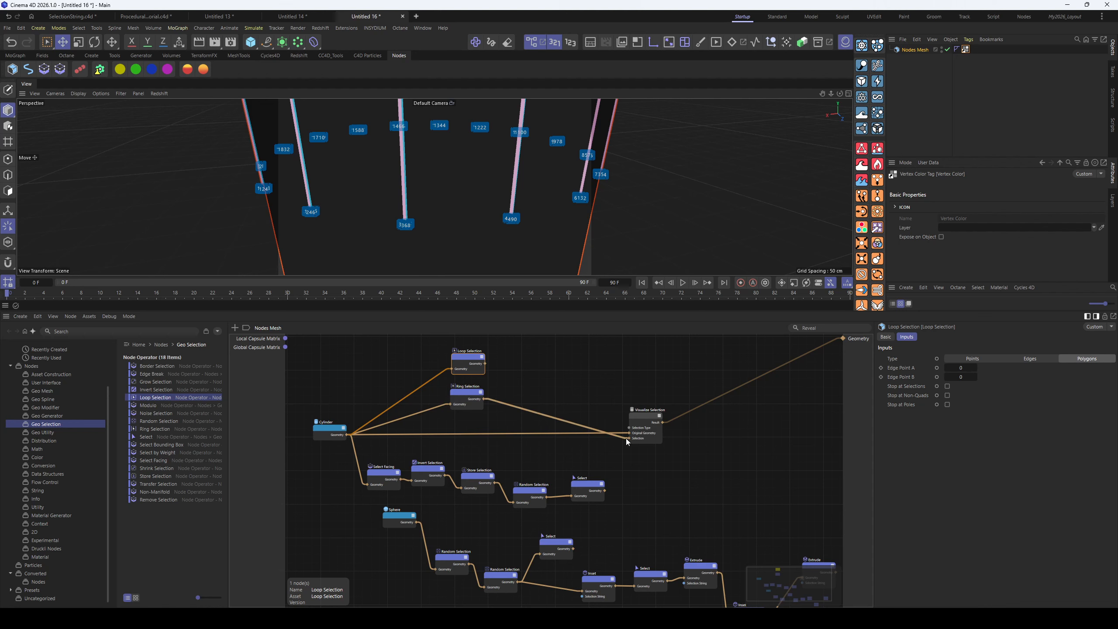
Disconnect Ring Selection from Visualize Selection, output Loop Selection directly and shade the cylinder with Gouraud Shading (Lines)
drag(625, 438, 456, 402)
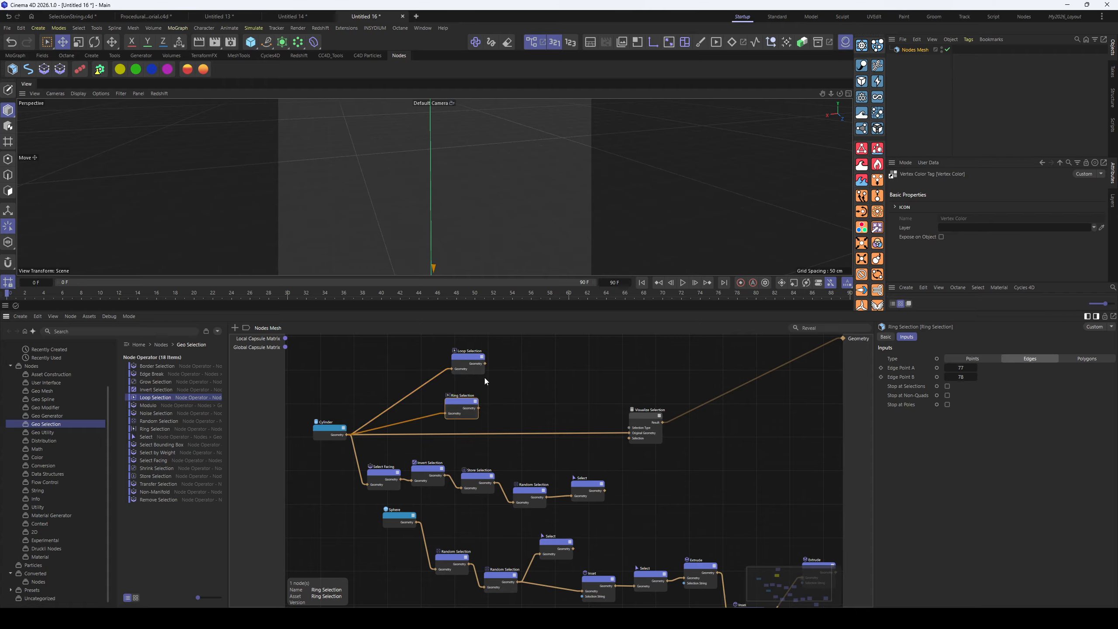
click(461, 364)
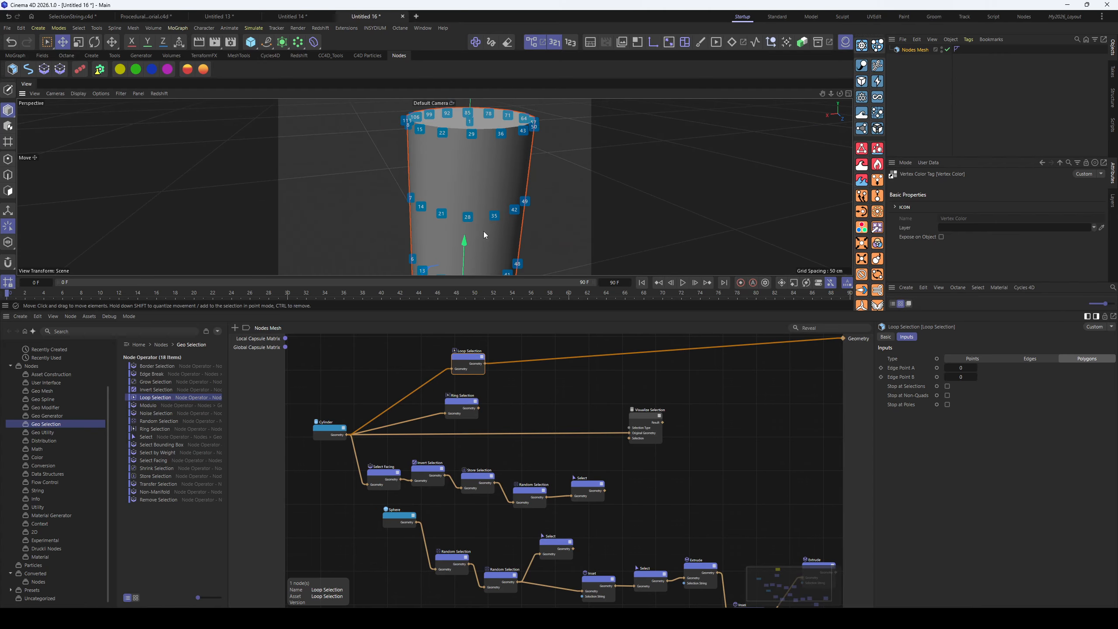
key(n)
key(b)
scroll(494, 217, up, 2)
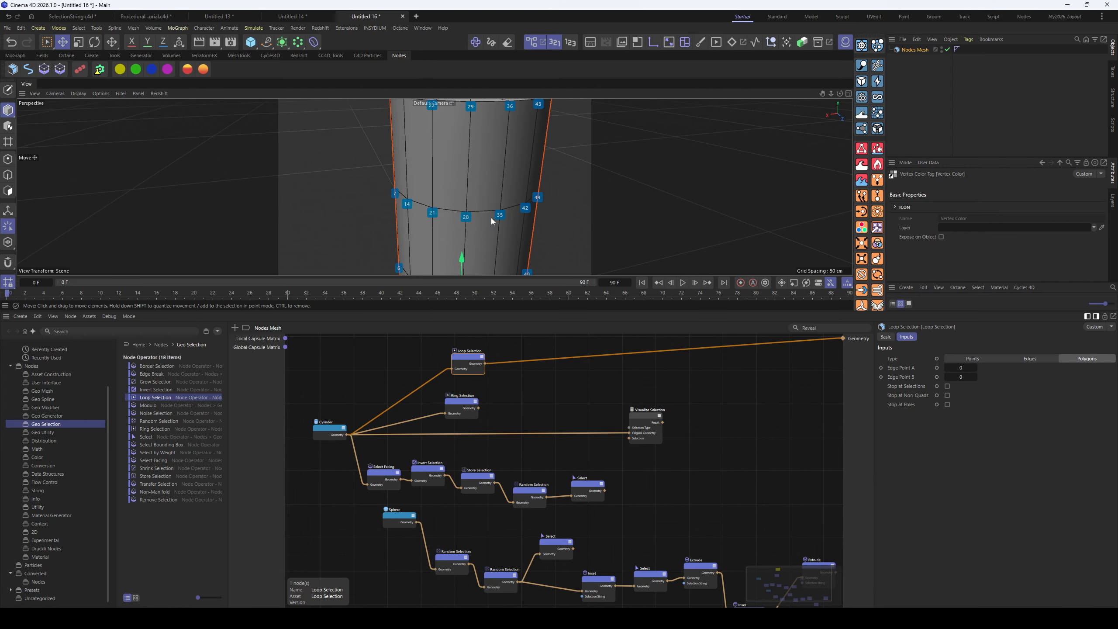
alt+drag(492, 217, 502, 227)
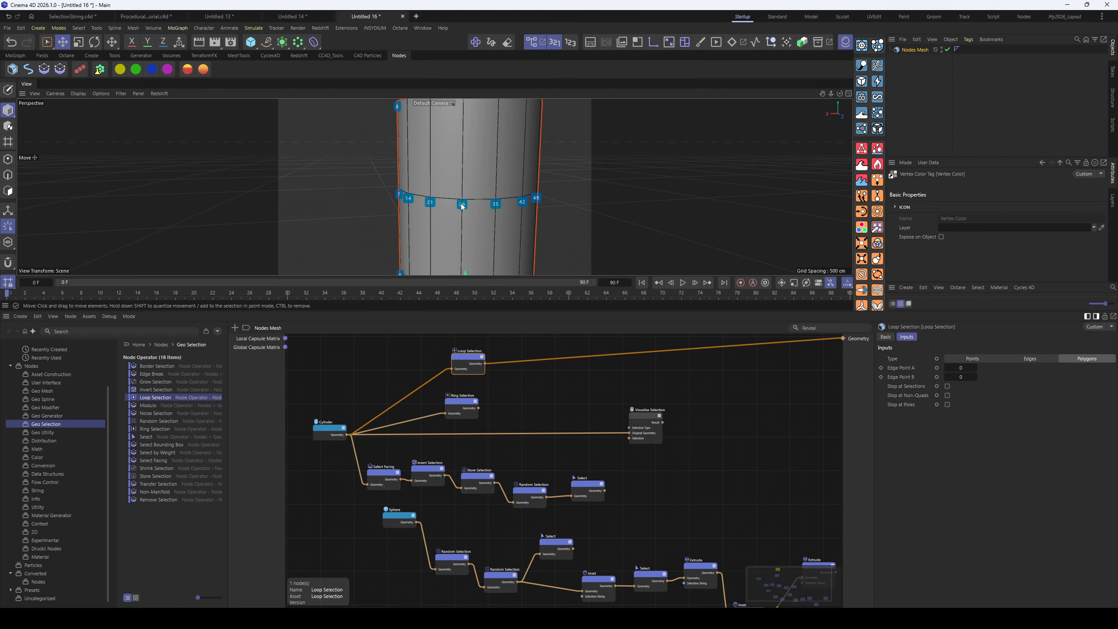
Set Loop Selection's Edge Point A to 28 and Edge Point B to 35
click(962, 368)
text(28)
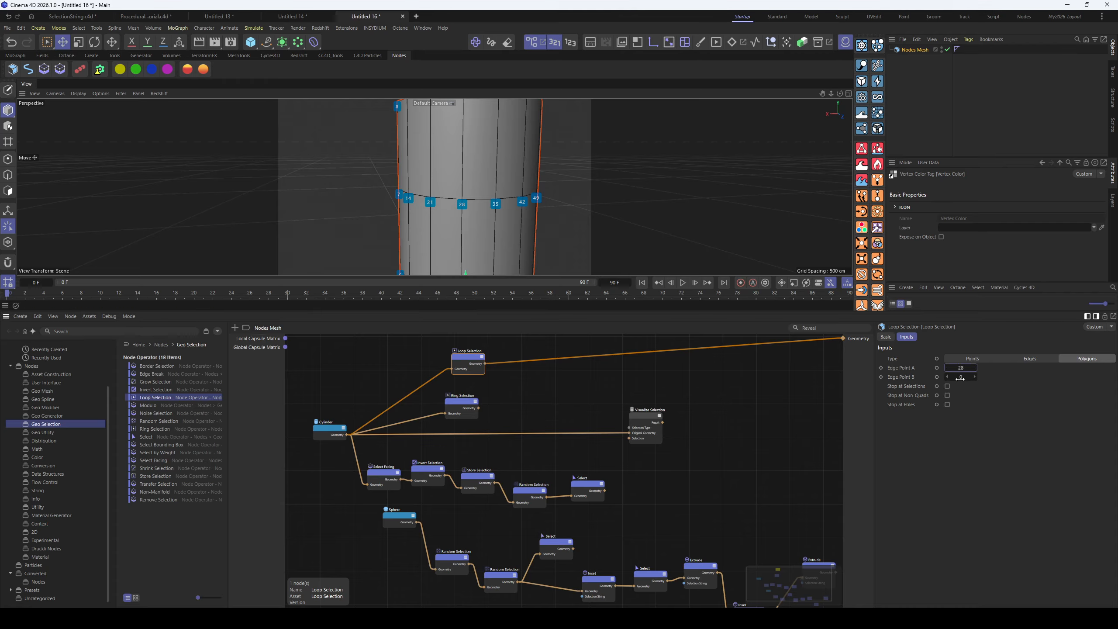
key(Tab)
Try to visualize the loop by connecting Loop Selection to Visualize Selection and routing that node to the Geometry output
drag(485, 364, 629, 438)
click(652, 428)
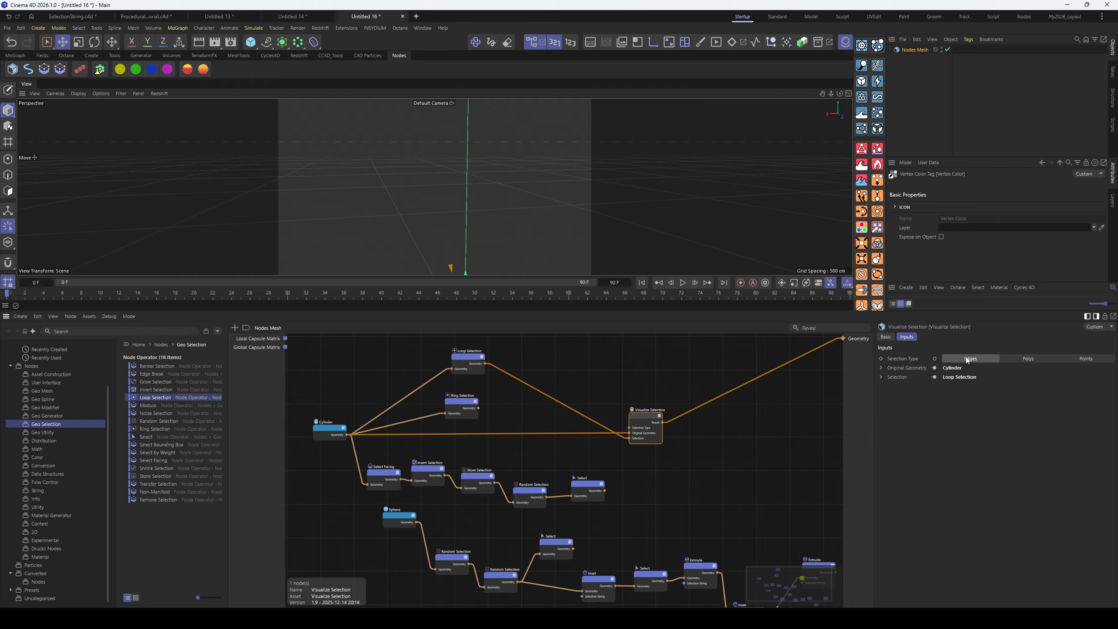
drag(644, 421, 647, 418)
scroll(446, 193, down, 5)
mouse_move(843, 339)
mouse_down()
mouse_move(688, 415)
mouse_move(842, 339)
mouse_up()
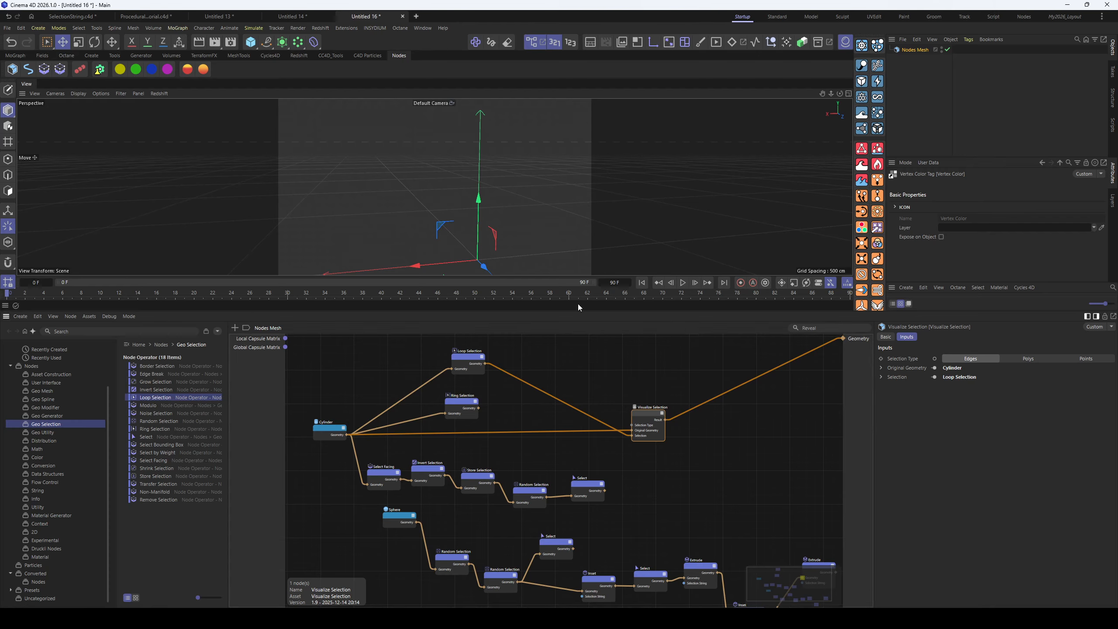
scroll(491, 251, down, 2)
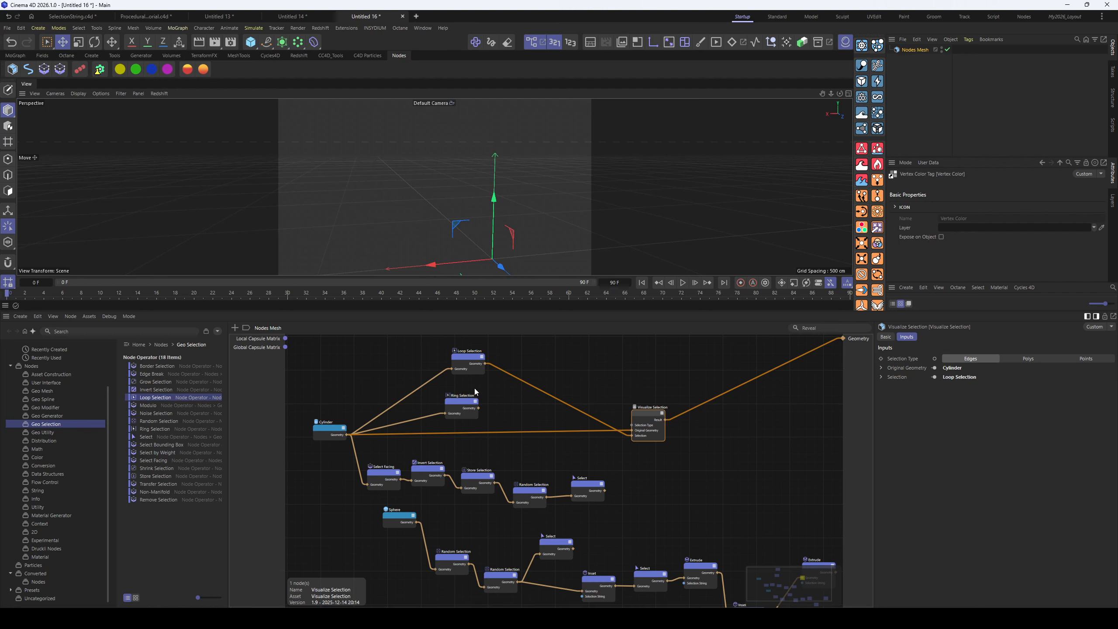
Route Loop Selection back to the Geometry output, disconnect it from Visualize Selection and examine the point numbers along the horizontal edge loop
click(471, 361)
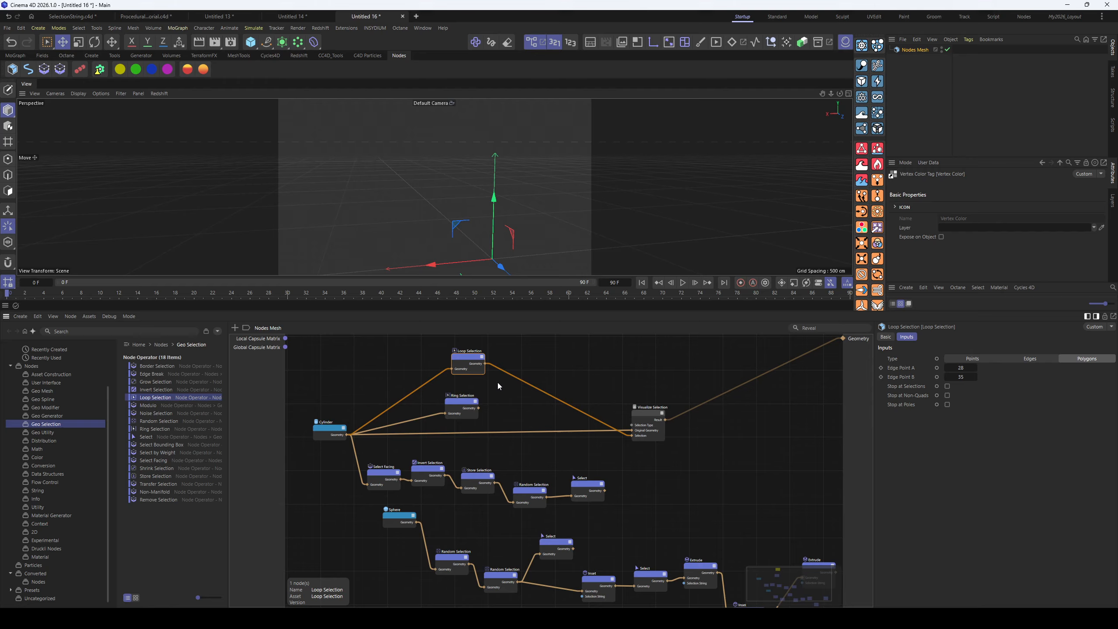
drag(485, 363, 843, 338)
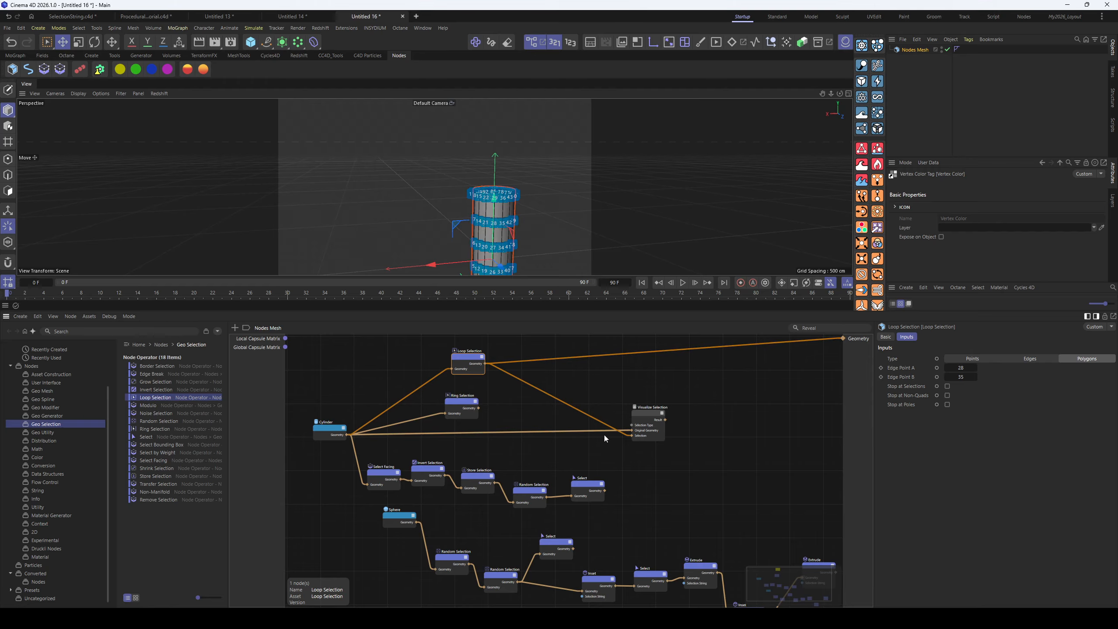
drag(632, 436, 569, 413)
scroll(559, 203, up, 5)
scroll(559, 203, up, 3)
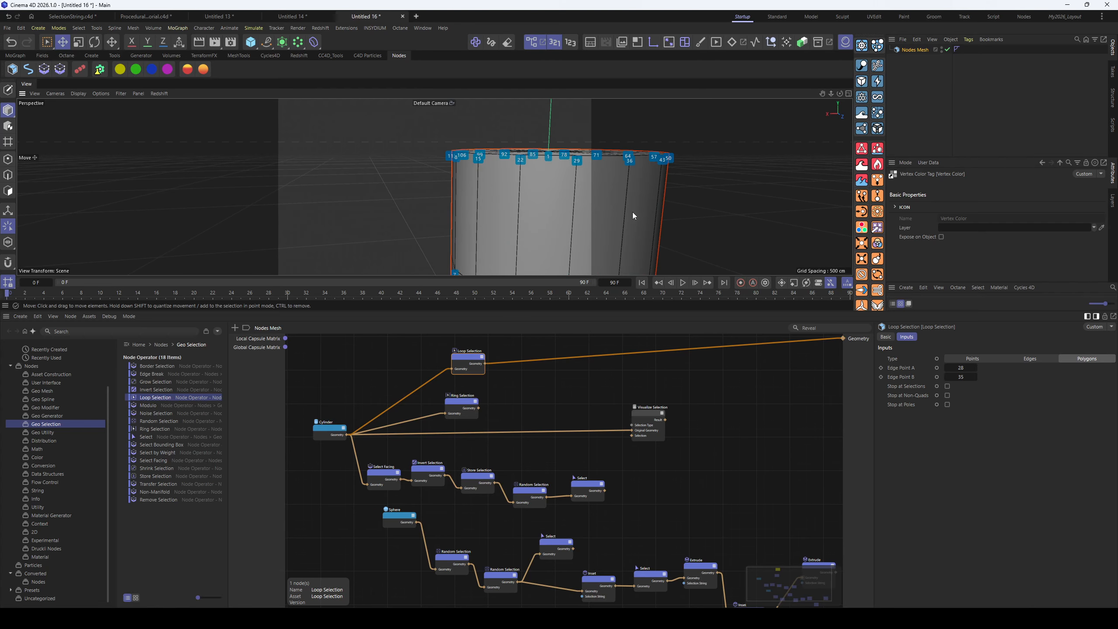
alt+middle_drag(556, 195, 479, 112)
alt+drag(470, 208, 477, 241)
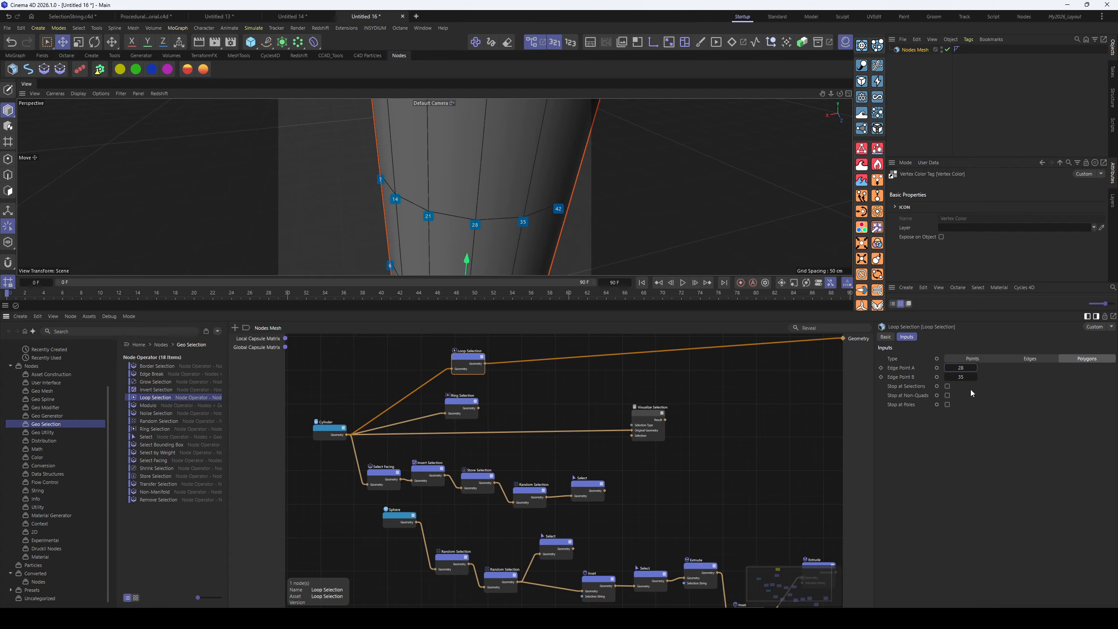
Set Loop Selection's Edge Point A to 21 and Edge Point B to 28
double_click(961, 367)
text(21)
double_click(964, 378)
double_click(968, 369)
double_click(967, 376)
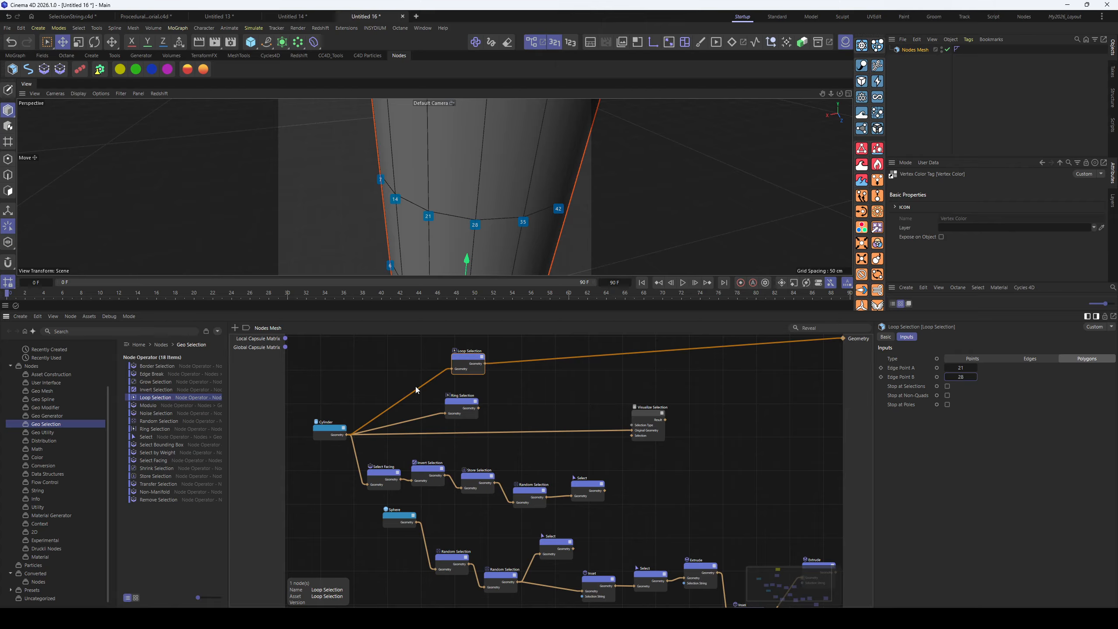
Connect Loop Selection to Visualize Selection, route that node to the Geometry output, and set Loop Selection's Type to Edges
drag(479, 361, 649, 425)
key(o)
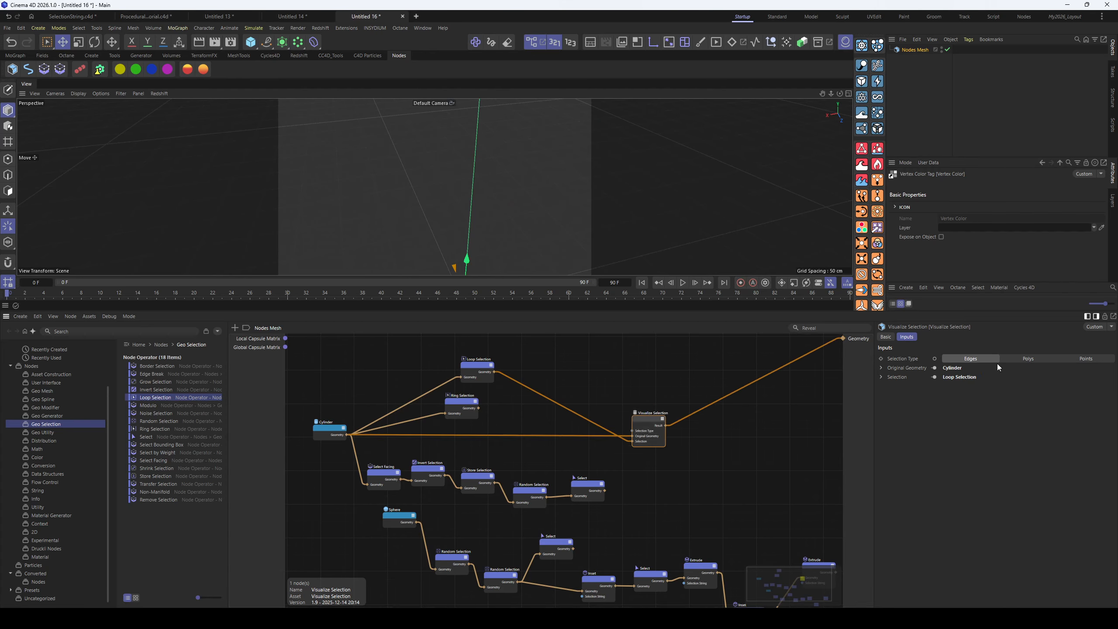
drag(467, 374, 436, 373)
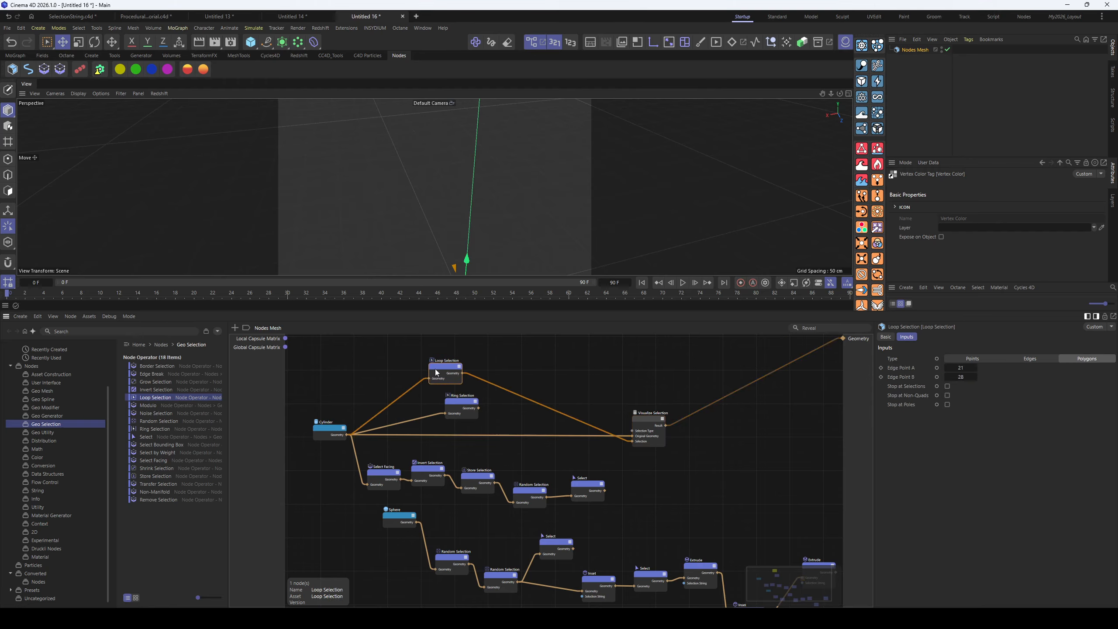
click(1040, 360)
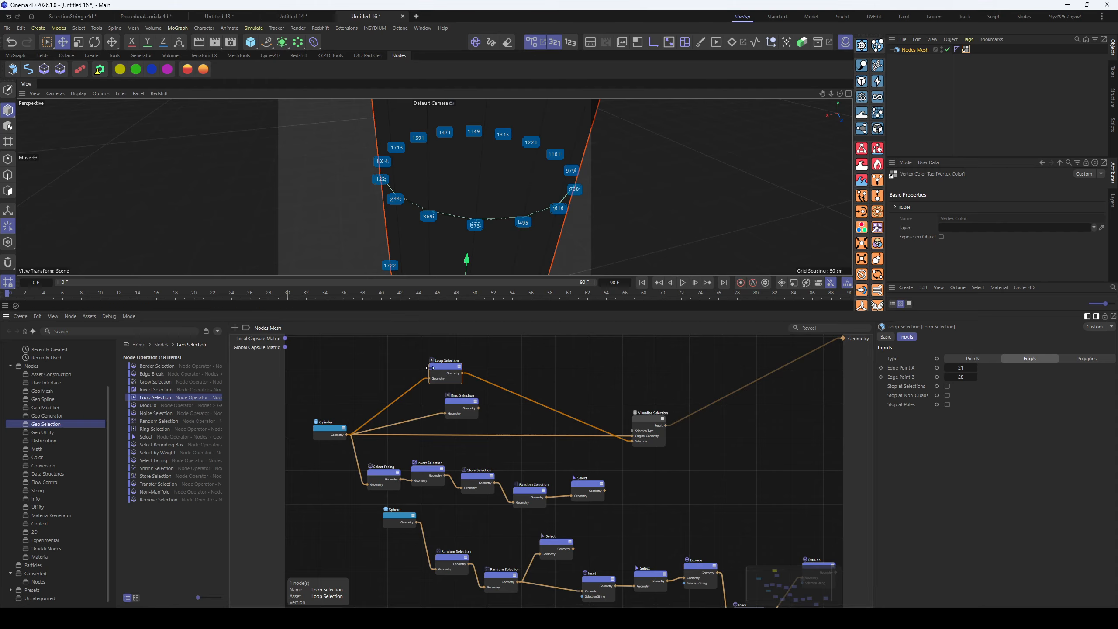
Turn off the point number display and examine the visualized edge loop around the cylinder up close
drag(429, 367, 426, 363)
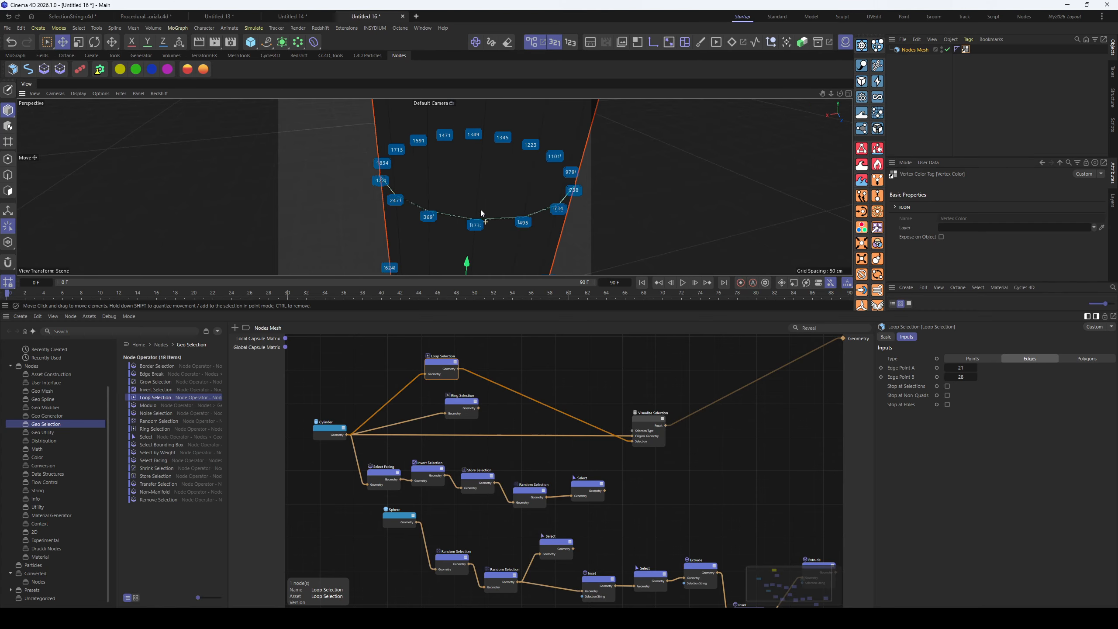
scroll(478, 212, down, 5)
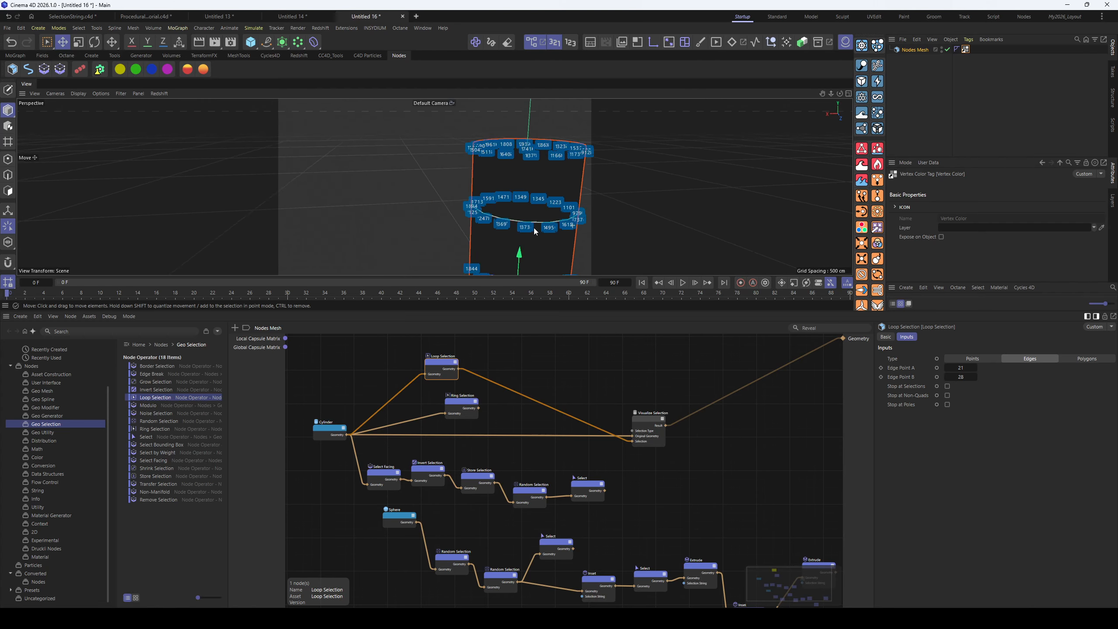
scroll(534, 227, down, 2)
click(555, 42)
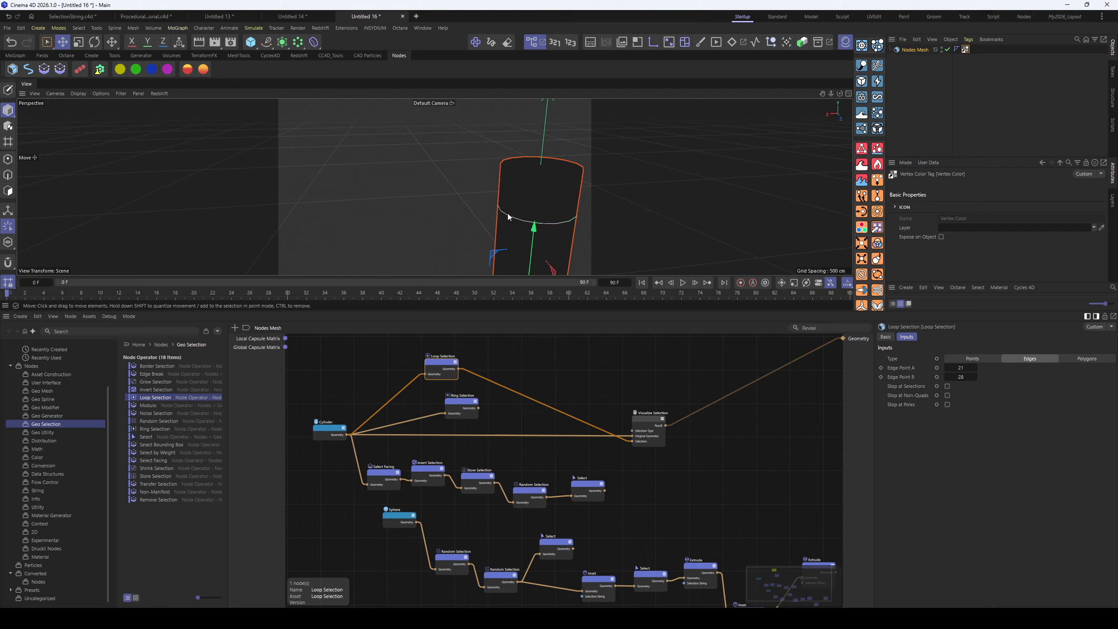
key(s)
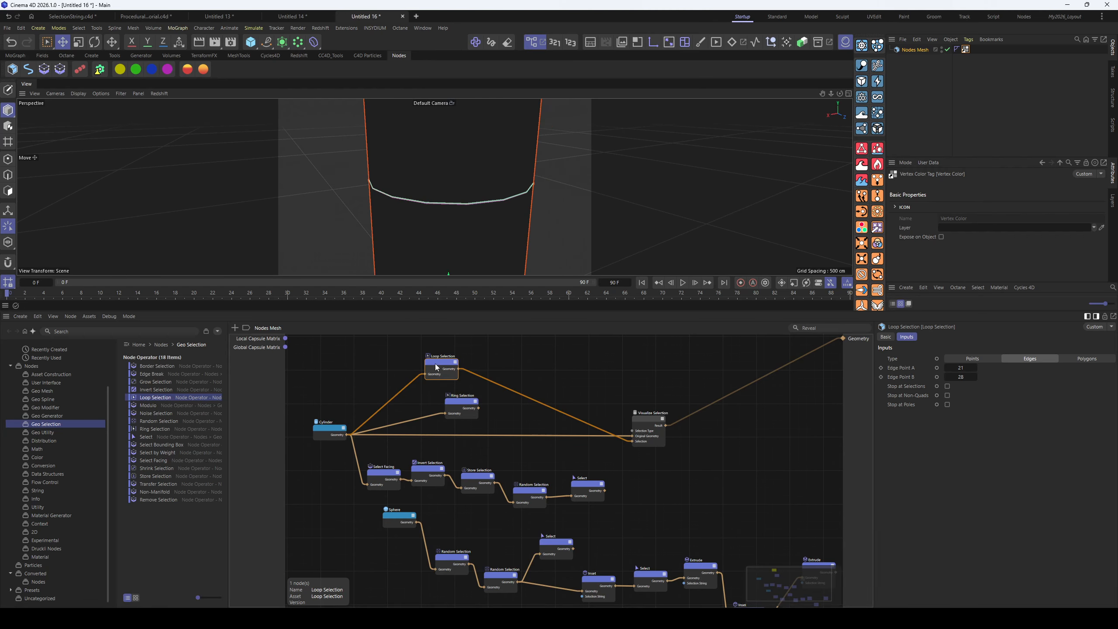
drag(437, 367, 456, 364)
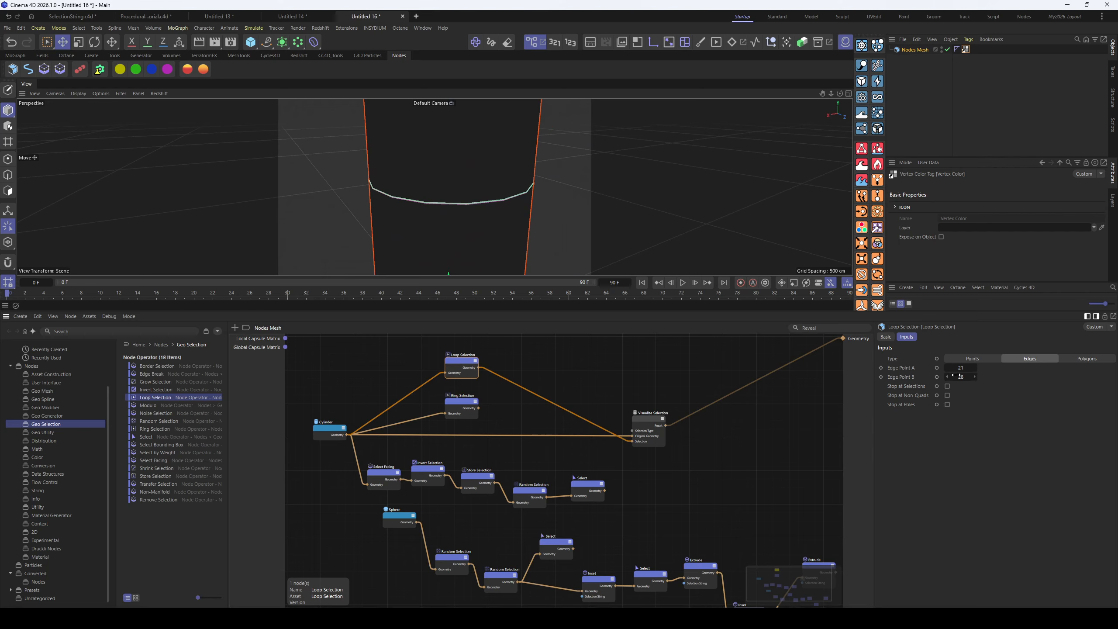
drag(450, 366, 453, 371)
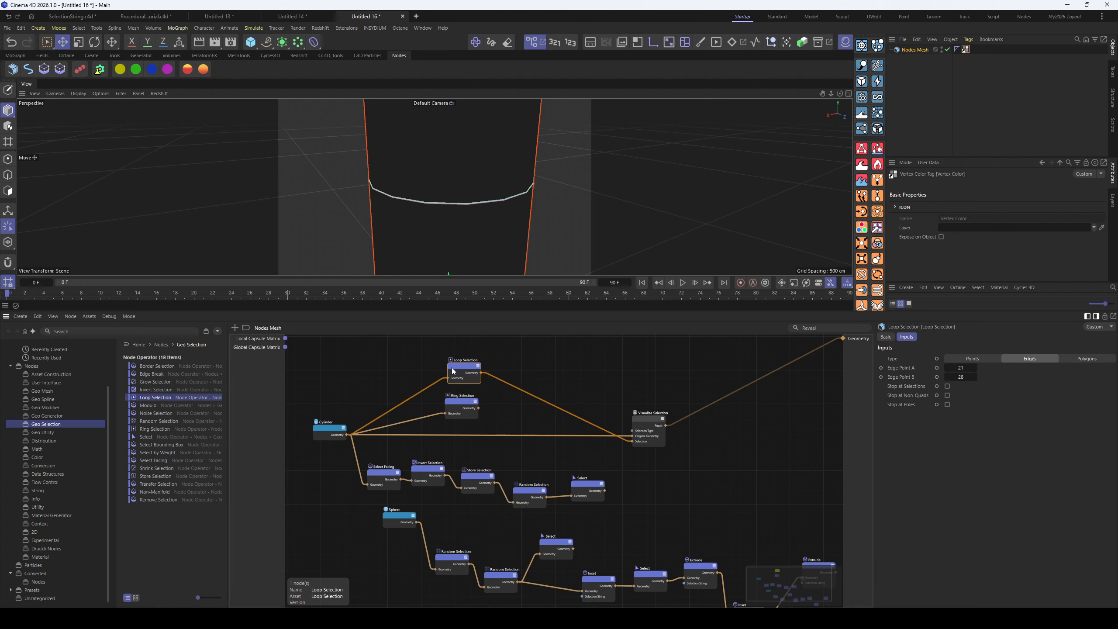
scroll(444, 216, down, 4)
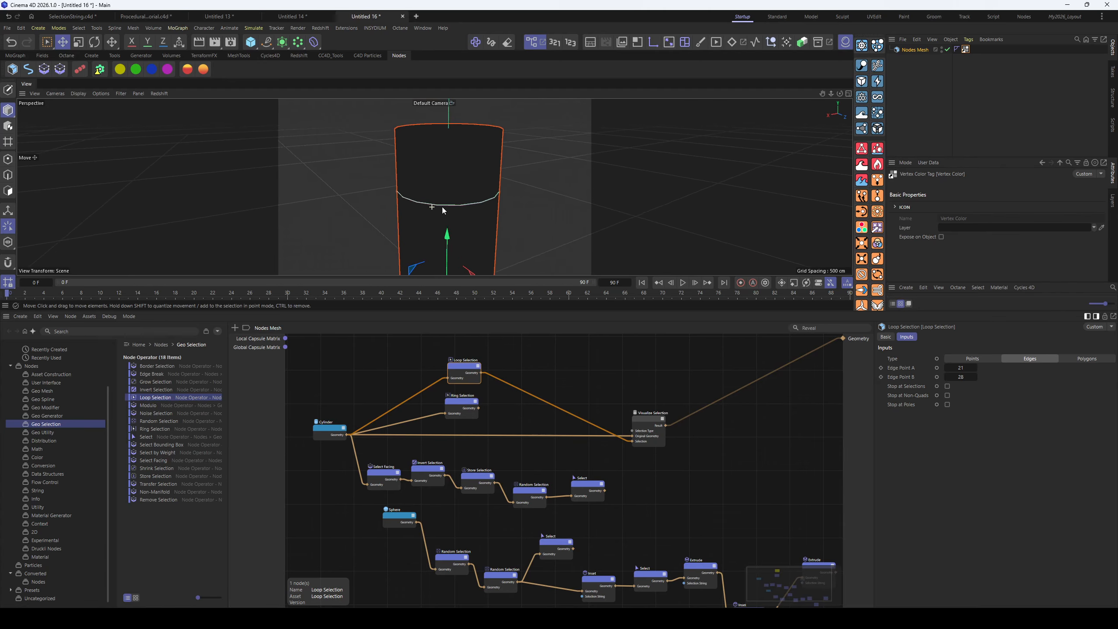
alt+drag(442, 206, 407, 203)
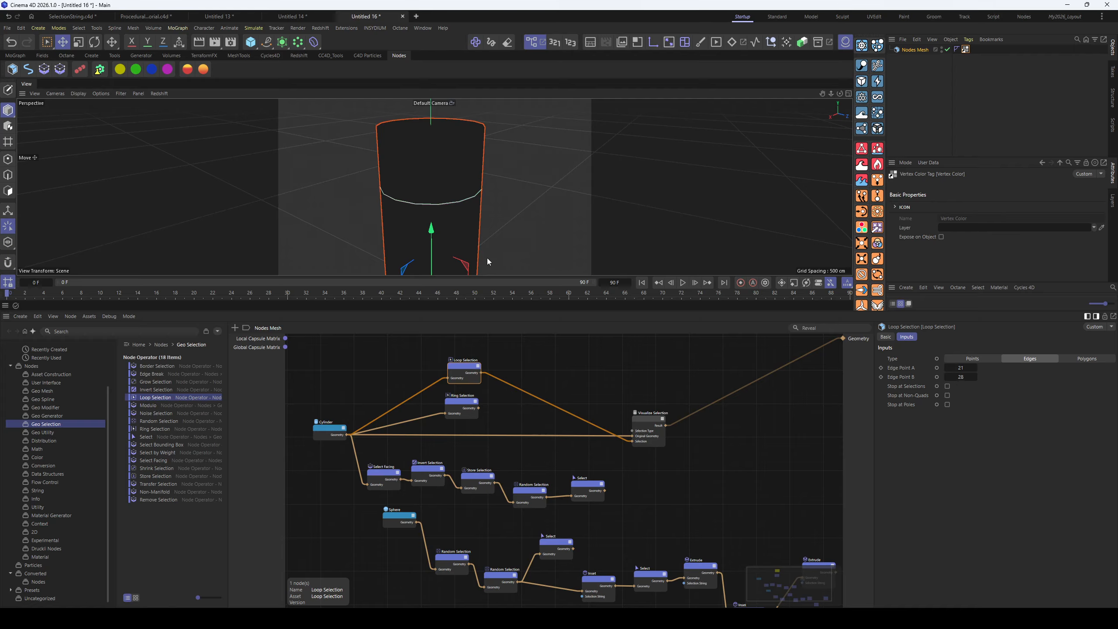
alt+drag(470, 224, 466, 208)
drag(456, 374, 456, 371)
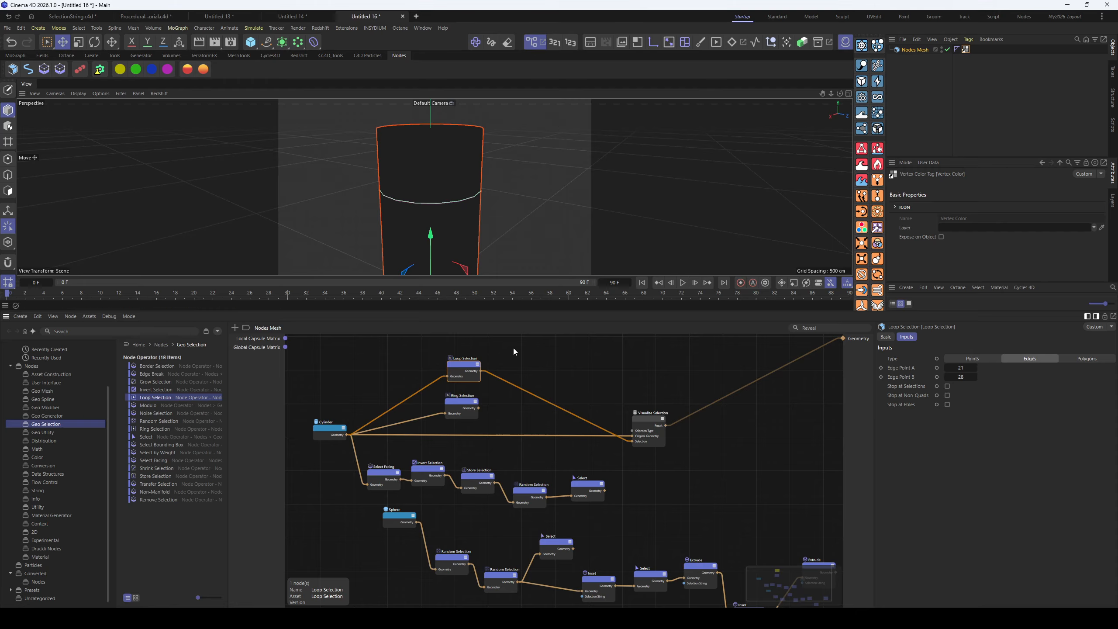
drag(471, 378, 466, 372)
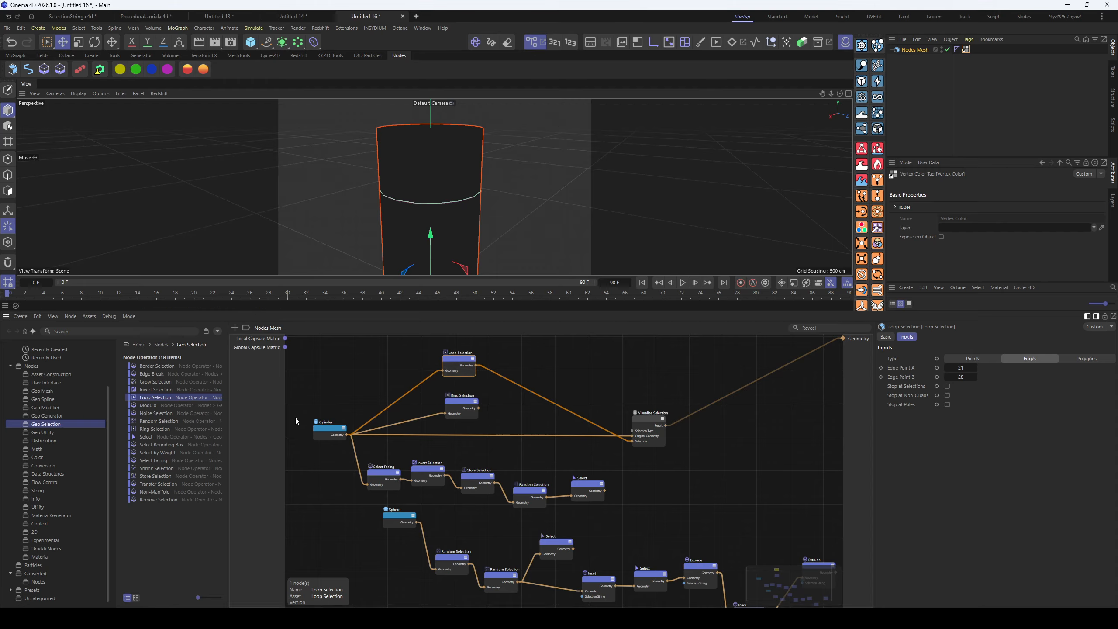
drag(321, 428, 318, 402)
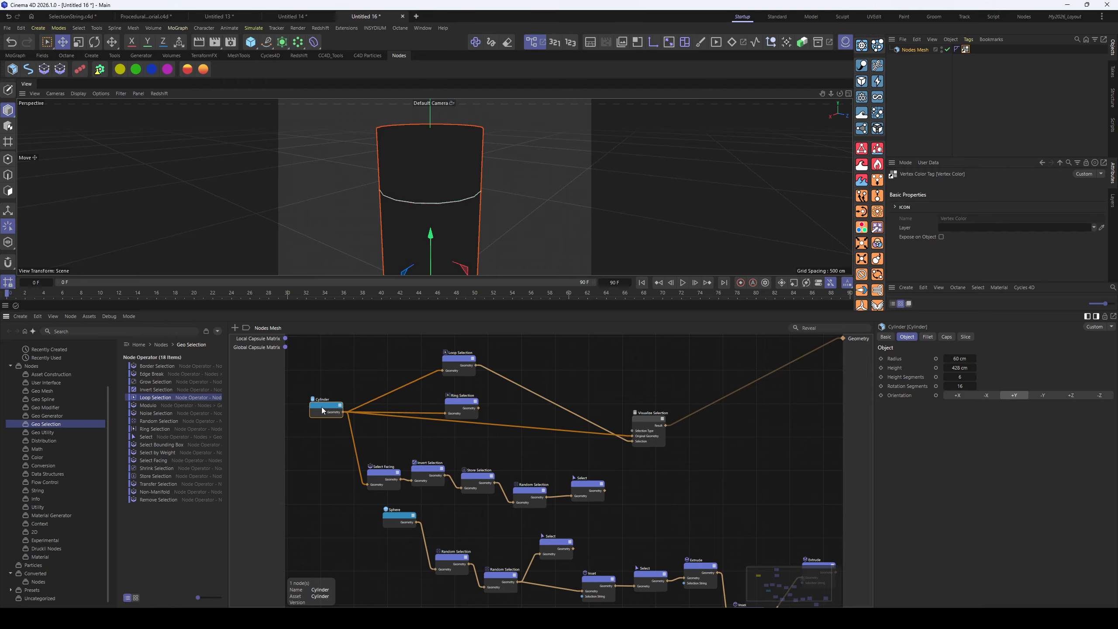
key(ctrl+z)
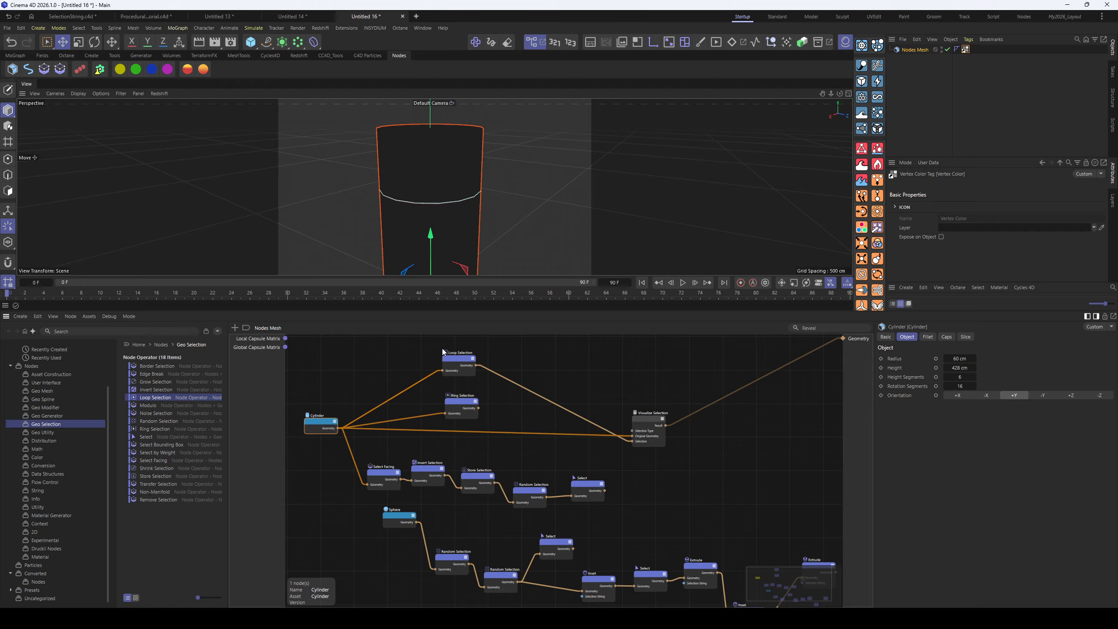
drag(457, 406, 455, 400)
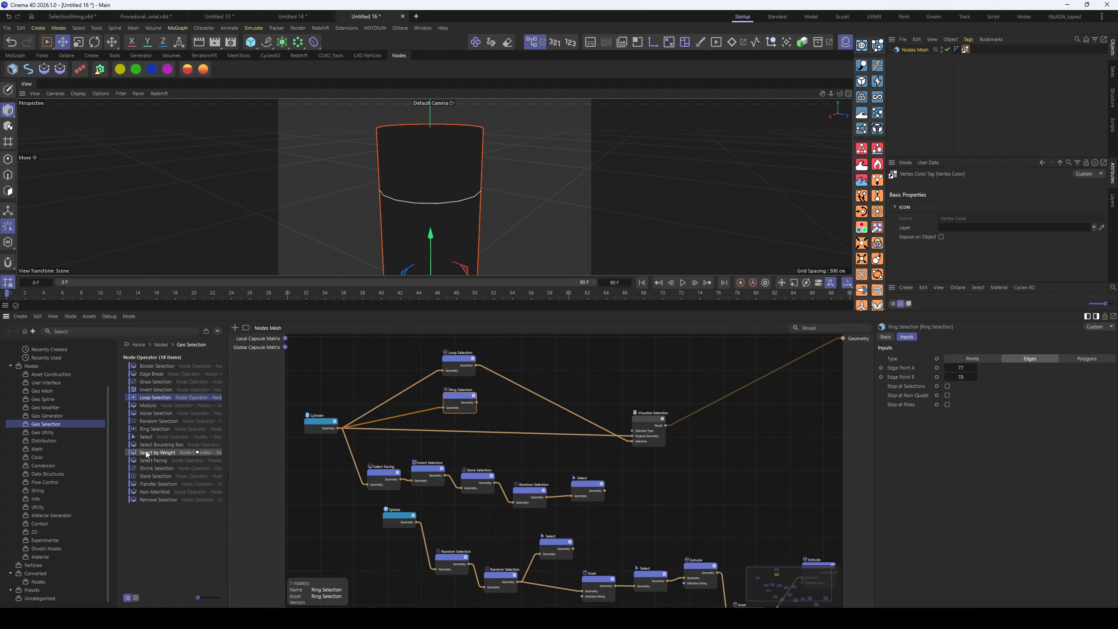
Add a Select node with Type set to Edges and wire it between the Cylinder and the Geometry output
drag(146, 437, 596, 391)
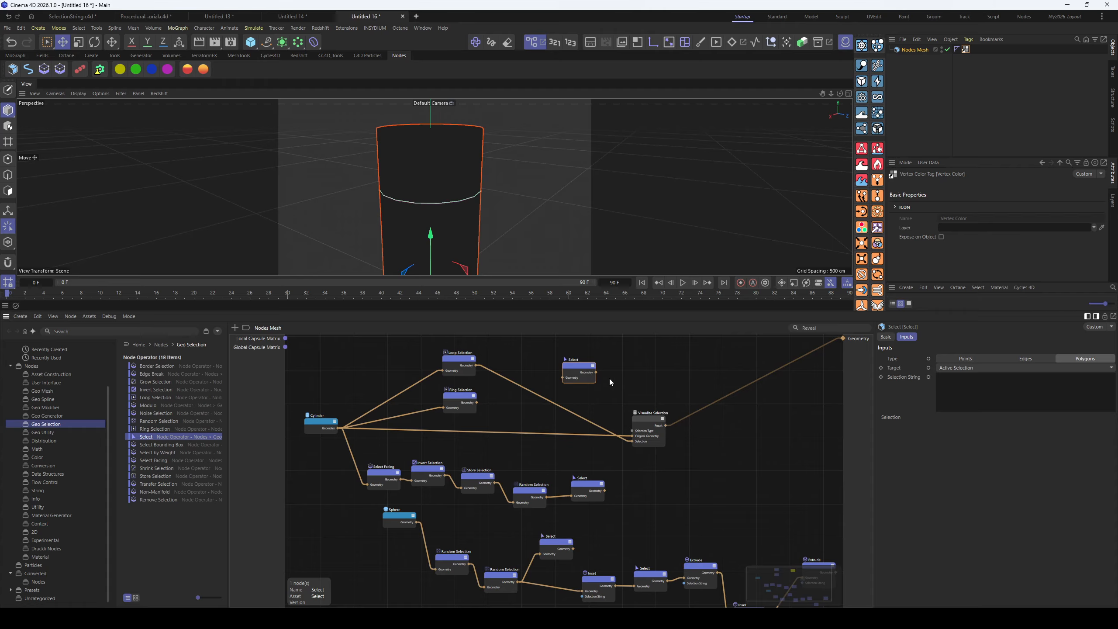
click(1025, 359)
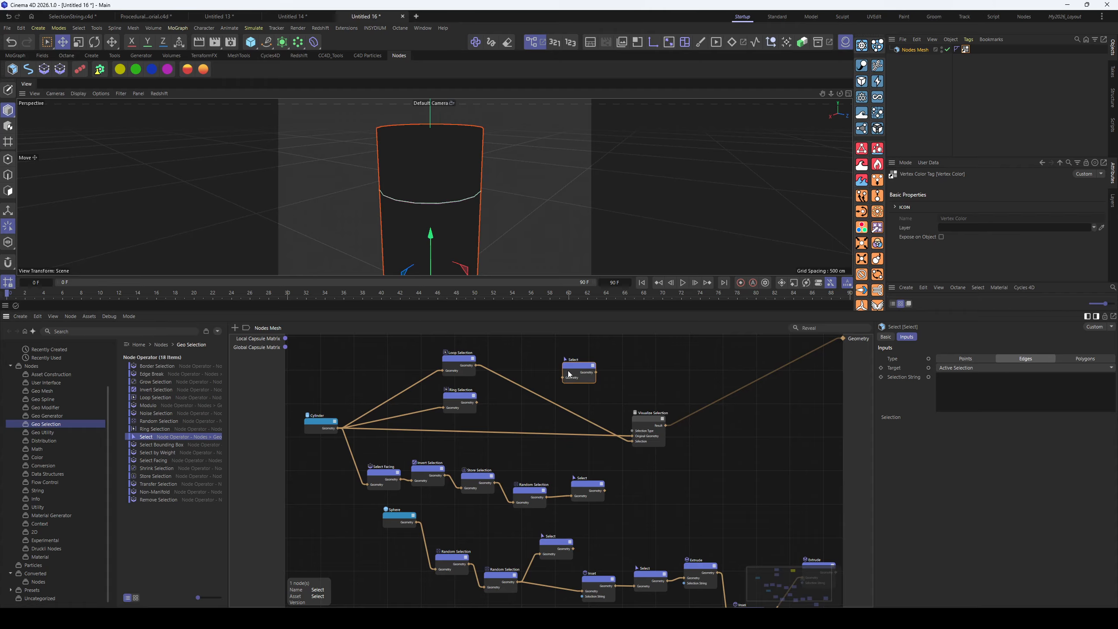
mouse_move(569, 375)
mouse_down()
mouse_move(572, 384)
mouse_move(576, 370)
mouse_up()
drag(338, 428, 843, 338)
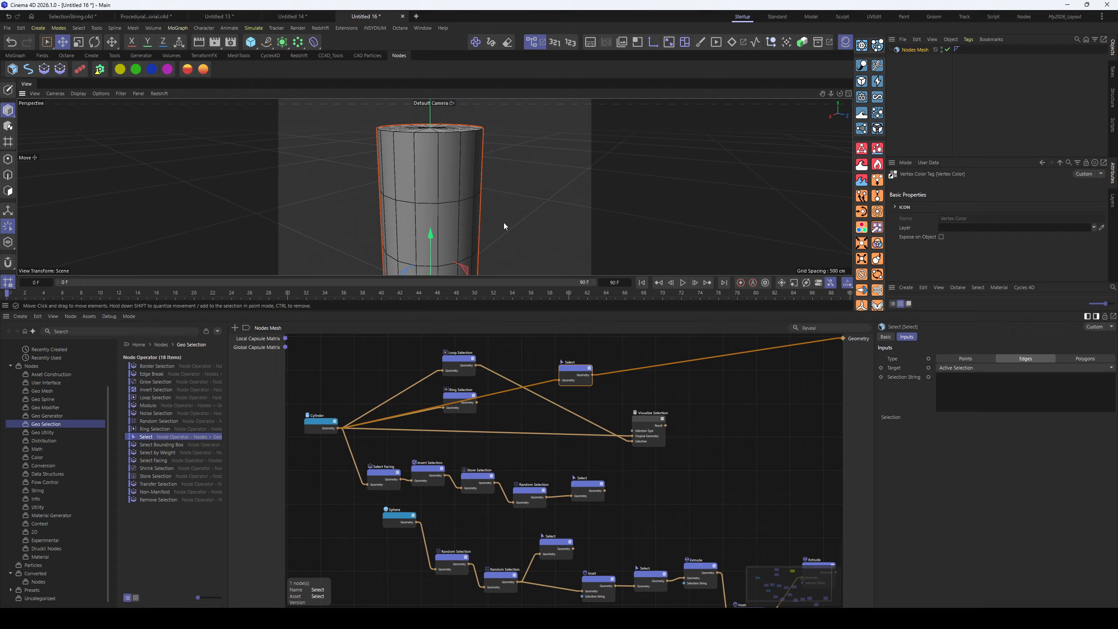
Display the cylinder's point numbers and enter 14-21 as the new Select node's Selection String
click(555, 43)
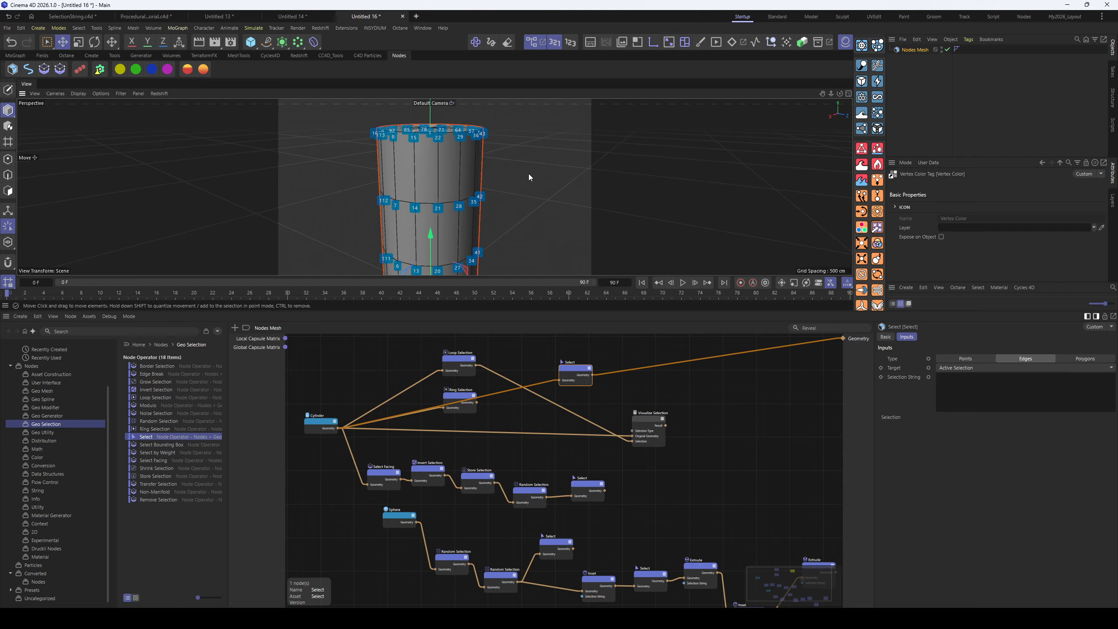
click(954, 395)
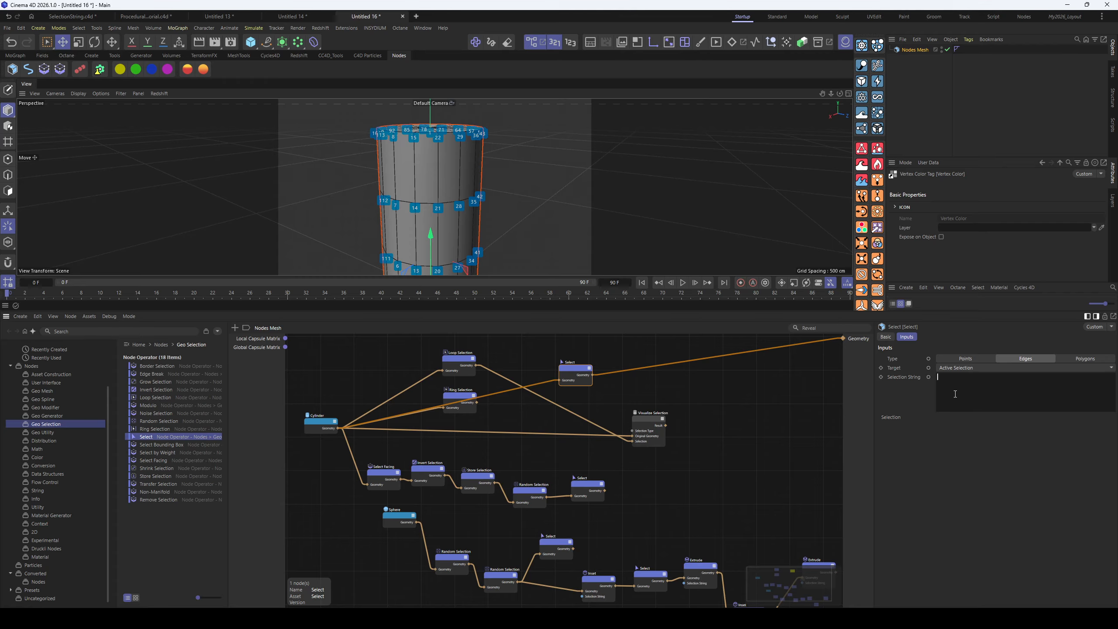
scroll(443, 215, up, 6)
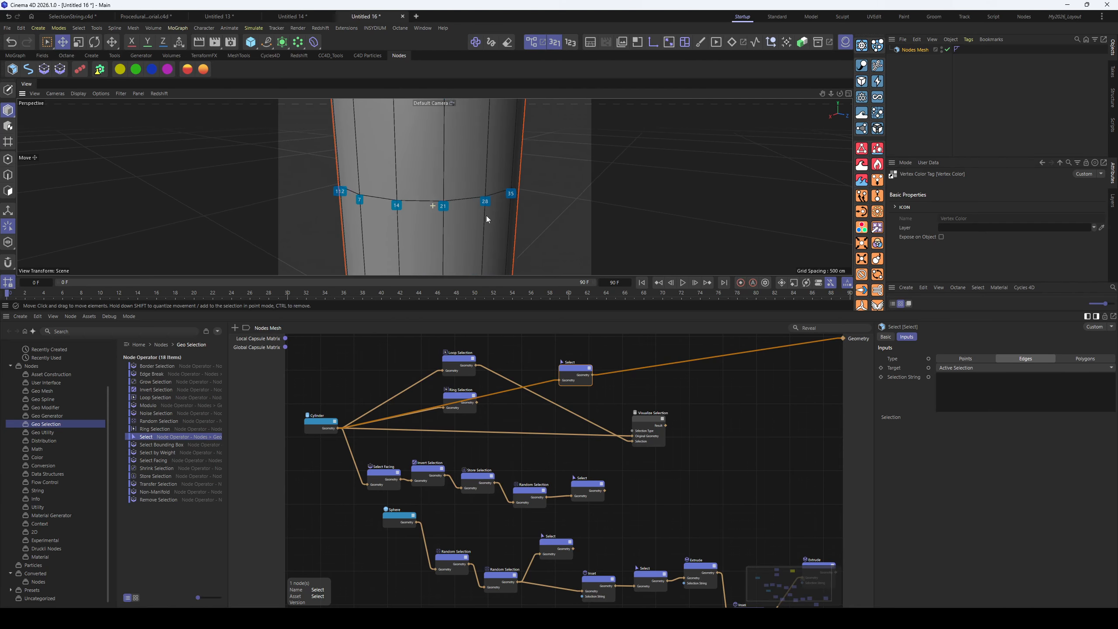
alt+drag(446, 221, 467, 233)
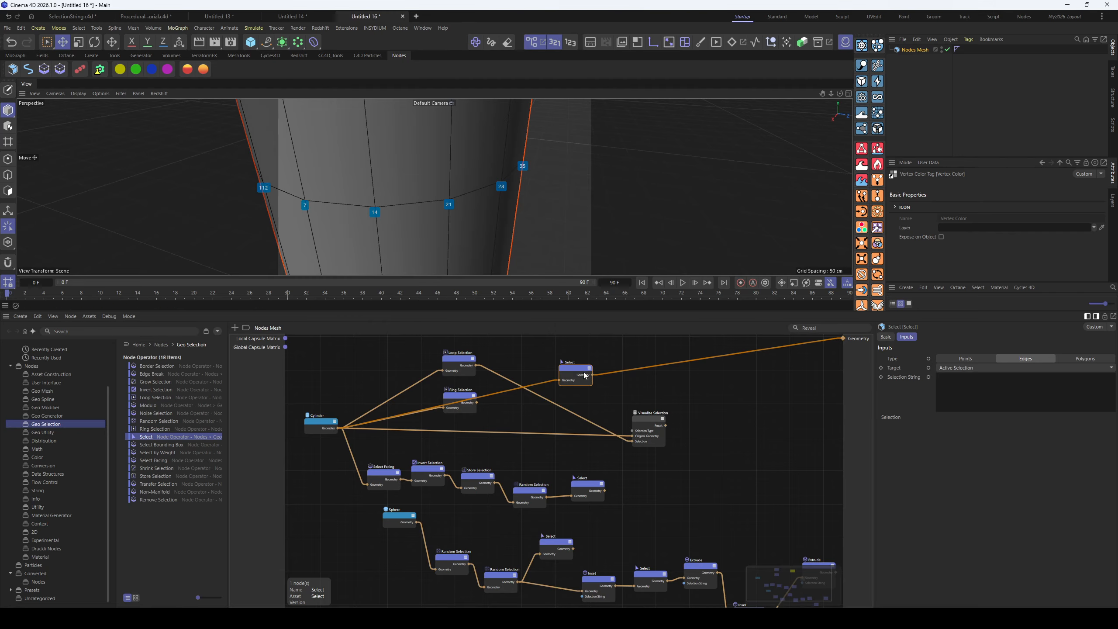
click(969, 389)
text(14-21)
Connect the Select node to Visualize Selection and route Visualize Selection to the Geometry output
scroll(467, 219, down, 2)
drag(596, 382, 842, 339)
click(658, 442)
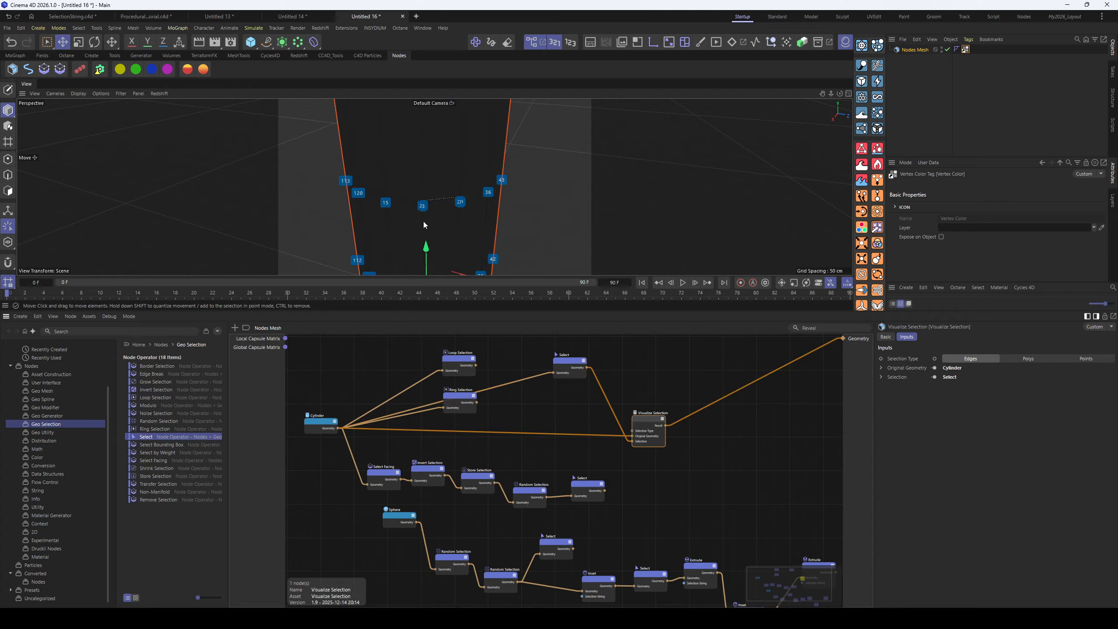
Examine the visualized edge with the point numbers hidden, then compare its position with the point numbers displayed again
alt+drag(452, 197, 469, 248)
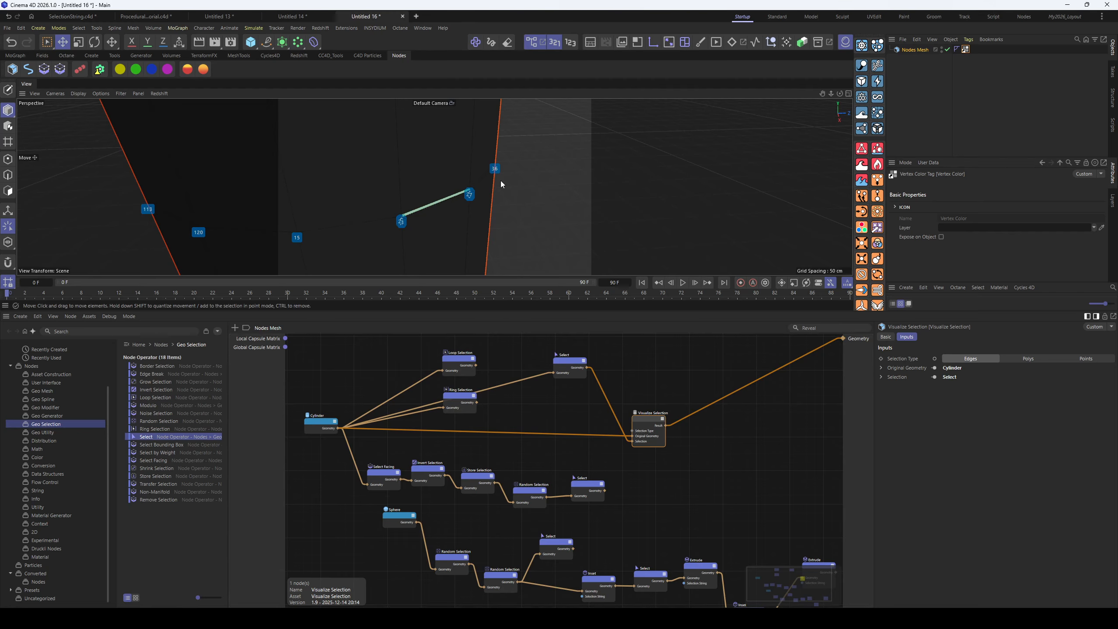
click(554, 42)
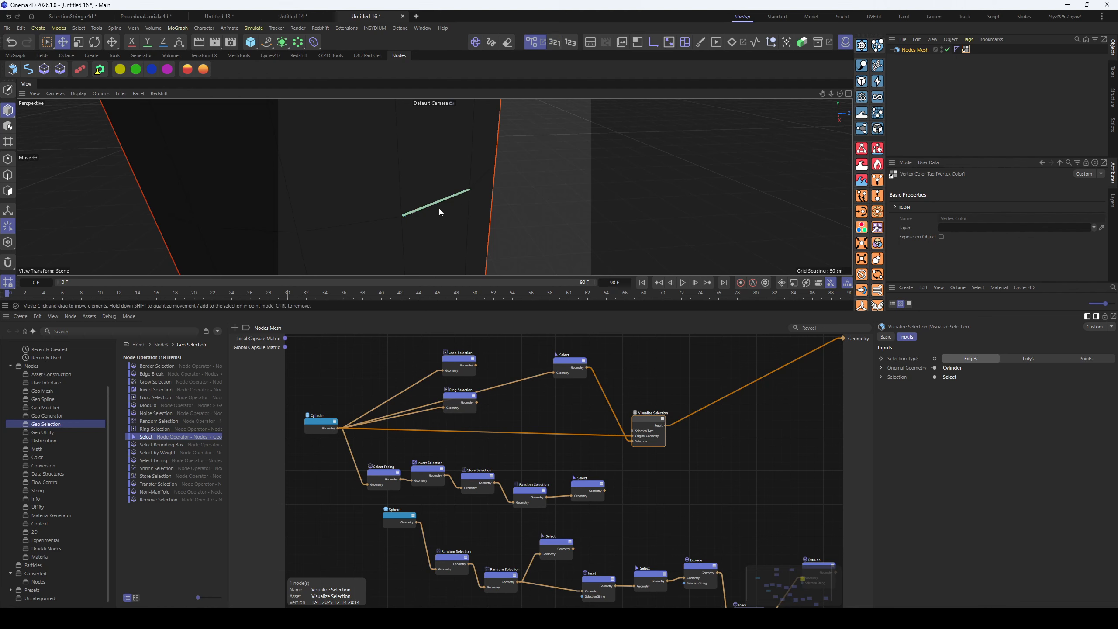
alt+drag(440, 210, 482, 204)
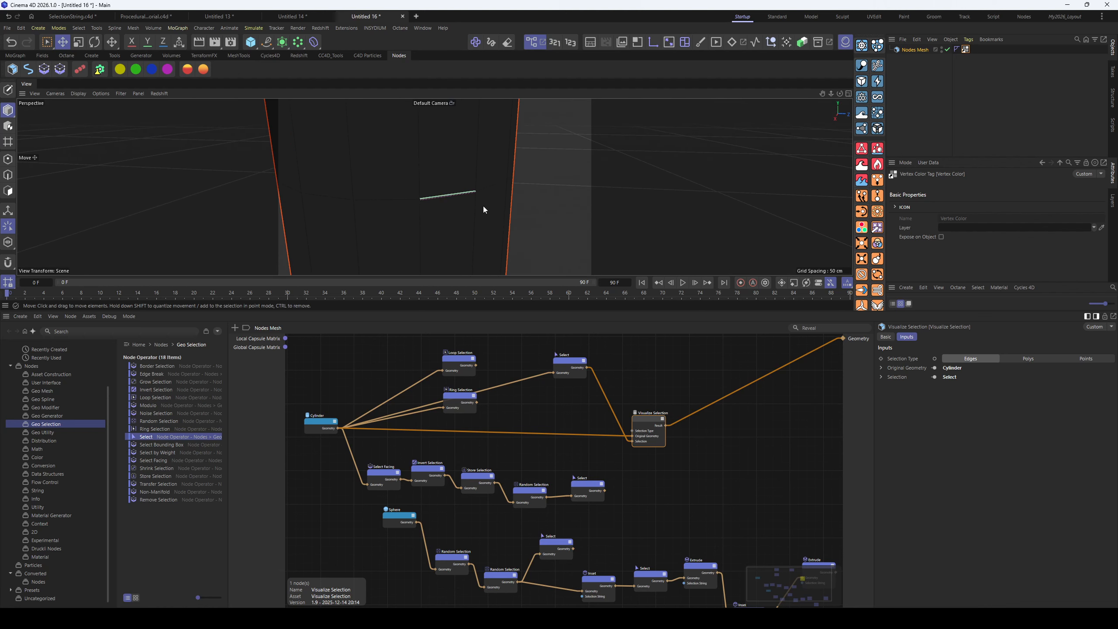
mouse_move(439, 198)
alt+right_down()
mouse_move(526, 206)
mouse_move(452, 215)
mouse_move(447, 234)
mouse_move(460, 194)
alt+right_up()
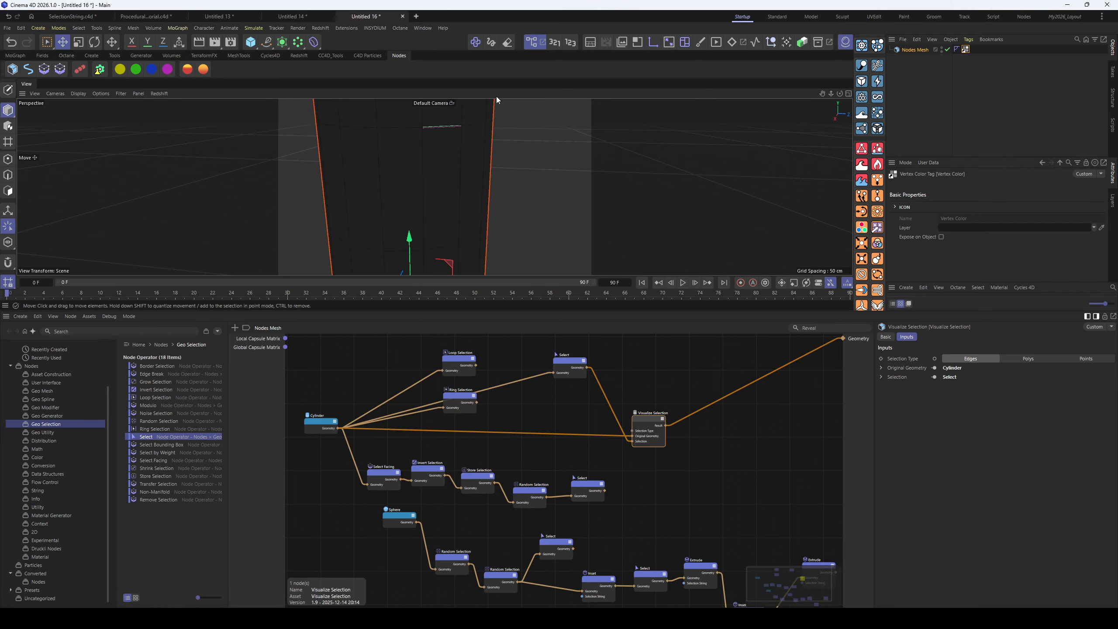
click(555, 42)
alt+middle_drag(462, 210, 451, 204)
alt+right_drag(451, 205, 483, 206)
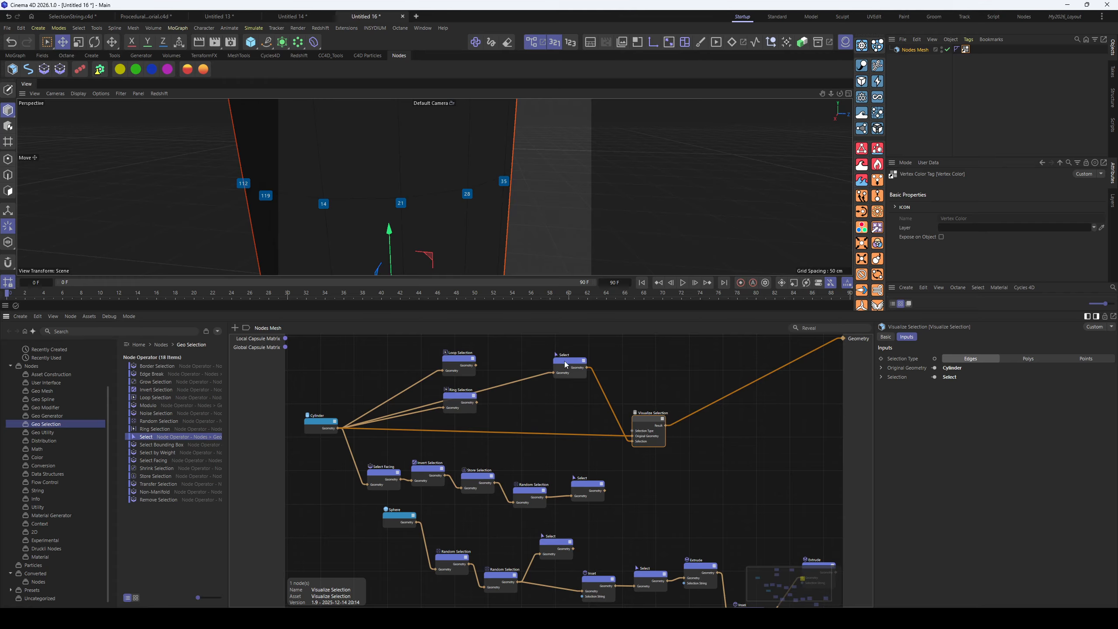
Extend the Select node's Selection String to 14-21,21-28
drag(566, 365, 534, 370)
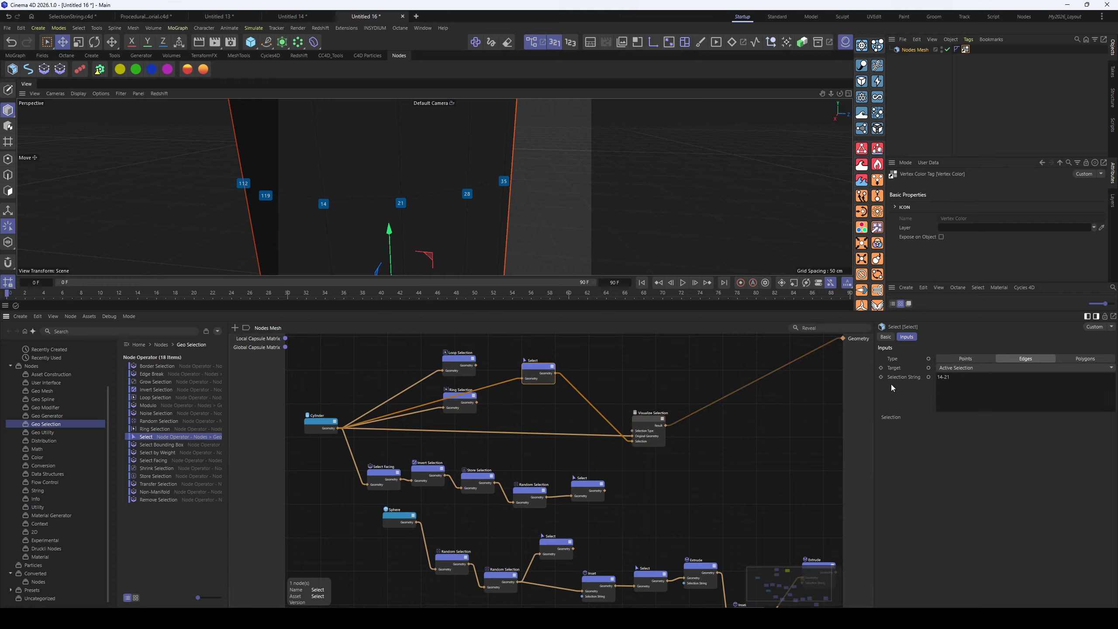
alt+drag(416, 224, 457, 207)
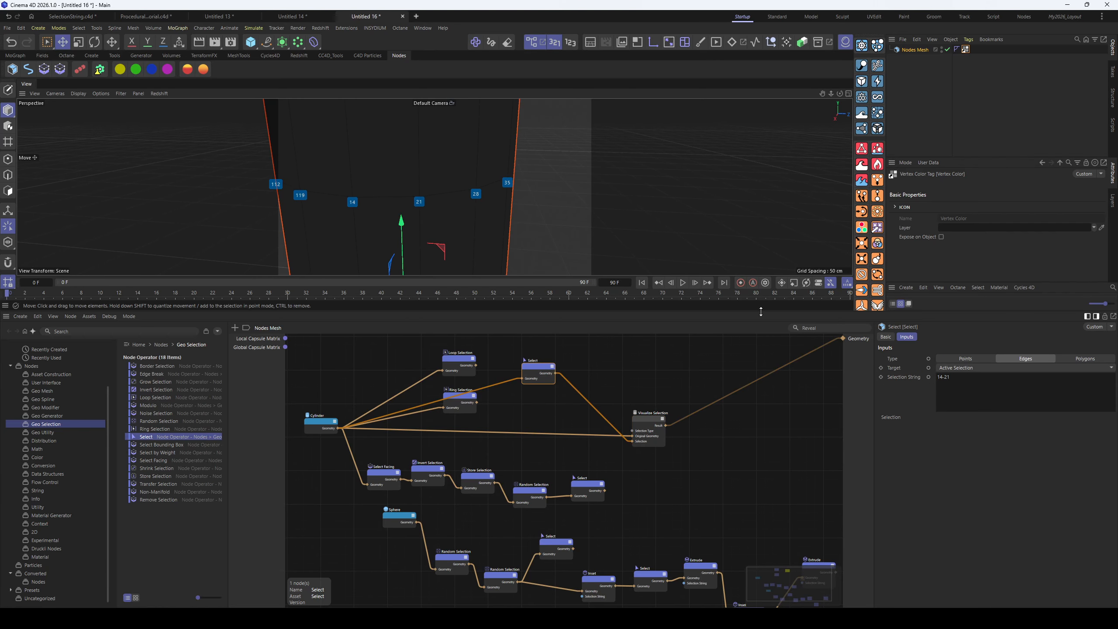
click(961, 376)
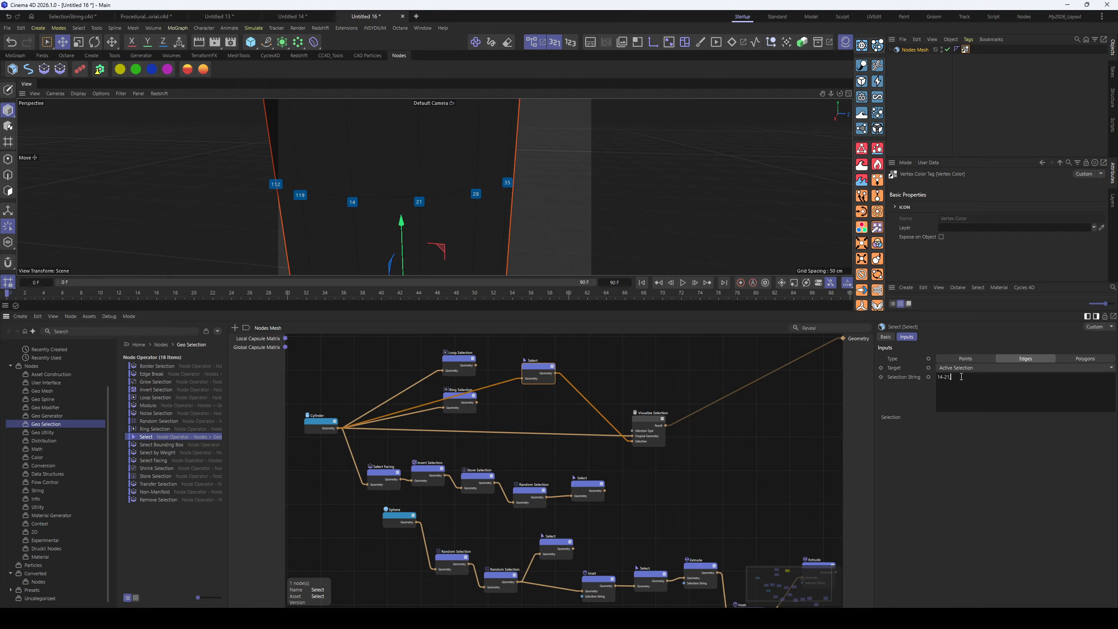
text(,21-28)
key(Return)
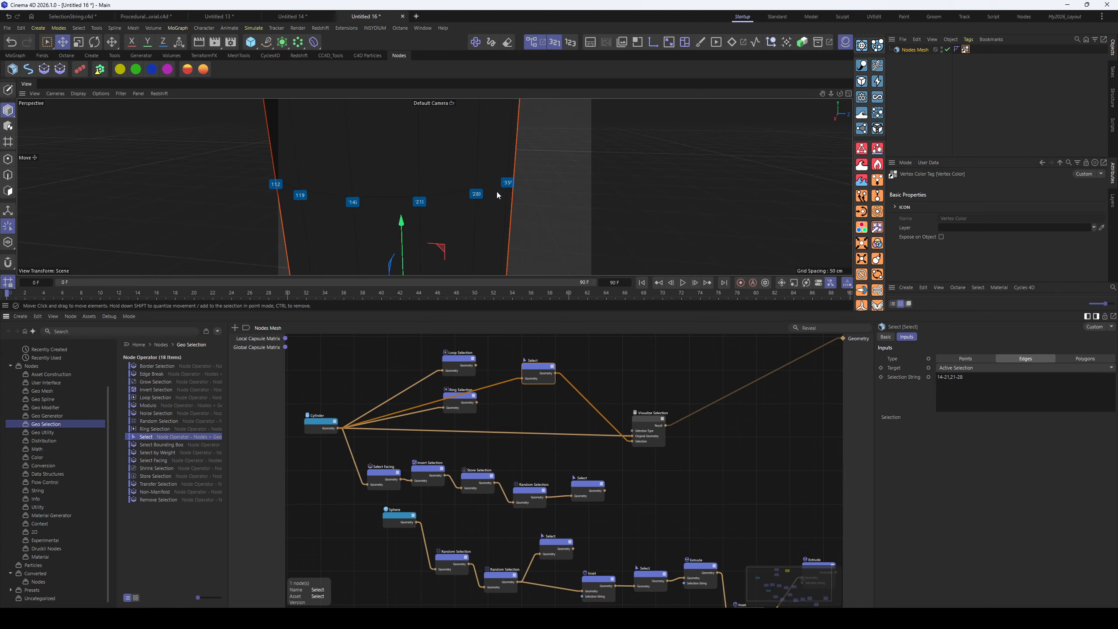
Turn off the point number display to inspect the edges picked by the Select node on the cylinder
scroll(496, 192, down, 3)
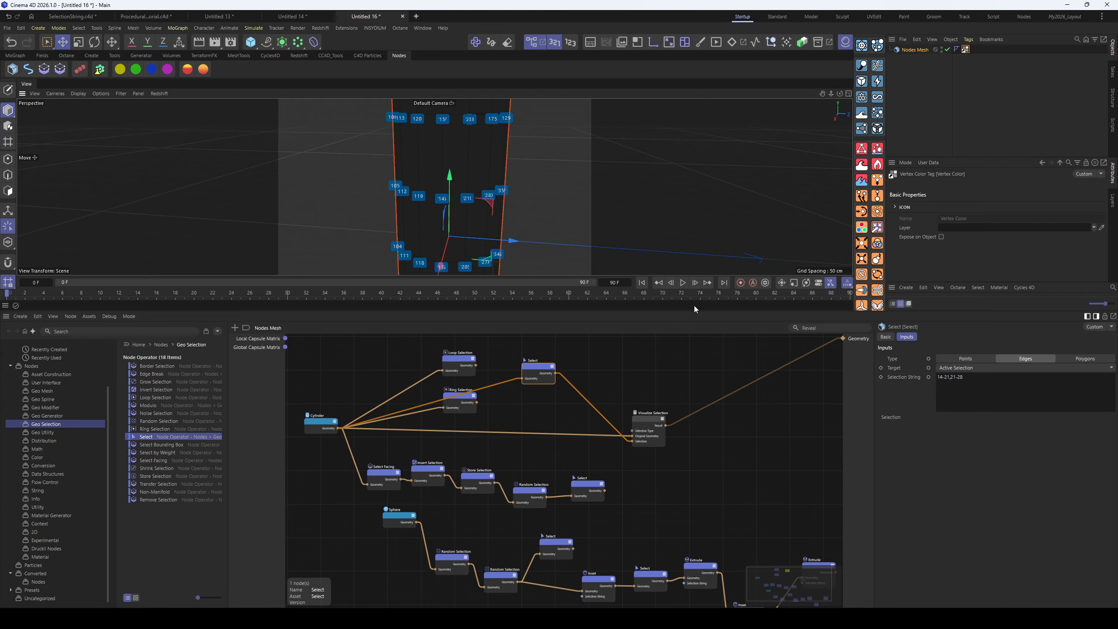
alt+drag(465, 200, 451, 216)
click(560, 40)
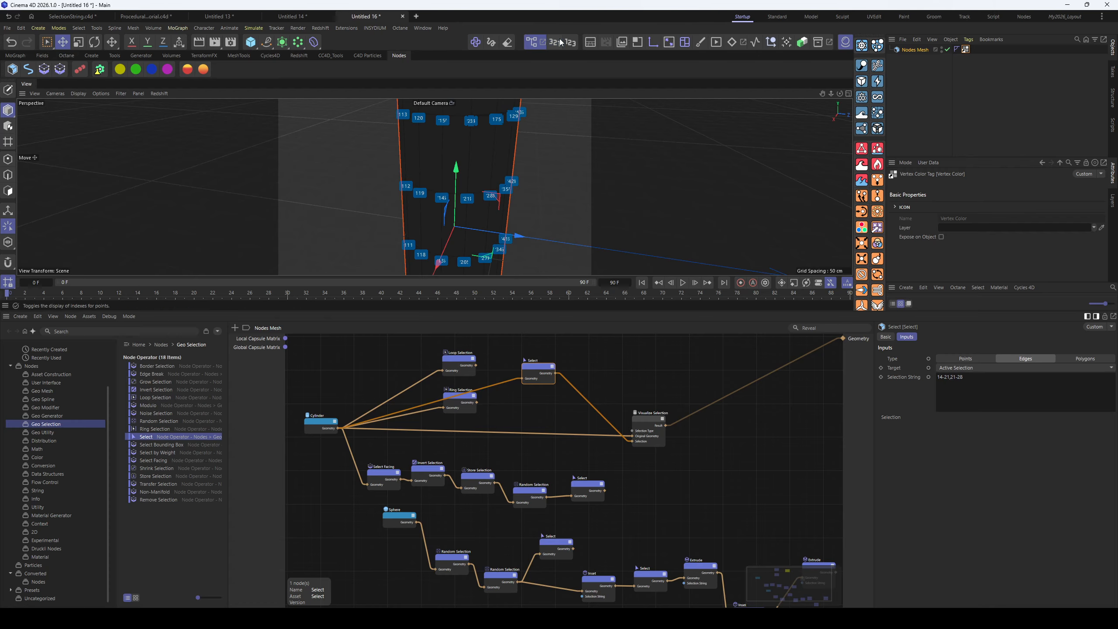
Examine the visualized edges on the cylinder from several angles, with Nodes Mesh deselected and then selected again
alt+right_drag(508, 201, 533, 211)
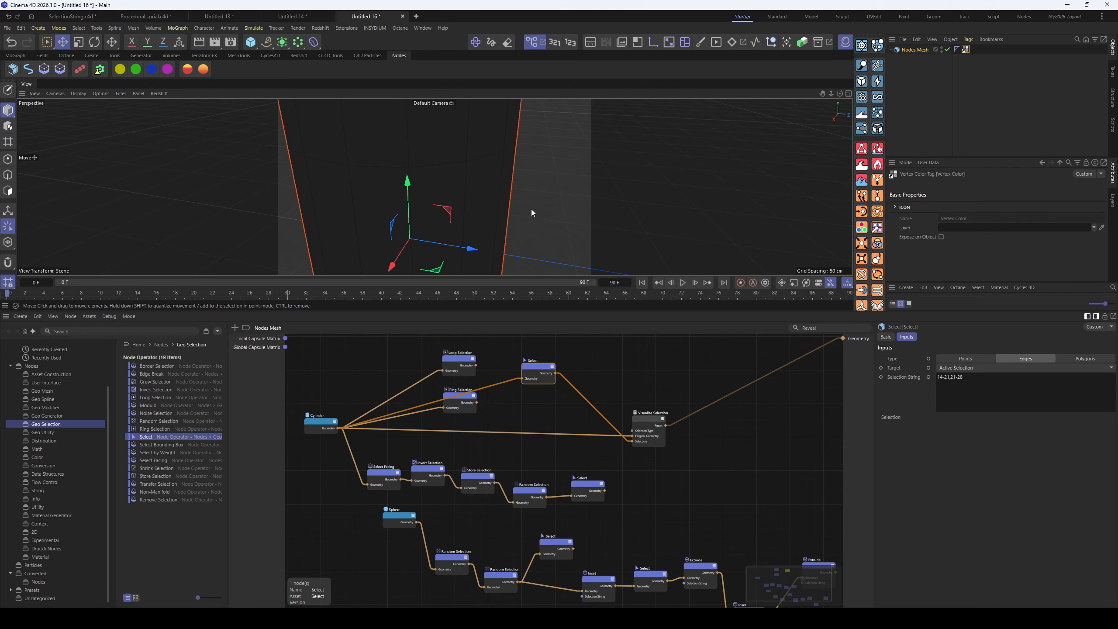
right_click(532, 211)
key(Escape)
alt+drag(532, 211, 740, 244)
click(921, 66)
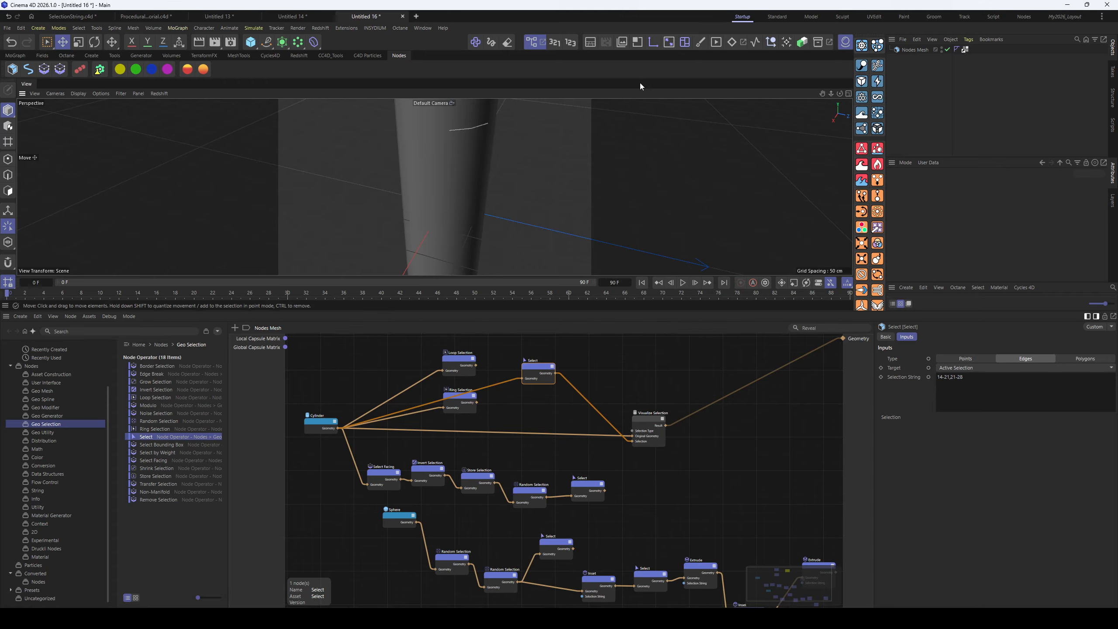
click(912, 49)
alt+drag(535, 176, 530, 372)
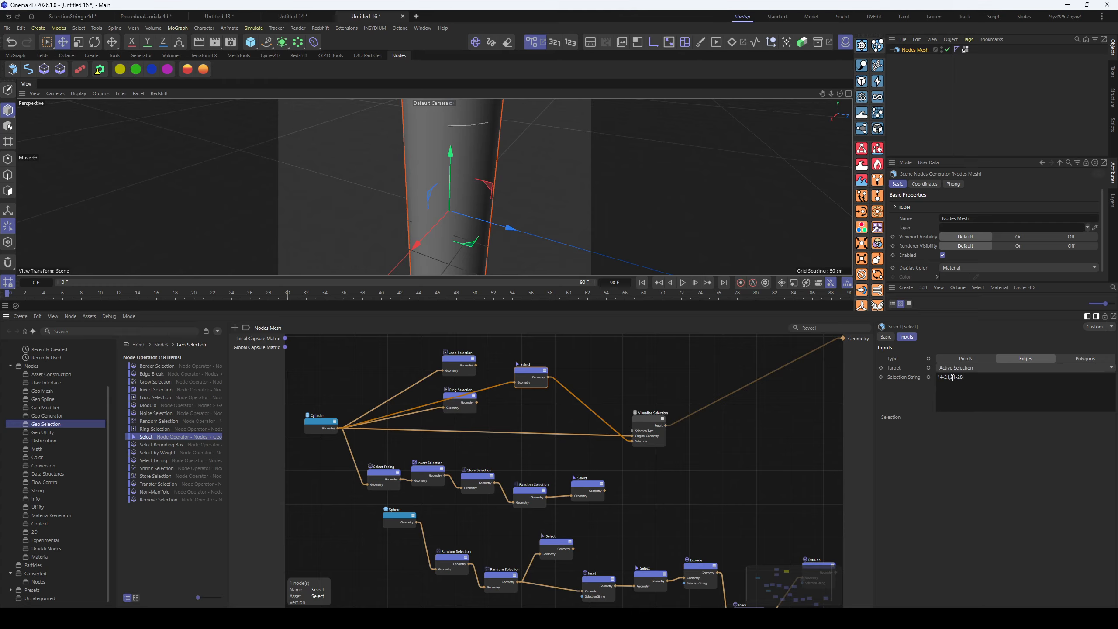
Put 14-21 and 21-28 on separate lines in the Select node's Selection String and display the point numbers
text(,)
key(BackSpace)
key(BackSpace)
key(Return)
click(968, 380)
click(555, 42)
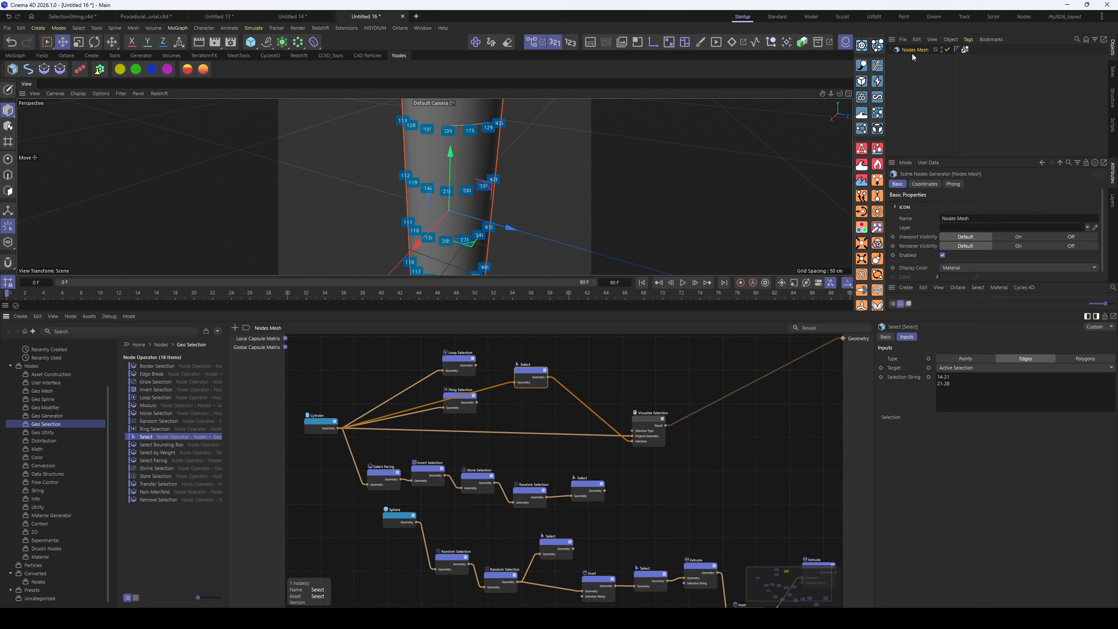
Connect the Select node directly to the Geometry output and shift the Visualize Selection node slightly
click(539, 377)
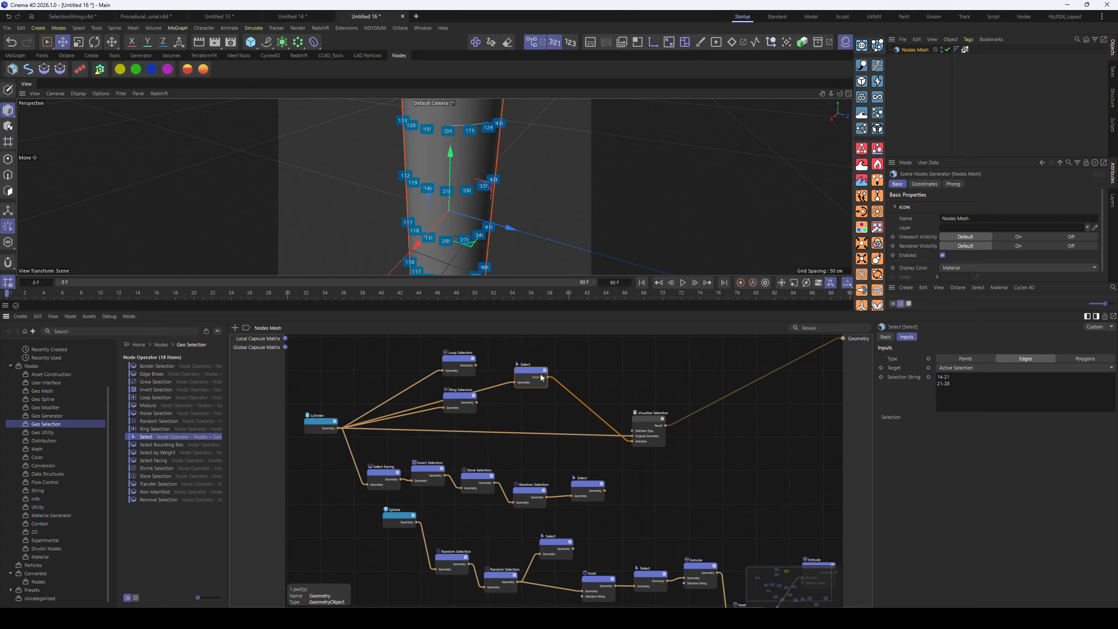
drag(542, 377, 843, 338)
scroll(531, 195, up, 5)
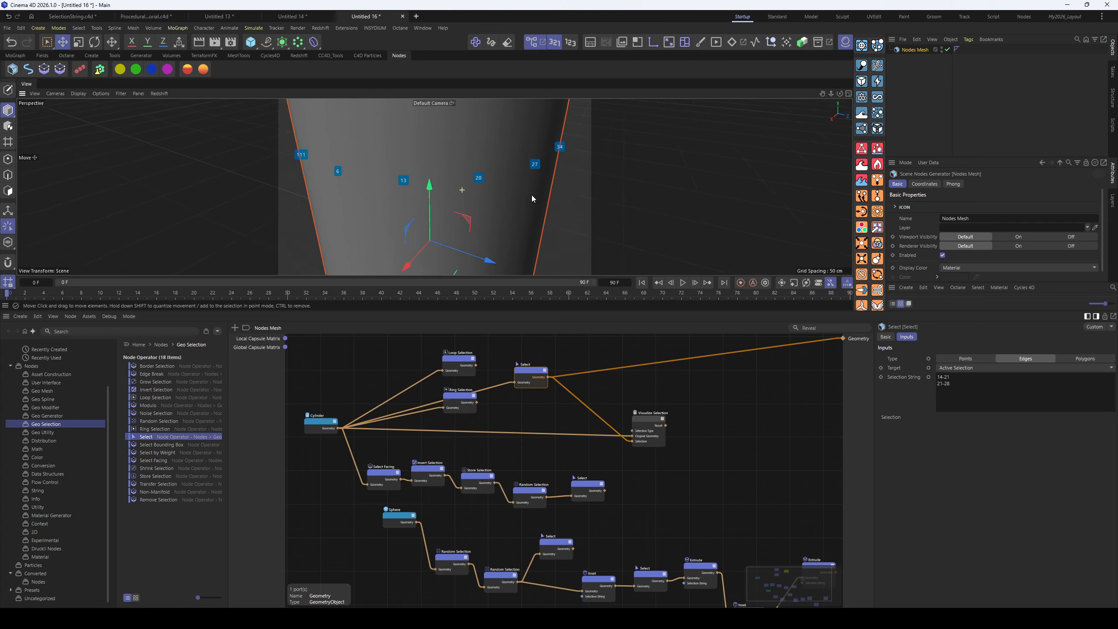
scroll(528, 198, down, 3)
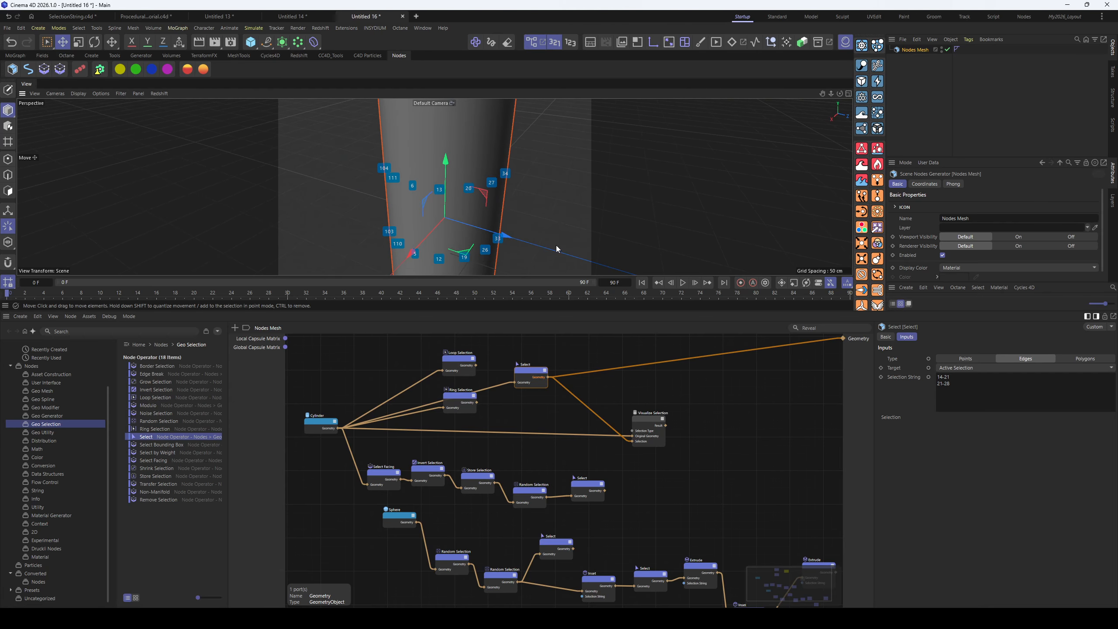
mouse_move(652, 420)
mouse_down()
mouse_move(640, 427)
mouse_move(660, 430)
mouse_up()
click(533, 383)
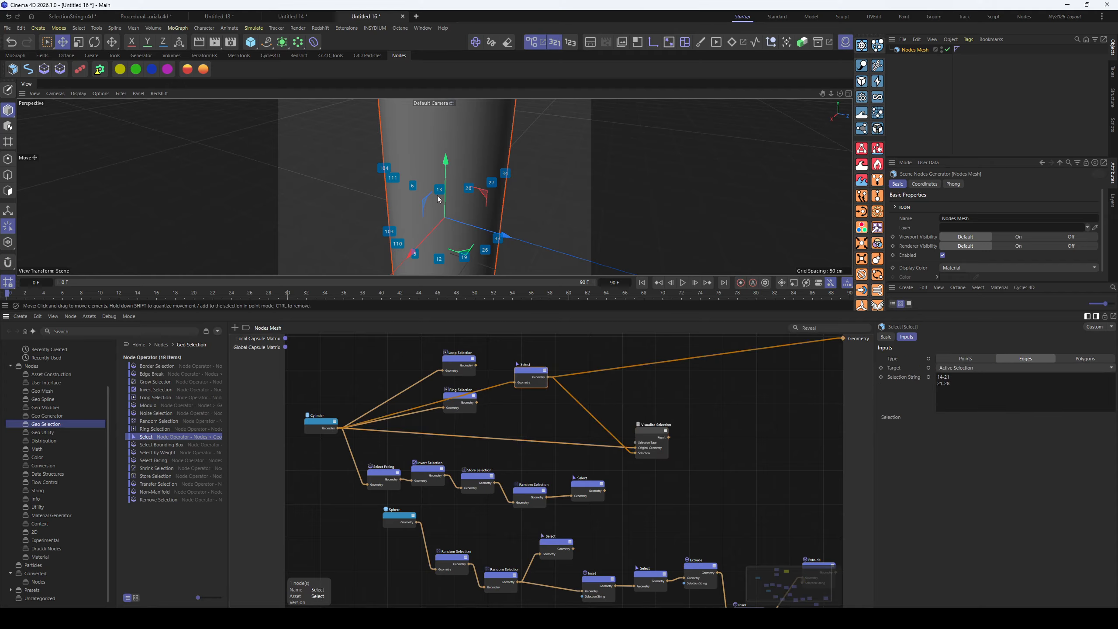
Display the cylinder shaded with lines to read its point numbers, and replace the Selection String's second line with 13-20
key(n)
key(b)
mouse_move(462, 203)
alt+right_down()
mouse_move(504, 202)
mouse_move(445, 206)
mouse_move(507, 225)
mouse_move(492, 218)
alt+right_up()
alt+middle_drag(473, 182, 485, 237)
alt+right_drag(485, 237, 485, 201)
alt+drag(486, 201, 473, 204)
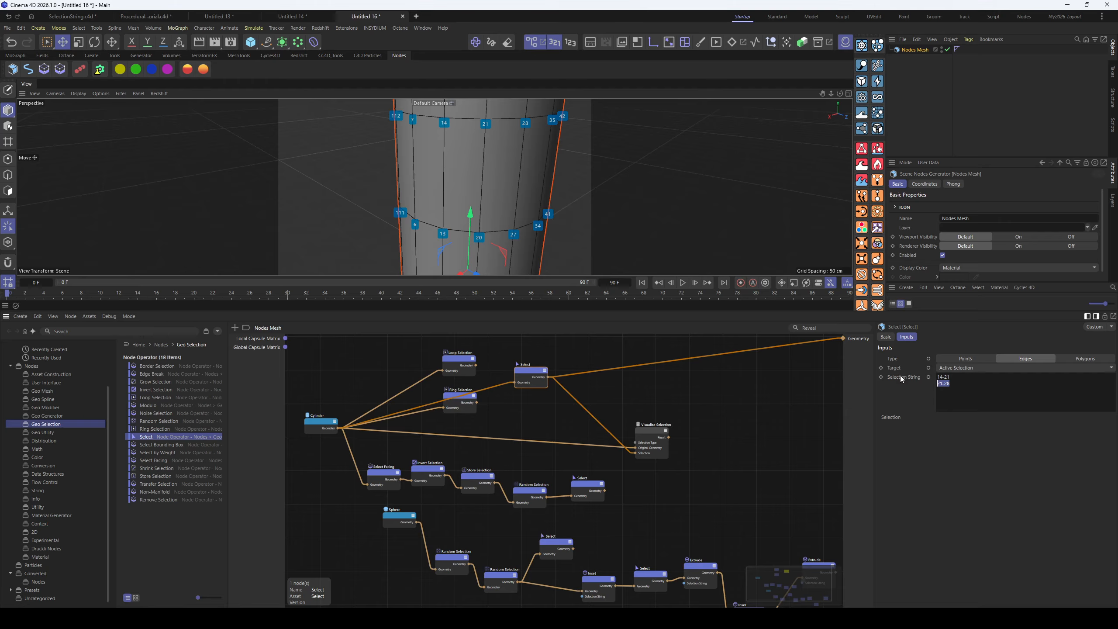
text(13-2)
Route Visualize Selection back to the Geometry output and hide the point numbers to inspect the selected edges
drag(669, 437, 843, 338)
alt+drag(500, 207, 448, 203)
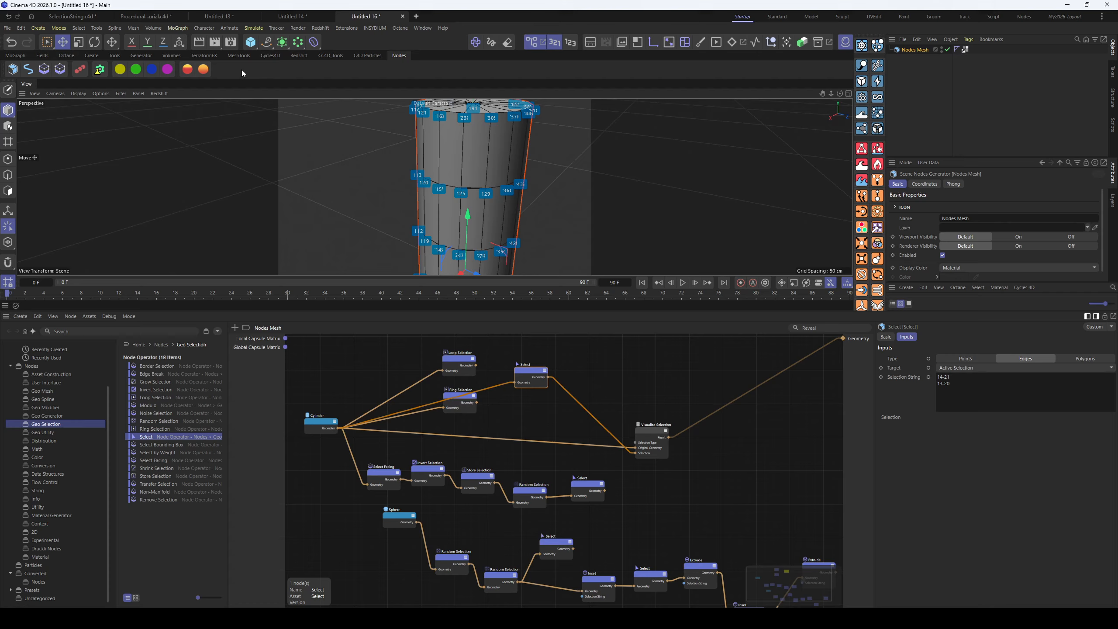
click(554, 43)
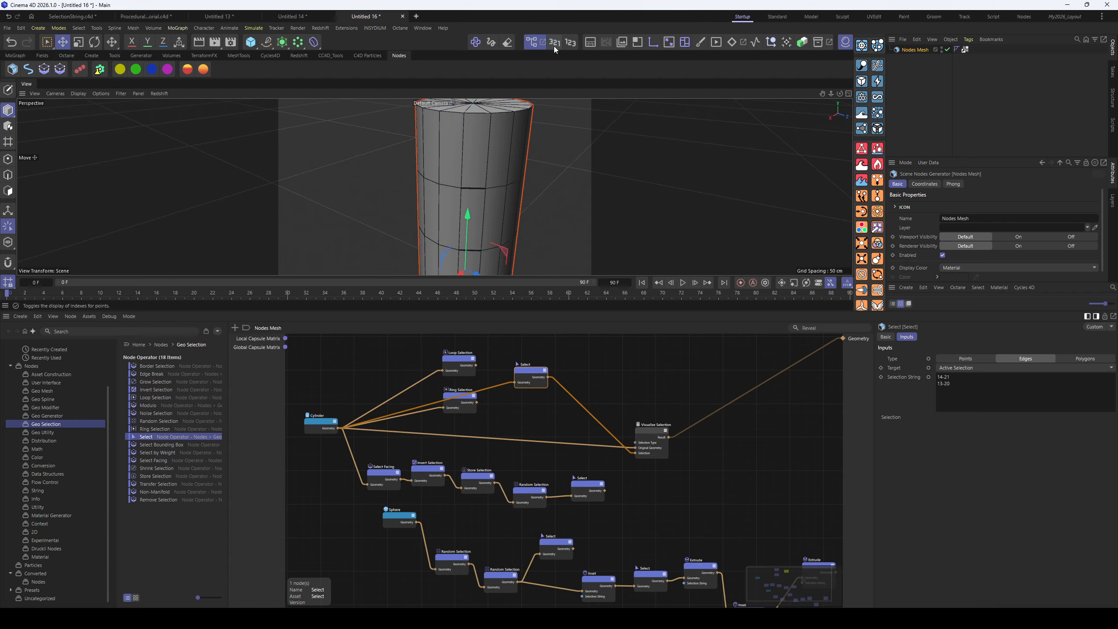
alt+drag(471, 219, 526, 178)
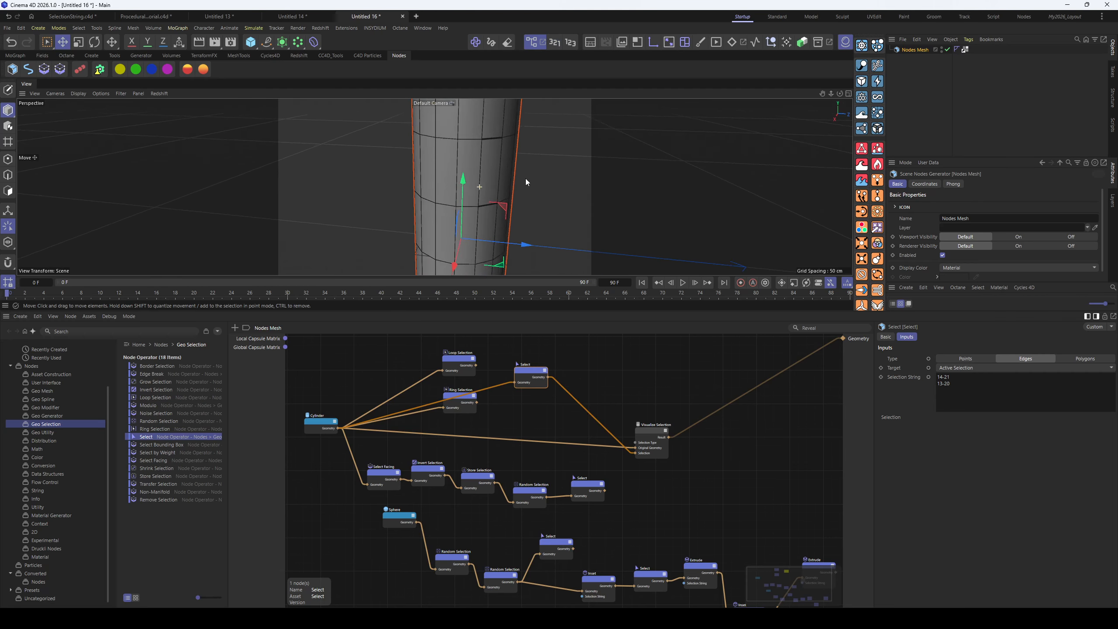
alt+right_drag(473, 183, 499, 186)
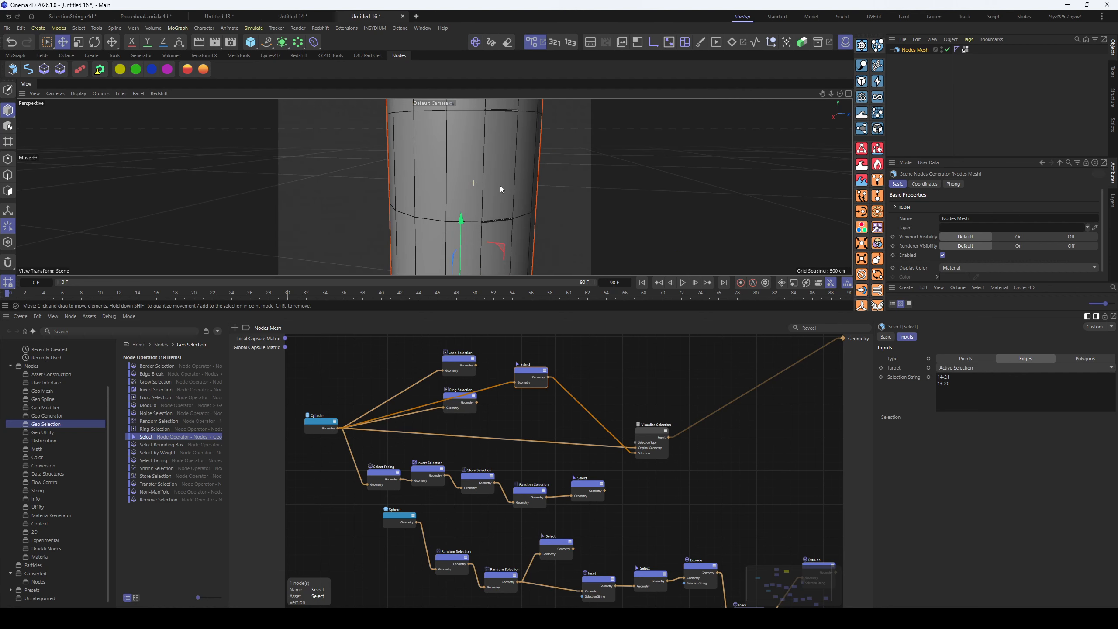
Join the Selection String into one line as 14-21,13-20 and inspect the edges with the Vertex Color tag selected
click(938, 384)
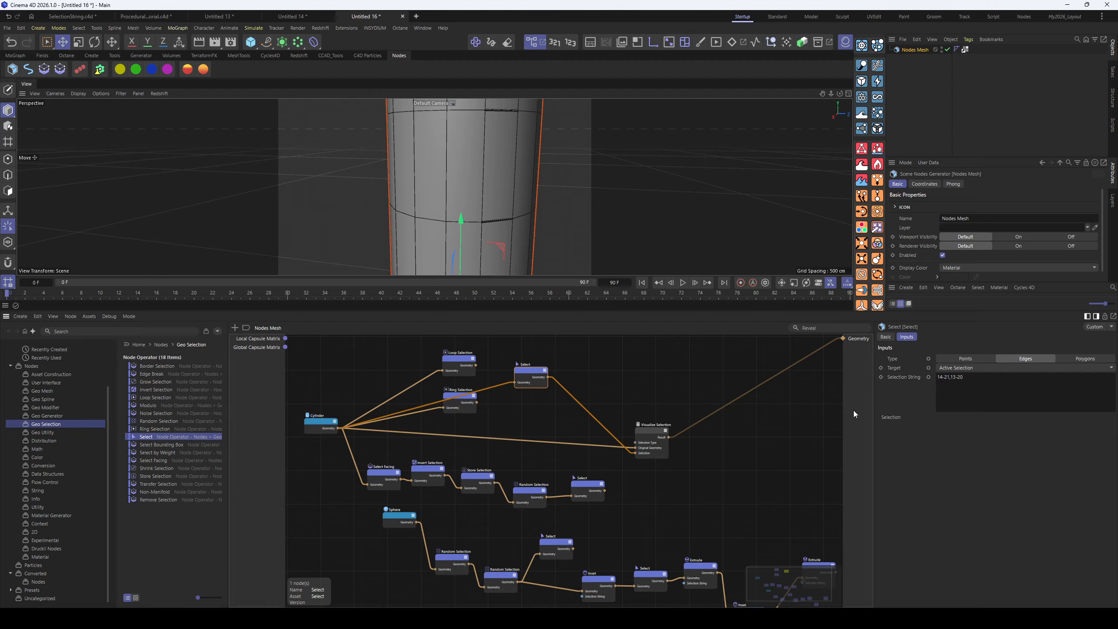
mouse_move(513, 210)
alt+mouse_down()
mouse_move(528, 233)
mouse_move(520, 222)
alt+mouse_up()
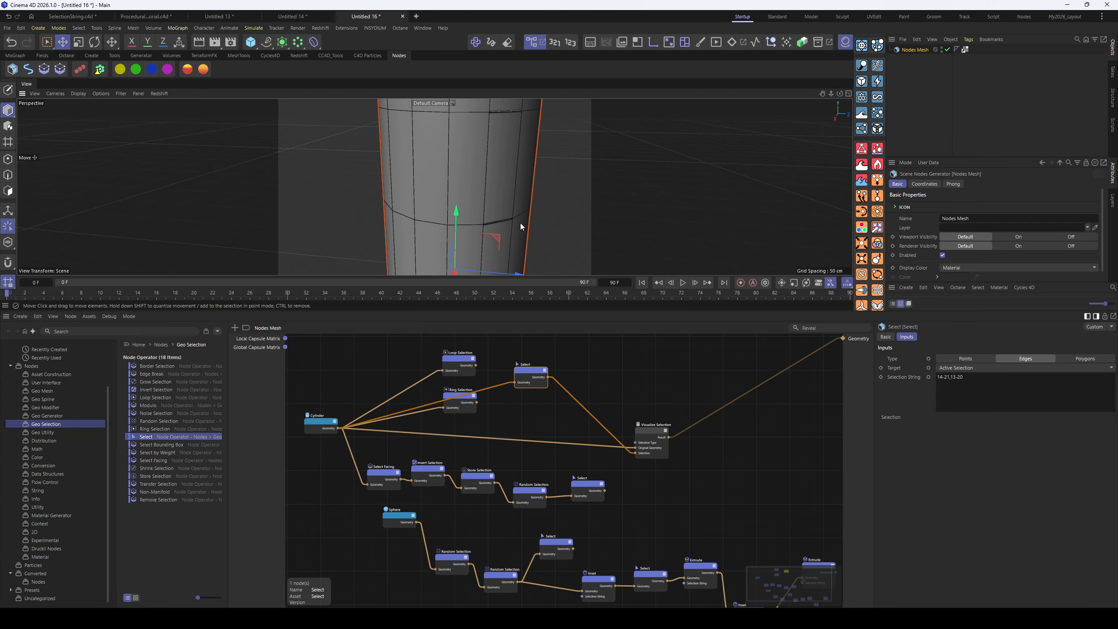
click(967, 49)
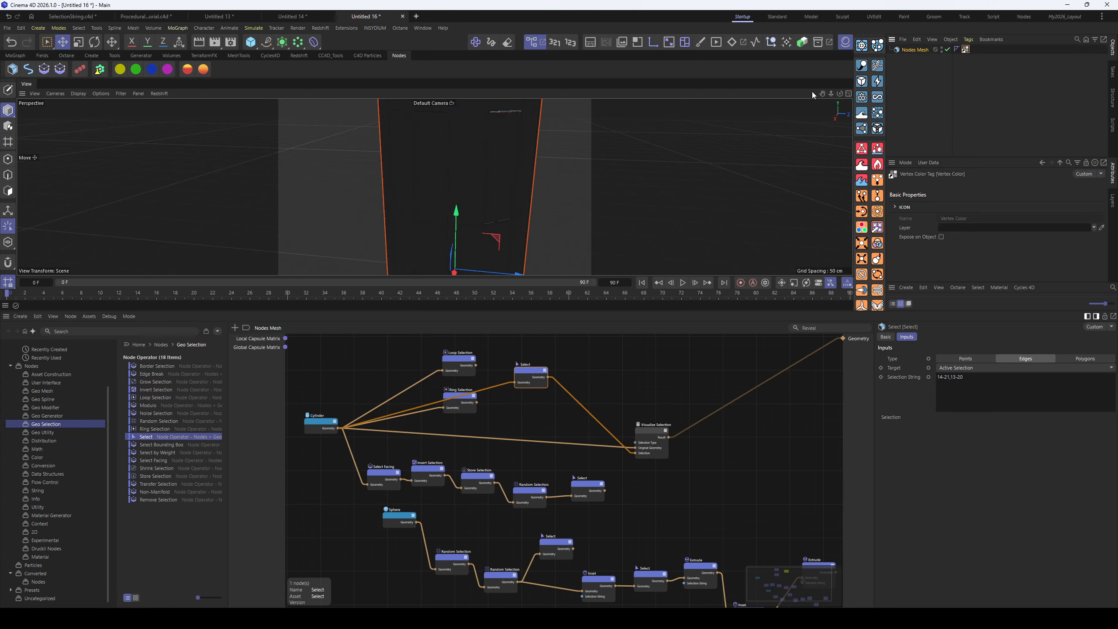
right_click(508, 196)
key(Escape)
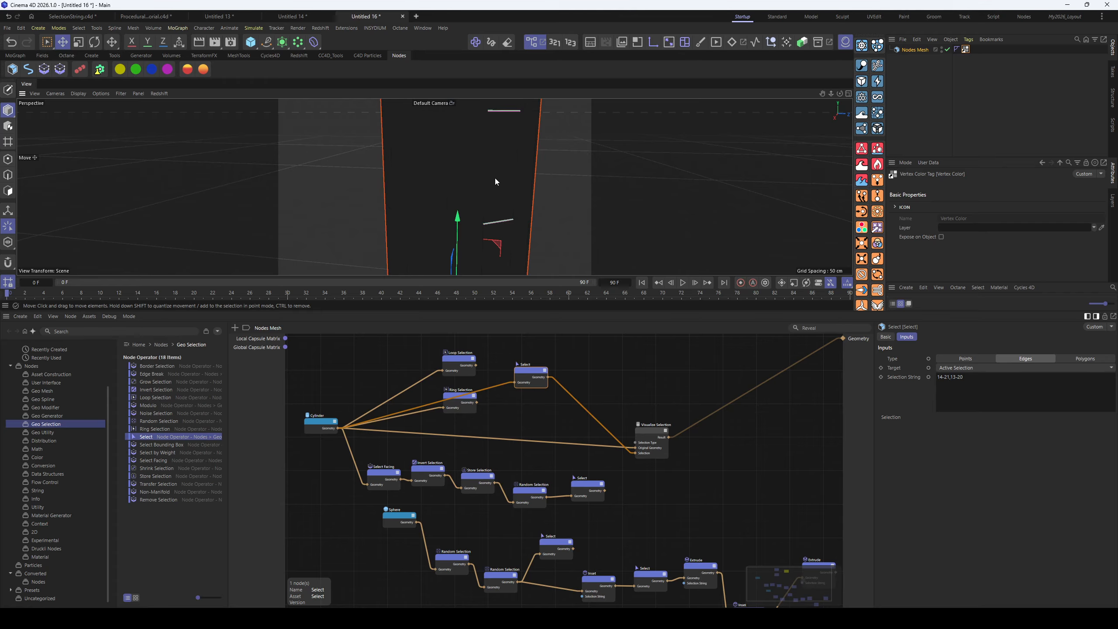
alt+drag(495, 183, 520, 216)
scroll(517, 216, down, 4)
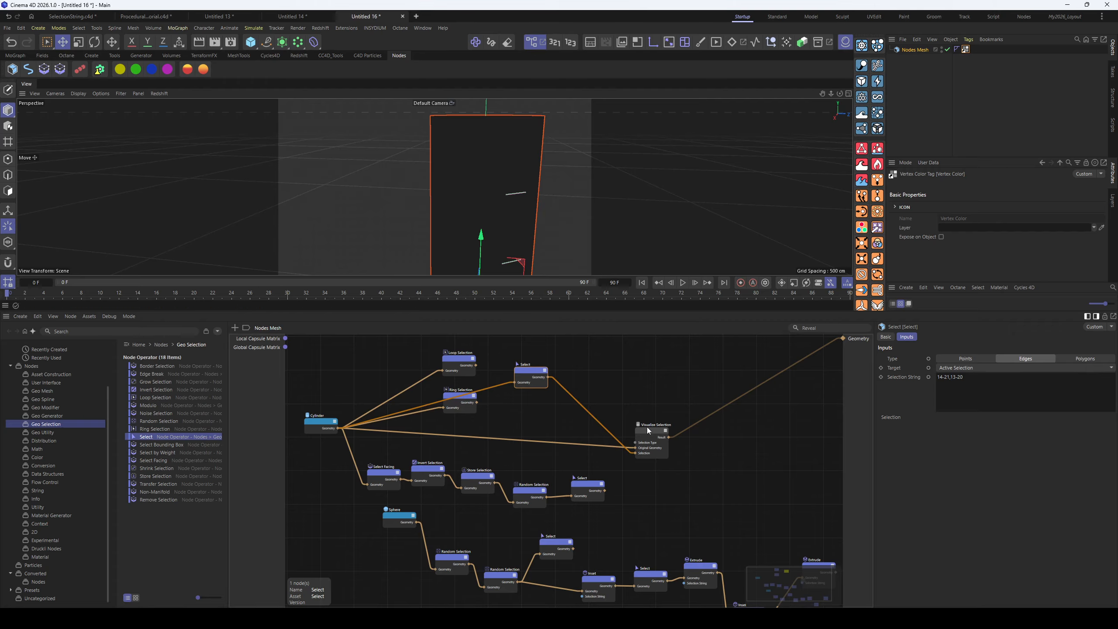
Move the Visualize Selection node closer to the Select node and open the Drucki Nodes asset category
drag(646, 426, 642, 410)
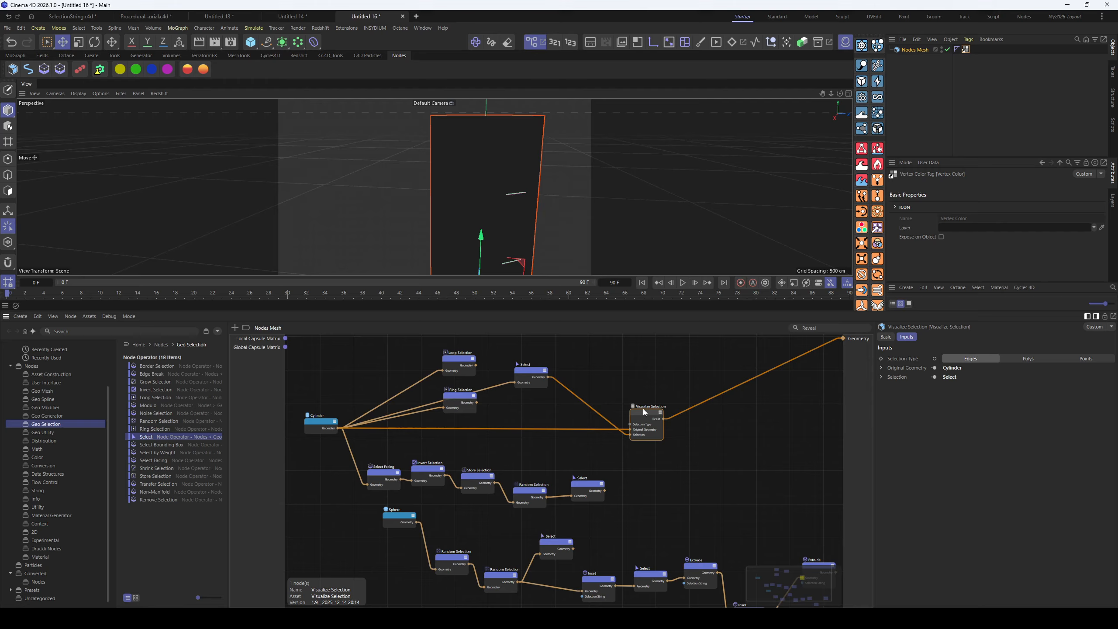
drag(642, 409, 633, 406)
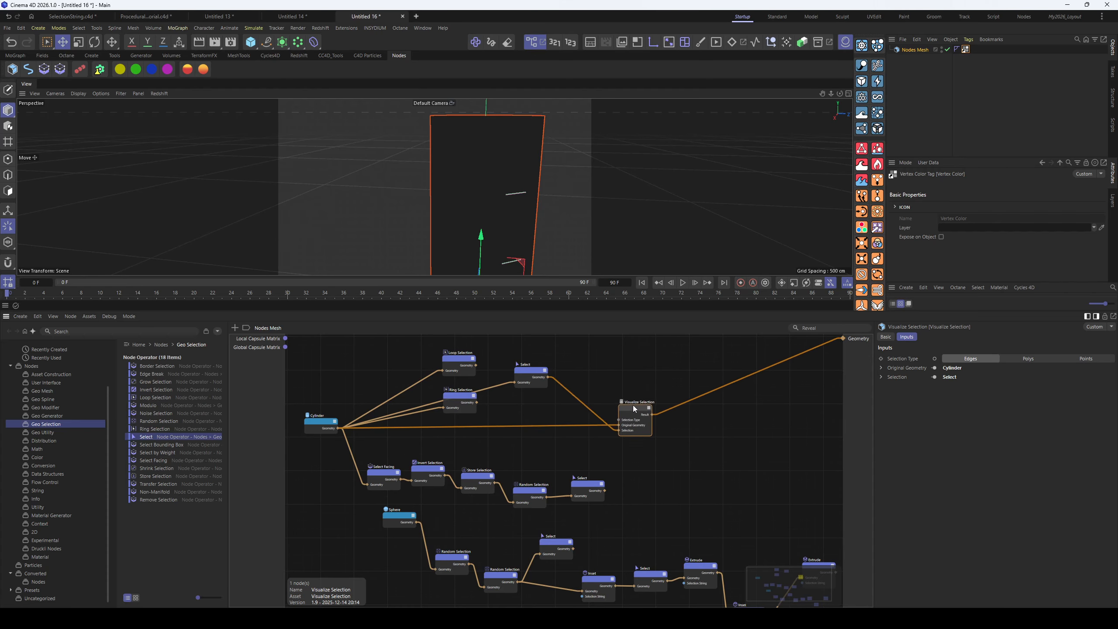
alt+drag(512, 196, 489, 229)
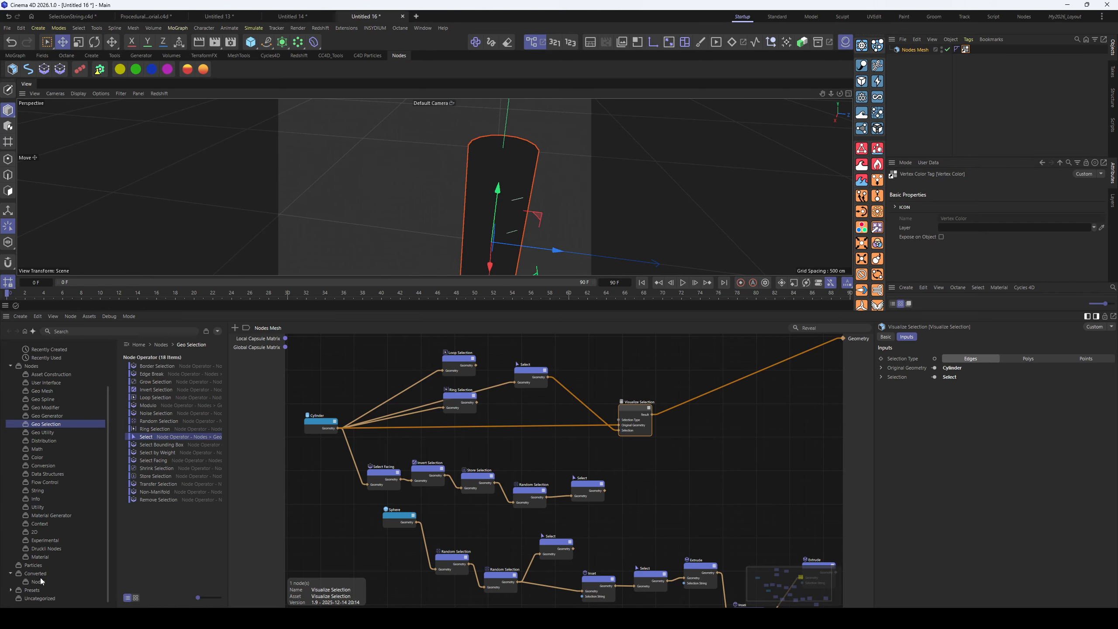
click(56, 548)
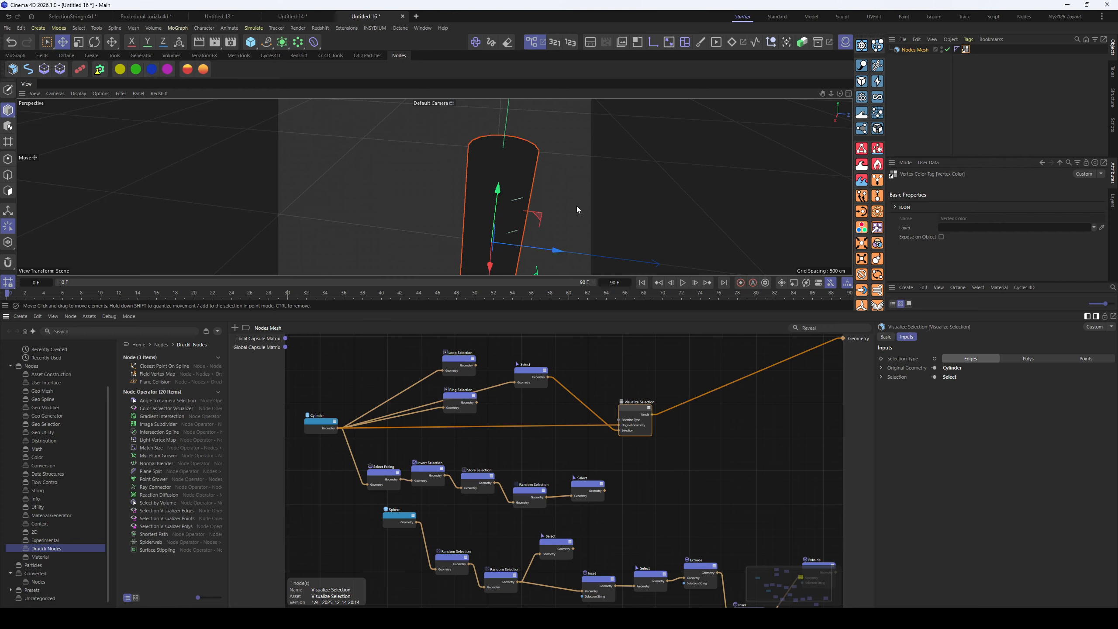
alt+drag(519, 231, 477, 203)
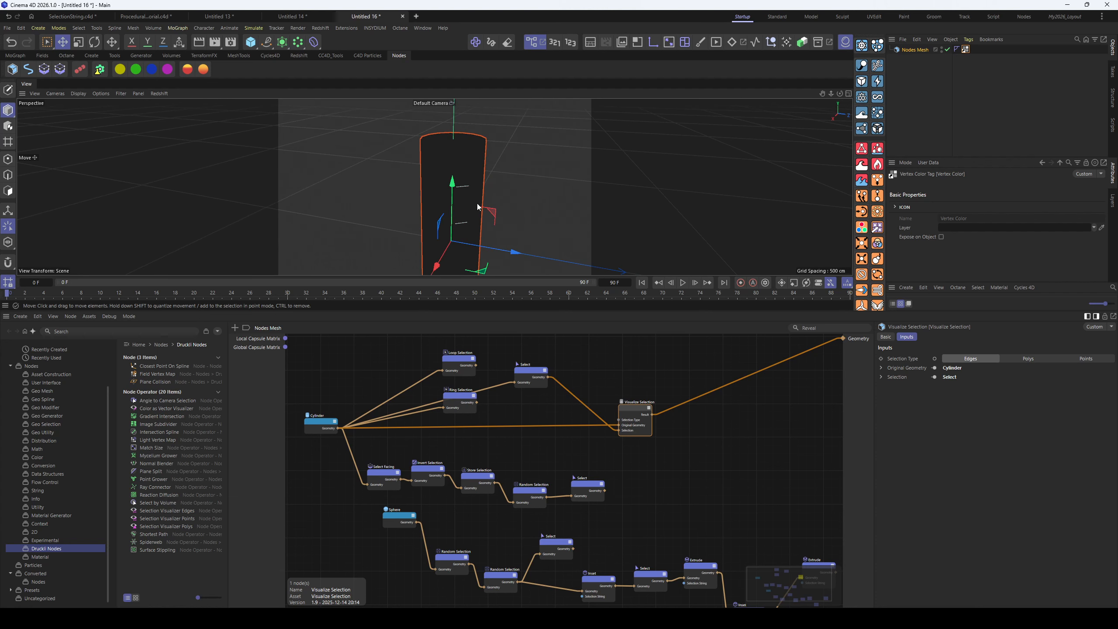
Connect the Select node straight to the Geometry output, bypassing Visualize Selection
click(531, 375)
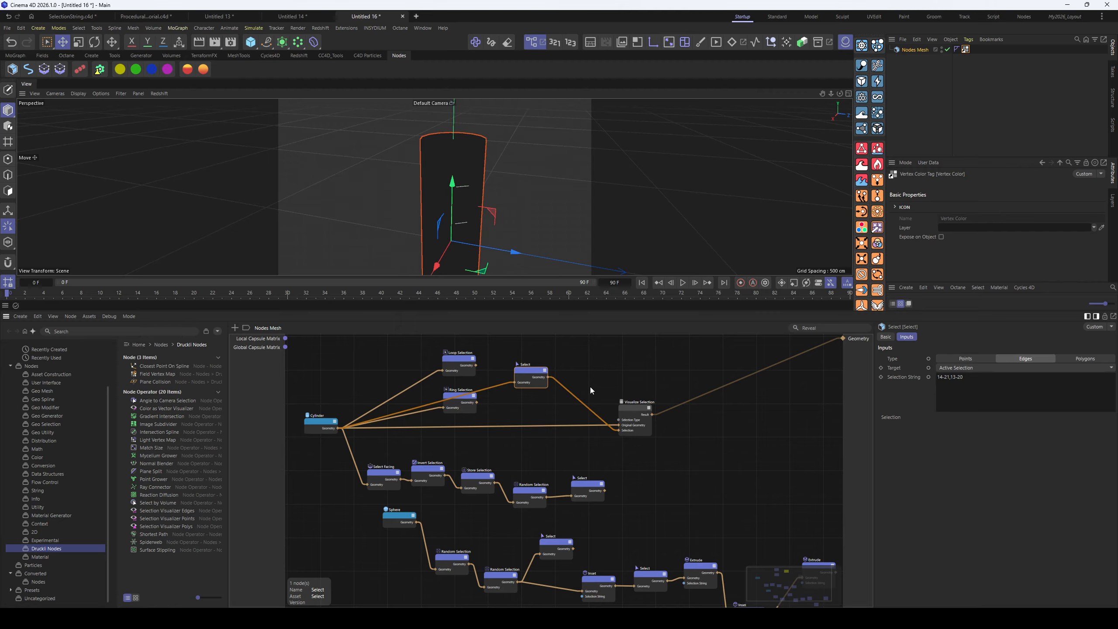
key(o)
drag(533, 373, 536, 373)
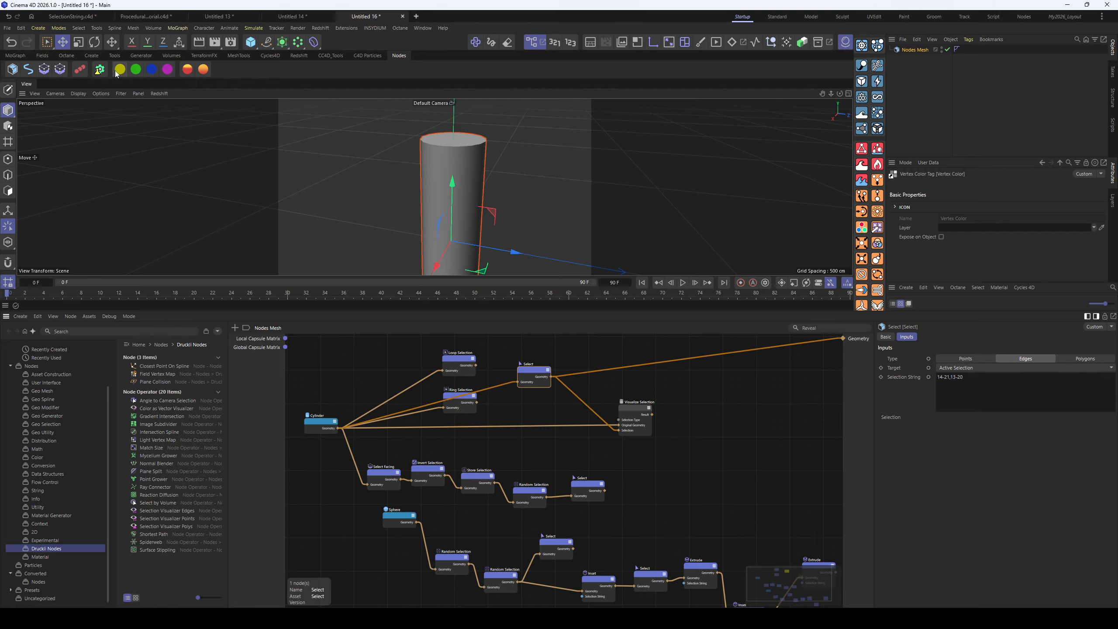
Add a Selection Visualizer Edges generator, link Nodes Mesh as its Object Link, and inspect the highlighted edges on the cylinder
click(139, 72)
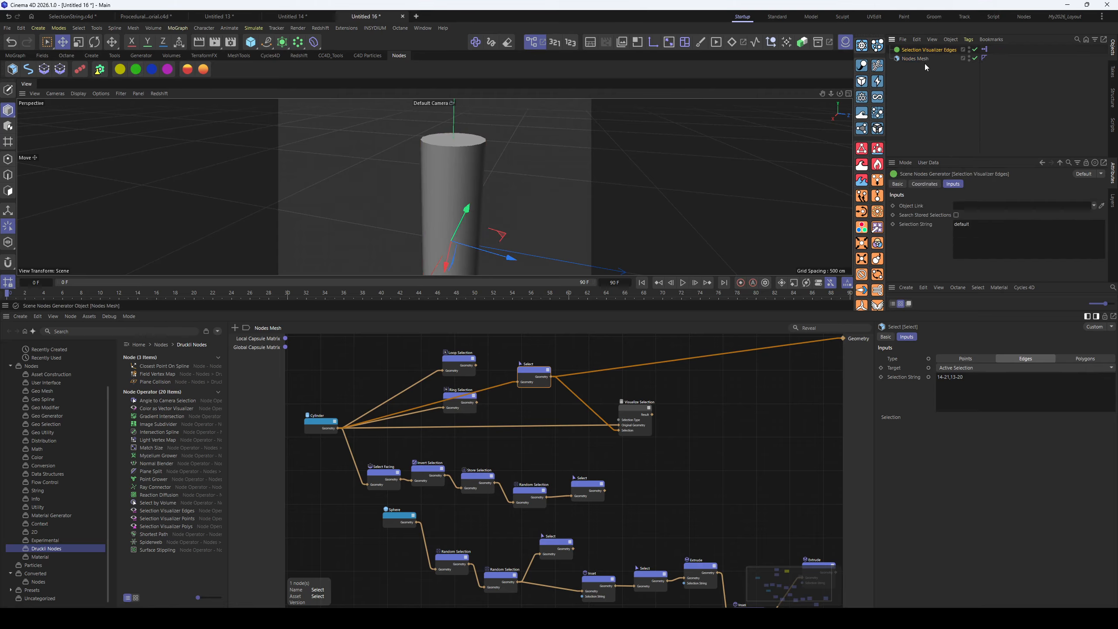
drag(913, 59, 973, 207)
scroll(486, 193, up, 5)
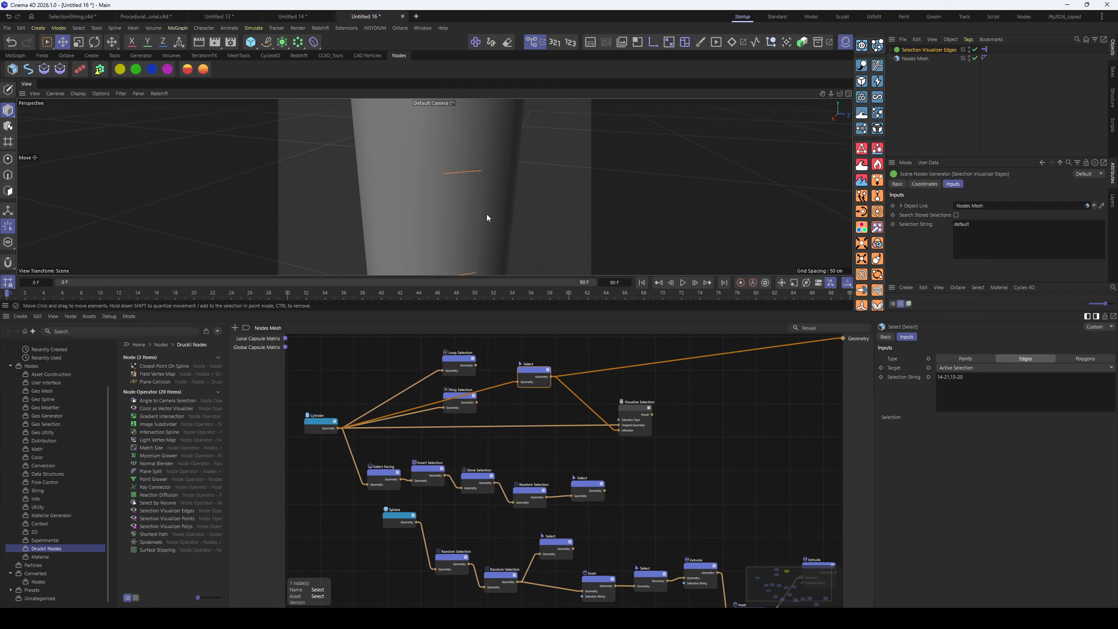
scroll(486, 214, down, 2)
scroll(484, 225, up, 2)
alt+drag(450, 201, 497, 217)
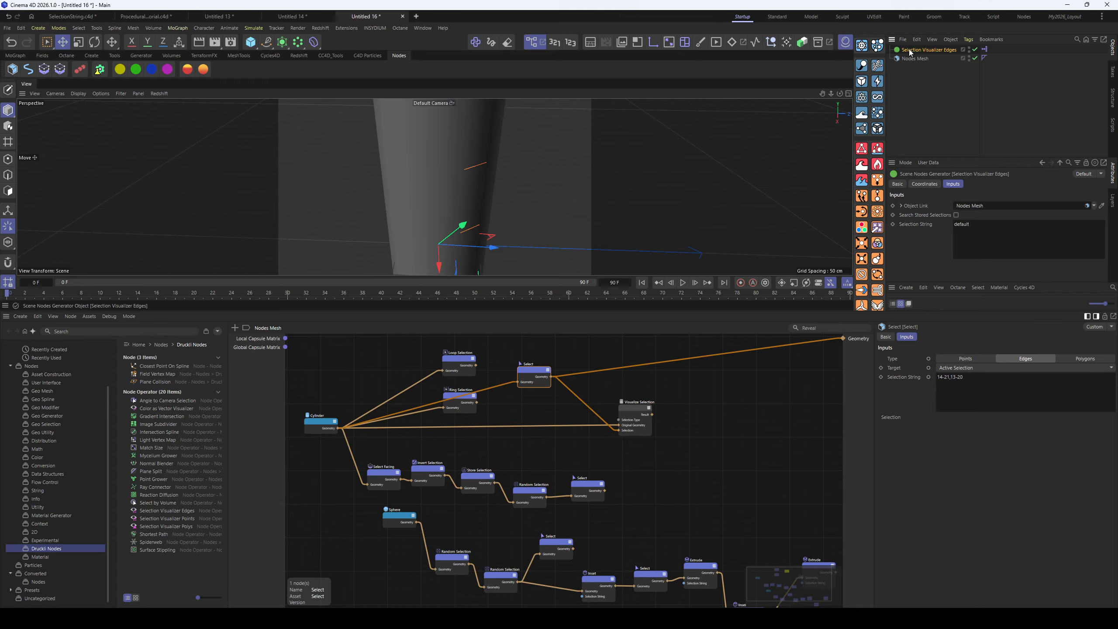
alt+drag(543, 171, 502, 194)
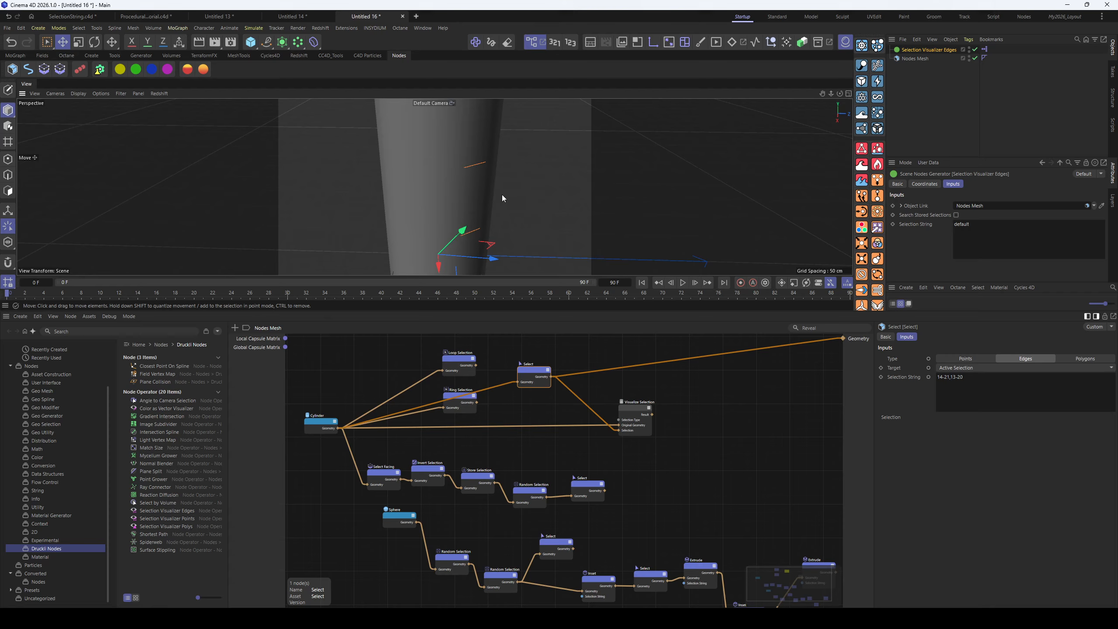
alt+drag(533, 268, 502, 165)
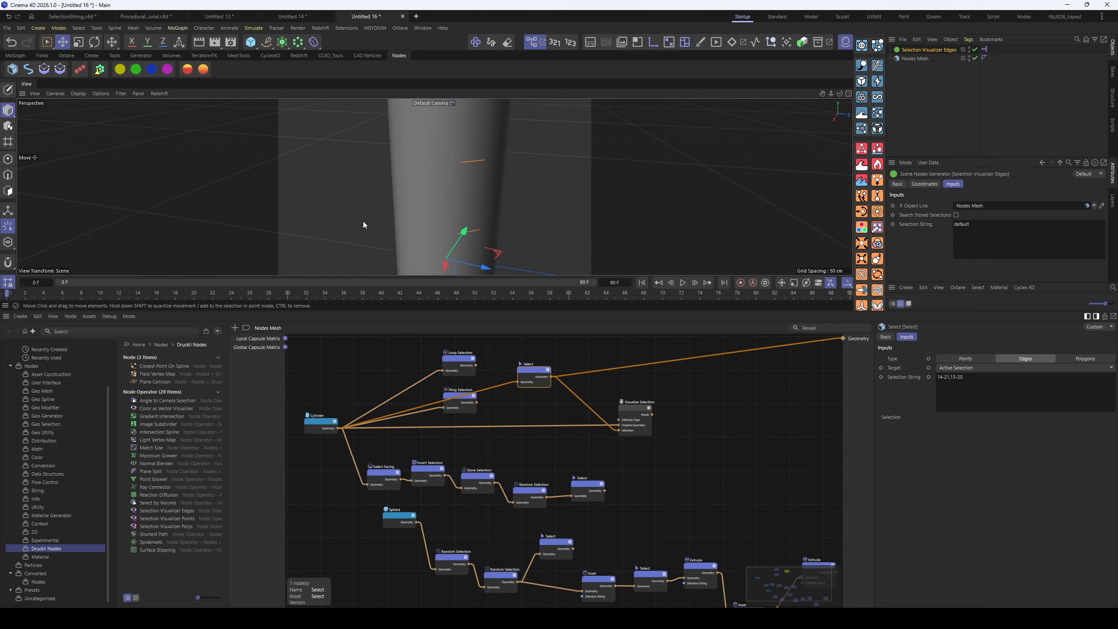
Enlarge the viewport at the node editor's expense and bring the lower sphere node chain into view
scroll(536, 461, down, 1)
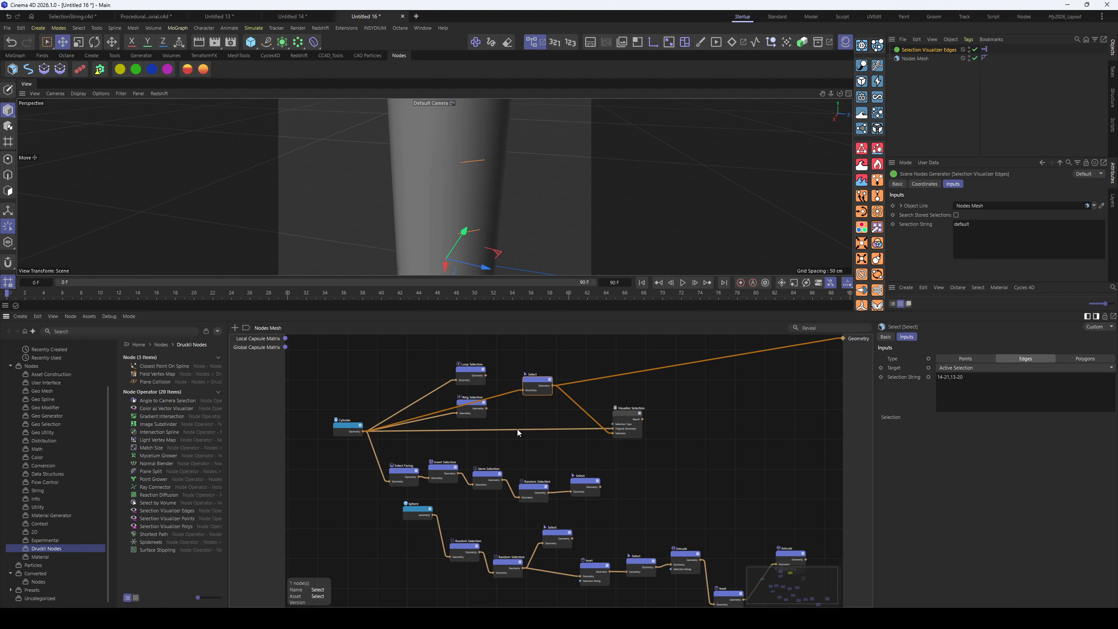
middle_drag(517, 429, 524, 465)
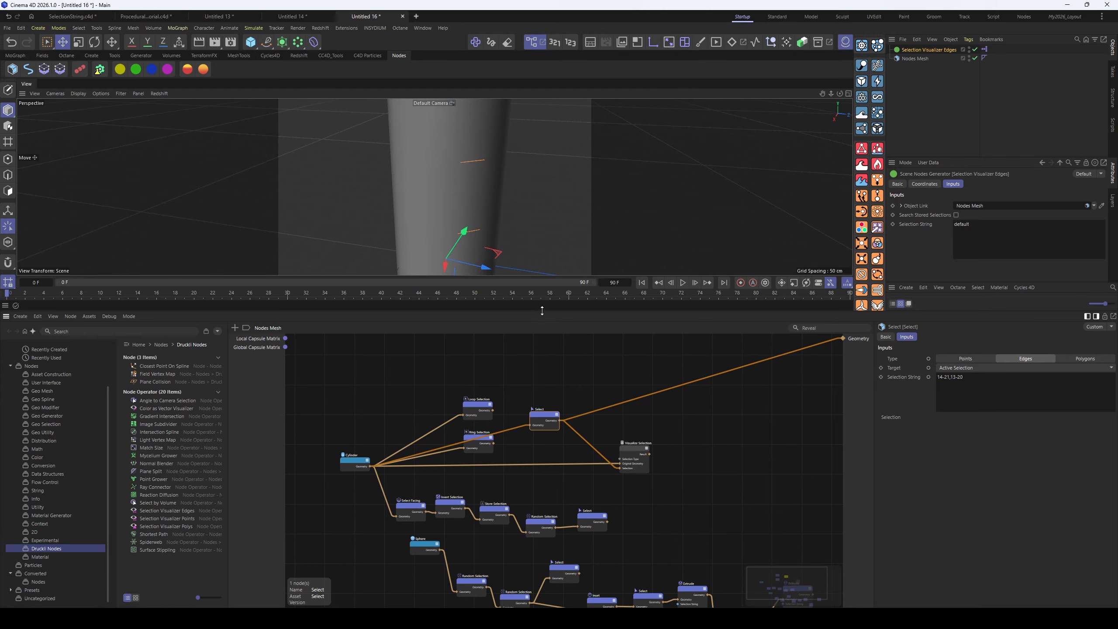
drag(542, 311, 542, 399)
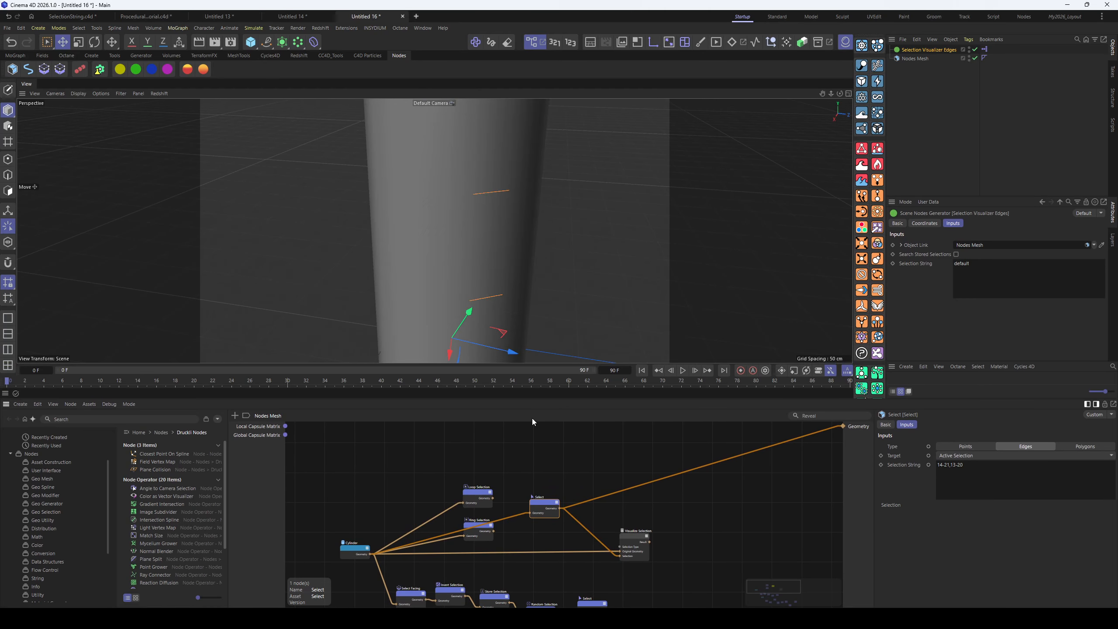
middle_drag(513, 569, 506, 473)
scroll(483, 589, down, 2)
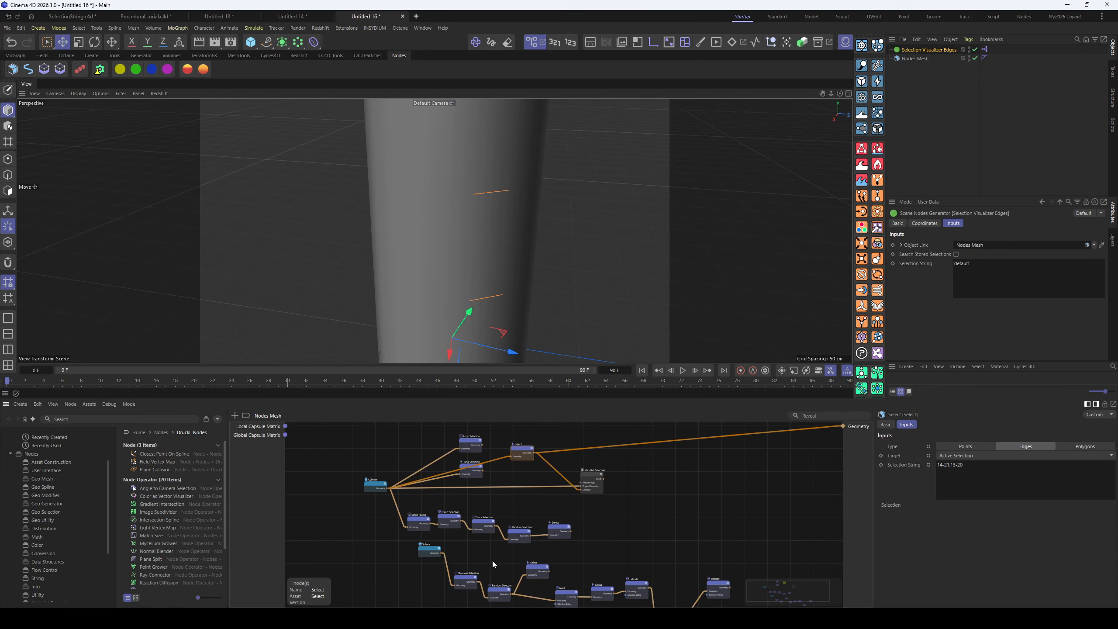
middle_drag(493, 565, 451, 536)
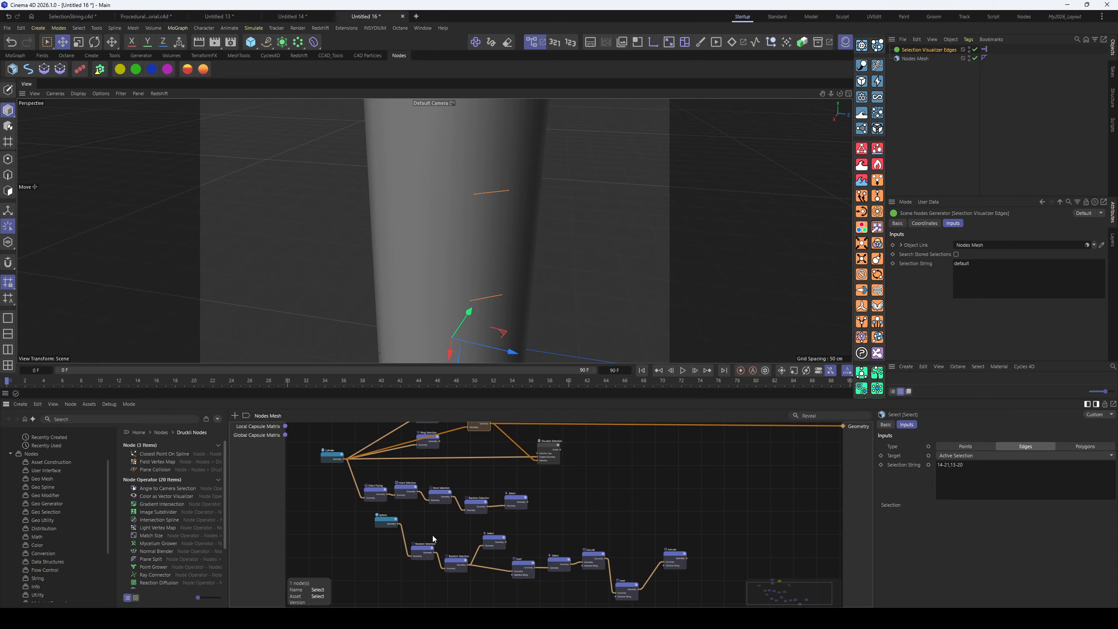
Align the Sphere node with the start of its lower node chain and open the Geo Selection asset category
drag(381, 526, 377, 558)
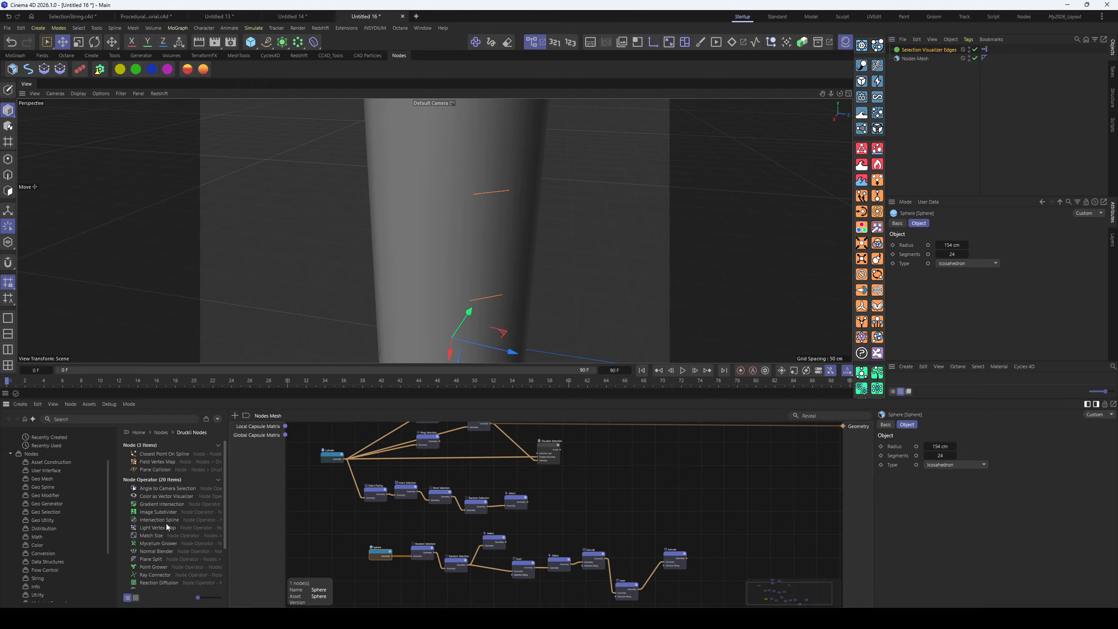
scroll(54, 495, up, 3)
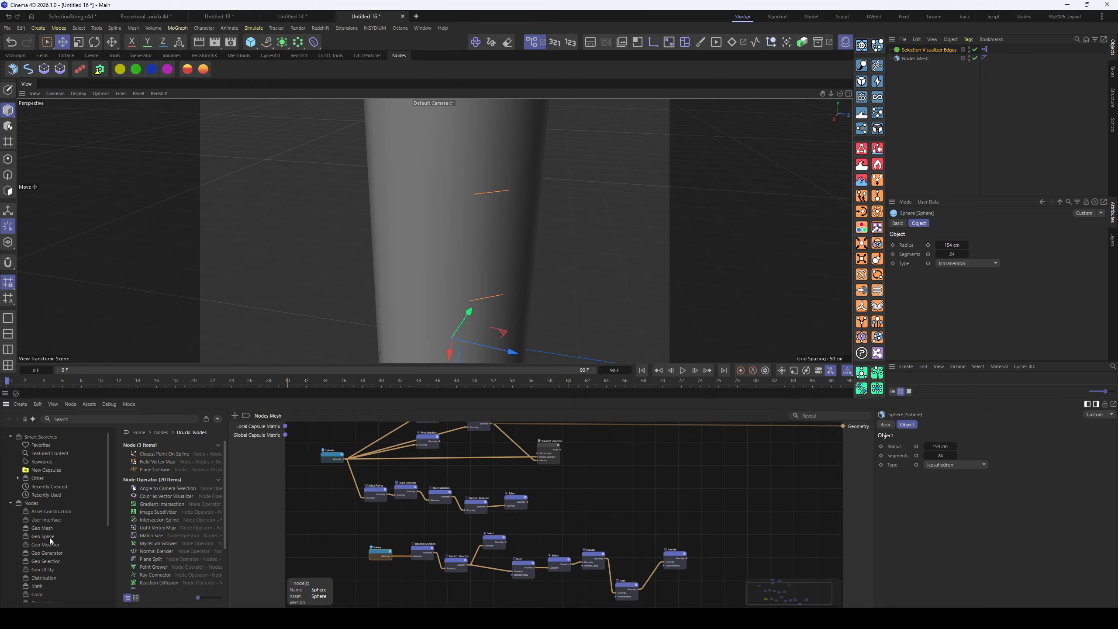
click(51, 562)
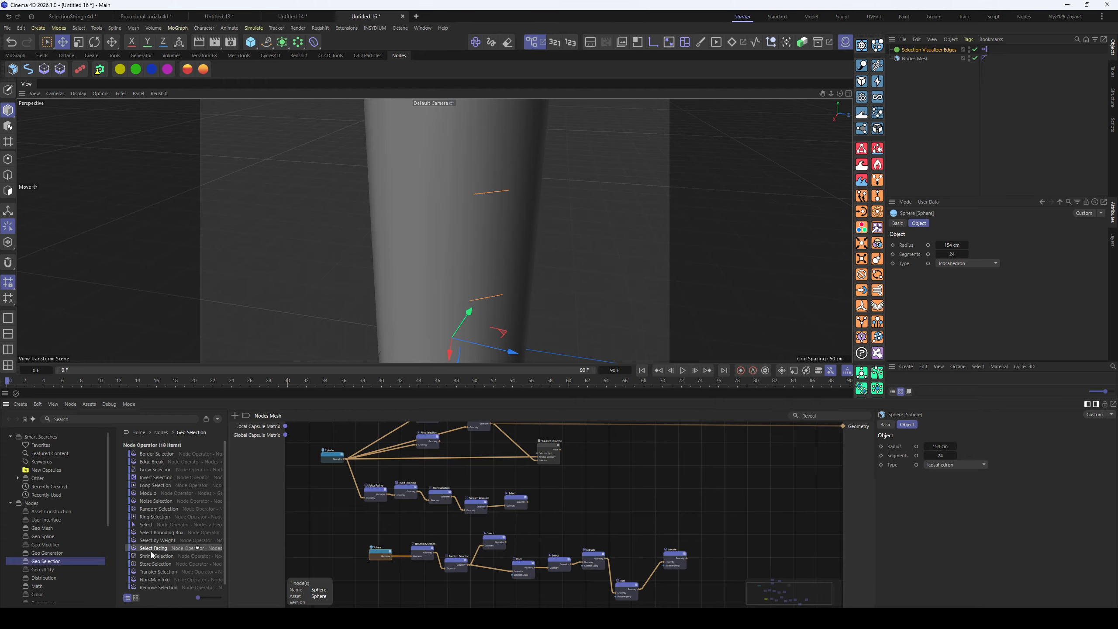
Look through the node operators in the Geo Modifier asset category
click(55, 545)
scroll(164, 527, down, 2)
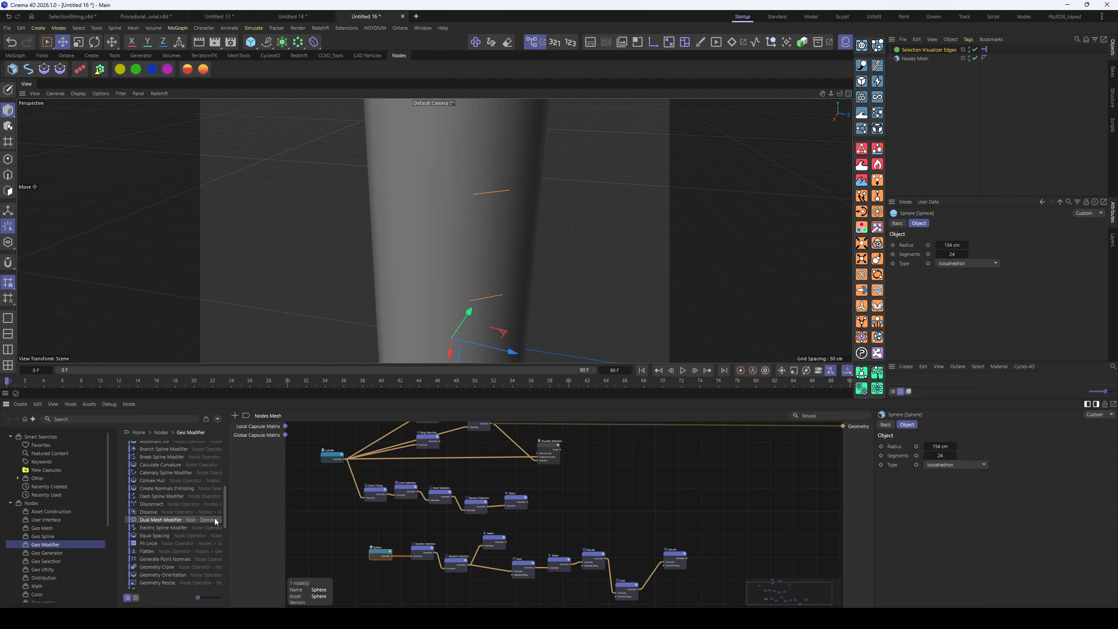
scroll(167, 520, down, 10)
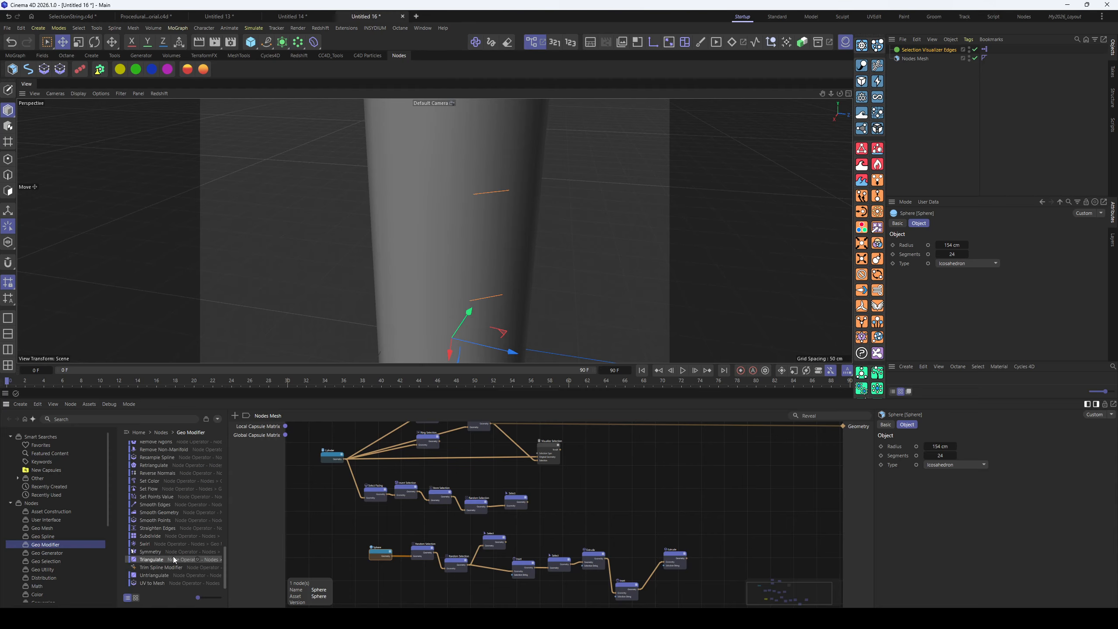
scroll(173, 556, up, 12)
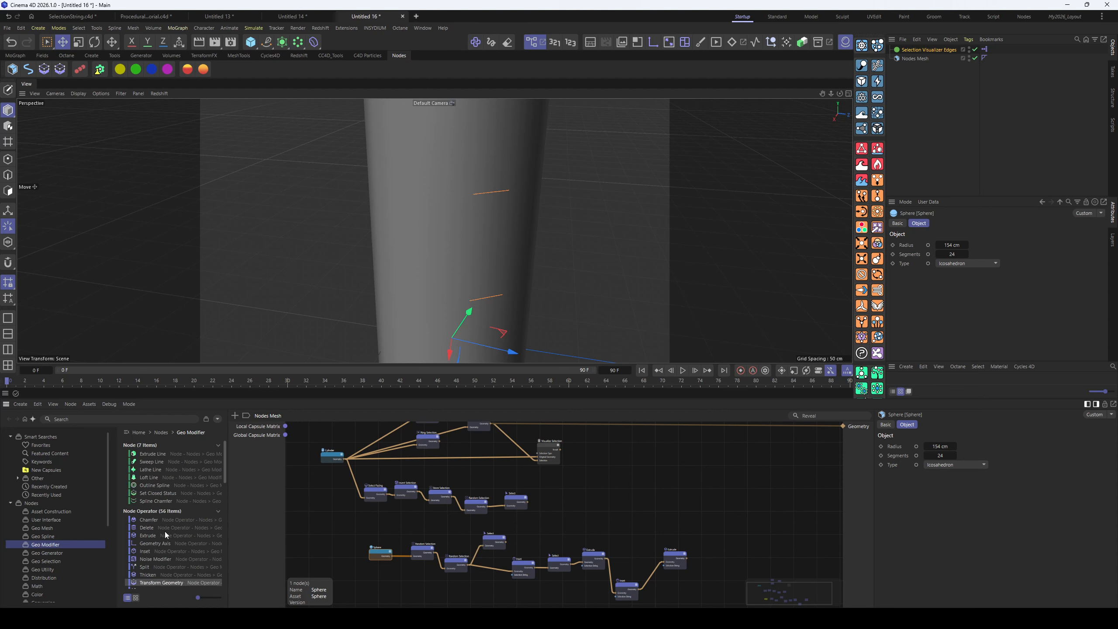
scroll(173, 531, down, 10)
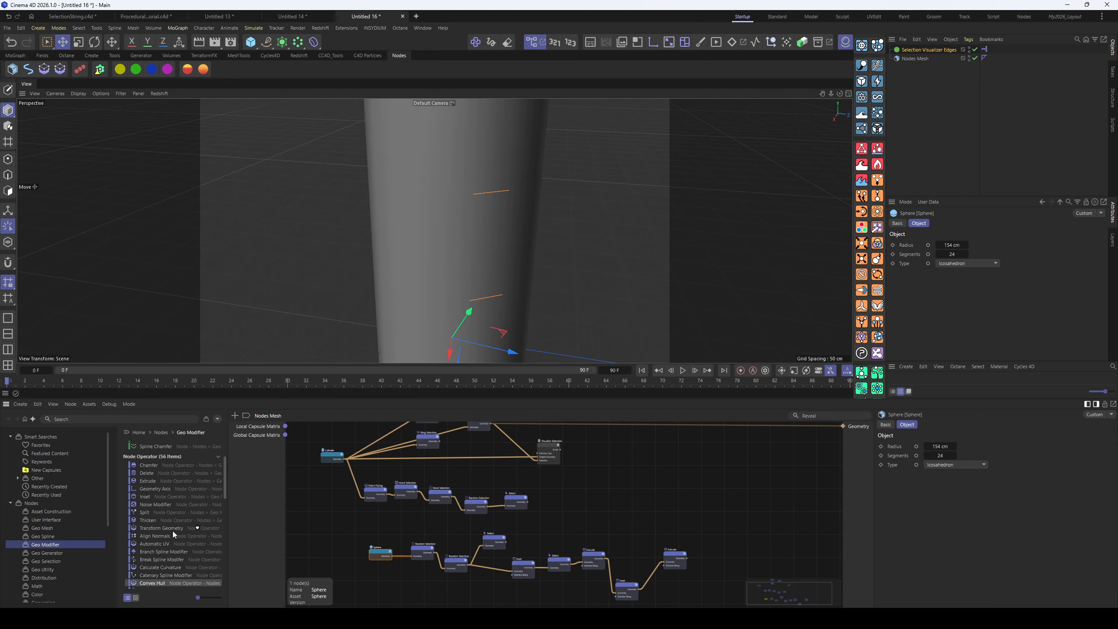
scroll(173, 532, up, 15)
scroll(151, 543, down, 3)
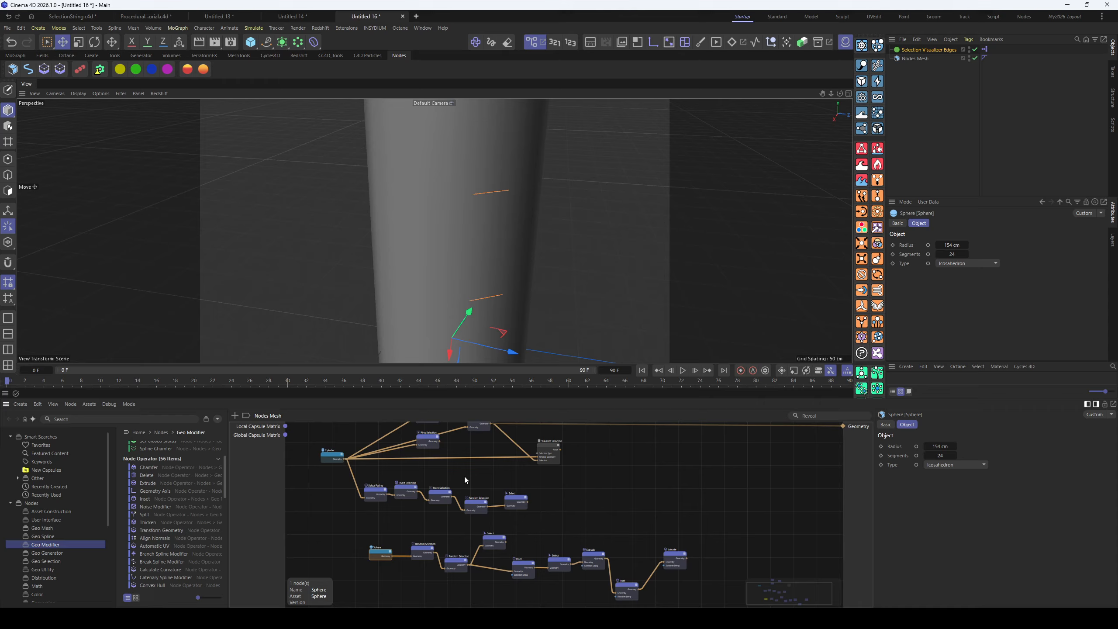
Move the Cylinder node slightly farther away from the selection nodes it feeds
middle_drag(366, 425, 398, 484)
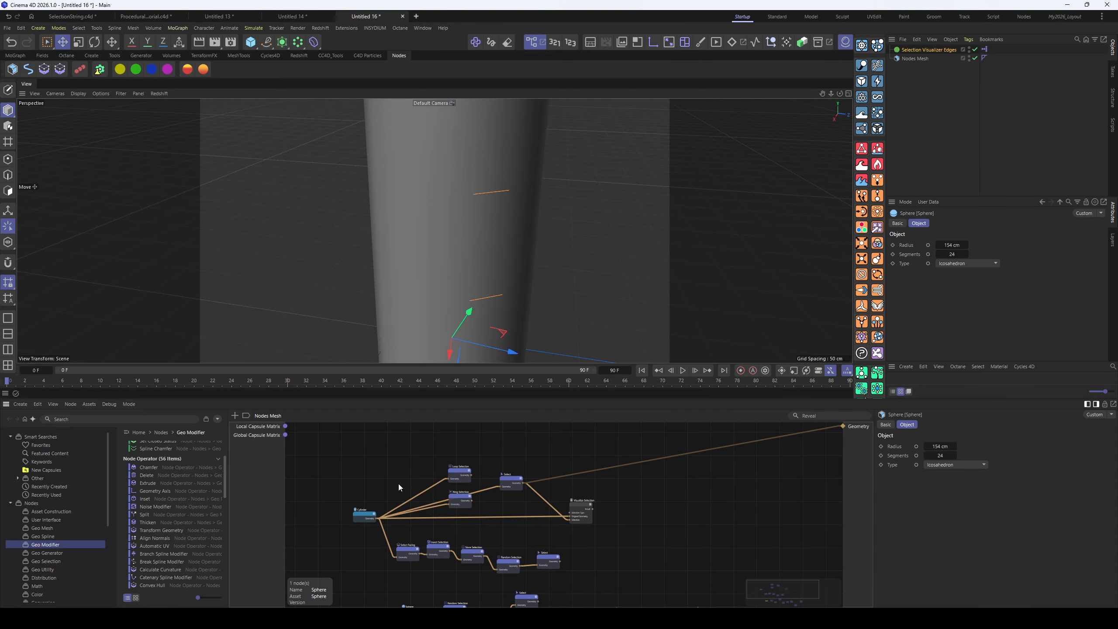
drag(369, 518, 349, 520)
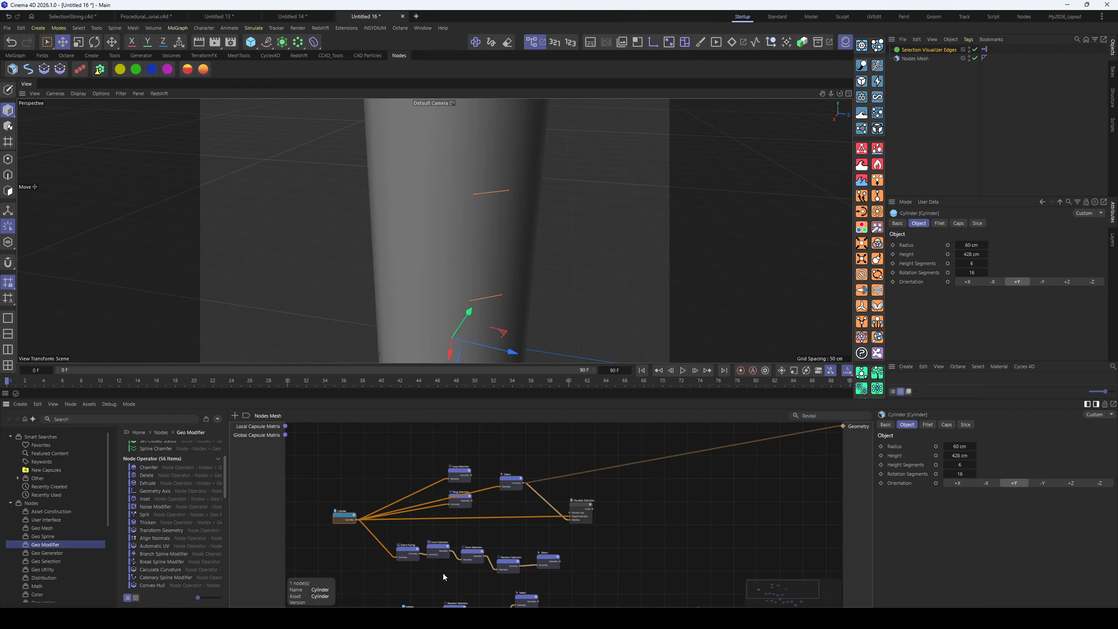
scroll(541, 548, down, 3)
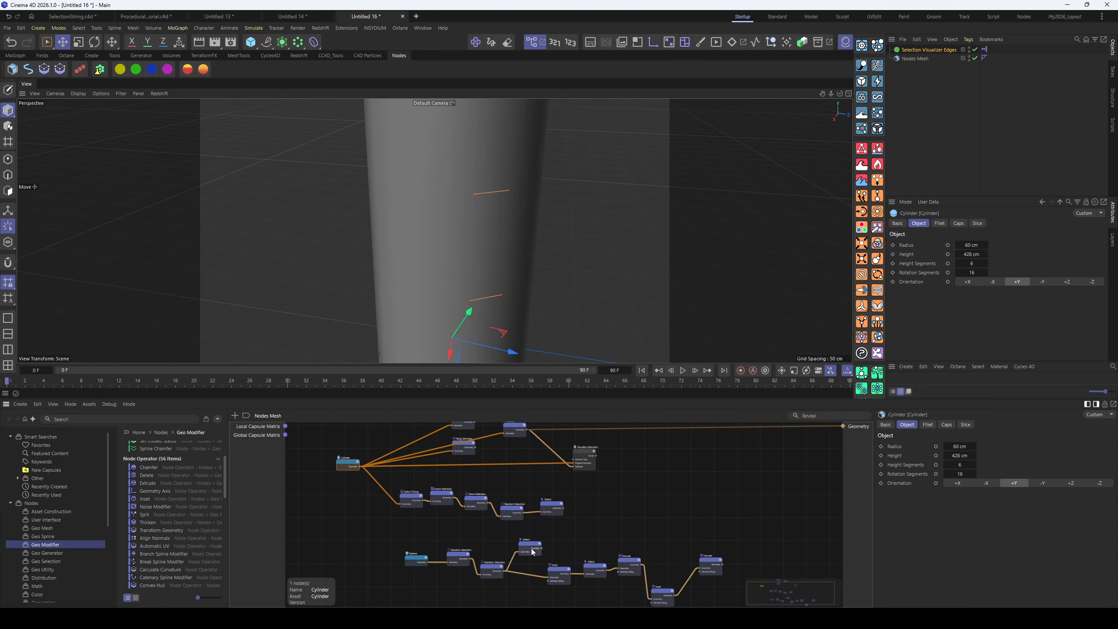
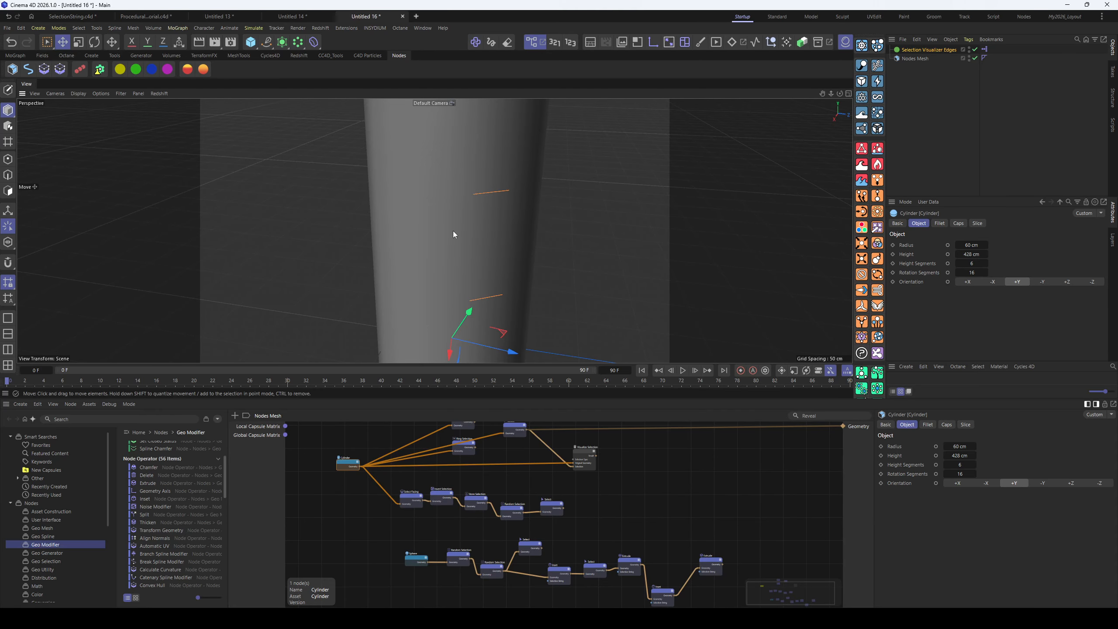
scroll(452, 231, down, 5)
alt+middle_drag(433, 203, 432, 251)
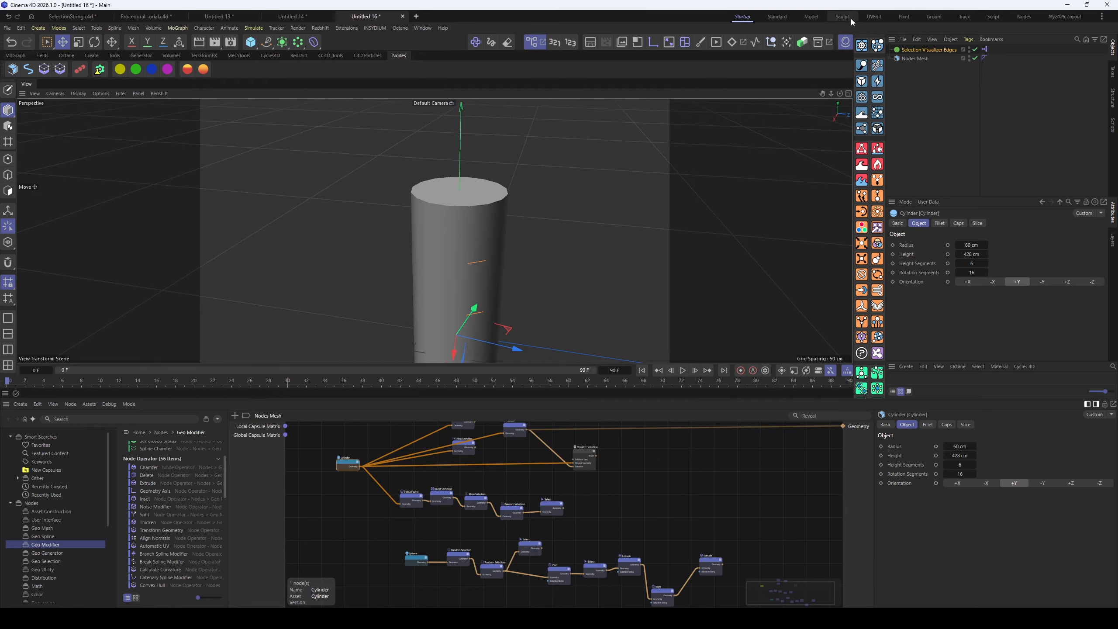
Switch to the SelectionString.c4d document and examine its spline segments and the Nodes Spline graph
click(936, 100)
click(72, 16)
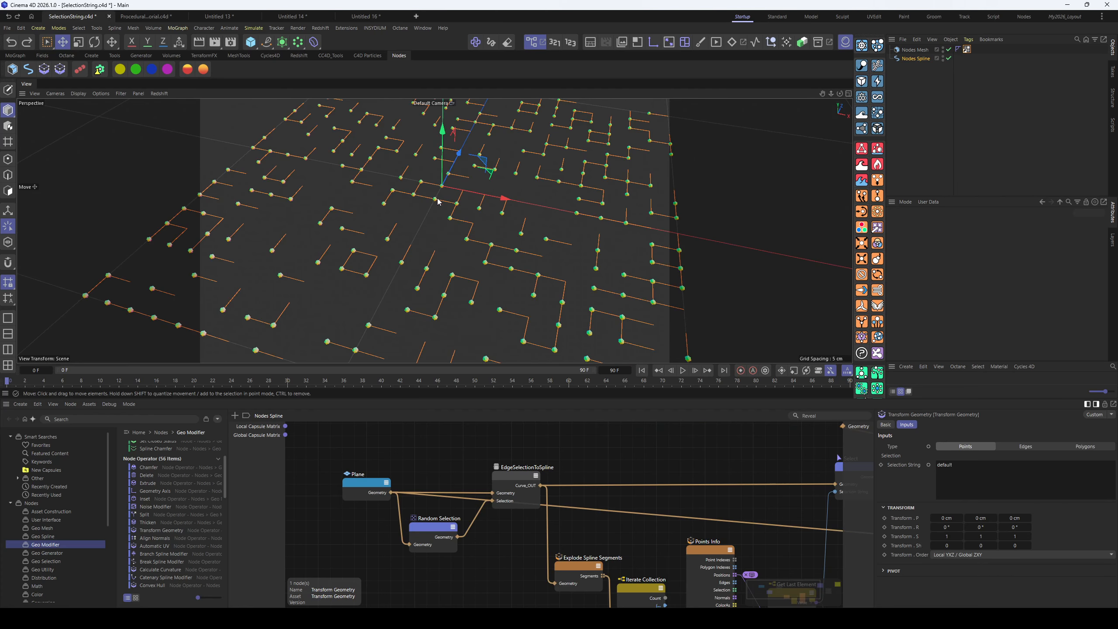
scroll(438, 202, down, 5)
alt+drag(507, 248, 514, 245)
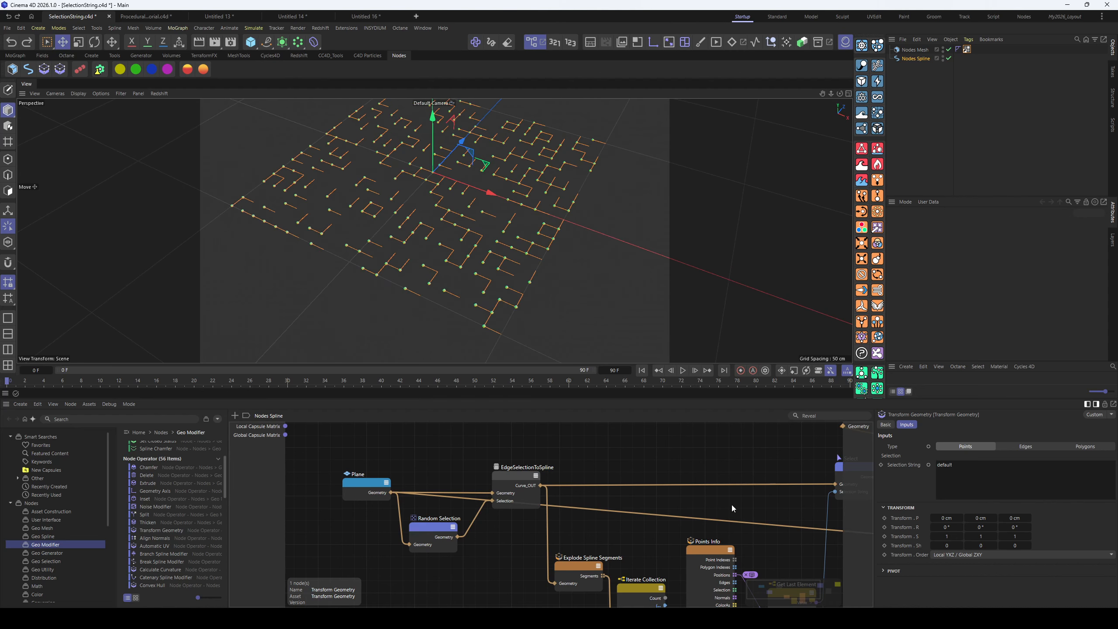
middle_drag(732, 505, 610, 481)
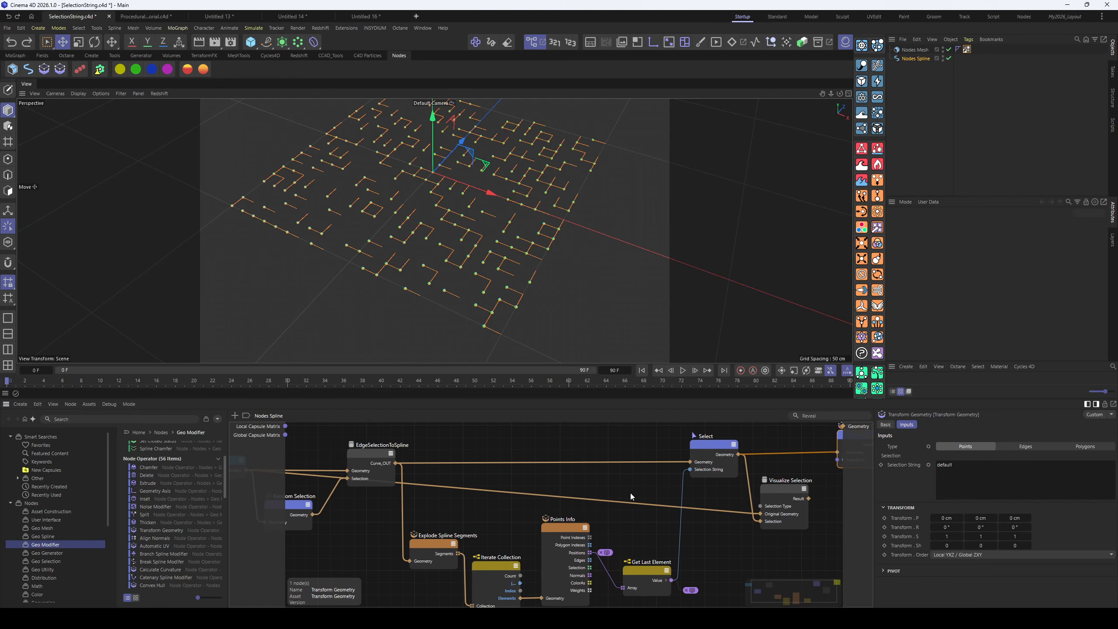
middle_drag(595, 516, 656, 506)
middle_drag(733, 518, 636, 530)
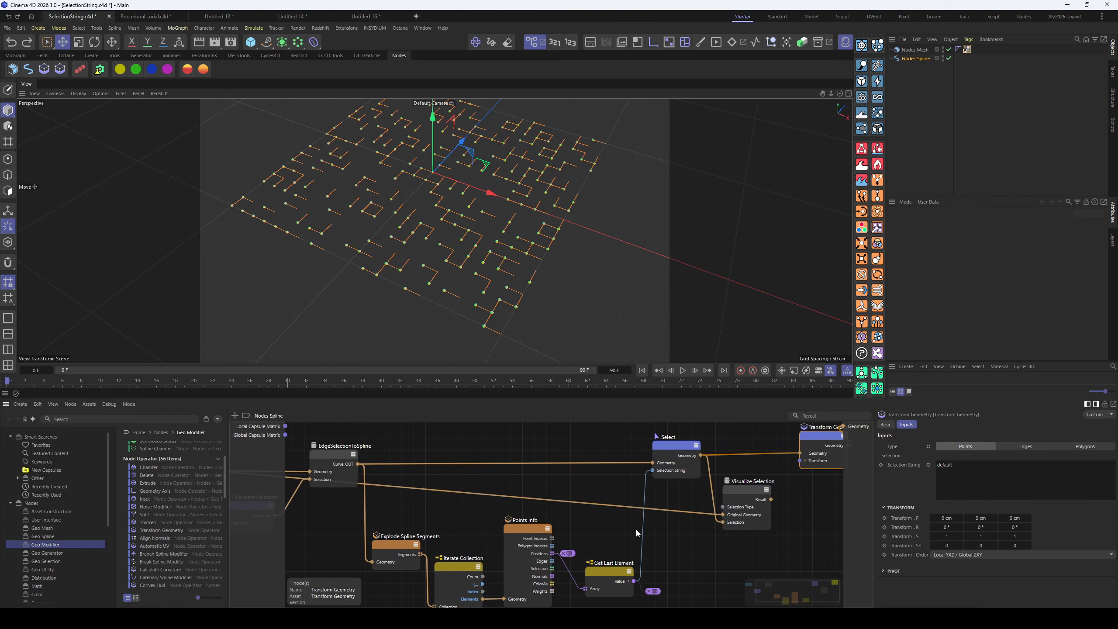
scroll(630, 505, down, 2)
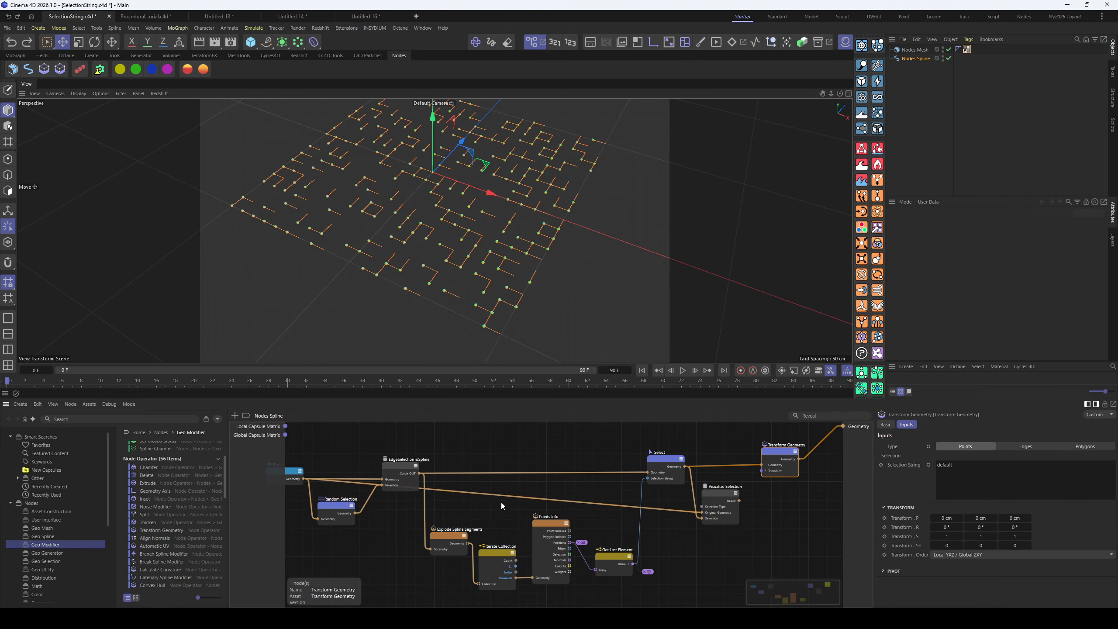
Inspect the inputs of the Explode Spline Segments, Iterate Collection and Points Info nodes
click(440, 536)
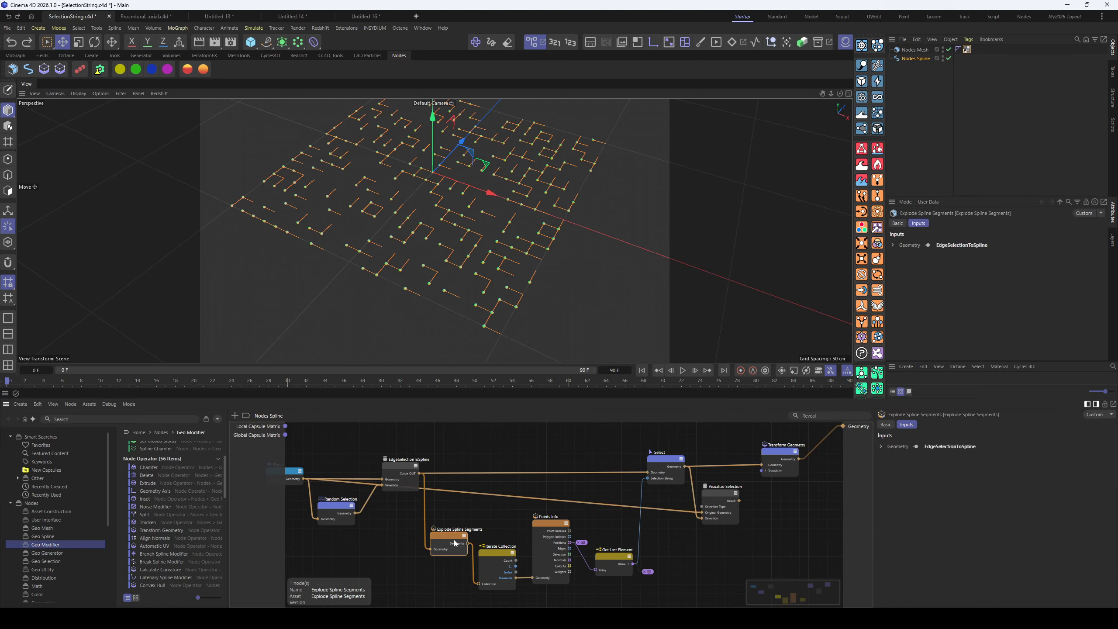
click(493, 552)
click(544, 524)
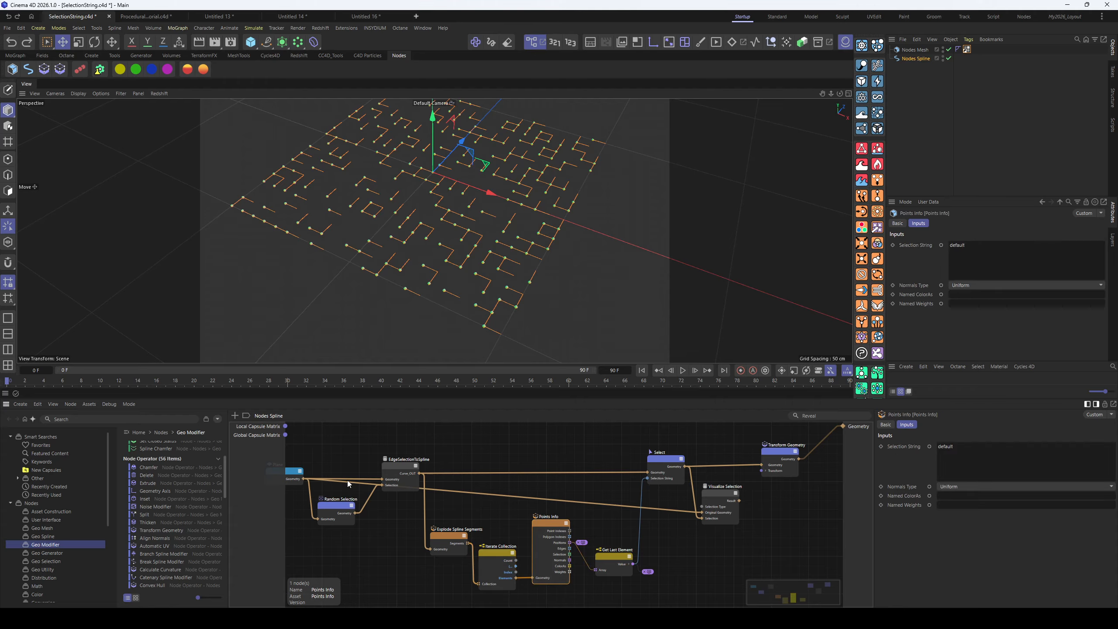
Spread the Plane, Random Selection and EdgeSelectionToSpline nodes slightly apart at the start of the graph
middle_drag(348, 480, 401, 490)
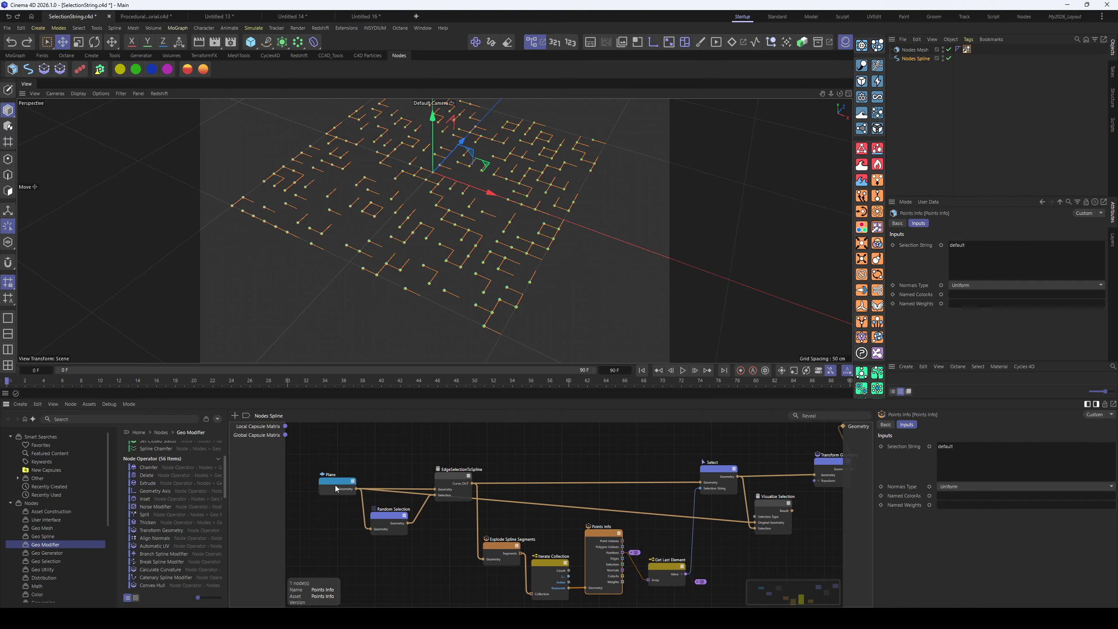
drag(335, 485, 323, 481)
drag(385, 517, 383, 521)
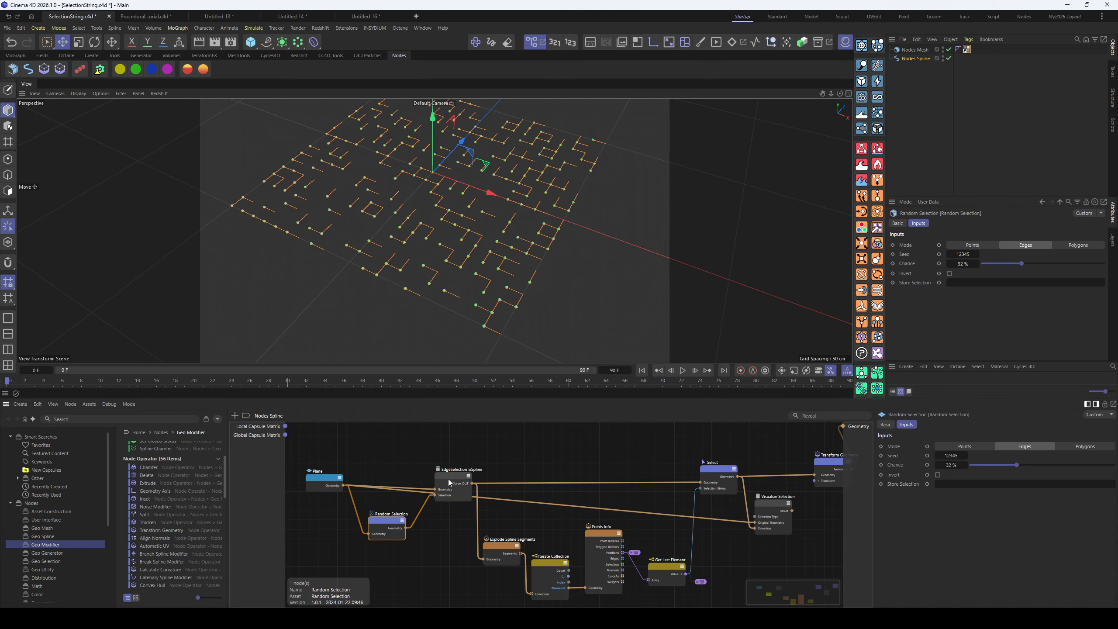
mouse_move(449, 476)
mouse_down()
mouse_move(446, 487)
mouse_move(448, 474)
mouse_up()
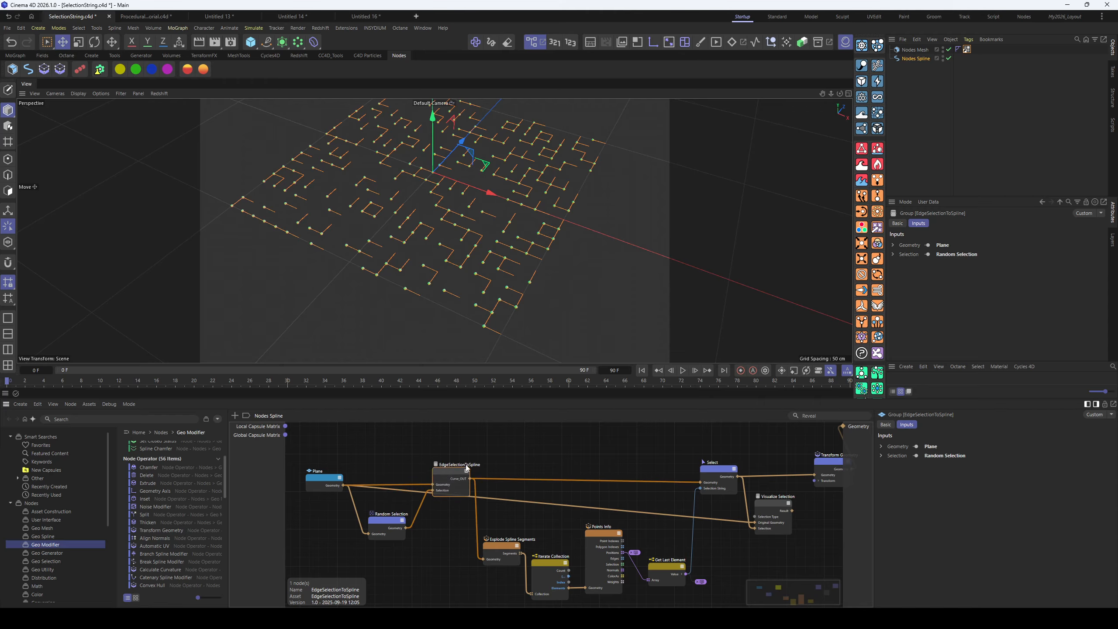
middle_drag(558, 470, 538, 513)
click(558, 468)
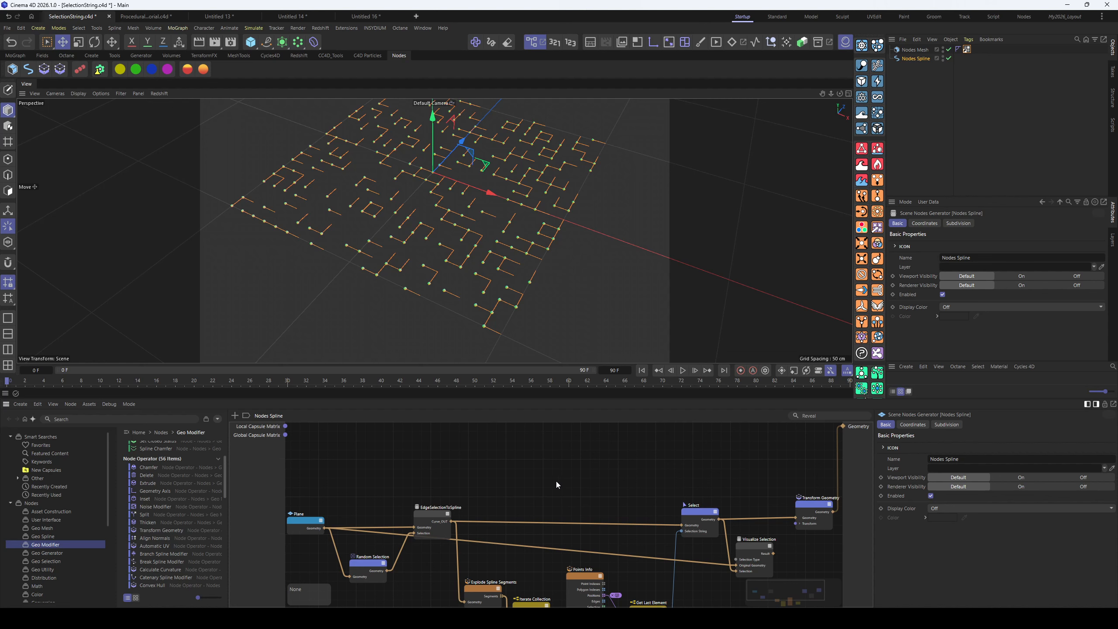
Select the EdgeSelectionToSpline node, adjust its position slightly and clear the node selection
click(437, 516)
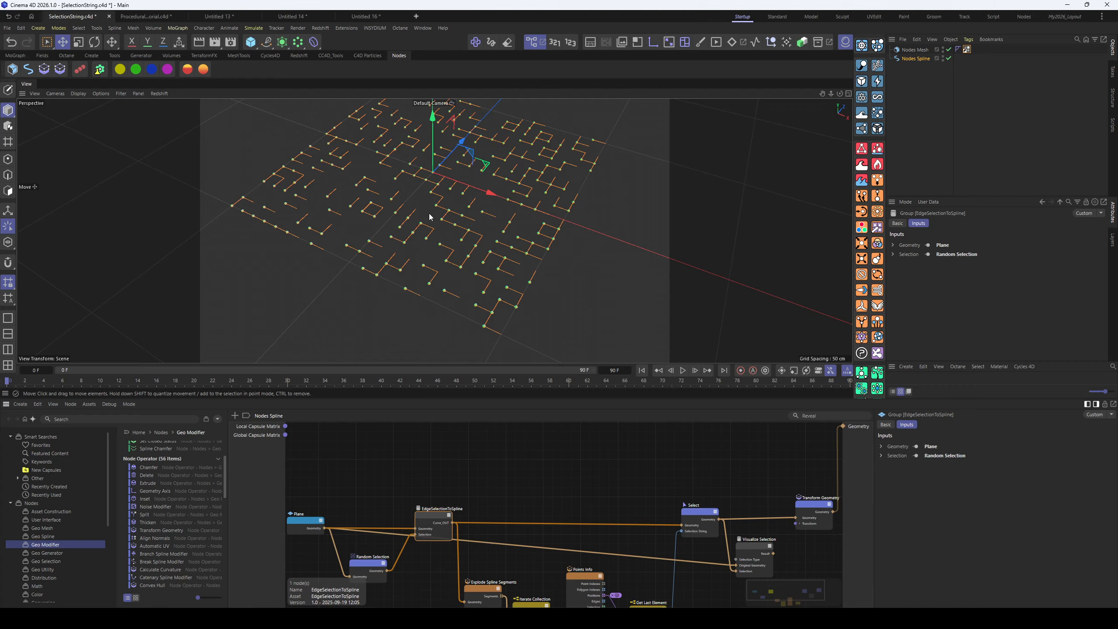
drag(427, 516, 430, 513)
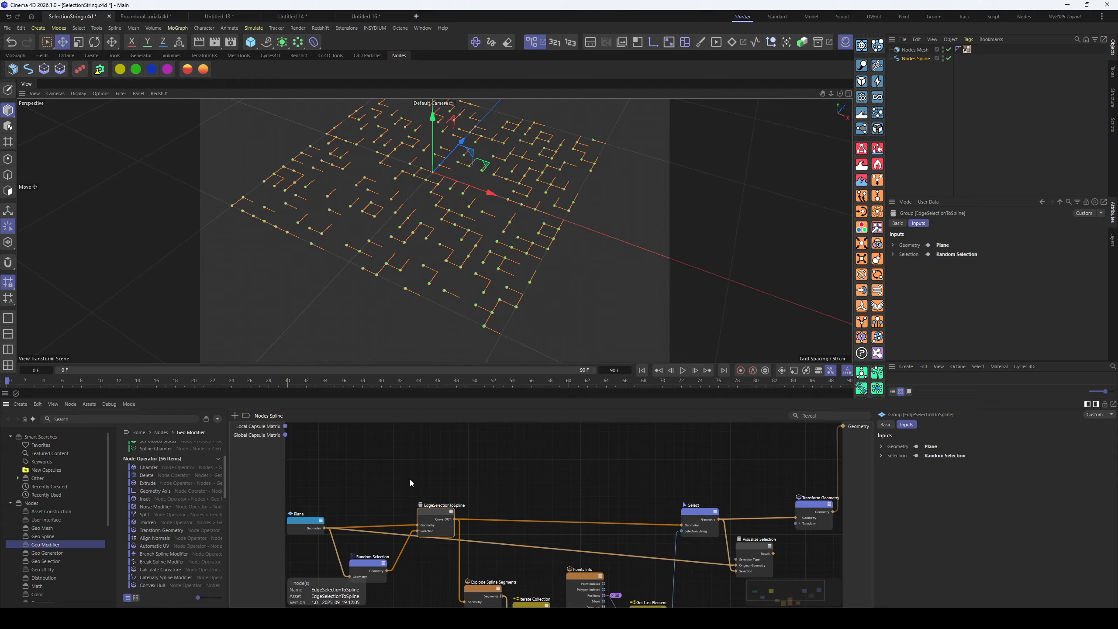
drag(430, 509, 432, 517)
click(551, 485)
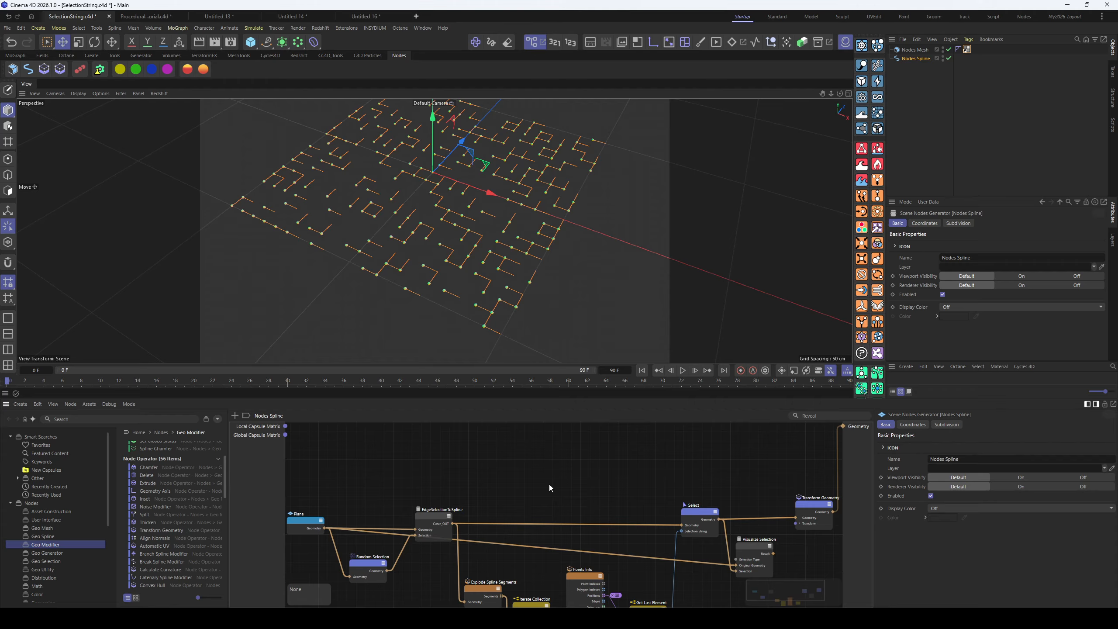
Search the assets for "visualiz", add a Visualize Selection node above the graph and edit the asset as a group
scroll(43, 565, down, 5)
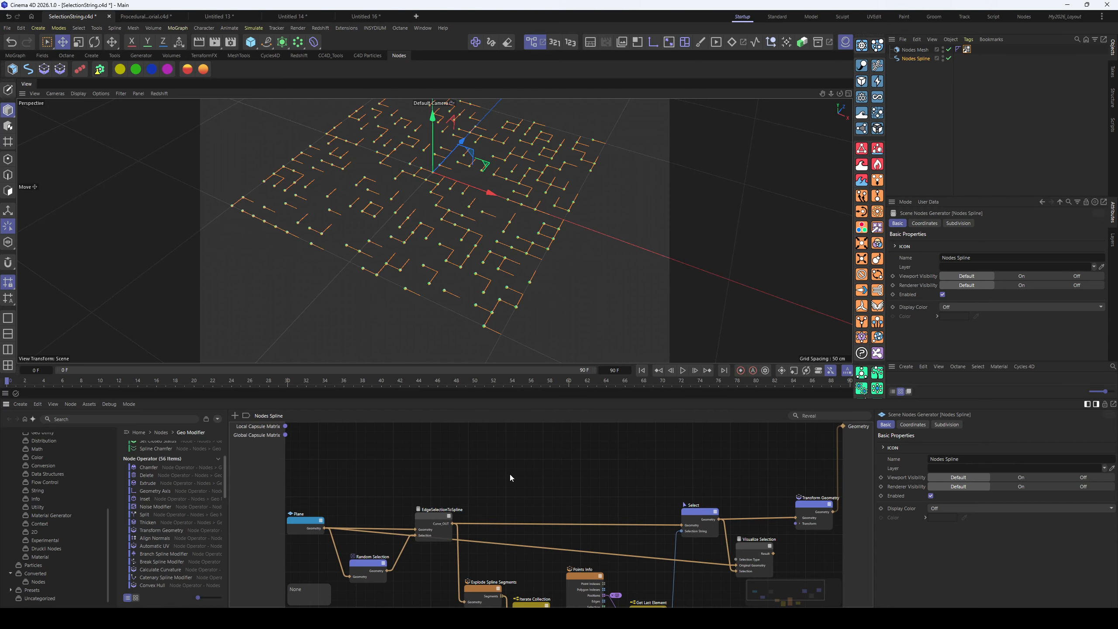
key(shift+c)
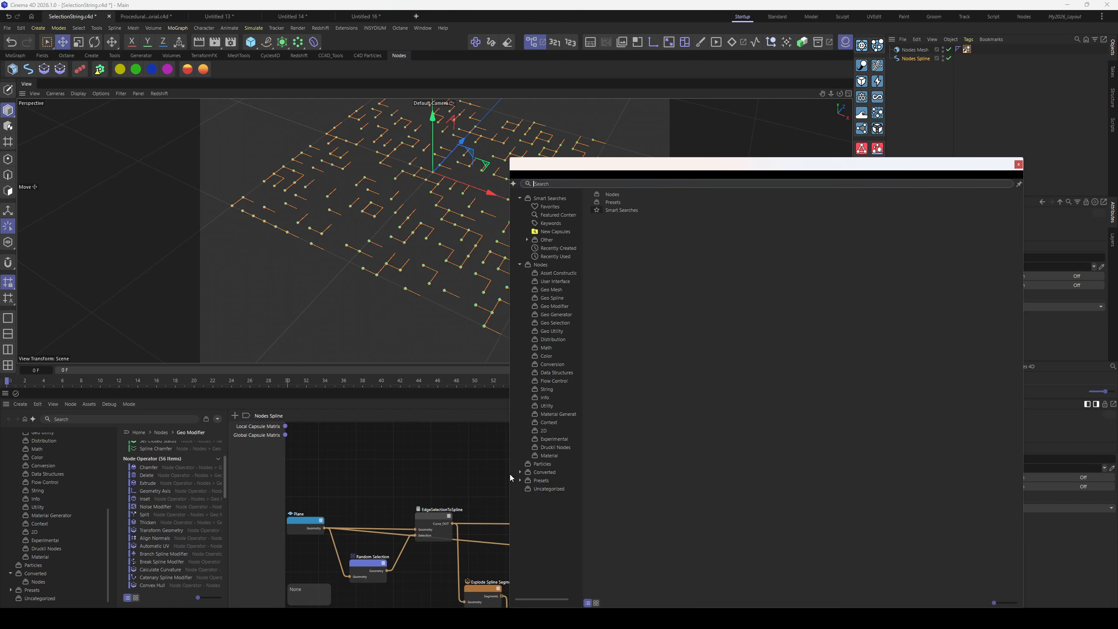
text(visualiz)
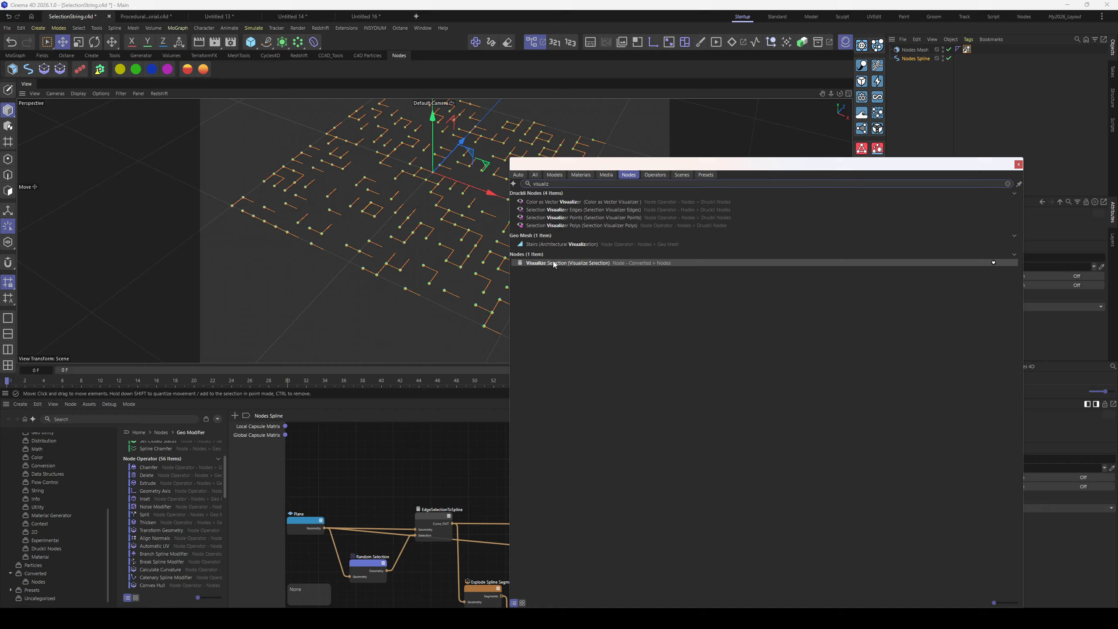
drag(553, 263, 430, 433)
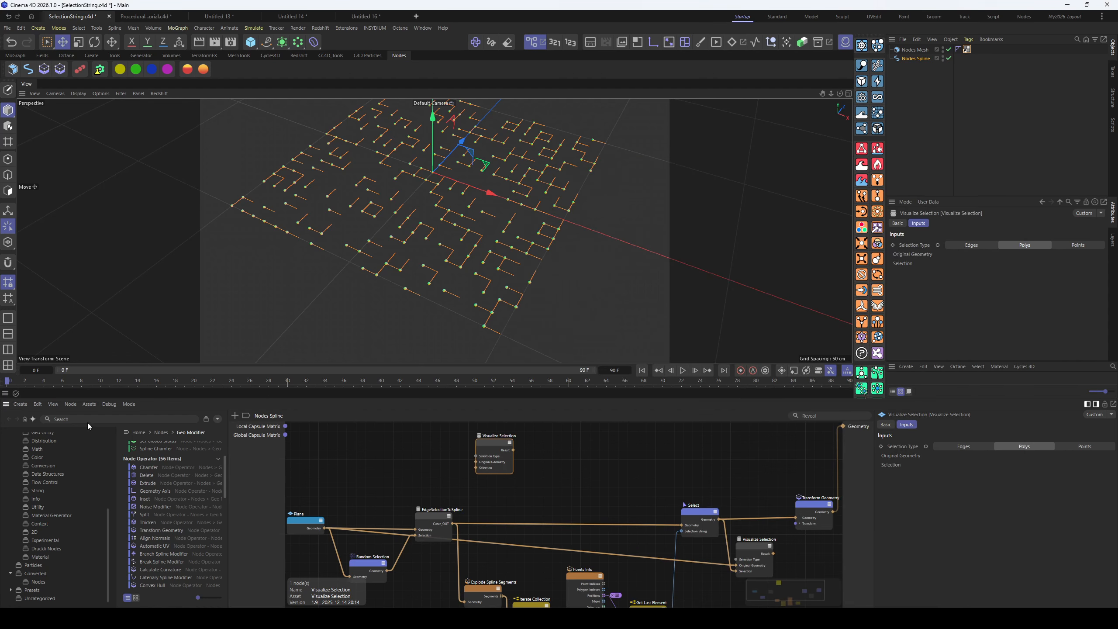
click(90, 404)
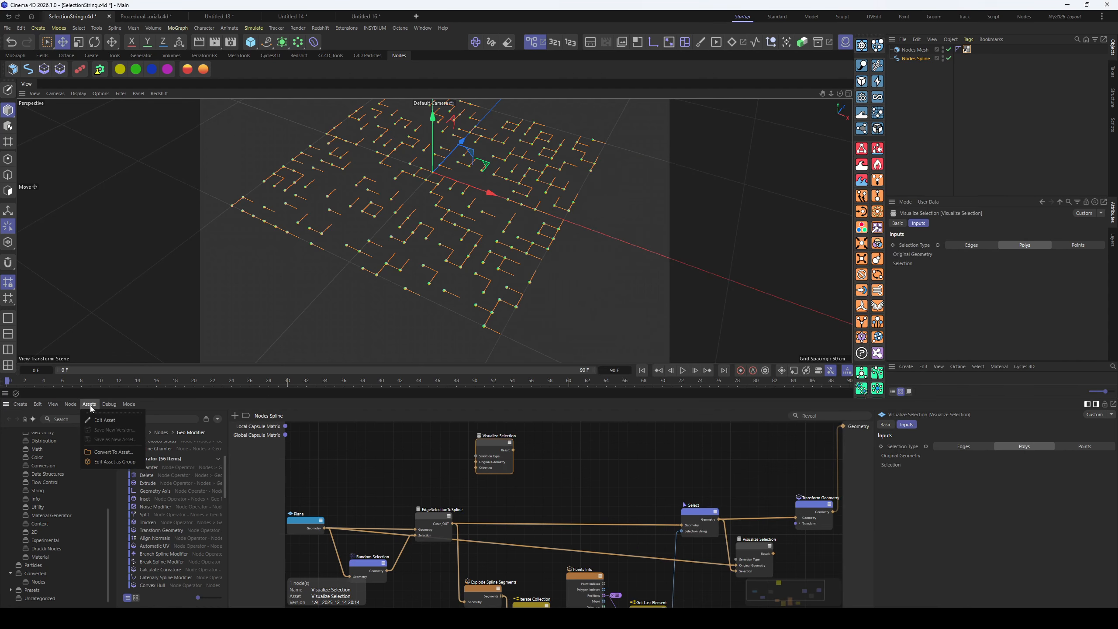
click(96, 463)
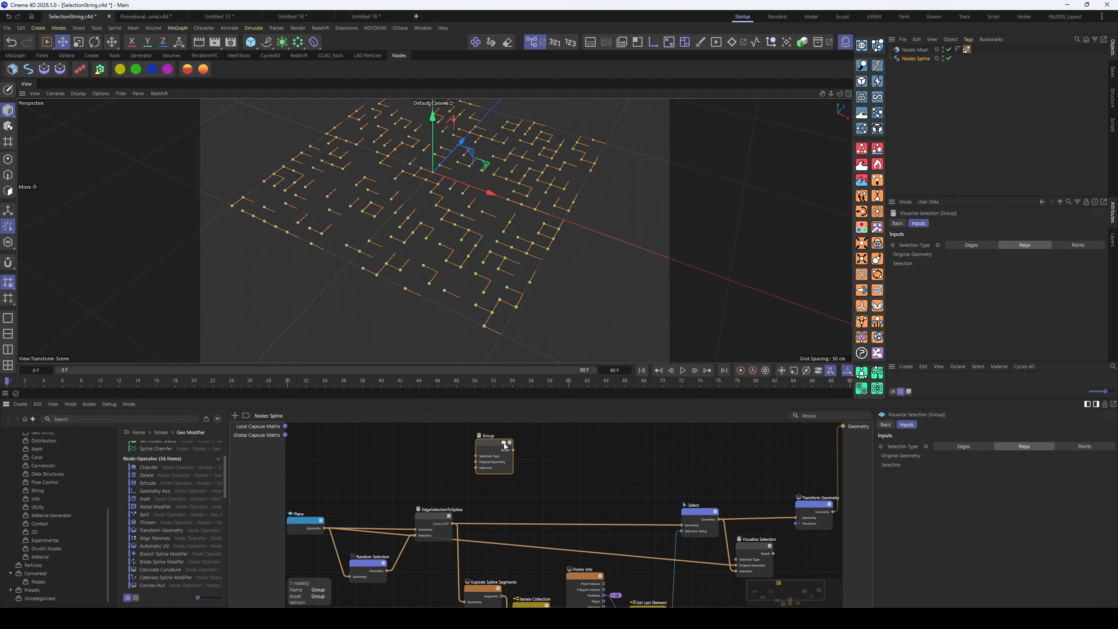
Open the new group and move its EdgeSelectionToSpline node slightly up and away from the Sweep Line node
click(505, 442)
scroll(572, 475, up, 5)
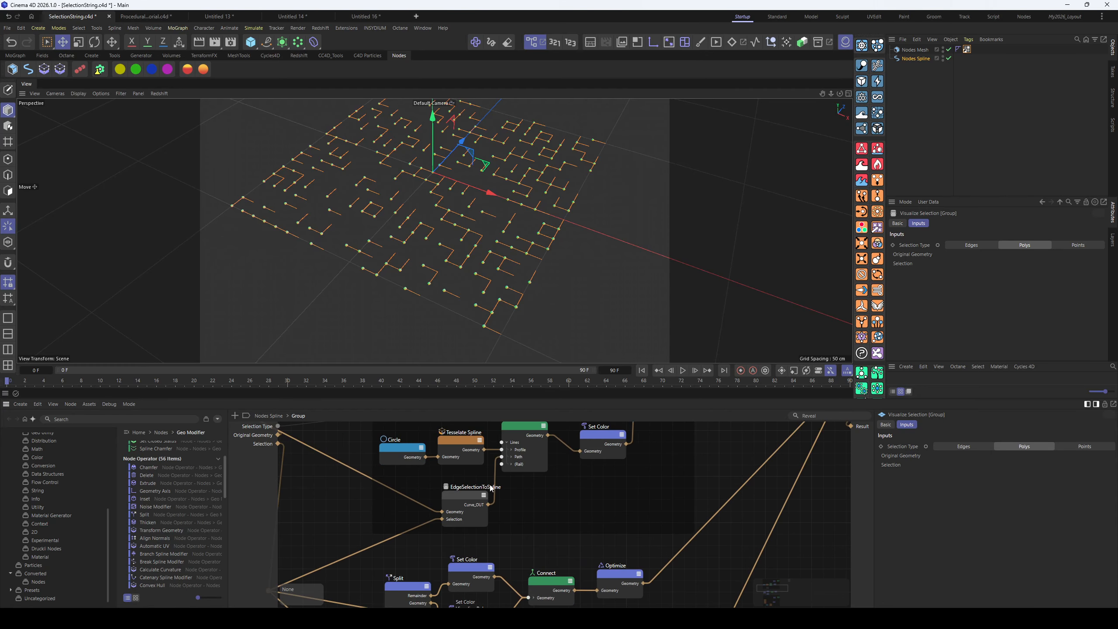
drag(495, 526, 481, 519)
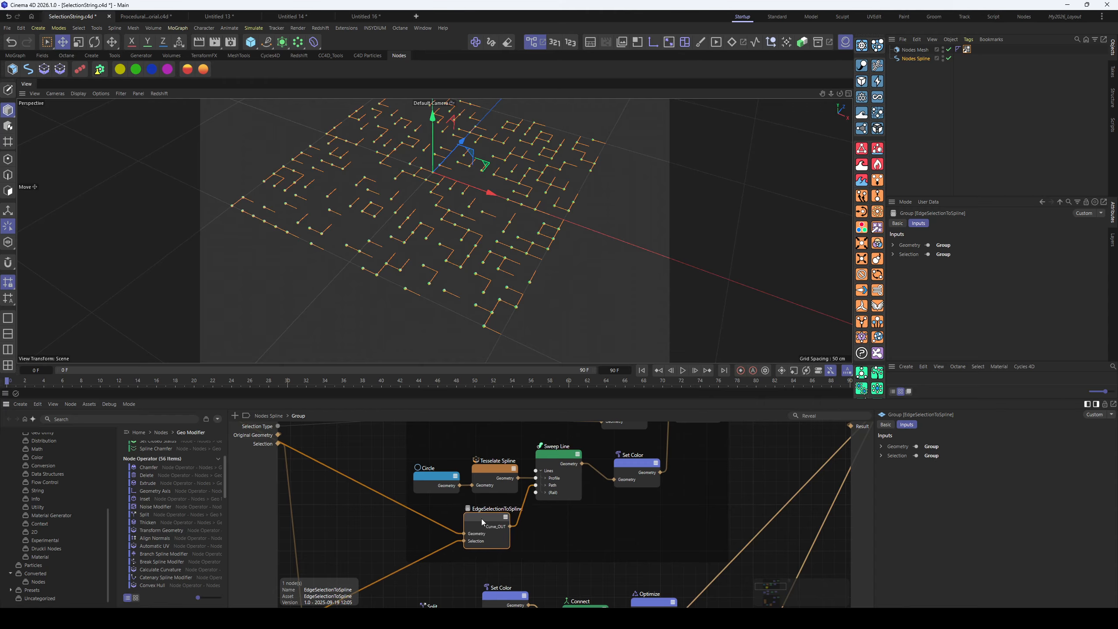
Disconnect the EdgeSelectionToSpline node's inputs and output inside the group, and return to the Nodes Spline graph
drag(464, 533, 446, 547)
drag(536, 520, 537, 521)
drag(487, 521, 486, 526)
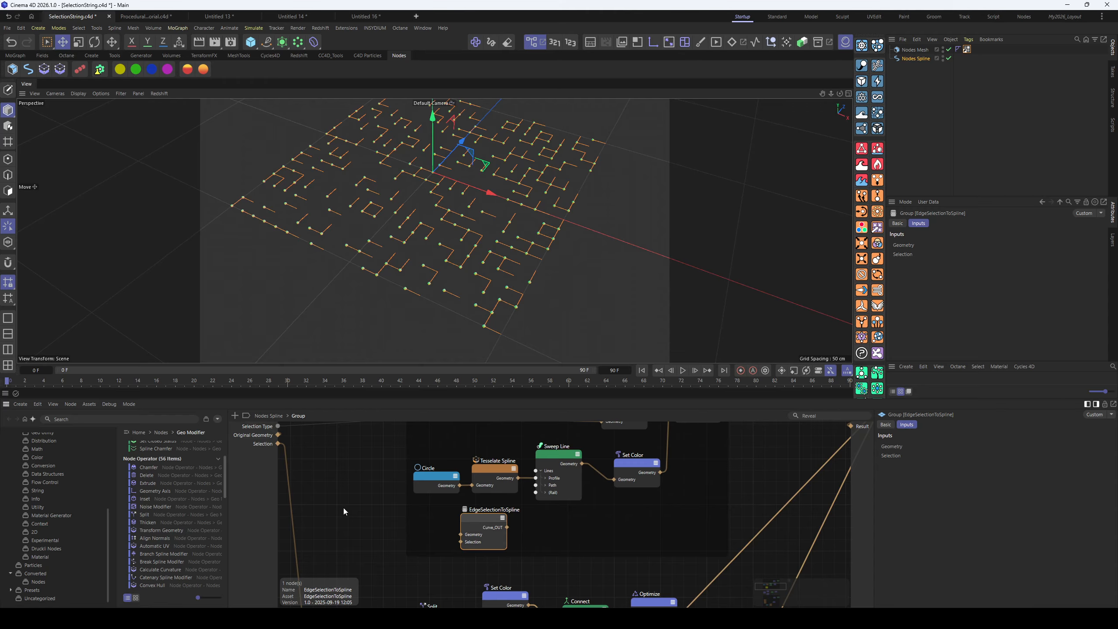
scroll(439, 477, down, 3)
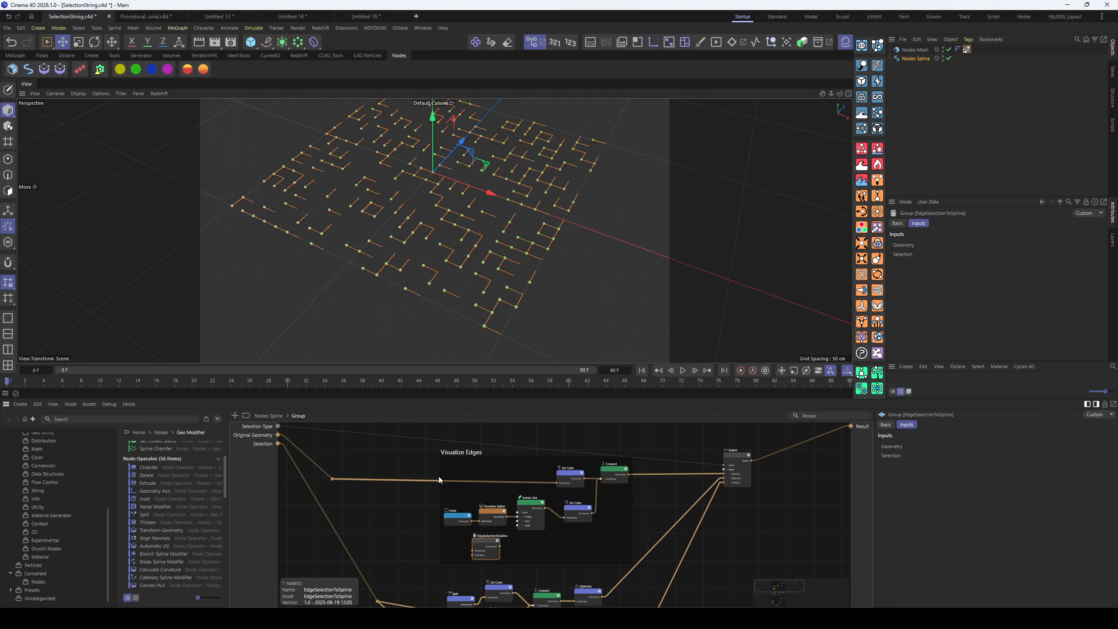
click(267, 416)
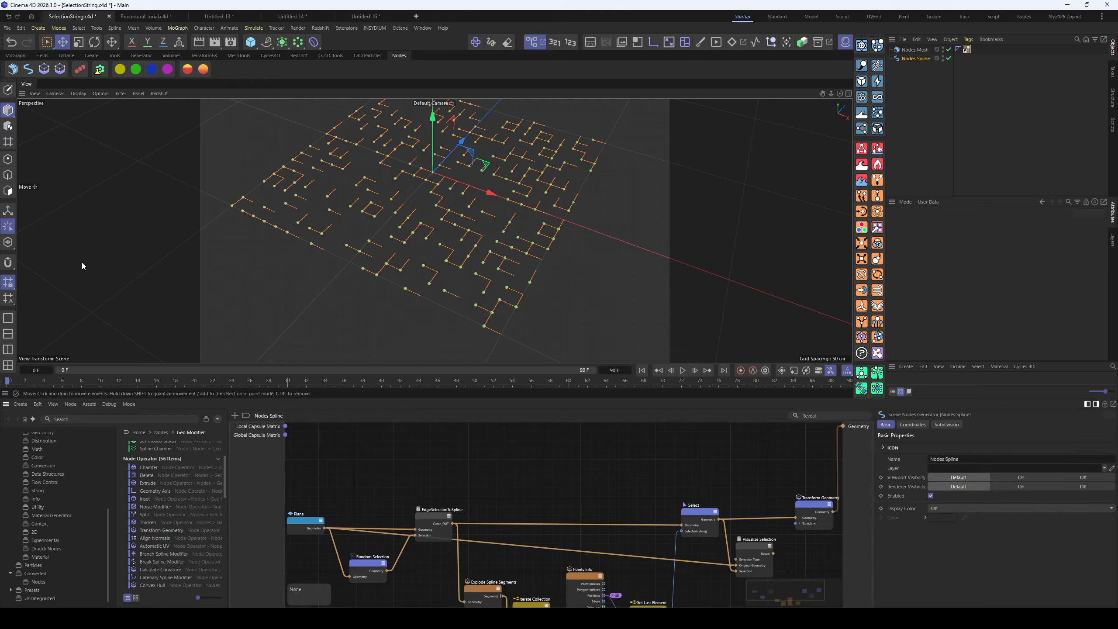
Select the EdgeSelectionToSpline node in the main graph and nudge its position slightly
middle_drag(478, 528, 452, 484)
drag(413, 475, 405, 470)
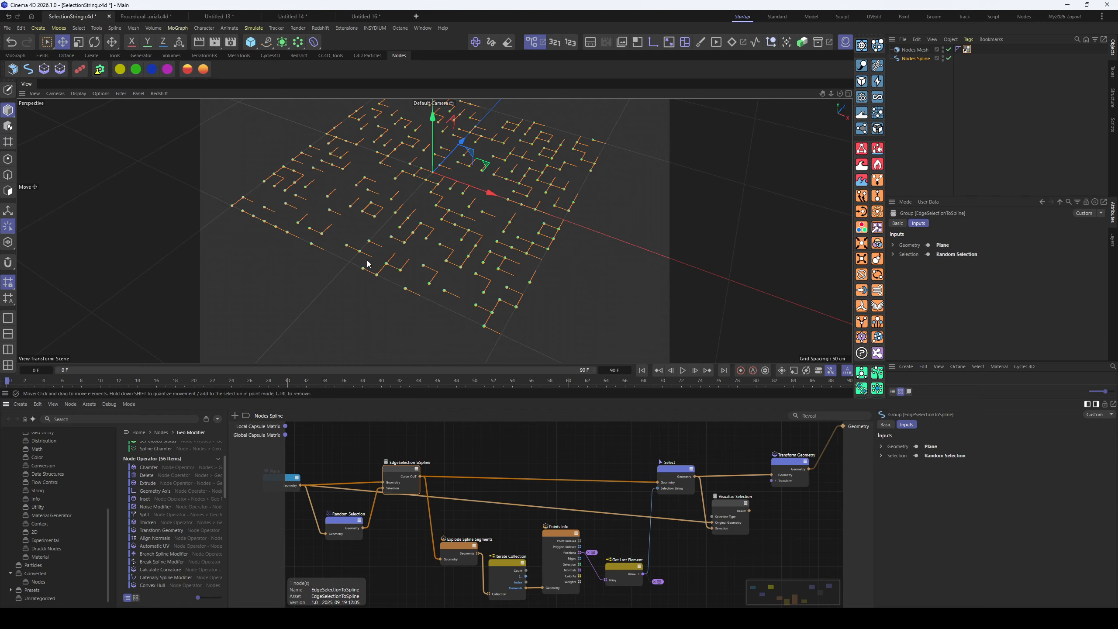
drag(398, 470, 401, 468)
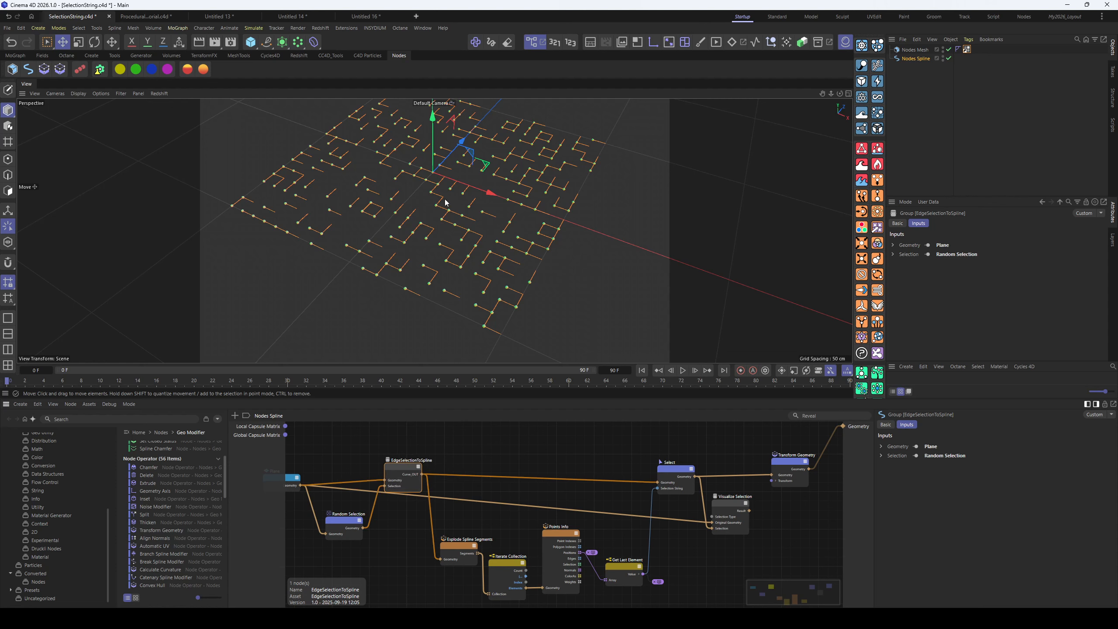
Select and slightly reposition the Explode Spline Segments node, followed by the Iterate Collection node
scroll(456, 538, down, 3)
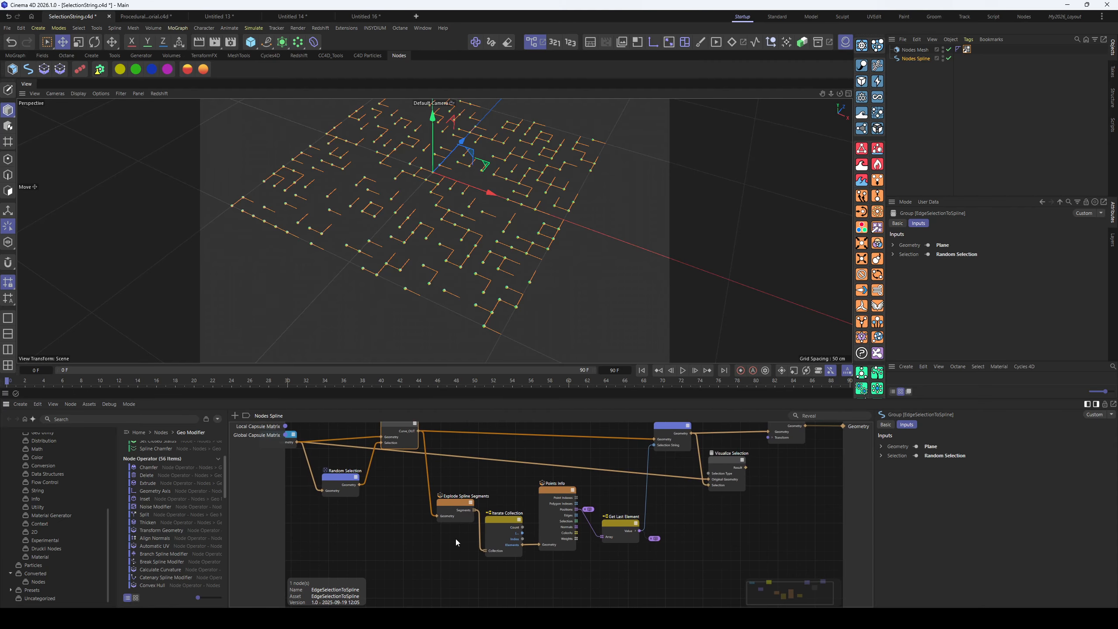
drag(459, 502, 454, 493)
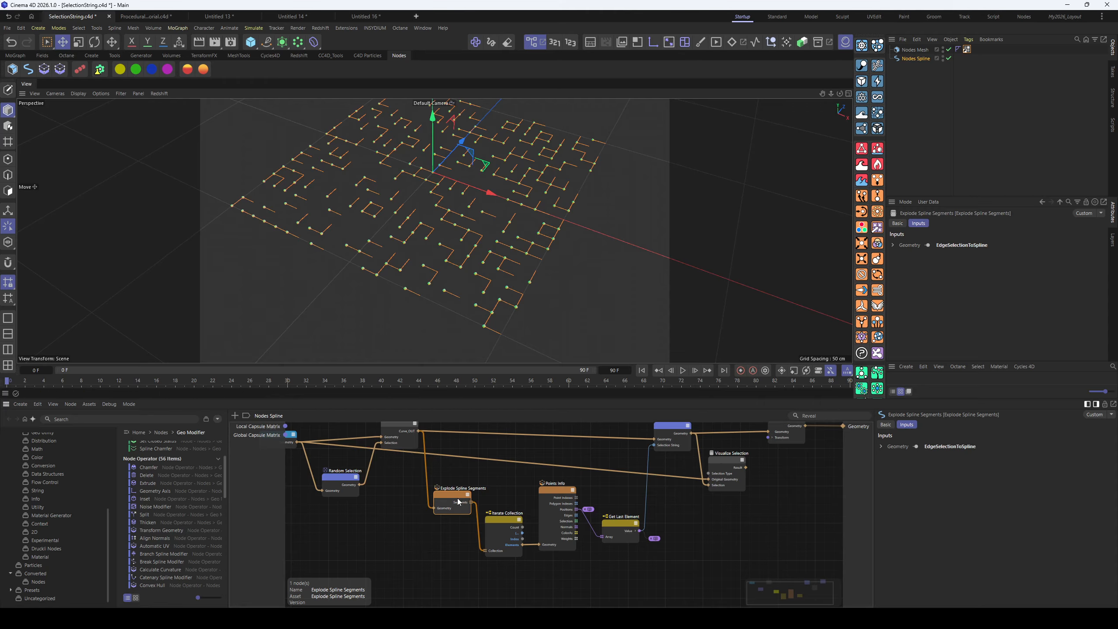
drag(457, 499, 443, 527)
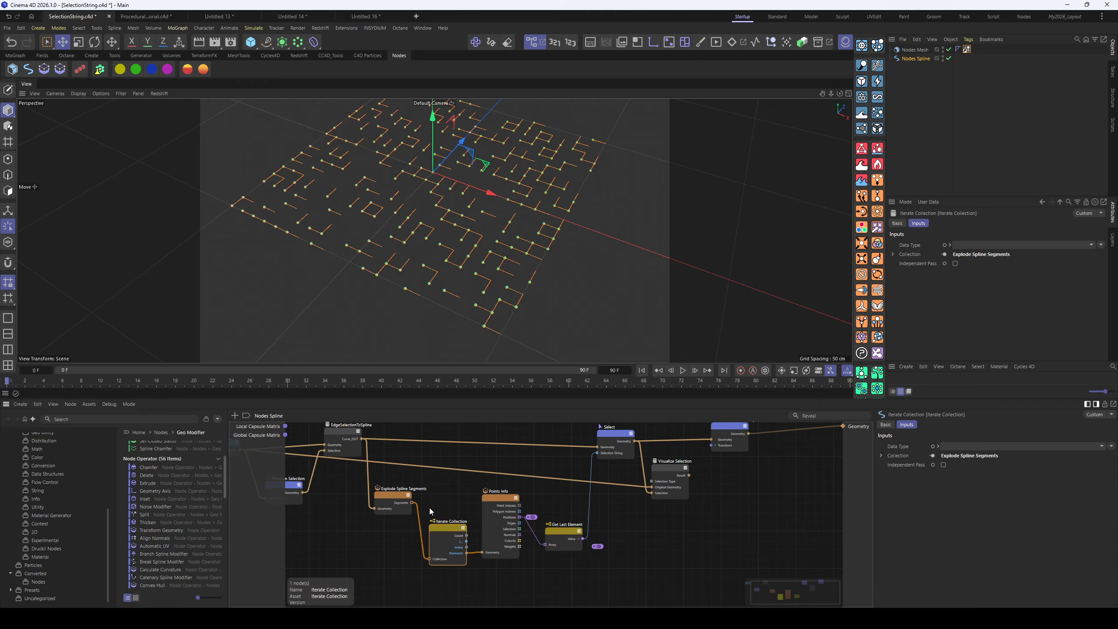
drag(453, 532, 447, 533)
middle_drag(447, 525, 407, 511)
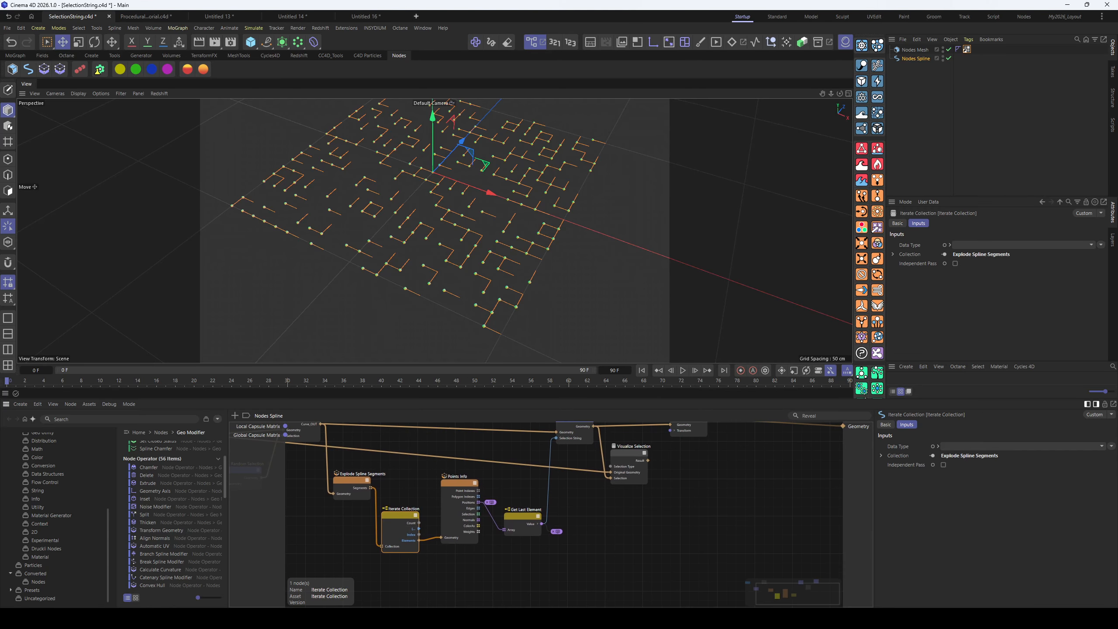
Nudge the Points Info node closer to Iterate Collection and slightly adjust the position of the Get Last Element node
drag(461, 486, 457, 486)
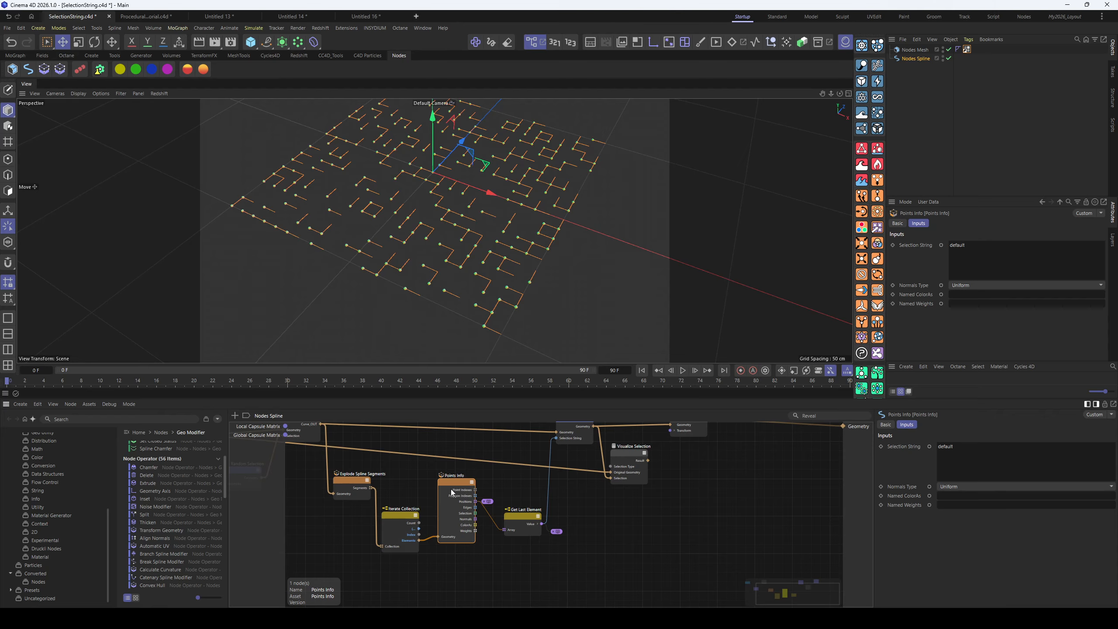
drag(454, 482, 450, 484)
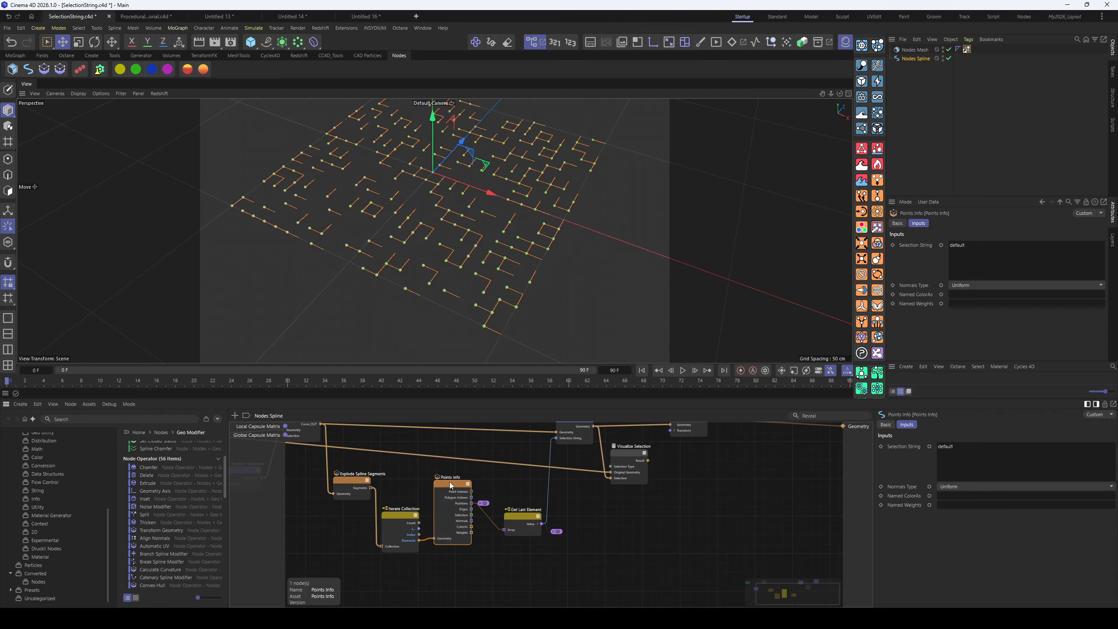
middle_drag(509, 499, 465, 501)
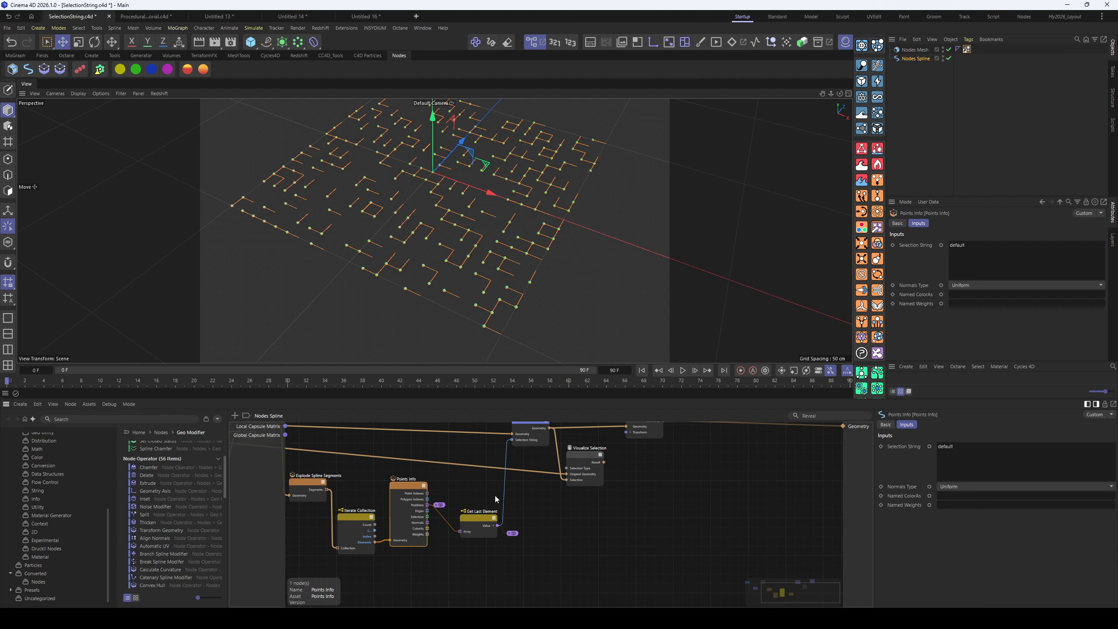
drag(484, 522, 477, 521)
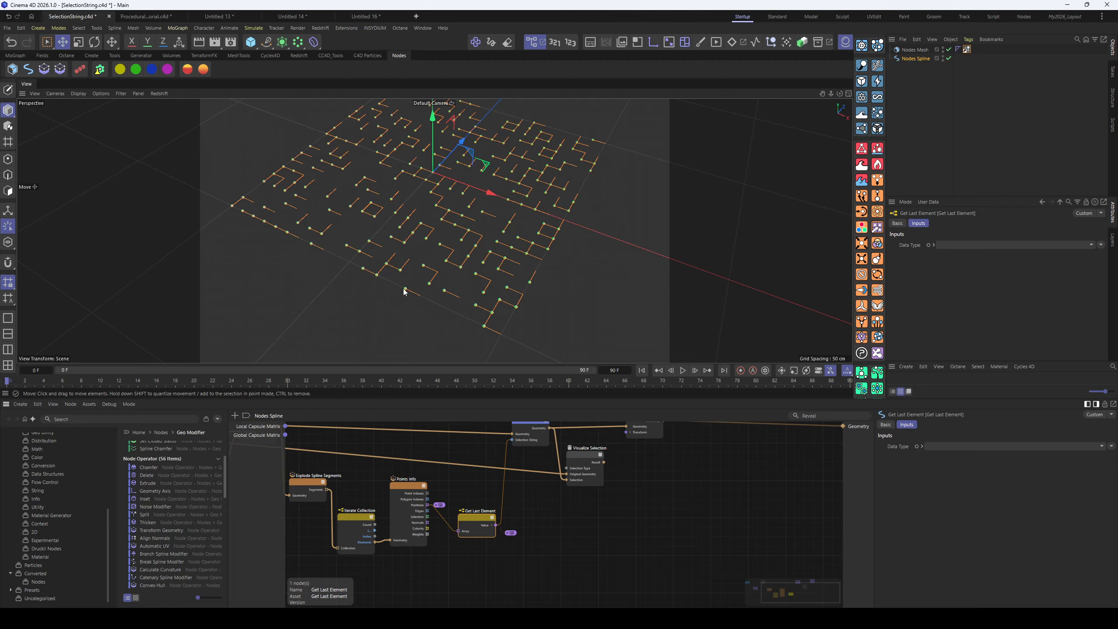
drag(475, 517, 479, 517)
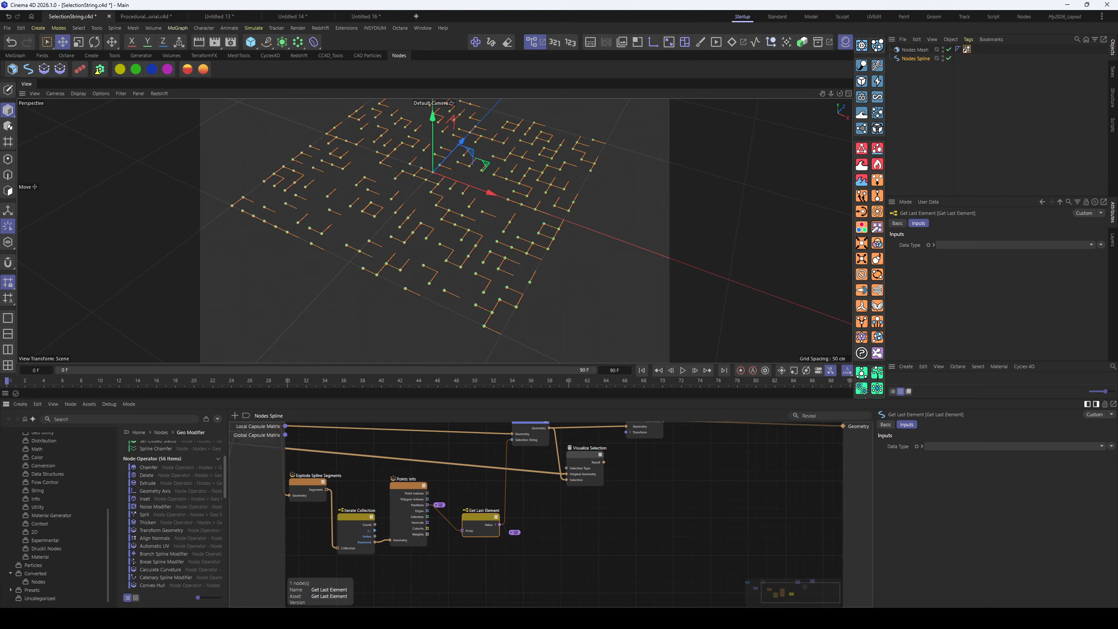
mouse_move(476, 514)
middle_down()
mouse_move(462, 576)
mouse_move(492, 516)
middle_up()
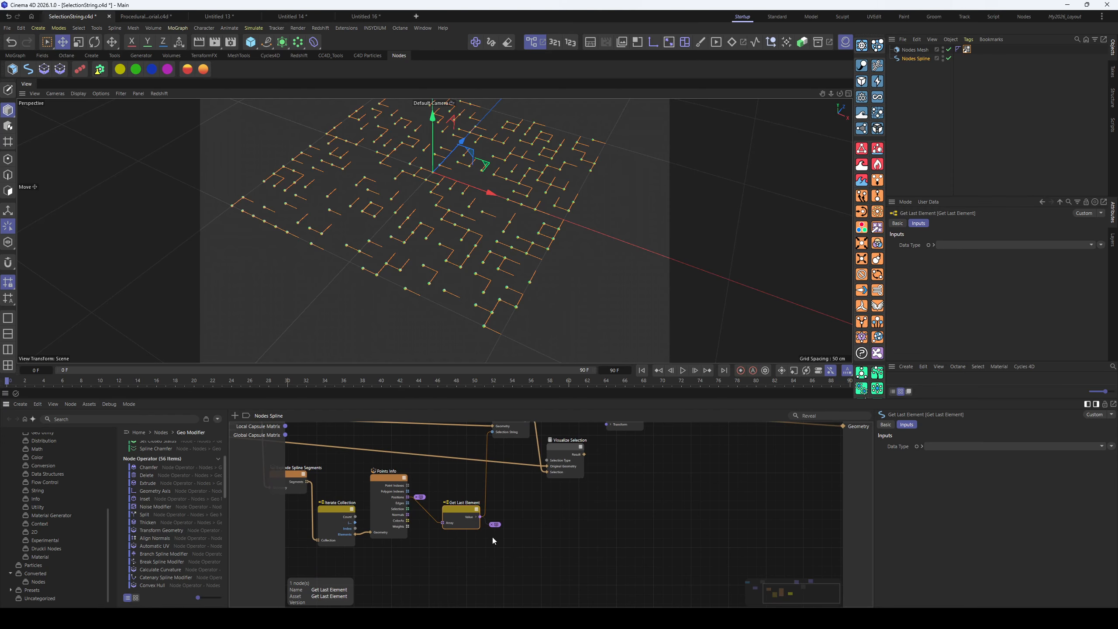
Inspect the Points Info Positions data, expanding entry 0 down to its point vectors in a widened Data Inspector, and close it
click(421, 497)
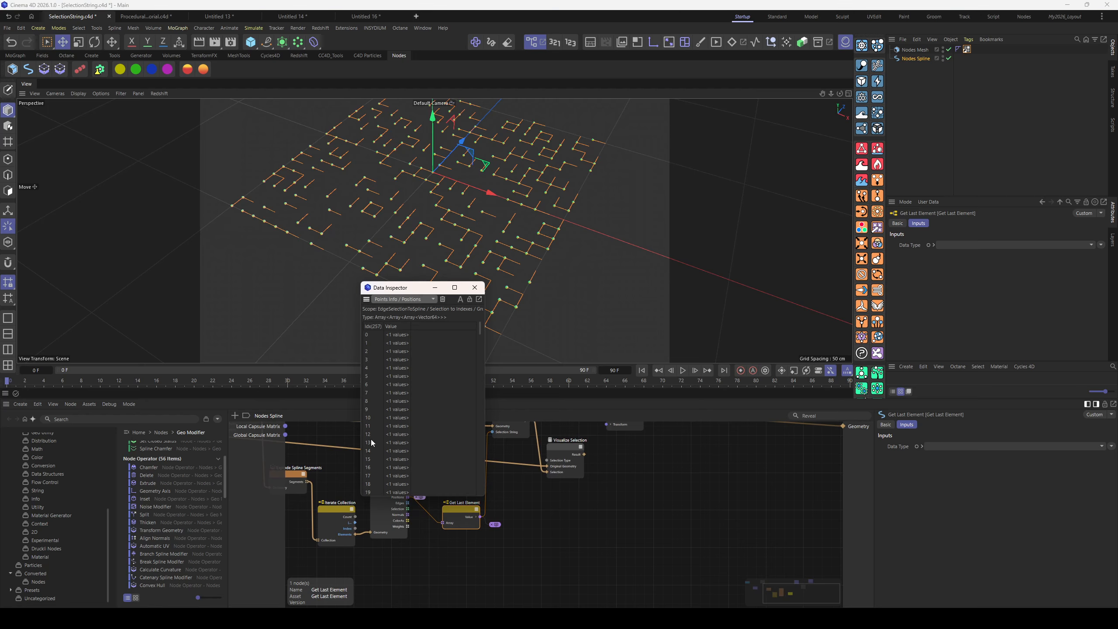
click(396, 335)
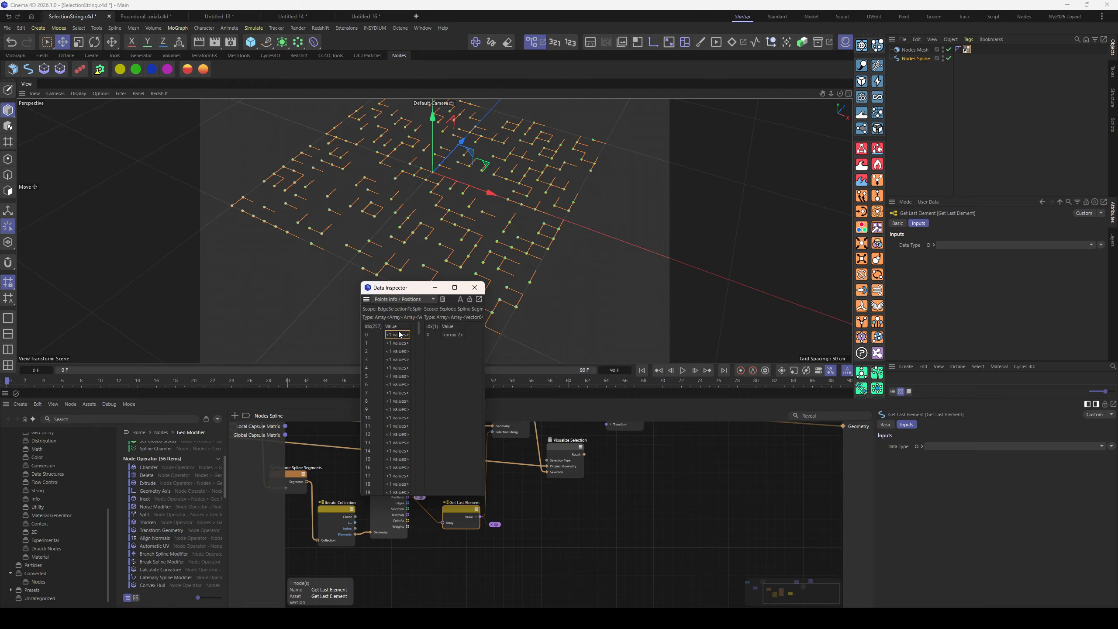
click(453, 334)
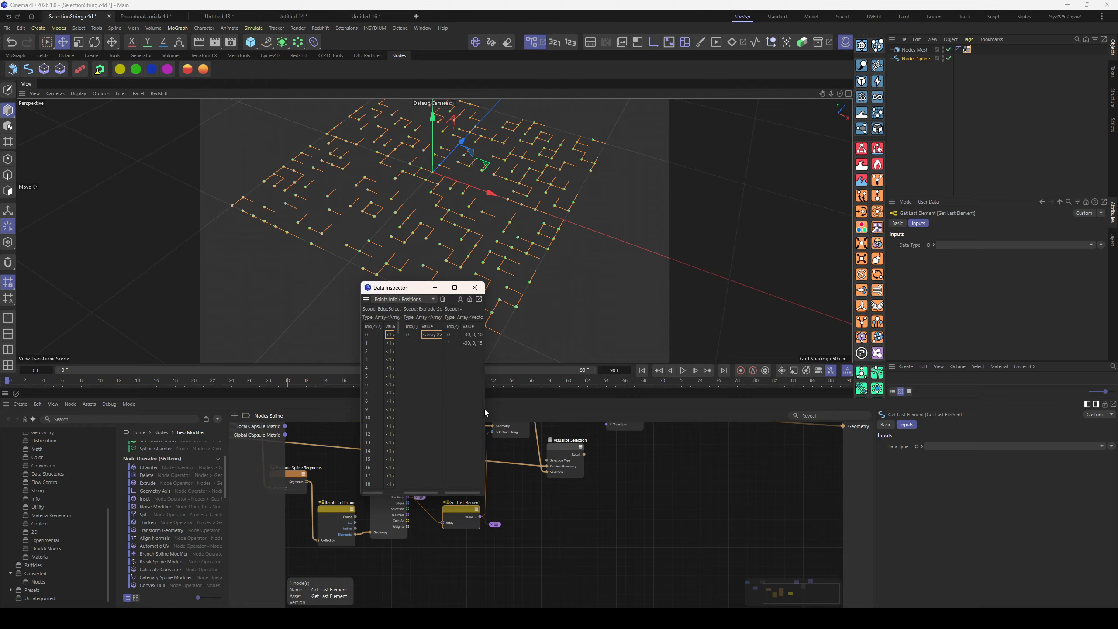
drag(484, 409, 598, 409)
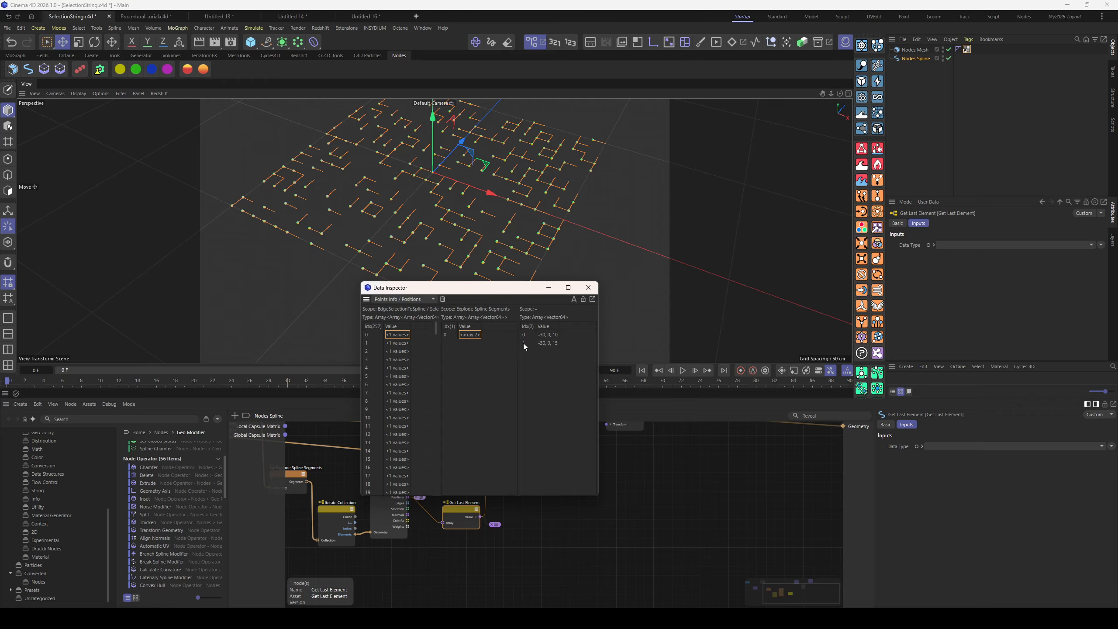
click(588, 287)
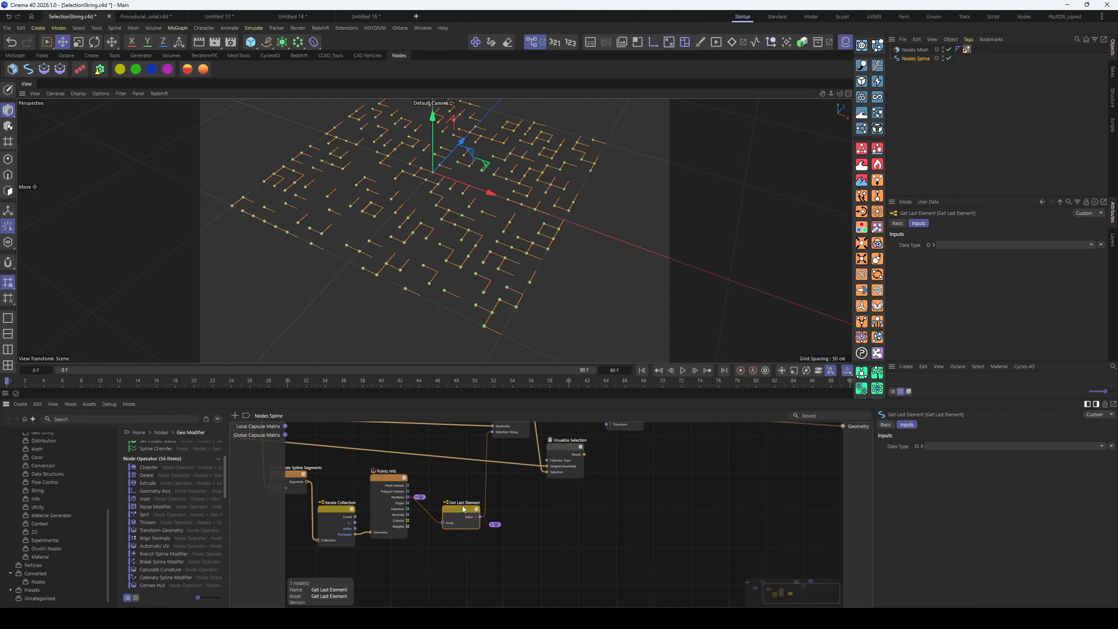
Inspect the Get Last Element output value for entry 0 in the Data Inspector and close it
click(493, 524)
click(470, 334)
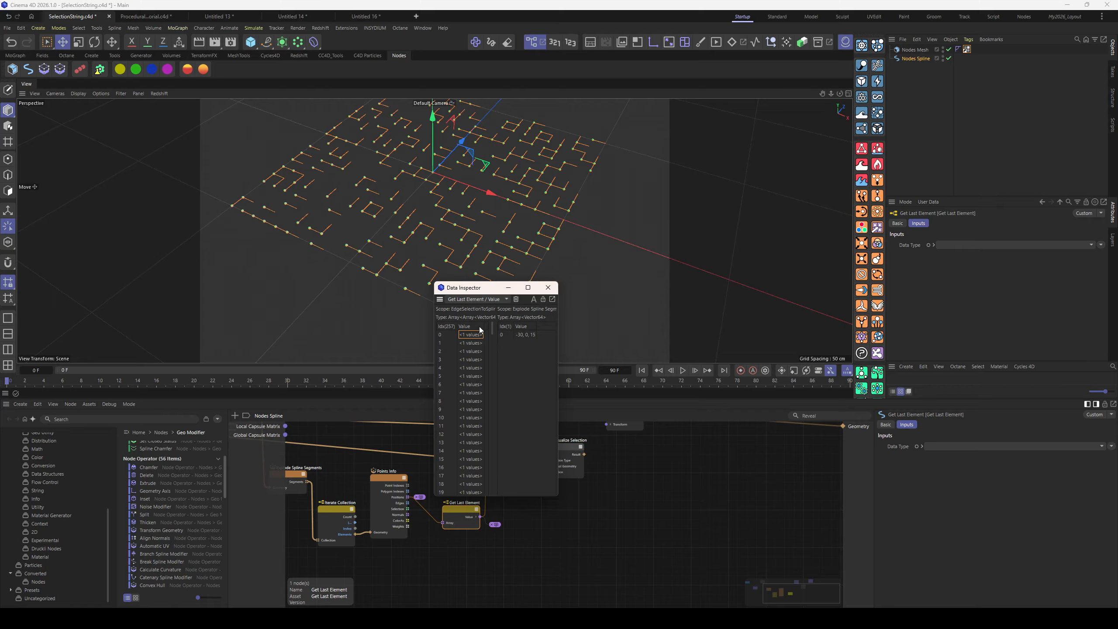
click(548, 287)
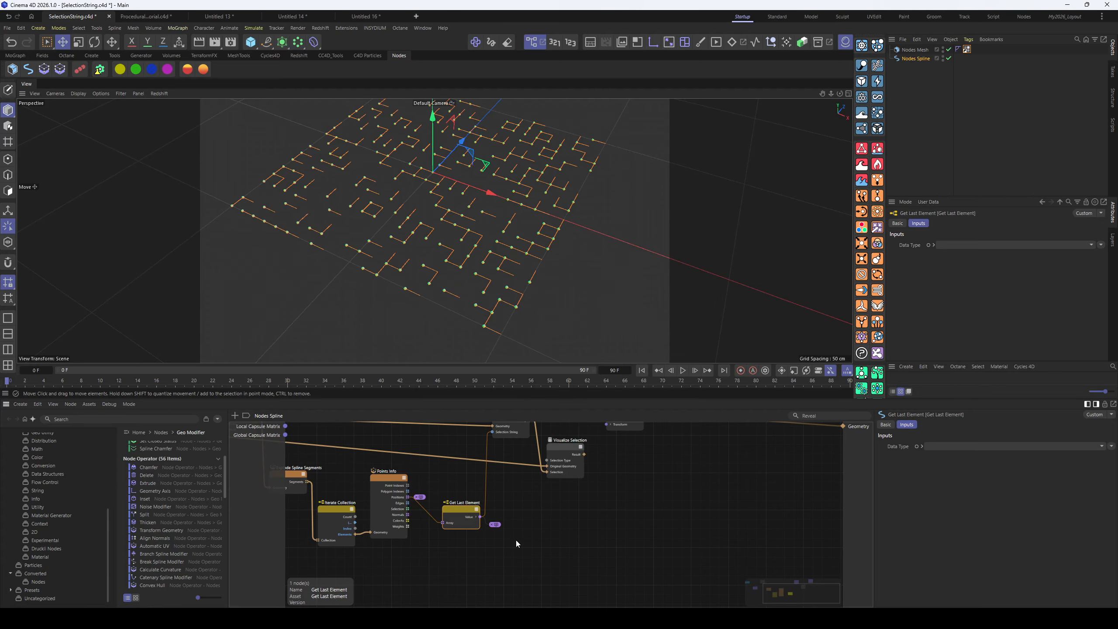
Select the Select node that receives the last-element selection string and nudge its position slightly
middle_drag(491, 507, 494, 564)
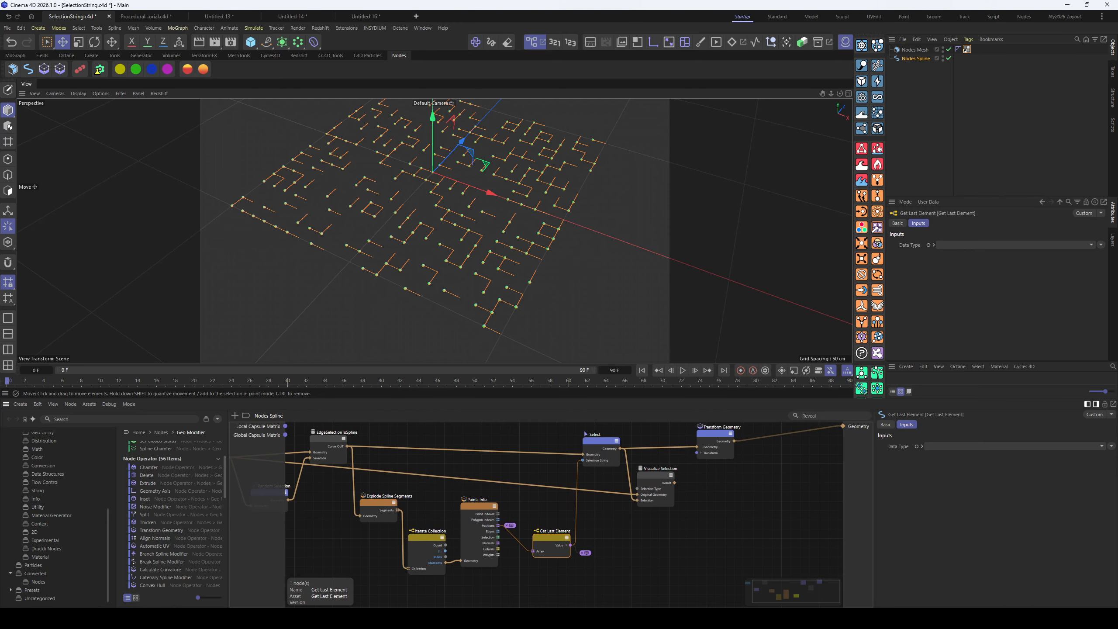
click(511, 486)
drag(510, 486, 508, 494)
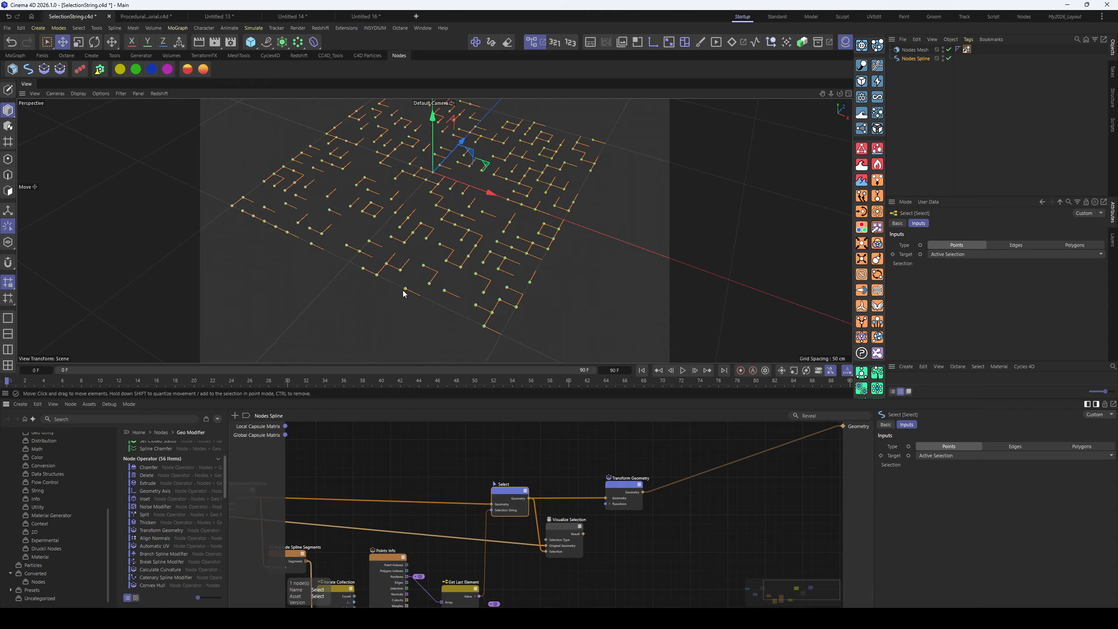
Try a small change to the Transform Geometry node's Y position and undo it
click(621, 505)
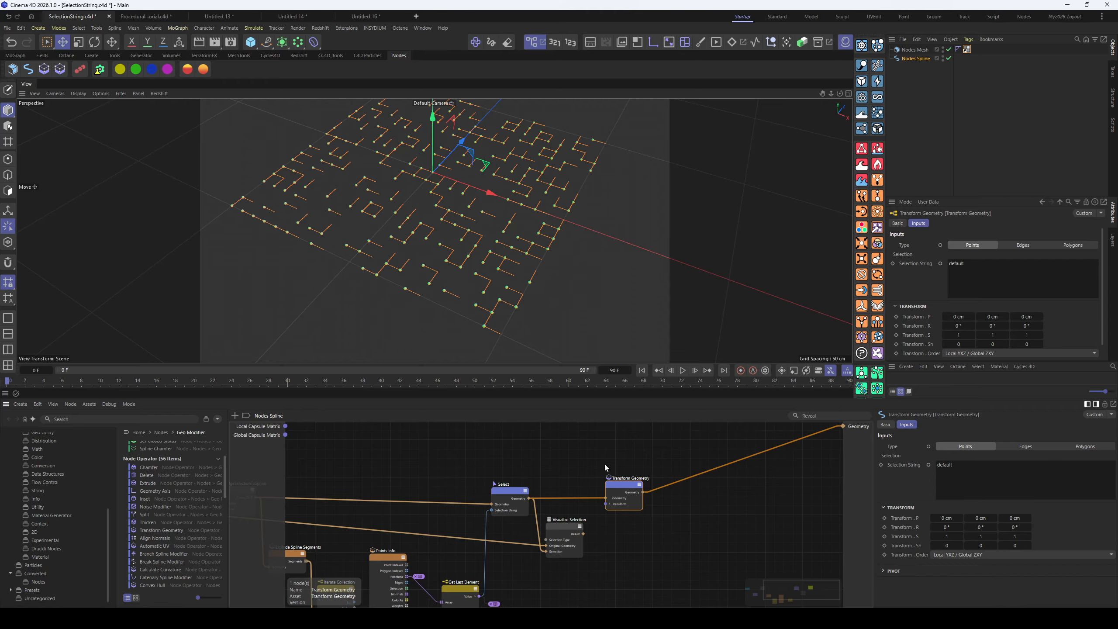
mouse_move(984, 515)
mouse_down()
mouse_move(1008, 515)
mouse_move(980, 515)
mouse_up()
key(ctrl+z)
middle_drag(493, 498, 649, 475)
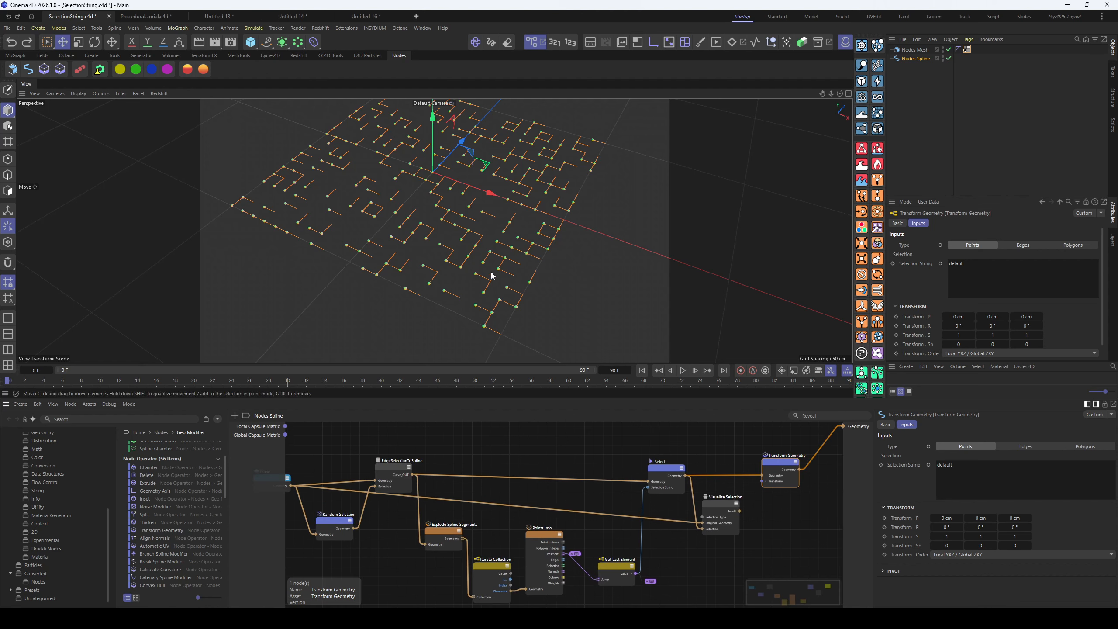
Switch to the Untitled 16 project, show the whole cylinder and select its Nodes Mesh object in the viewport
alt+drag(492, 276, 484, 287)
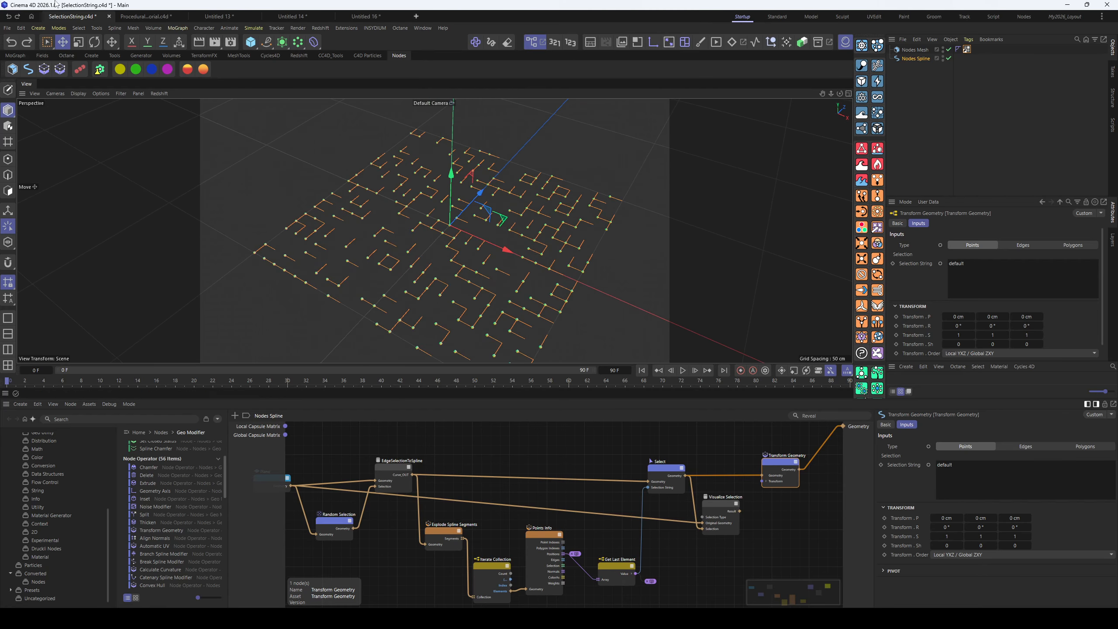
click(362, 16)
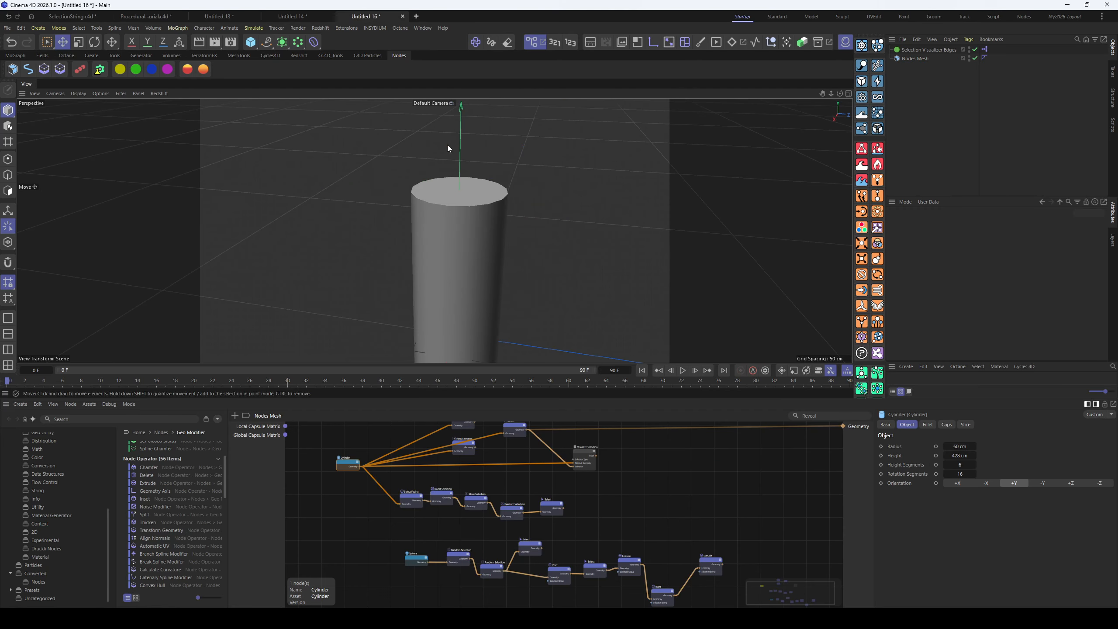
alt+drag(476, 290, 422, 324)
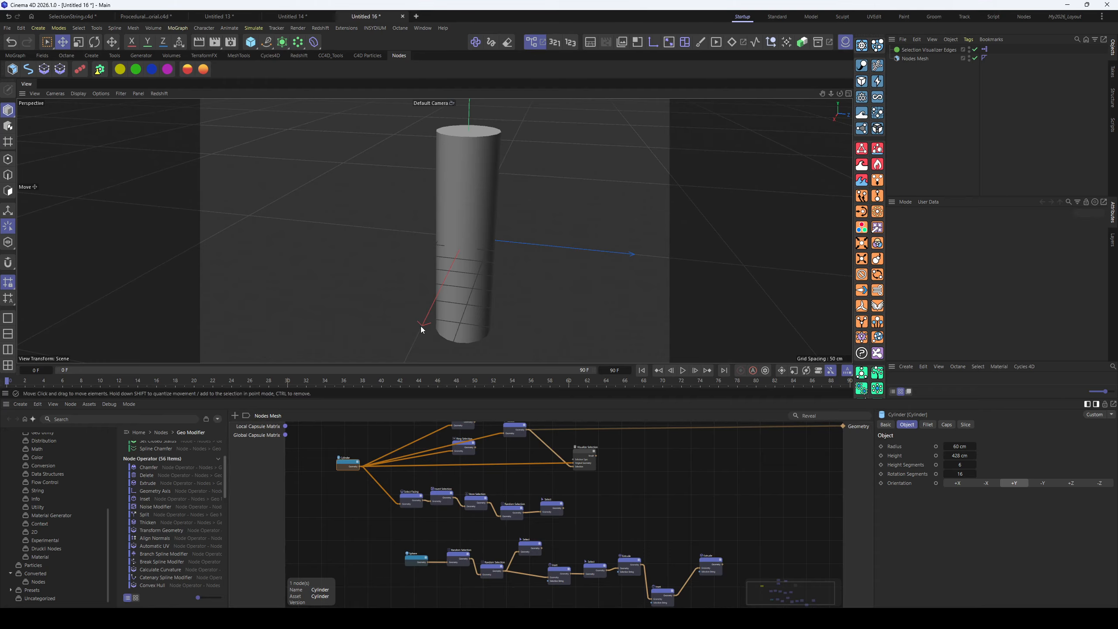
click(467, 213)
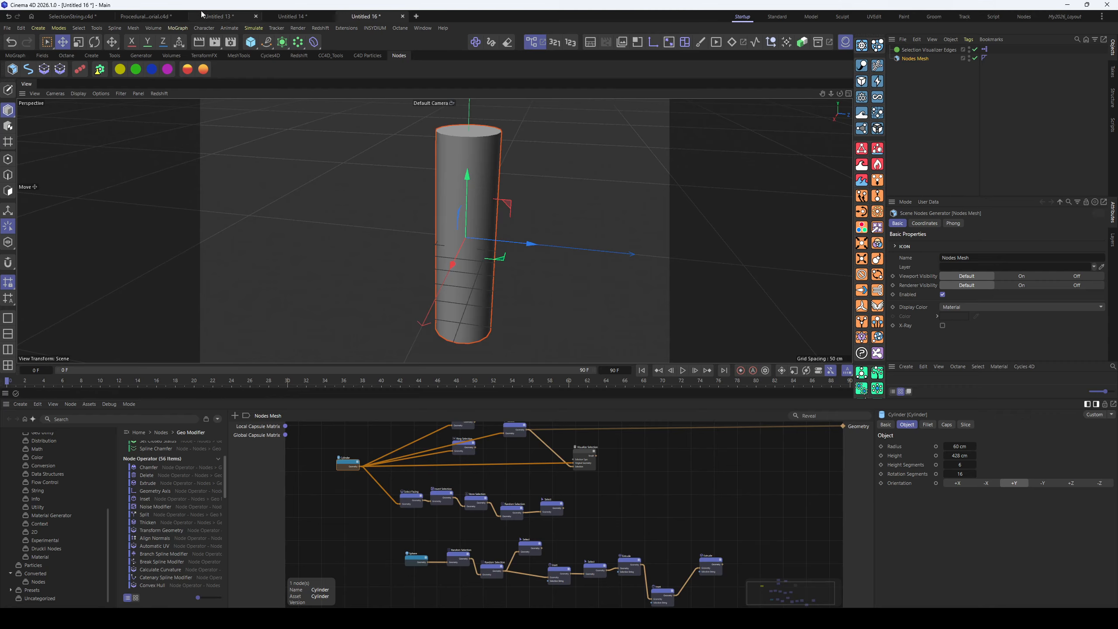
Switch to the ProceduralBox_SceneNodesTutorial project, show the Nodes Mesh Field Driver's parameters and examine the cloned box wall from several angles
click(147, 16)
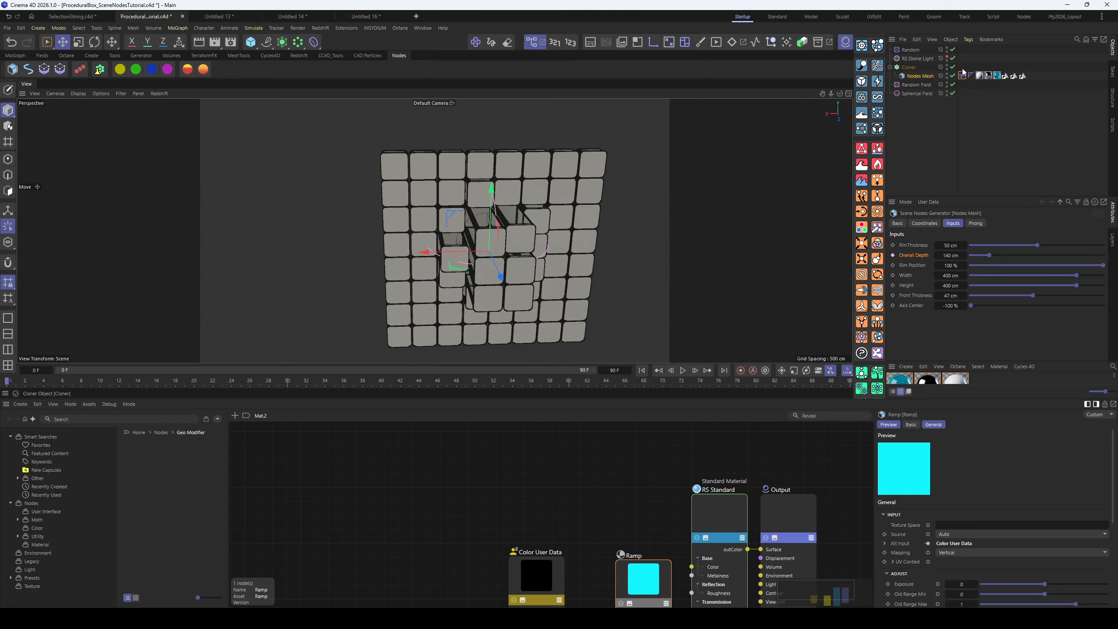
click(963, 75)
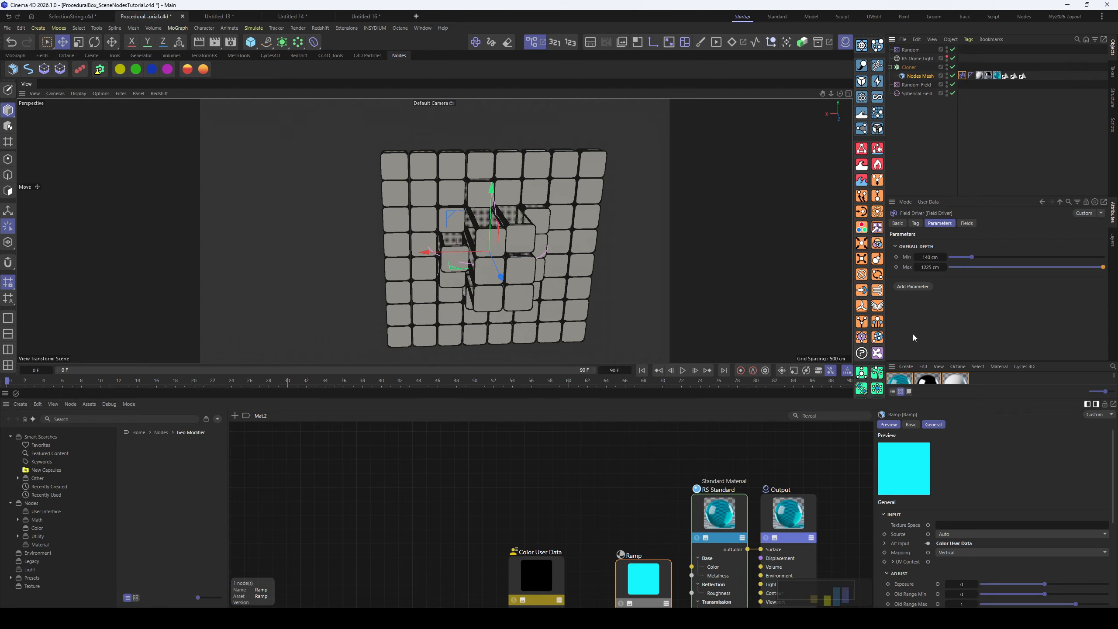
alt+middle_drag(572, 269, 601, 282)
alt+drag(602, 282, 525, 275)
alt+middle_drag(526, 276, 456, 282)
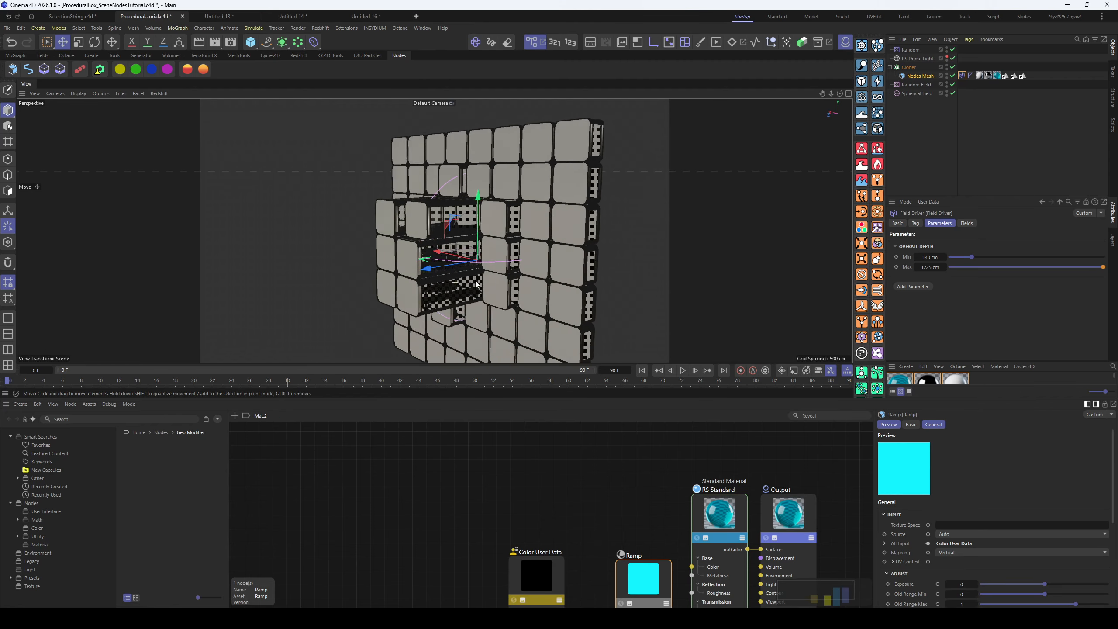
alt+drag(455, 282, 489, 247)
alt+middle_drag(348, 253, 455, 237)
alt+drag(455, 237, 454, 276)
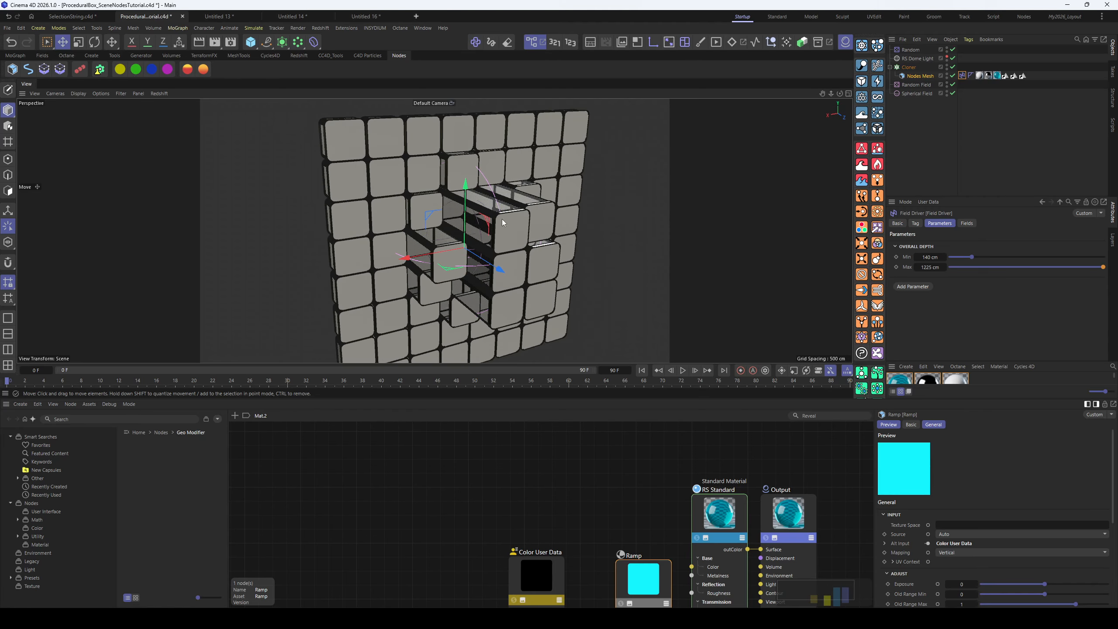
alt+drag(504, 222, 422, 264)
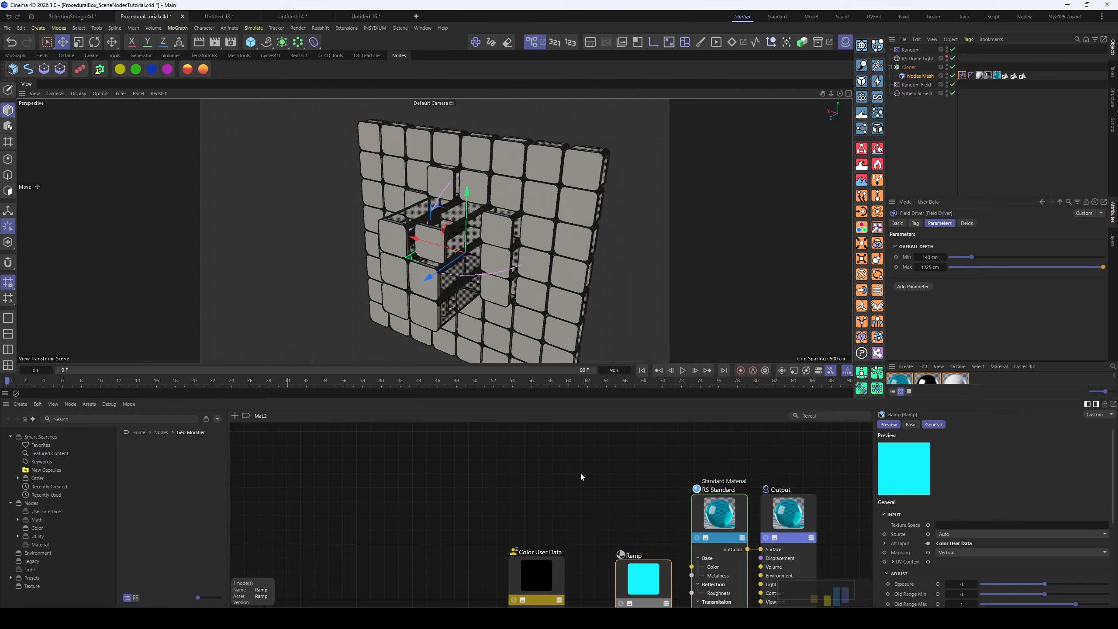
Show the complete Mat.2 material graph and examine the protruding boxes in the cloned wall from both sides
alt+middle_drag(649, 533, 528, 508)
scroll(526, 506, down, 2)
alt+middle_drag(512, 546, 500, 511)
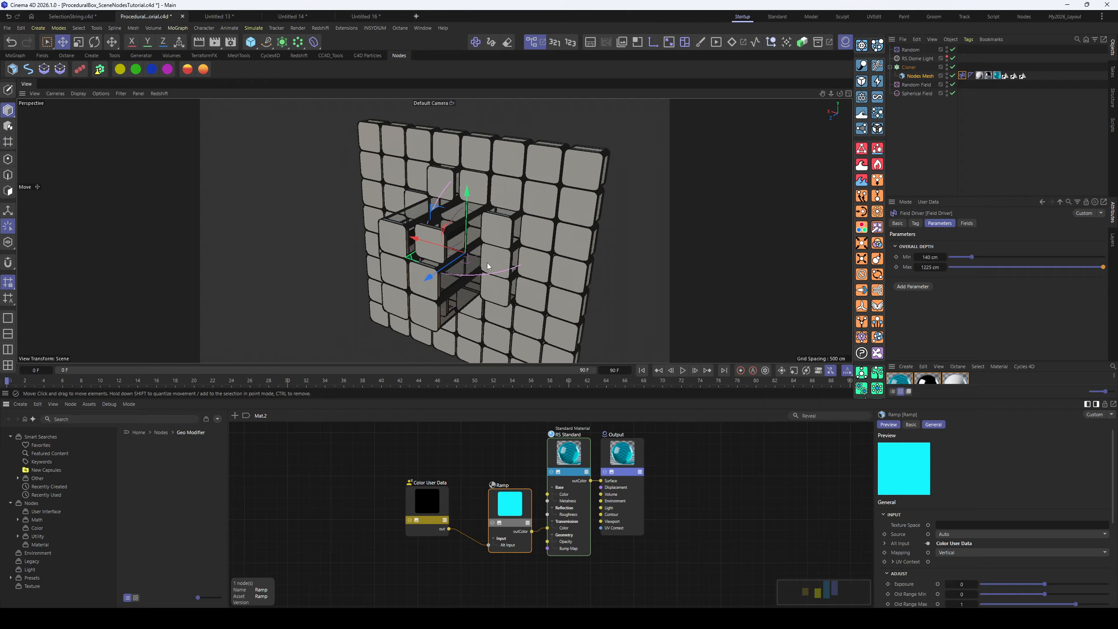
mouse_move(503, 252)
alt+mouse_down()
mouse_move(523, 238)
mouse_move(506, 254)
alt+mouse_up()
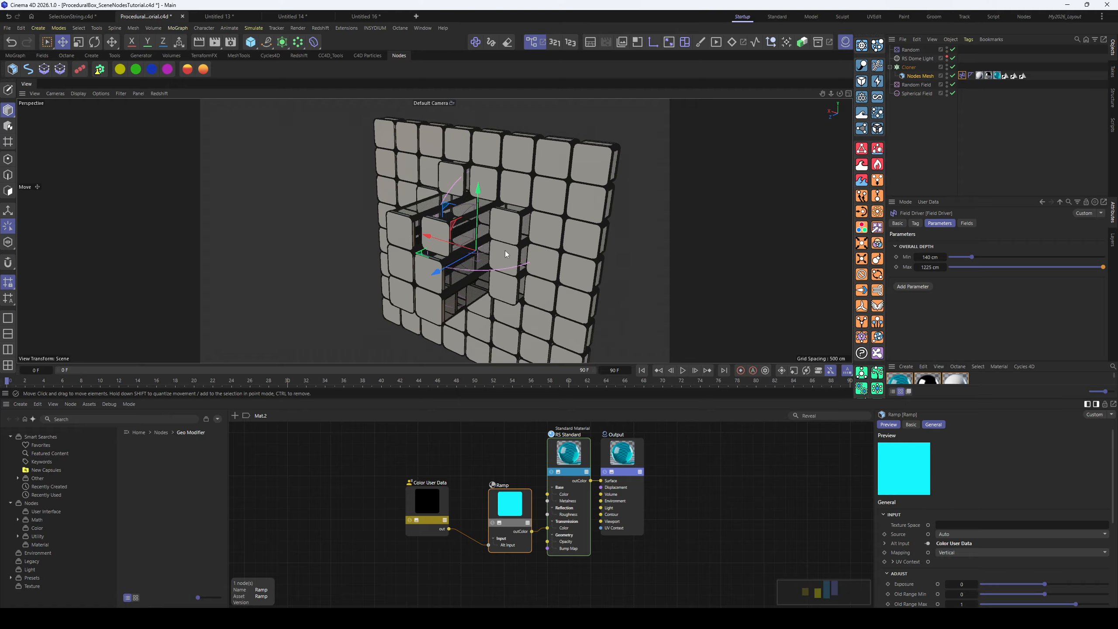
mouse_move(430, 218)
alt+mouse_down()
mouse_move(470, 220)
mouse_move(434, 215)
mouse_move(481, 242)
alt+mouse_up()
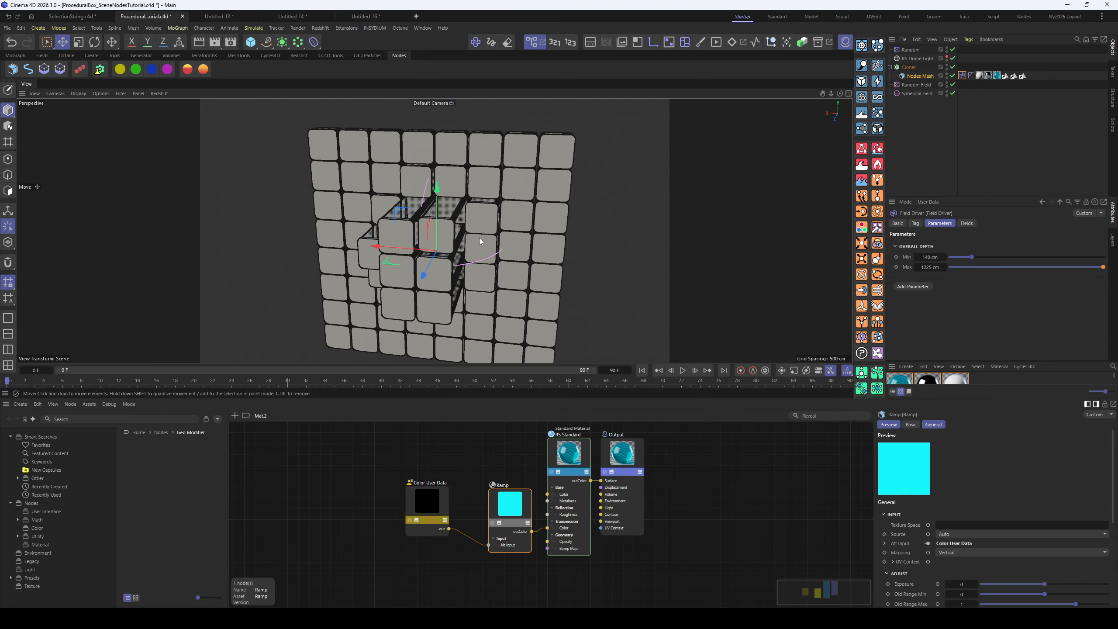
mouse_move(381, 222)
alt+mouse_down()
mouse_move(465, 237)
mouse_move(454, 234)
alt+mouse_up()
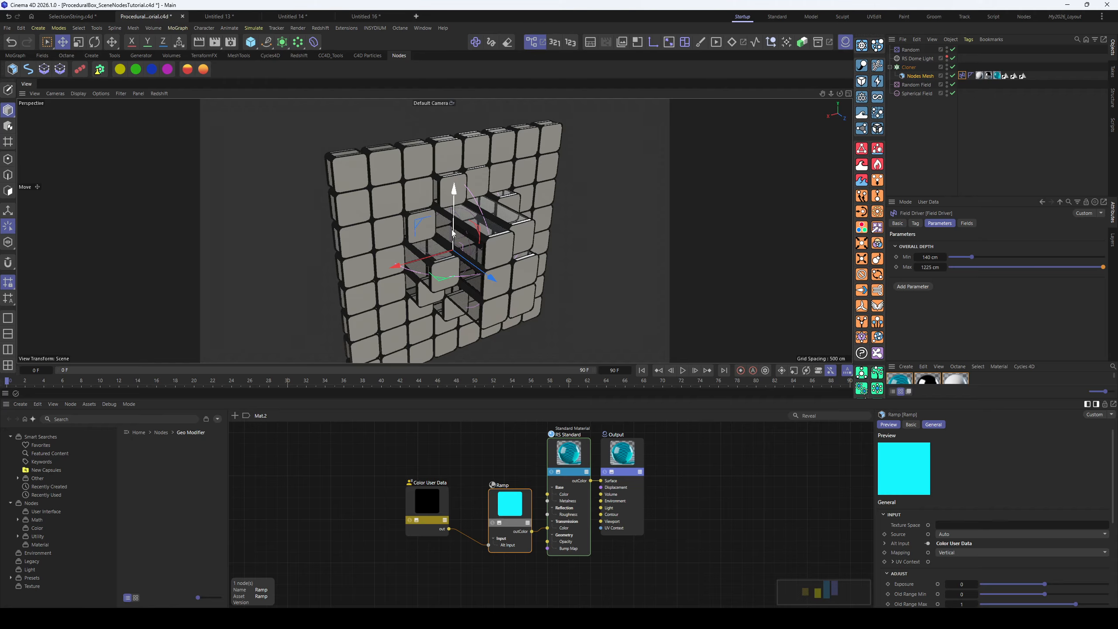